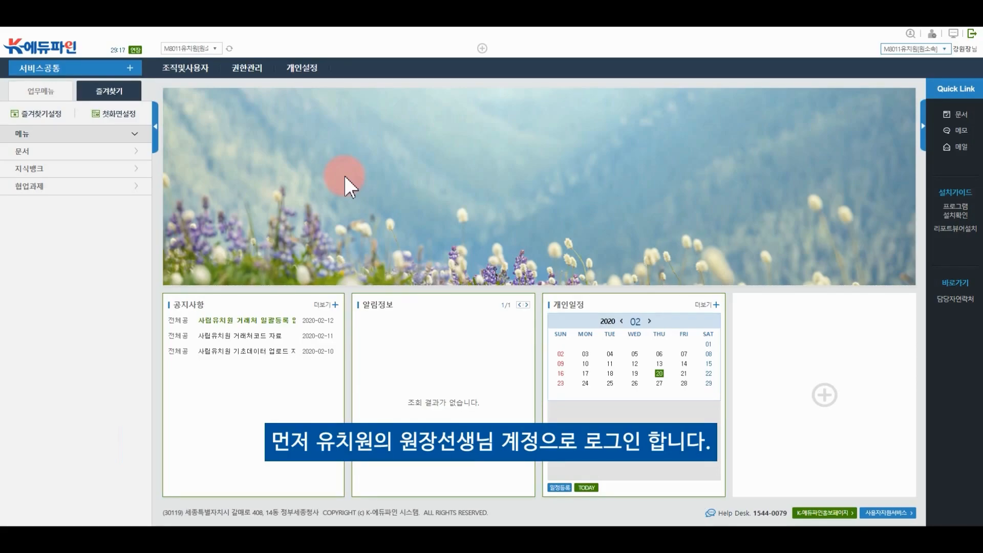
In 사용자그룹별사용자관리, query the user groups of the 사립유치원사업관리 subsystem
click(256, 69)
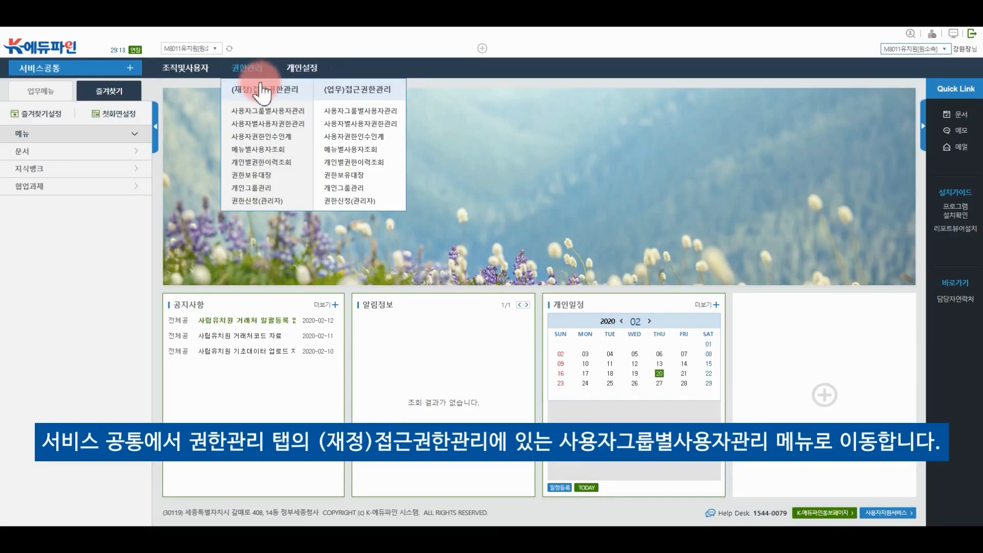
click(271, 119)
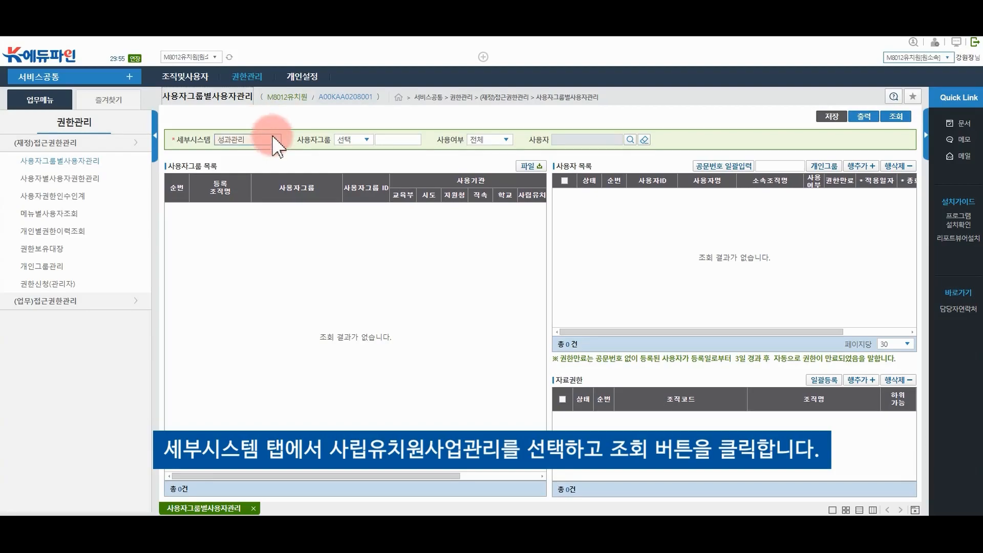
click(273, 141)
drag(278, 162, 278, 356)
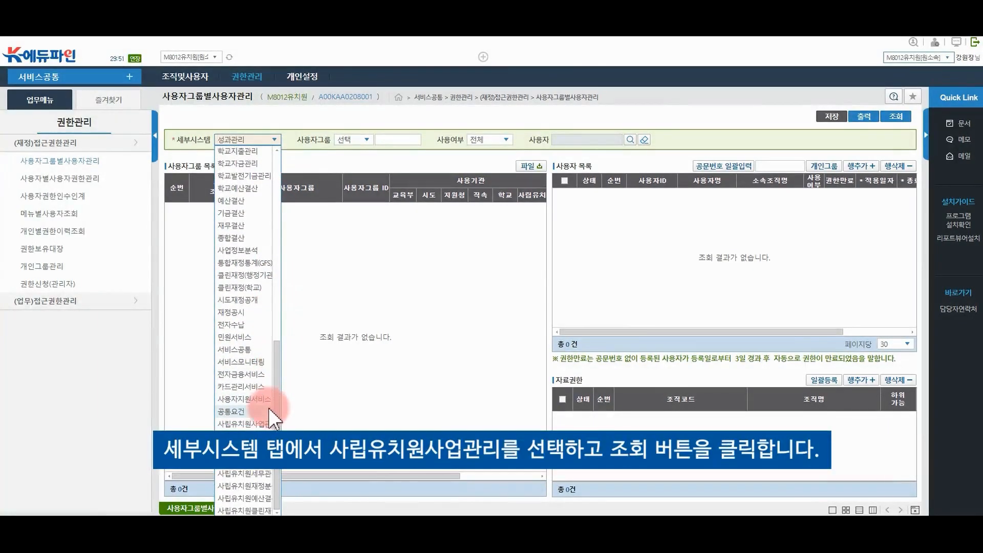
click(261, 424)
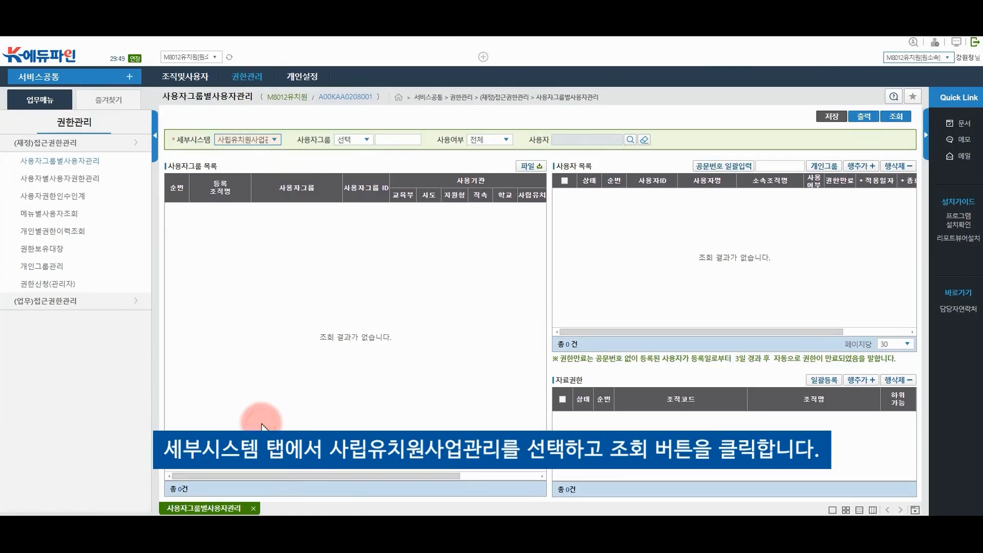
click(905, 121)
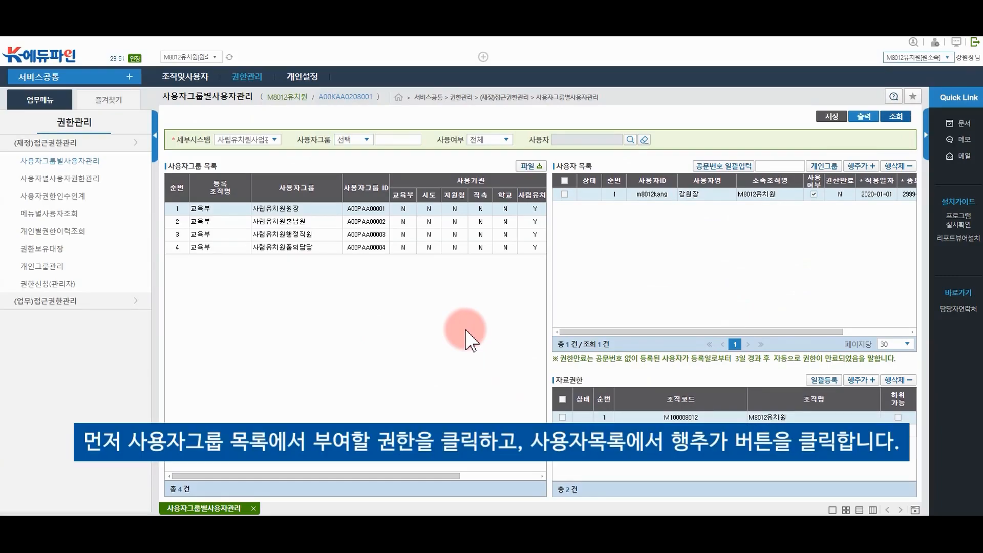
Add the 행정실장 staff user to the 사립유치원원장 user group
click(326, 210)
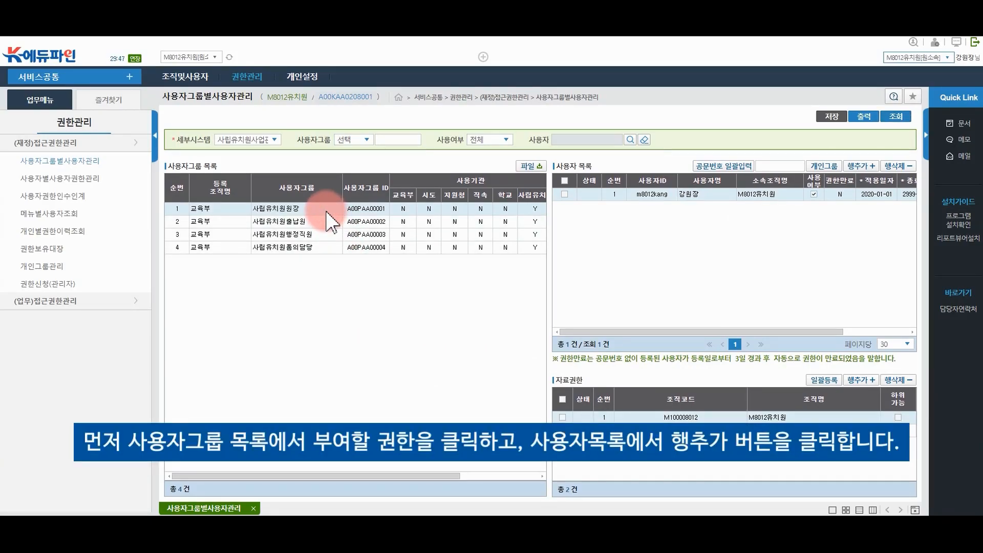
click(866, 168)
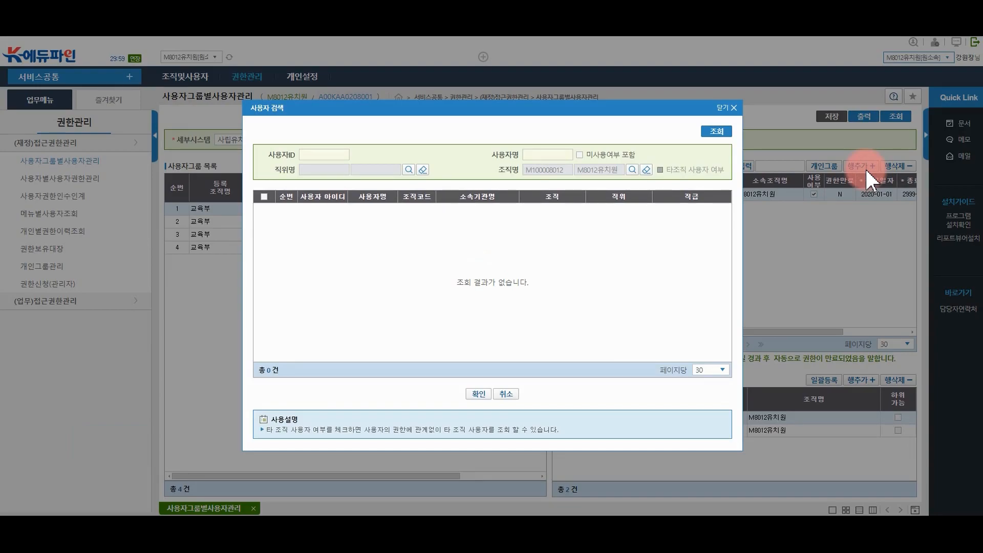
click(716, 132)
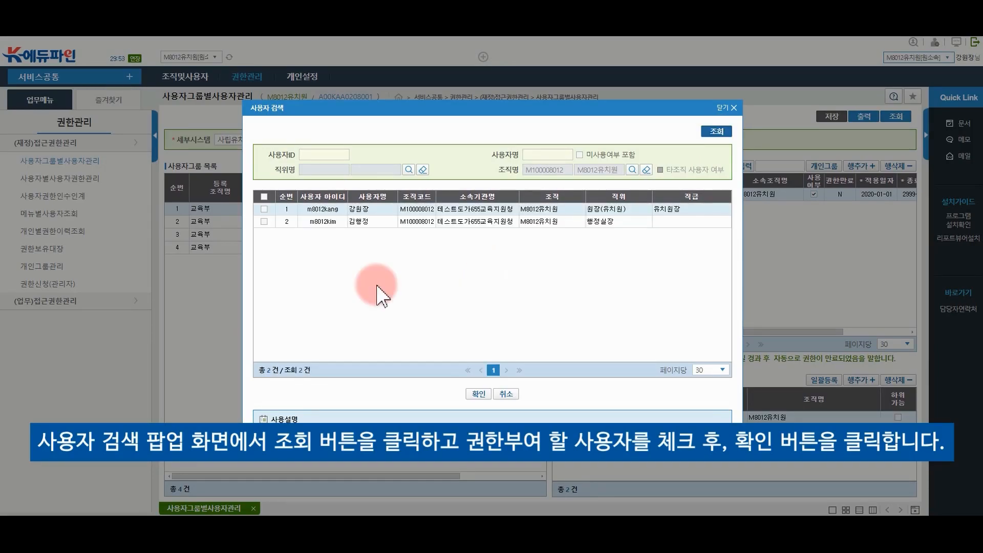
click(264, 222)
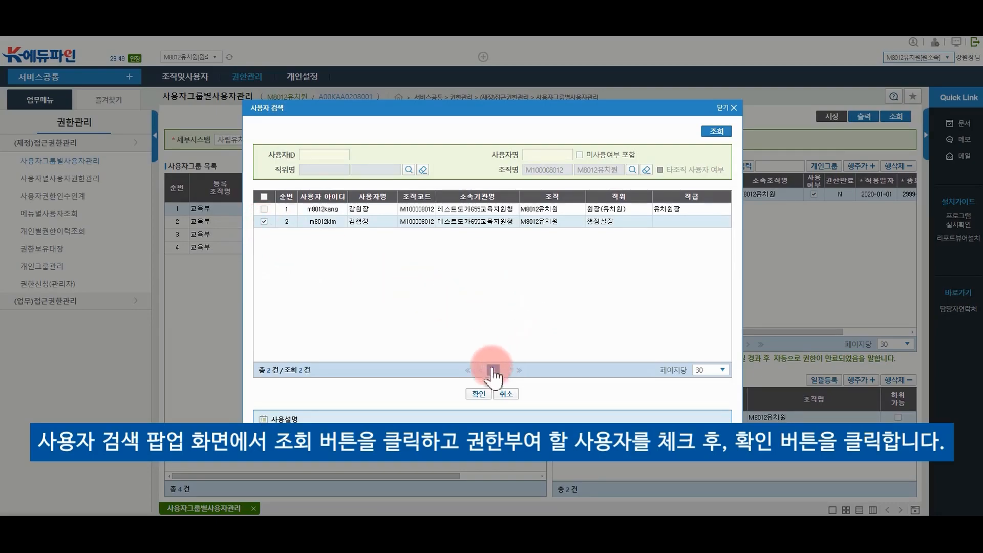
click(477, 394)
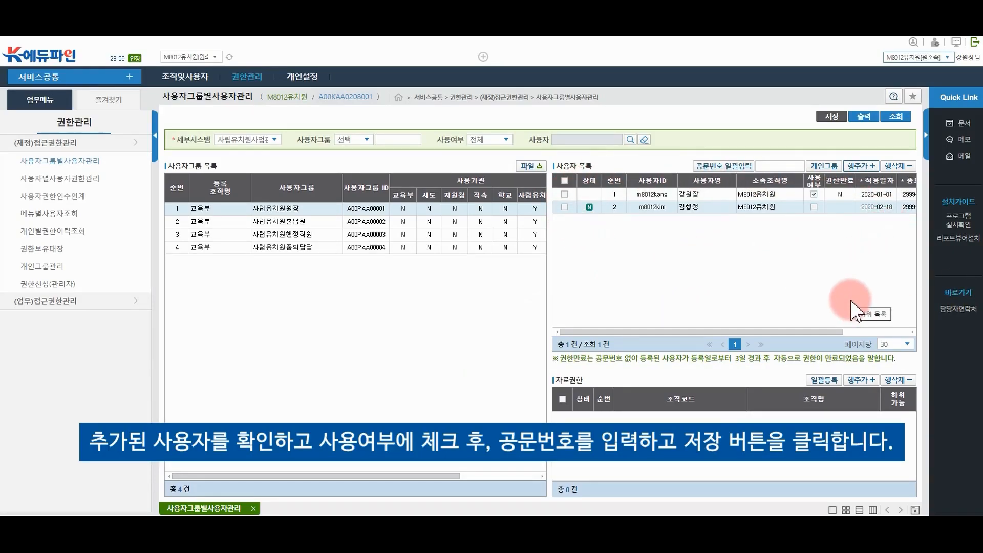
Mark the new group user in use with document number 공문-02 and save it
click(813, 207)
drag(787, 333, 890, 333)
click(884, 208)
text(공문-02)
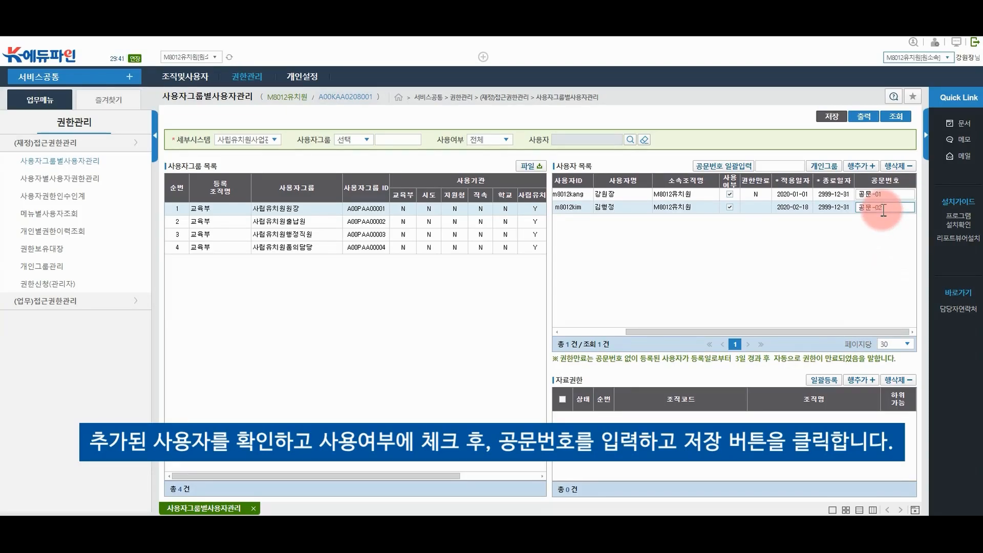
click(851, 276)
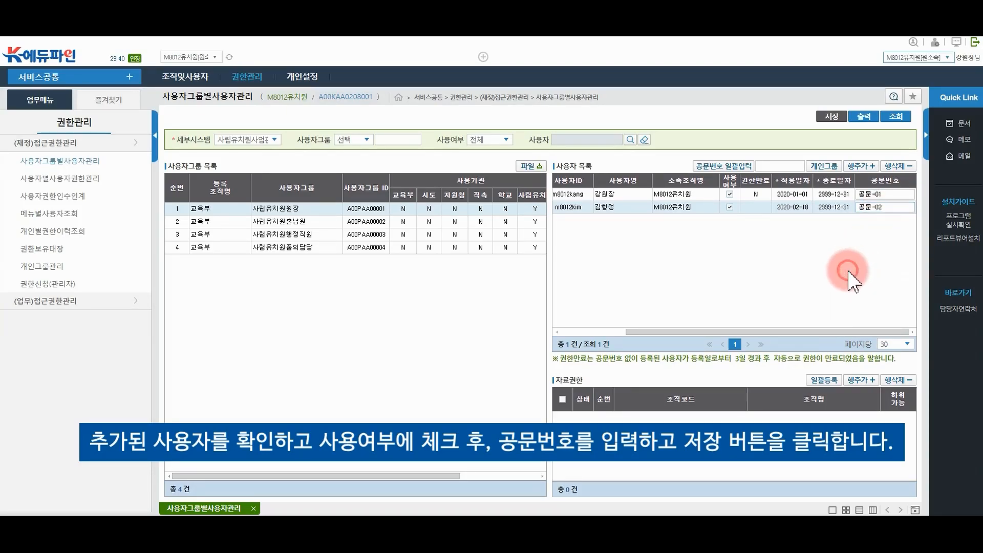
click(831, 115)
click(480, 310)
click(493, 310)
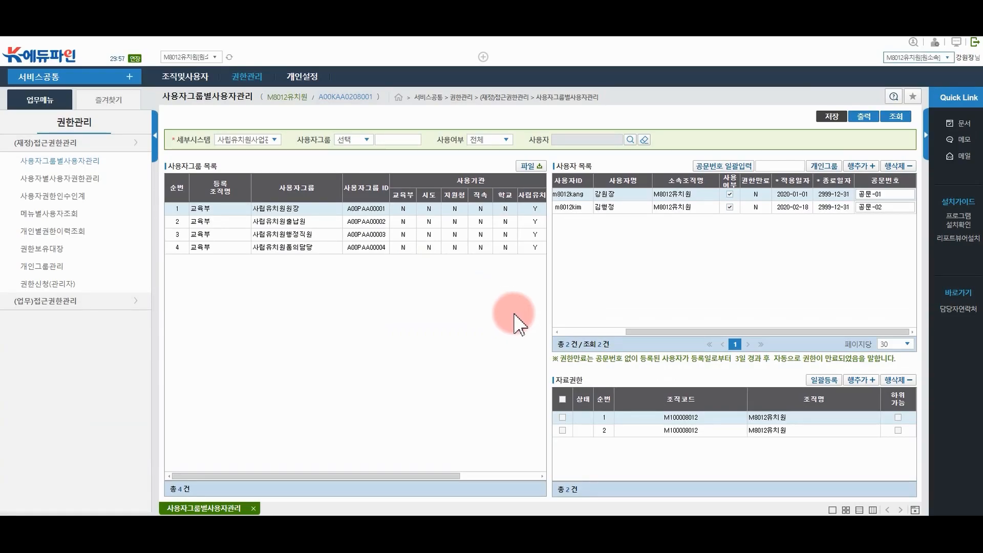
drag(649, 332, 583, 332)
click(631, 207)
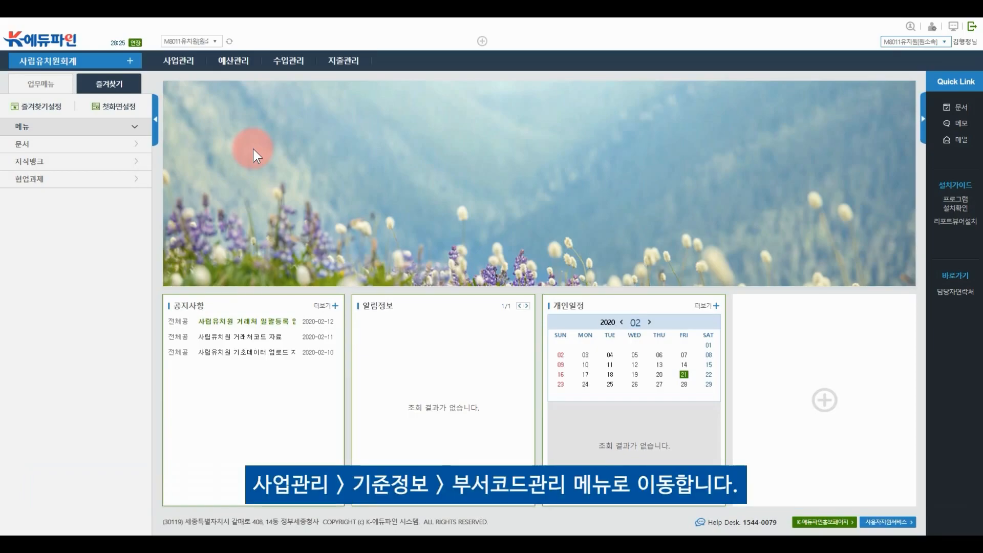
Open 부서코드관리 and query the 2020 departments, showing 행정실
click(178, 60)
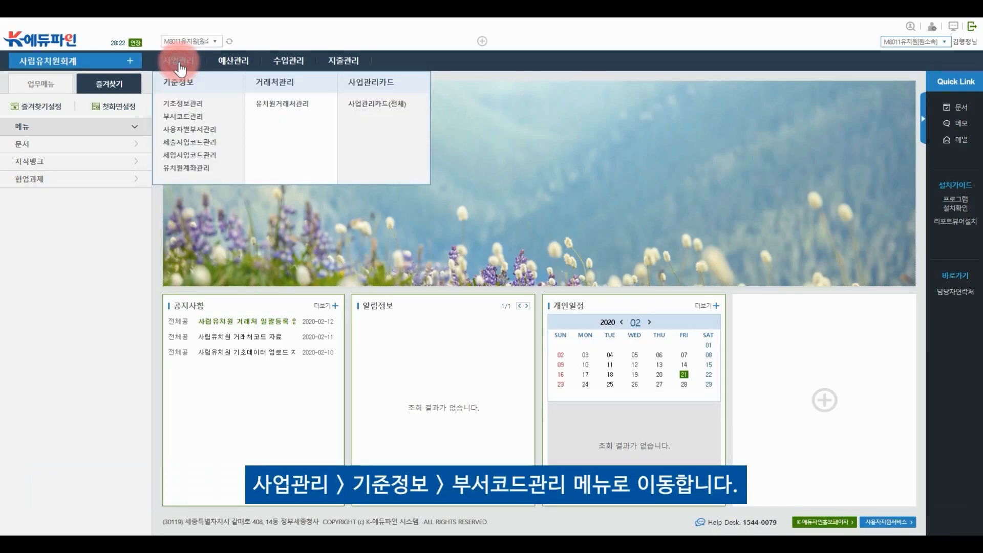
click(182, 114)
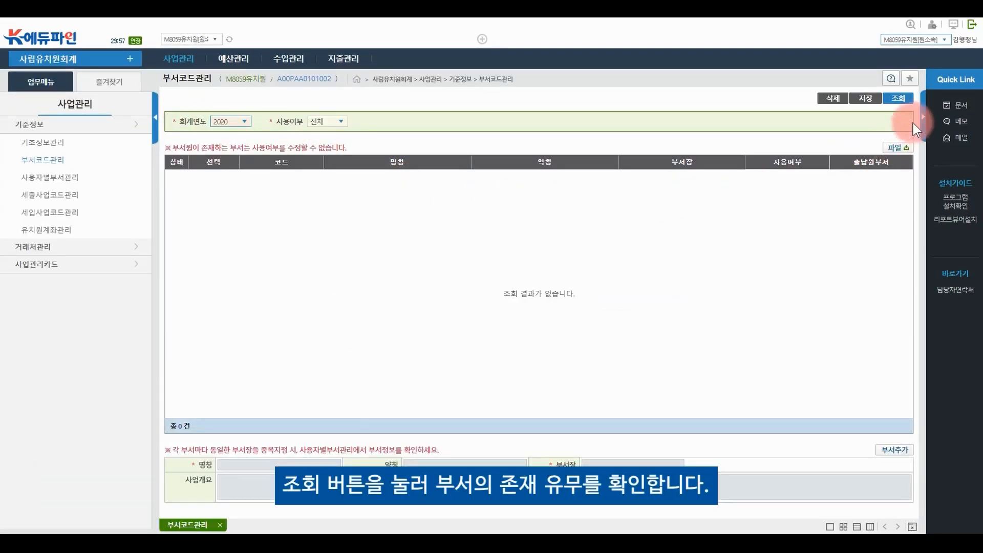
click(901, 100)
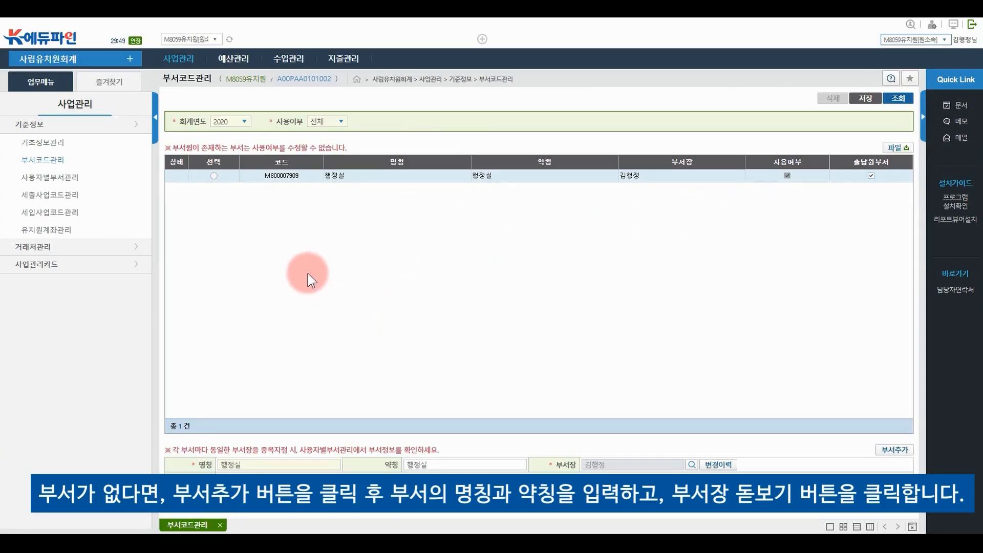
Edit 행정실's name and short name and make the administrative staff member its 부서장
click(214, 176)
click(293, 466)
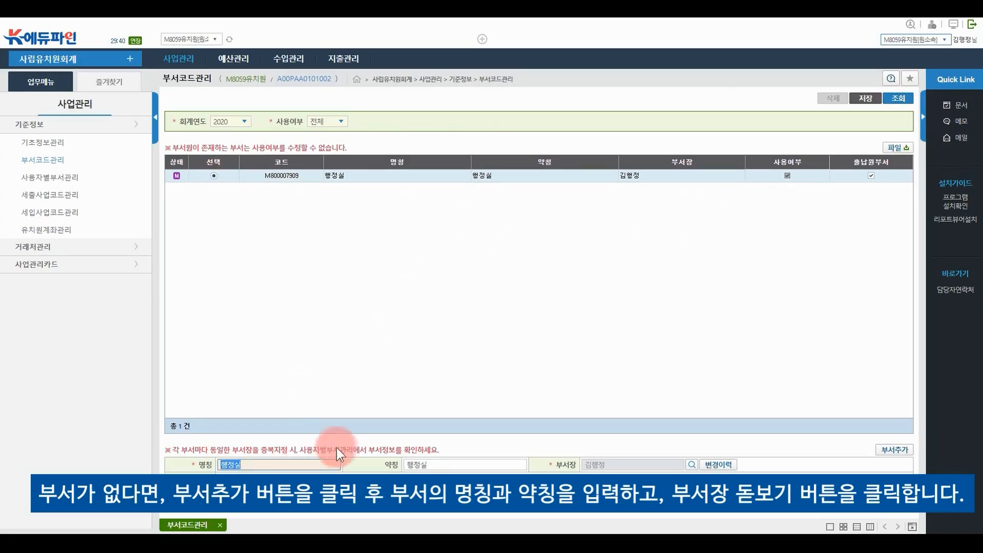
click(433, 464)
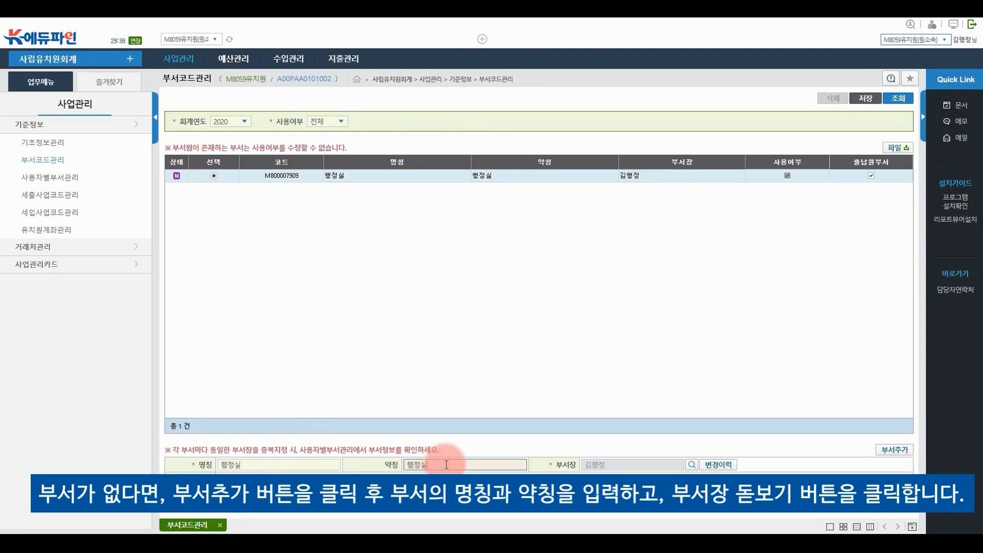
click(460, 464)
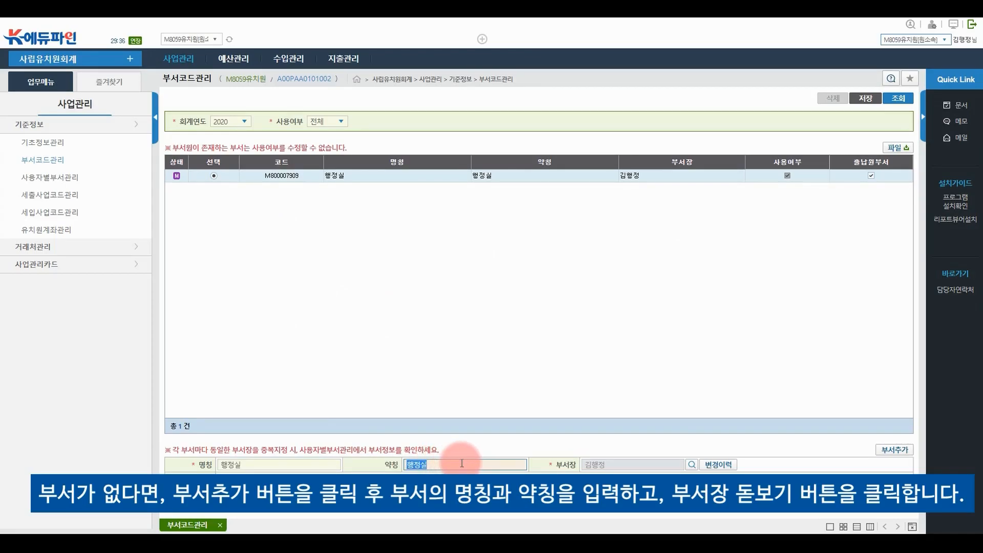
click(461, 464)
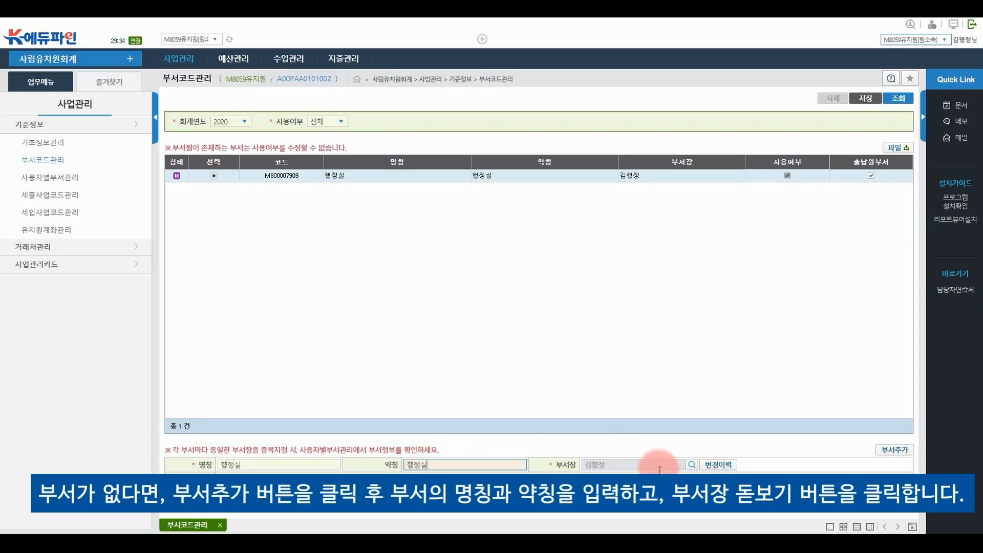
click(692, 465)
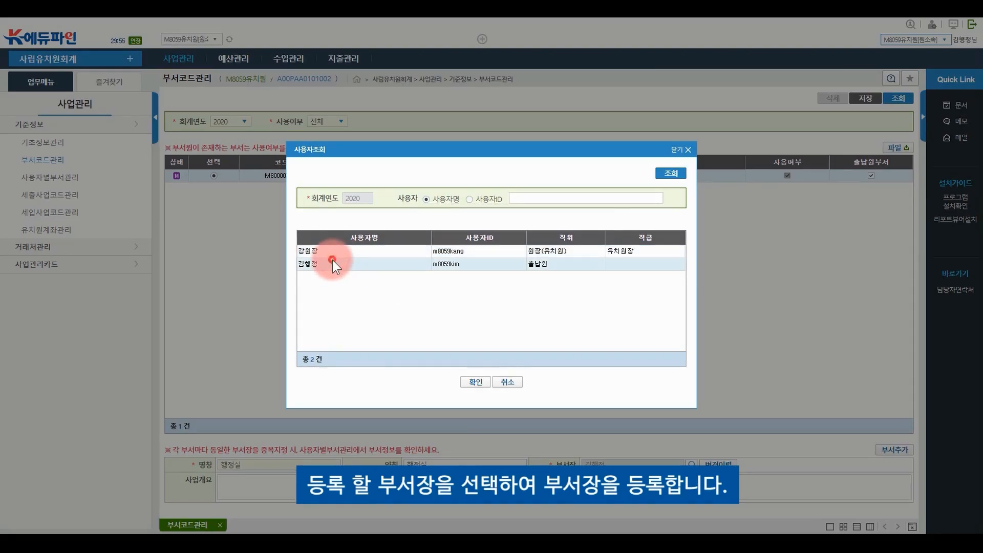
double_click(333, 261)
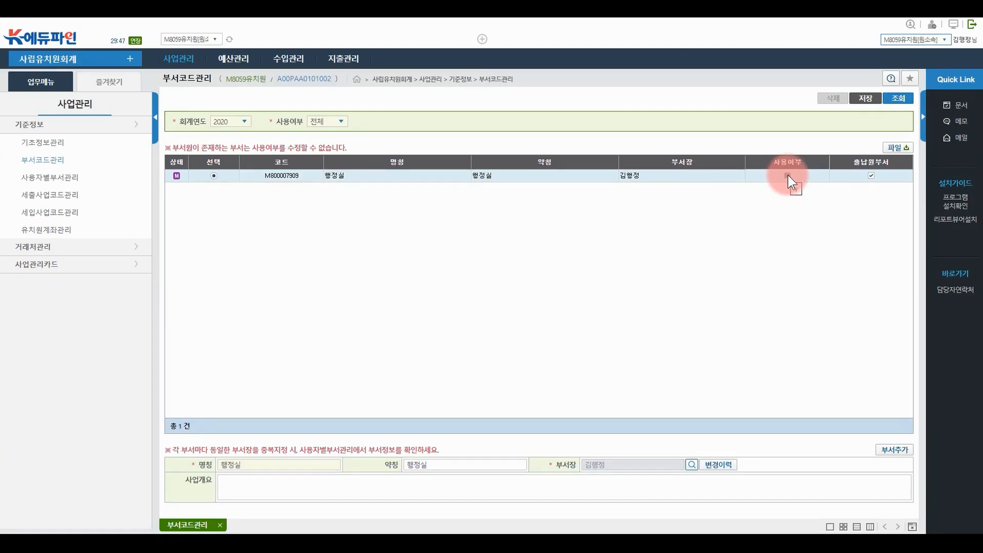
Mark 행정실 as the 출납원부서 and save the department
click(871, 176)
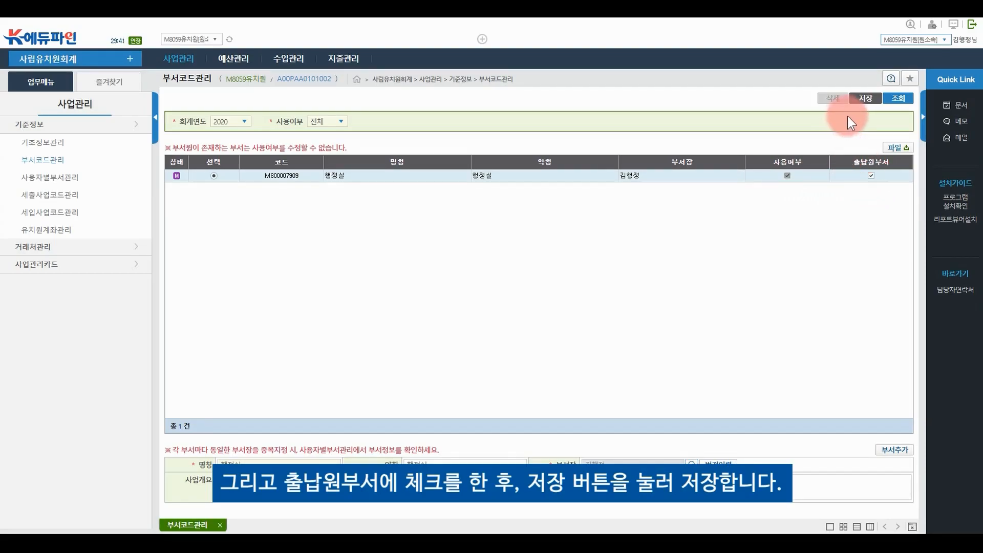
click(866, 98)
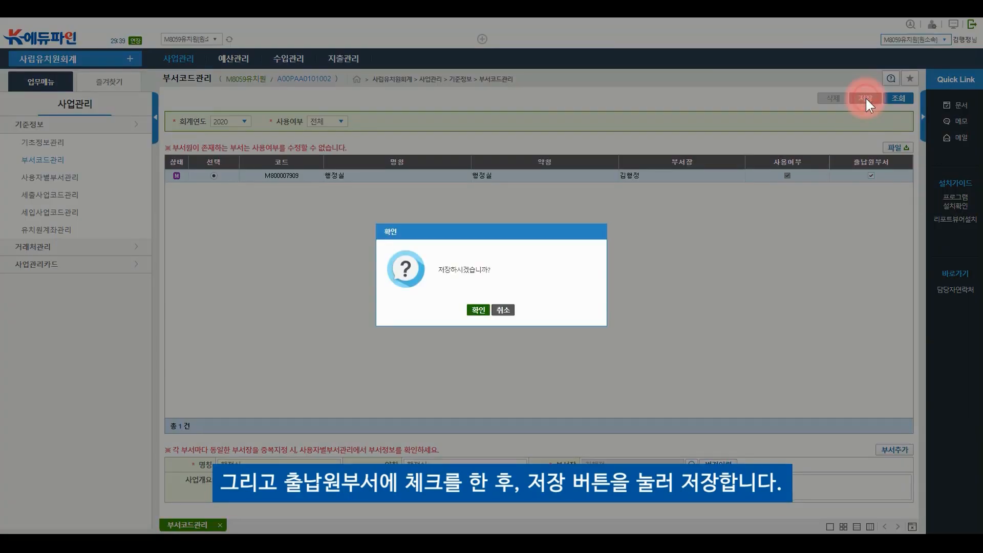
click(481, 311)
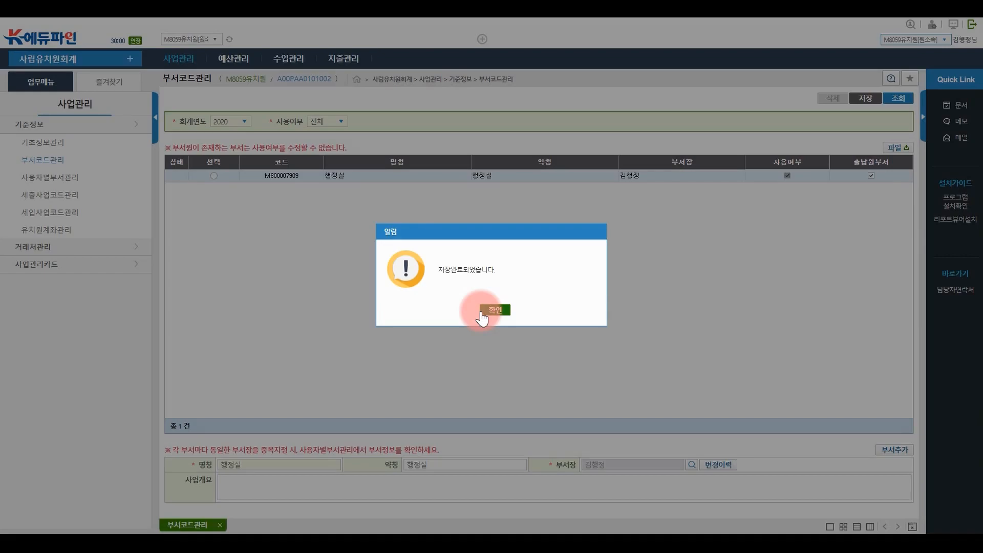
click(483, 311)
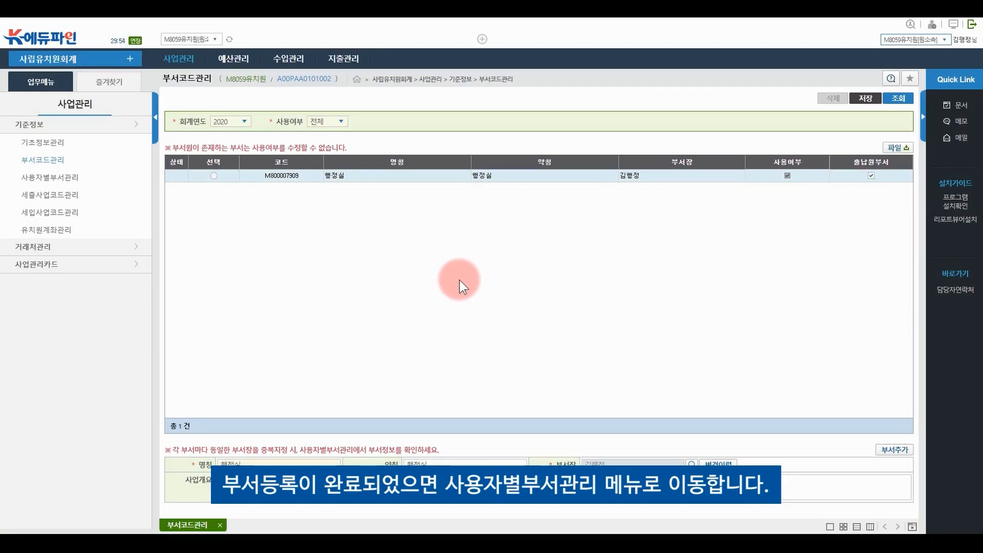
On 사용자별부서관리, assign both staff users to 행정실, mark them in use, and save
click(61, 184)
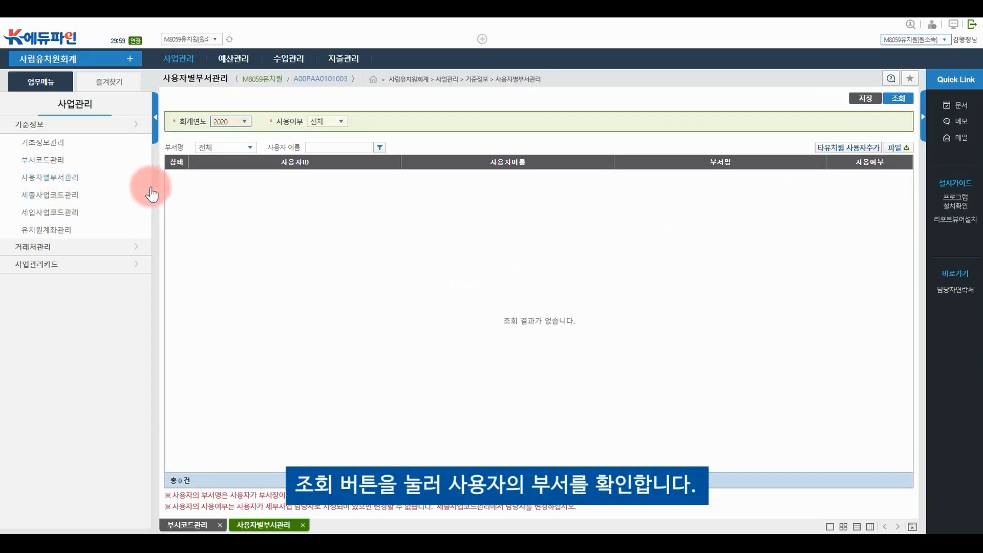
click(898, 98)
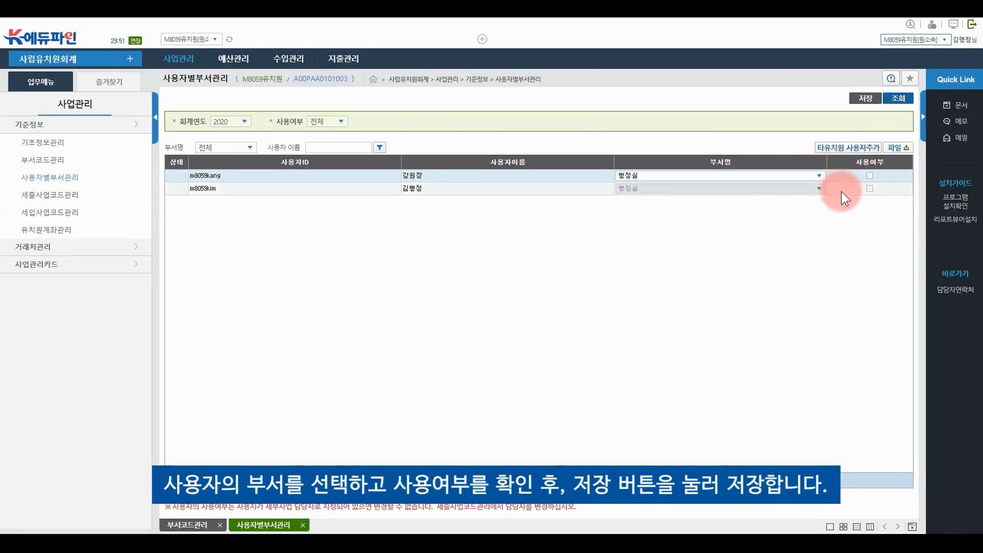
click(819, 176)
click(812, 182)
click(870, 175)
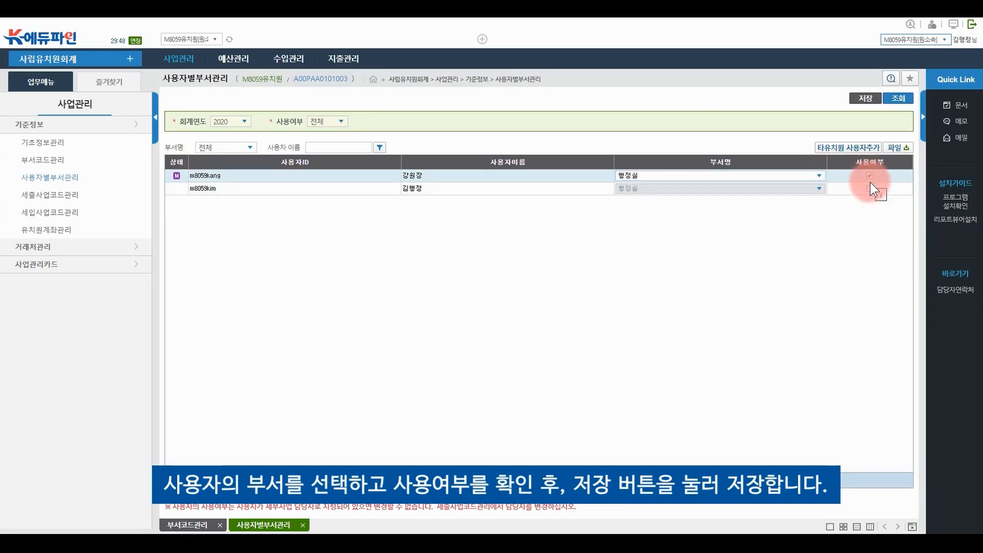
click(869, 189)
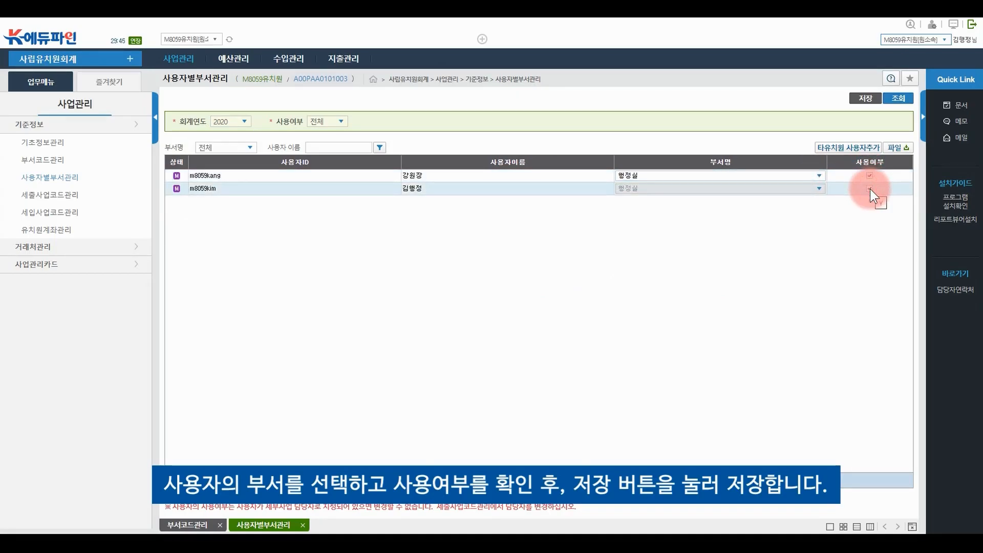
click(866, 98)
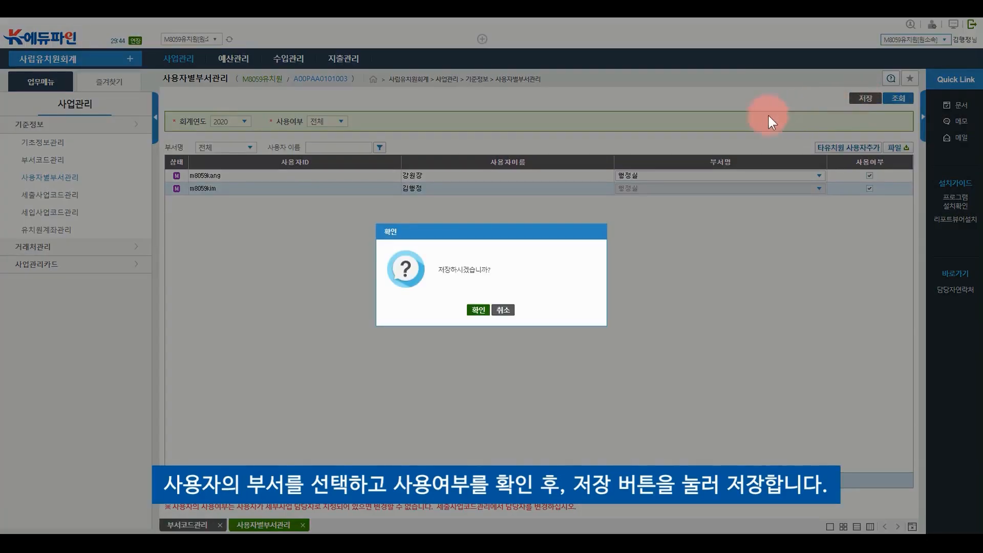
click(478, 309)
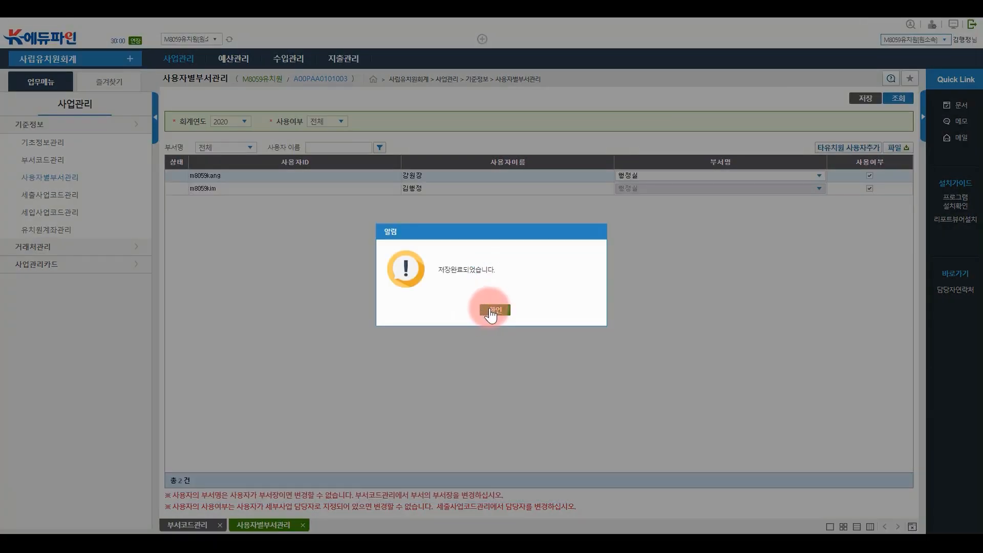
click(493, 311)
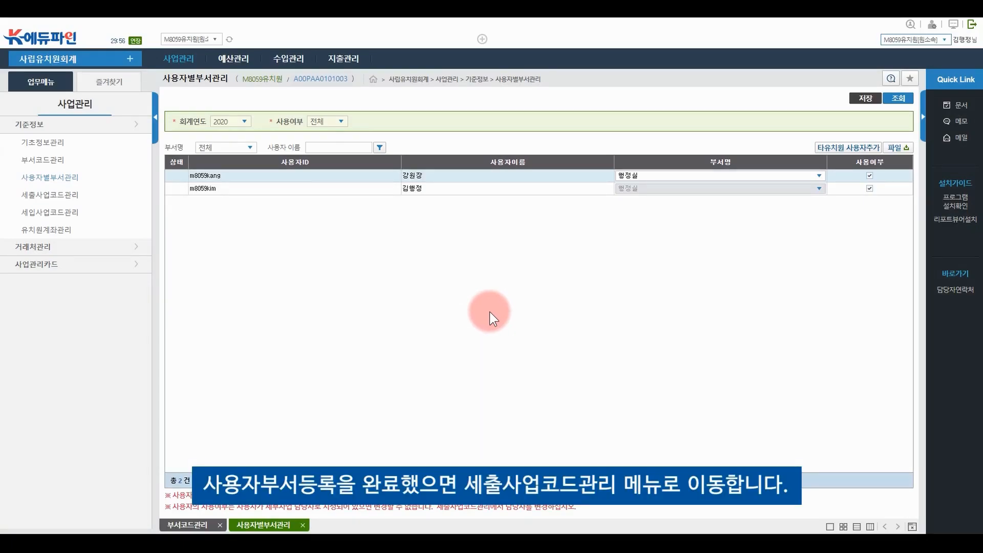
Load the 44 funding-source and expenditure-item rows for 2020 in 세출사업코드관리
click(77, 200)
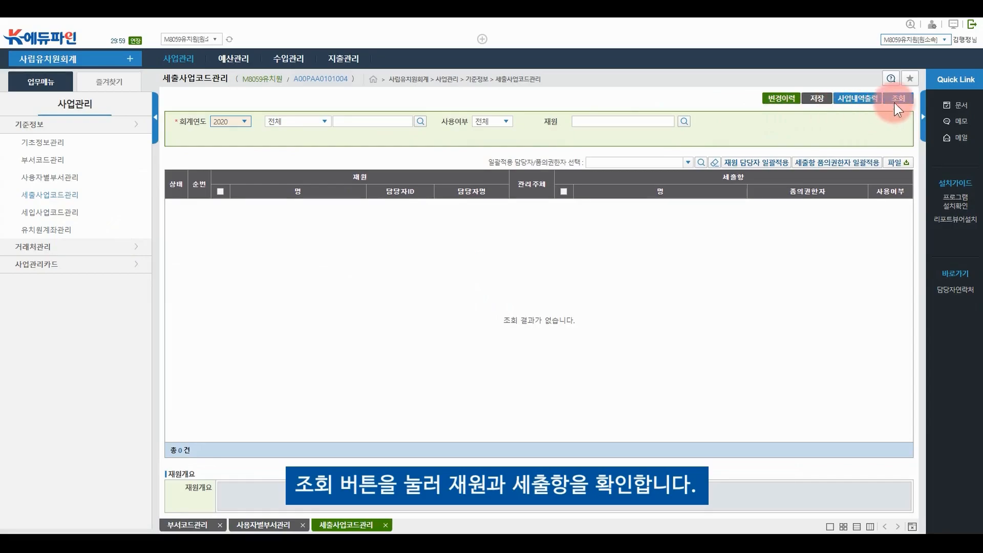
click(897, 102)
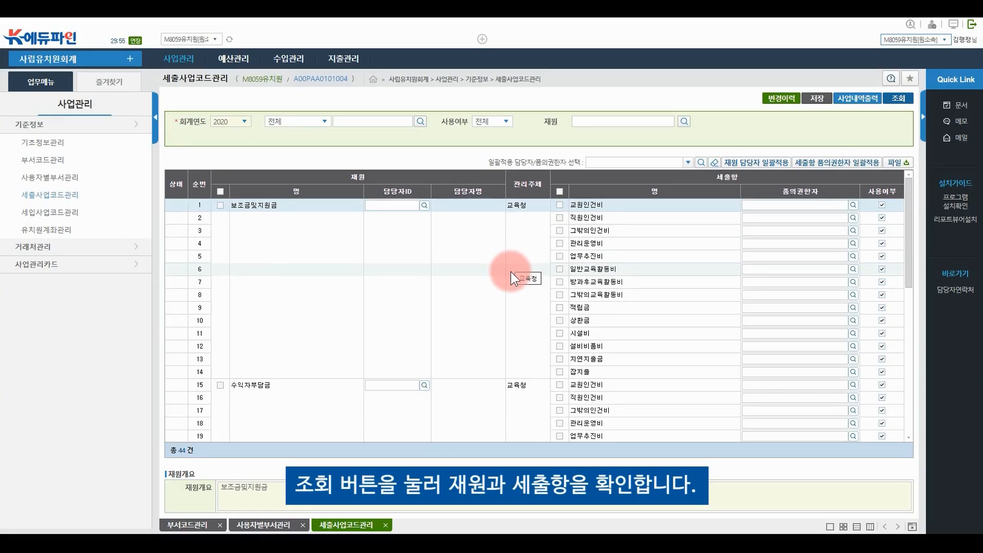
scroll(466, 276, down, 5)
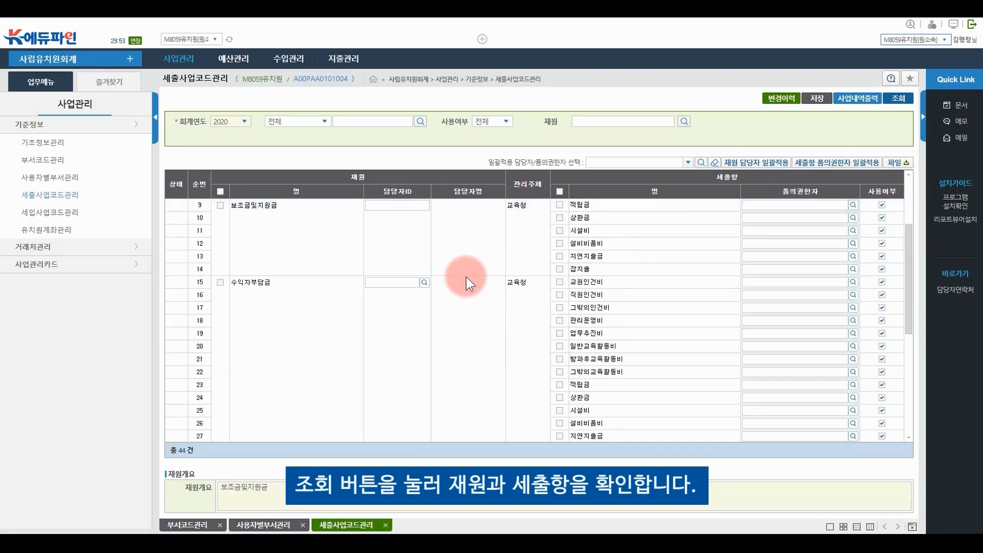
scroll(466, 277, down, 4)
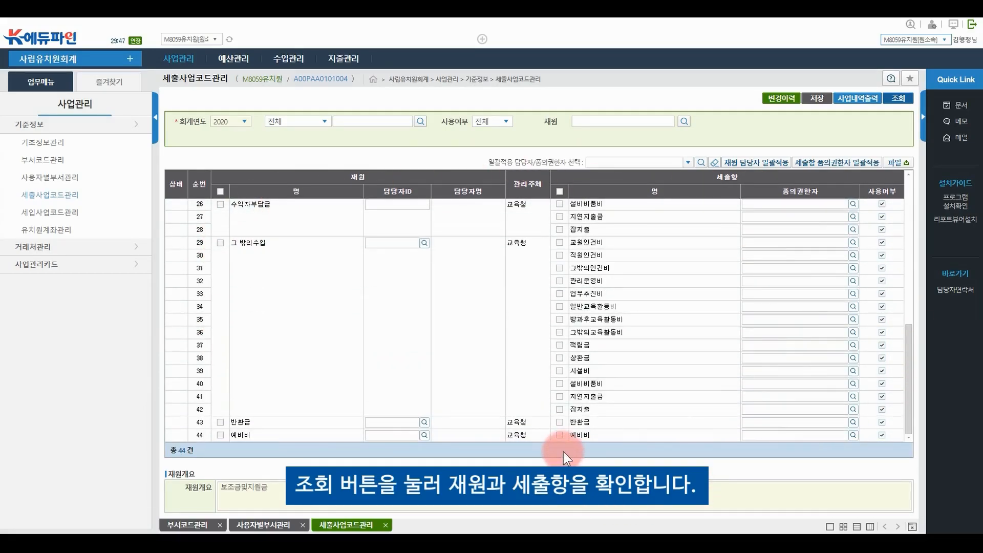
scroll(543, 435, up, 1)
scroll(543, 435, up, 7)
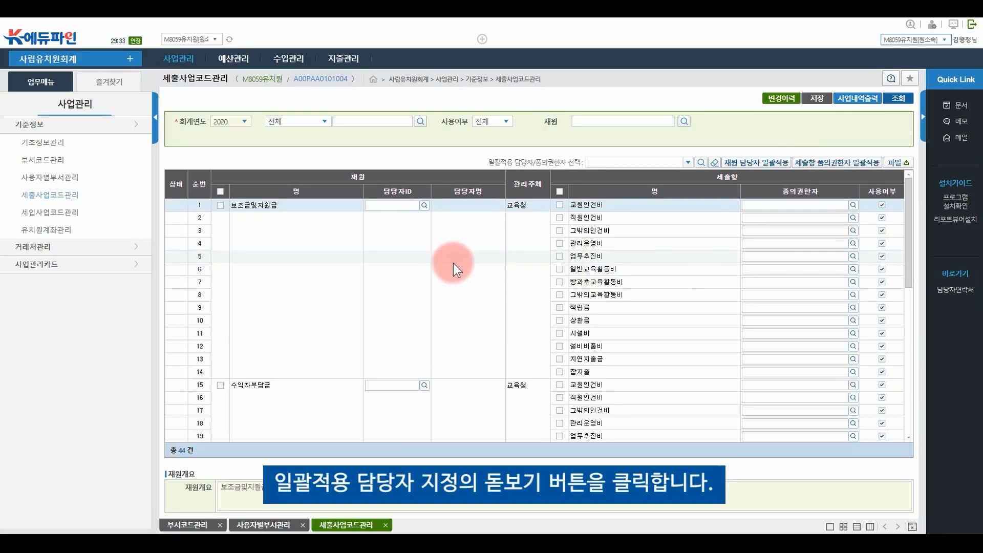
Batch-assign the 행정실장 as person in charge of all funding sources
click(700, 163)
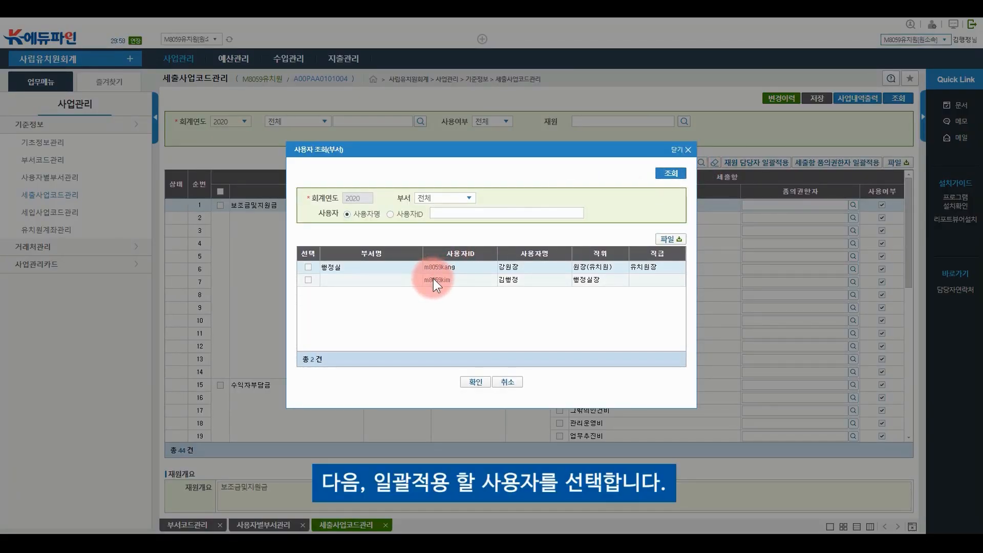
double_click(400, 280)
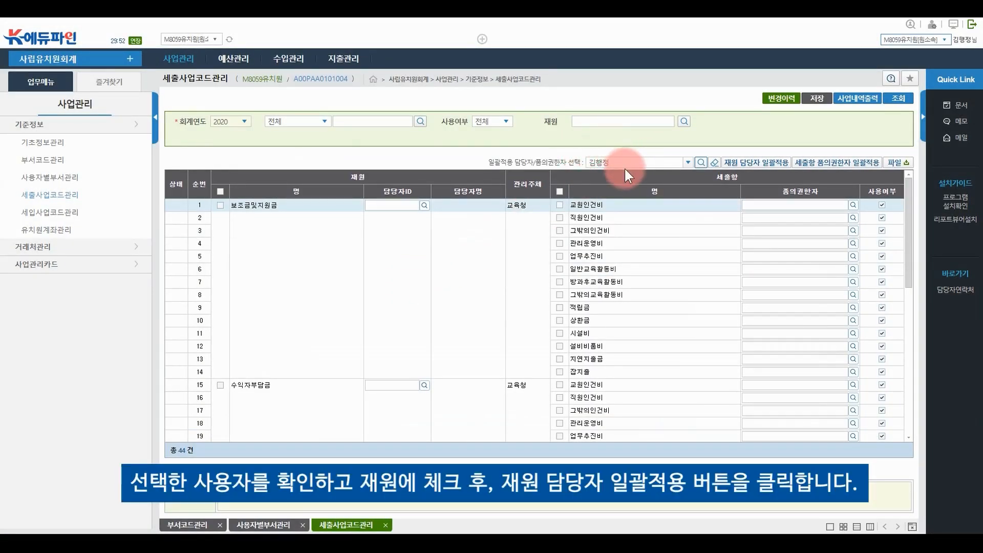
click(220, 191)
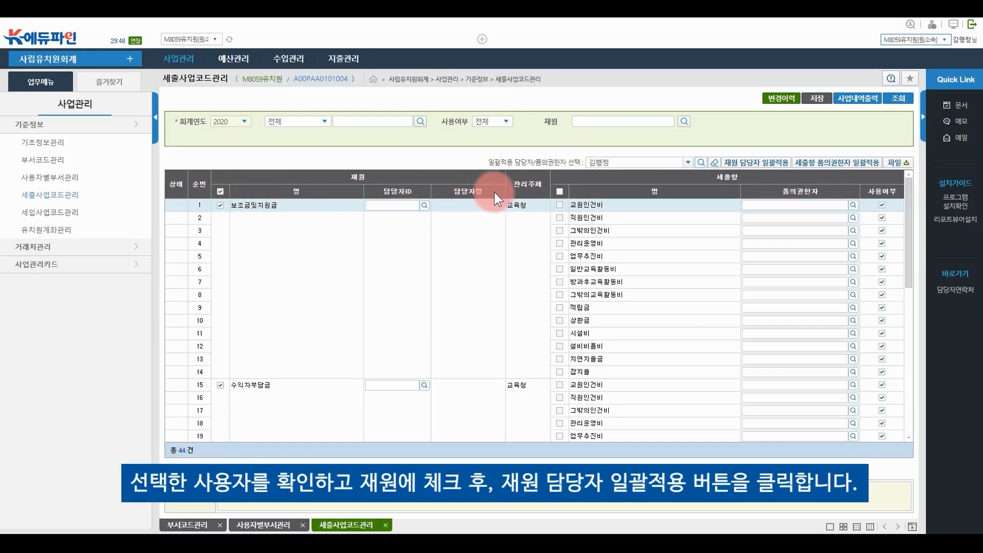
click(763, 169)
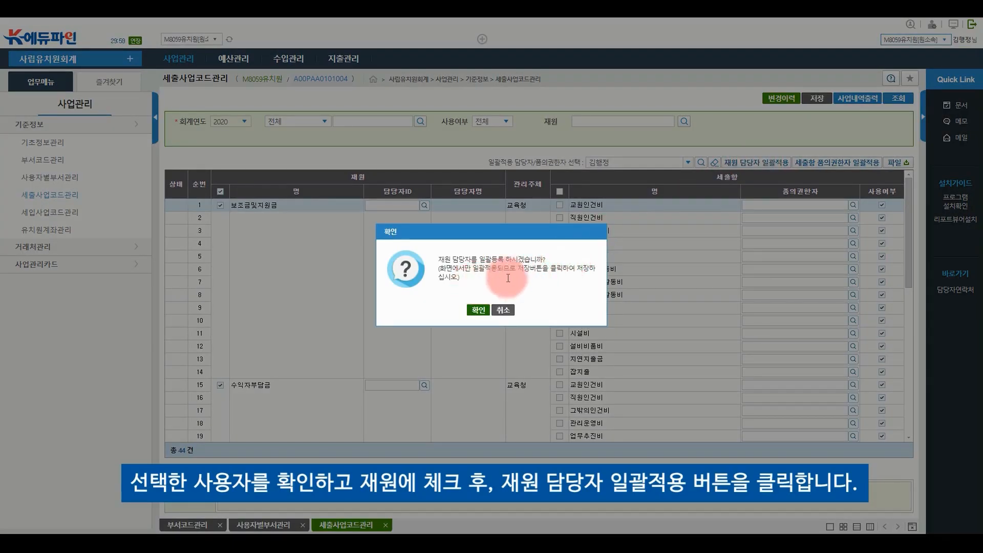
click(477, 310)
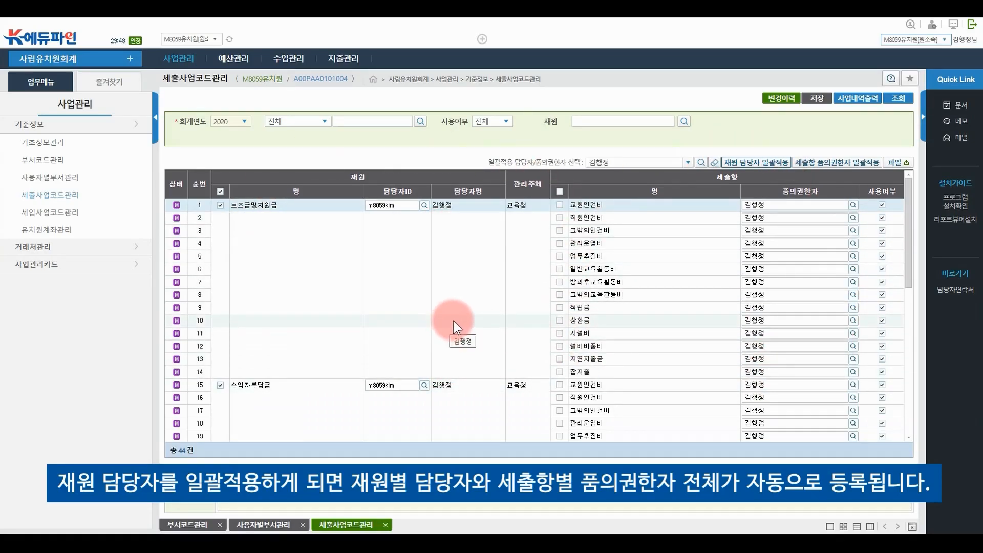
Save the 2020 expenditure code manager and approver assignments
scroll(454, 321, down, 8)
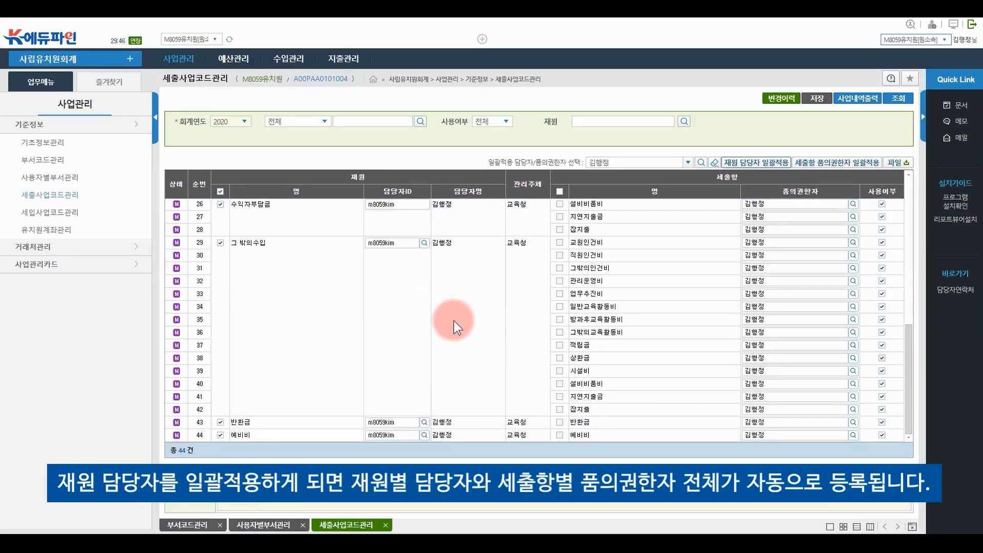
scroll(454, 321, up, 8)
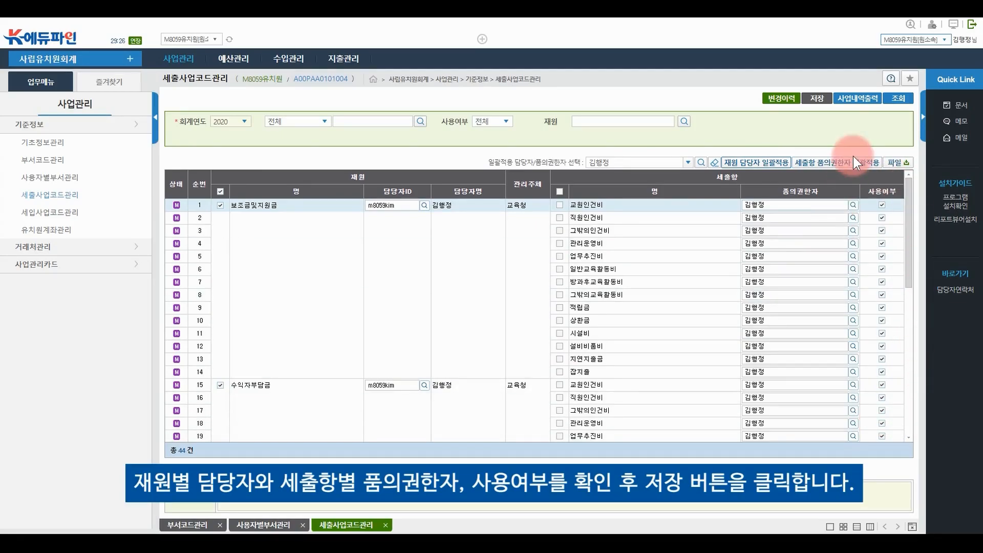
click(814, 100)
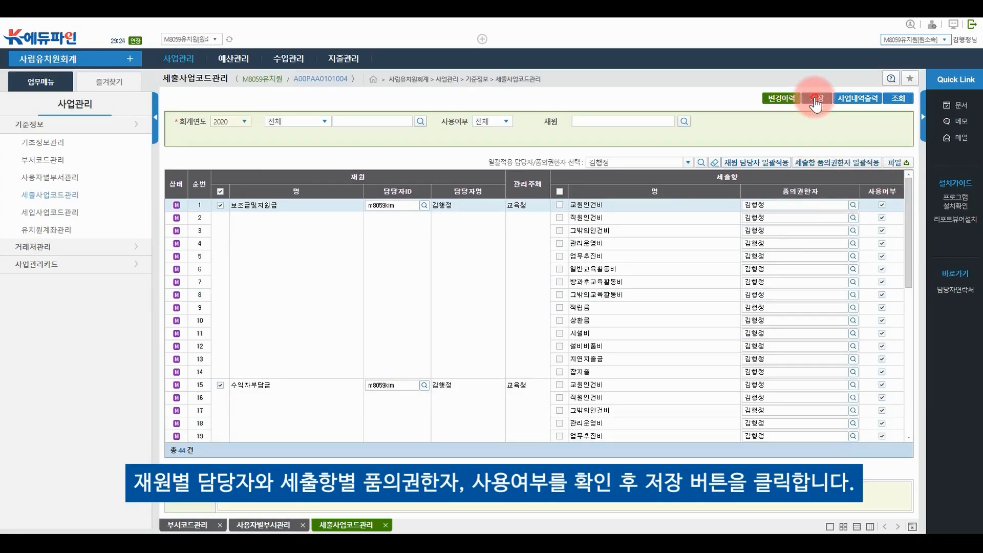
click(478, 311)
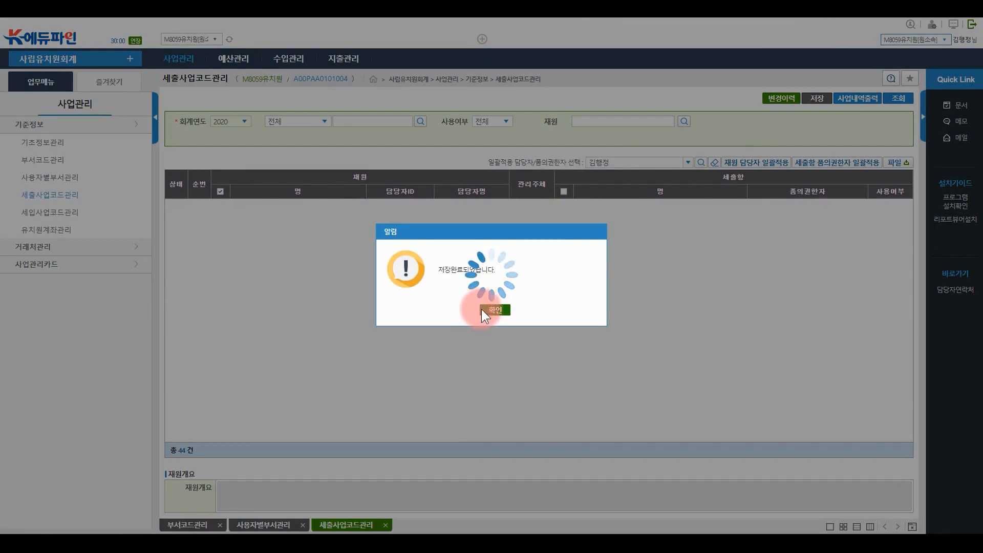
click(492, 309)
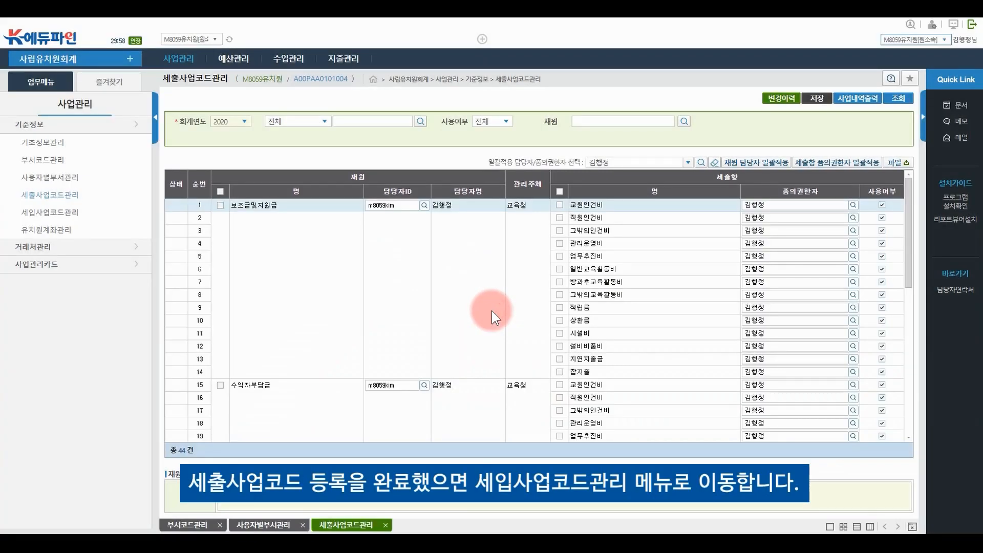
click(67, 217)
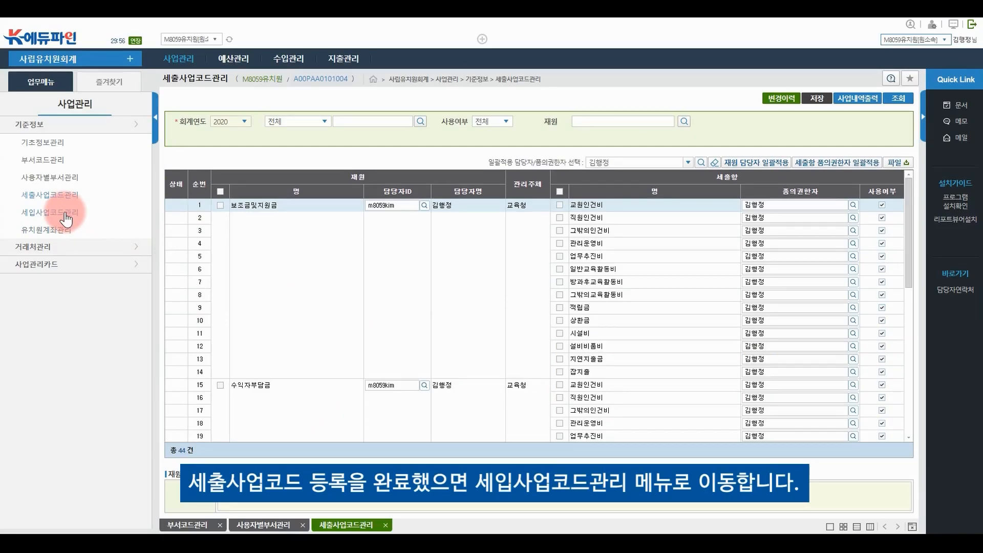
Load the 32 revenue project codes for 2020, tick all as in use, and save
click(66, 216)
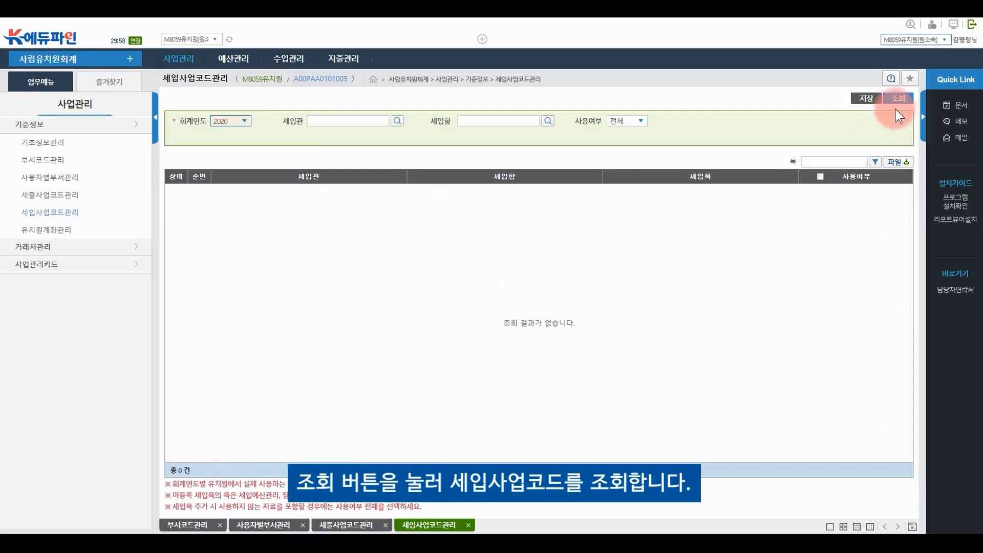
click(900, 101)
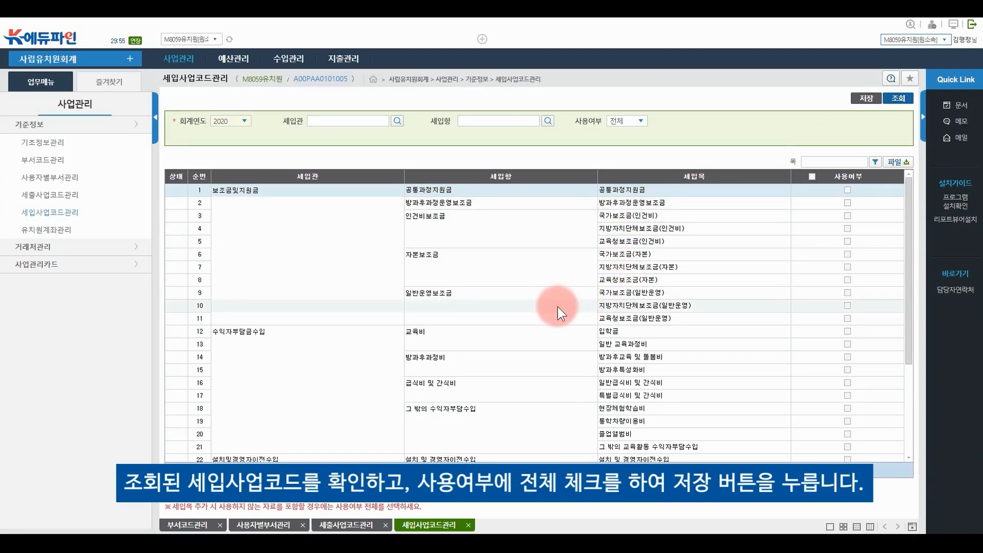
scroll(556, 301, down, 3)
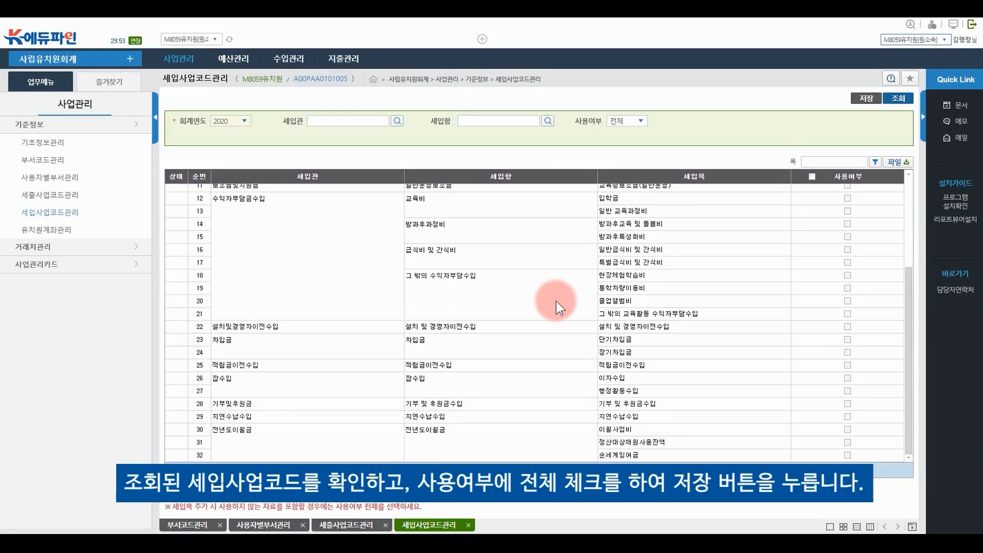
scroll(556, 302, up, 3)
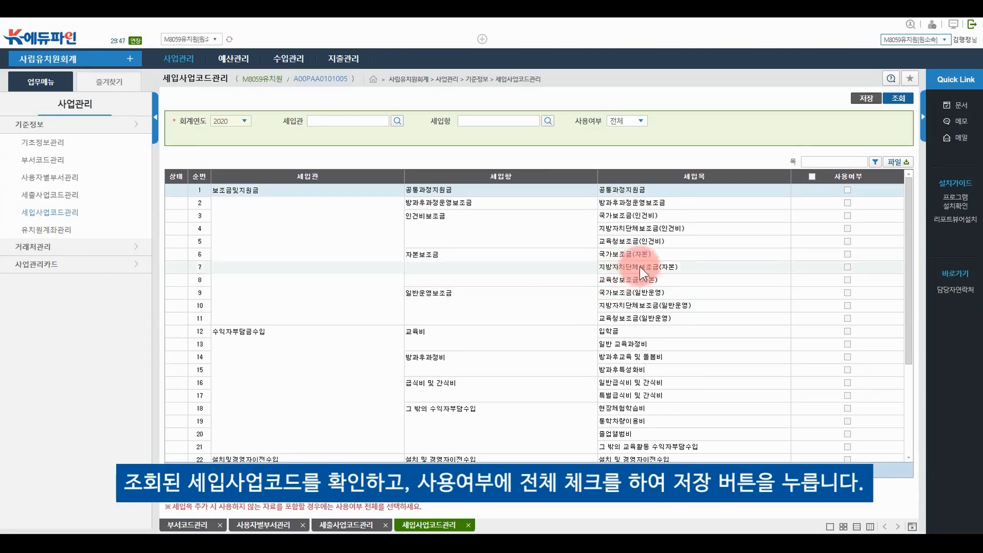
click(812, 178)
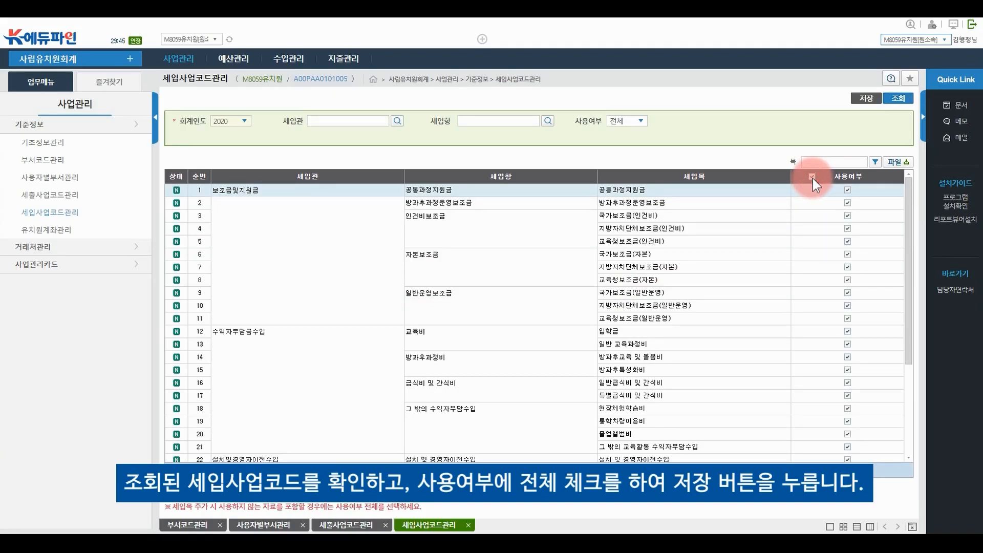
click(869, 104)
click(475, 310)
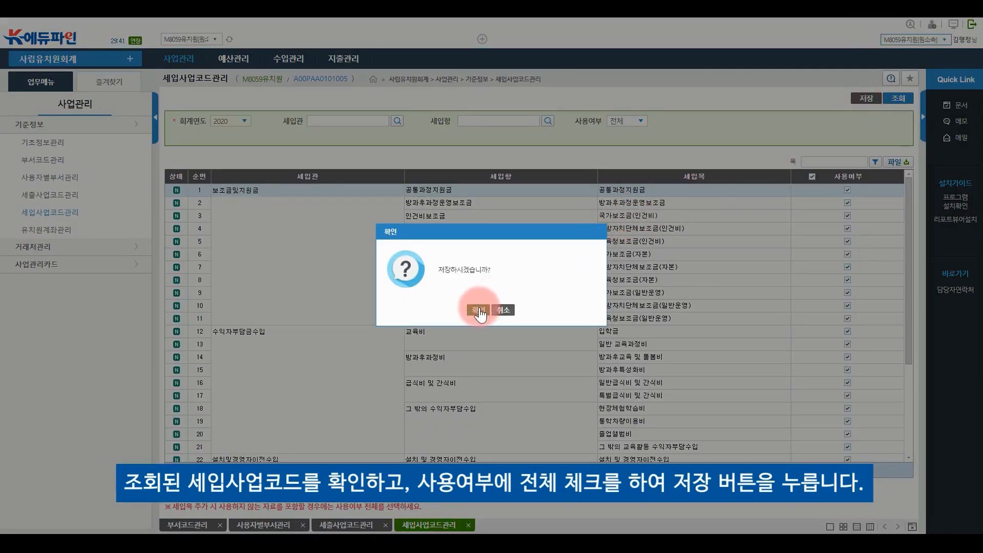
click(494, 310)
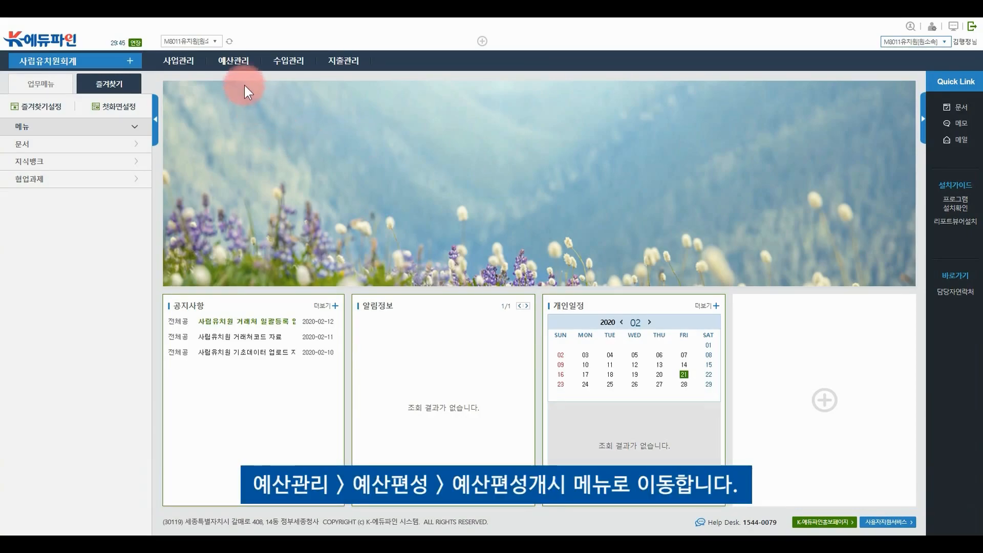
Title the budget formulation '2020년 본예산 예산편성개시' with content '2020년 본으산 편서을 시작합니다.'
click(236, 62)
click(338, 105)
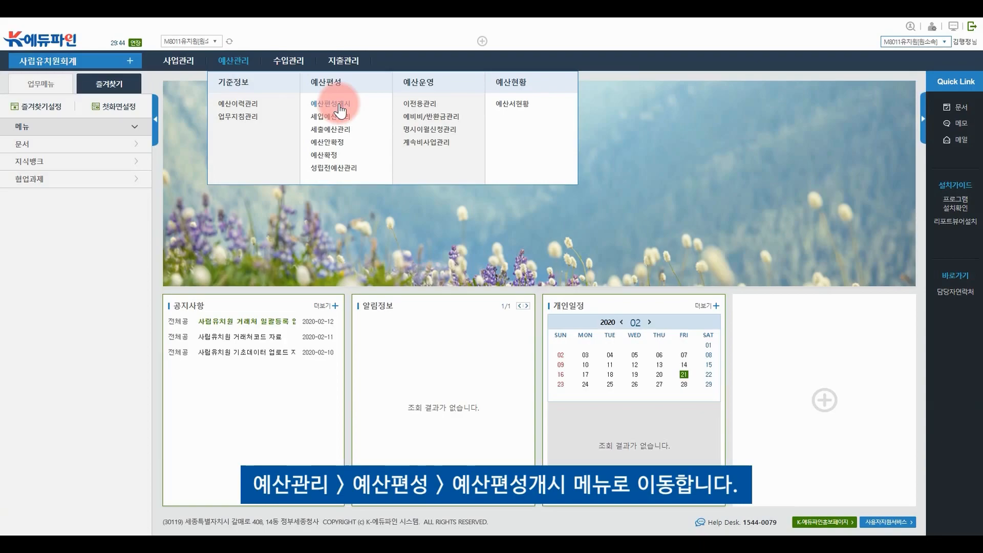
click(340, 109)
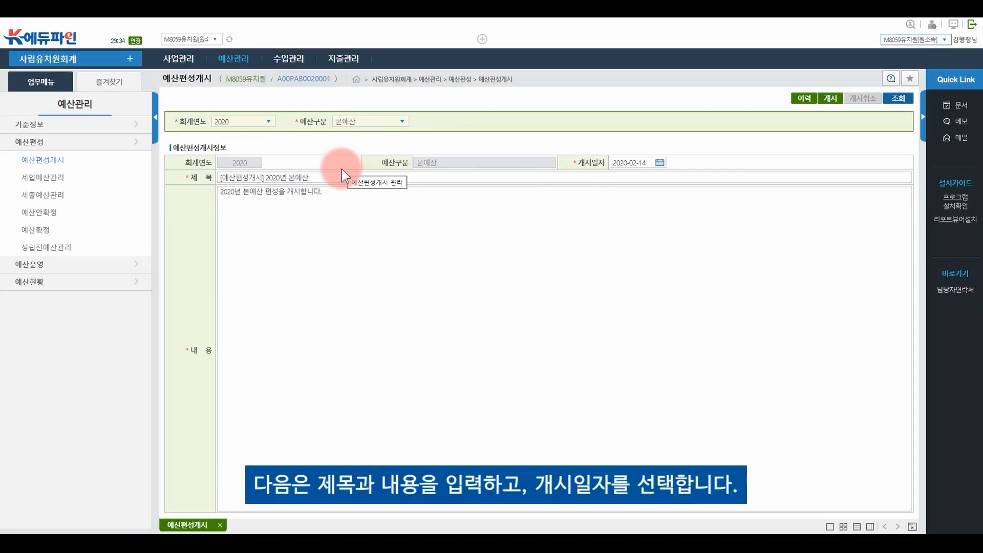
triple_click(320, 178)
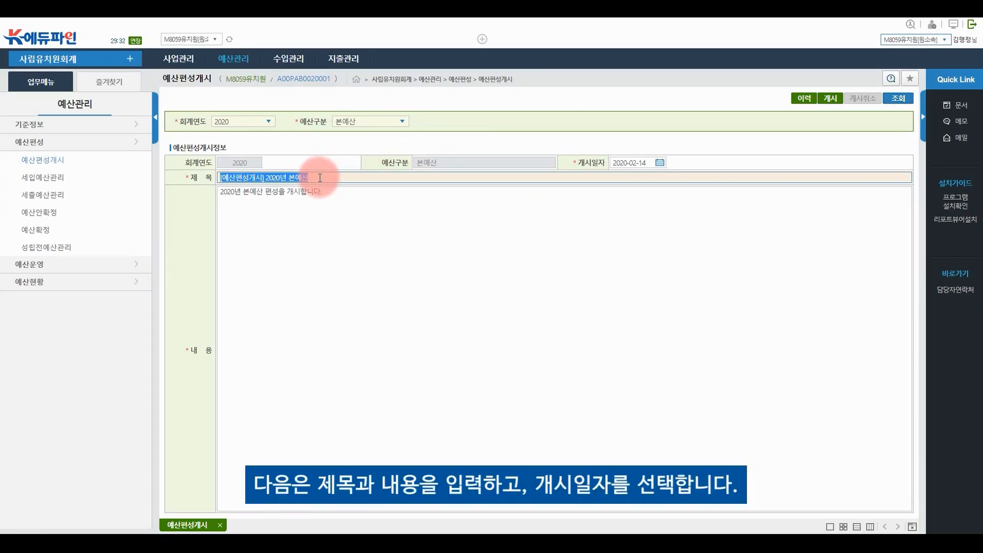
text(2020년 본예산 예산편성개시)
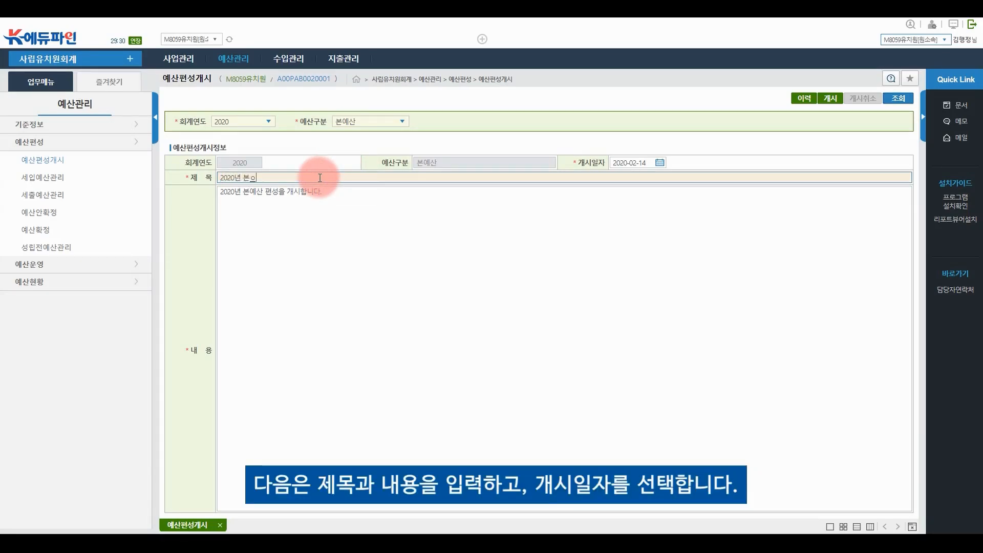
click(372, 203)
text(2020년 본으산 편서)
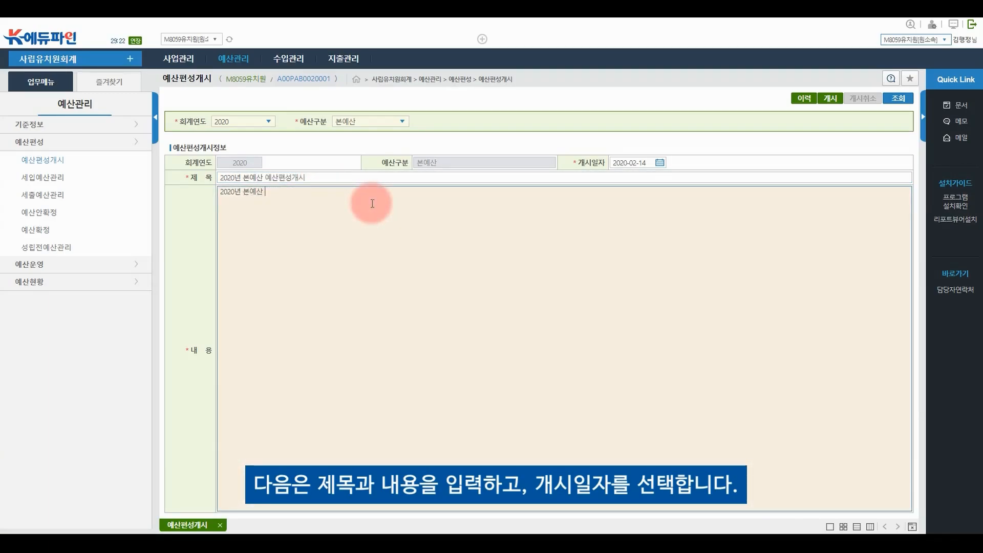
text(을 시작합니다.)
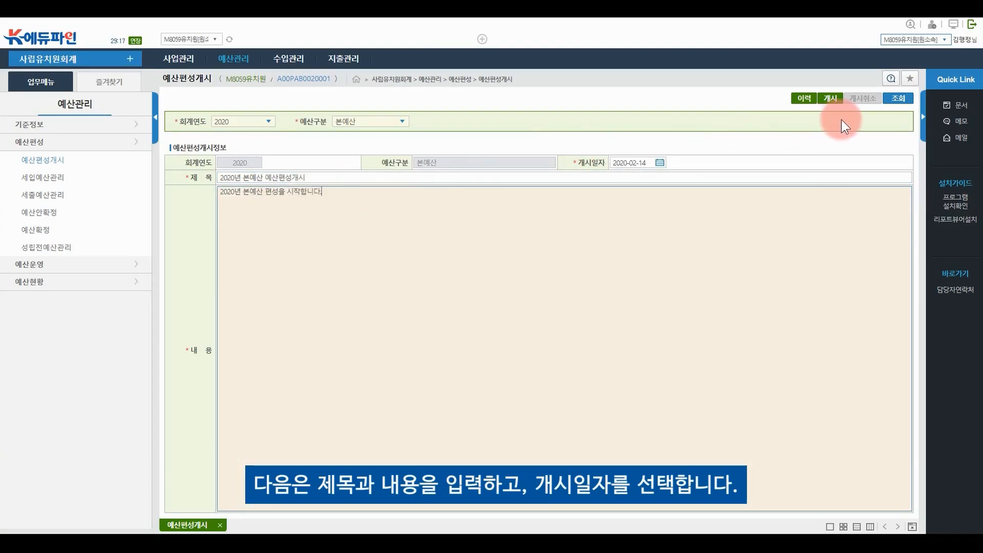
Keep February 14 as the start date and open the 2020 main-budget formulation
click(663, 160)
click(690, 232)
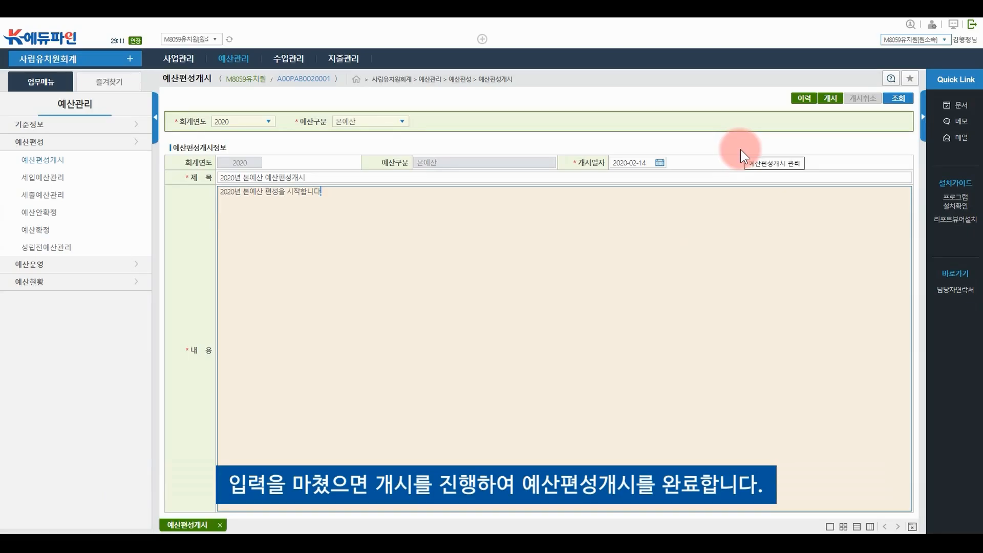
click(831, 98)
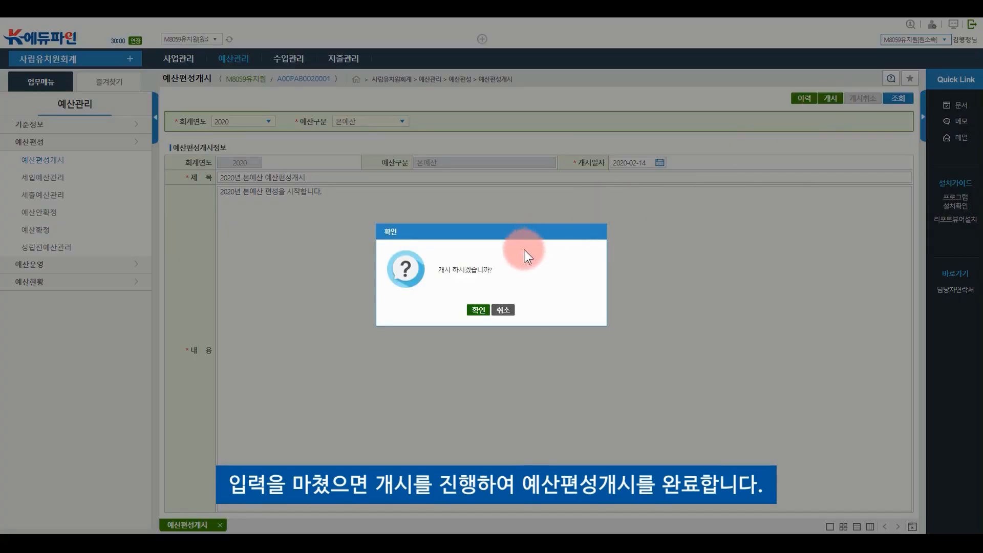
click(478, 309)
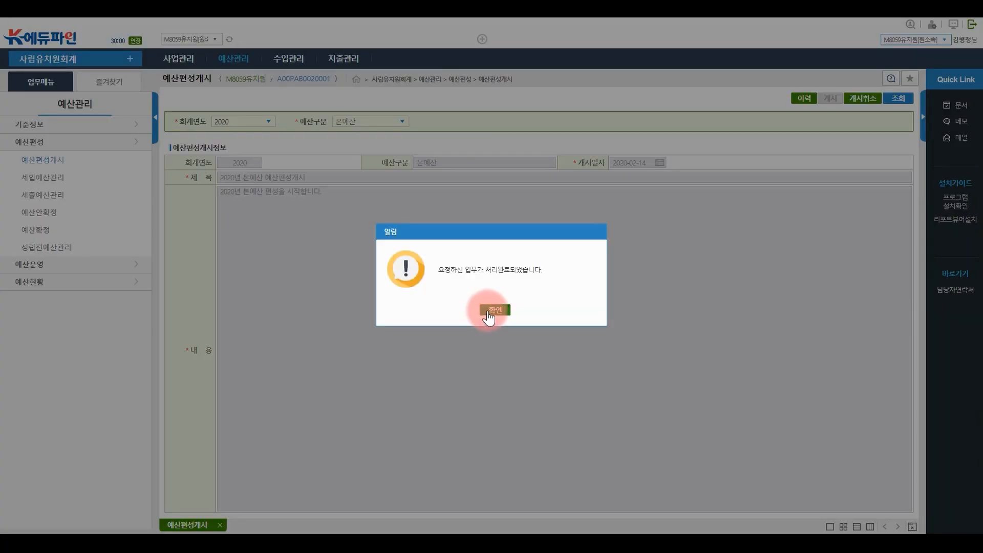
click(494, 310)
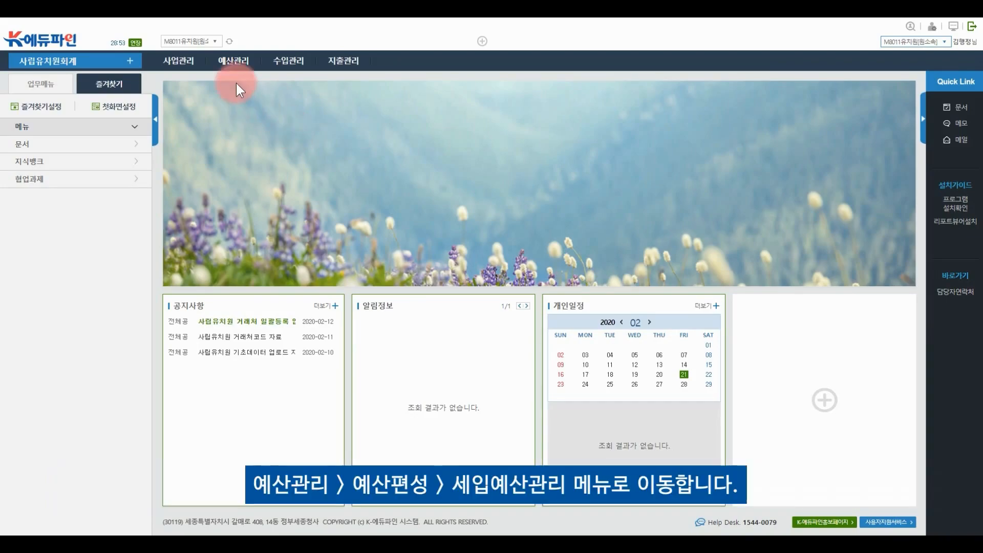
Load 세입예산관리 for the 2020 본예산 and check the 수익자 부담금, 그밖의 수입 and 보조금 및 지원금 lists
click(233, 61)
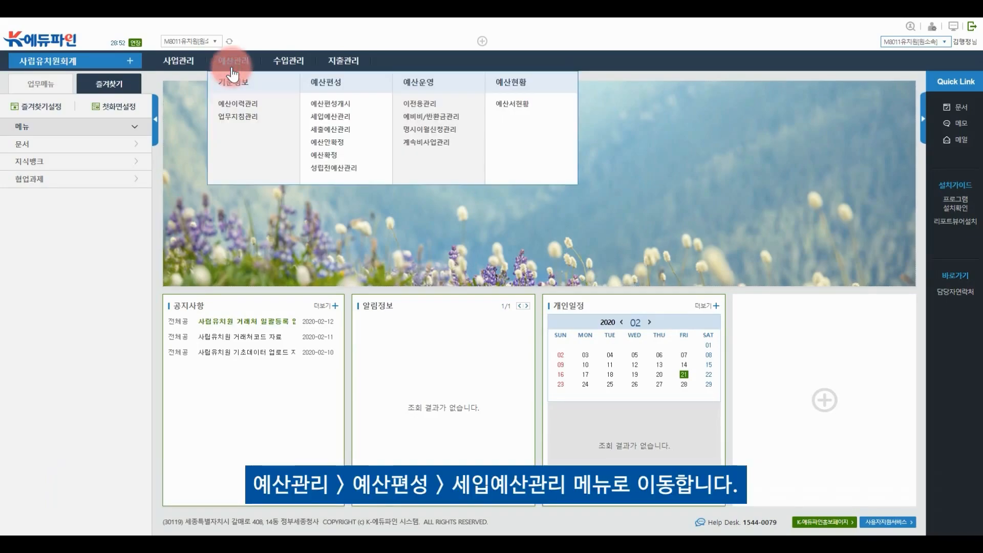
click(316, 118)
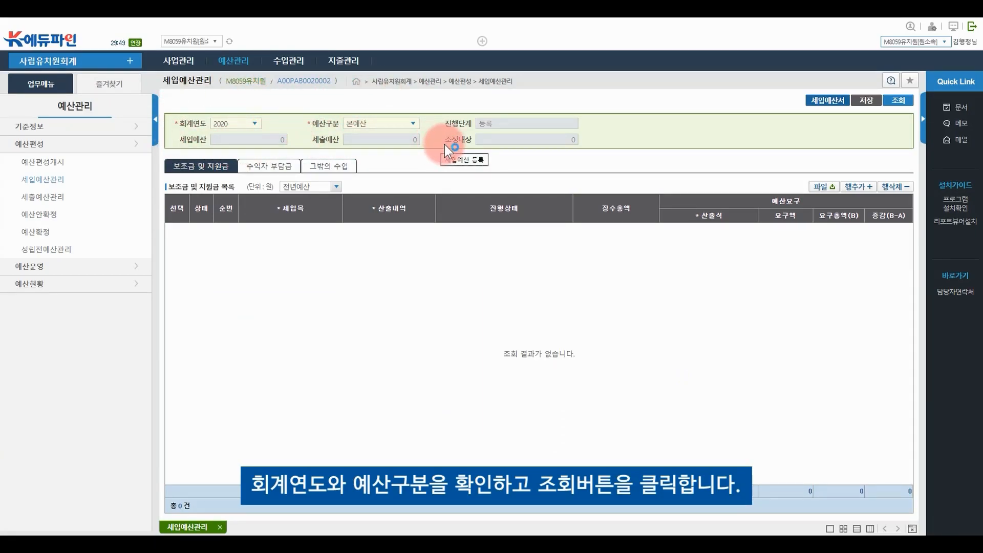
click(899, 101)
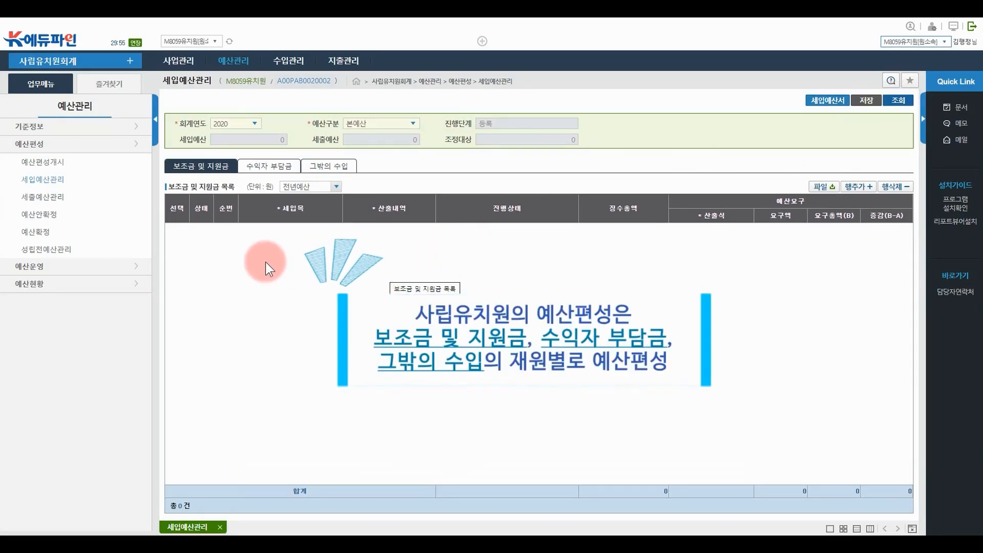
click(258, 174)
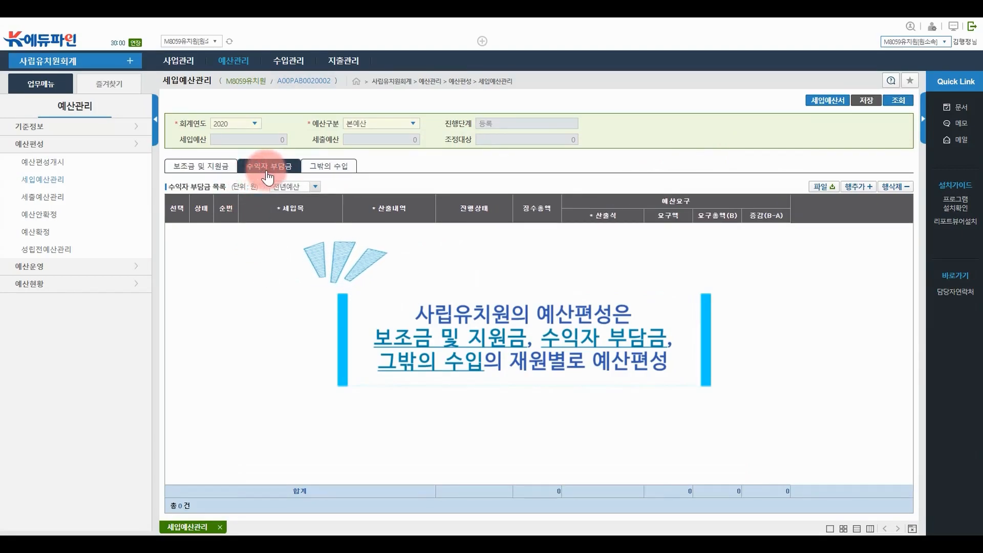
click(335, 172)
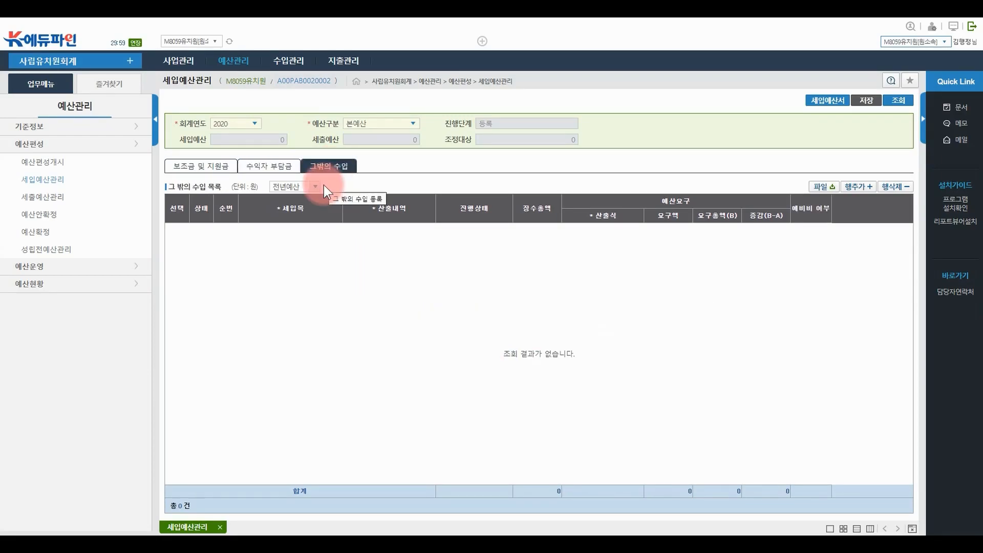
click(208, 165)
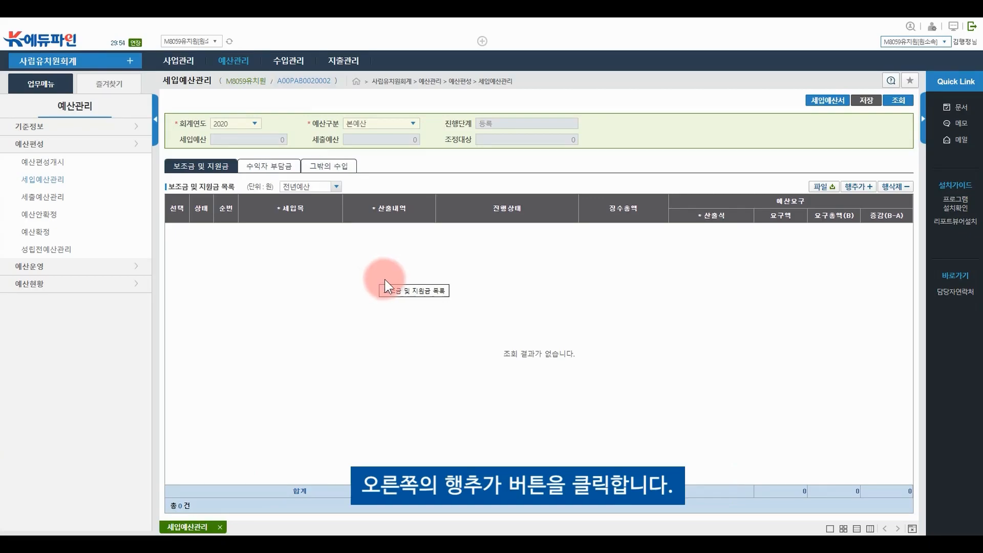
Add a 공통과정지원금 row, 3세 공통과정지원금, with formula 220,000원 × 20명 × 12 = 52,800,000
click(857, 188)
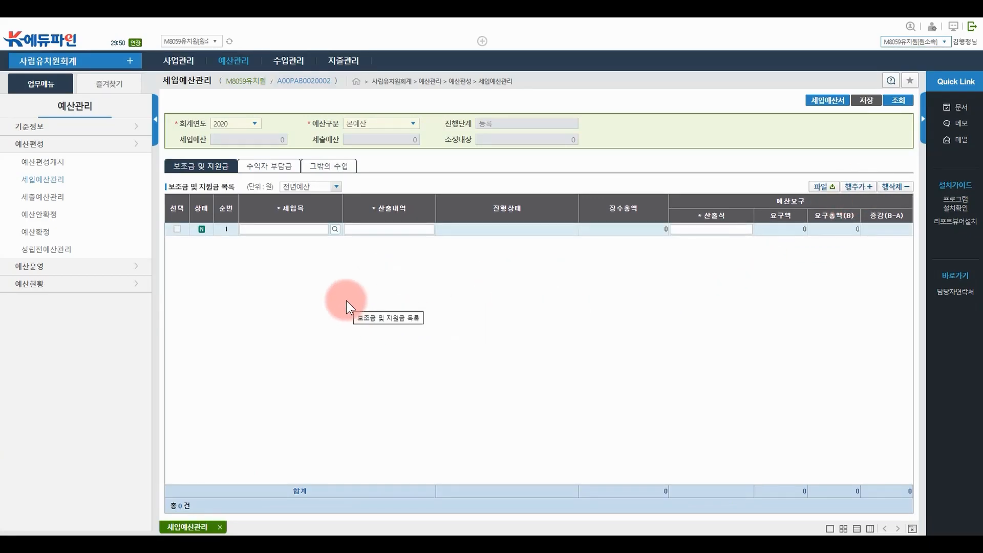
click(335, 229)
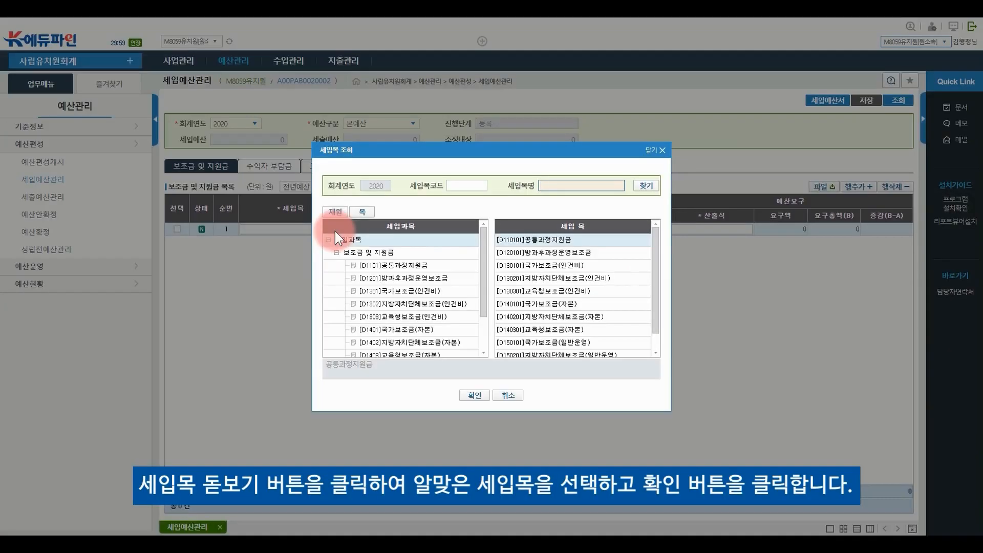
click(555, 242)
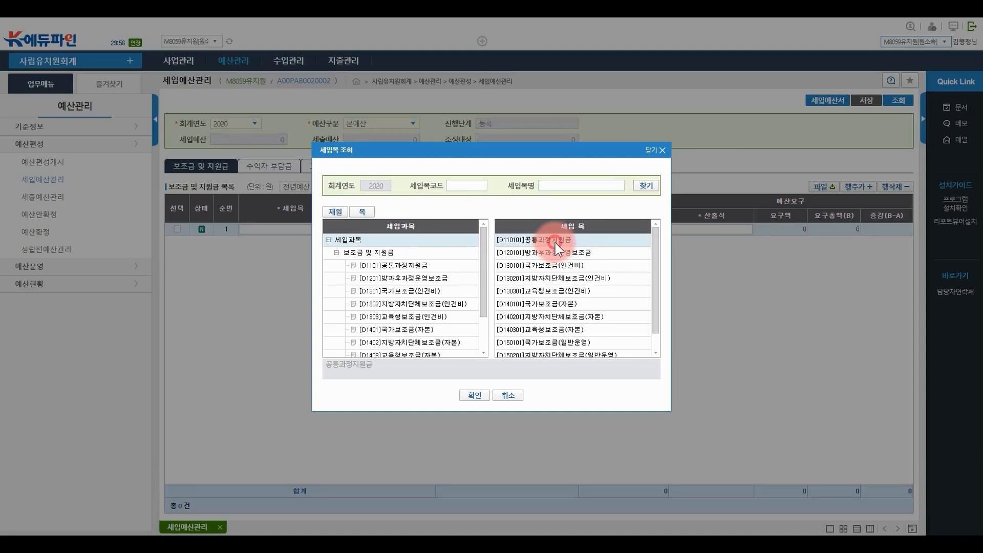
double_click(555, 242)
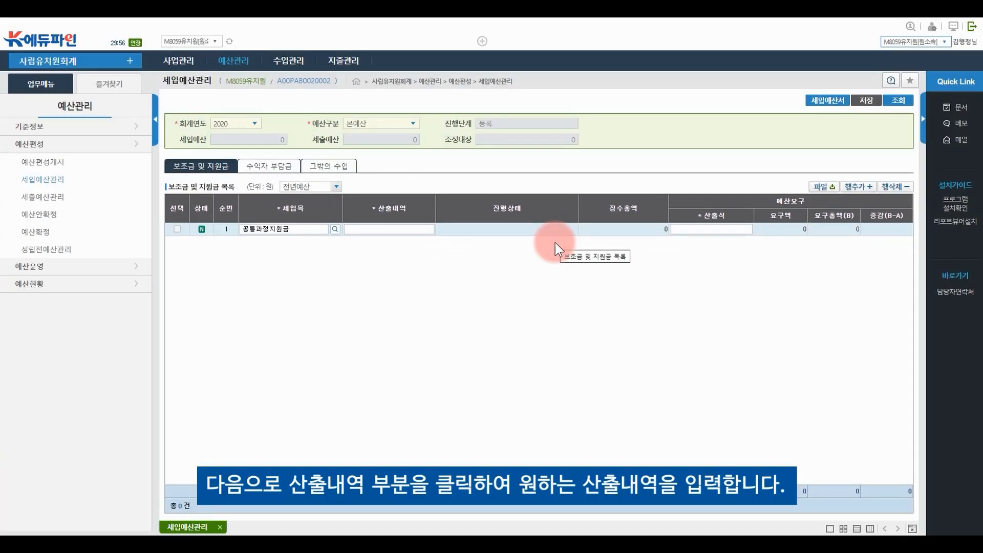
click(404, 230)
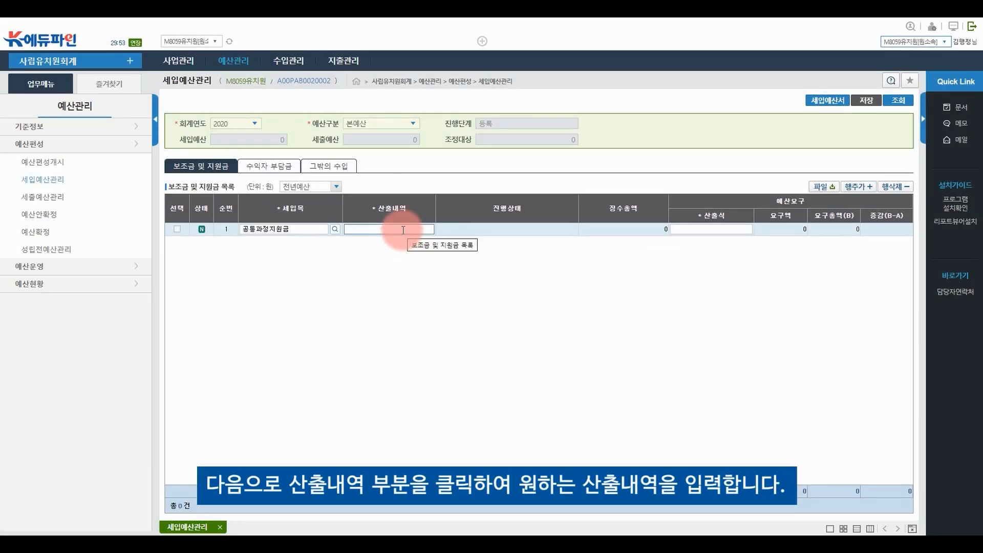
text(3세 공통)
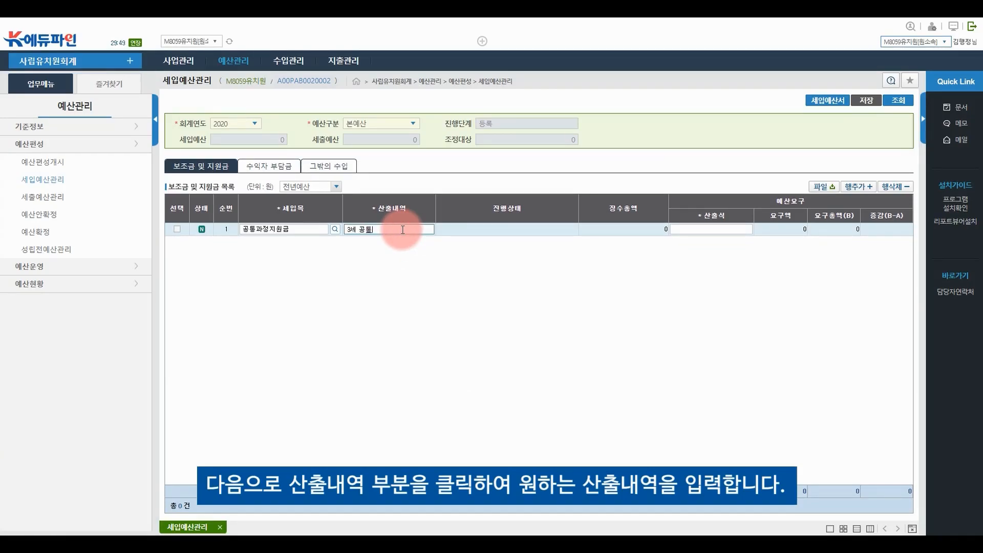
text(과제지원금)
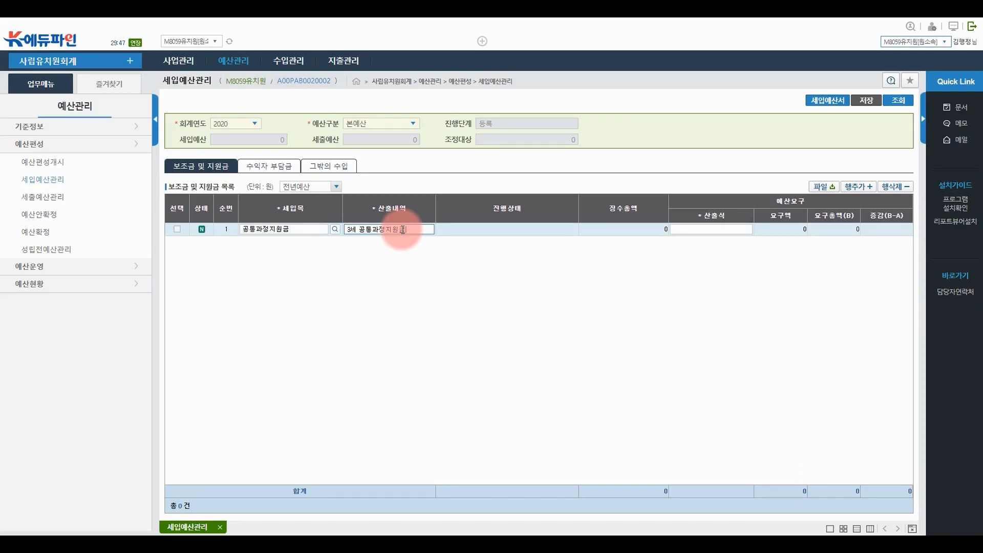
click(710, 229)
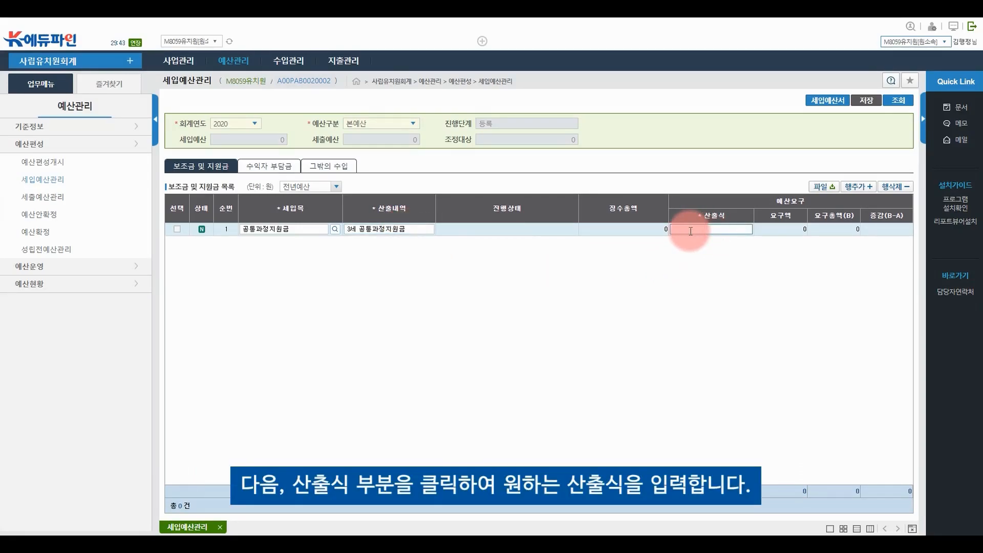
text(220,0)
text(00원 *)
text( 2)
text(0명 * 12회)
key(Return)
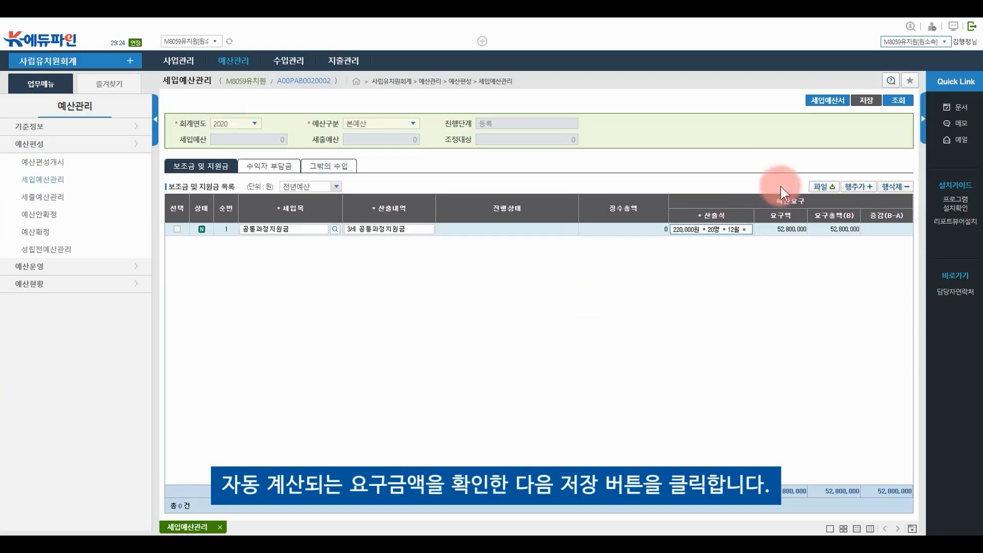
Save the 공통과정지원금 revenue line, bringing 세입예산 to 52,800,000
click(868, 103)
click(475, 312)
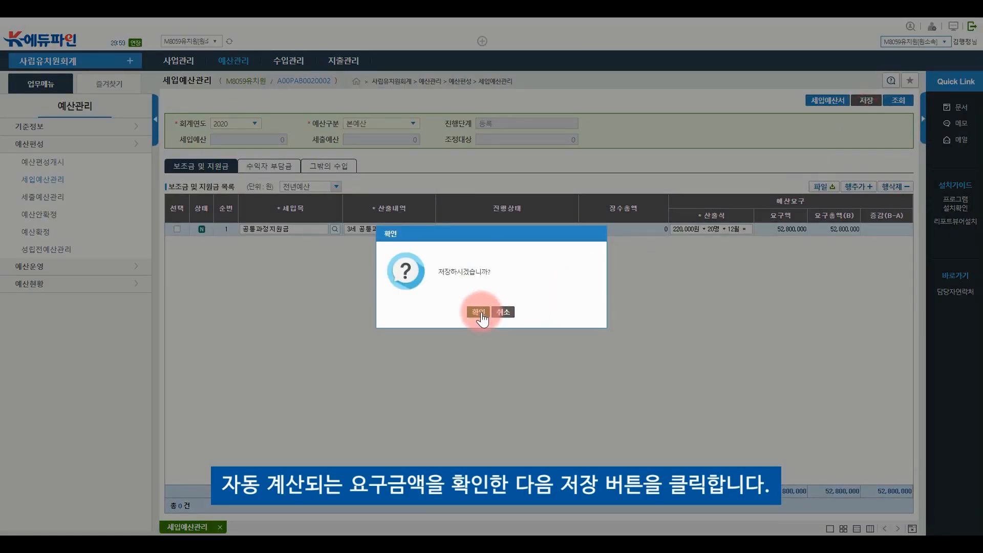
click(491, 312)
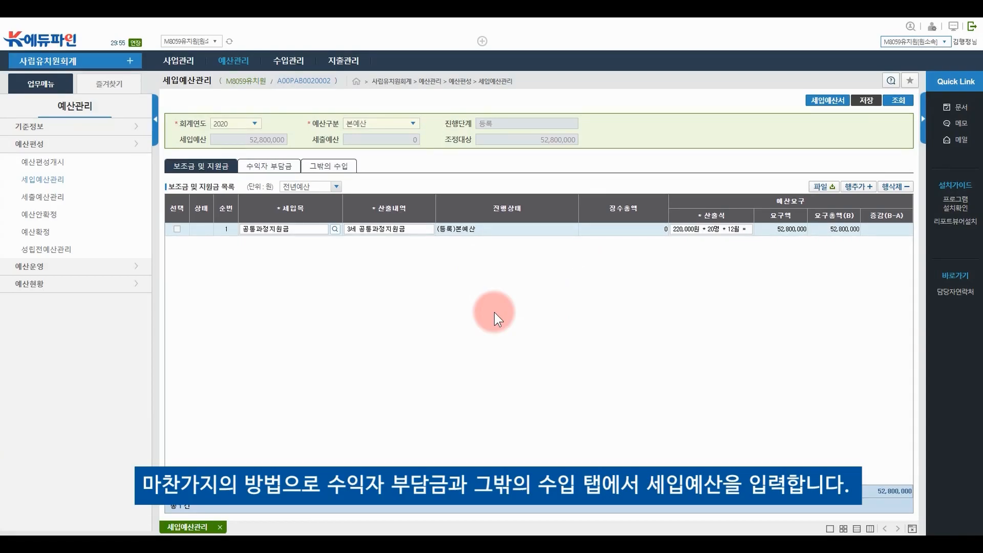
Add a 수익자 부담금 row for 입학금, 신입생 입학, at 90,000원 × 80명 × 1회
click(273, 176)
click(857, 186)
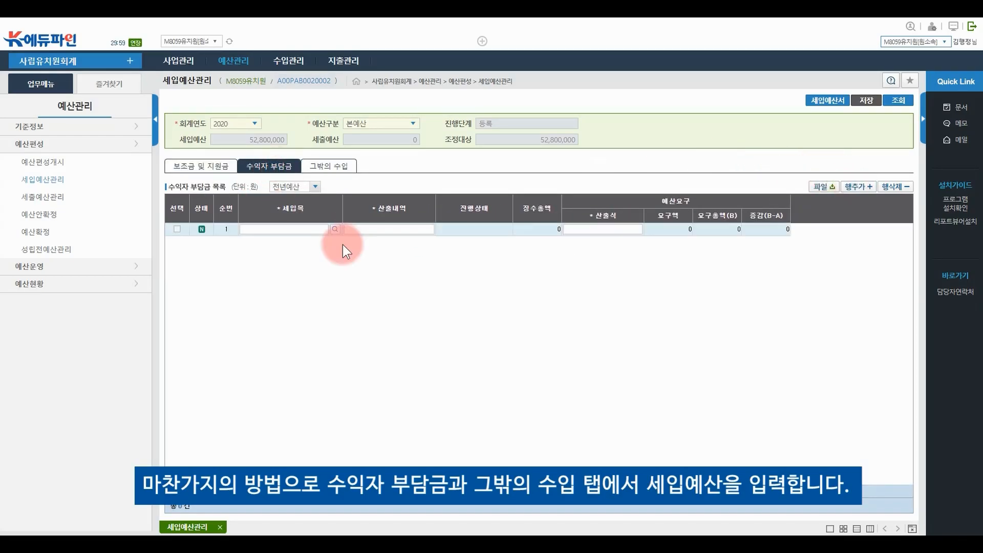
click(335, 229)
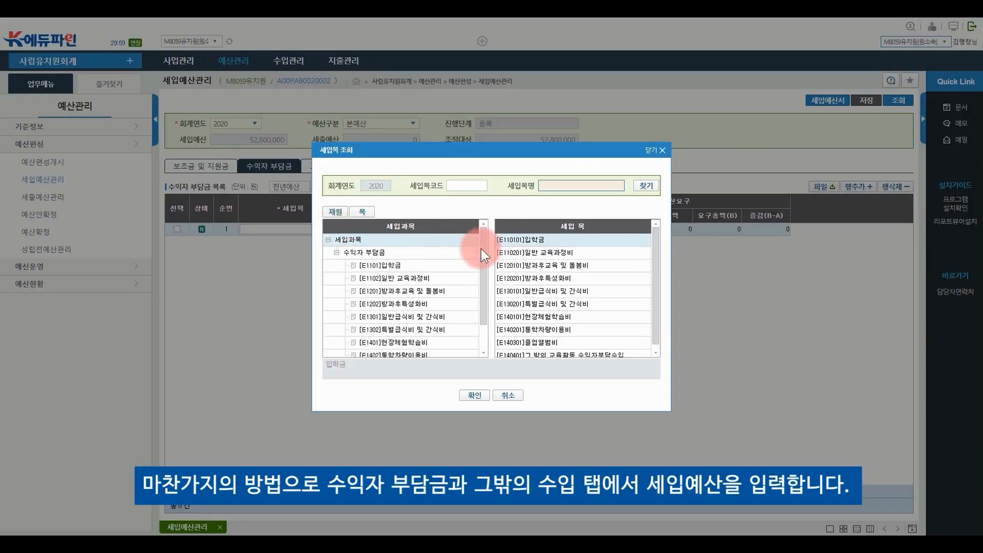
double_click(553, 240)
click(395, 228)
text(신입생 입학금)
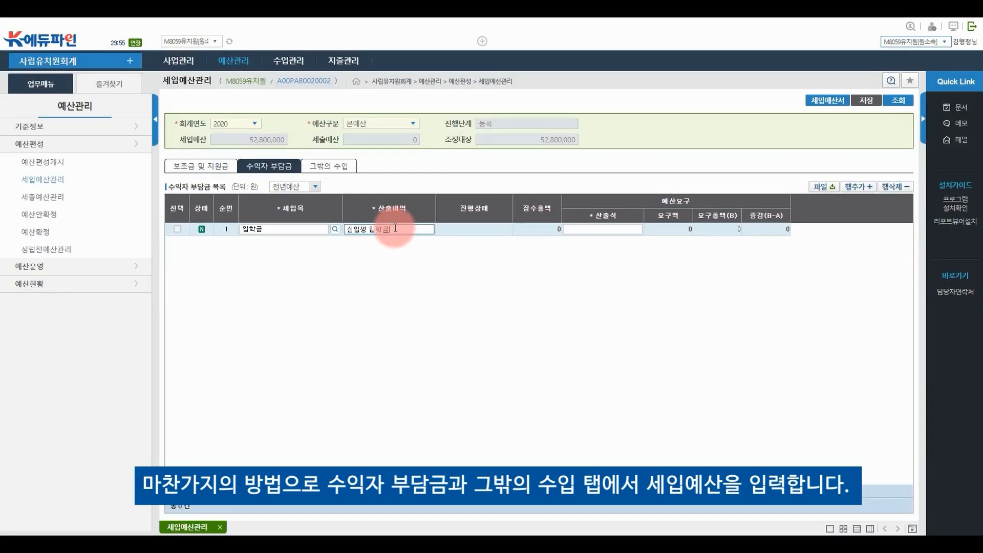
click(620, 228)
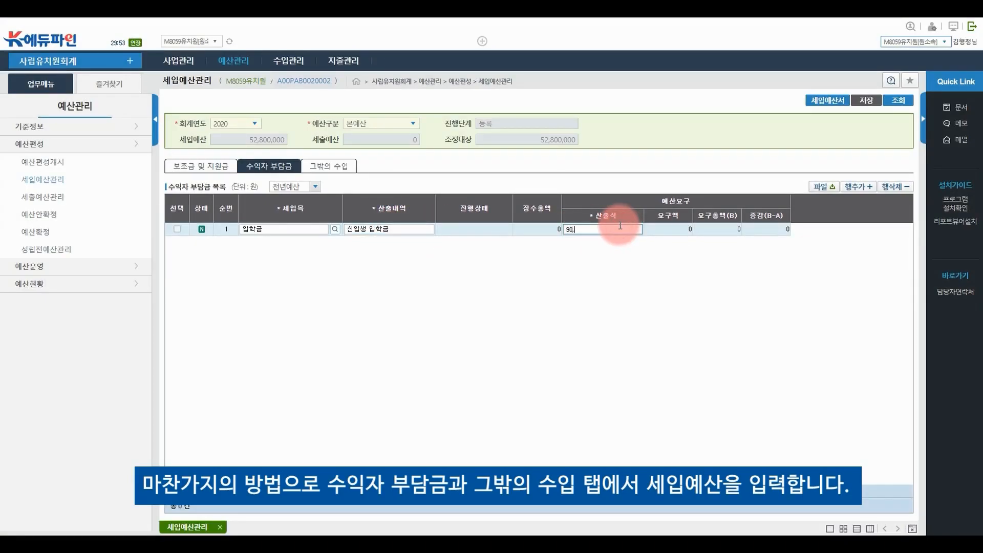
text(90,00)
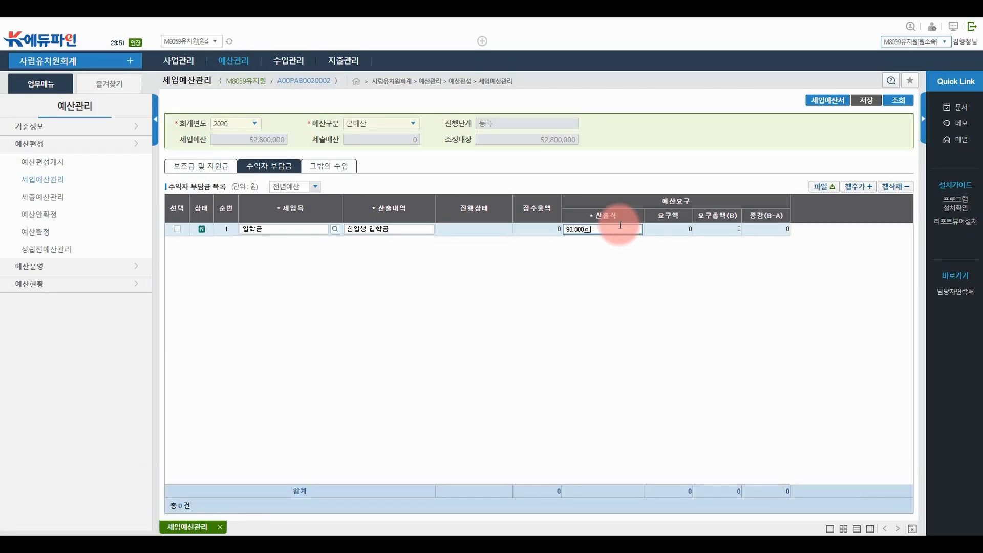
text(0원 * 80명 * 1회 =)
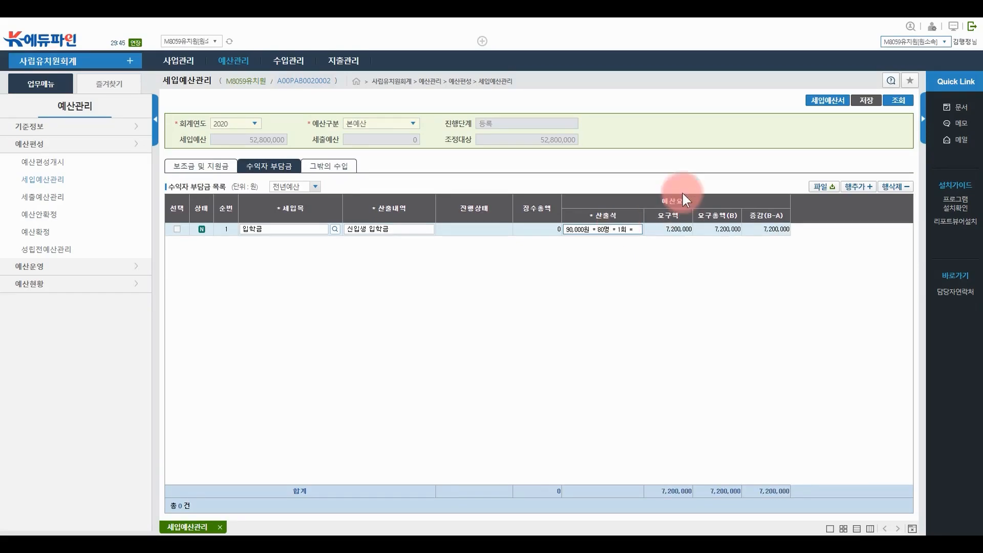
Save the 입학금 line, raising 세입예산 to 60,000,000
click(866, 101)
click(478, 311)
click(328, 166)
Add a 설치 및 경영자이전수입 row, 경영자 이전, at 500,000원 × 1 = 500,000
click(858, 187)
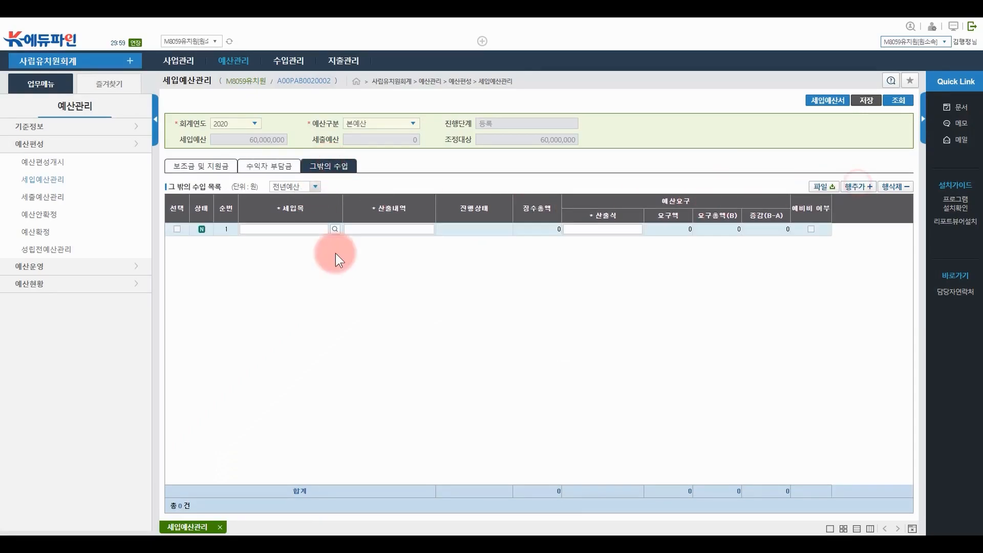
click(334, 229)
double_click(533, 241)
click(478, 312)
click(394, 229)
text(ㄱ경영자 이전)
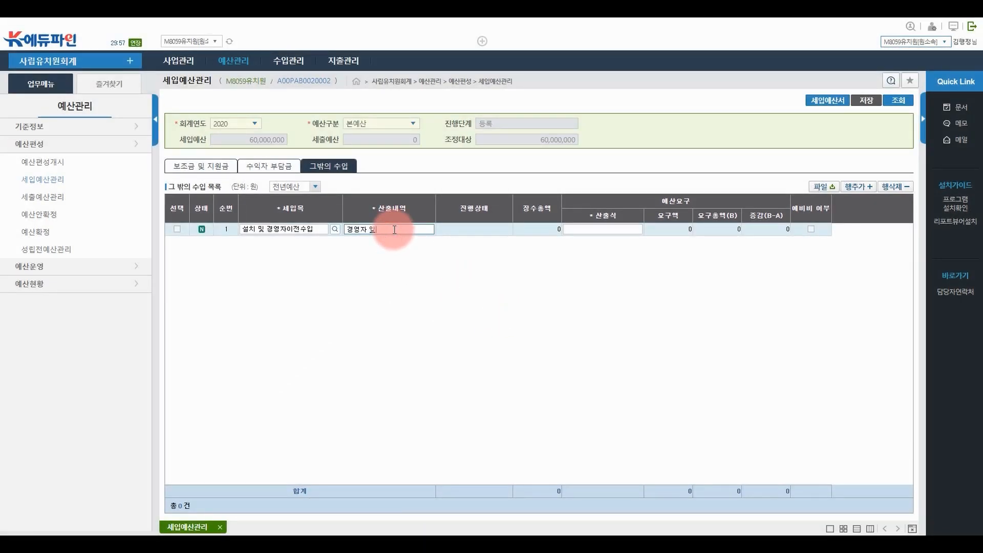
click(623, 229)
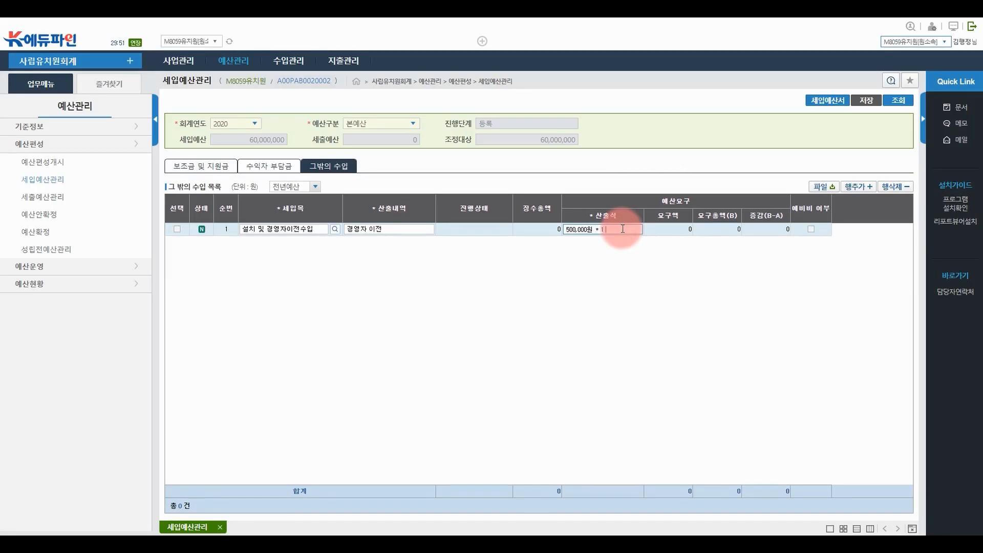
text(500,000원 * 1 =)
key(Return)
Save the 경영자 이전 line, bringing 세입예산 to 60,500,000
click(868, 102)
click(477, 314)
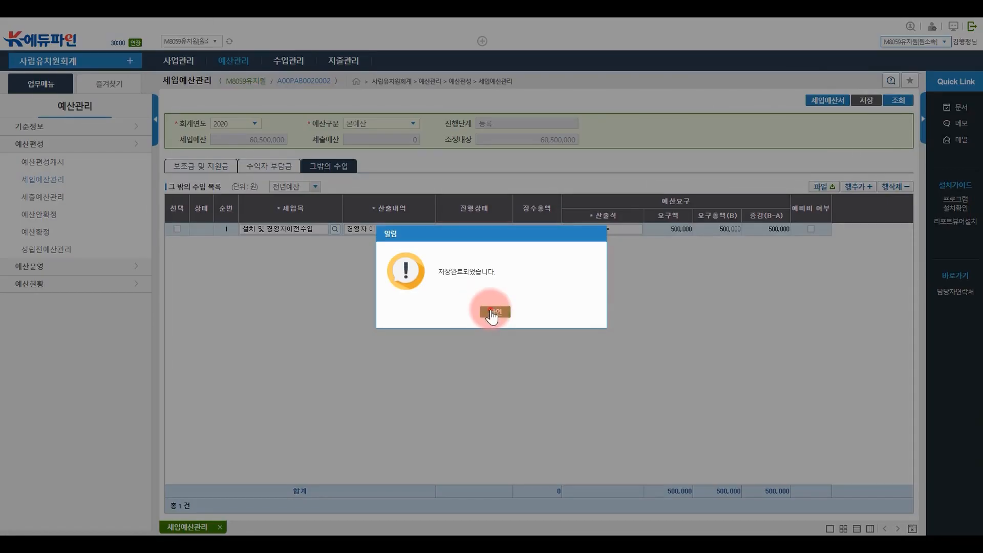
click(489, 309)
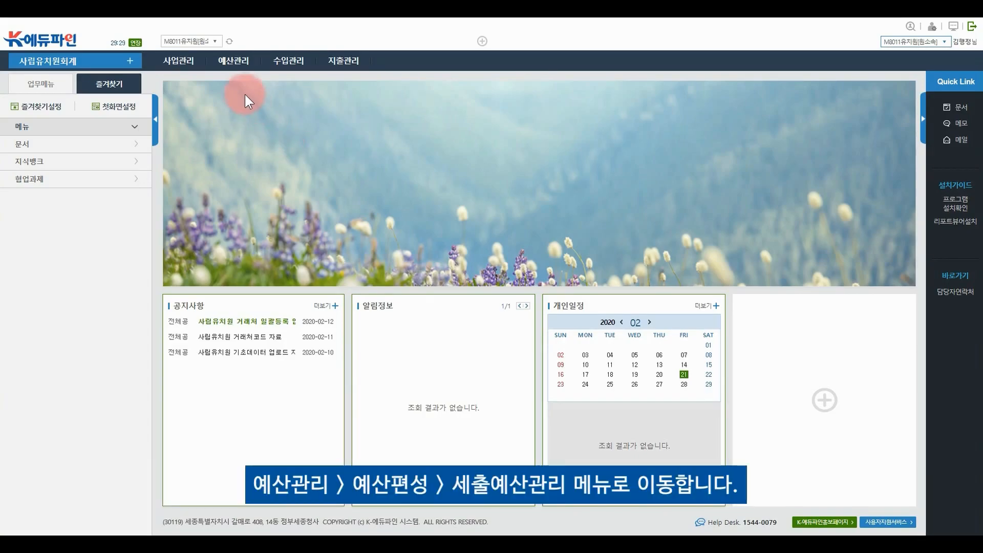
Load the 2020 본예산 expenditure list on 세출예산관리
click(235, 61)
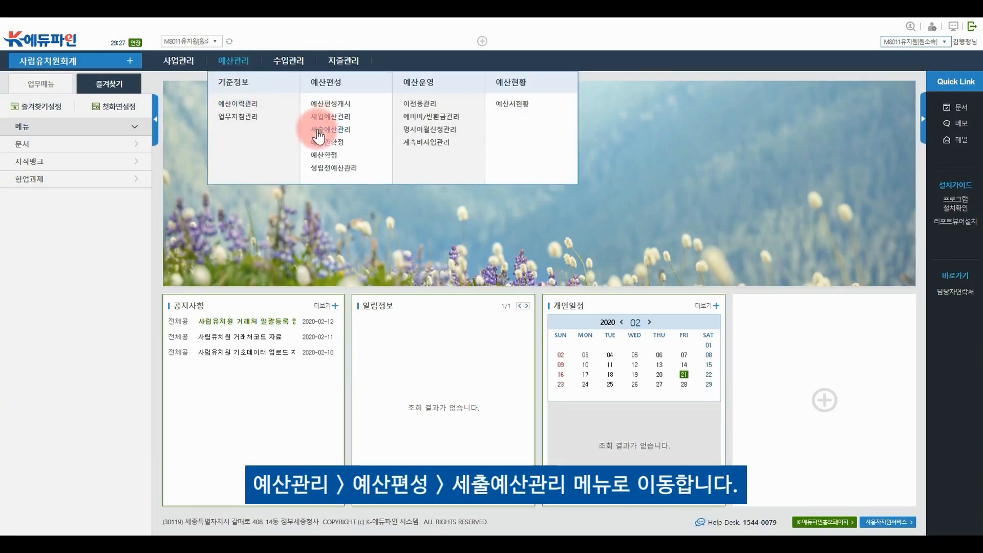
click(318, 130)
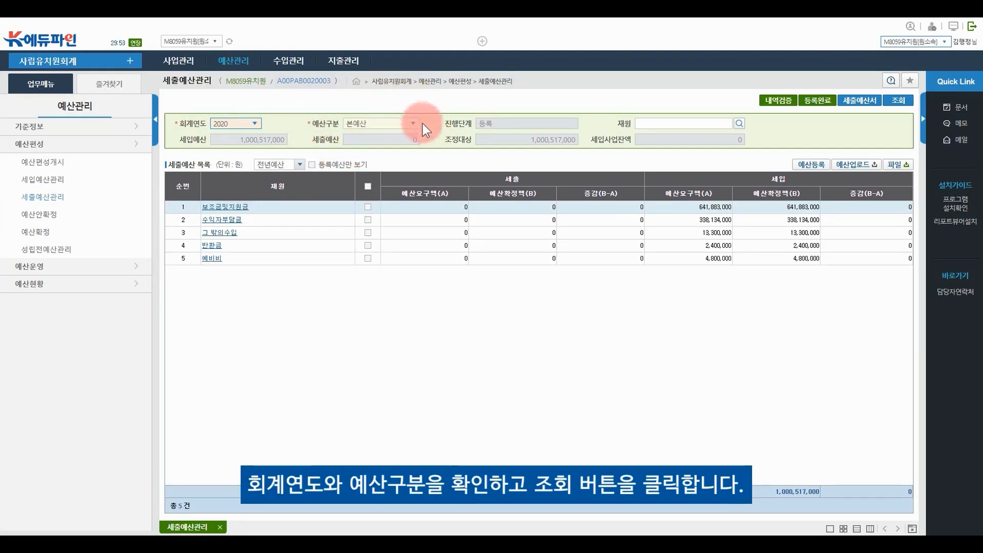
click(897, 108)
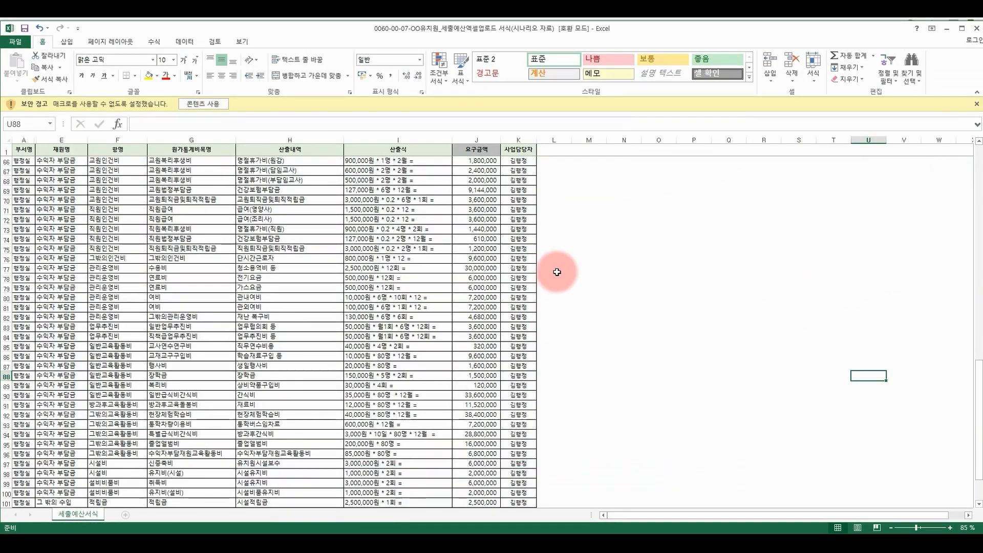
Enable editing in the upload workbook and revise 산출내역 in H7 and 산출식 in I8
click(220, 105)
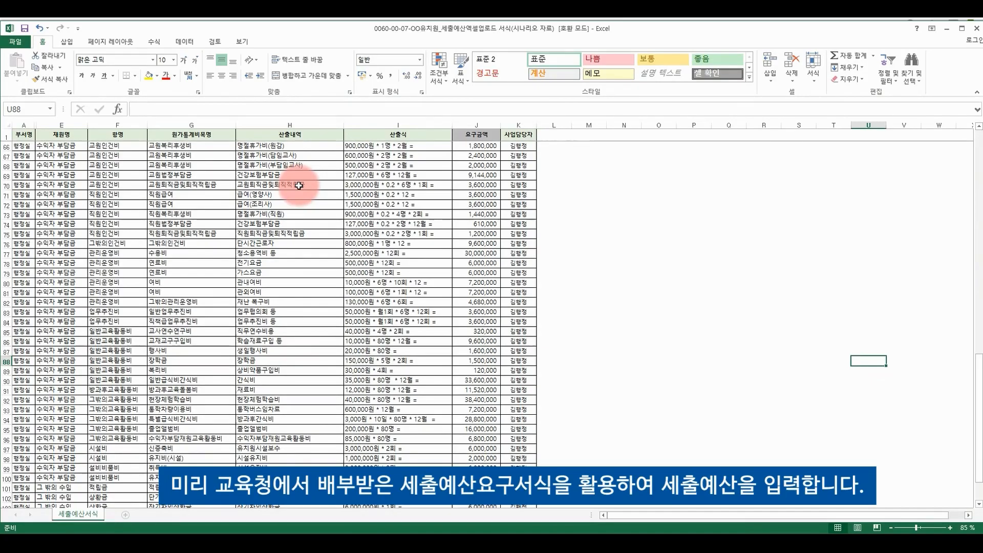
click(7, 156)
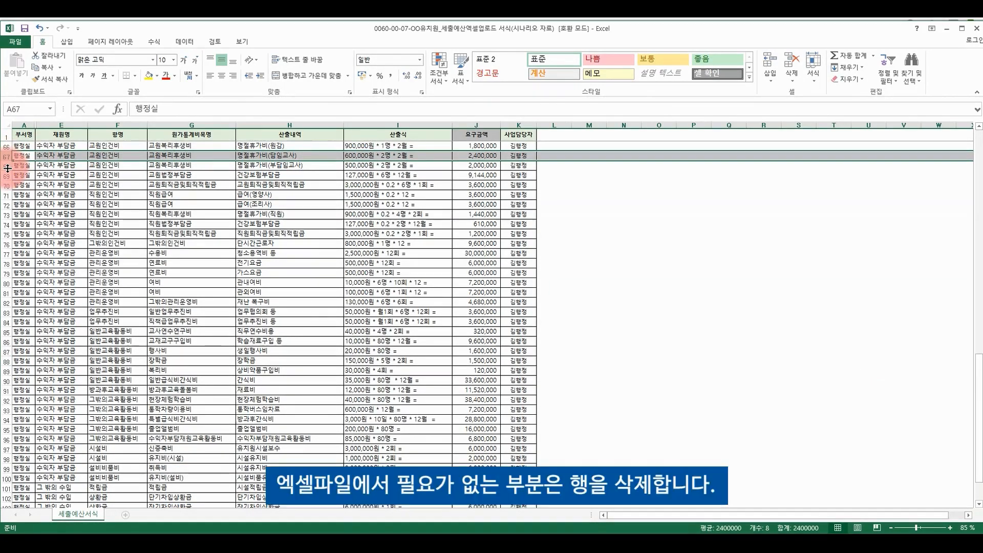
scroll(66, 221, up, 20)
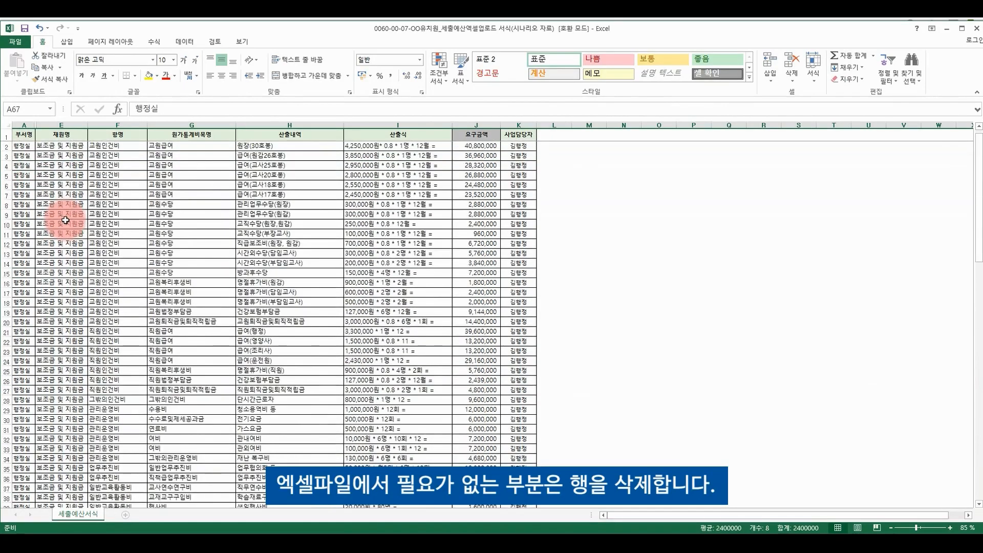
click(7, 196)
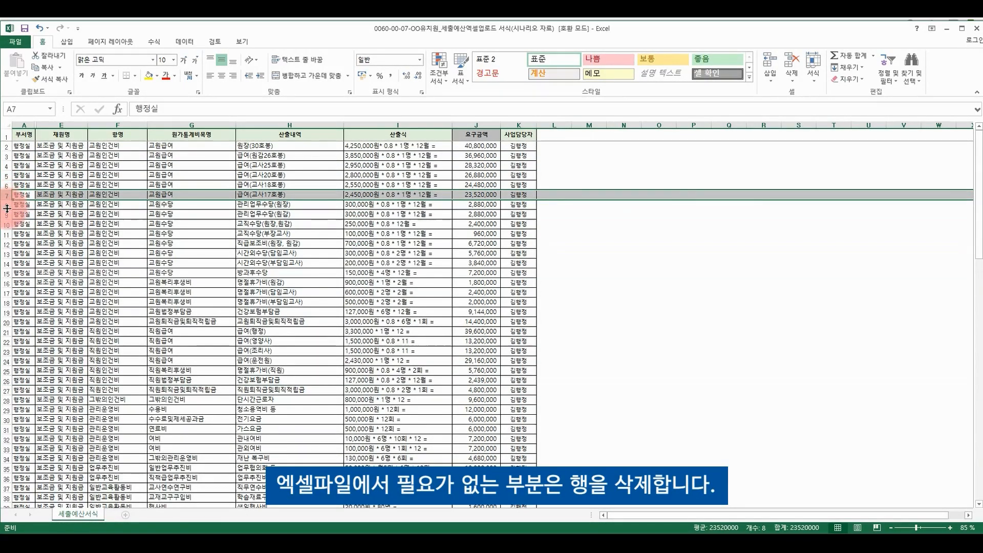
double_click(292, 194)
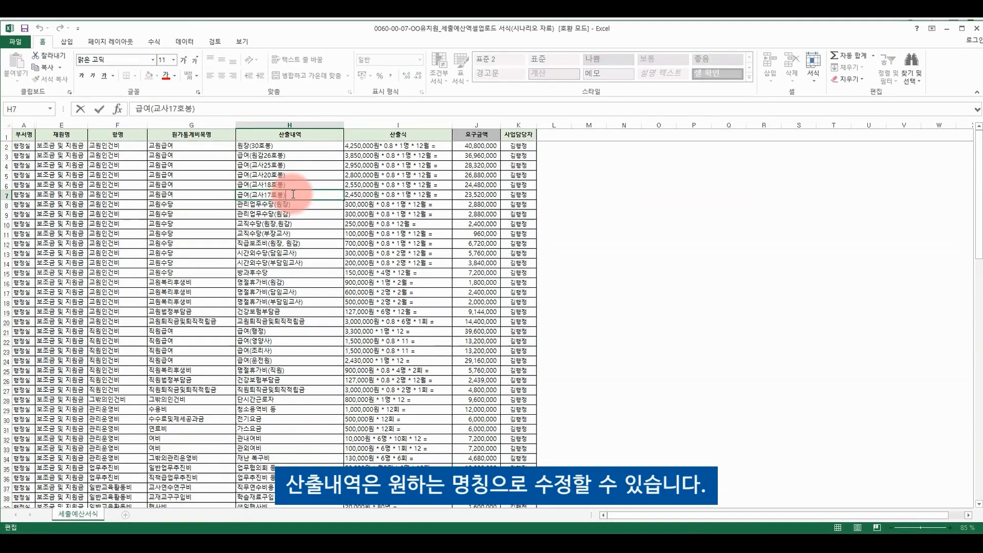
double_click(363, 204)
click(435, 203)
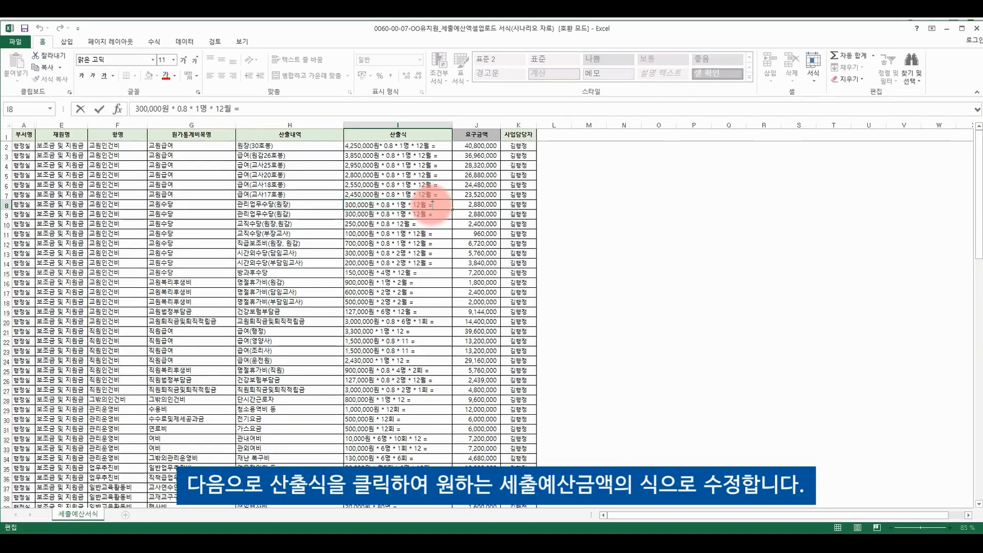
key(Return)
click(433, 204)
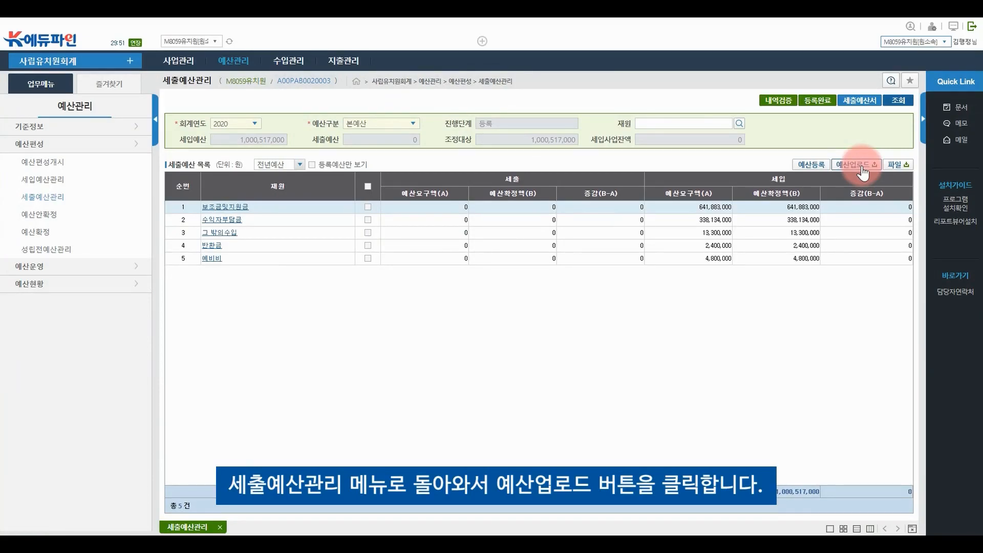
Upload the edited expenditure budget Excel file through 예산업로드 서식업로드
click(860, 165)
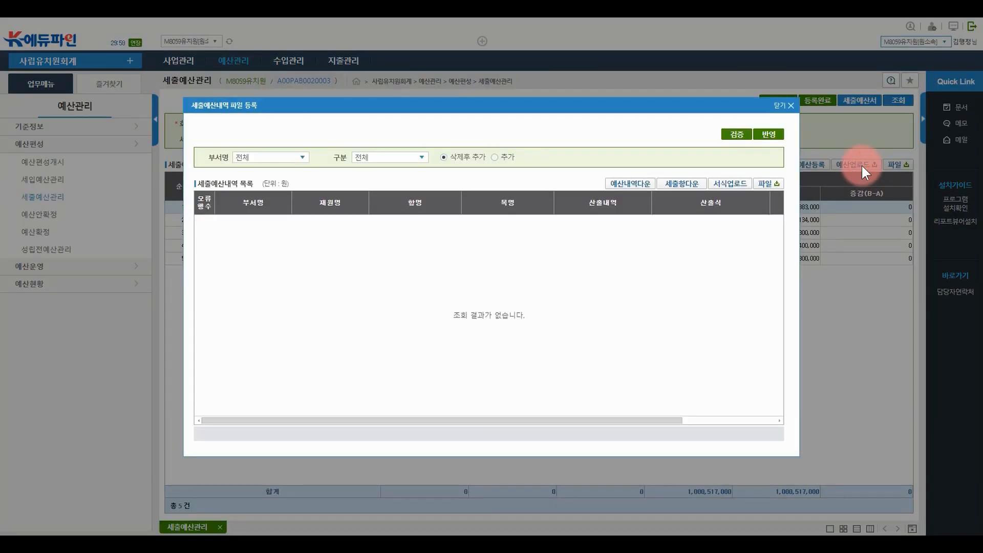
click(727, 186)
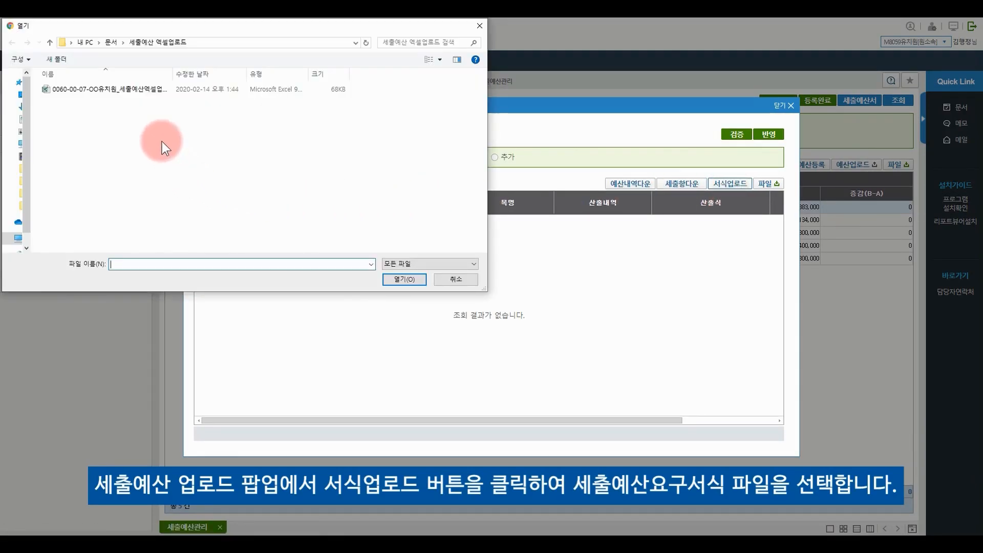
click(145, 88)
double_click(145, 88)
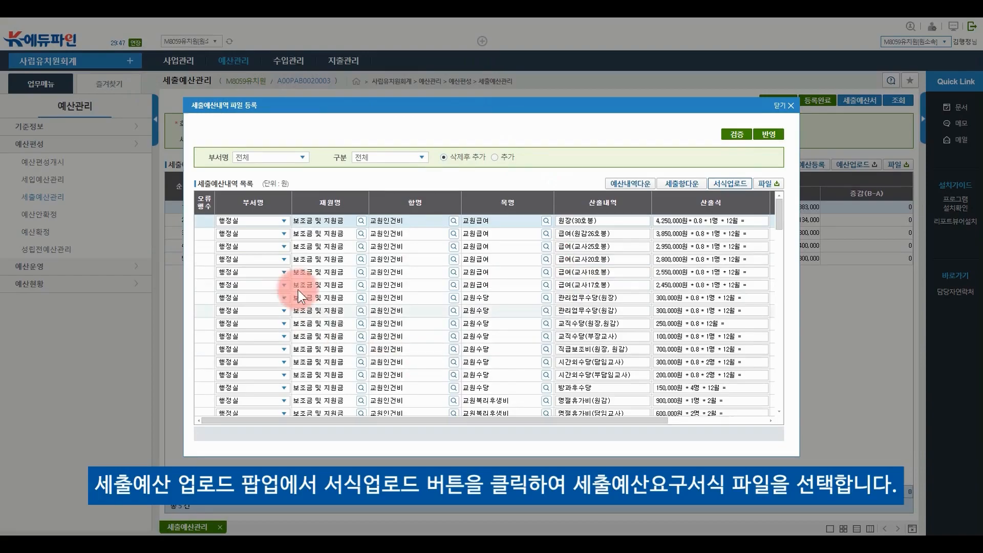
scroll(524, 347, down, 10)
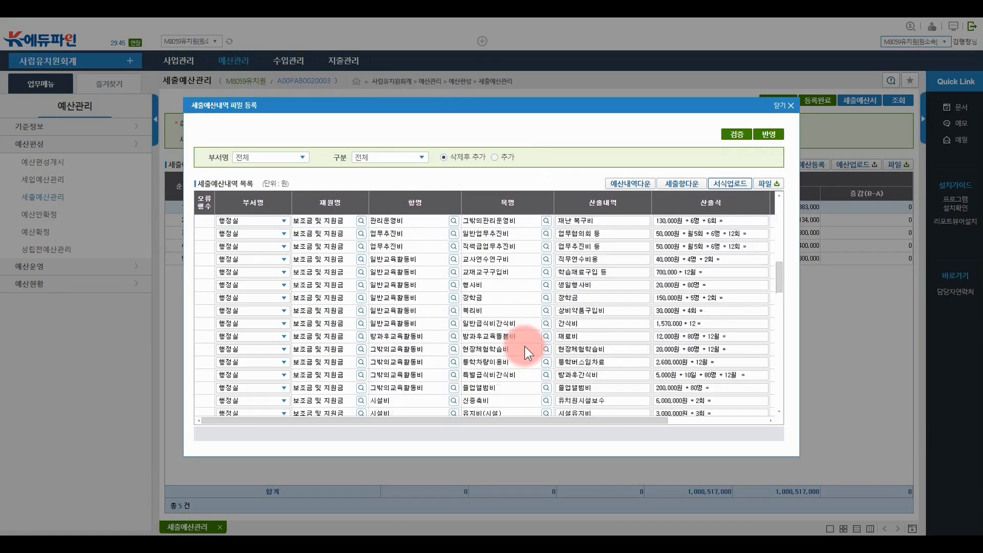
scroll(529, 350, down, 10)
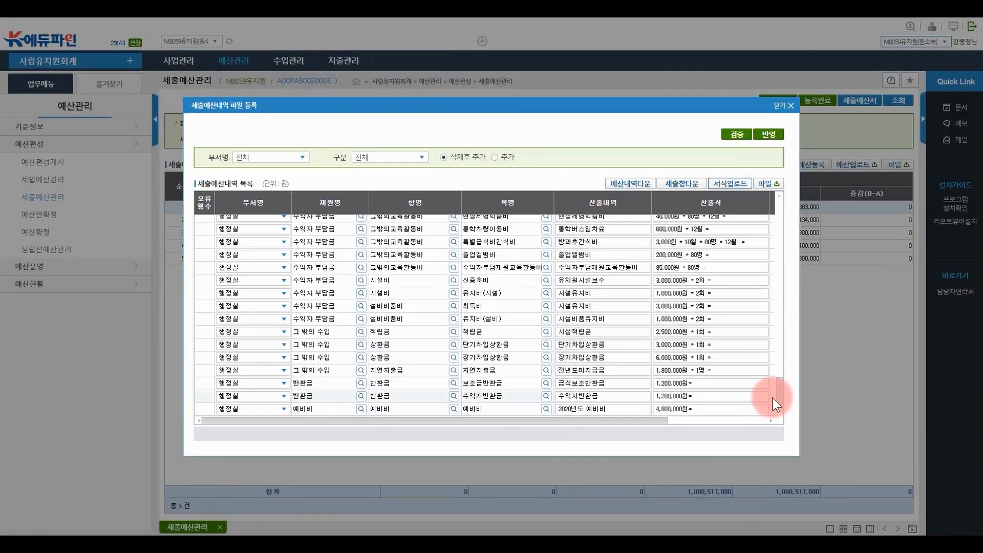
drag(780, 395, 768, 209)
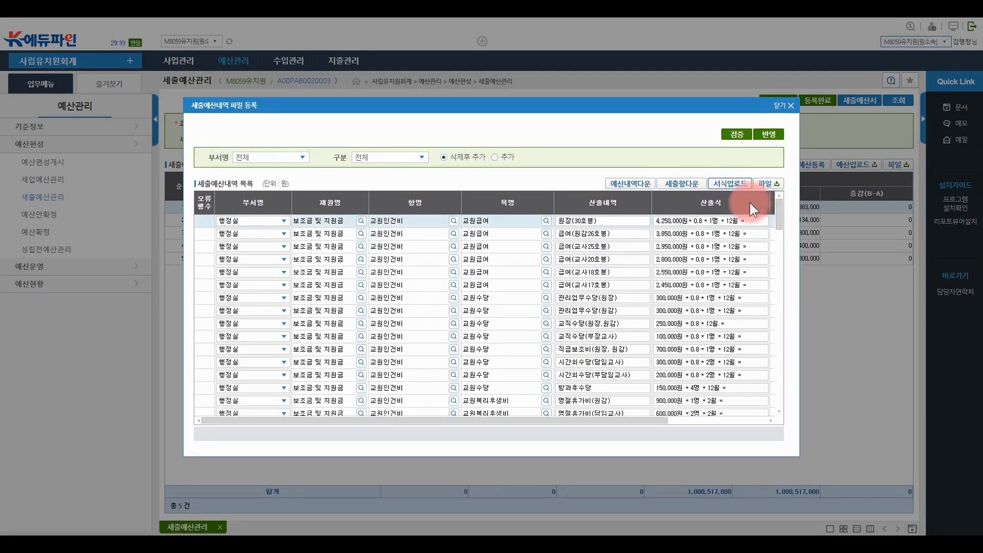
Validate and apply the uploaded budget, bringing 세출예산 to 1,000,517,000
click(735, 134)
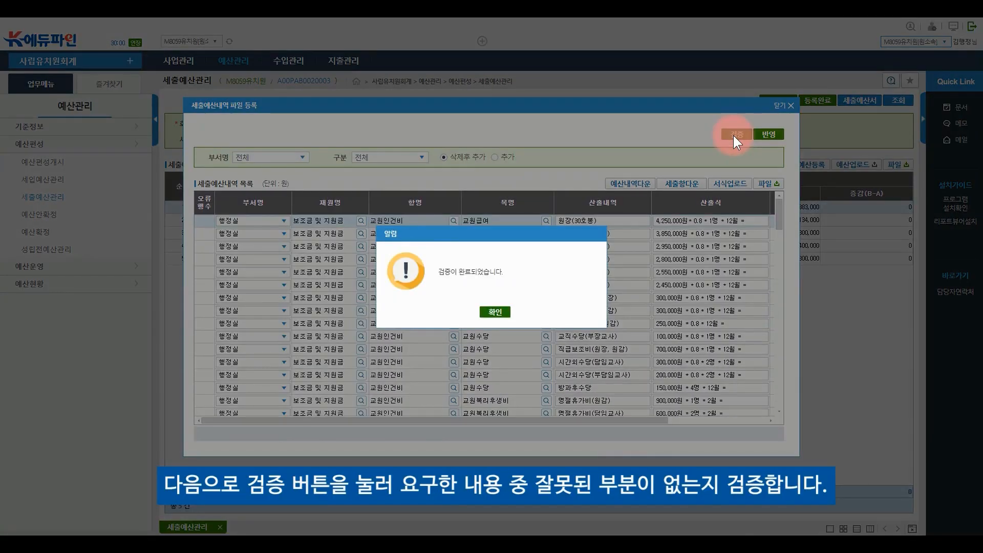
click(494, 312)
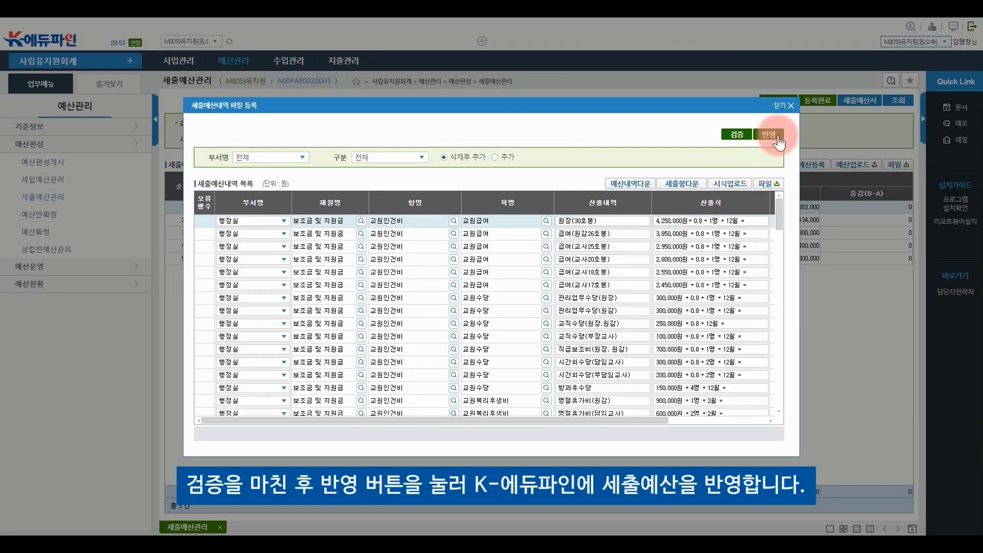
click(777, 139)
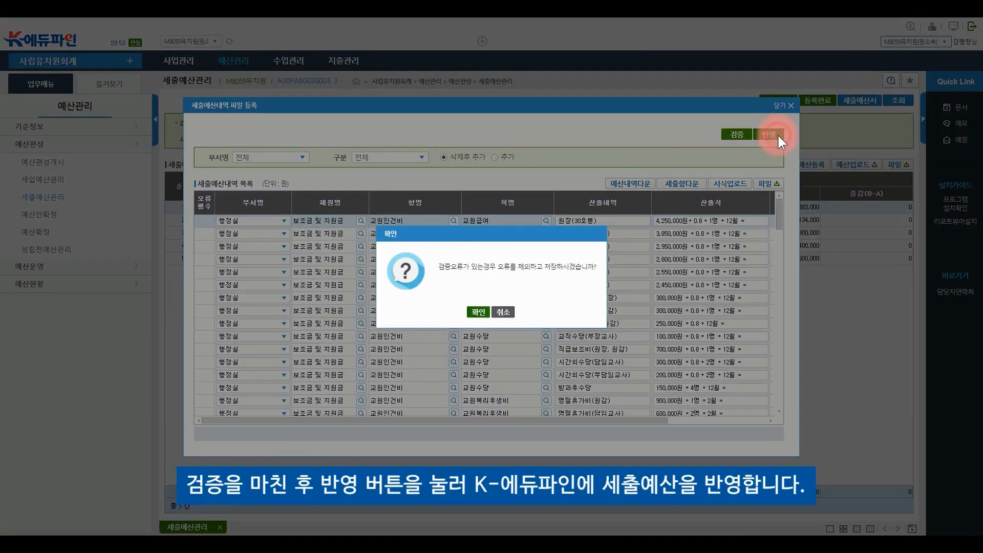
click(476, 313)
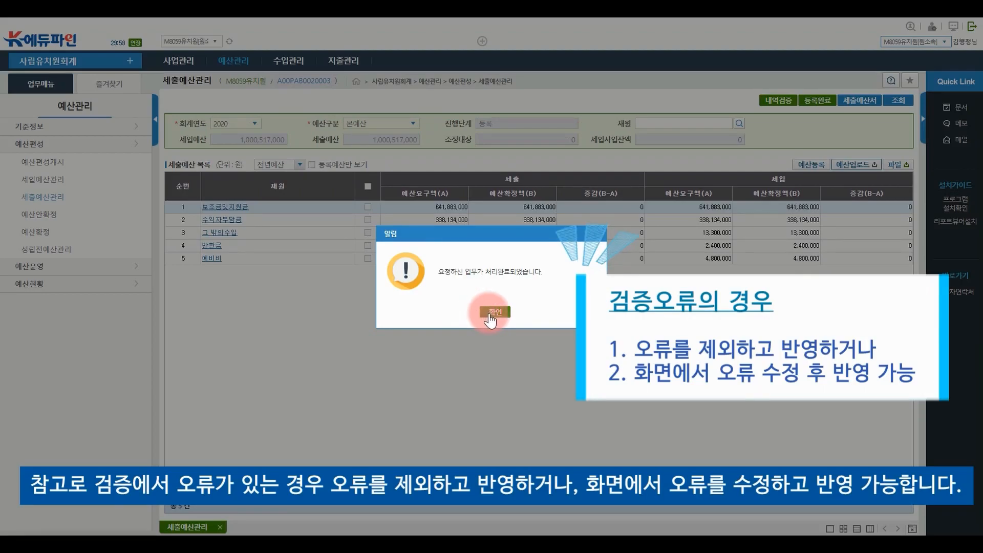
Run 내역검증 on the 2020 expenditure budget and mark it 등록완료
click(490, 312)
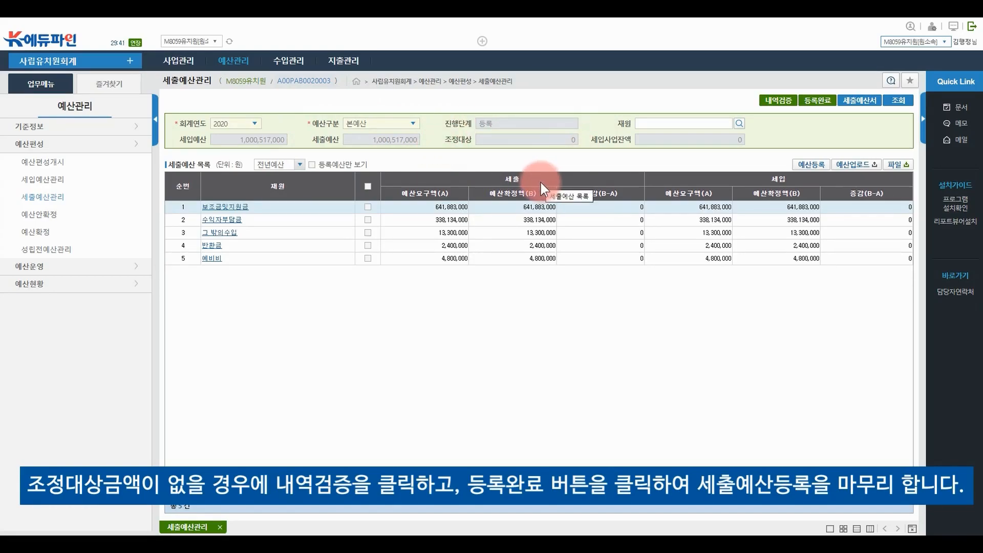
click(779, 102)
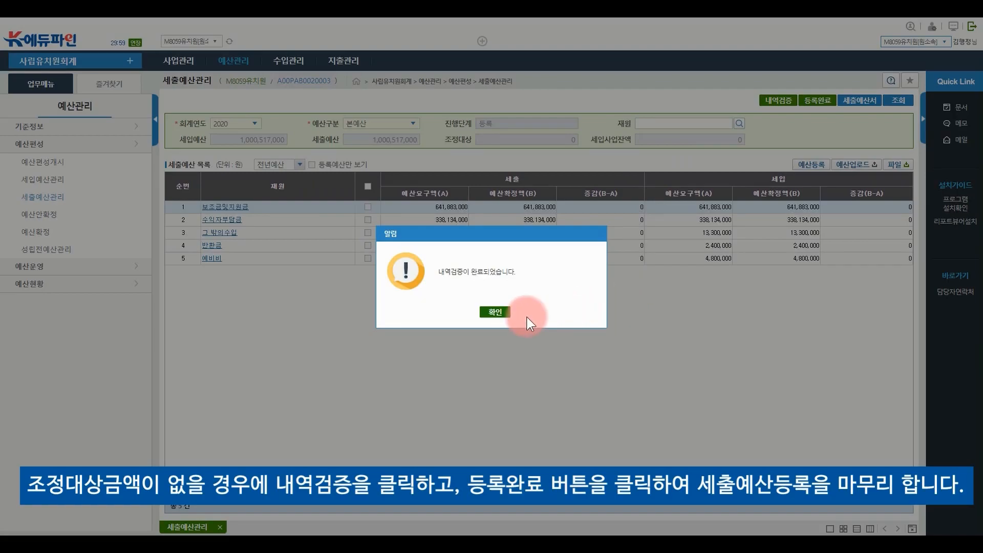
click(495, 313)
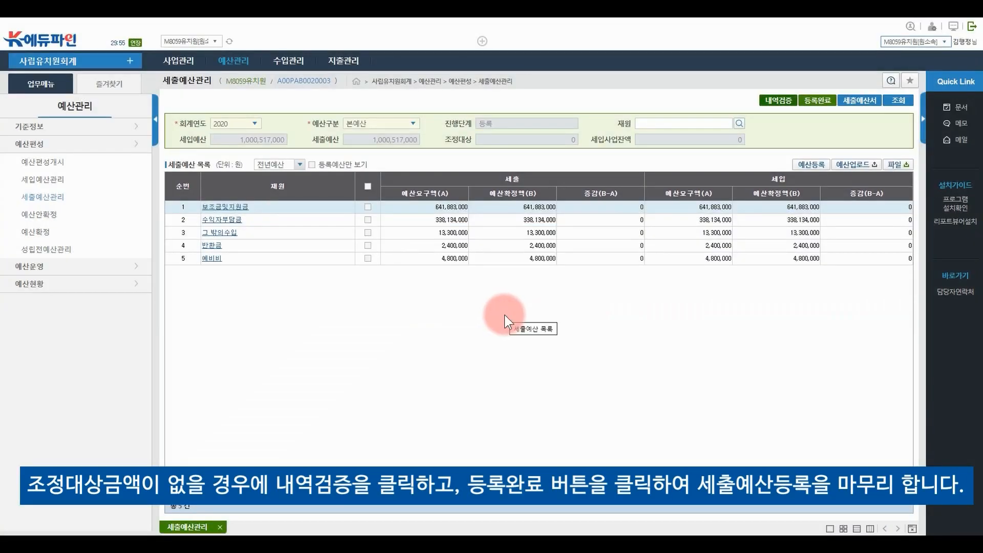
click(822, 106)
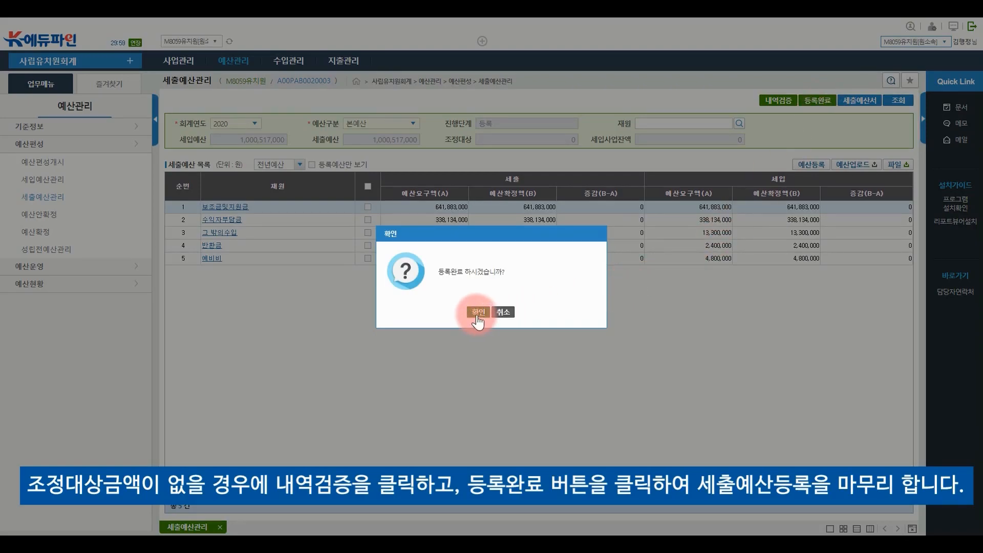
click(478, 312)
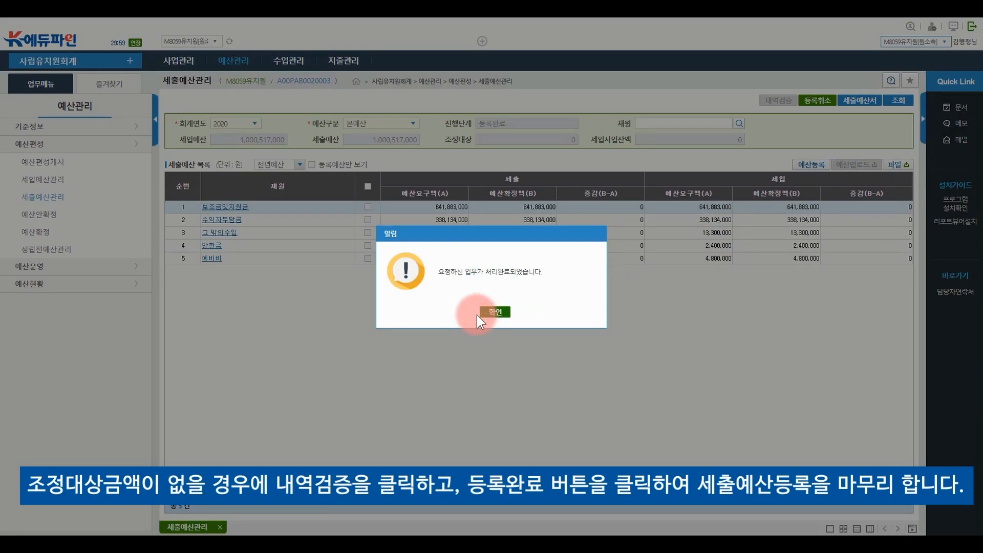
click(494, 313)
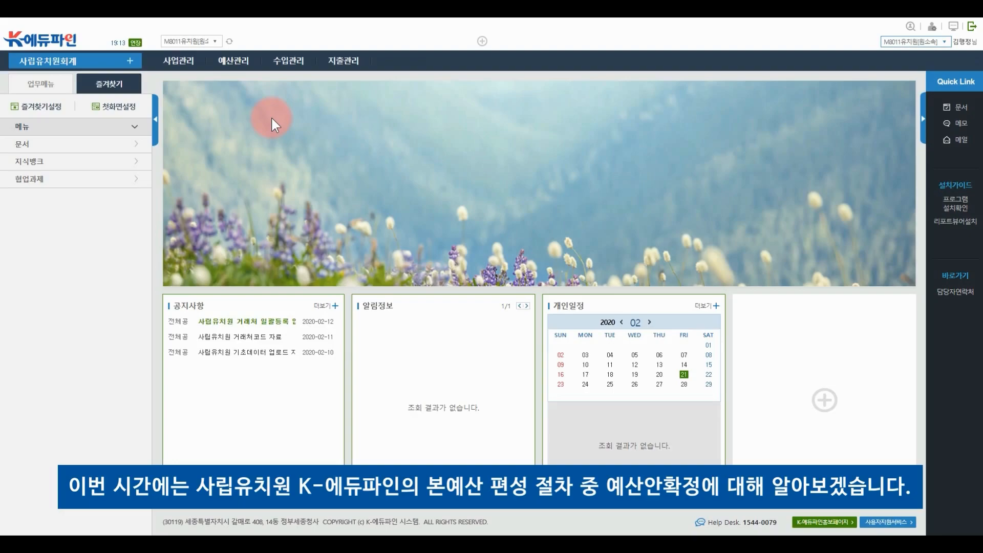
Load the 2020 본예산 예산안확정 page and enter the title and content '2020년 본예산 예산(안)확정'
click(234, 61)
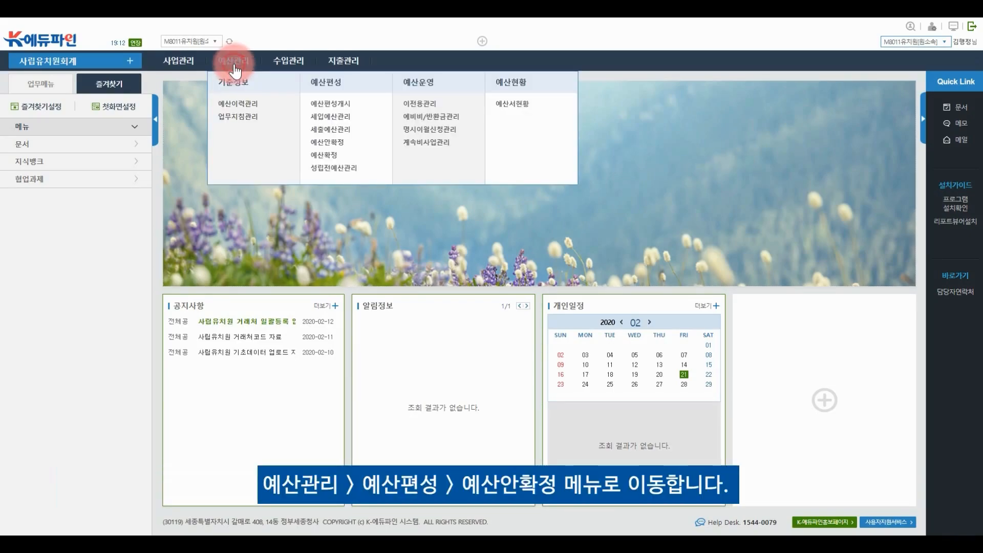
click(322, 143)
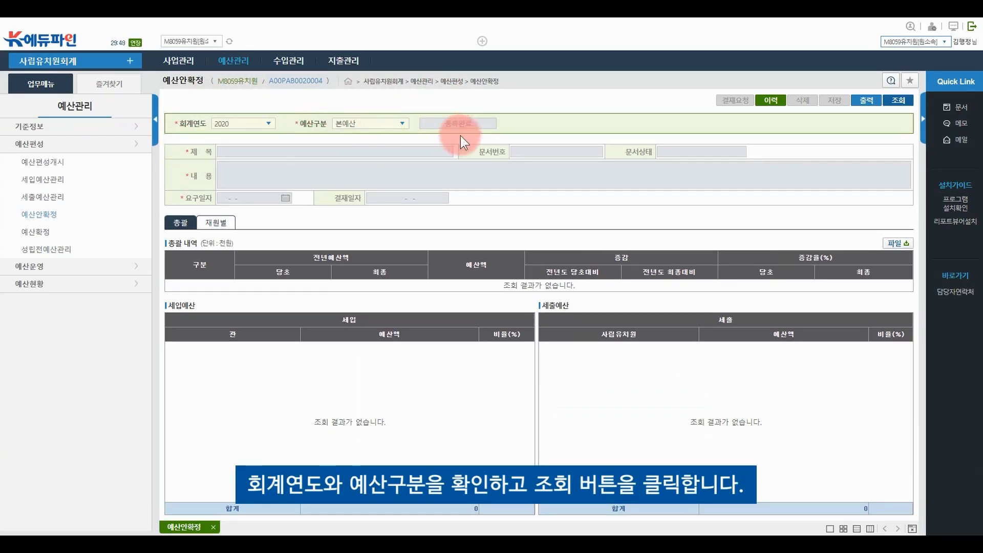
click(904, 108)
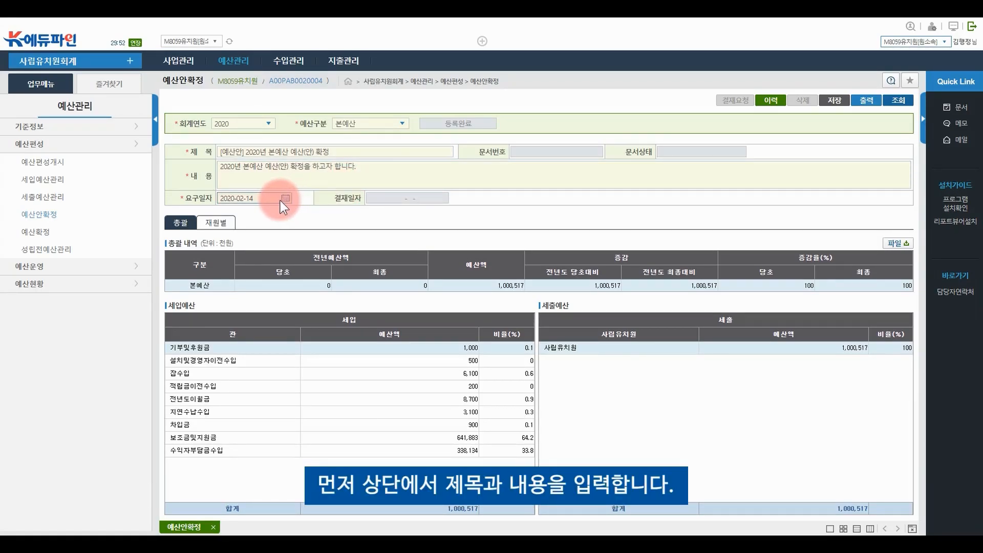
triple_click(340, 154)
text(2020년 본옉)
text(산 예산(안)확정)
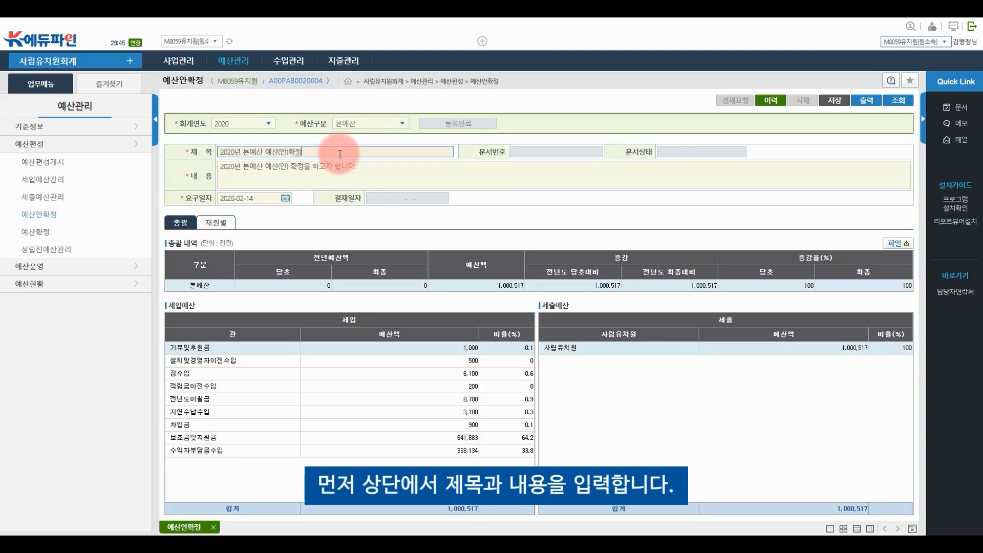
triple_click(353, 166)
text(2020년 본예산 예산)
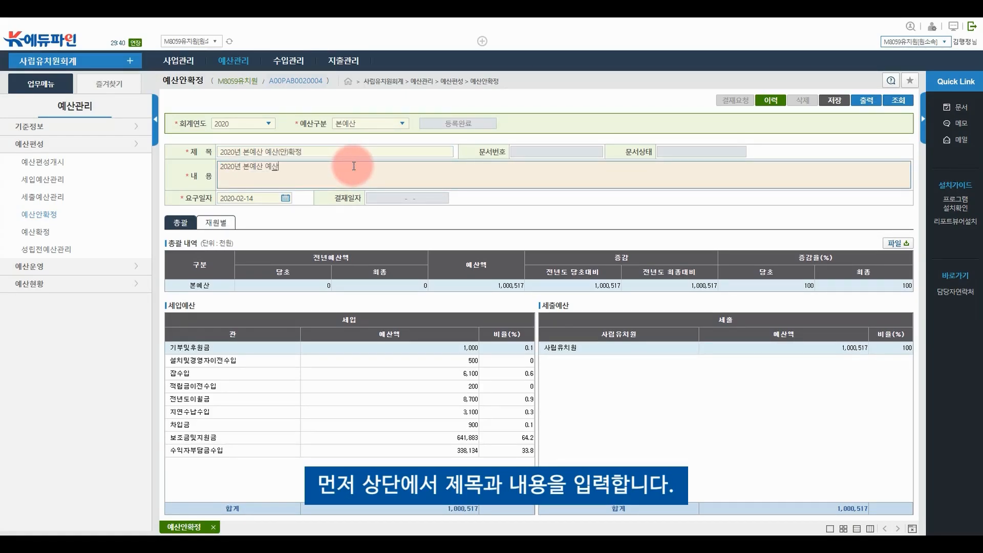
text((아안)확ㅈ)
text(을 합니다.)
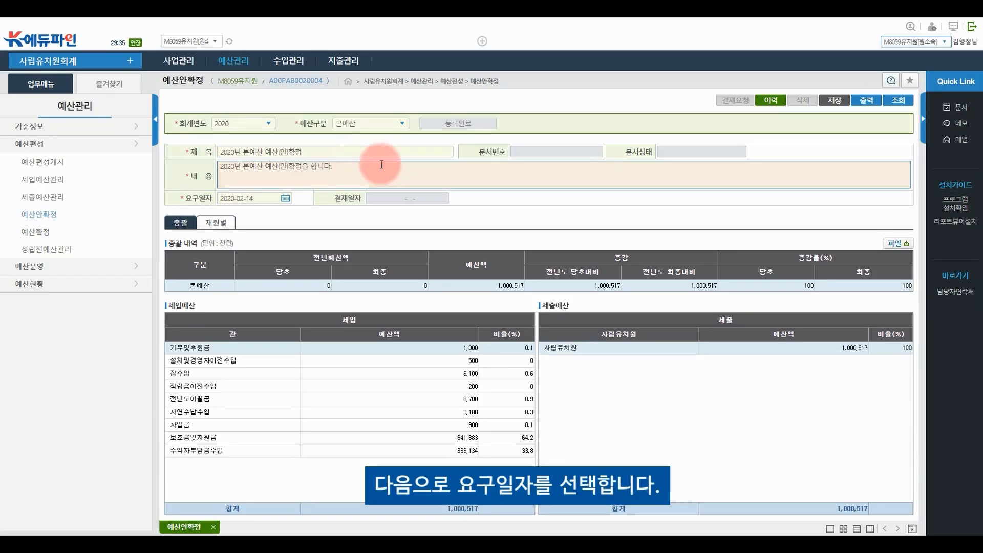
Set the request date to 2020-02-14 and save the 예산안확정 document
click(286, 198)
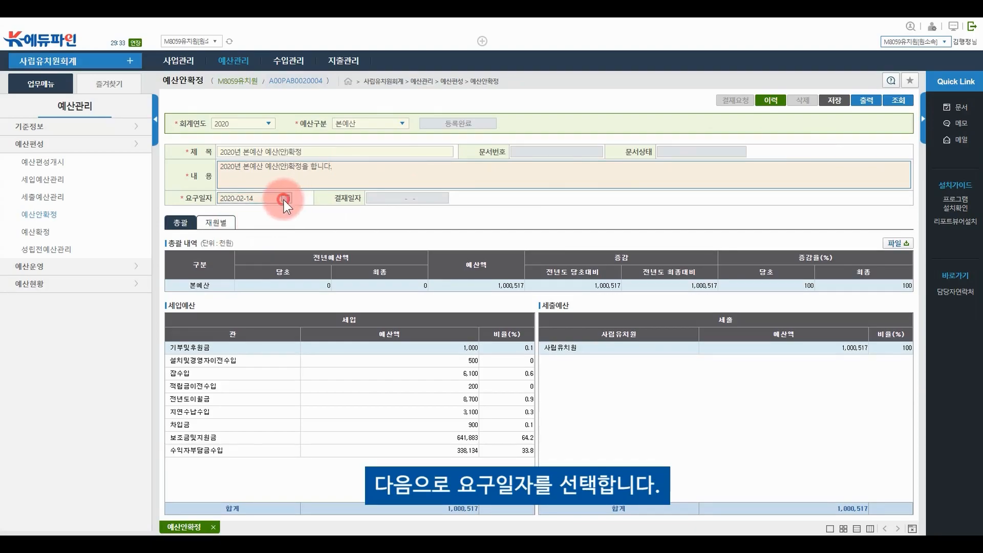
click(298, 270)
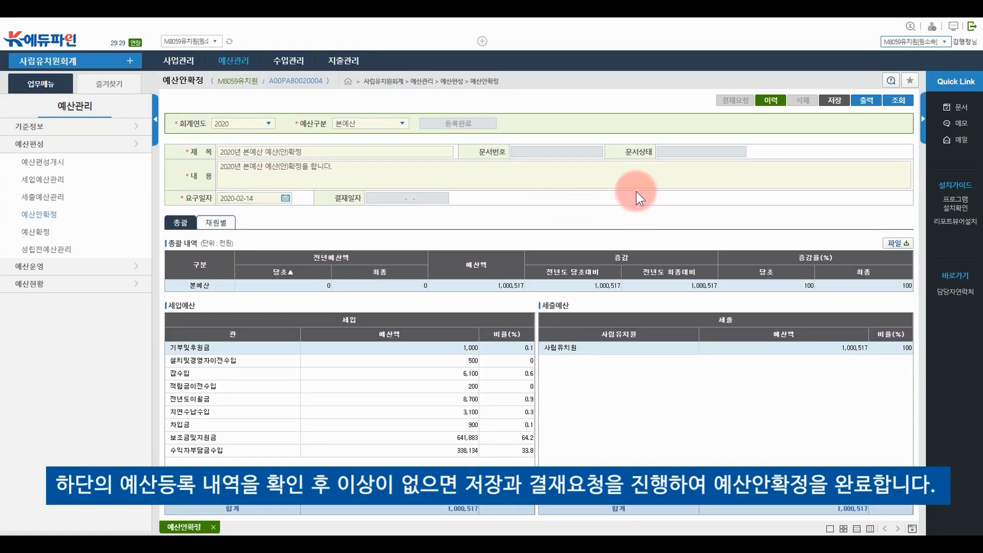
click(832, 104)
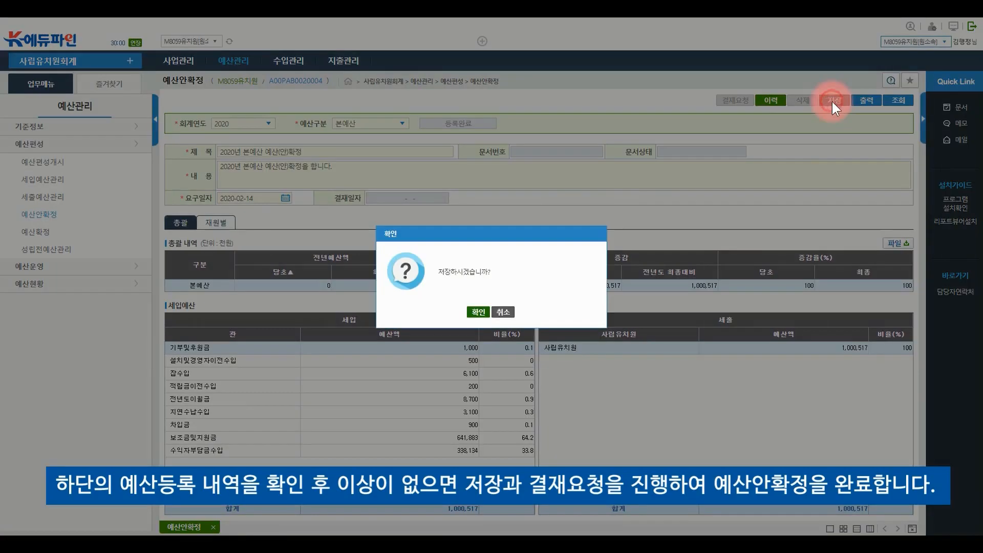
click(478, 313)
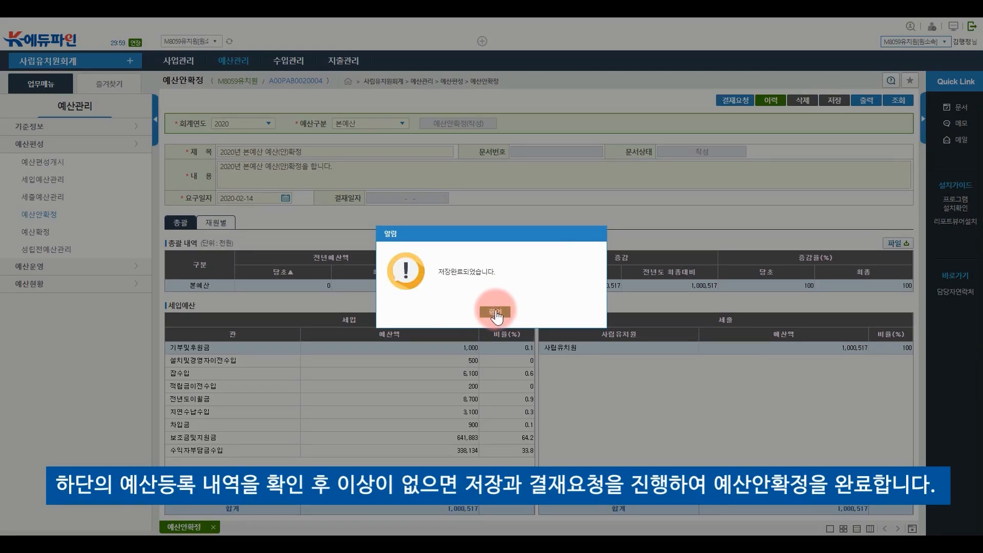
click(495, 312)
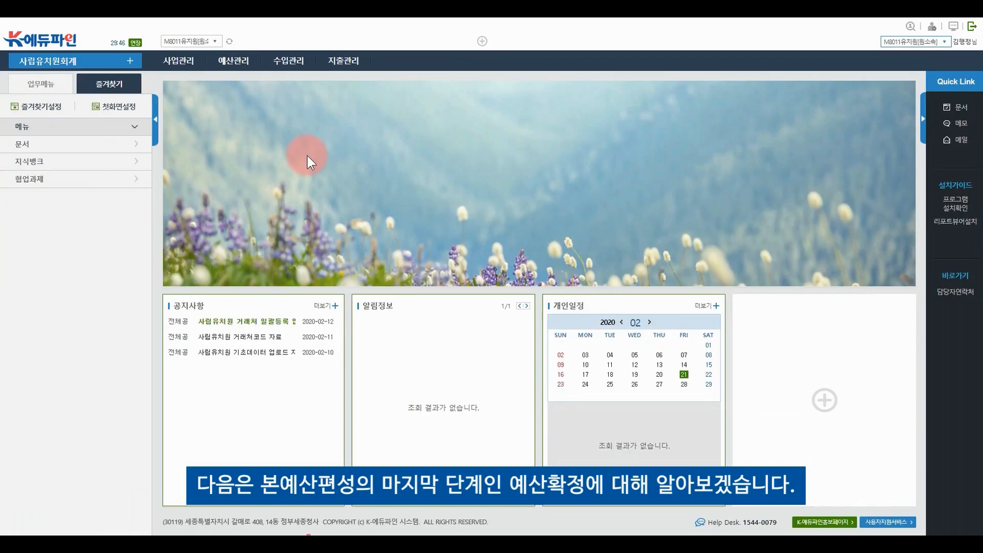
Load the 2020 본예산 on the 예산확정 page, showing 1,000,517 with request date 2020-02-14
click(238, 66)
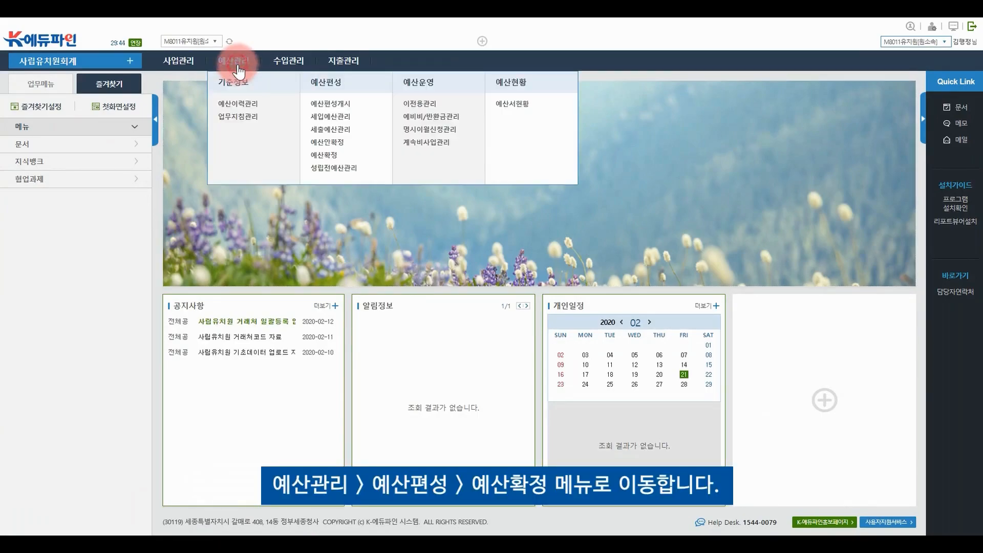
click(340, 156)
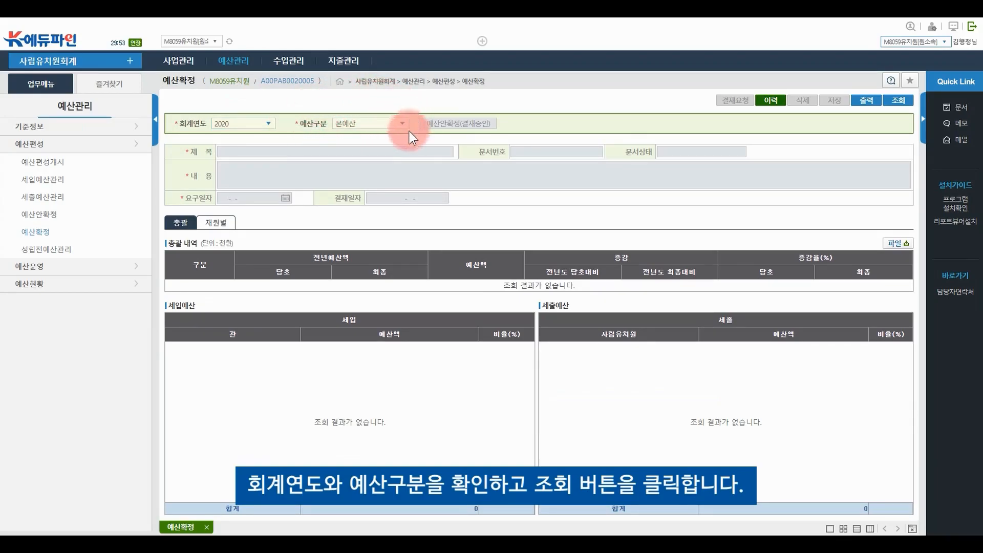
click(897, 114)
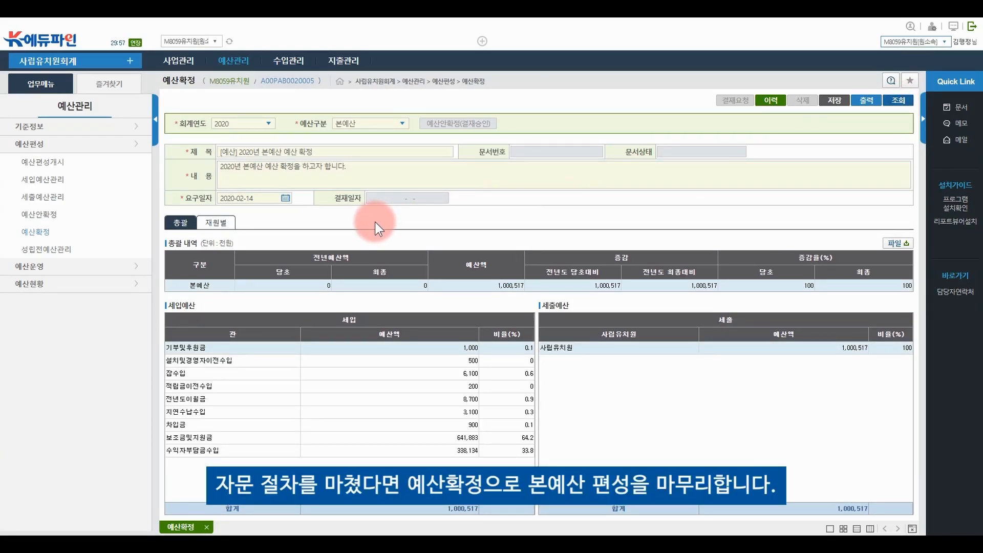
click(375, 165)
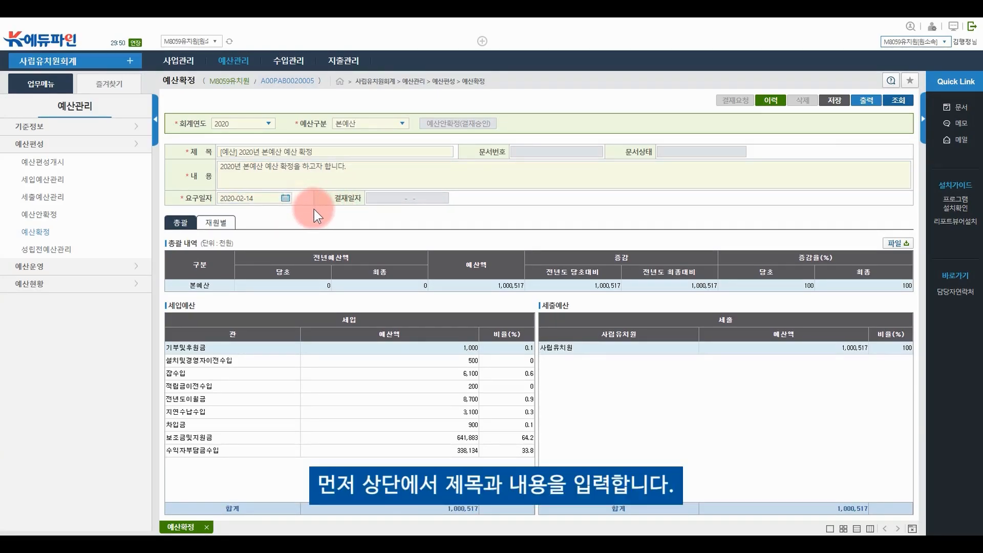
Retitle the document '2020년 본예산 예사산 확정' and rewrite its content to end with '을 시작합니다'
triple_click(339, 149)
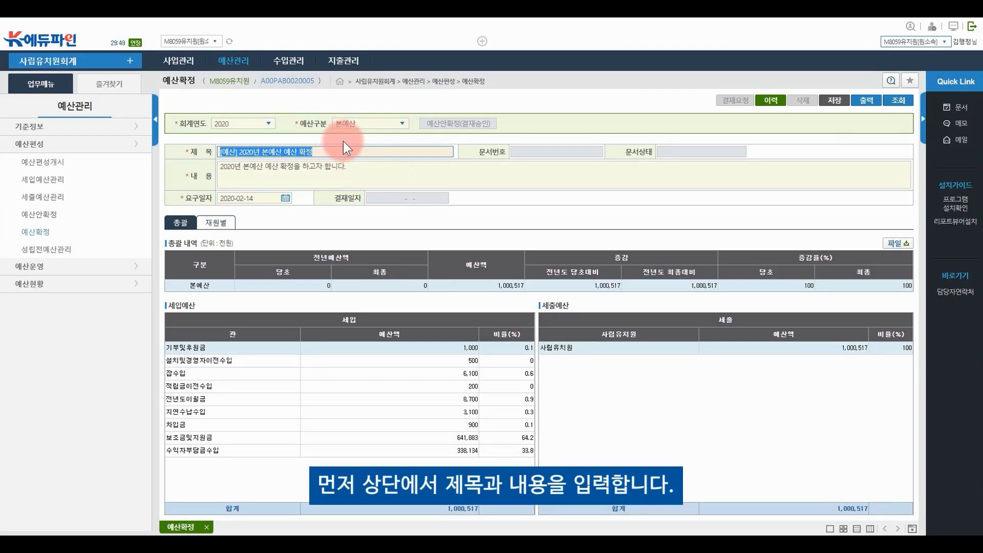
text(2020년 본예산 예사산 확정)
click(368, 163)
triple_click(367, 163)
text(2020년 본예산 예산 확정)
text(을 시작합니다)
Set the request date to 2020-02-14 and save the document
click(285, 198)
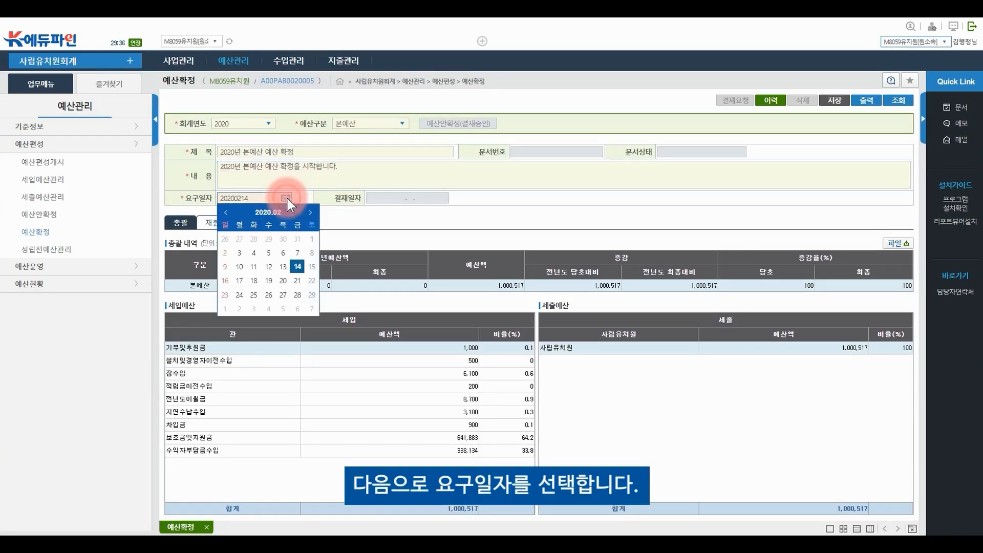
click(297, 264)
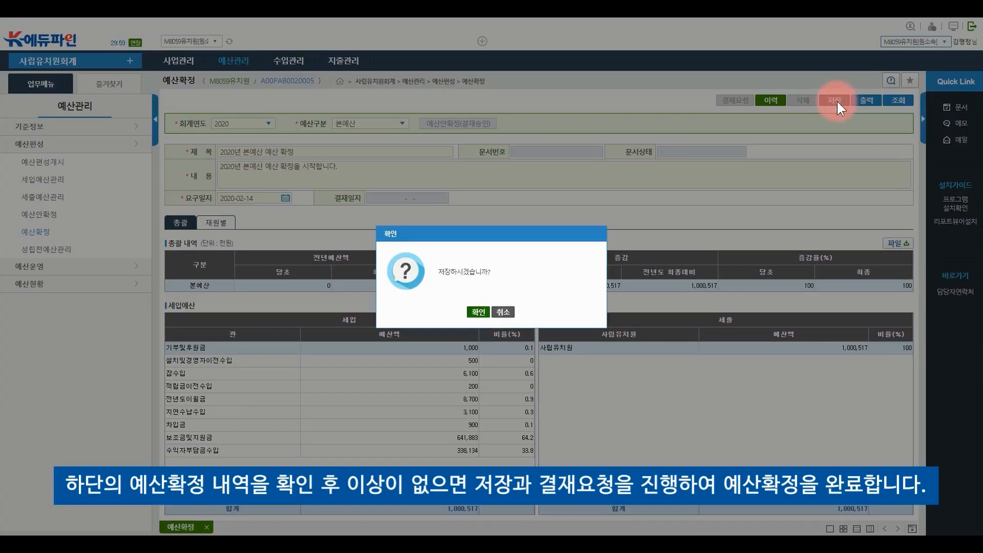
click(480, 314)
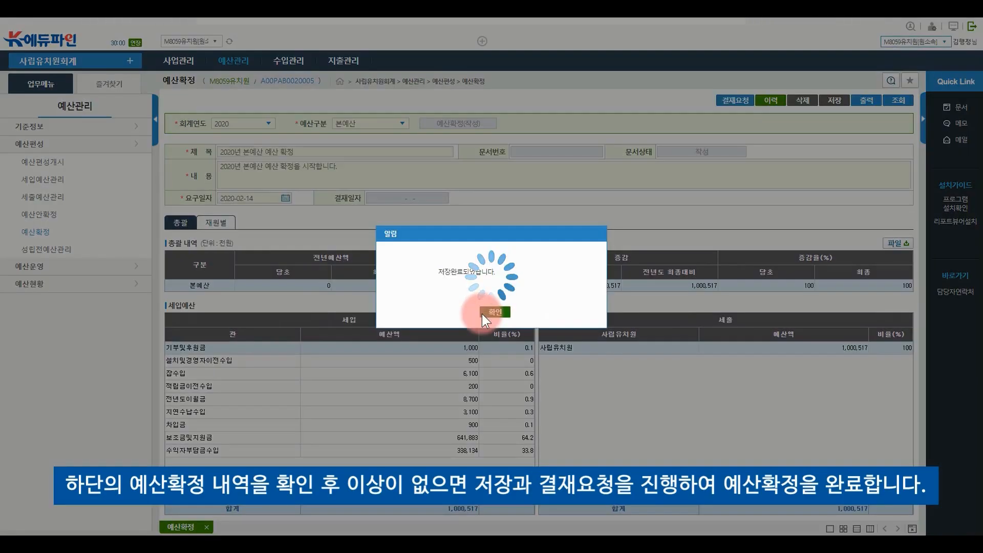
click(495, 312)
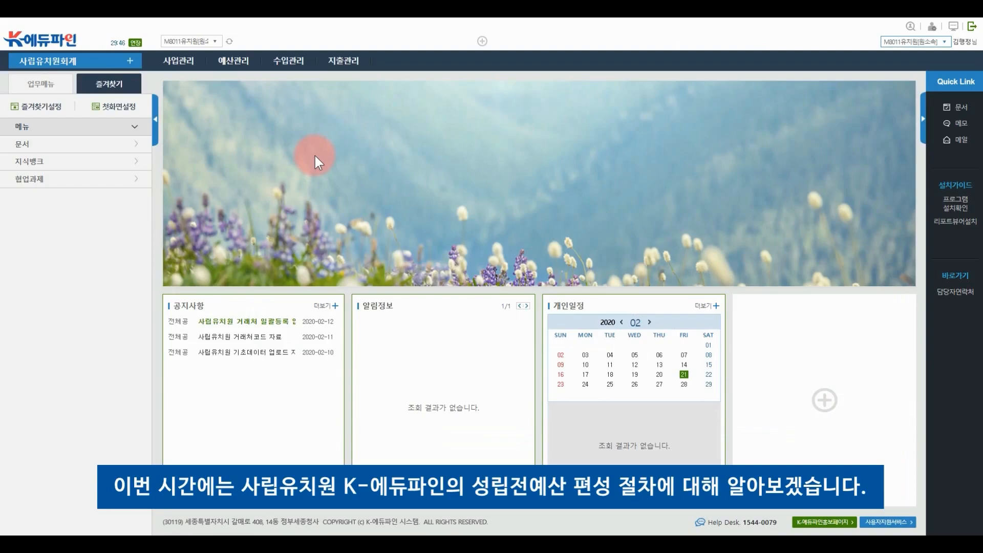
Start a new 성립전예산관리 entry with funding source 보조금 및 지원금
click(236, 64)
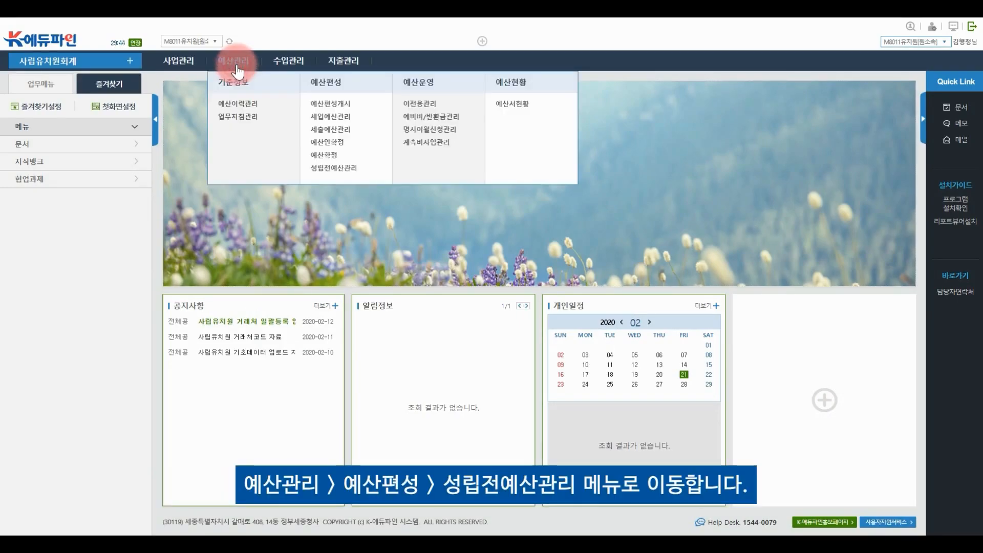
click(322, 172)
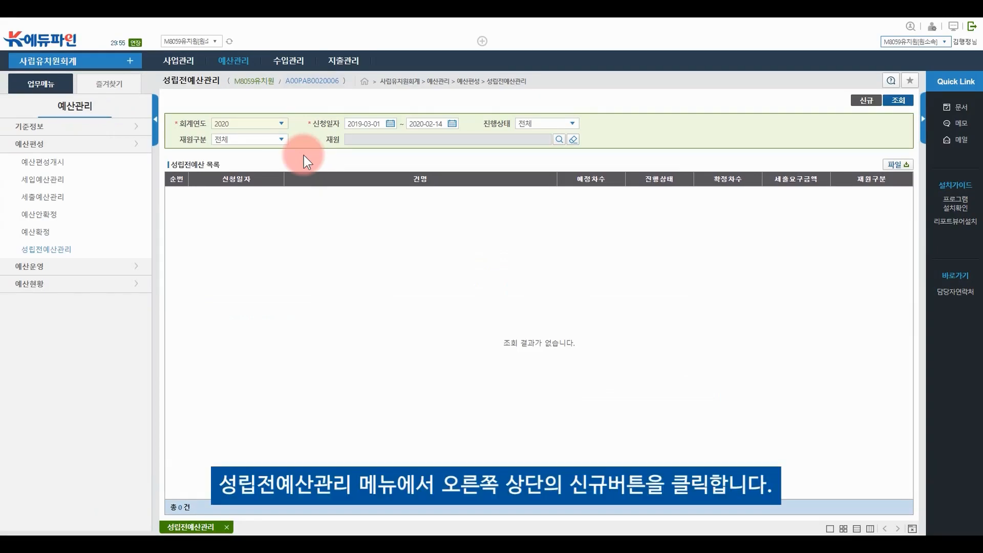
click(866, 101)
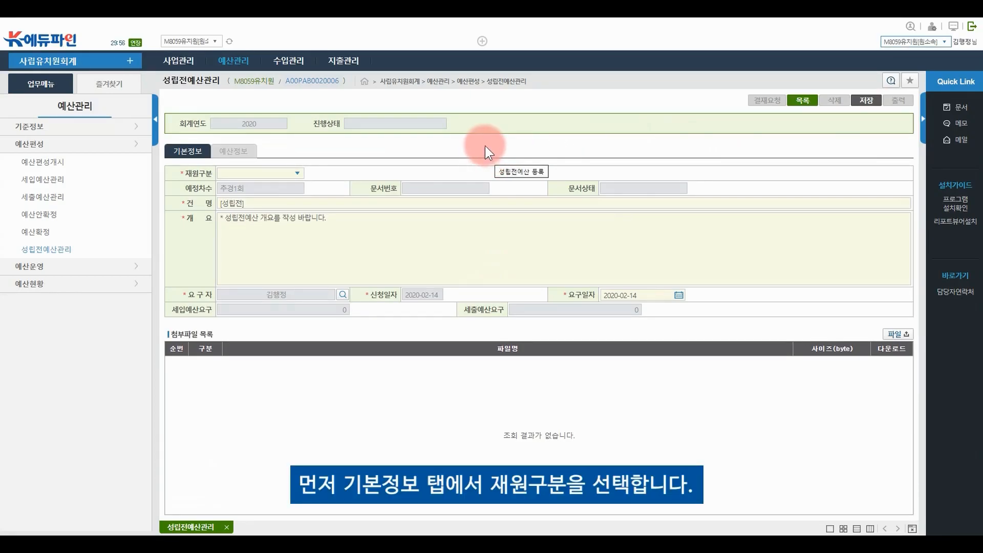
click(296, 174)
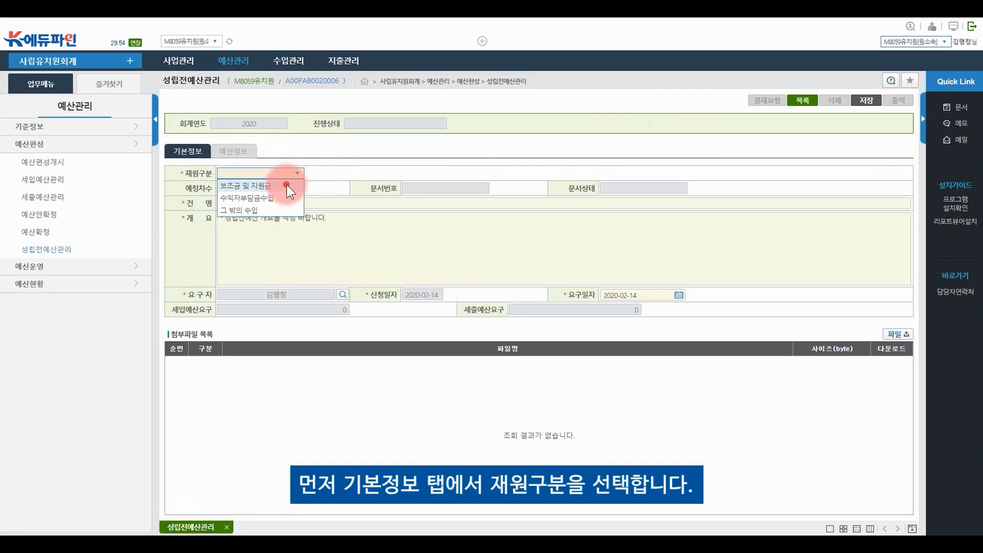
click(286, 186)
Title the entry 성립전예산, add the overview '성립전ㅇ산을 편성ㅎ니다', and save it
click(275, 203)
key(ctrl+a)
text(성립전예산)
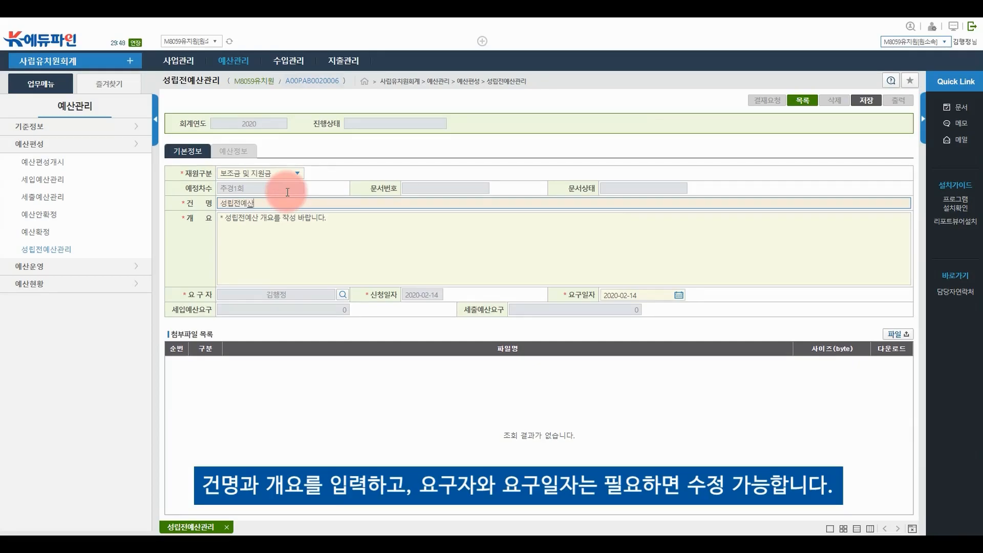
click(289, 233)
text(성립전ㅇ)
text(산을 편성ㅎ)
text(니다.)
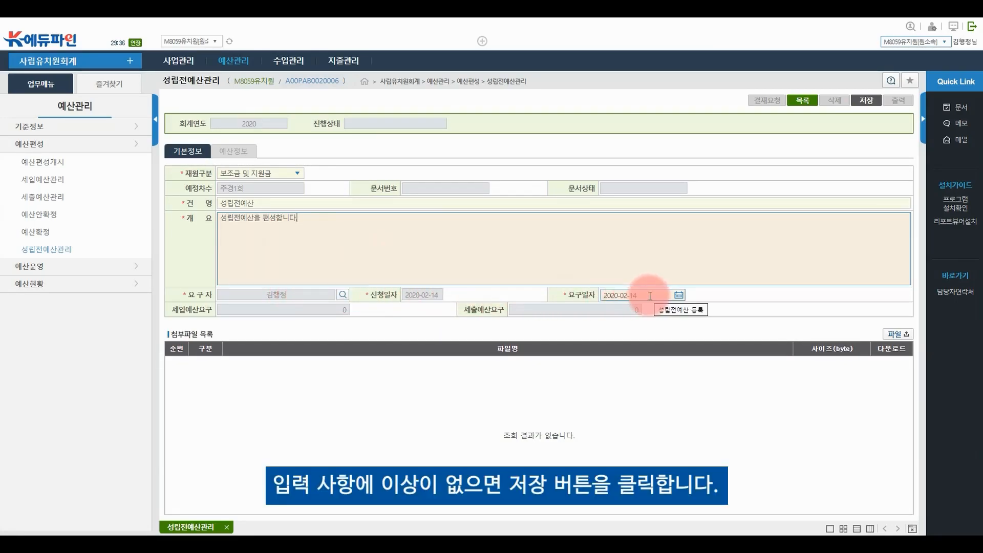
click(870, 109)
click(476, 310)
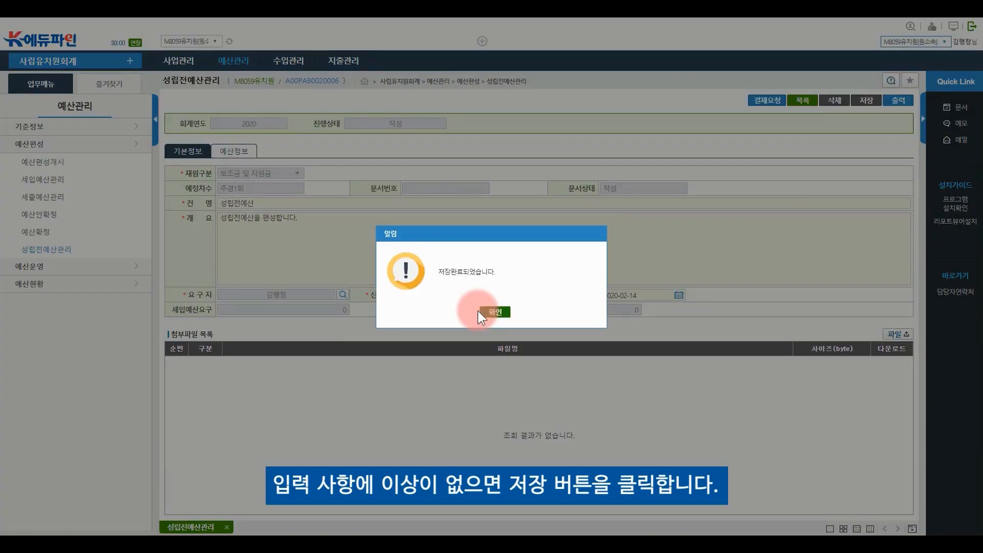
click(482, 312)
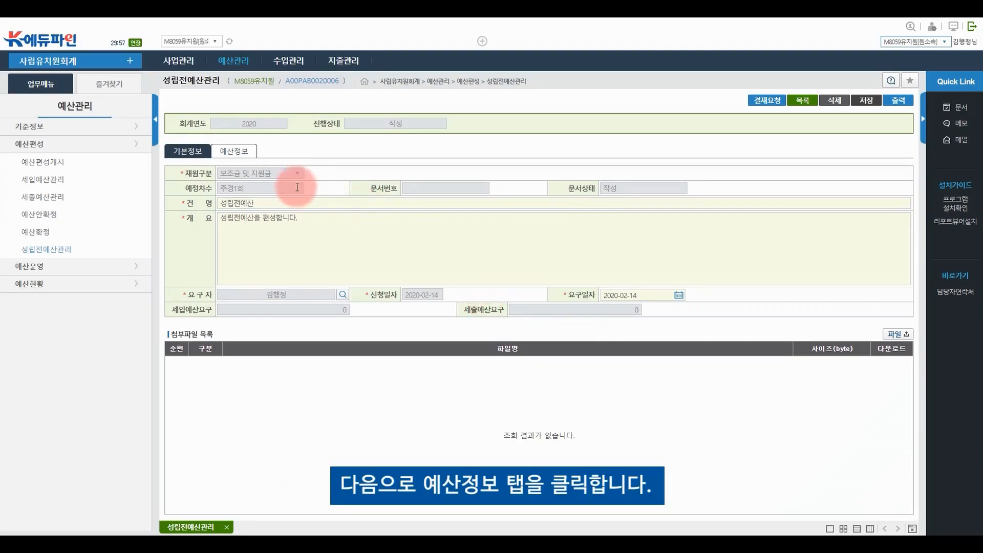
In the entry's 세입예산요구 list, enter 1,000,000원 as row 1's 산출식
click(238, 153)
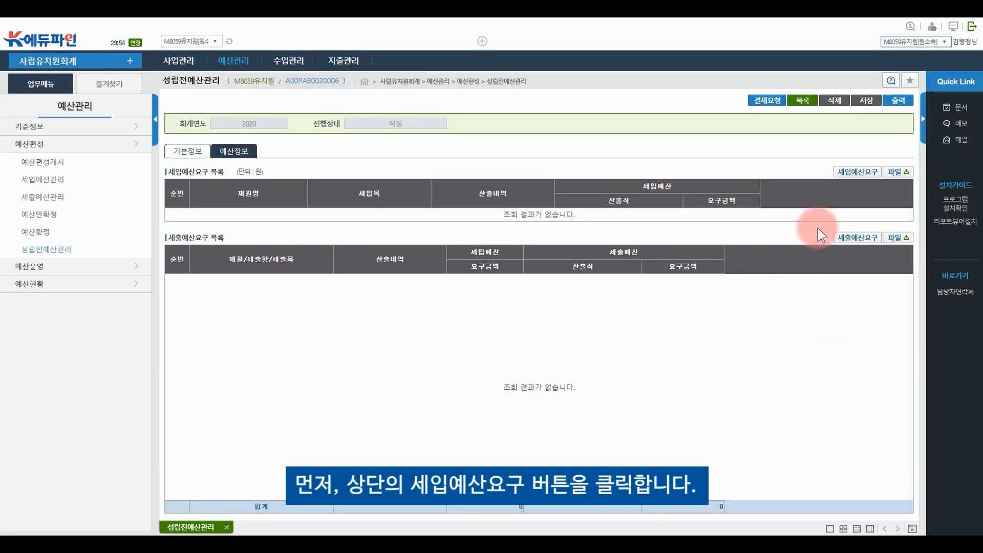
click(859, 172)
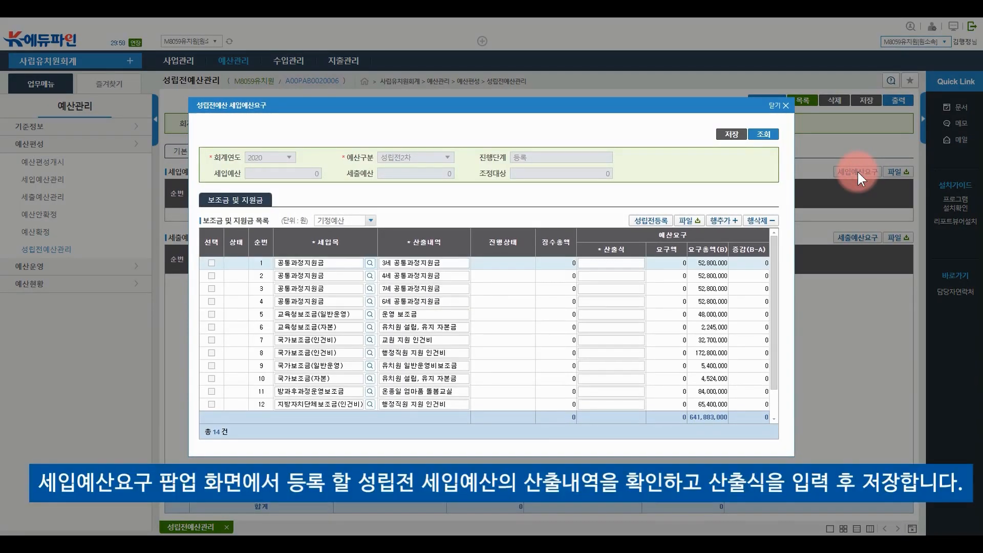
click(628, 261)
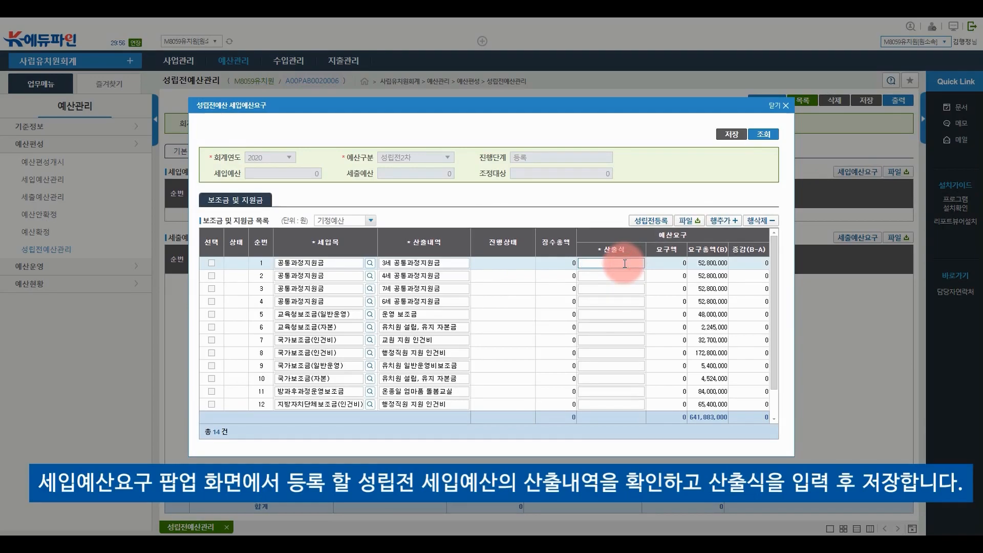
click(588, 265)
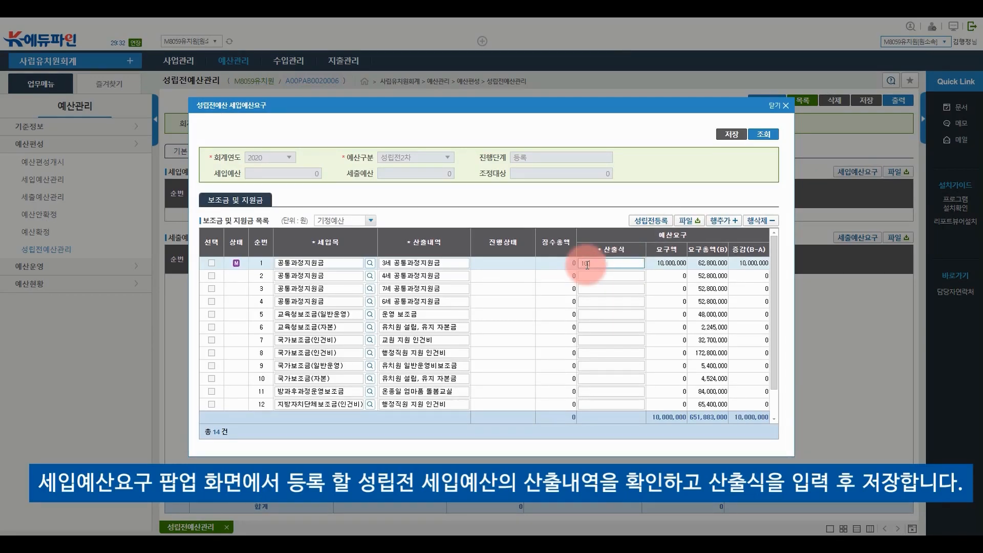
text(,000,000원)
key(Return)
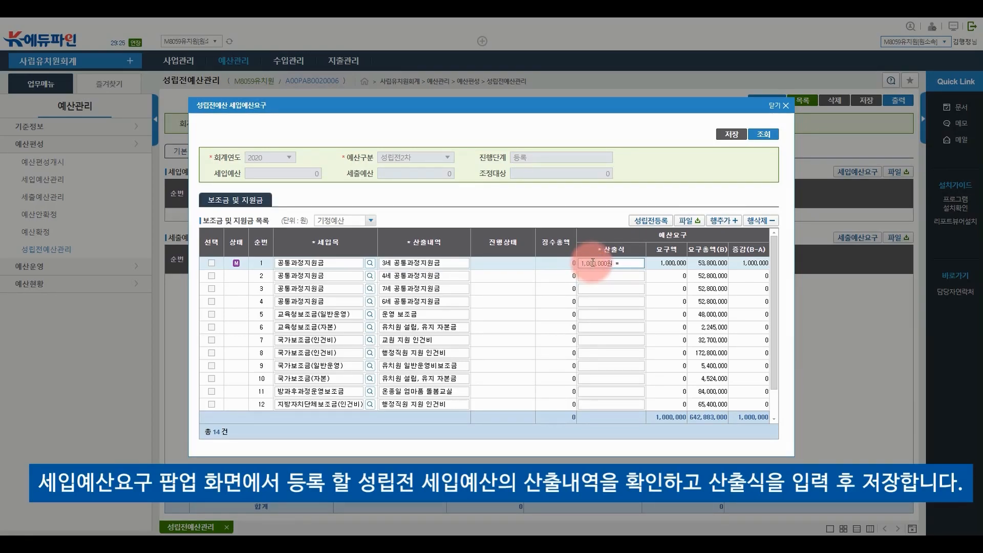
Save the revenue request and close the request window
click(733, 136)
click(736, 135)
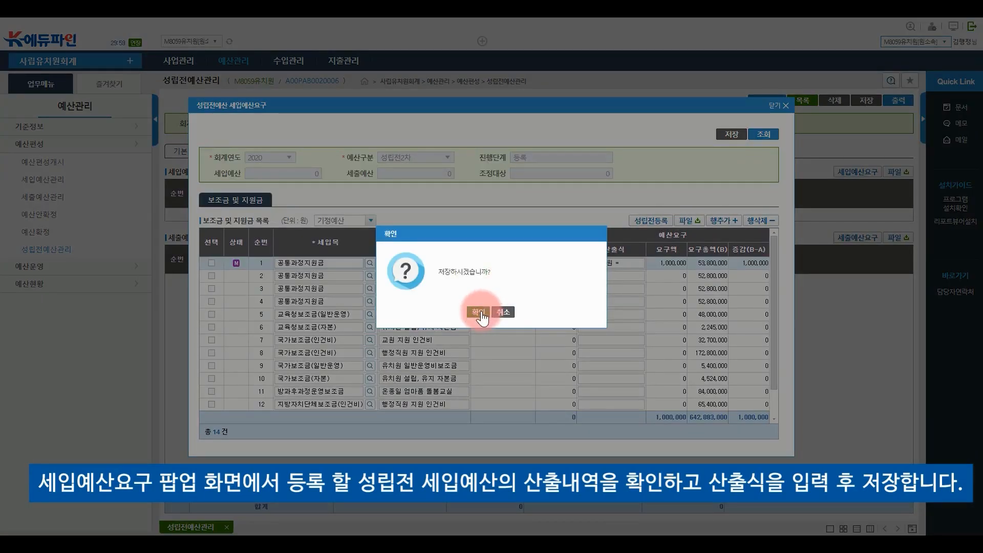
click(477, 312)
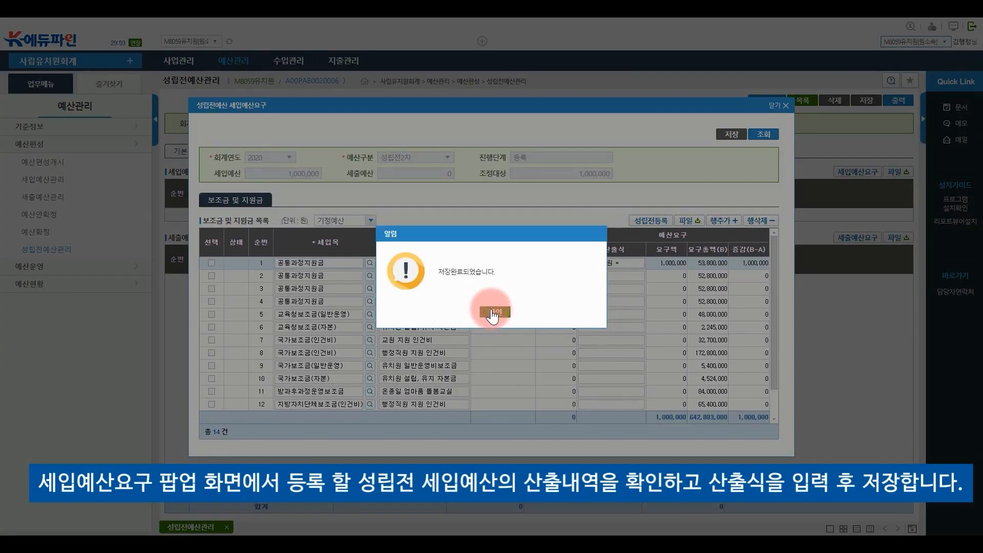
click(487, 310)
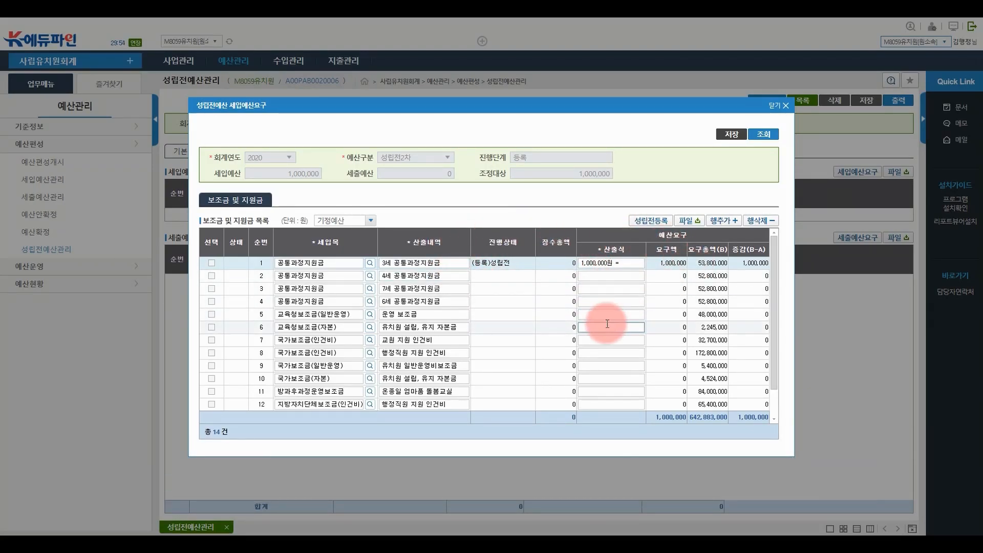
click(775, 110)
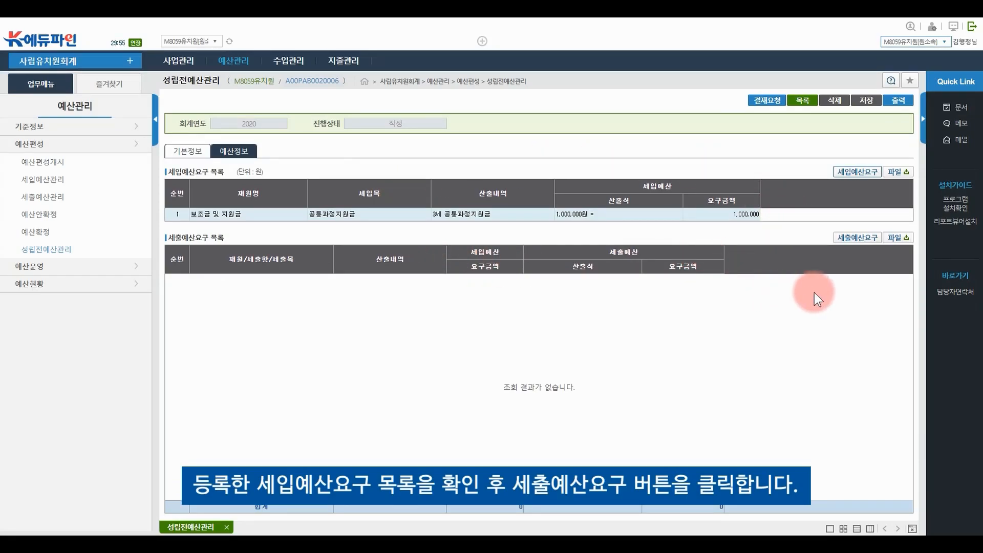
Enter 1,000,000원 for 급여(교사17호봉) in 세출예산요구, save it, and close the window
click(862, 238)
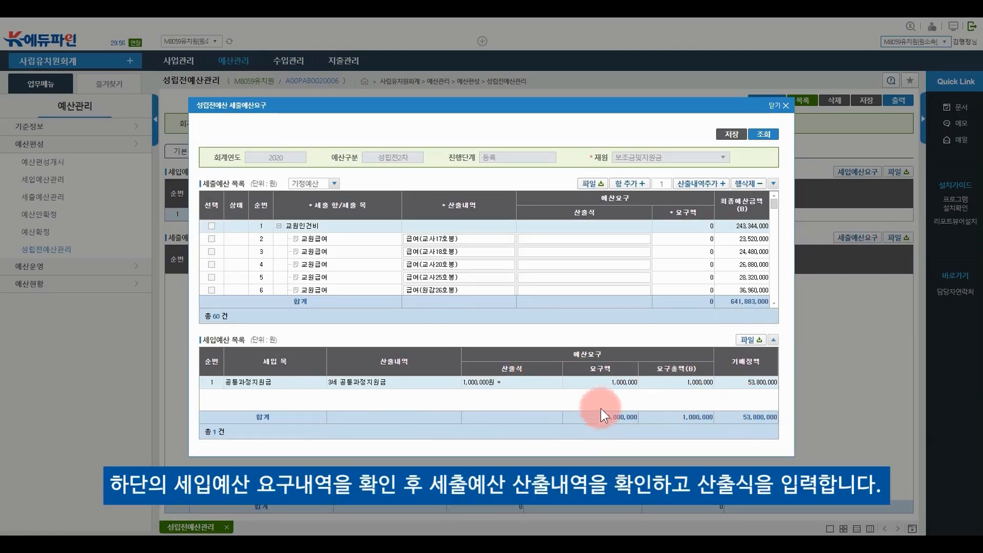
click(580, 240)
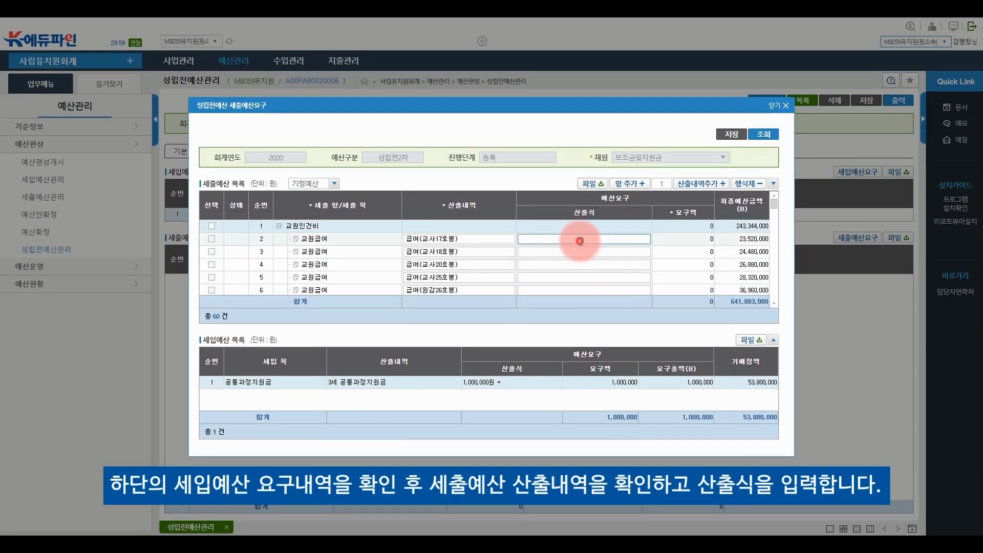
text(1,000,000원)
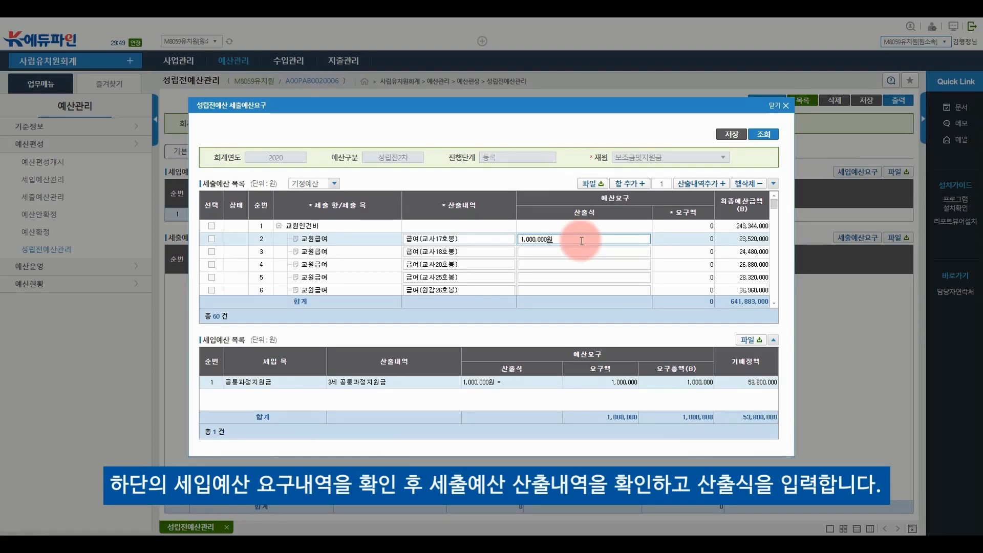
text( =)
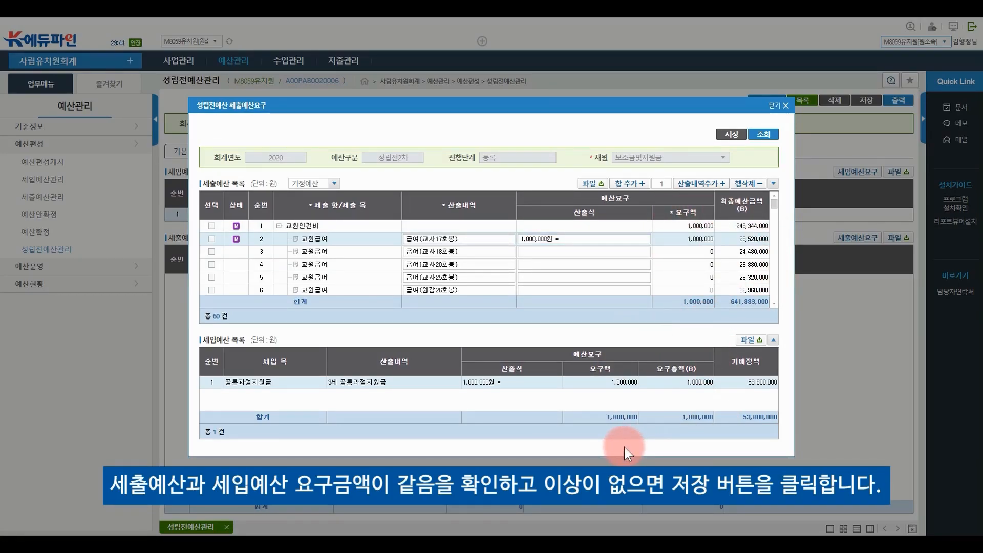
click(737, 142)
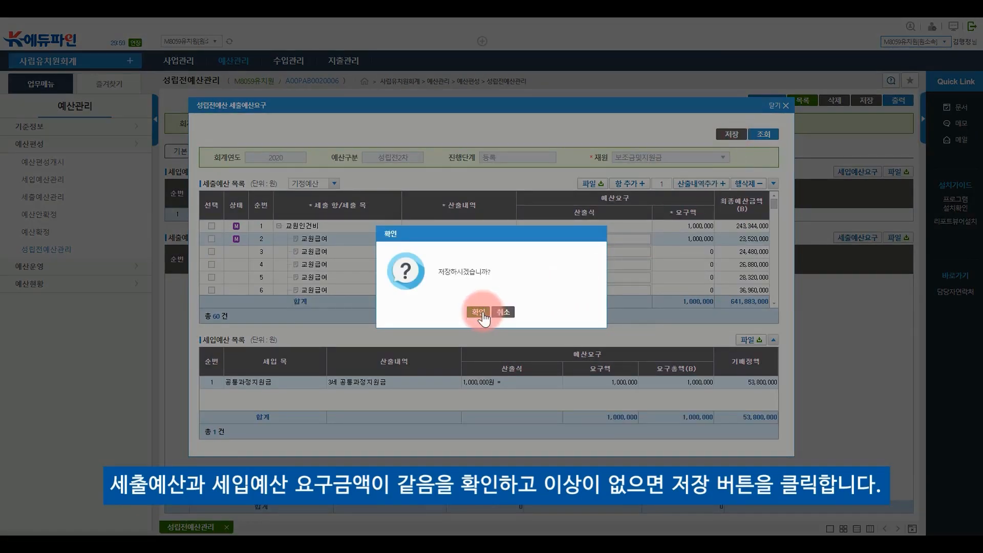
click(483, 312)
click(492, 311)
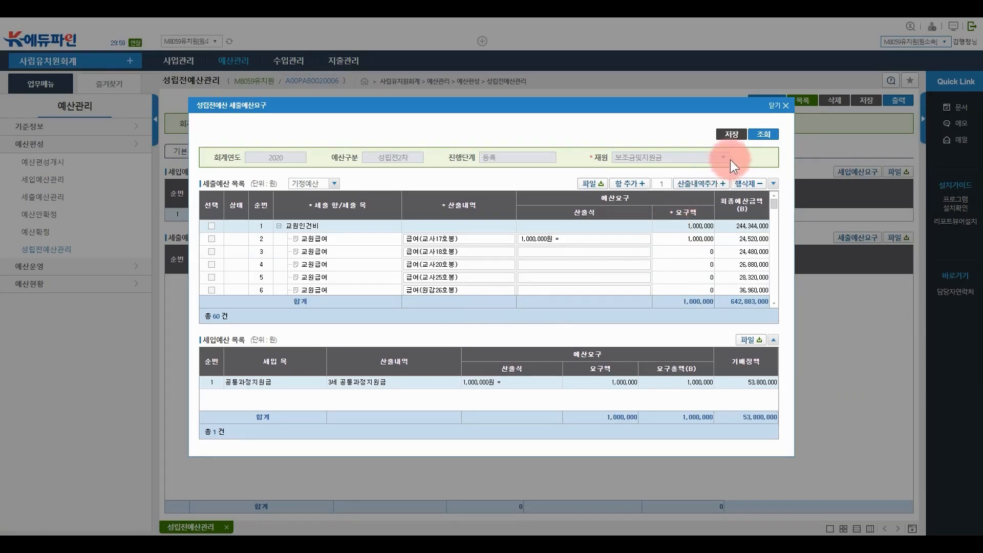
click(779, 105)
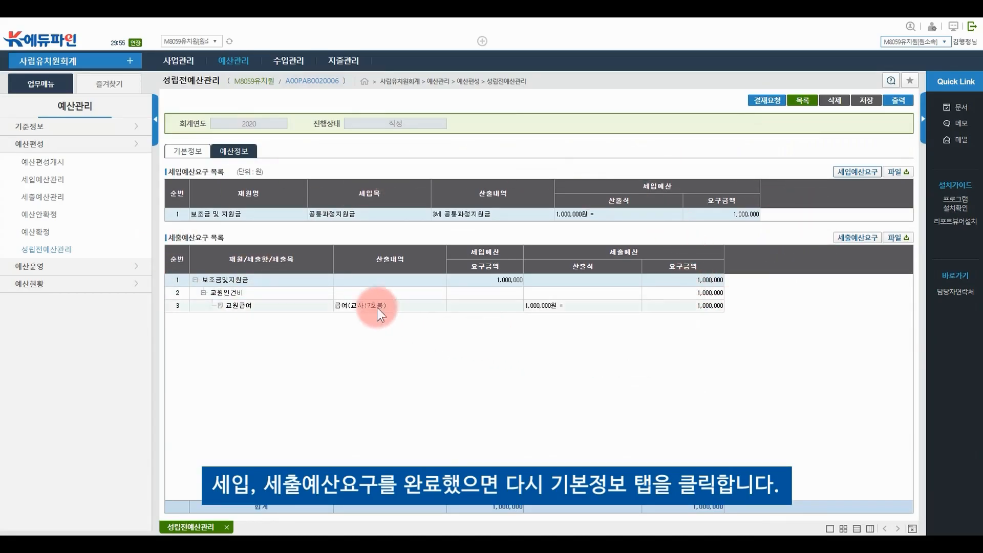
Return to the 기본정보 view and search the 2020 성립전예산관리 list
click(189, 152)
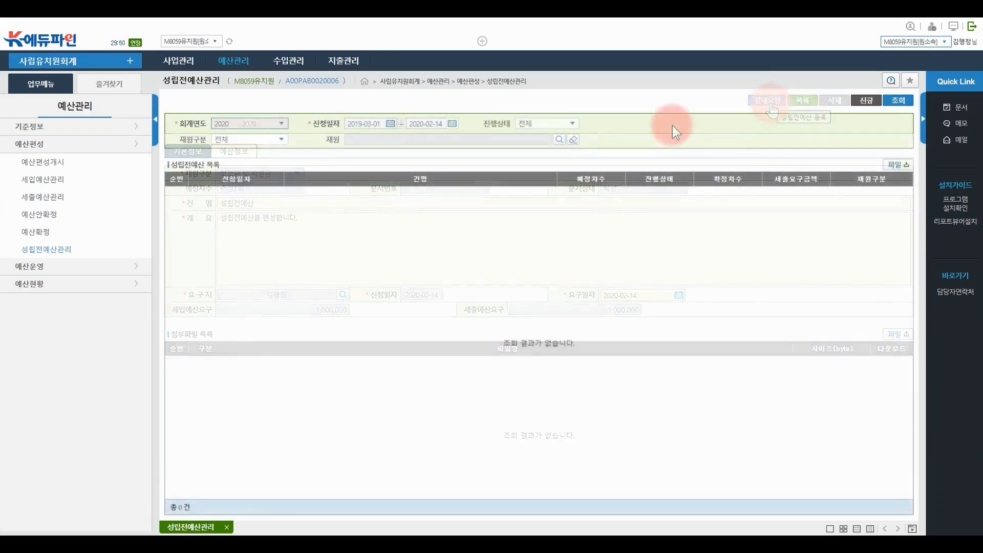
click(896, 102)
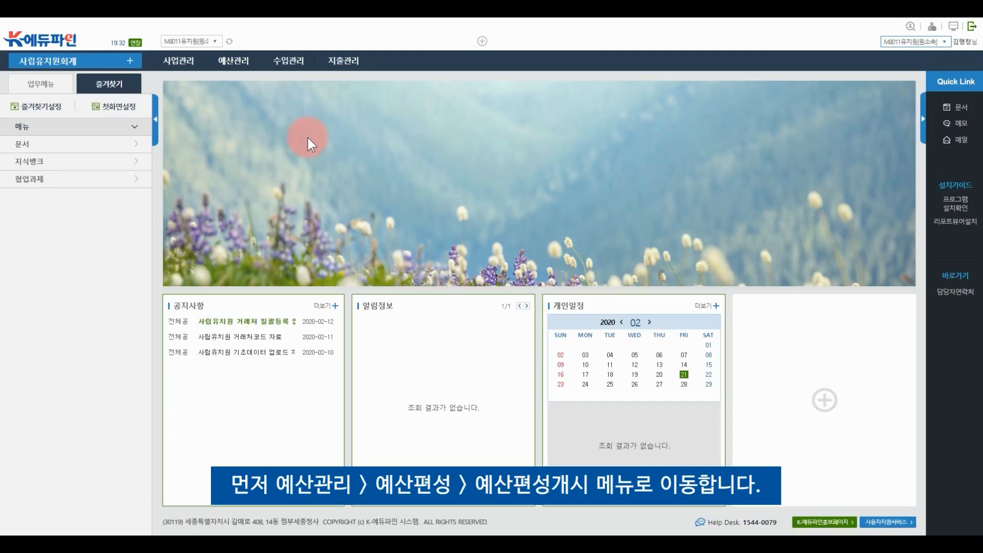
Go to 예산관리 > 예산편성 > 예산편성개시
click(238, 61)
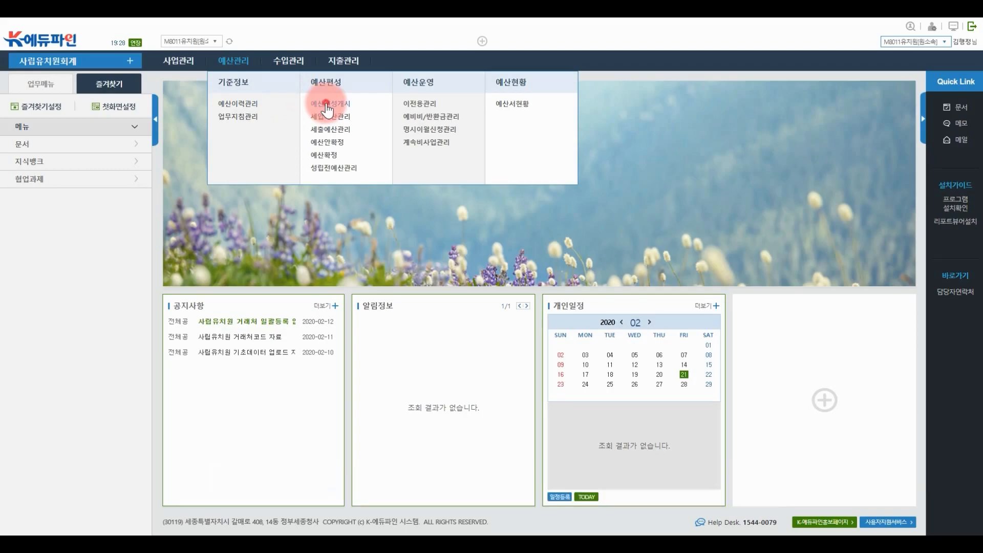
click(326, 105)
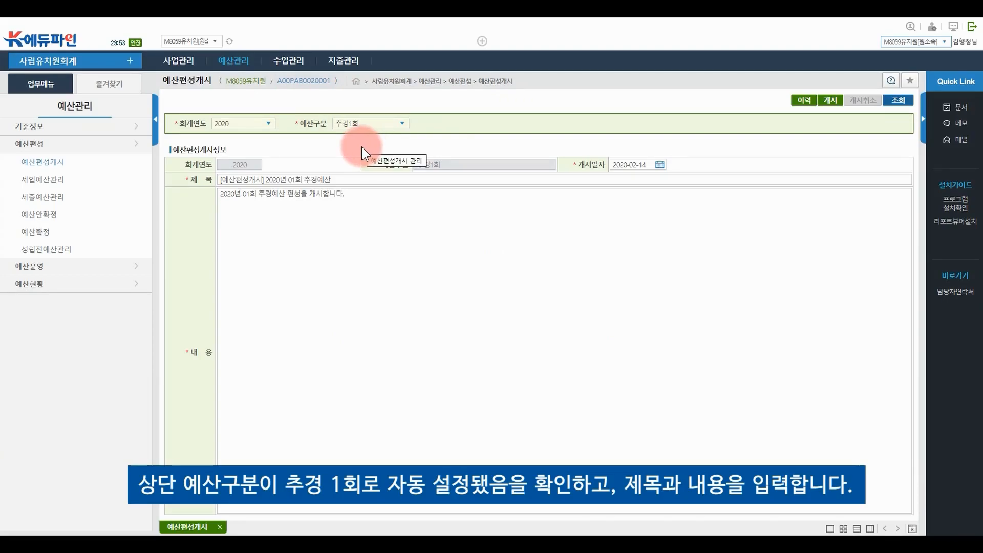
Set the title to '2020년 01회 추경예산' and the content to end with '편성을 시작합니다.'
triple_click(342, 180)
text(2020년 01회 추경예산)
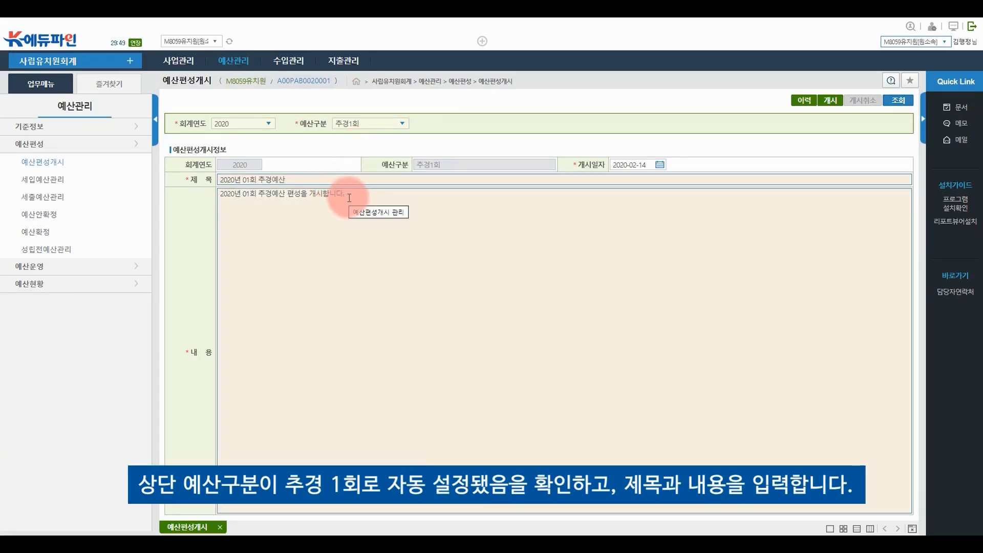
click(358, 196)
triple_click(358, 197)
text(2020년 01회 추경예산)
text(편)
text(성을 시작합니다)
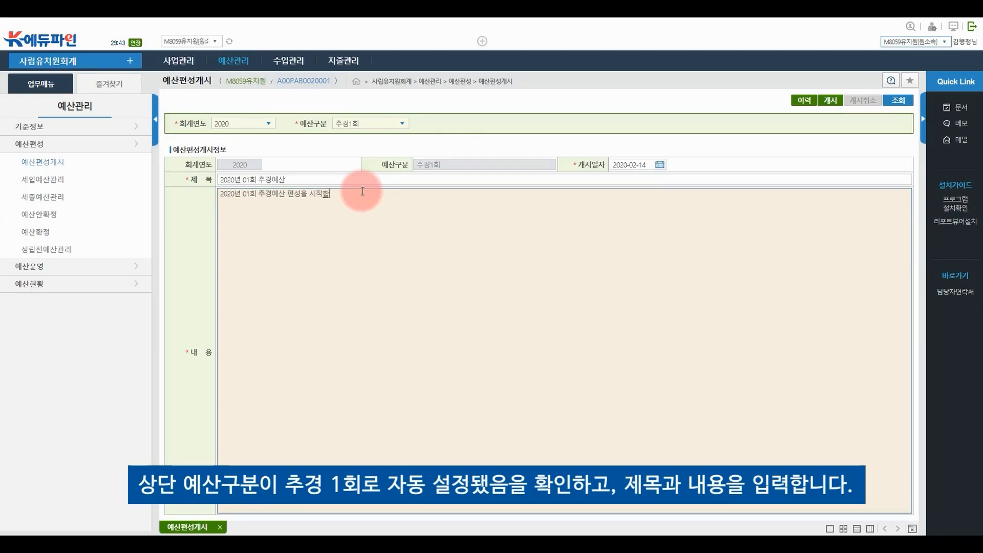
text(.)
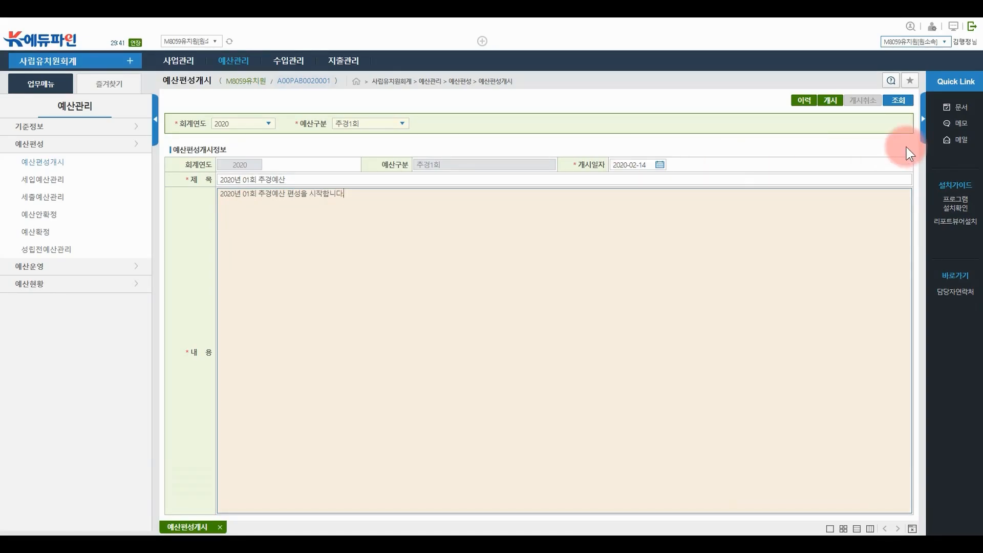
Launch the 추경1회 budget compilation and confirm it
click(830, 102)
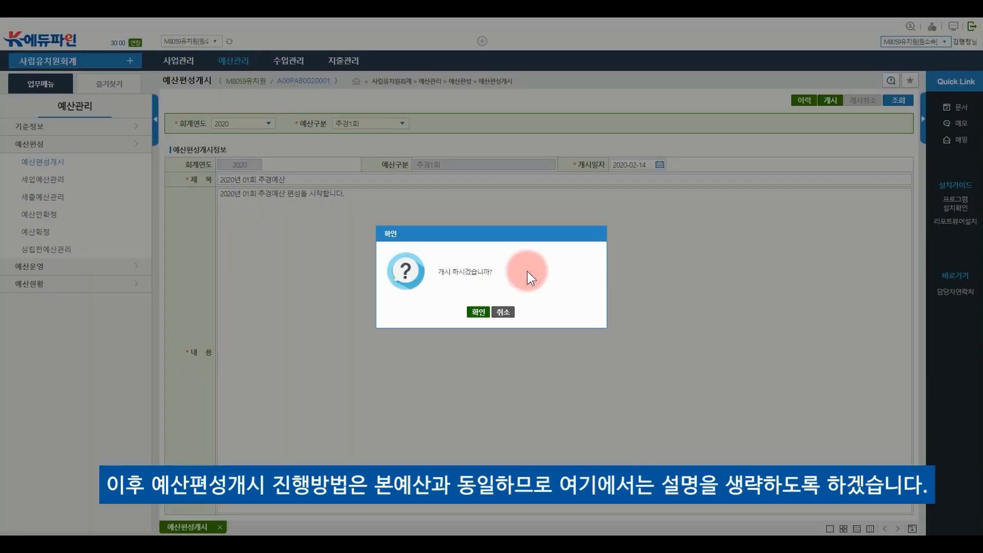
click(479, 312)
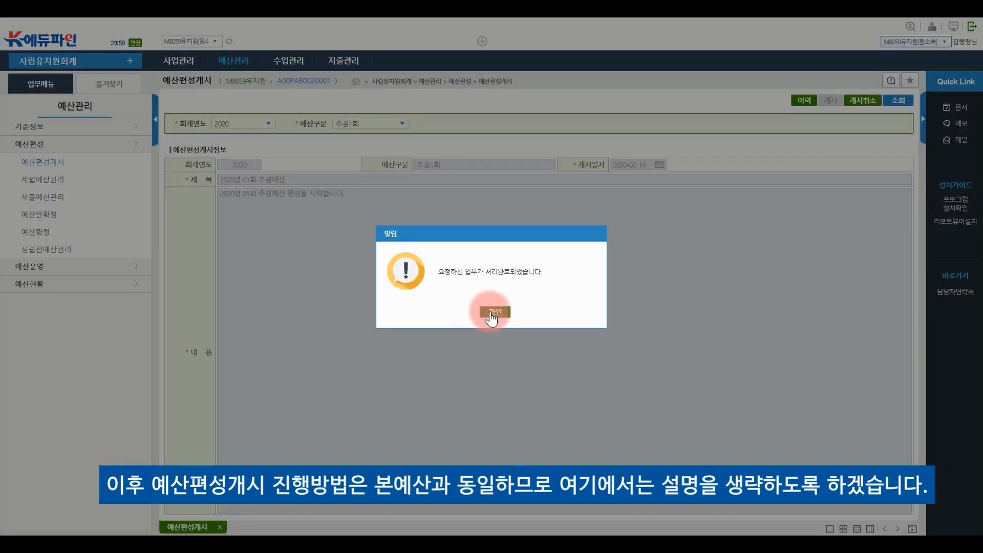
click(493, 312)
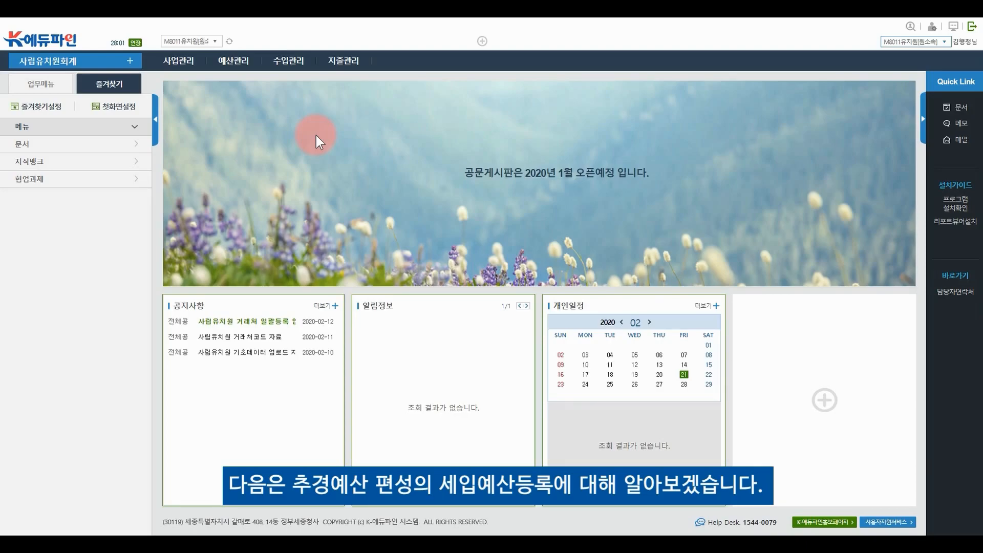
In 세입예산관리 under 수익자 부담금, enter 500000 for 농장현장학습비 and save
click(239, 64)
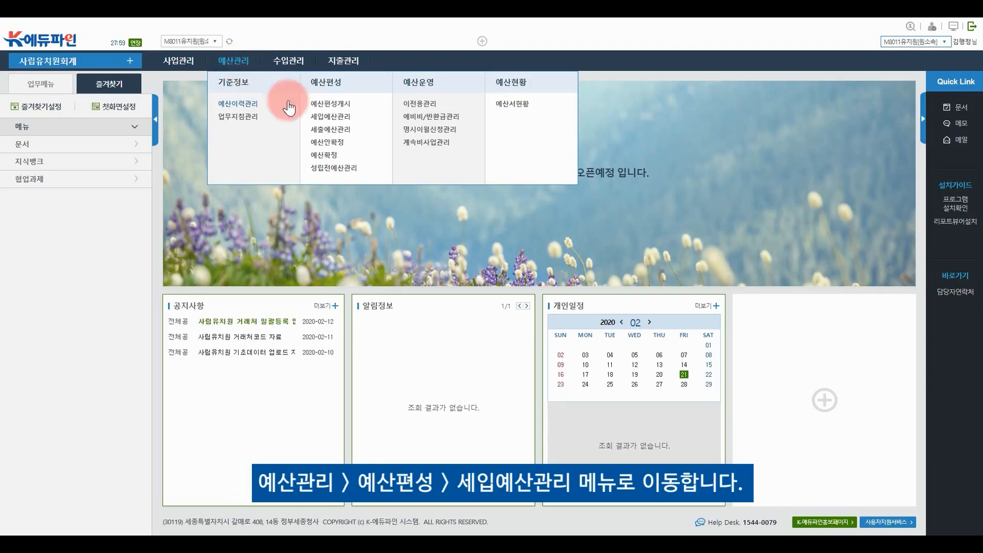
click(329, 116)
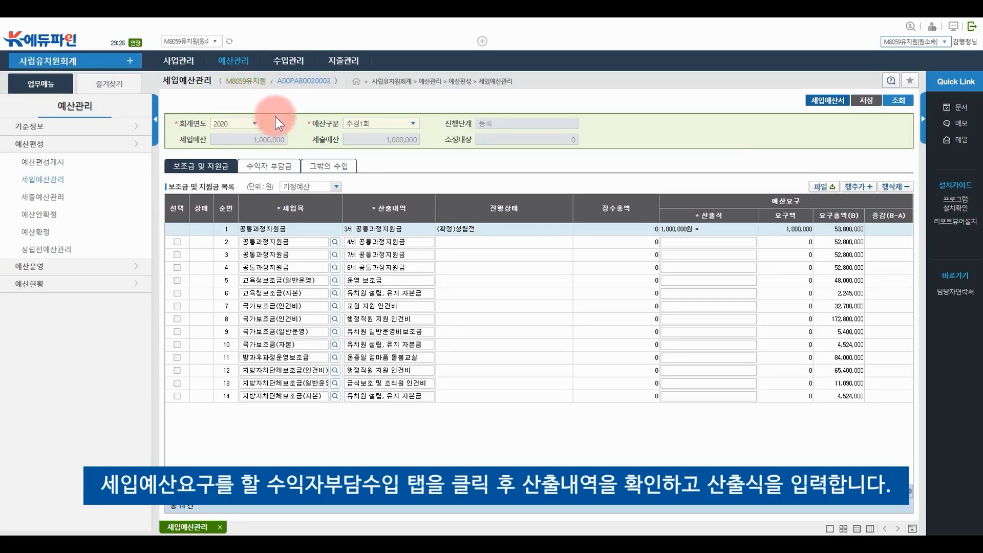
click(276, 165)
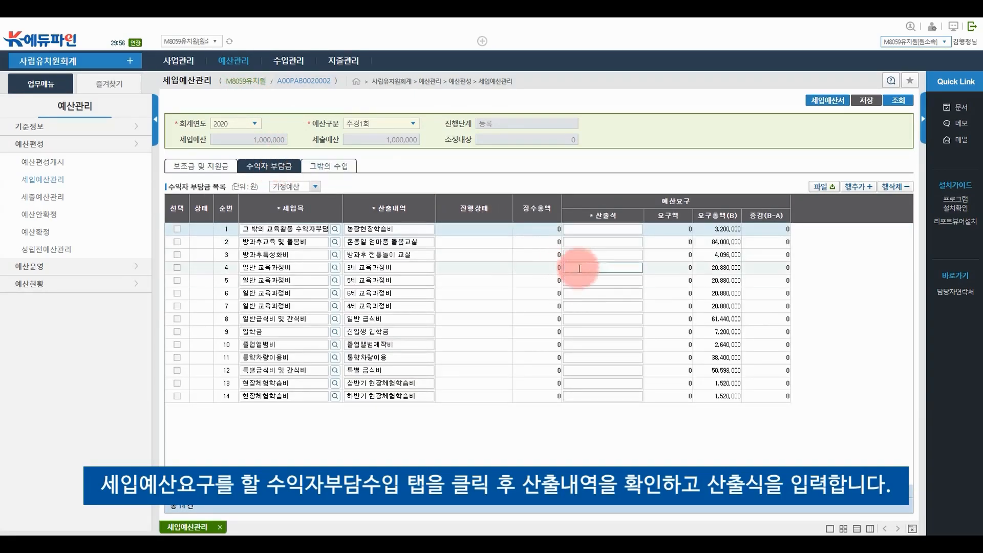
click(602, 230)
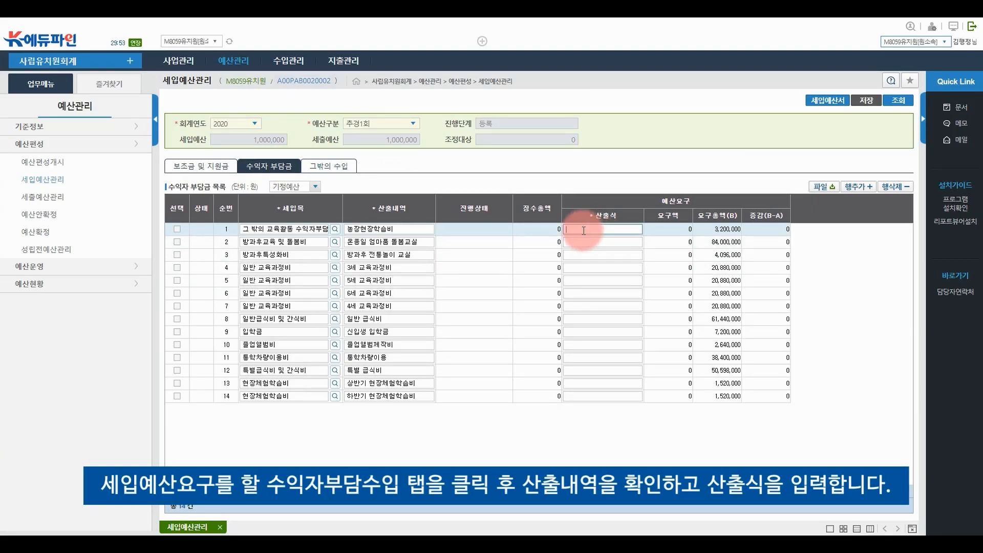
text(500000)
key(Return)
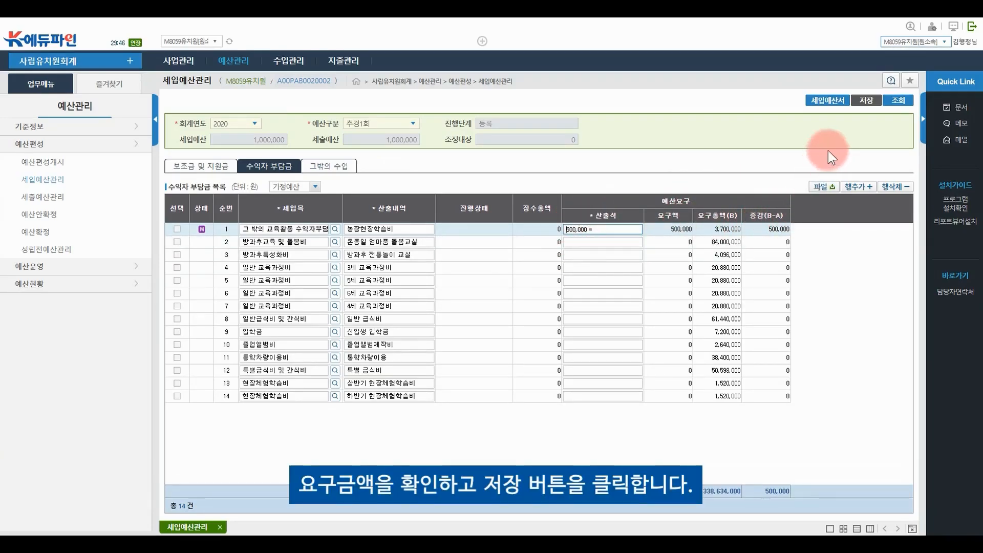
click(865, 101)
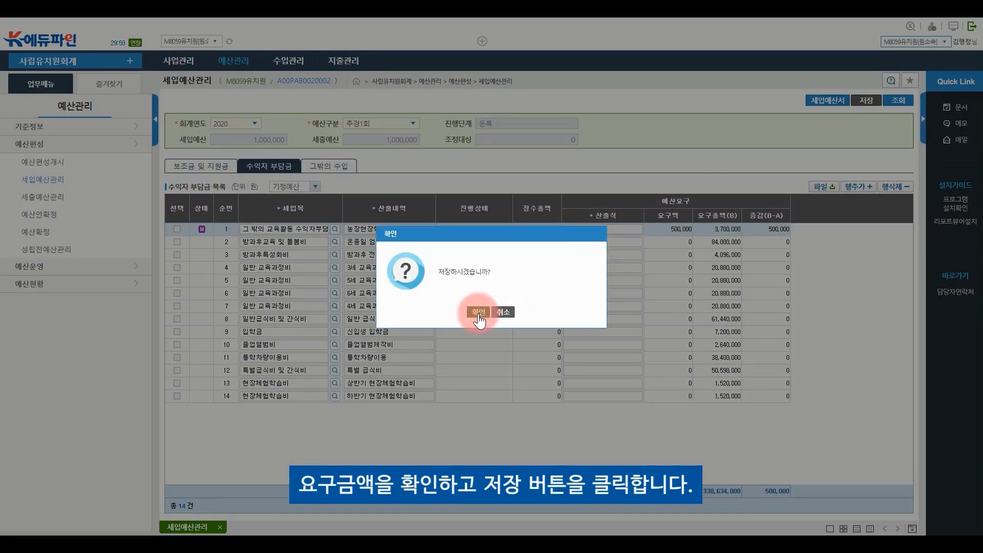
click(477, 312)
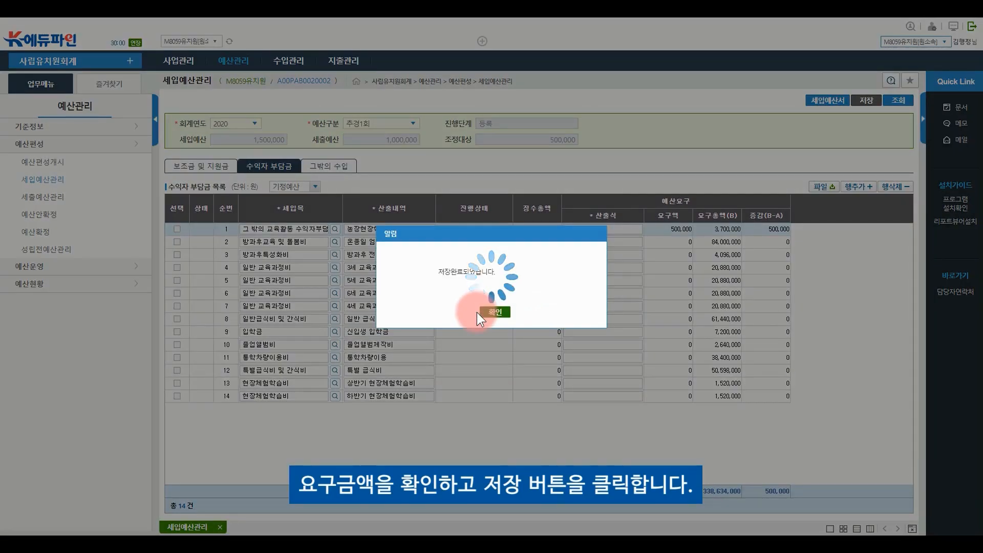
click(487, 313)
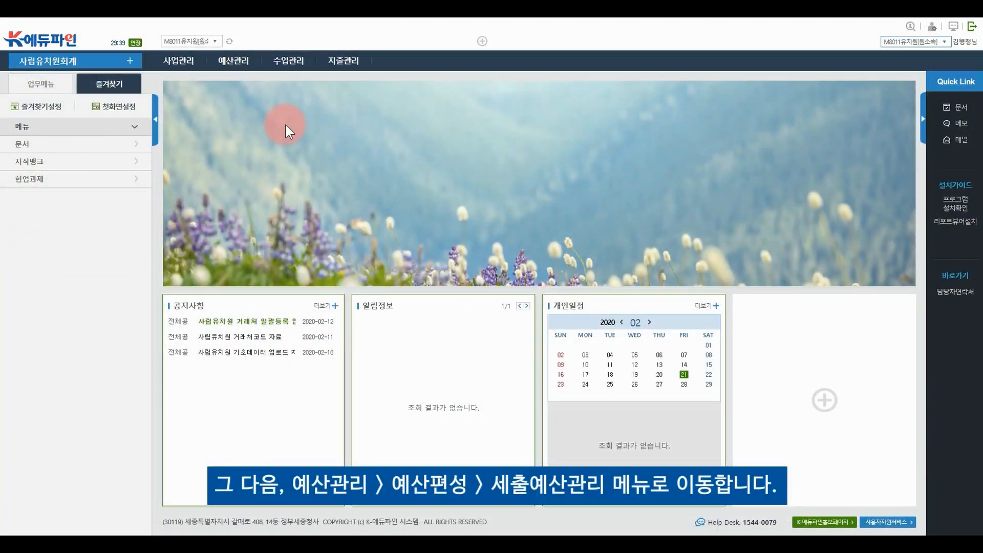
In 세출예산관리 under 수익자부담금, enter 500000 for 건강보험부담금, save, and return to the list
mouse_move(245, 81)
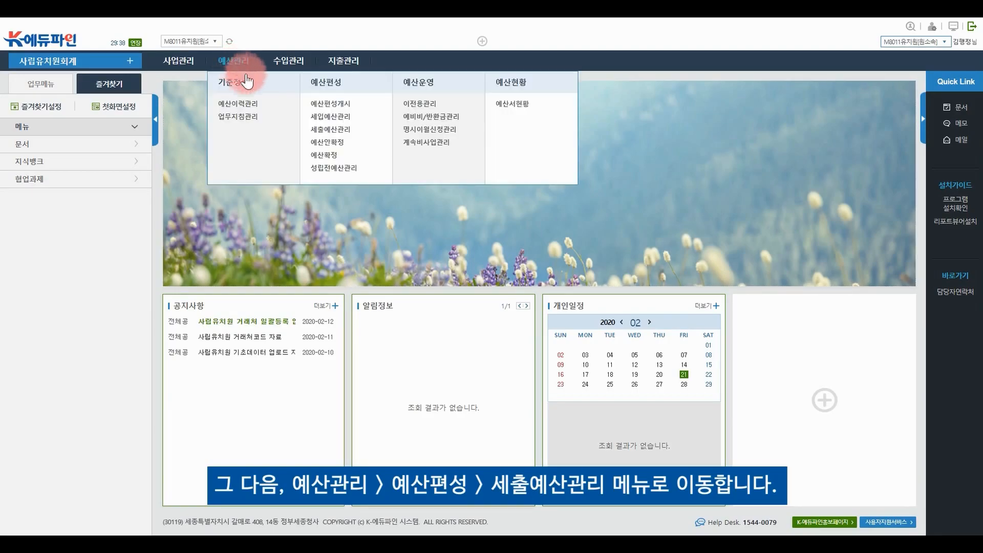
click(325, 129)
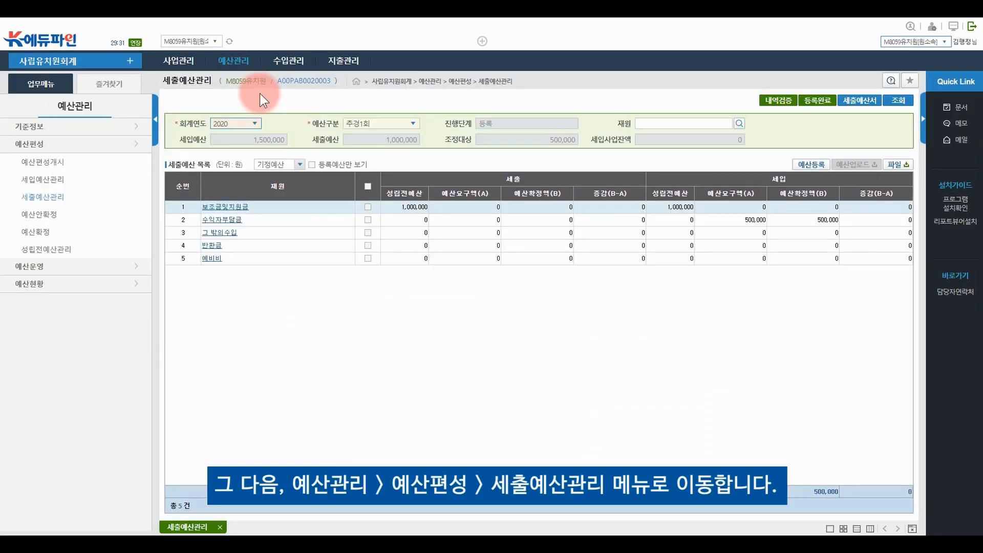
click(232, 222)
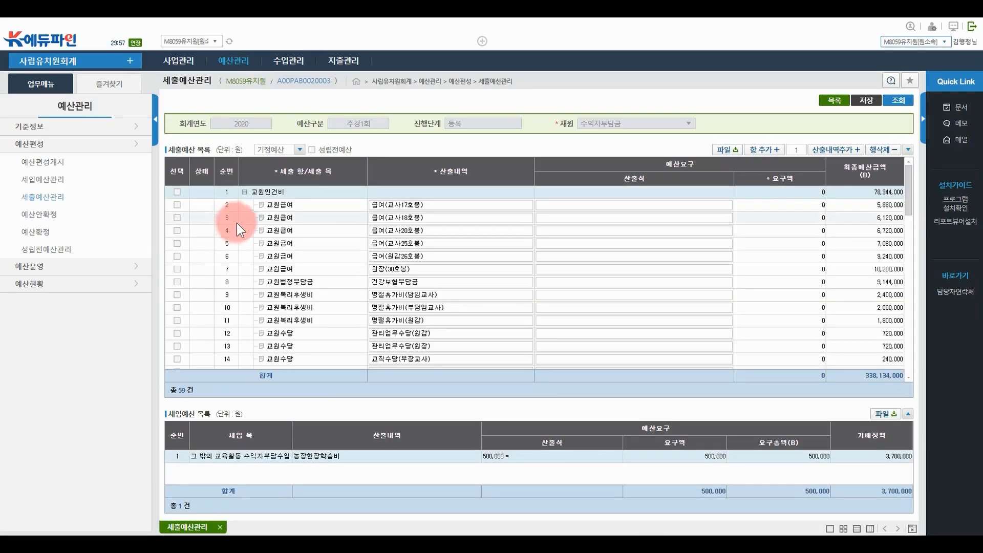
click(547, 281)
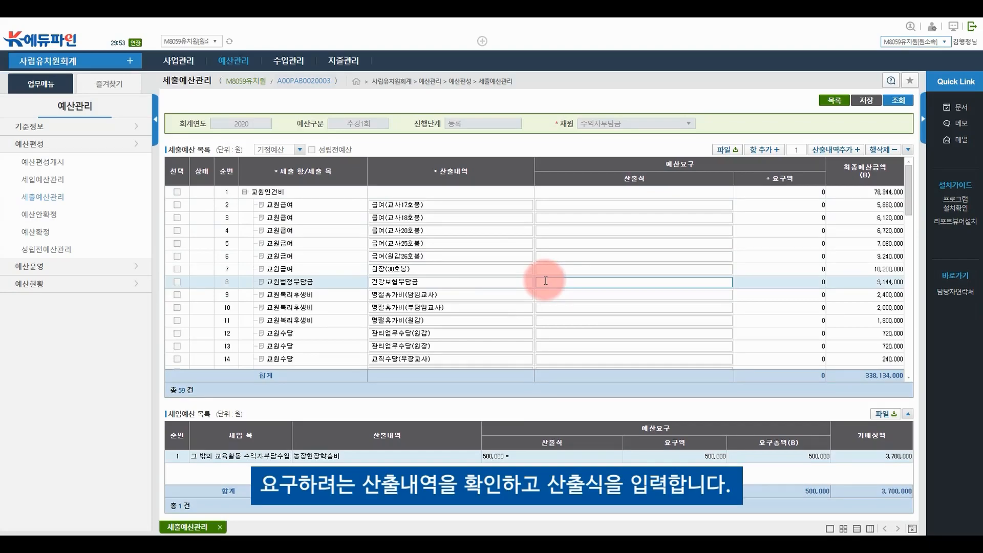
text(500000)
key(Return)
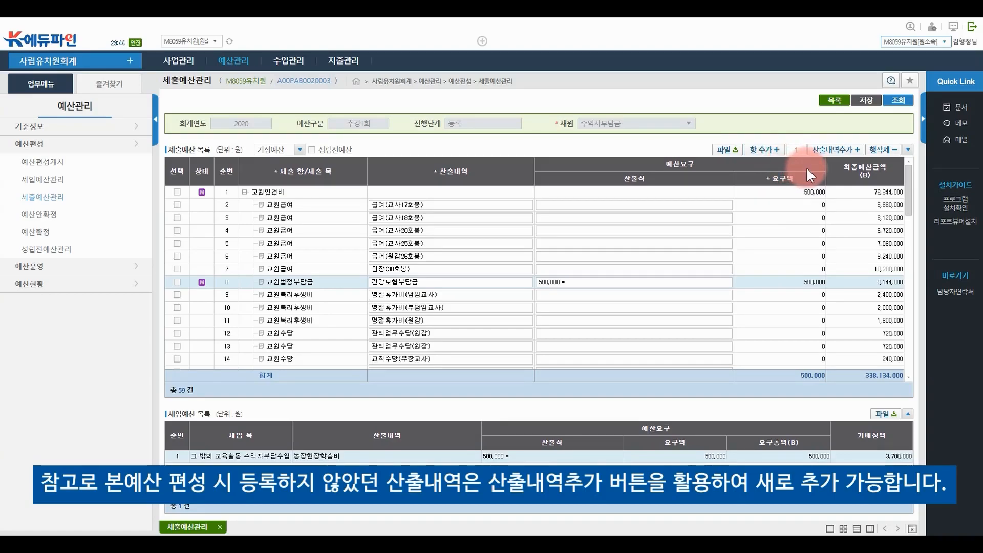
click(866, 102)
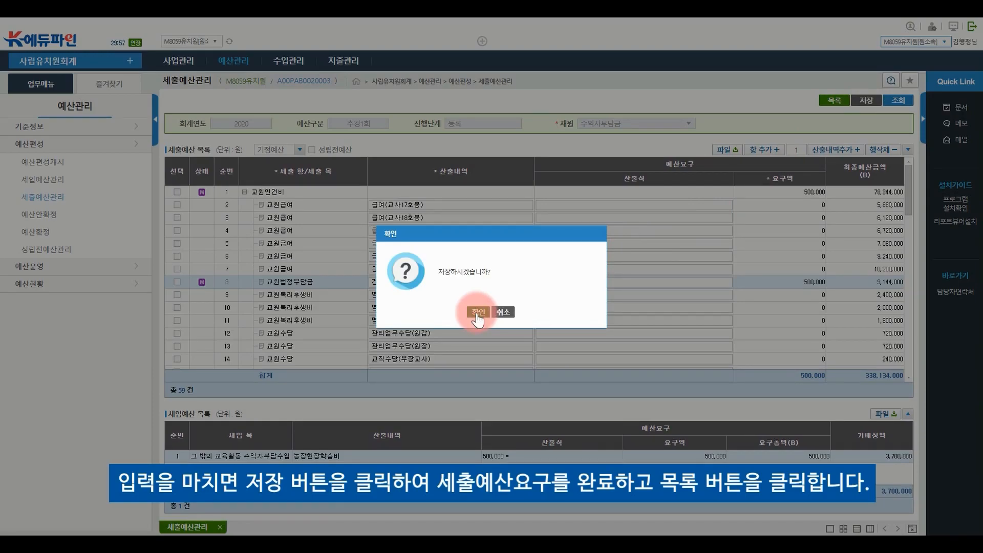
click(477, 313)
click(489, 313)
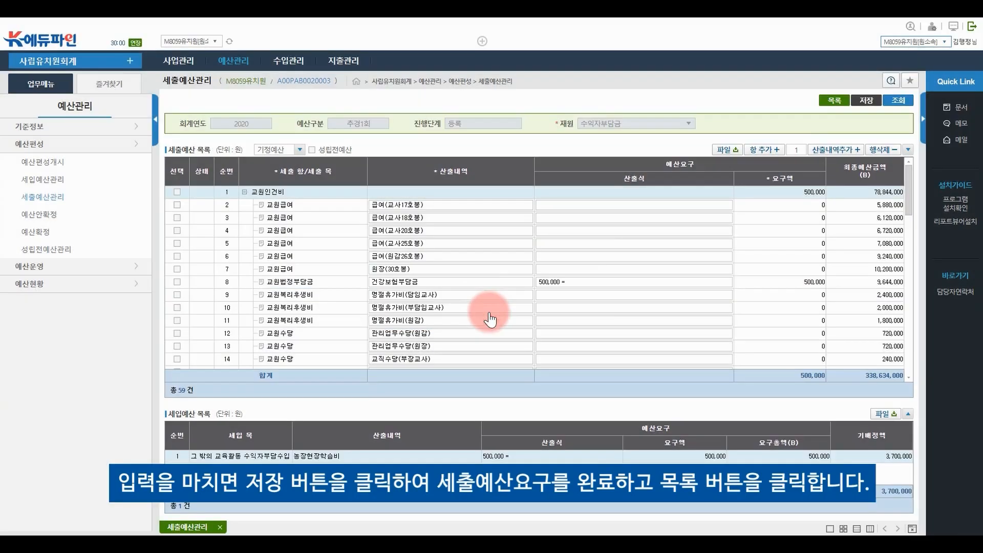
click(840, 105)
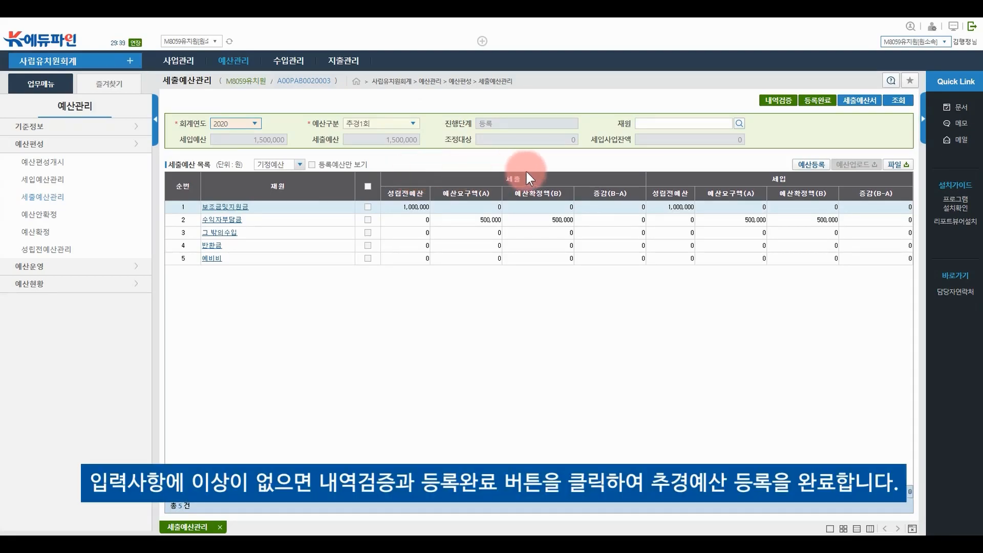
Verify the 추경1회 expenditure details, then mark the budget 등록완료 and confirm
click(763, 103)
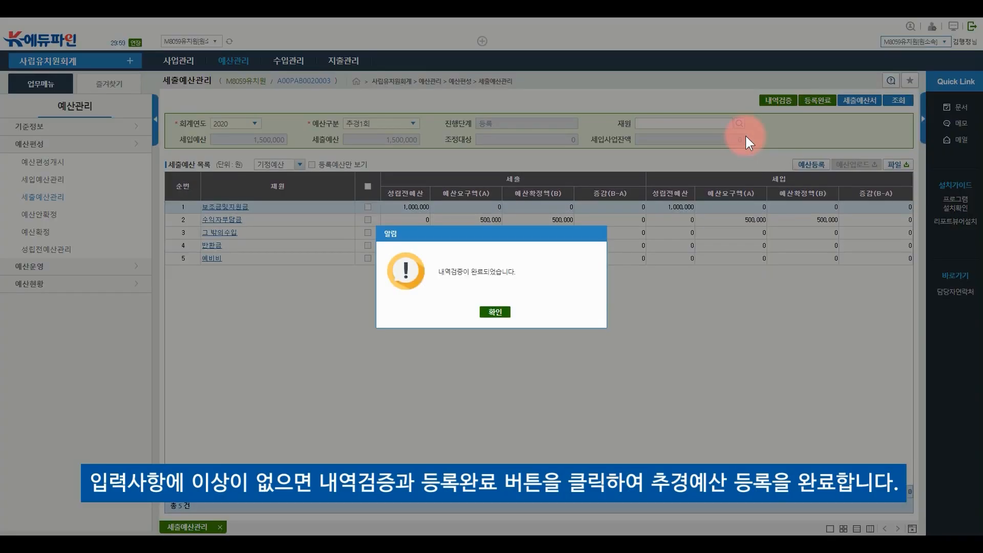
click(503, 310)
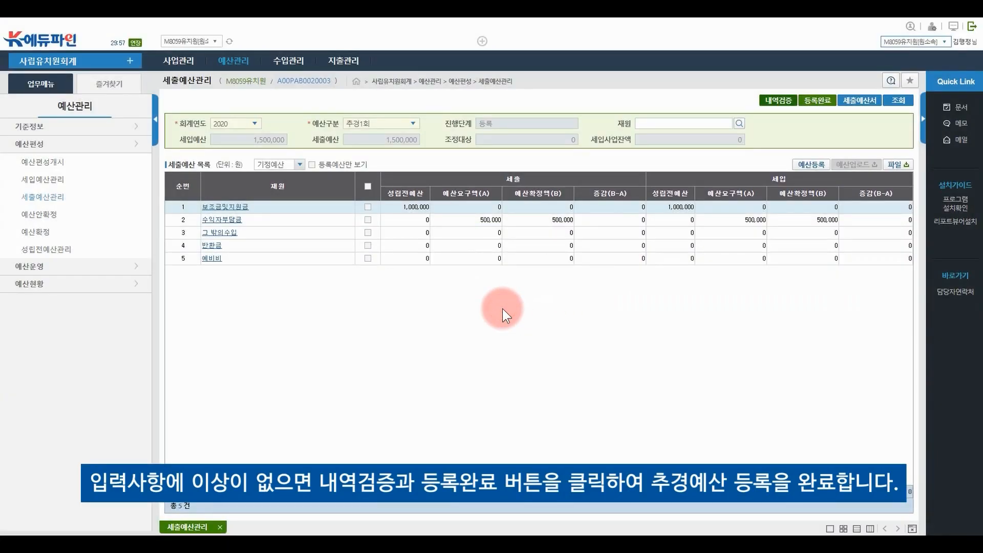
click(819, 105)
click(482, 314)
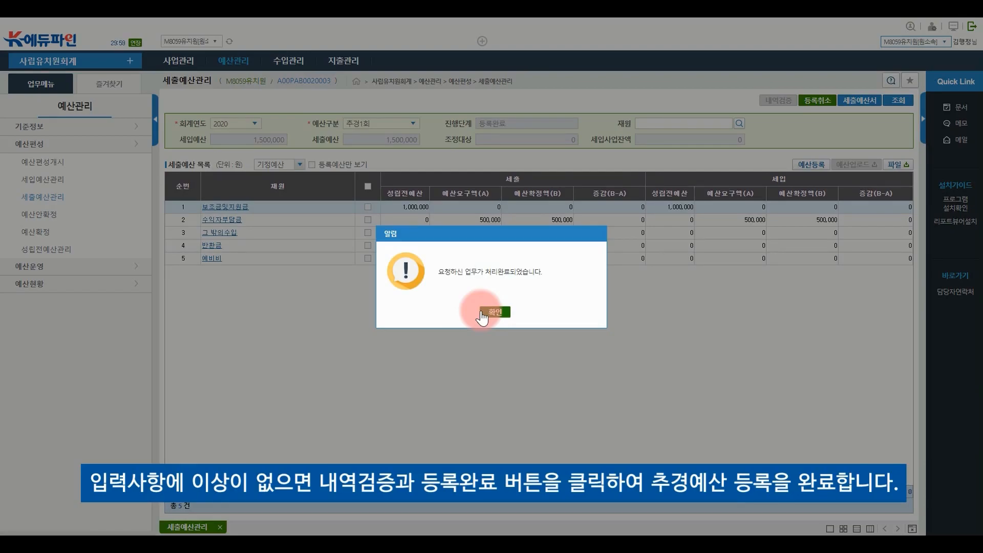
click(481, 313)
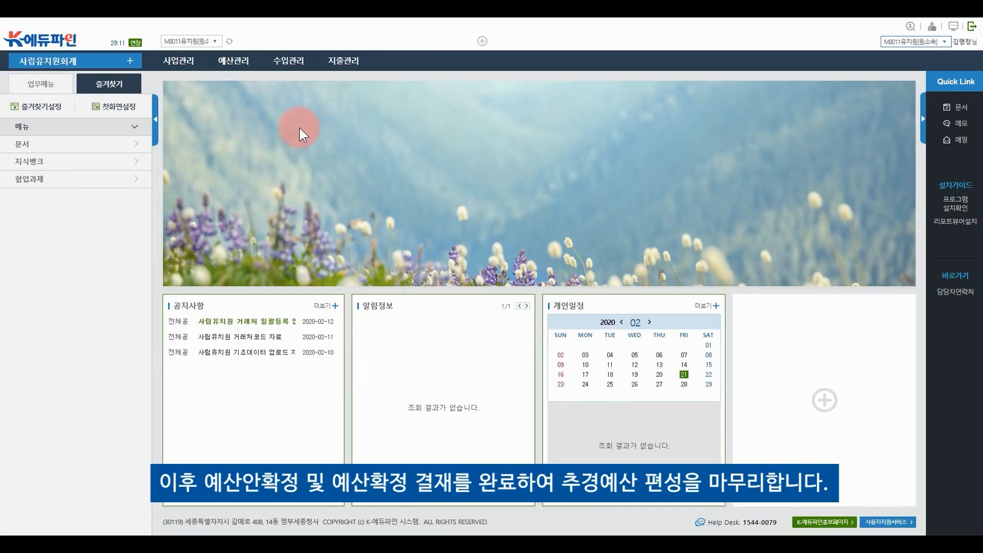
Open the 수입관리 menu to show the 기준정보 options, including 학년반정보관리
click(237, 68)
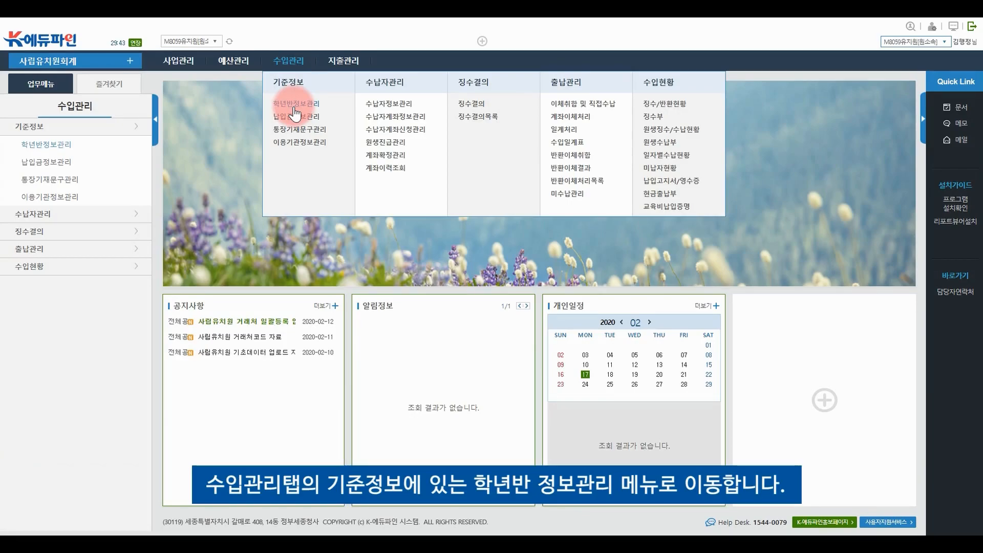
Open the 2020 학년반정보관리 page and its 학년명 추가 dialog
click(295, 109)
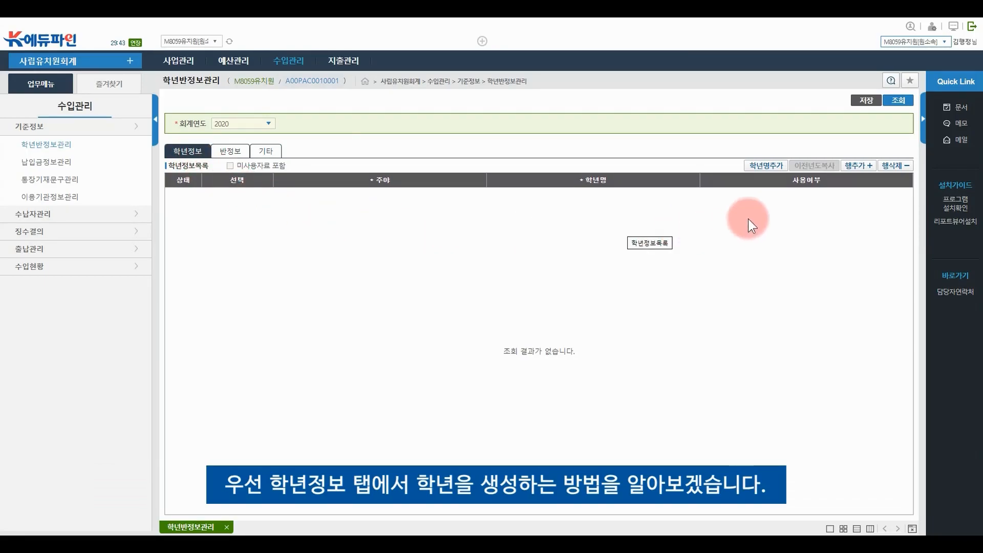
click(766, 165)
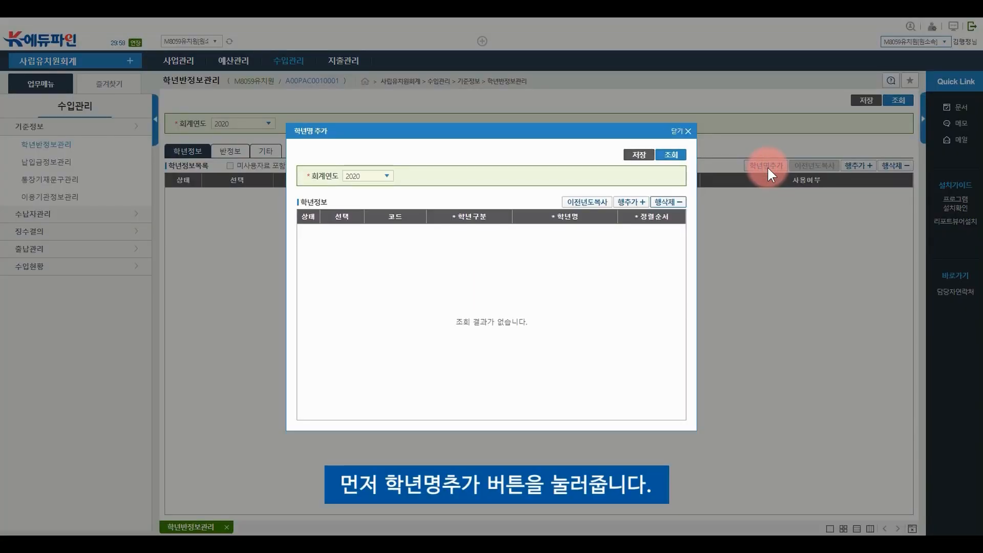
Add and save grade 만3세 with category 유치원 만3세
click(630, 202)
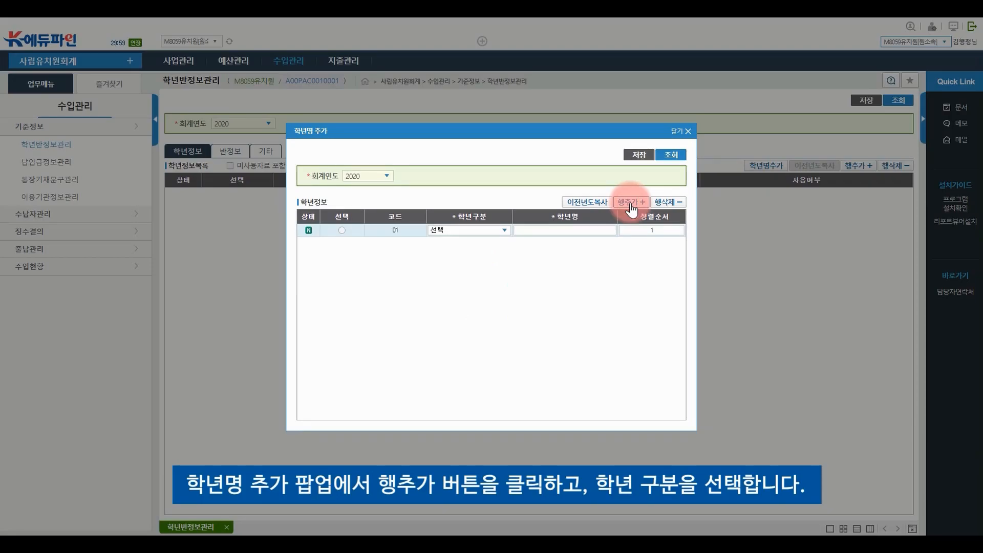
click(465, 234)
click(491, 256)
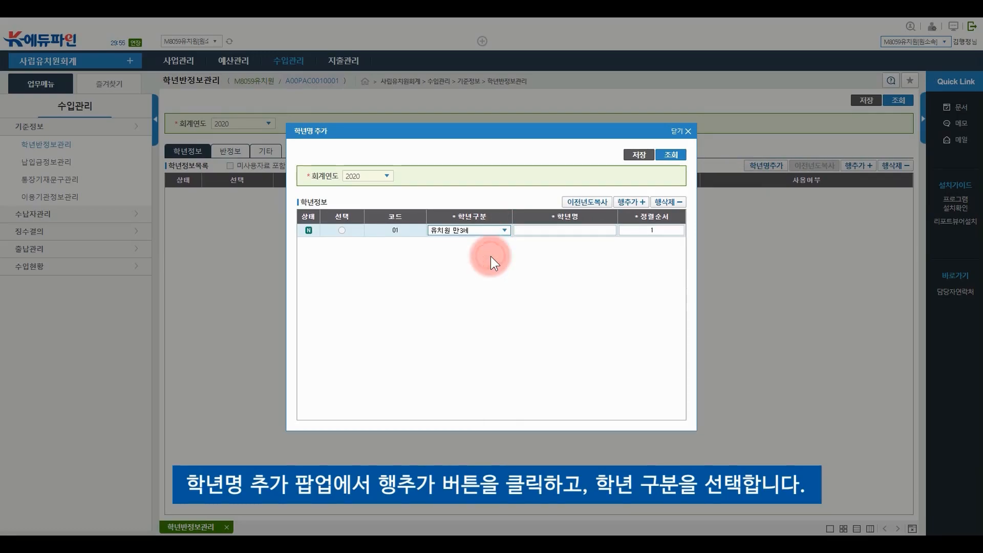
click(552, 230)
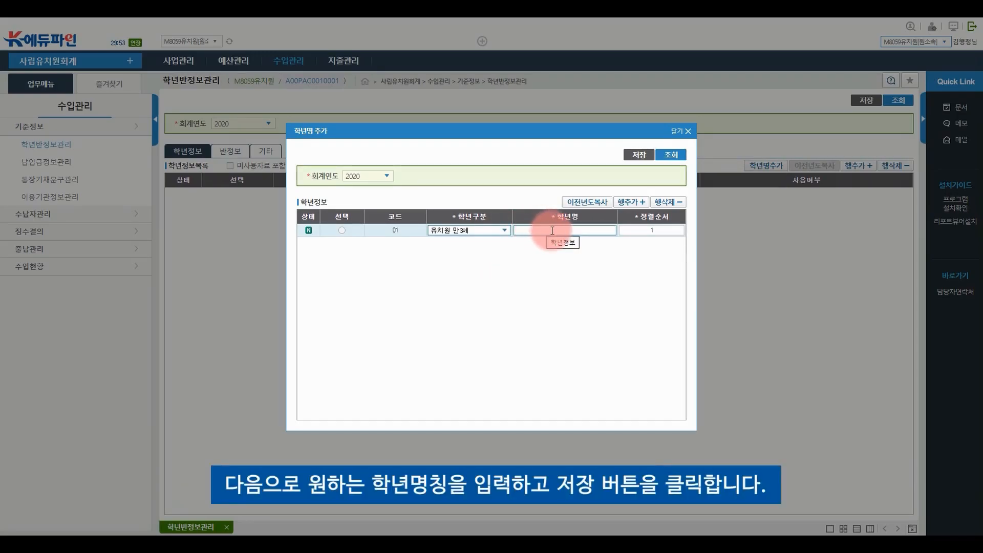
text(만3세)
key(Return)
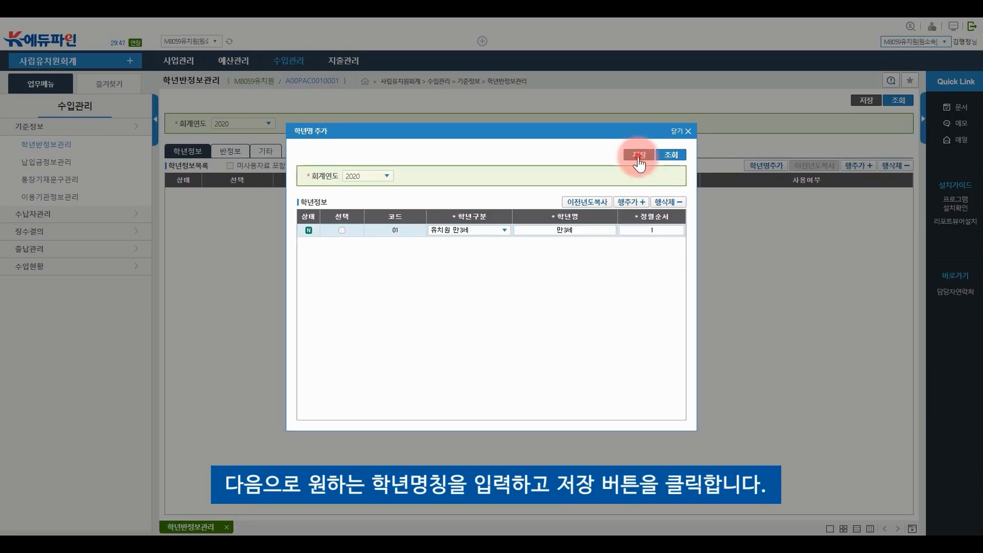
click(638, 155)
click(480, 312)
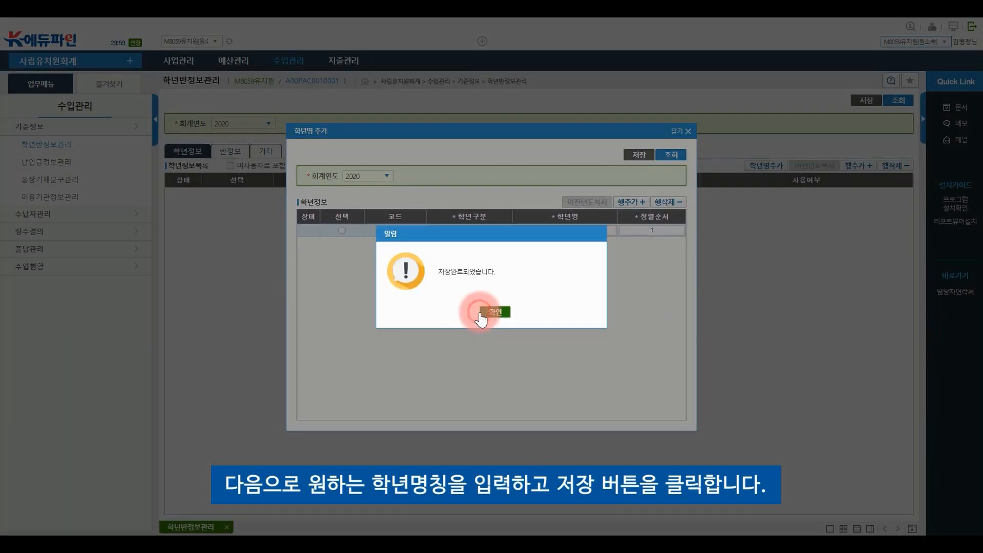
click(480, 313)
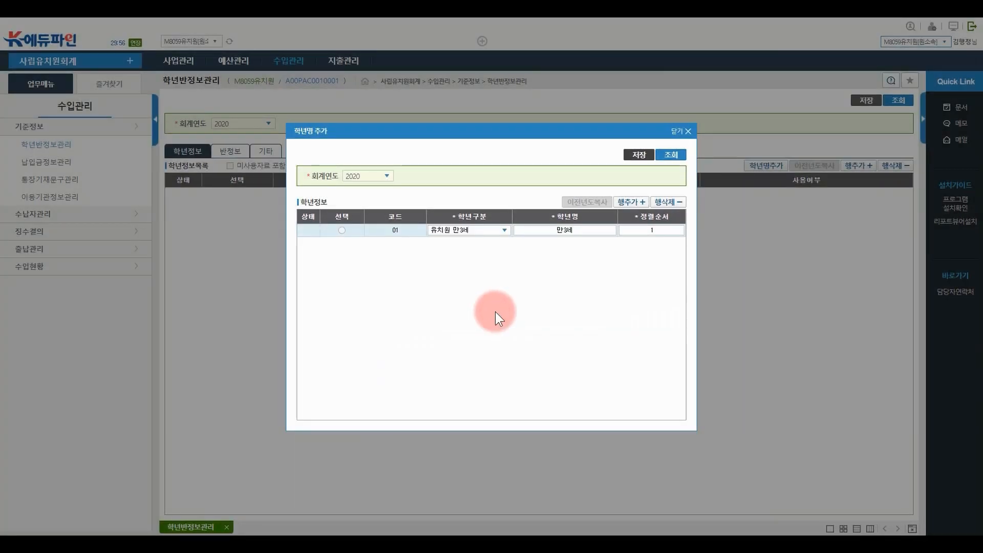
Add three grade rows with categories 유치원 만4세, 만5세 and 만6세
click(629, 202)
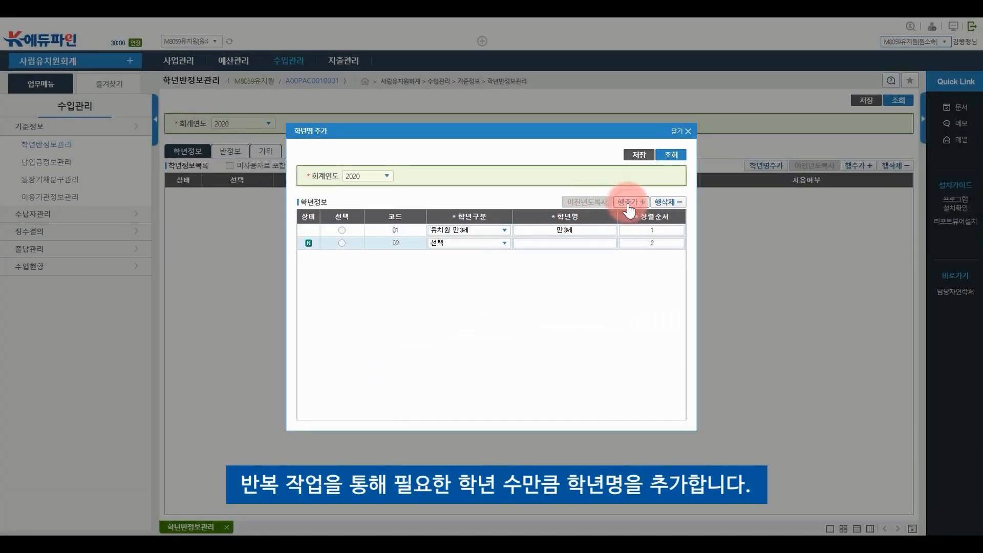
click(628, 203)
click(628, 205)
click(502, 244)
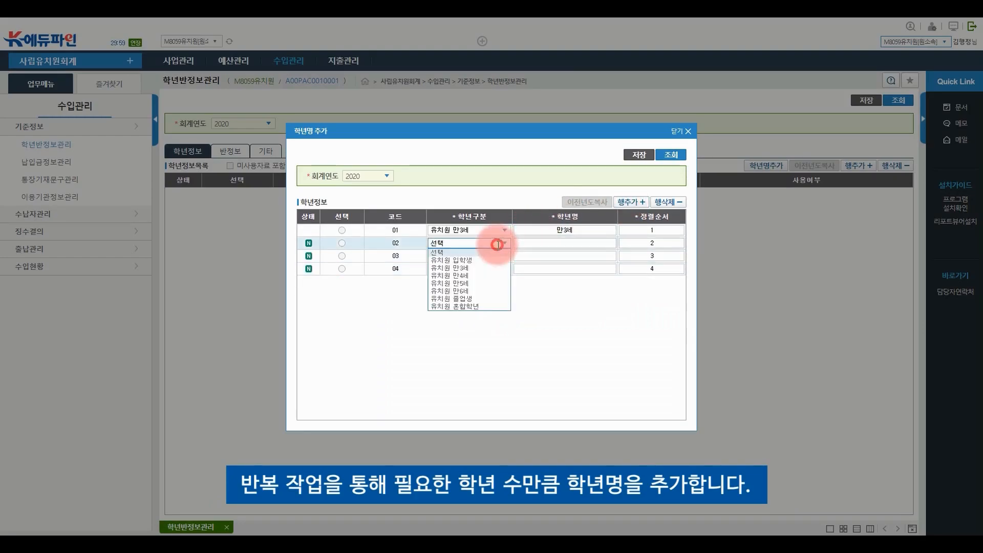
click(462, 275)
click(472, 256)
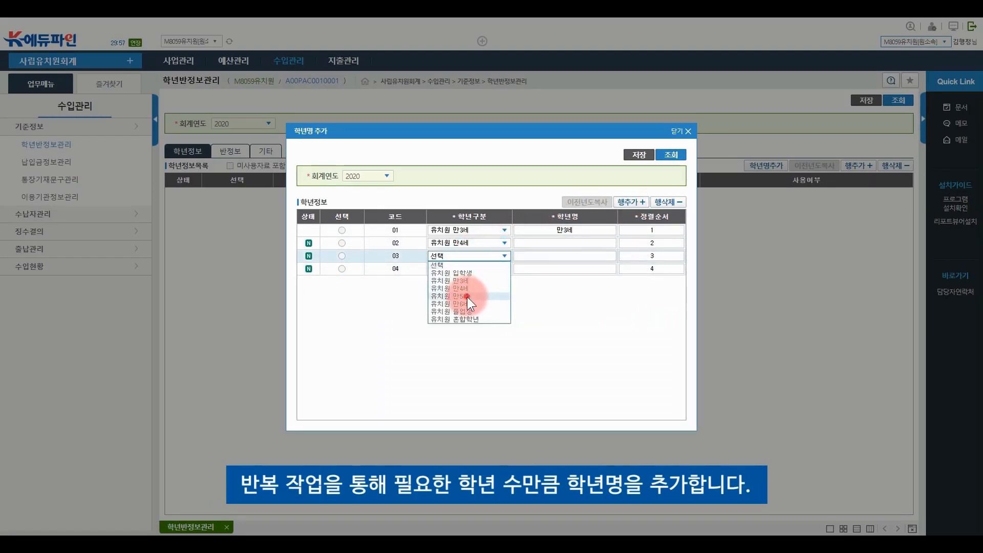
click(467, 297)
click(476, 269)
click(474, 313)
Name those rows 만4세, 만5세 and 만6세 and save them
click(530, 244)
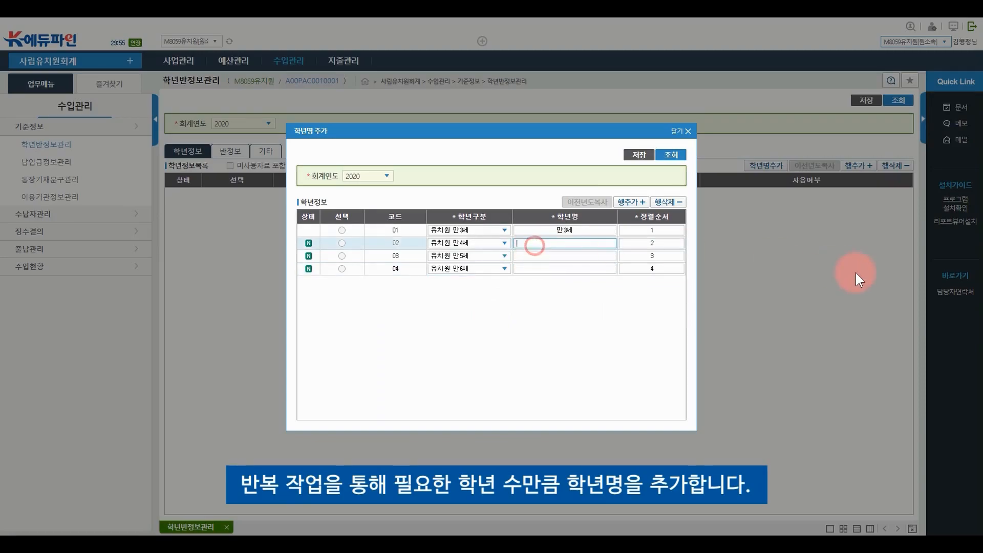
text(만4세)
key(Return)
text(만5세)
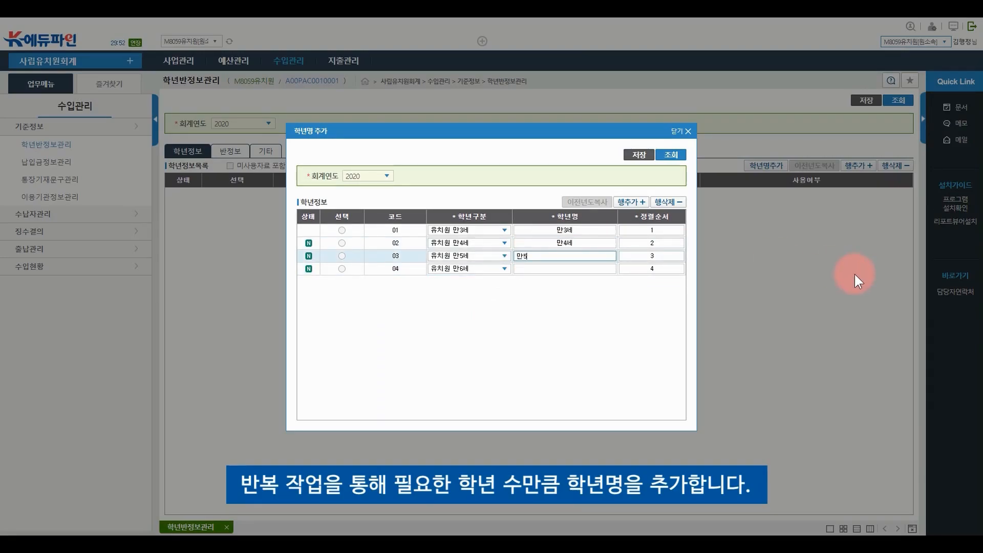
key(Return)
text(만6세)
key(Return)
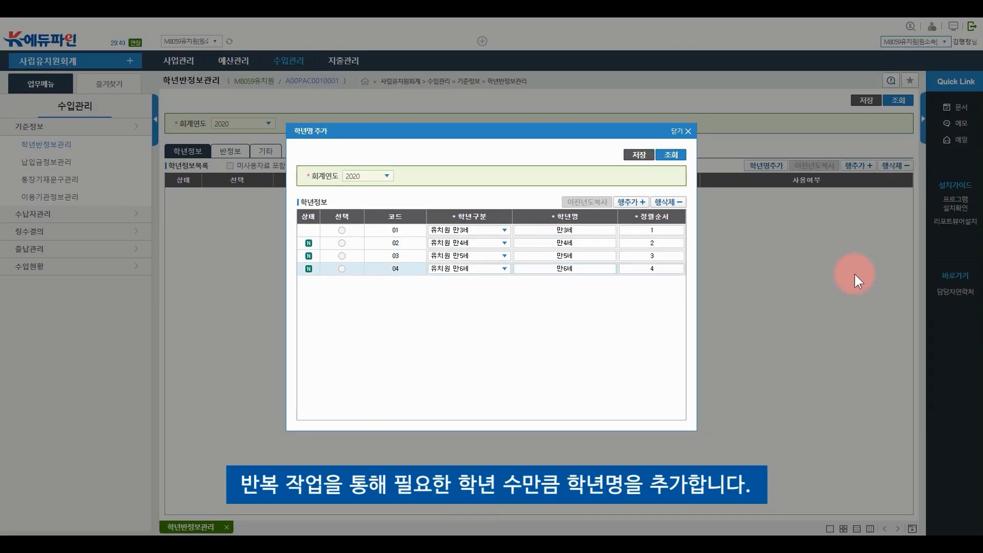
click(639, 154)
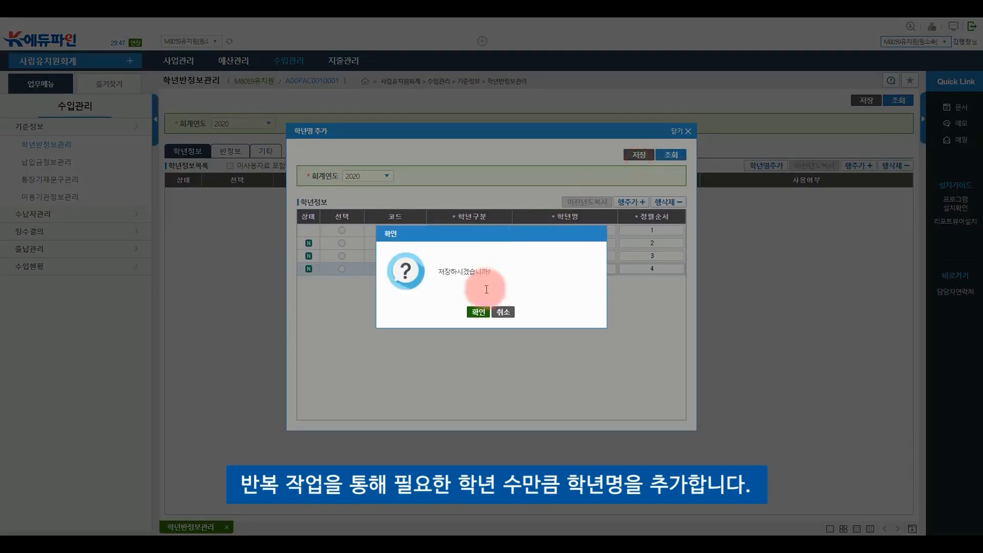
click(477, 313)
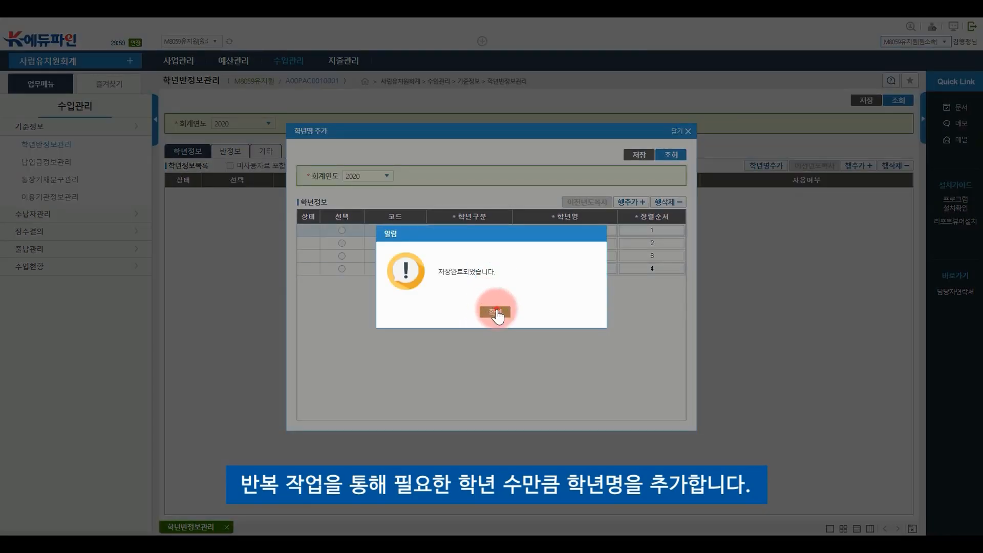
click(496, 311)
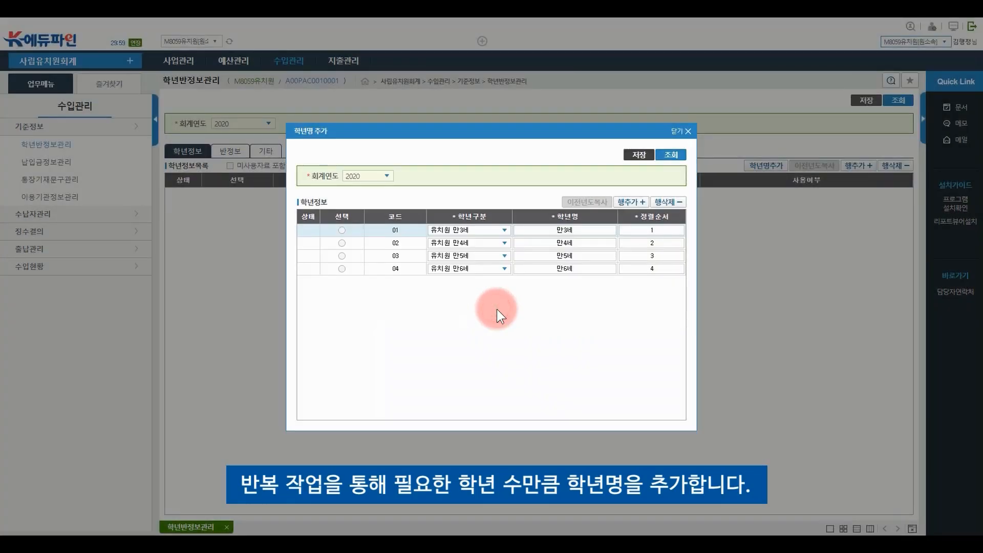
Close the grade-name dialog and save four 주간 grade rows, 만3세 to 만6세, in 학년정보목록
click(685, 135)
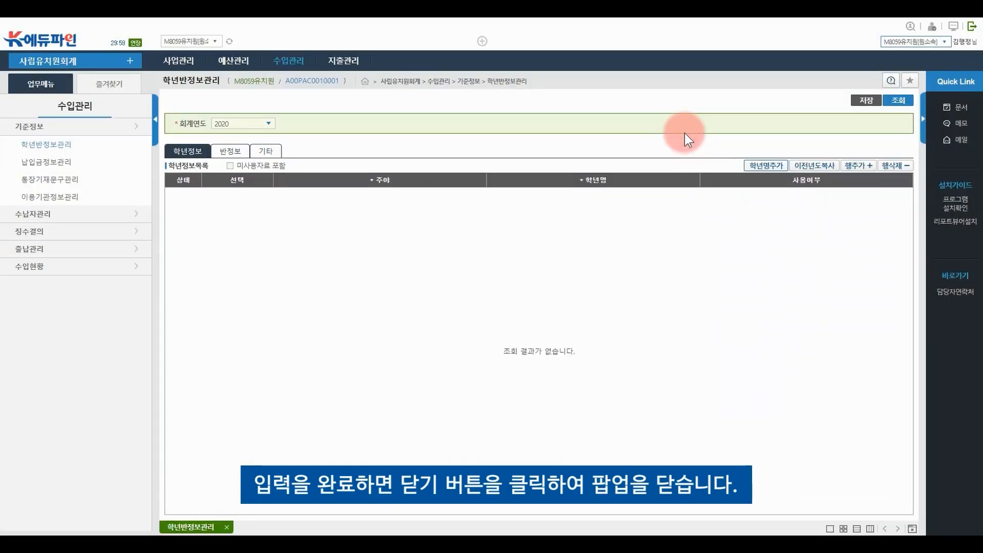
click(854, 169)
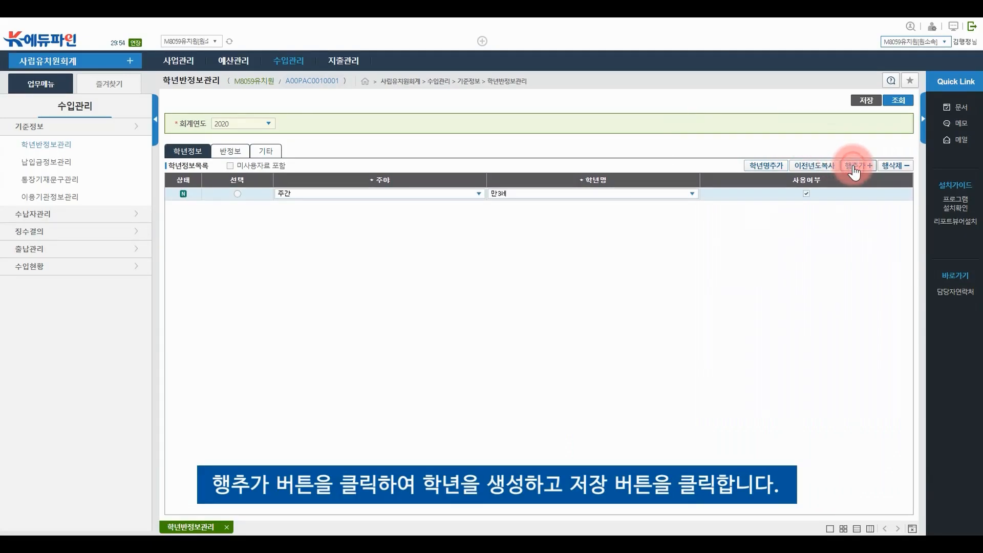
click(854, 169)
click(854, 169)
click(854, 169)
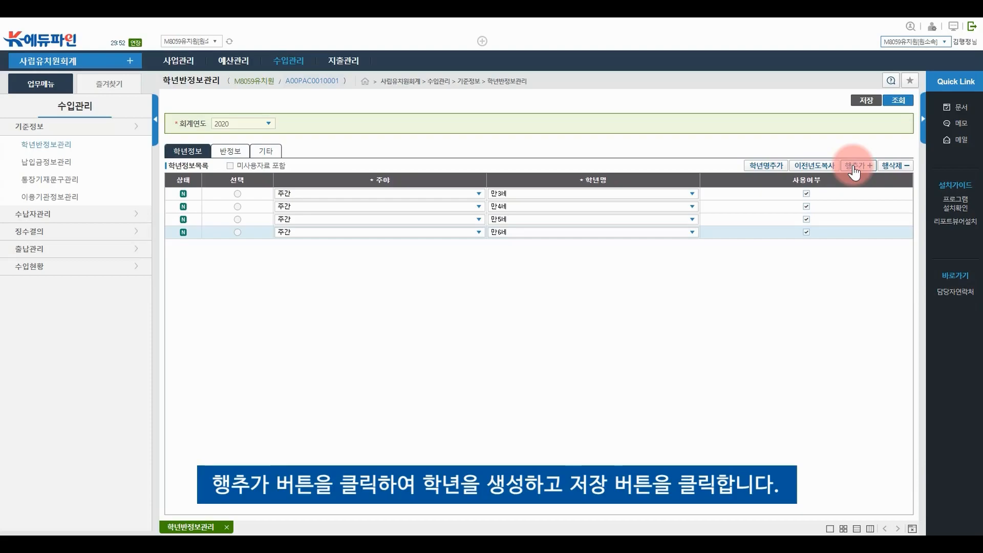
click(859, 103)
click(865, 101)
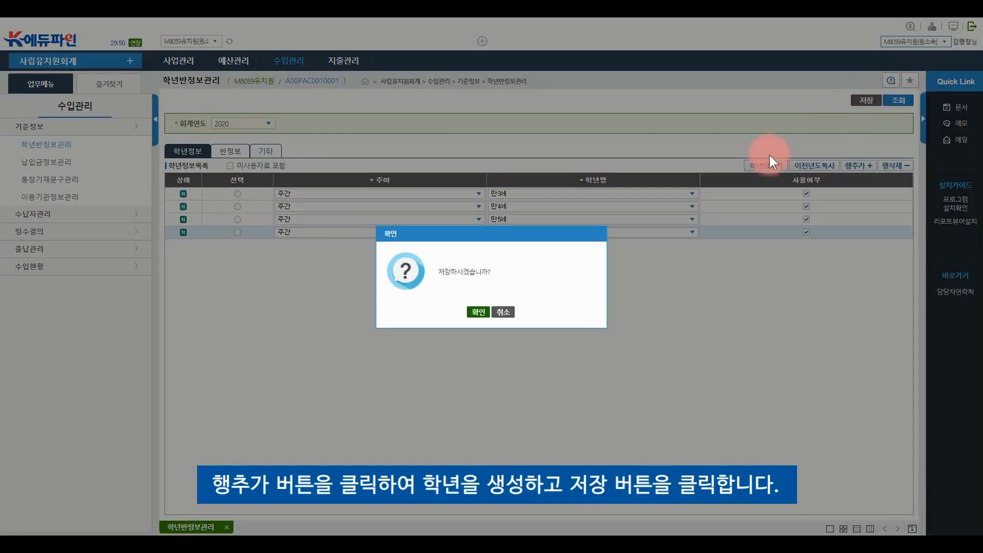
click(475, 313)
click(494, 311)
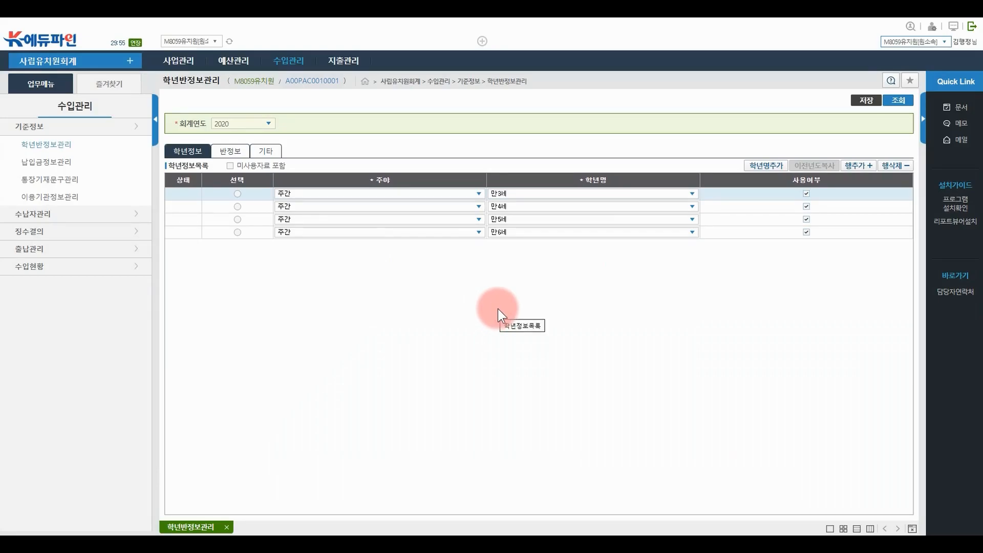
On the 반정보 view, open 반명추가 and add four blank class rows
click(230, 153)
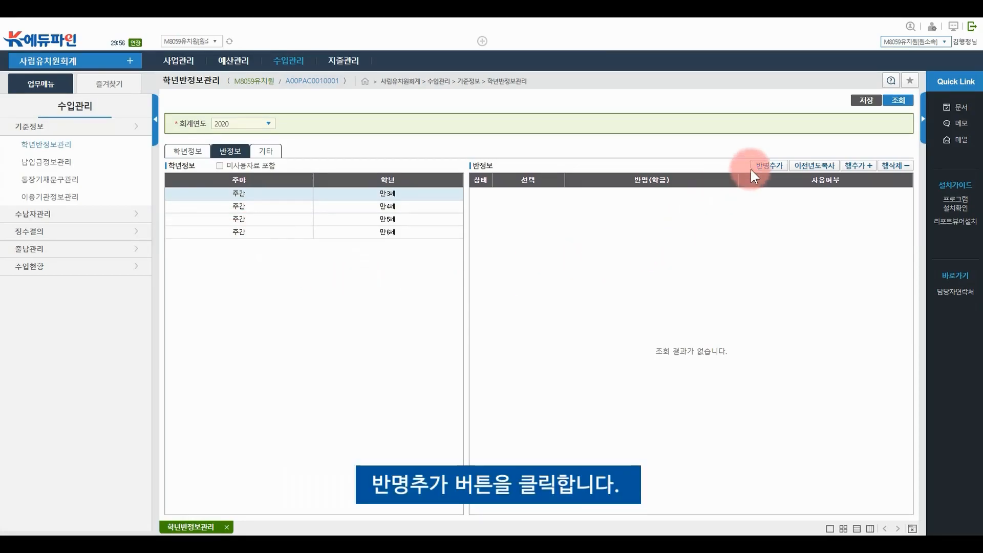
click(768, 166)
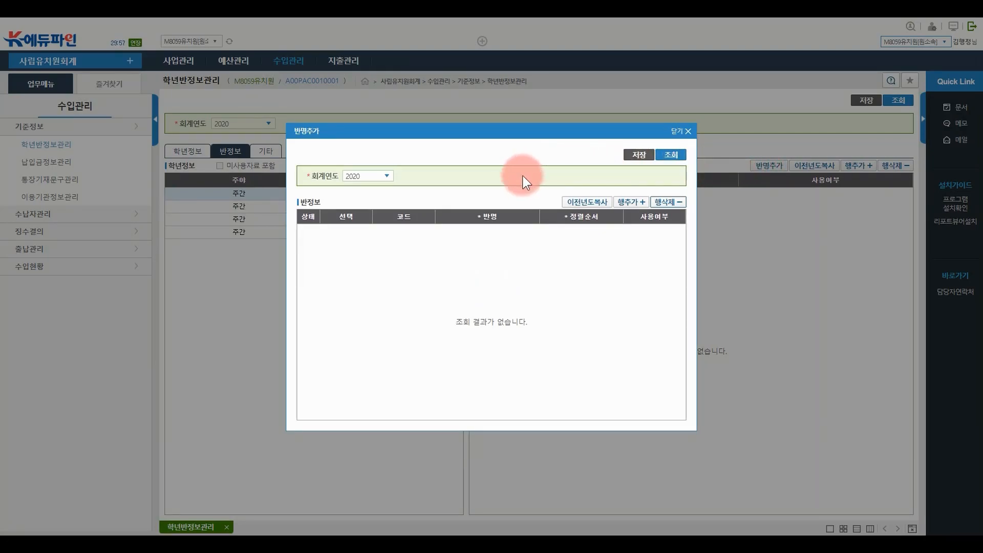
click(630, 203)
click(630, 203)
click(630, 203)
click(630, 203)
Save class names 햇님반, 달님반, 별님반 and 꽃님반, then close the popup
text(햇님반)
key(Return)
text(ㄷ)
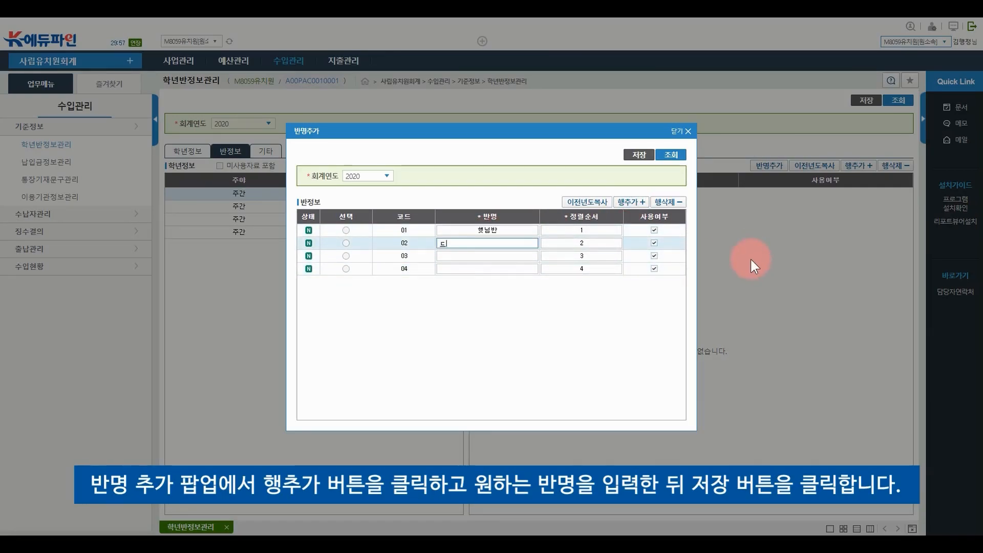
text(님반)
key(Return)
text(별님반)
key(Return)
text(꽃님반)
key(Return)
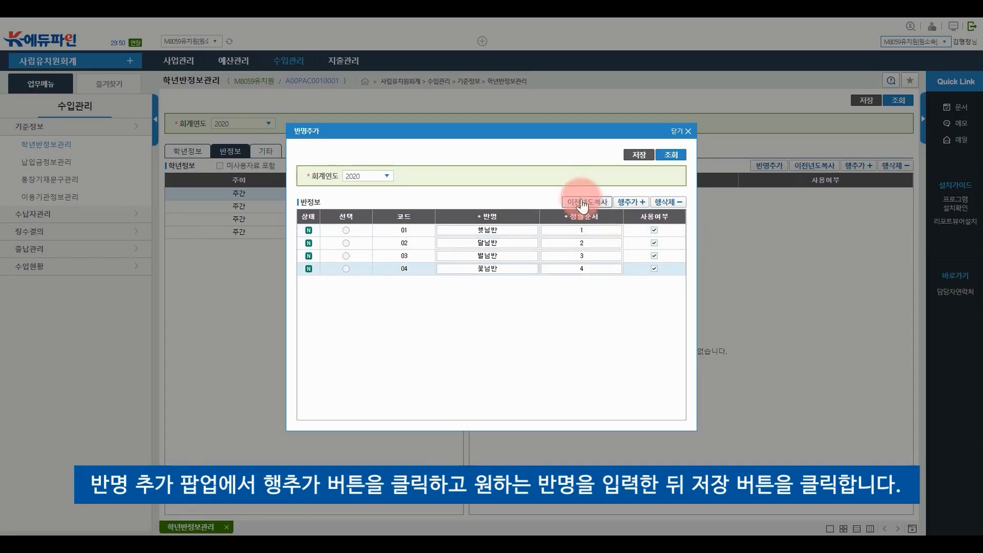
click(636, 156)
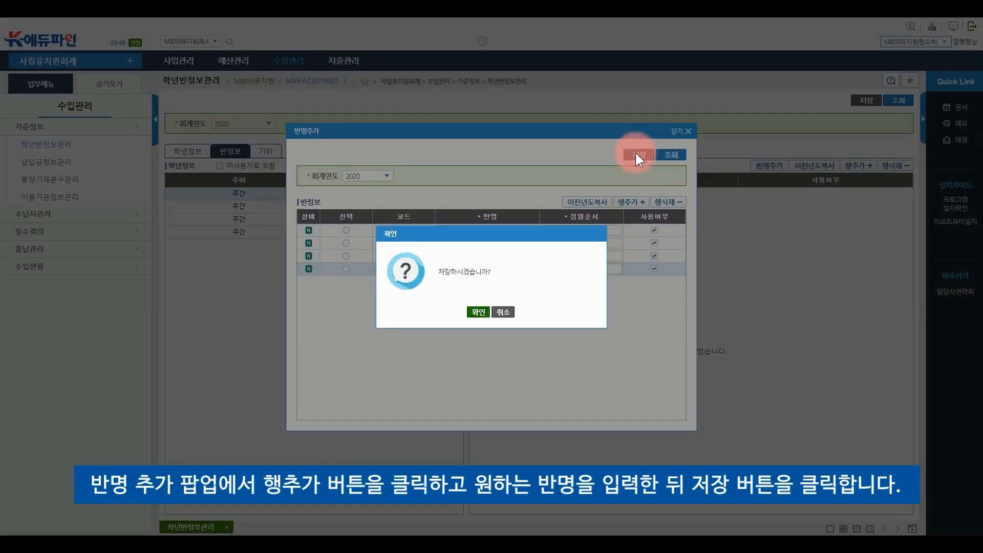
click(472, 317)
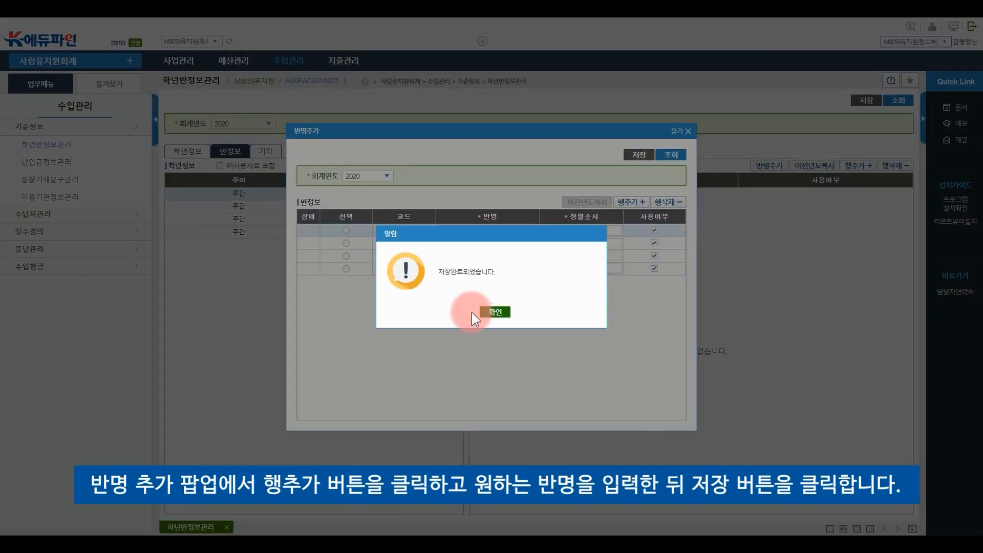
click(492, 310)
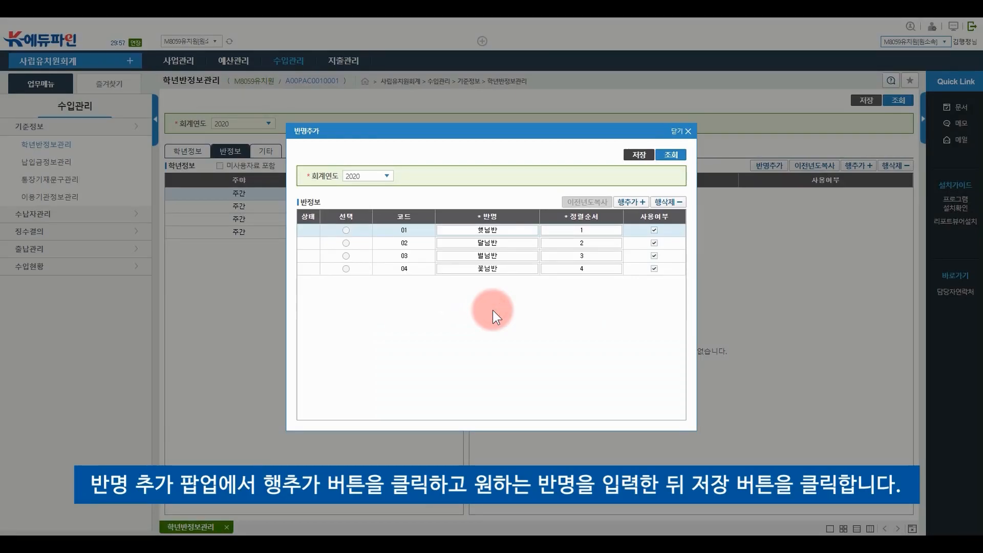
click(688, 131)
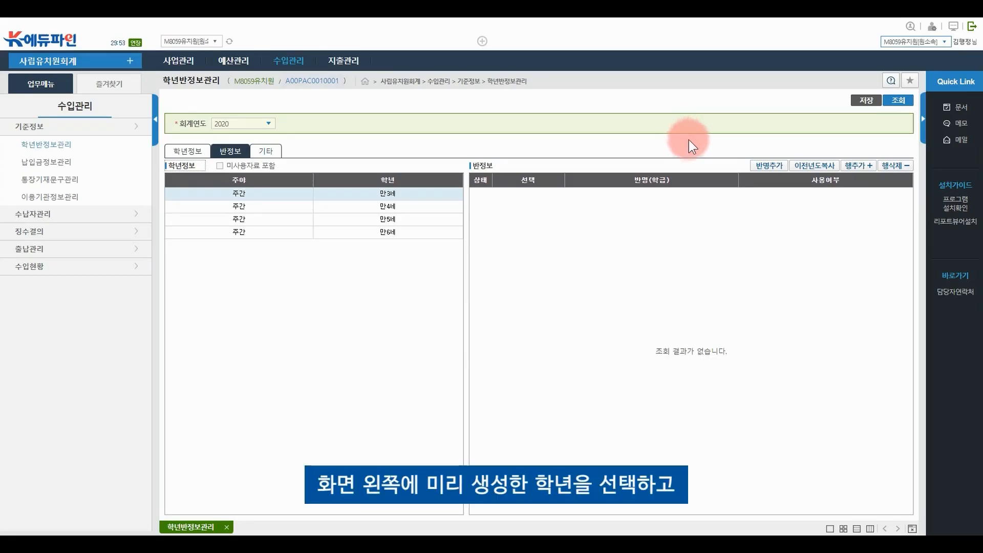
Add and save four classes, 햇님반 to 꽃님반, under grade 만3세
click(424, 194)
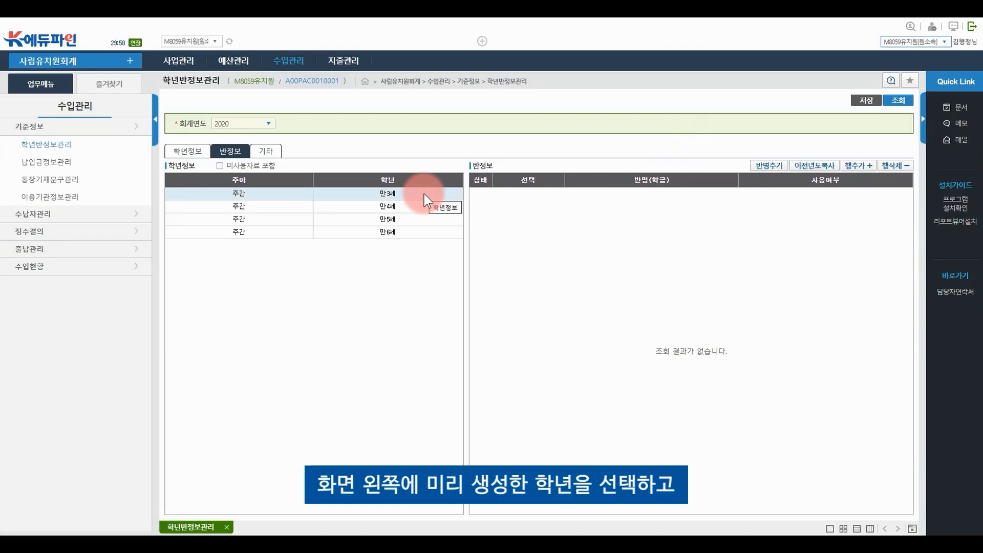
click(854, 166)
click(854, 166)
click(854, 166)
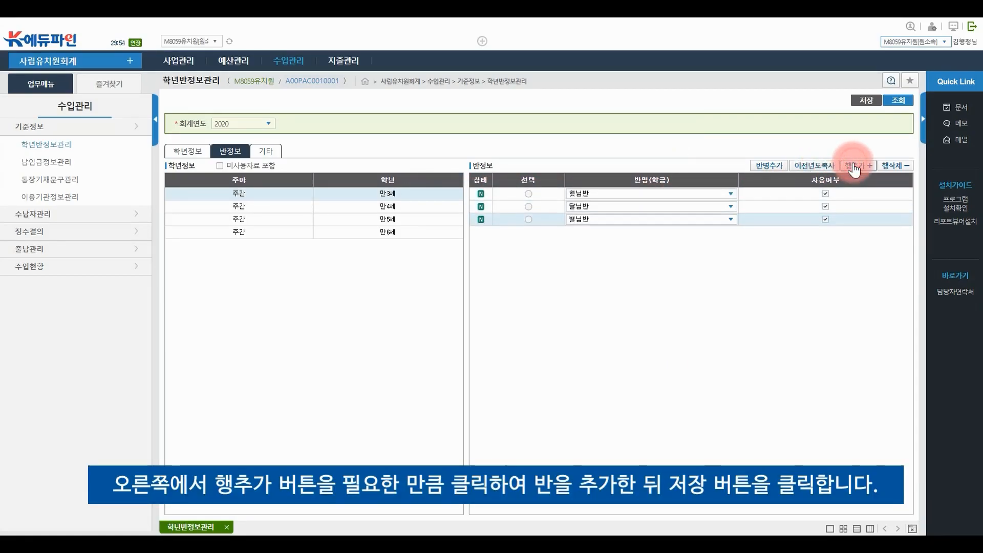
click(854, 166)
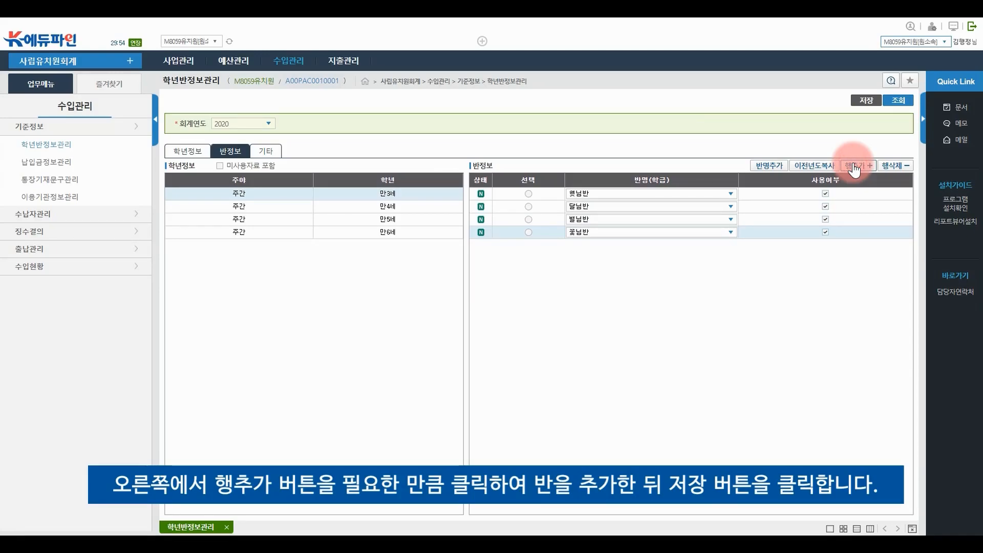
click(867, 100)
click(484, 306)
click(489, 310)
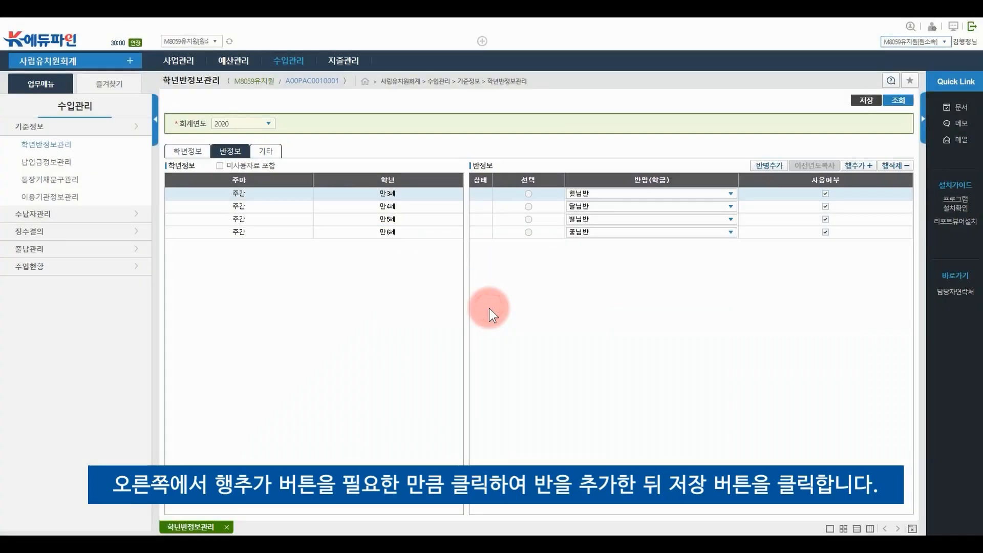
Add and save the same four classes under grades 만4세 and 만5세
click(432, 207)
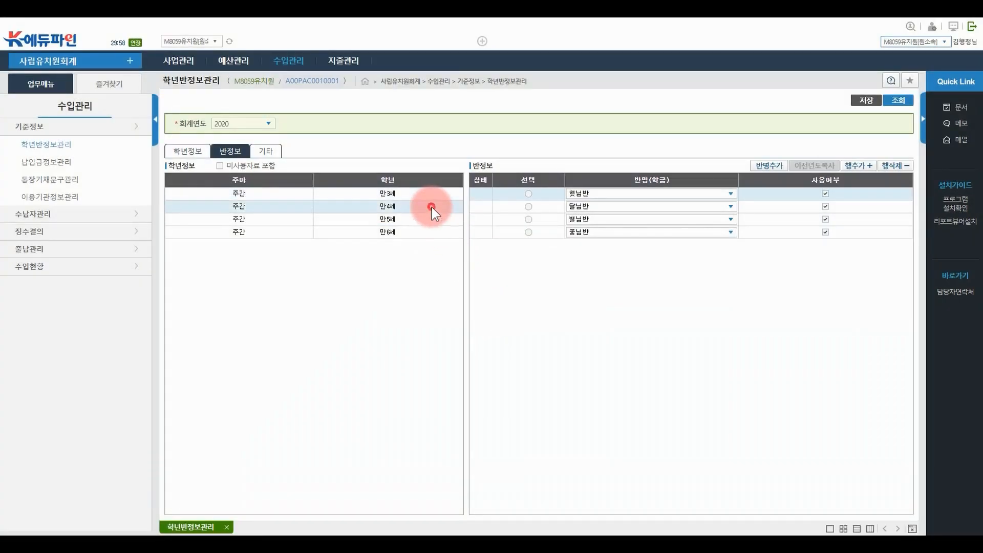
click(860, 165)
click(867, 100)
click(475, 310)
click(496, 309)
click(439, 218)
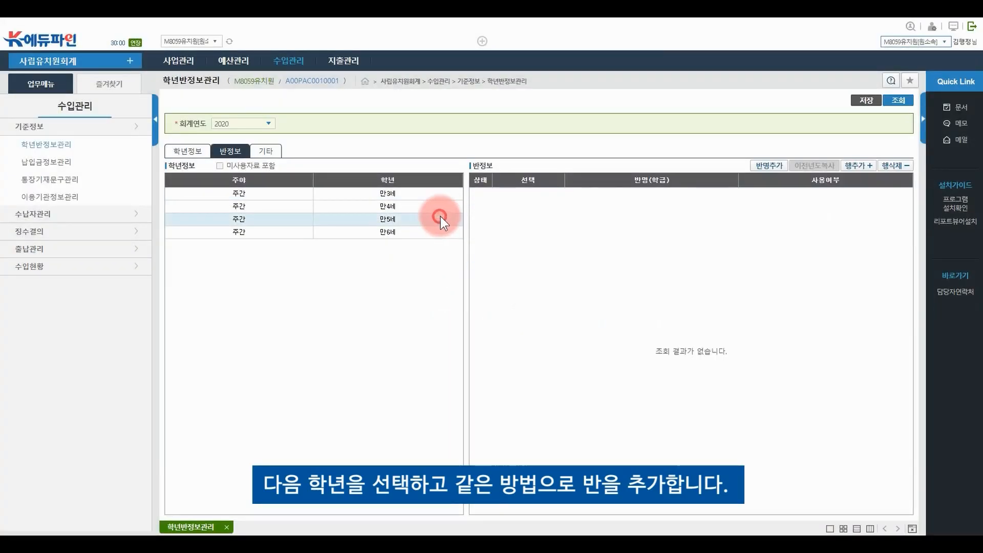
click(860, 165)
click(867, 97)
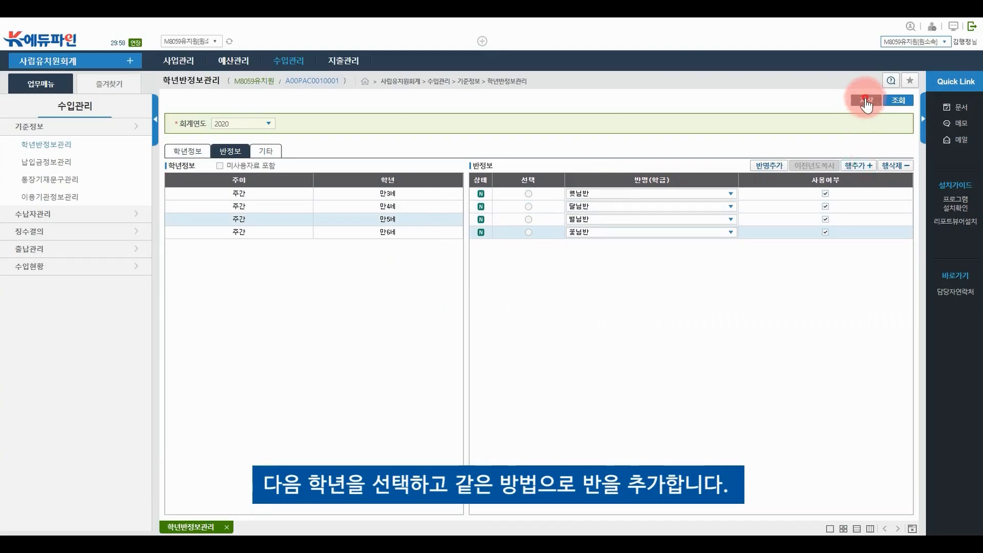
click(484, 307)
click(495, 312)
Add and save the four classes under grade 만6세
click(447, 232)
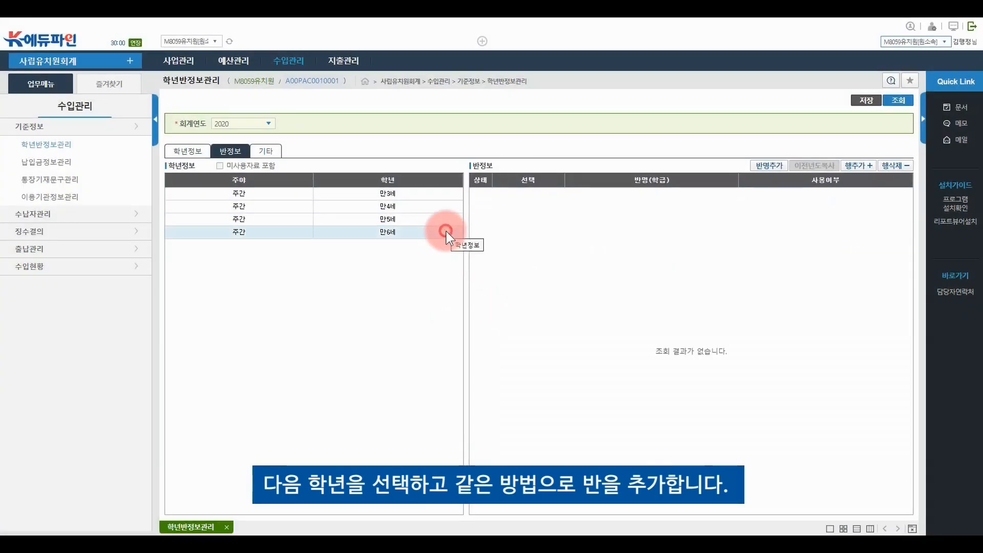
click(847, 167)
click(865, 99)
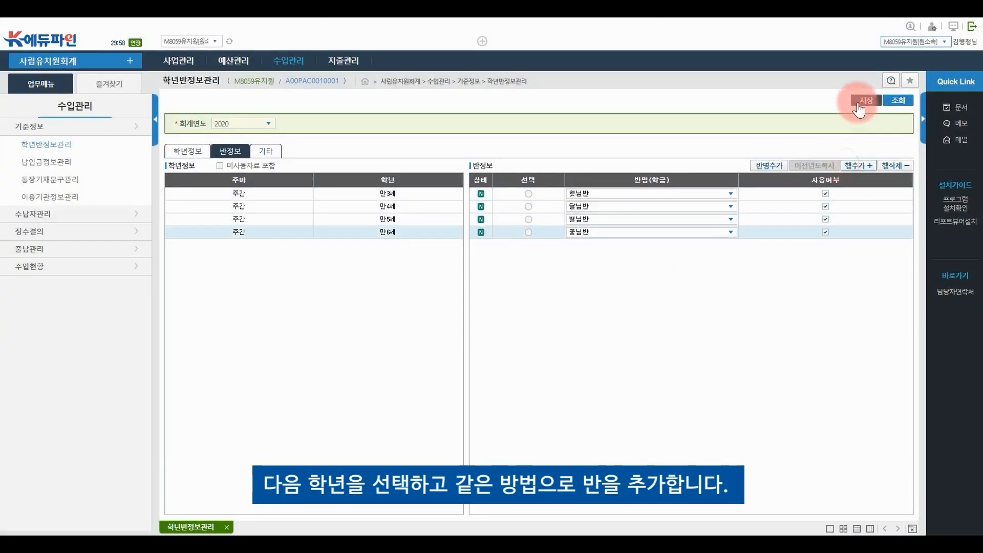
click(475, 312)
click(493, 307)
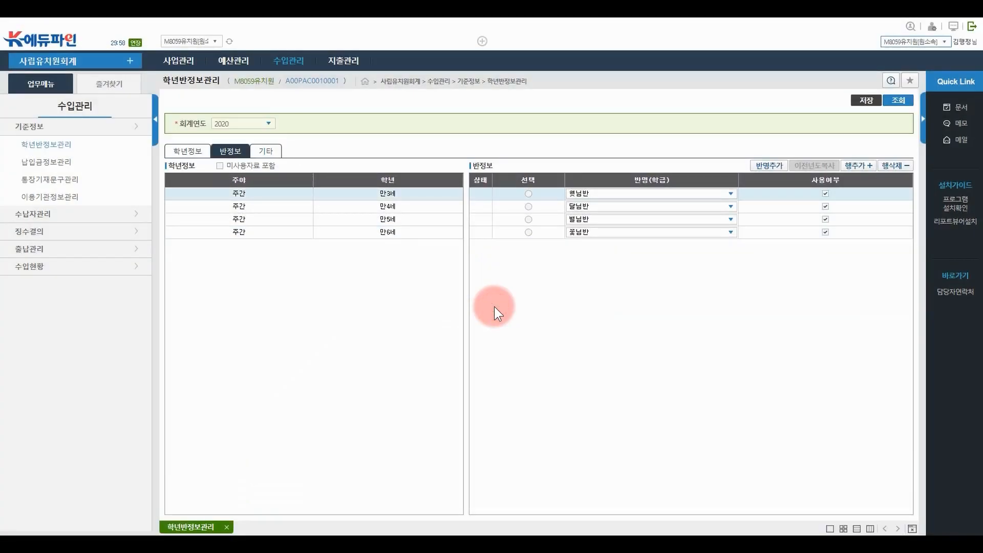
On the 기타 tab, save the group name 교직원 in 그룹명추가 and close the popup
click(266, 152)
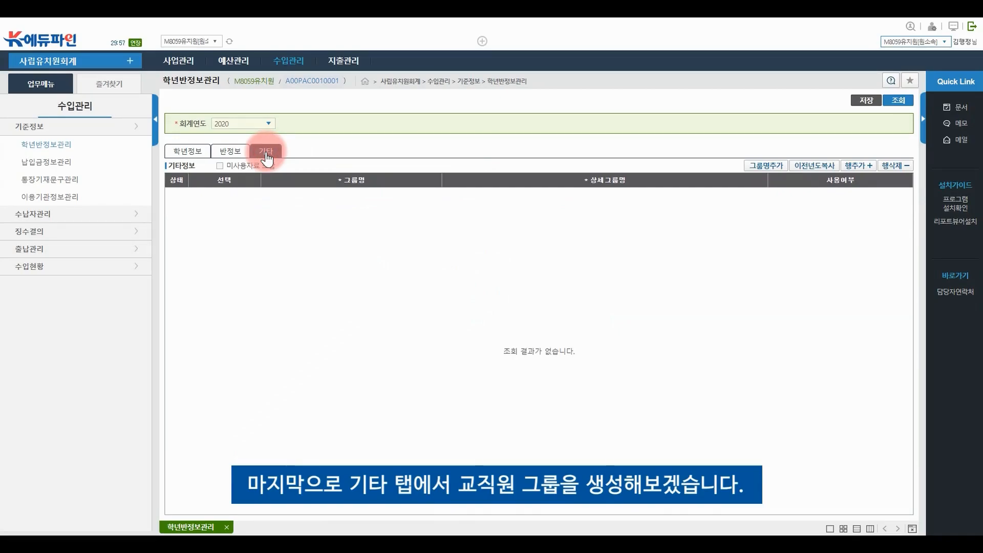
click(765, 166)
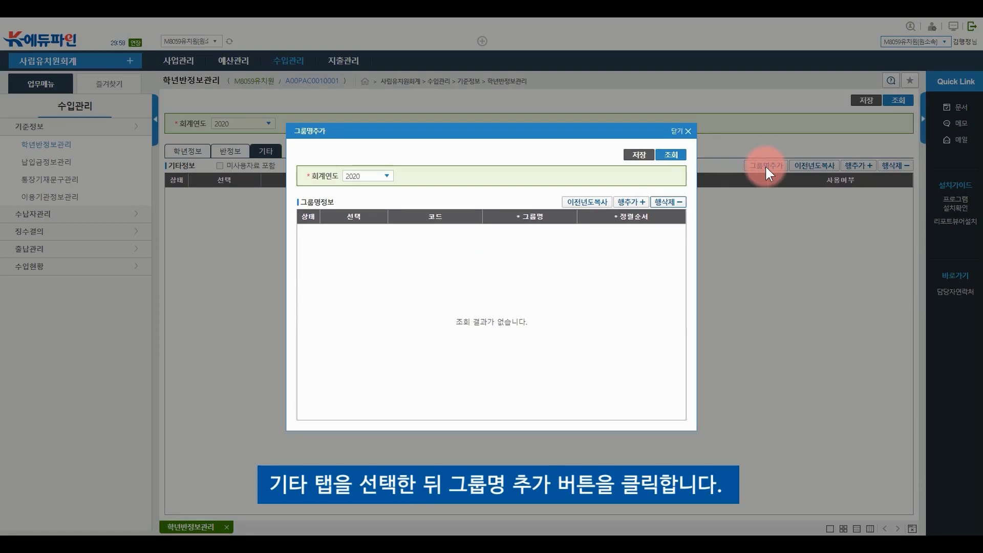
click(631, 203)
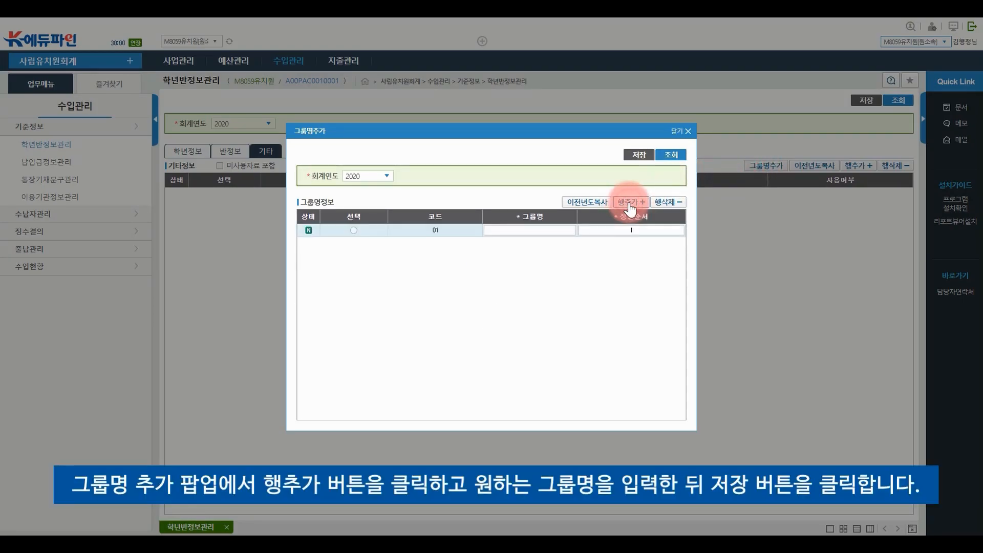
click(530, 230)
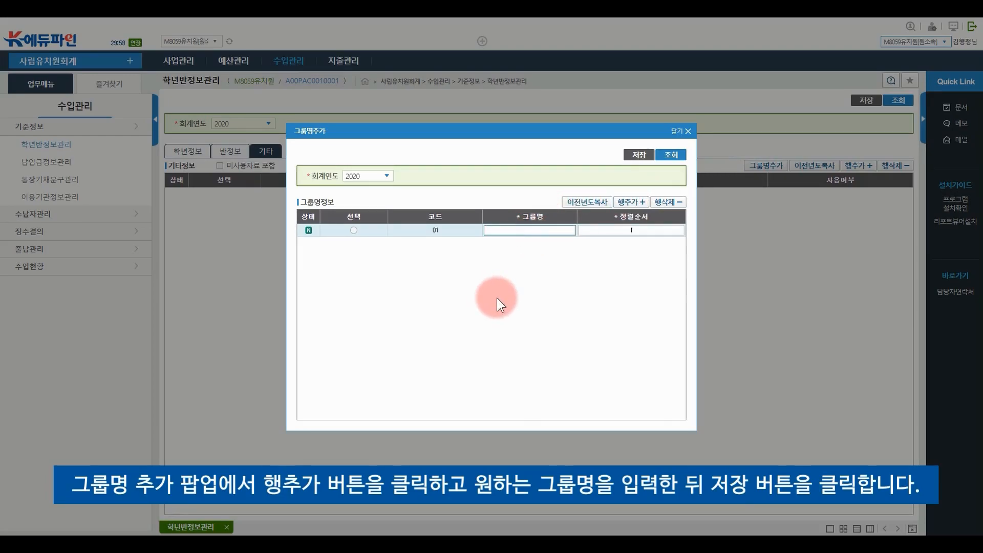
text(교직원)
key(Return)
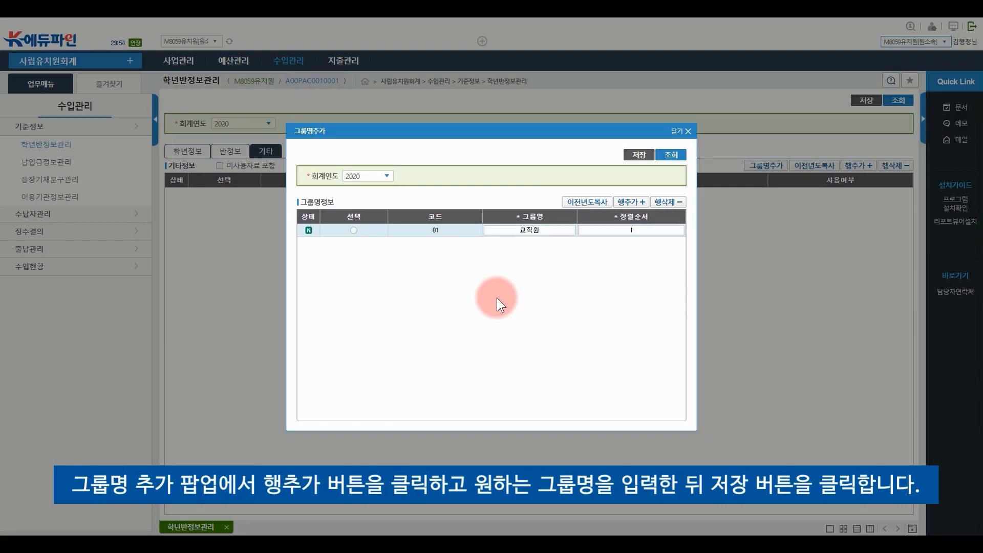
click(640, 154)
click(471, 317)
click(487, 313)
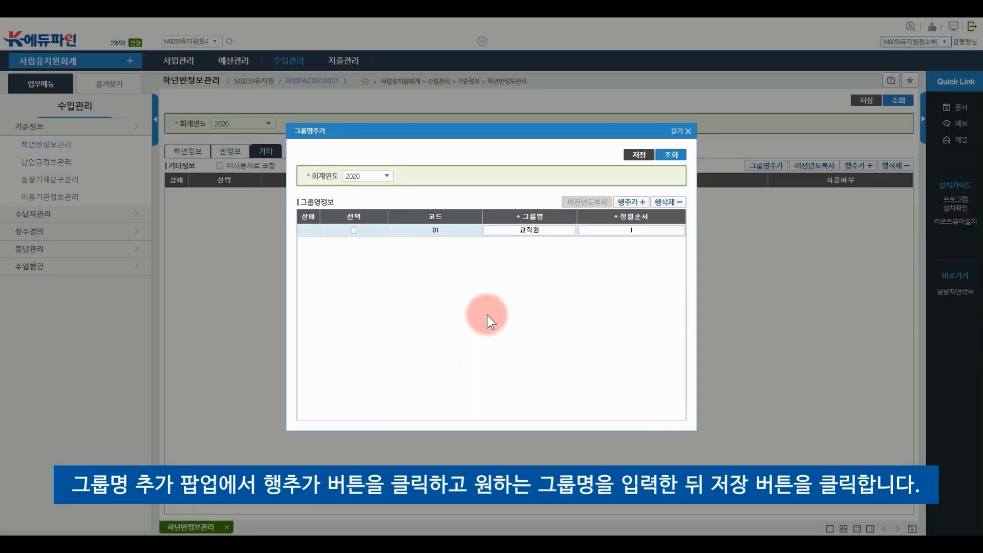
click(683, 158)
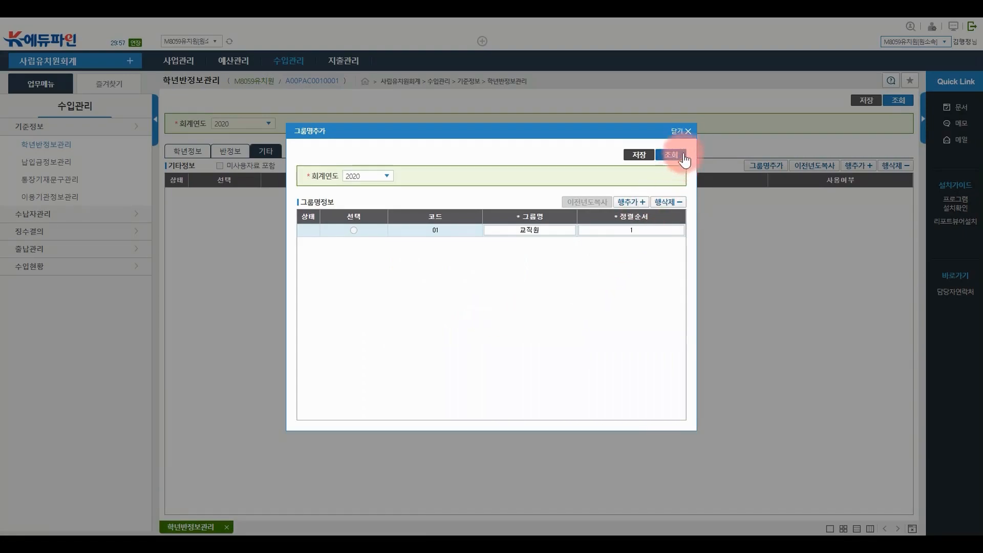
click(688, 131)
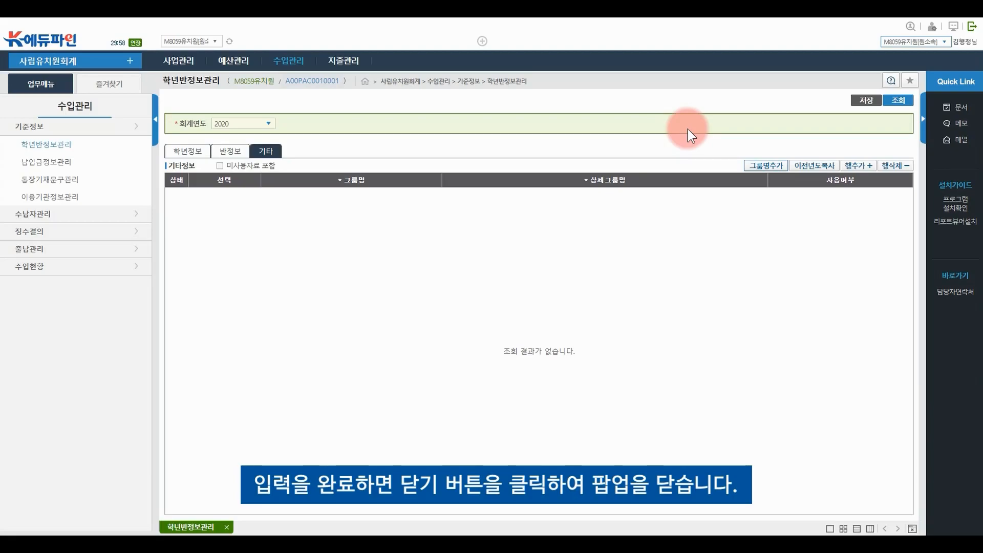
Add and save a 기타정보 row with group 교직원 and detail group name 교직원그룹
click(843, 166)
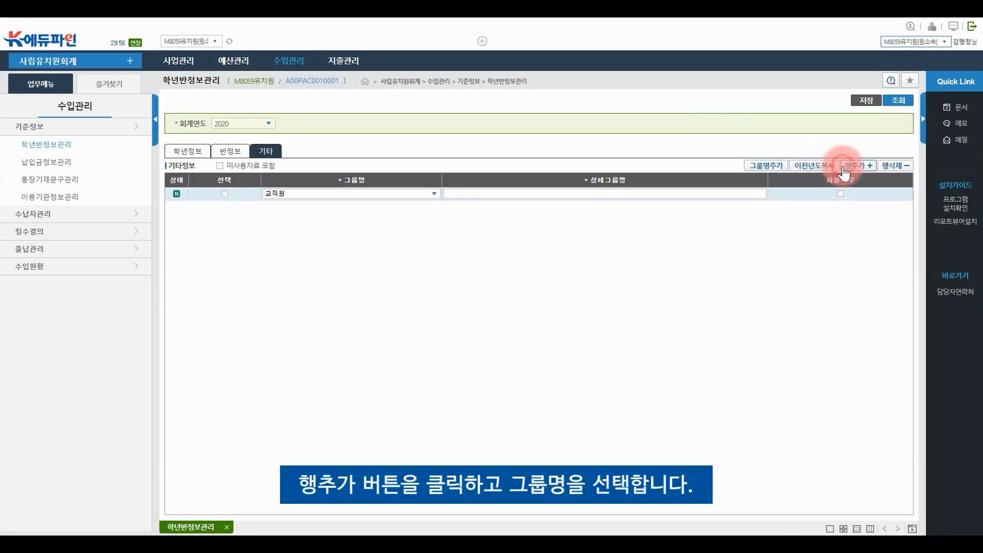
click(425, 198)
click(425, 202)
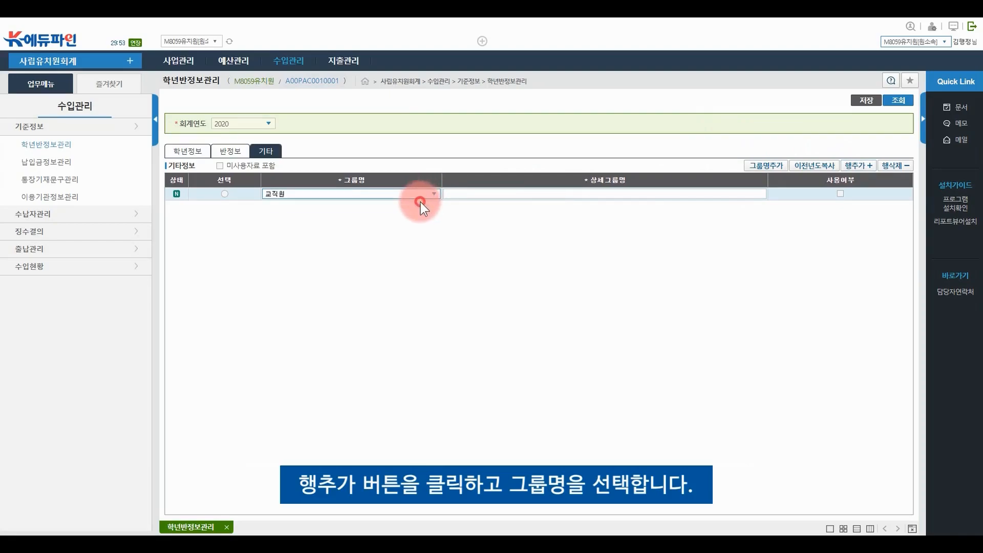
click(480, 197)
text(교직원그룹)
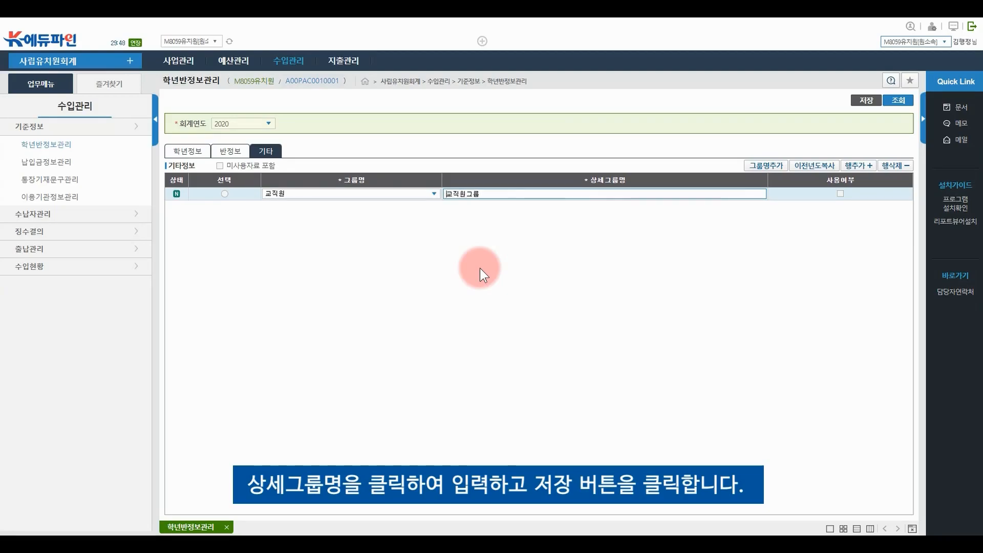
click(872, 101)
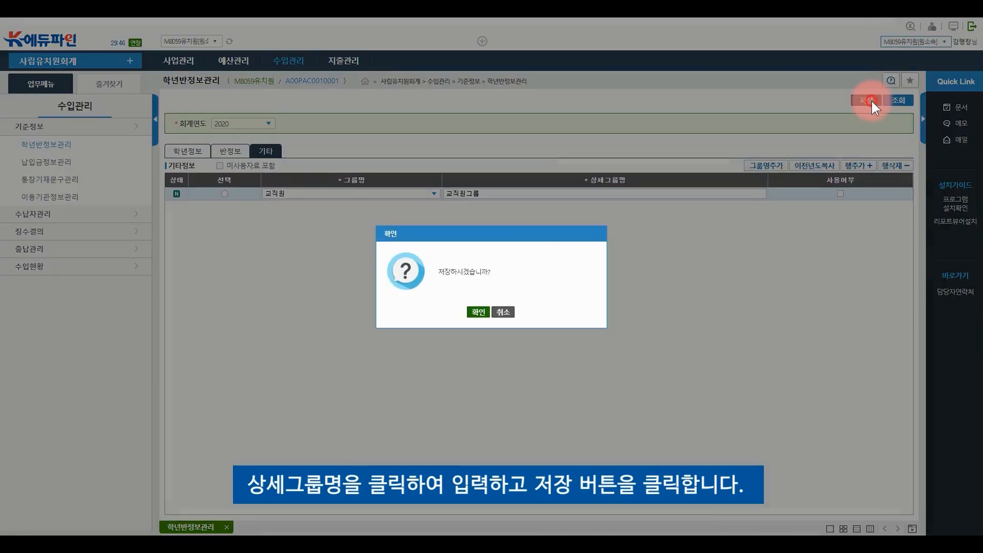
click(476, 311)
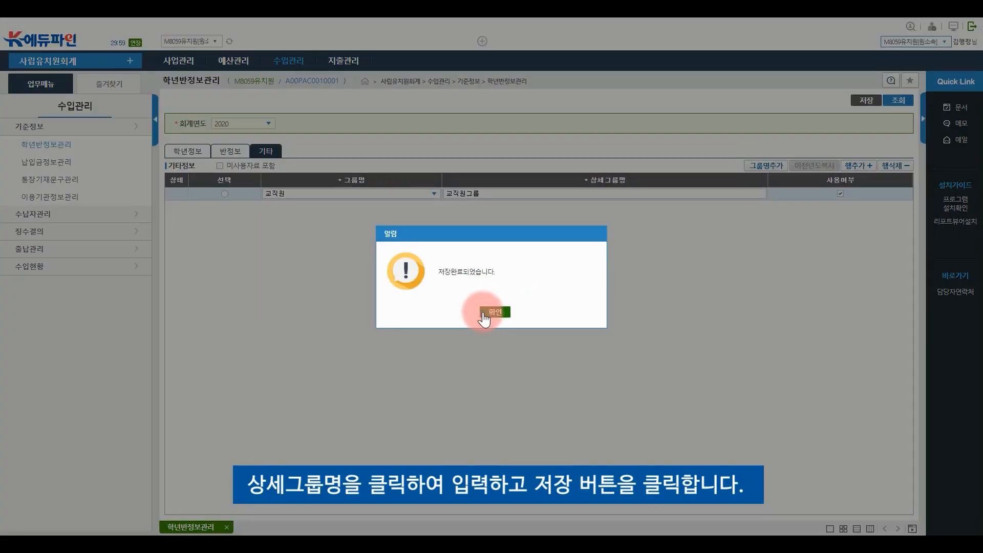
click(495, 313)
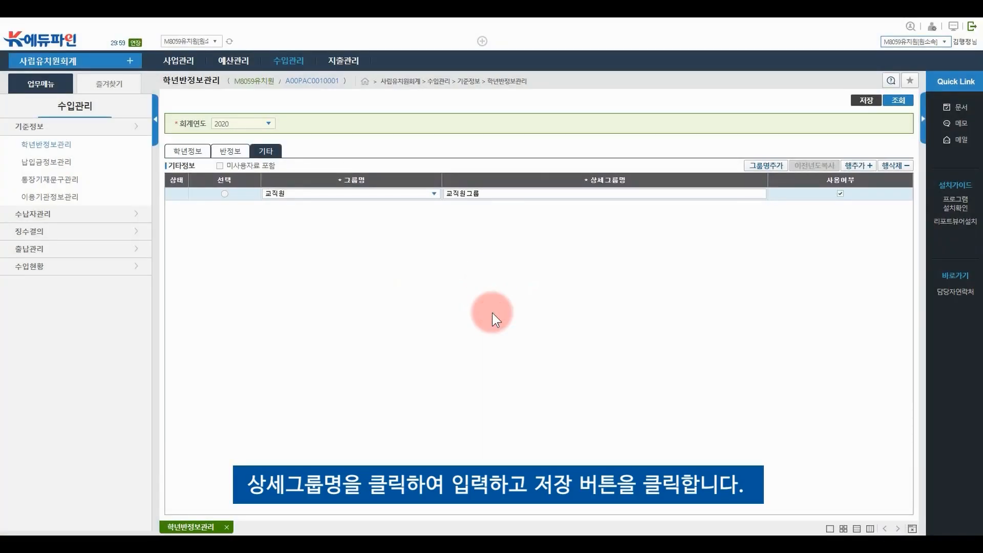
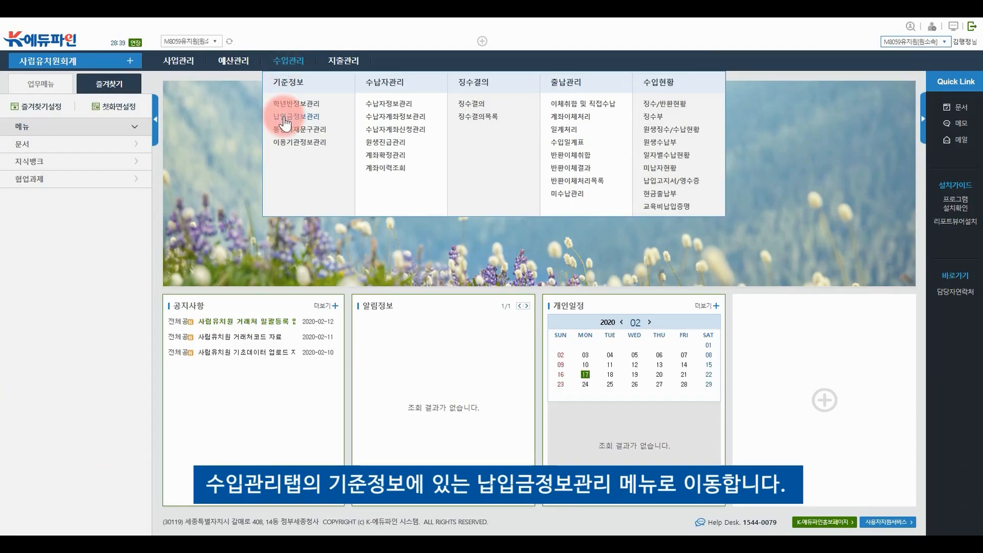
On 납입금정보관리, add a row named 입학금 and set its 납입금구분 to 입학금
click(284, 117)
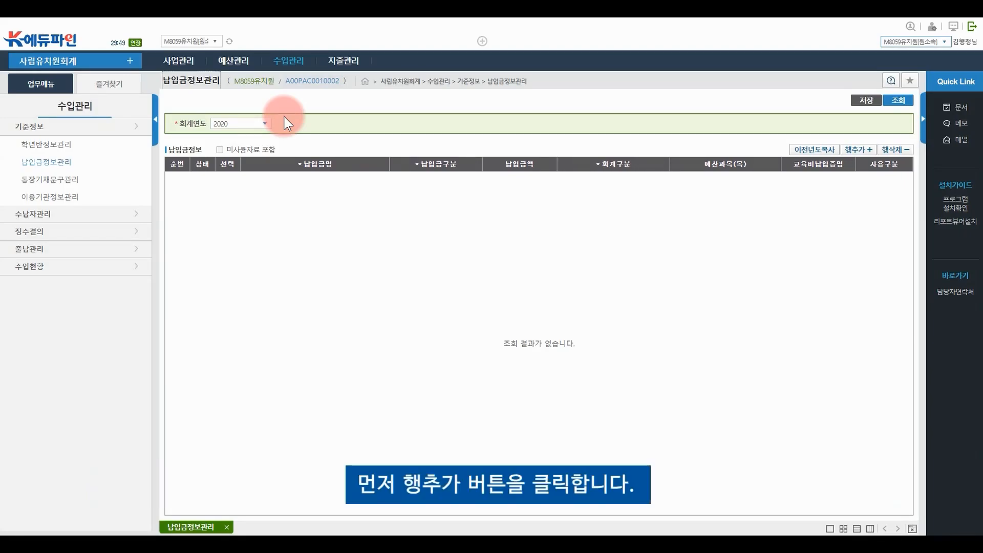
click(850, 150)
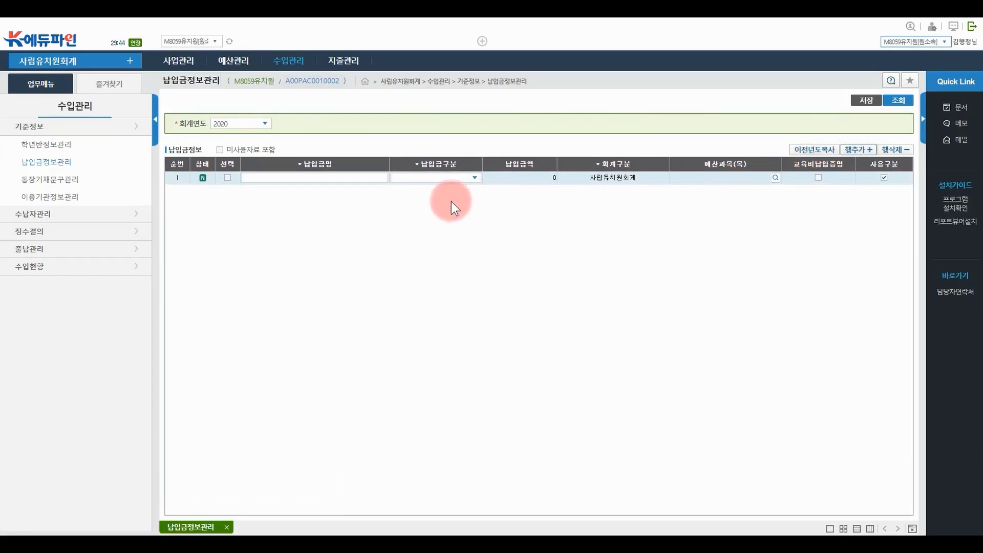
click(348, 177)
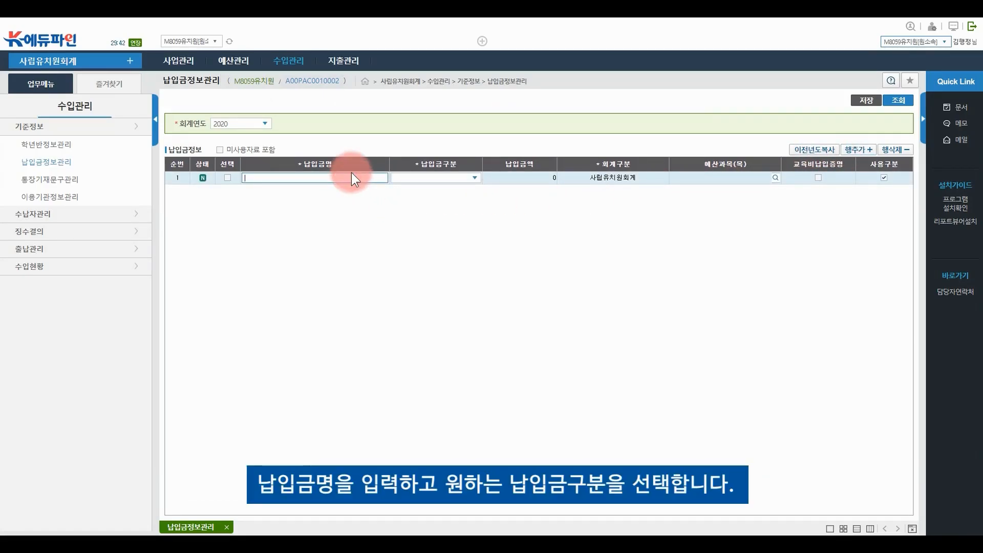
text(입학금)
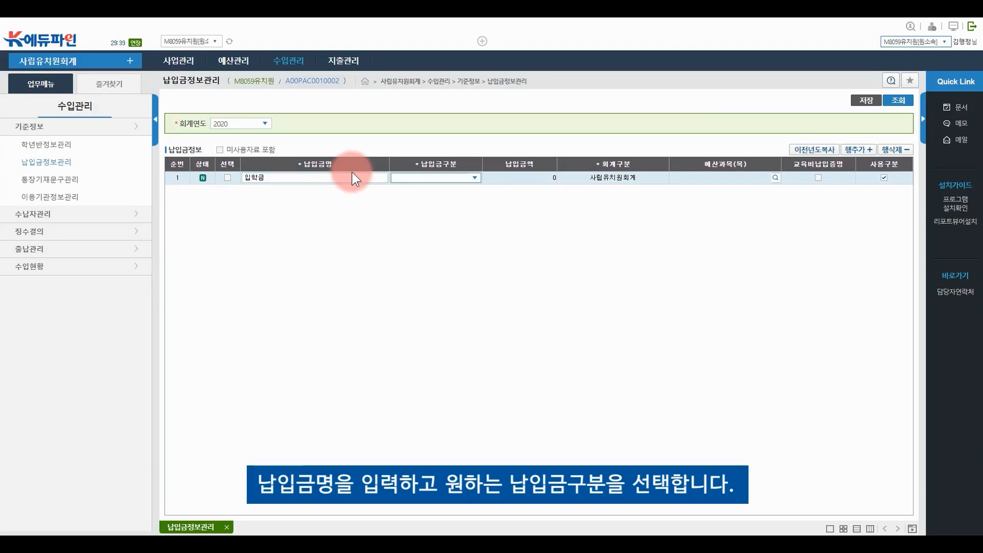
click(459, 178)
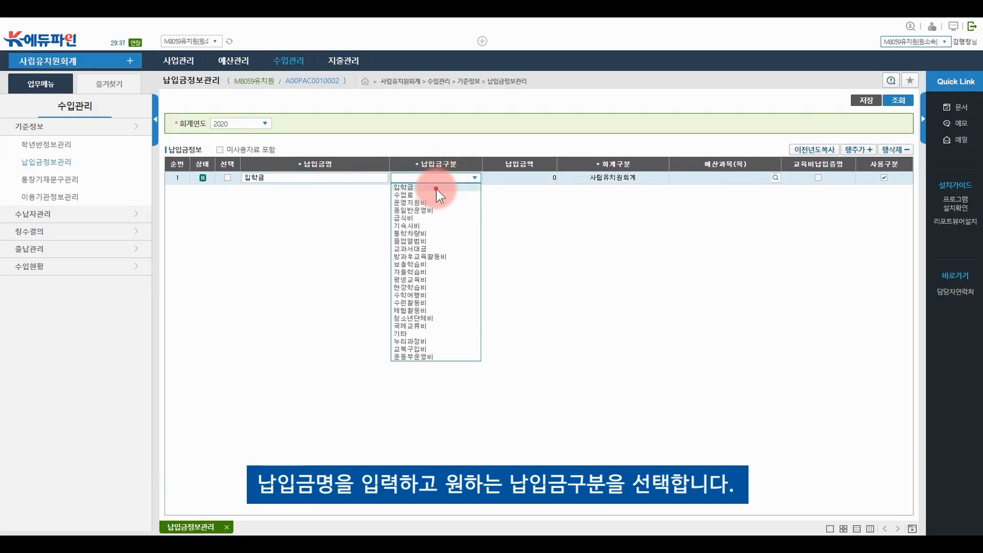
click(437, 188)
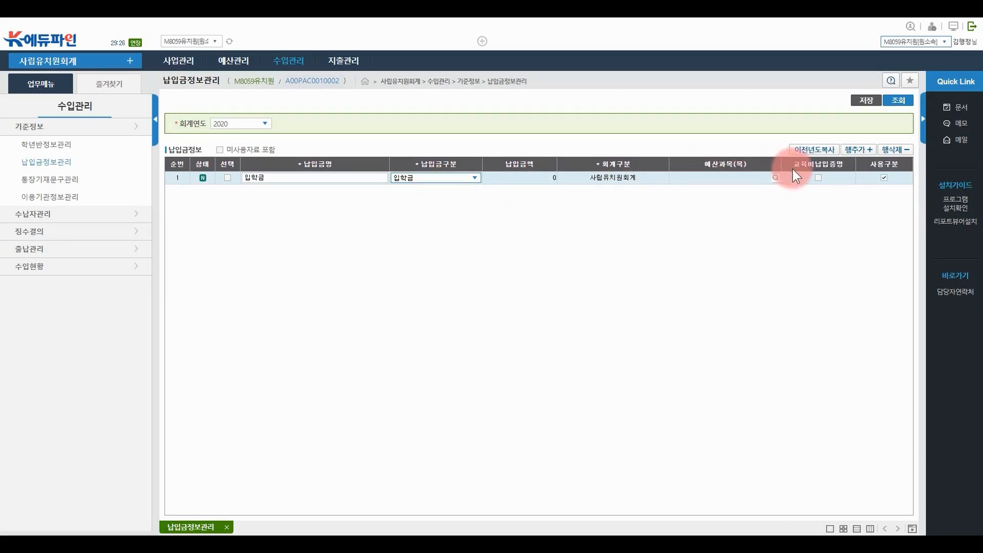
Assign budget item [E1101]입학금 under 교육비 to the 입학금 row and save it
click(775, 178)
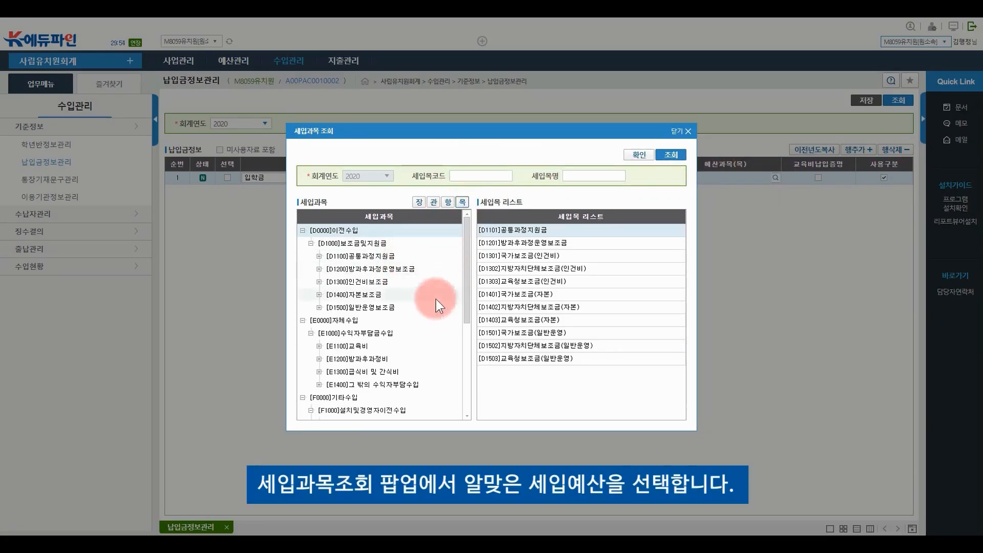
click(393, 345)
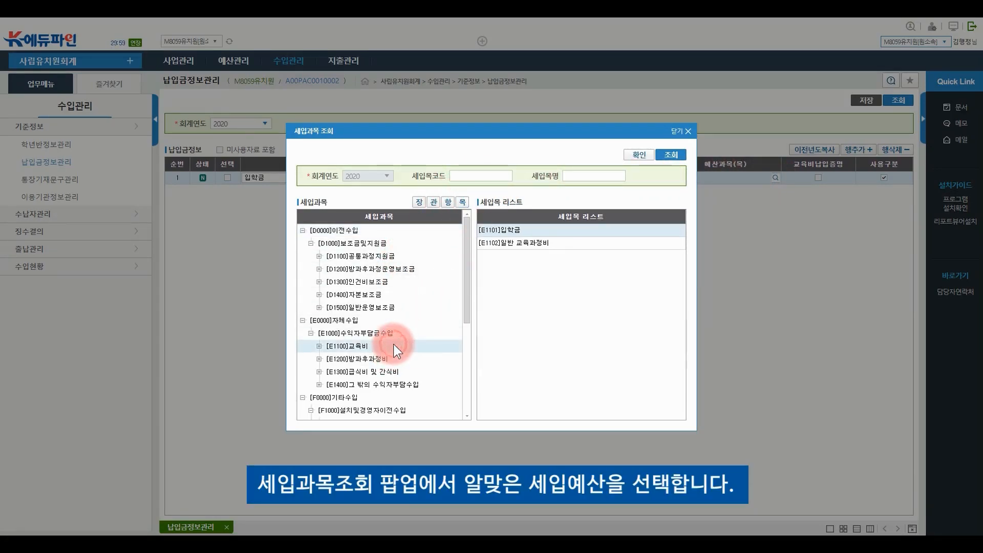
double_click(519, 230)
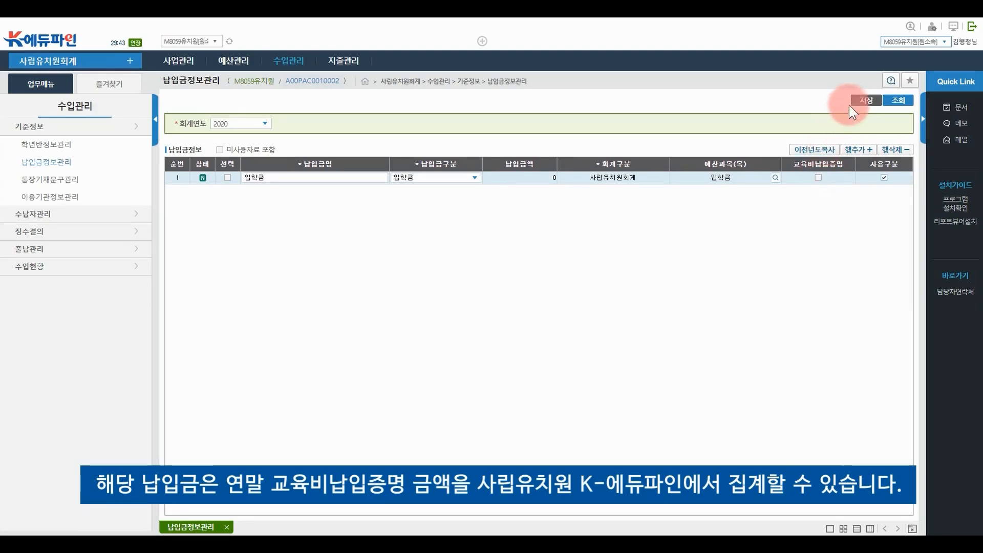
click(867, 105)
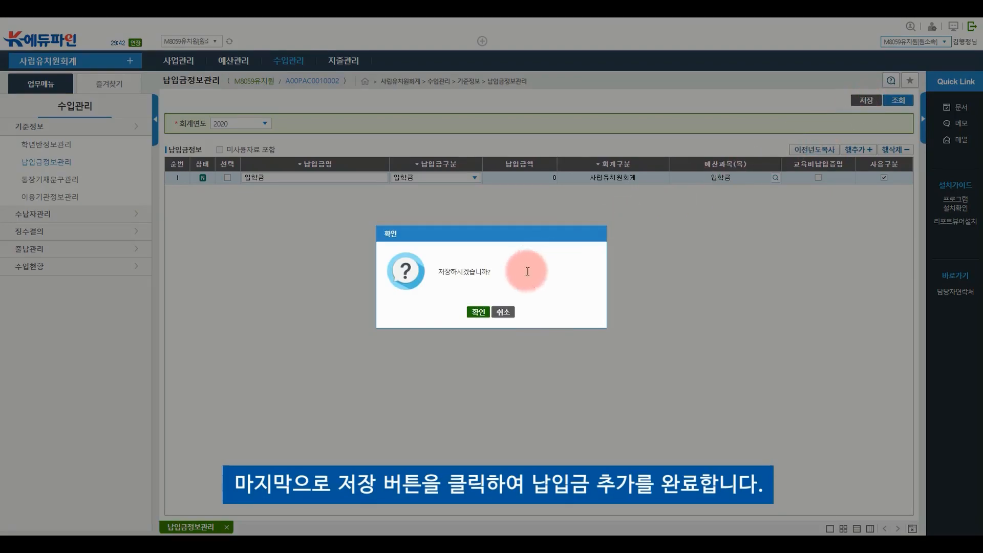
click(482, 313)
click(492, 313)
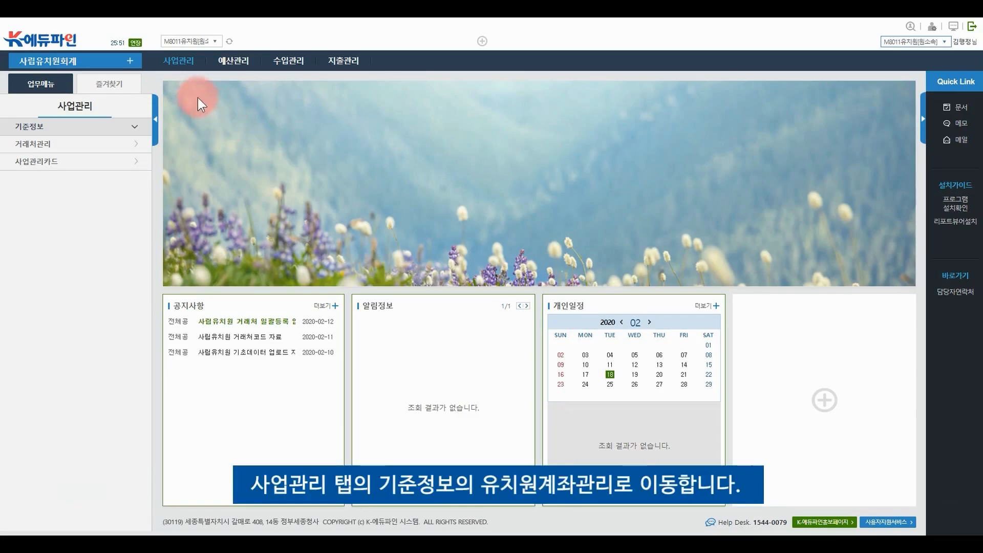
On 유치원계좌관리, start a new account record with 기업은행 as its bank
mouse_move(185, 68)
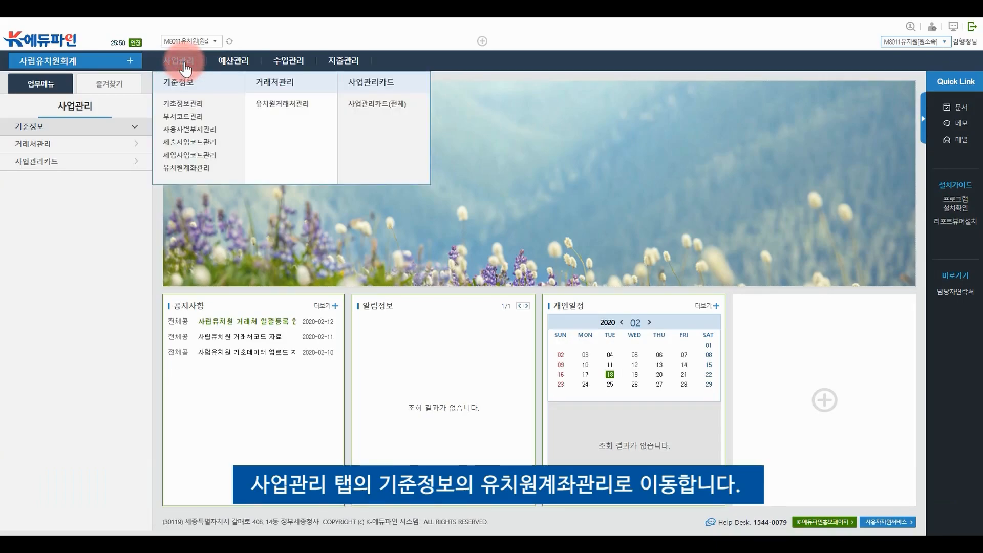
click(185, 169)
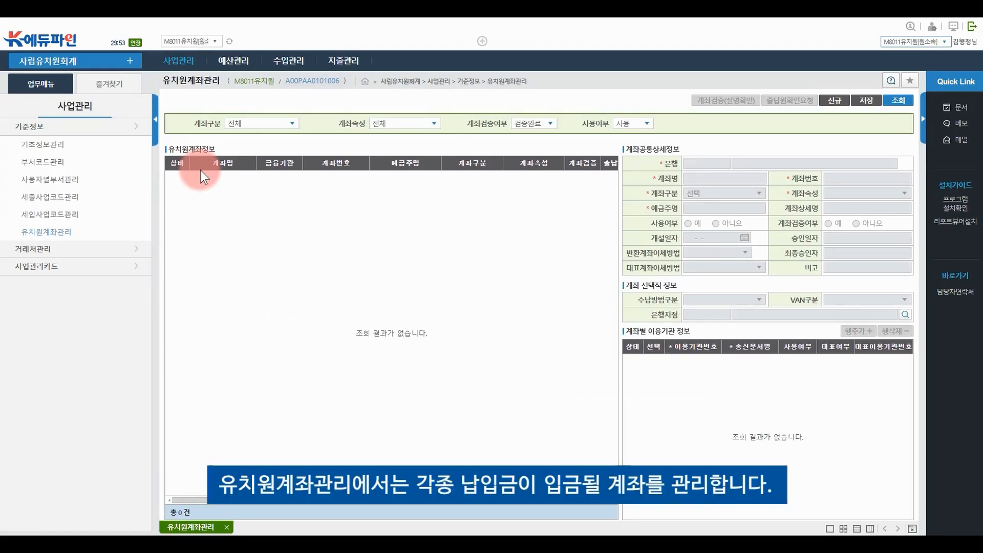
click(905, 101)
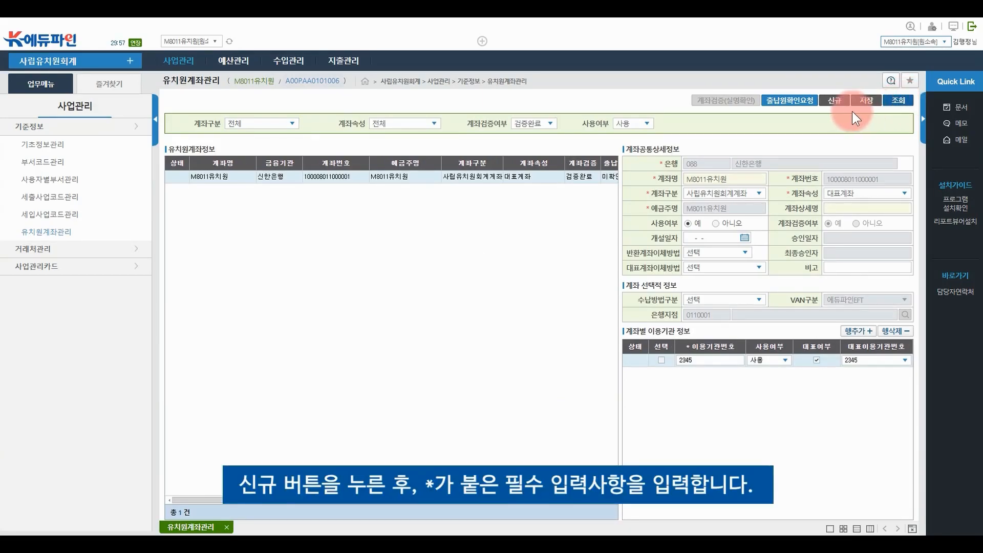
click(836, 104)
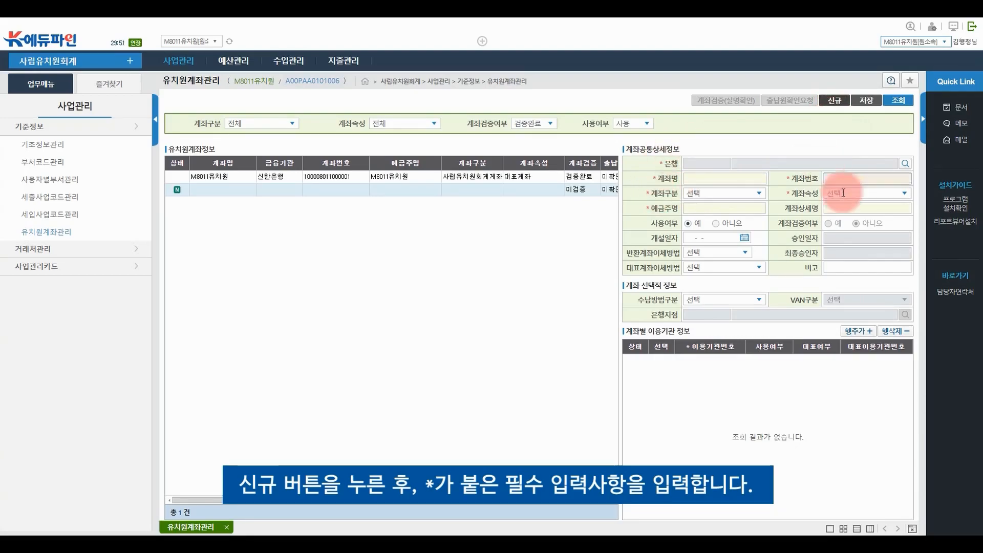
click(905, 163)
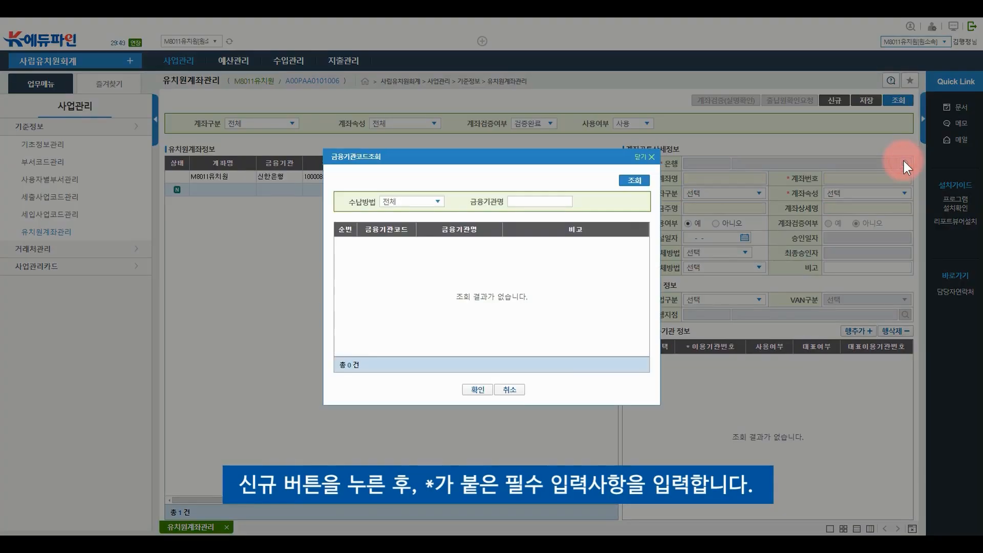
click(634, 181)
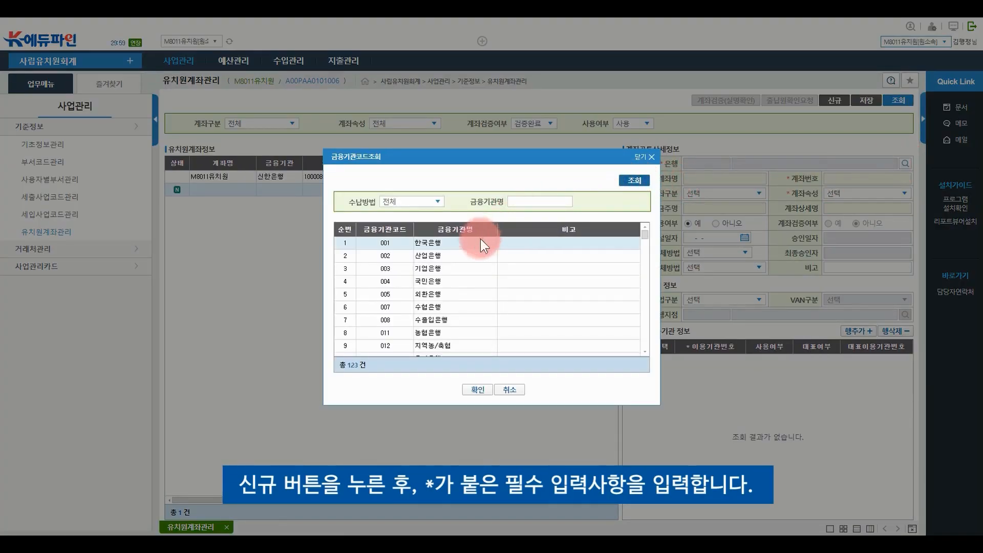
click(450, 273)
click(477, 390)
Name it M8011수납계좌, enter its account number, and set type 사립유치원회계계좌 and attribute 수납계좌
click(702, 174)
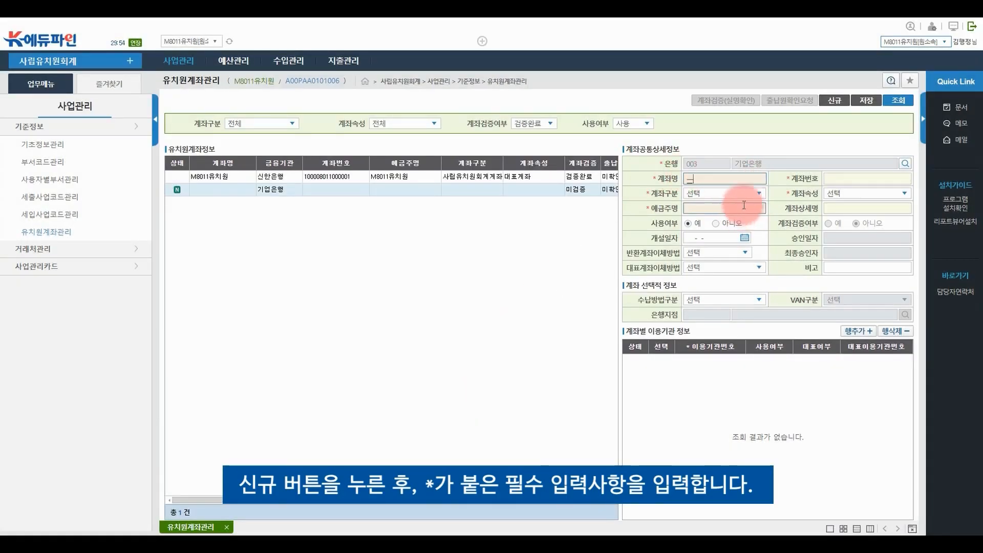
text(M80)
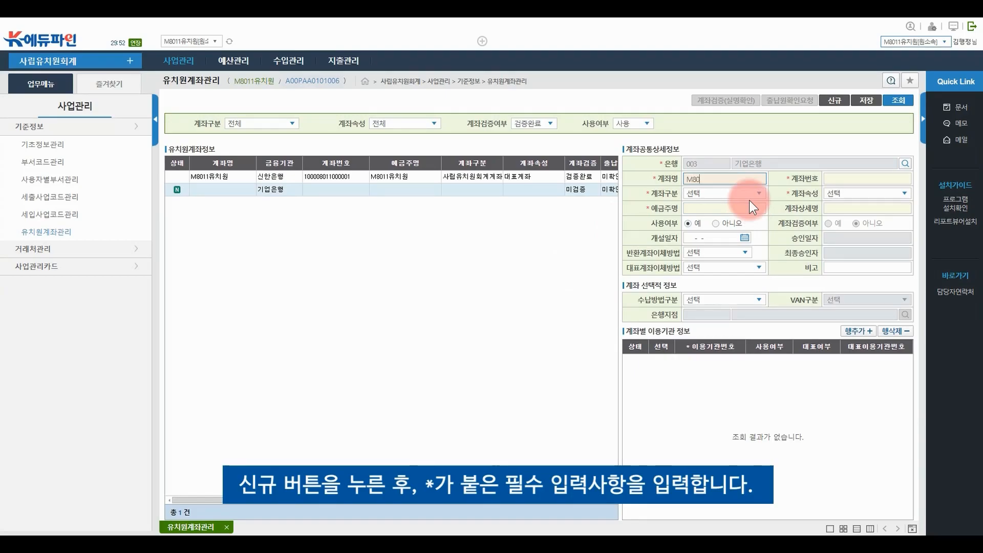
text(11수납계좌)
key(Tab)
text(1234512345)
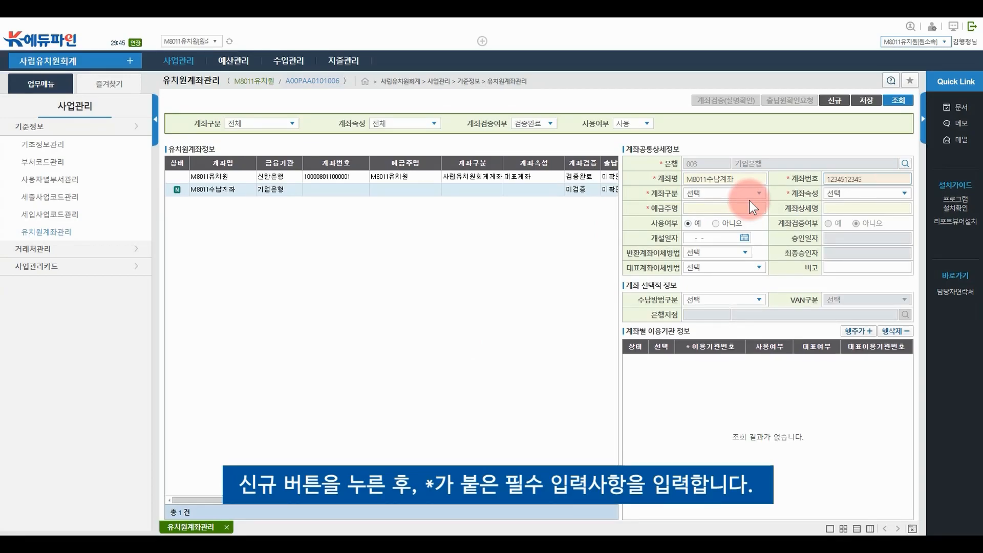
click(754, 195)
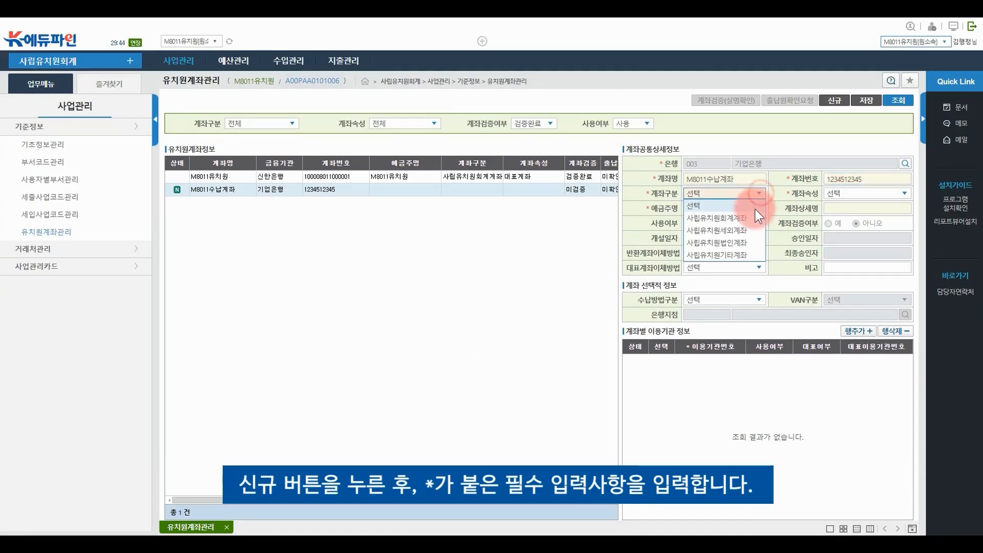
click(751, 219)
click(902, 193)
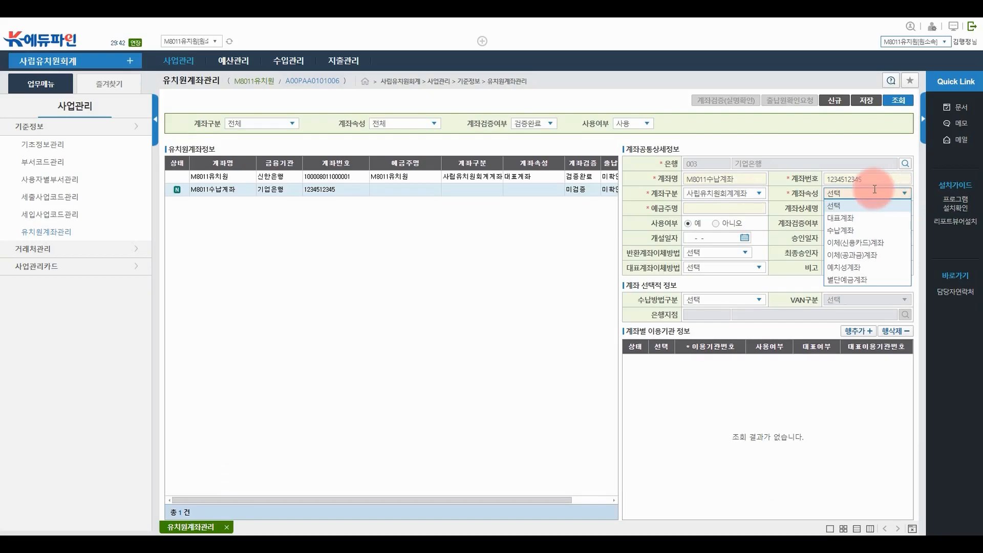
click(850, 233)
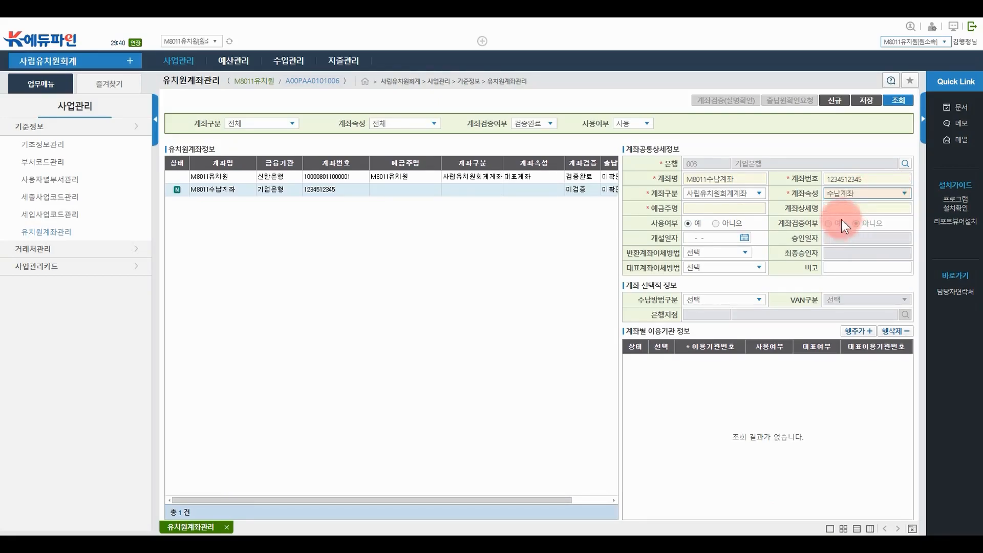
click(842, 194)
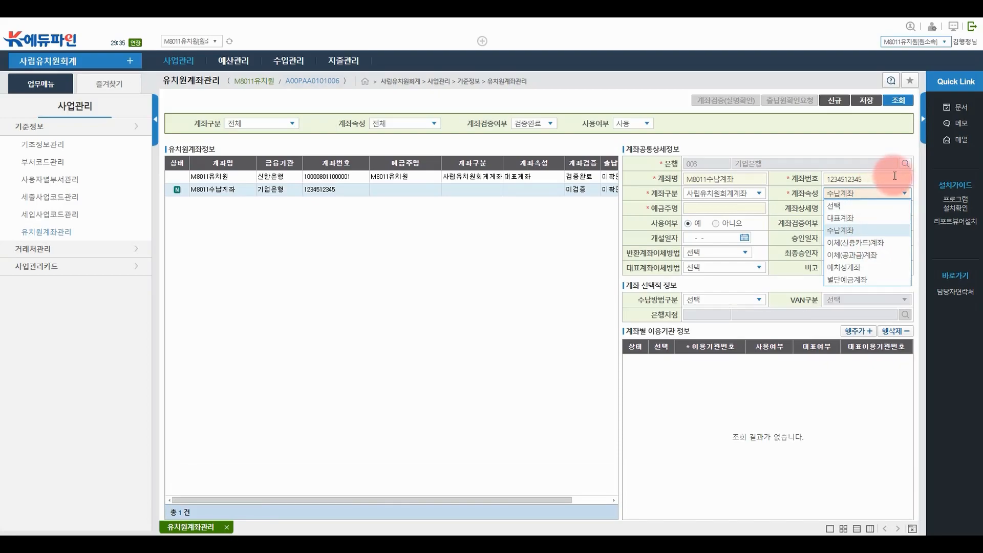
Keep 수납계좌, fill the holder name, and set 수납방법구분 스쿨뱅킹 with VAN 에듀파인EFT
click(881, 229)
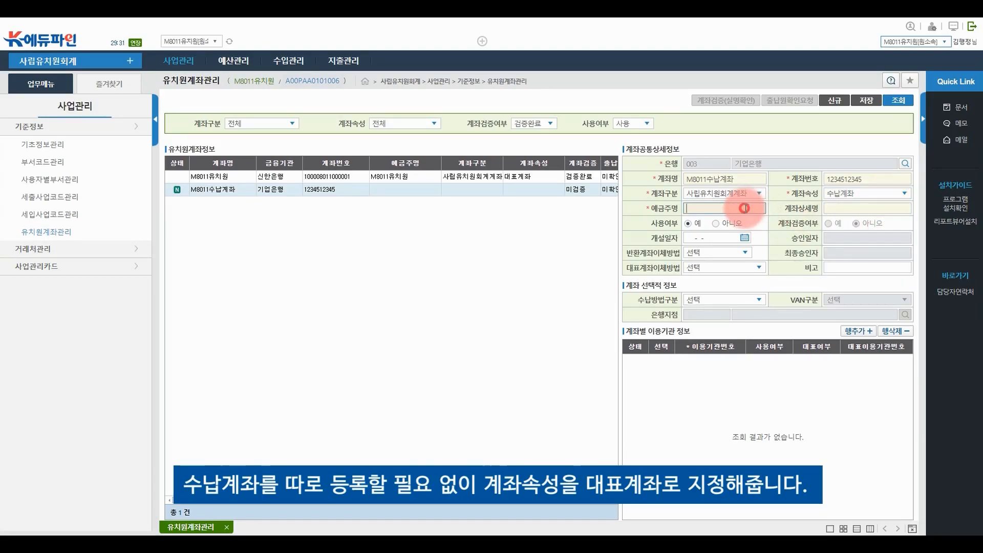
click(743, 209)
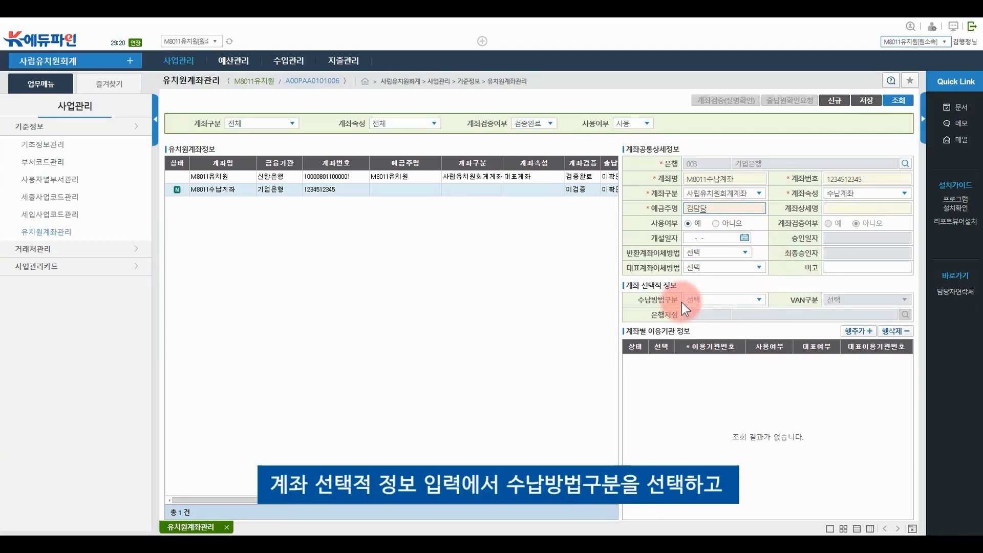
click(722, 299)
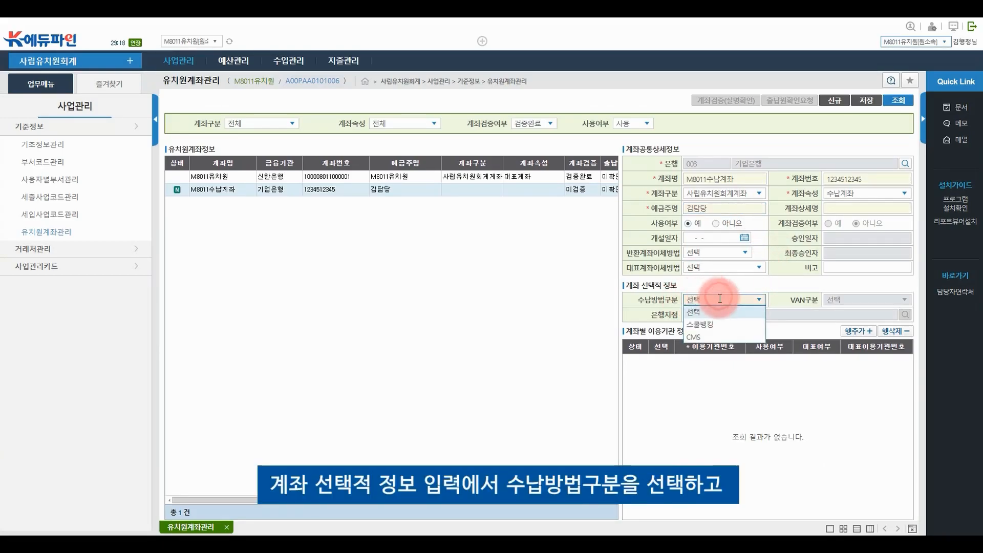
click(718, 324)
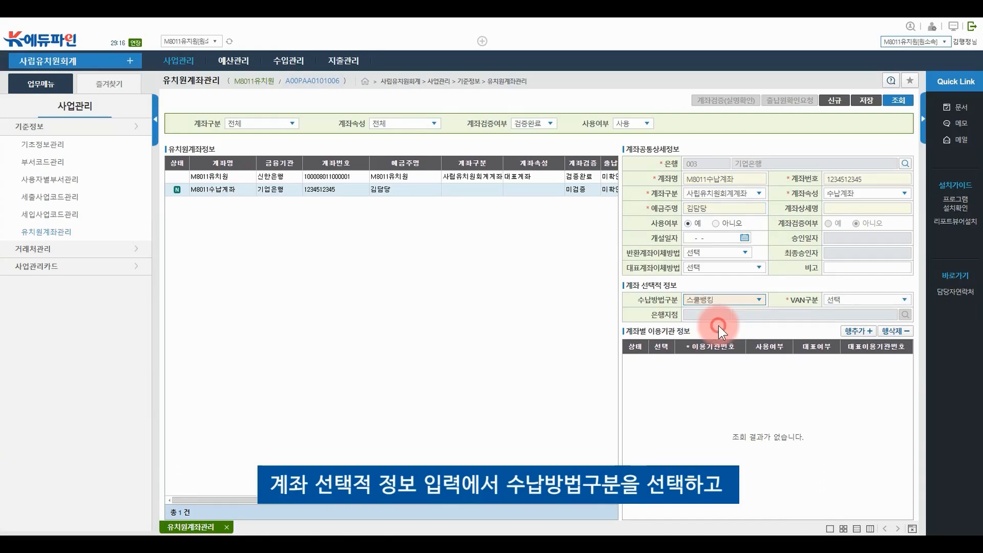
click(866, 299)
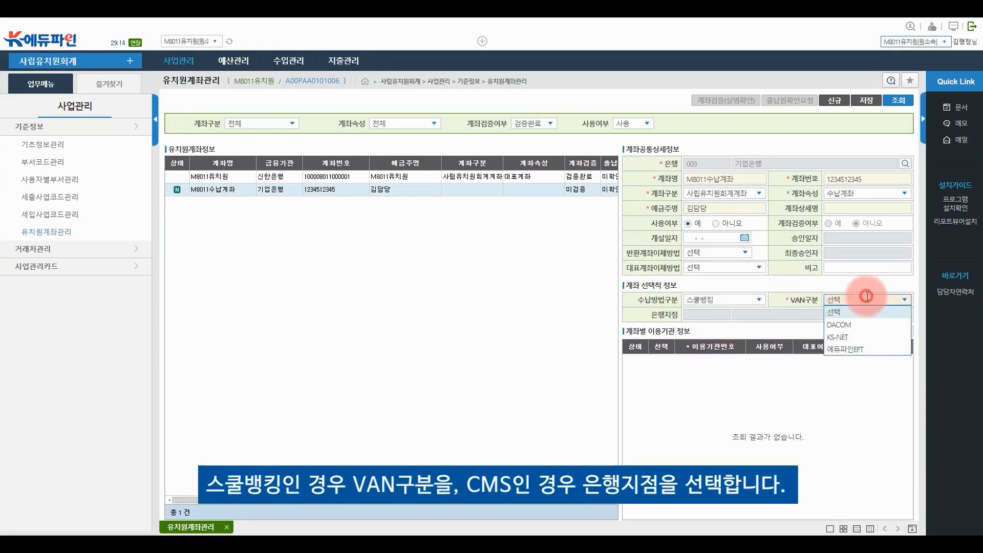
click(865, 349)
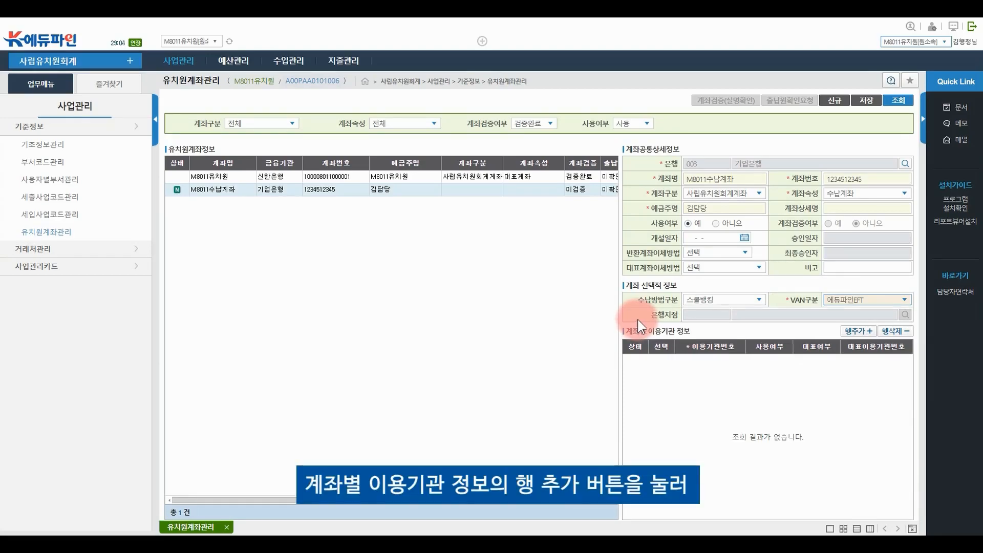
Add an institution row with its 이용기관번호, set to 사용 and marked as 대표
click(855, 332)
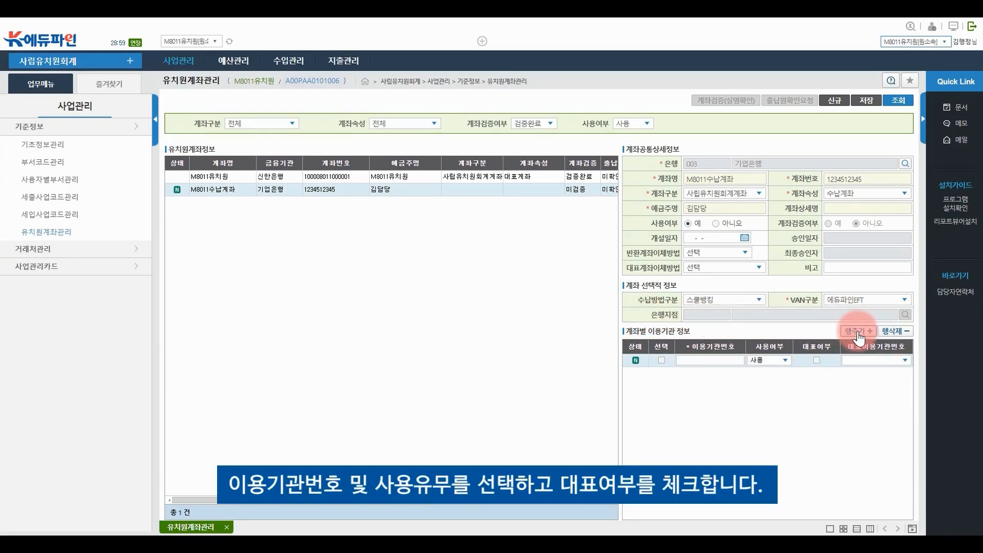
click(727, 361)
text(1111222)
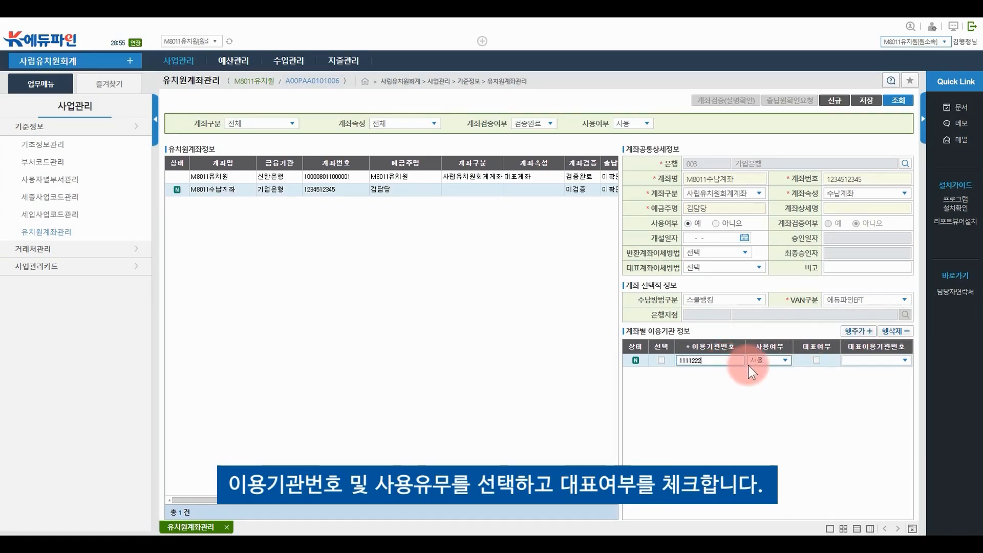
click(779, 361)
click(778, 361)
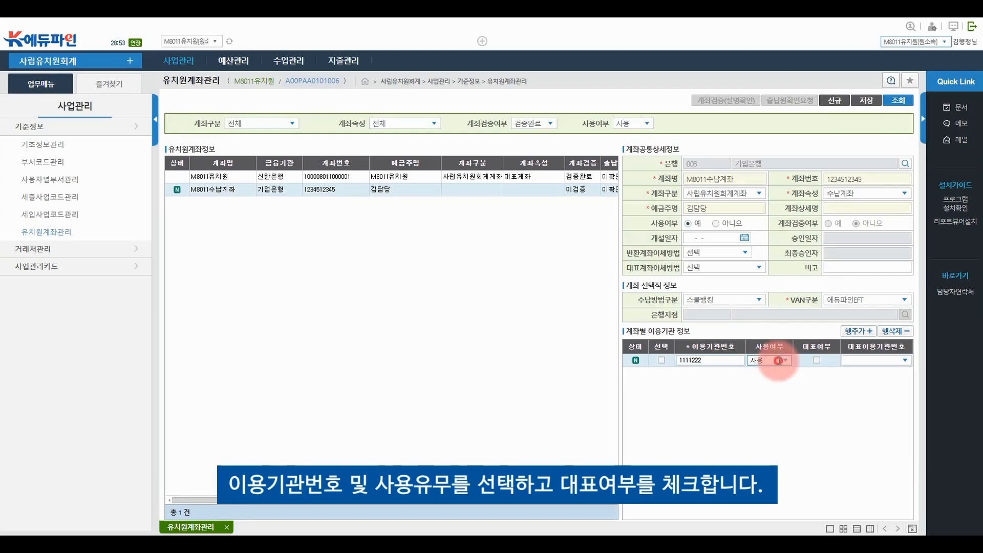
click(816, 361)
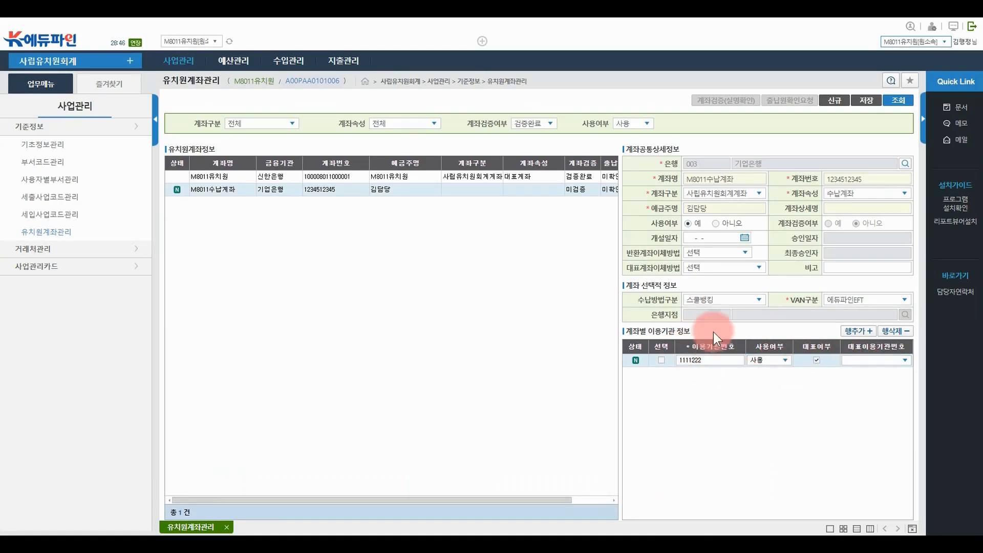
click(731, 363)
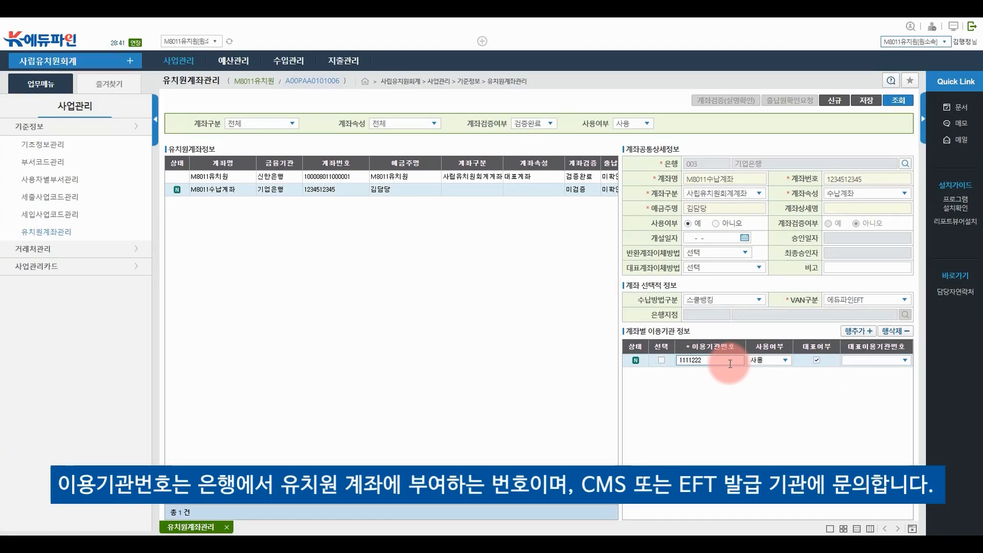
click(816, 361)
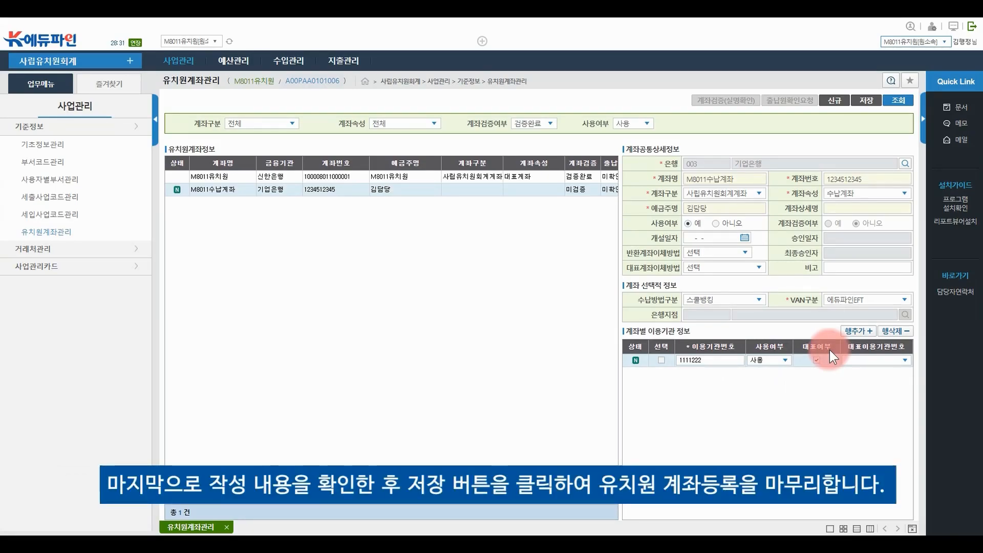
Save the M8011수납계좌 account registration and confirm the save
click(874, 106)
click(481, 314)
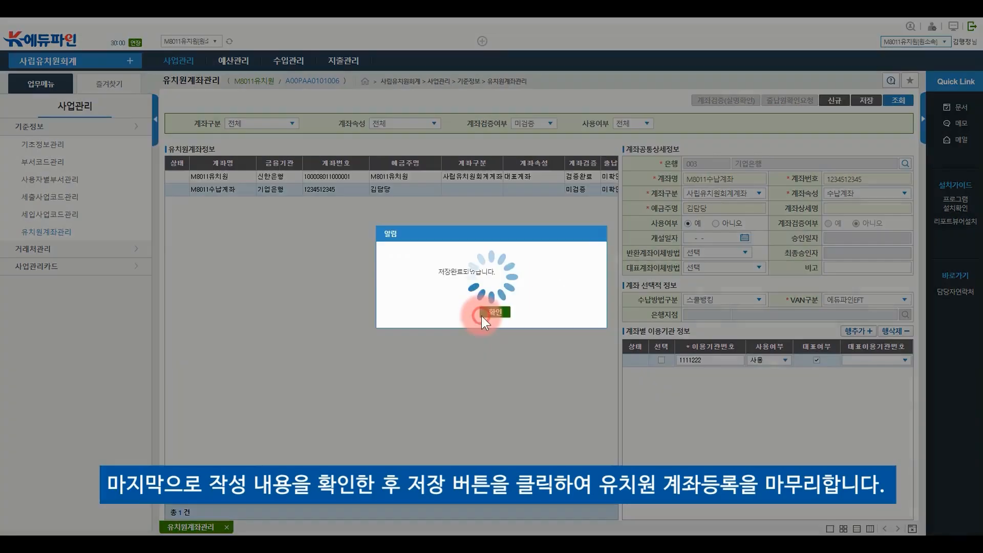
click(495, 313)
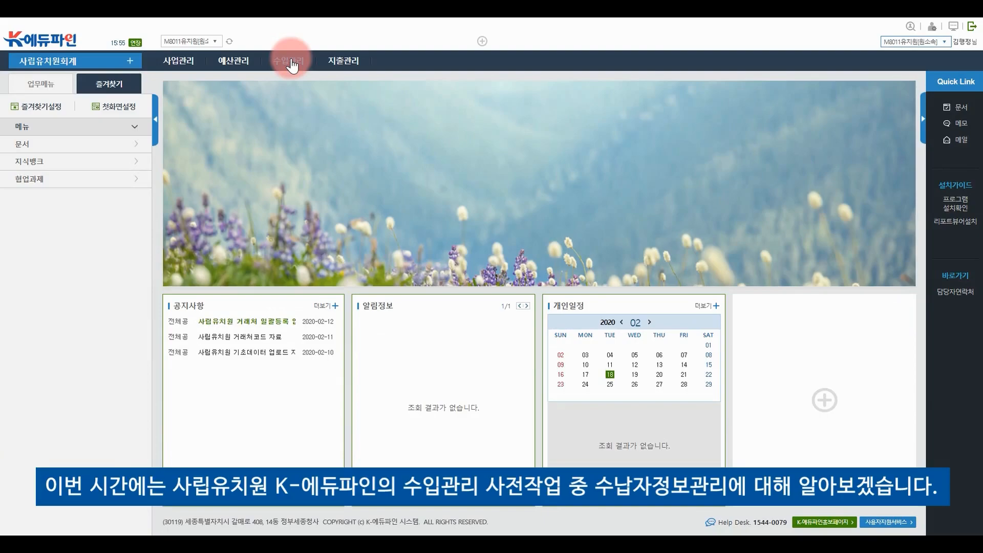
From 수납자정보관리's 엑셀등록, download the 유치원생추가.xls template and open it
click(291, 63)
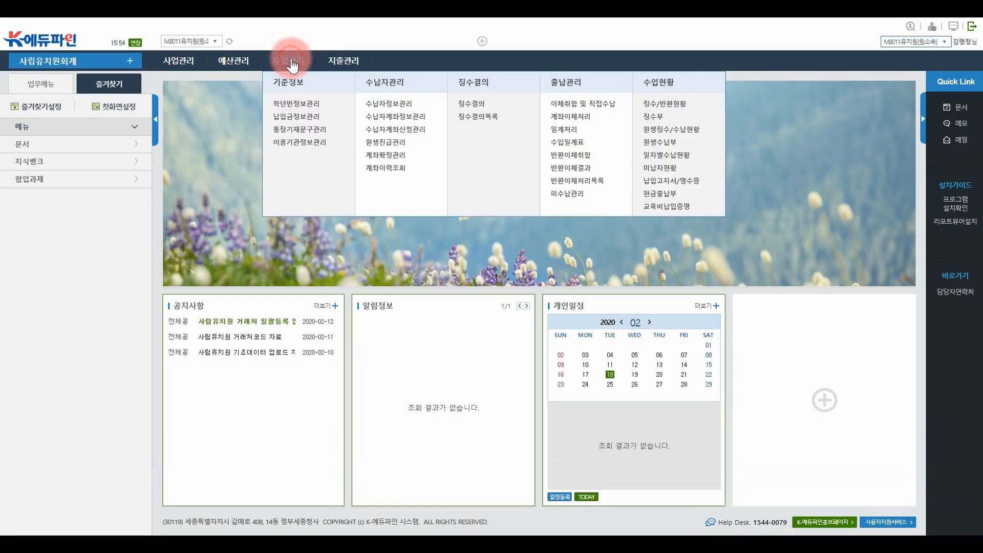
click(397, 105)
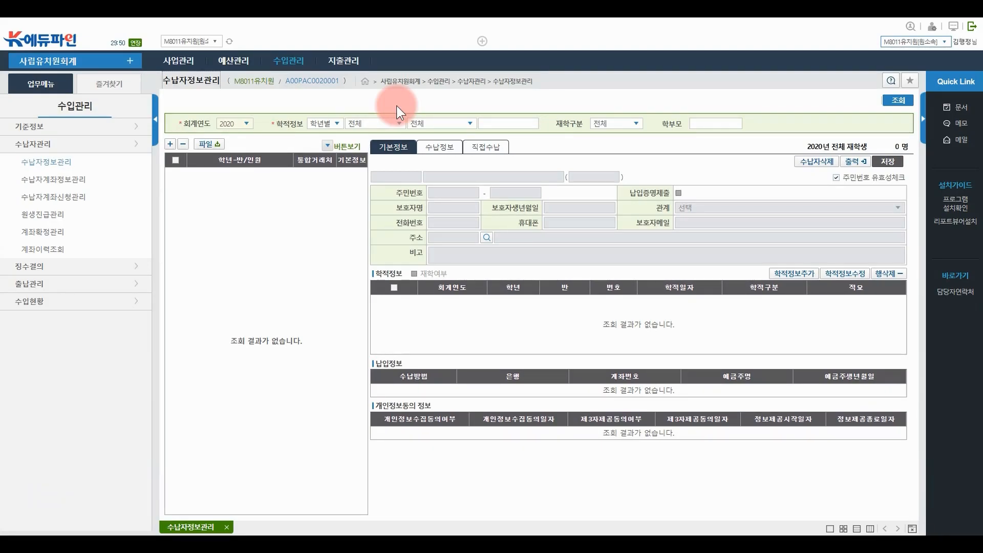
click(328, 146)
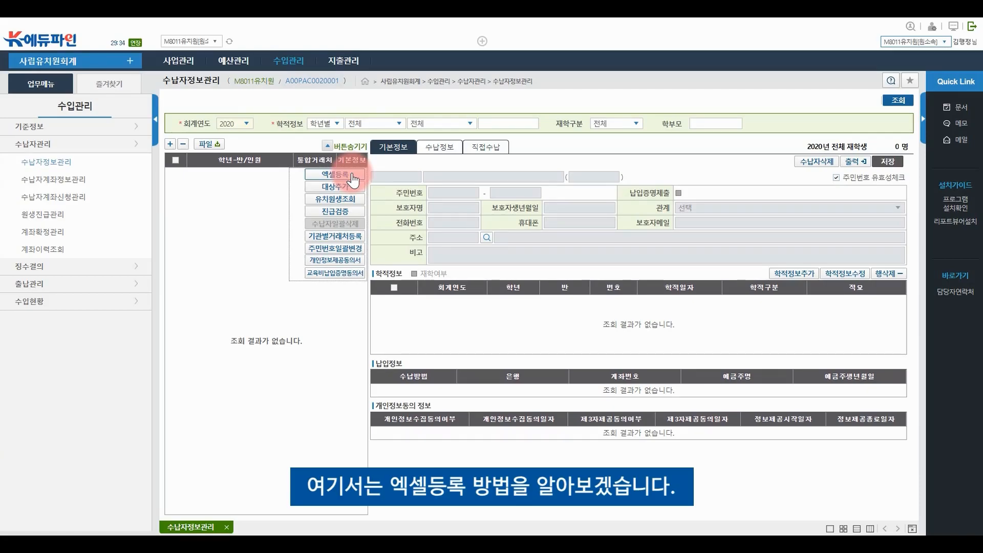
click(352, 177)
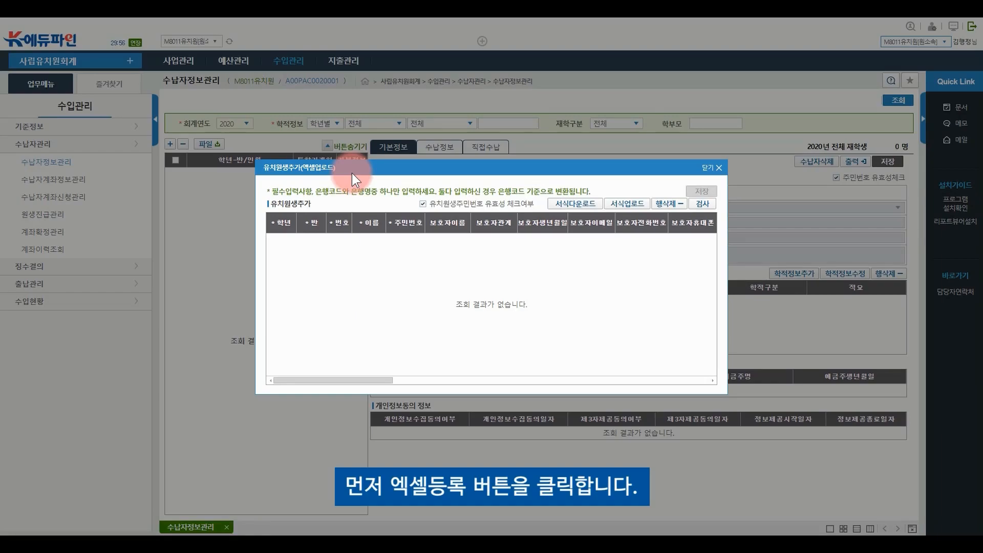
click(597, 204)
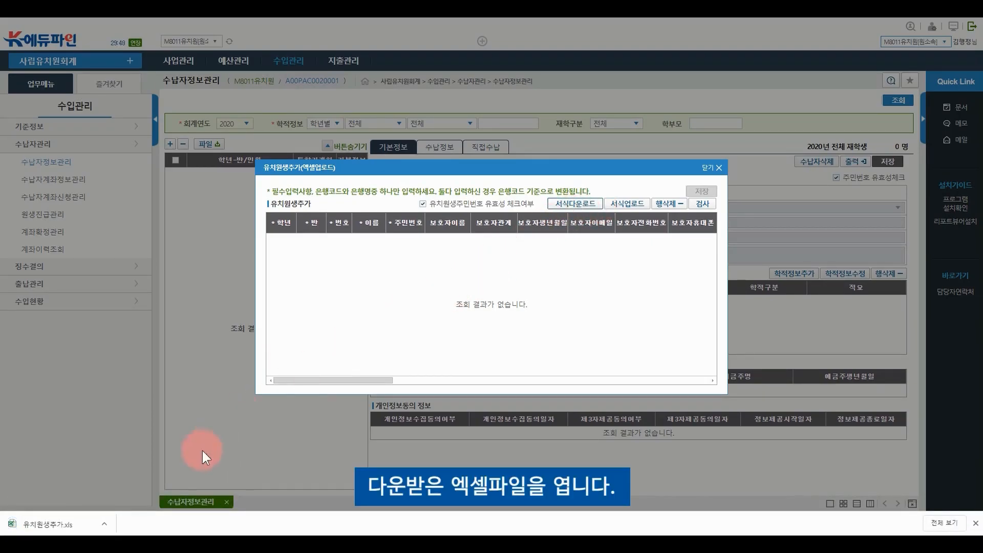
click(72, 519)
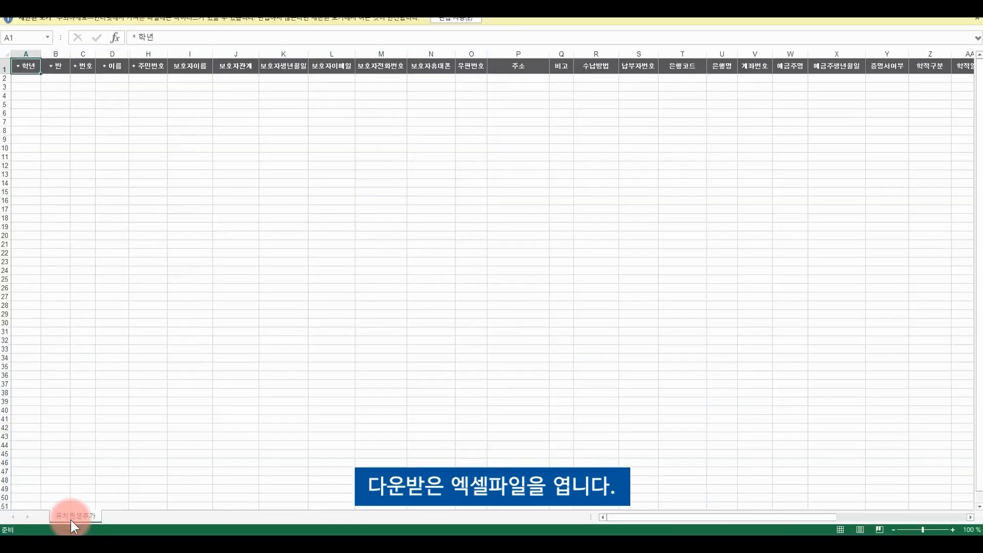
Enable editing and paste the student list into the template starting at A2
click(461, 19)
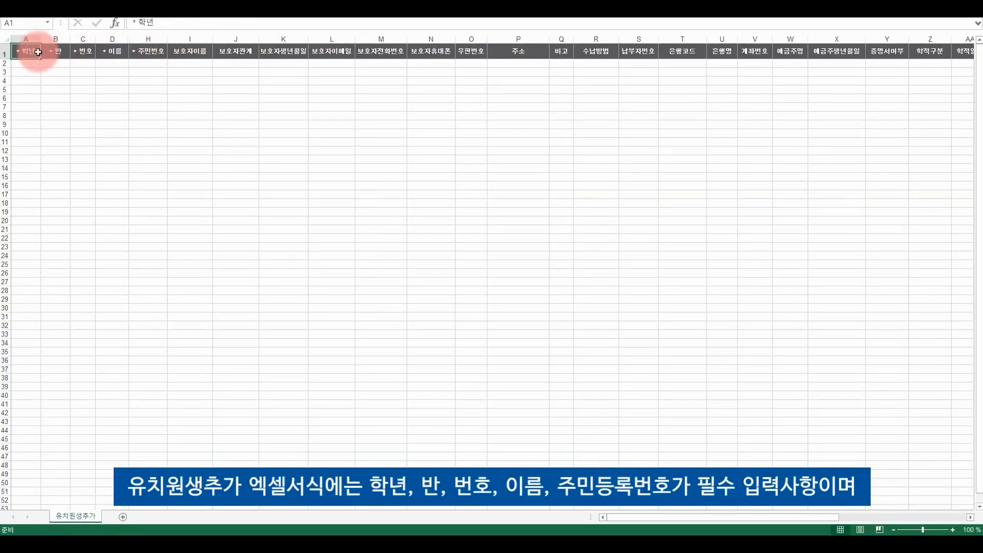
drag(31, 51, 159, 51)
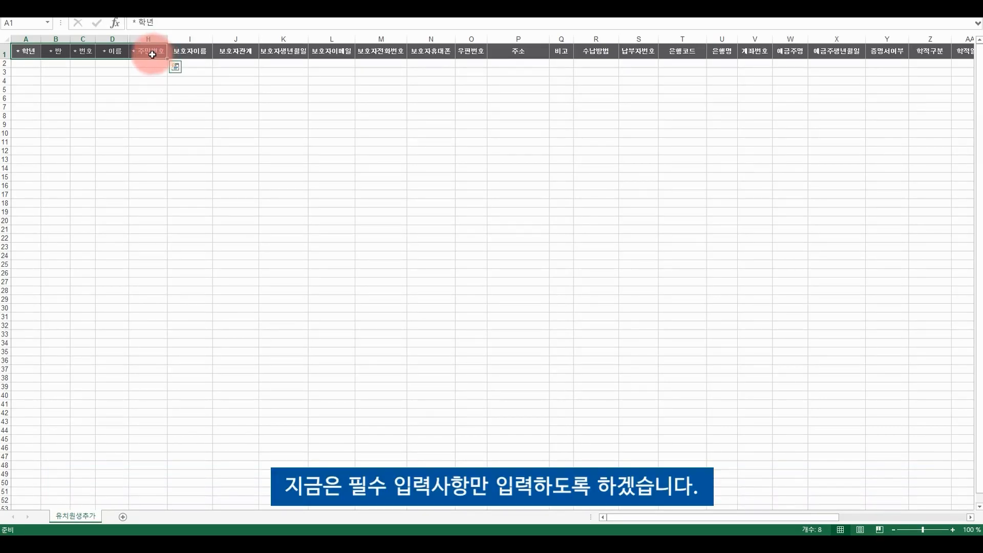
click(27, 63)
key(ctrl+v)
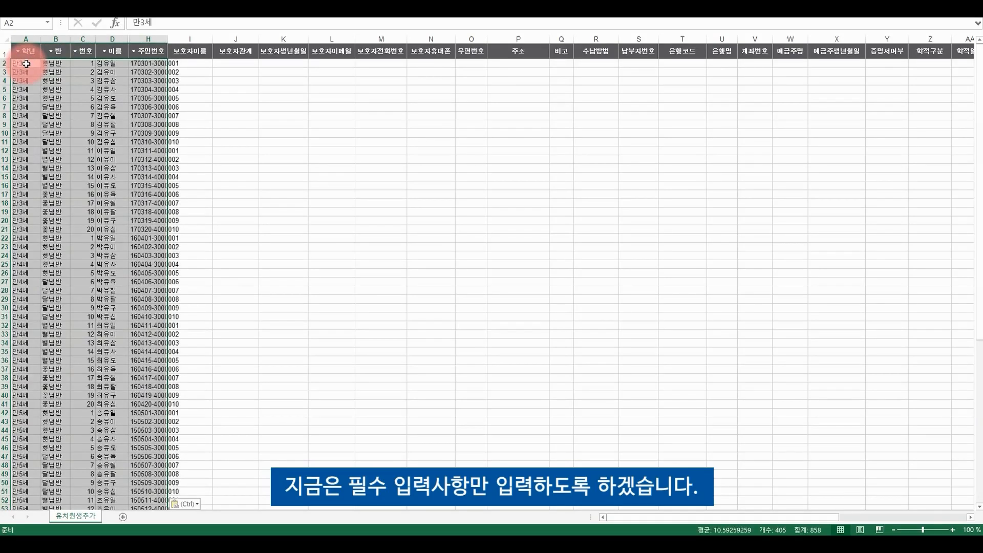
click(76, 70)
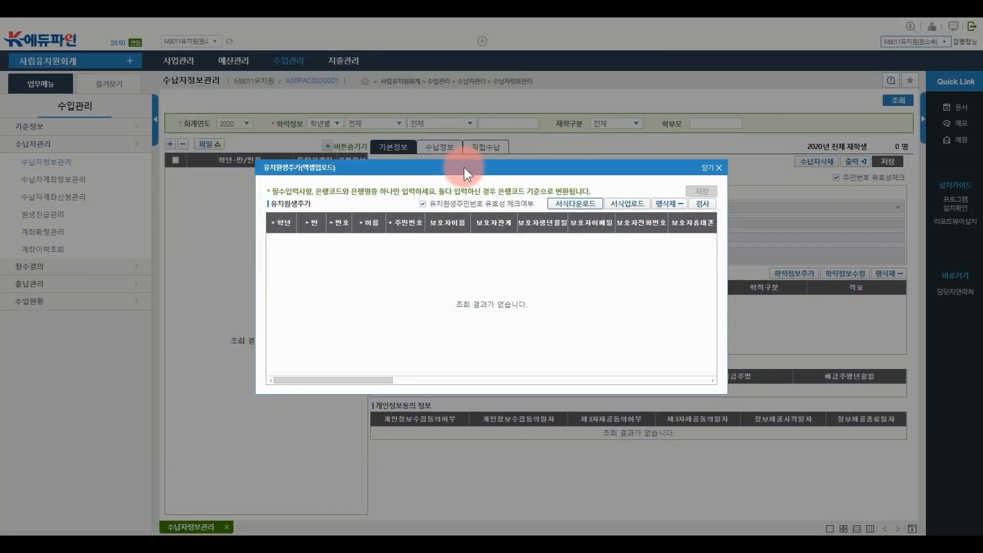
Upload the filled 유치원생추가 workbook, pass the 검사 check, and request a save
click(635, 211)
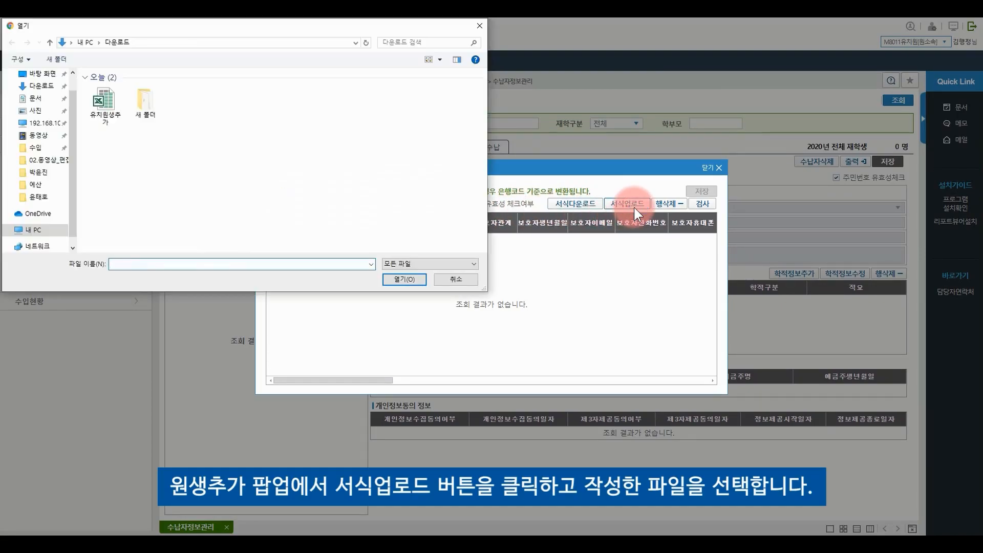
click(107, 96)
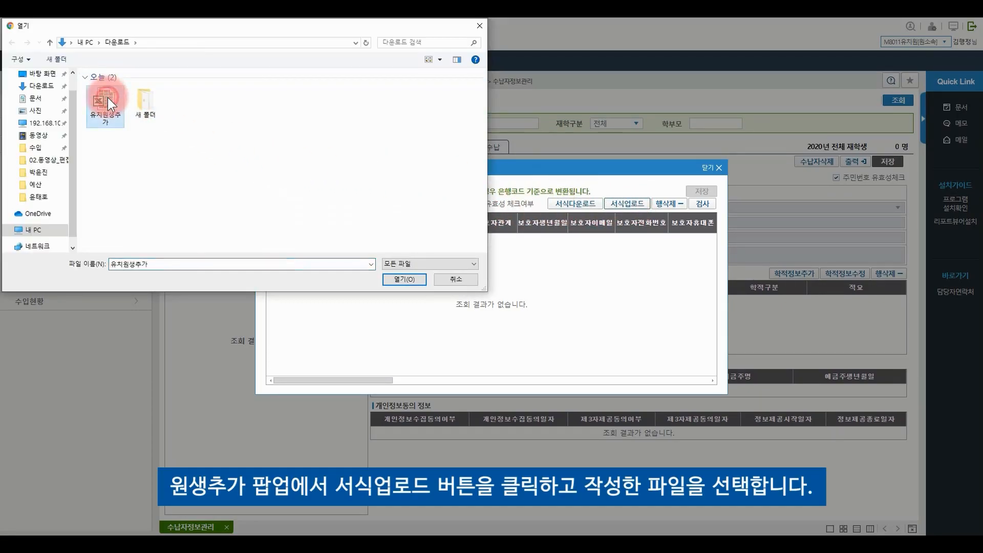
click(409, 279)
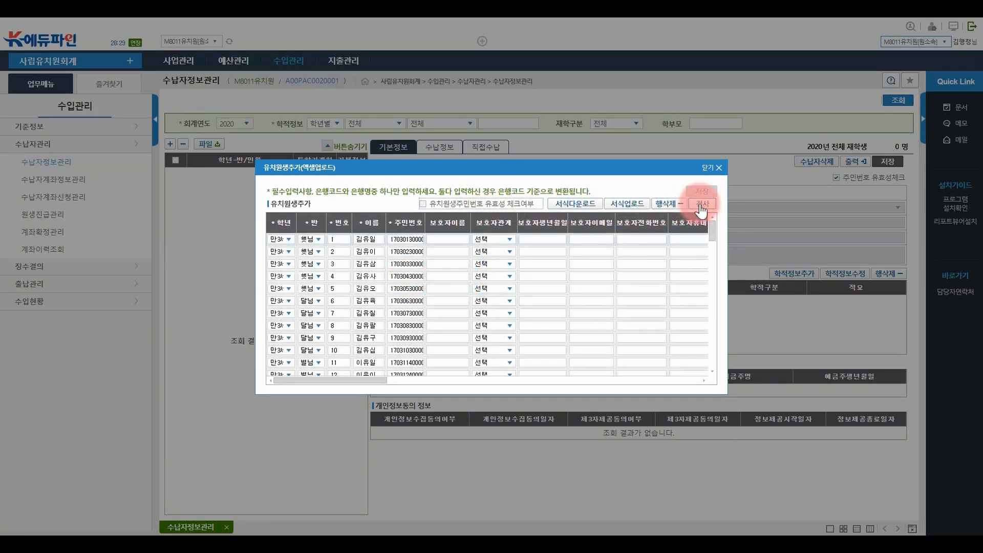
click(703, 203)
click(495, 313)
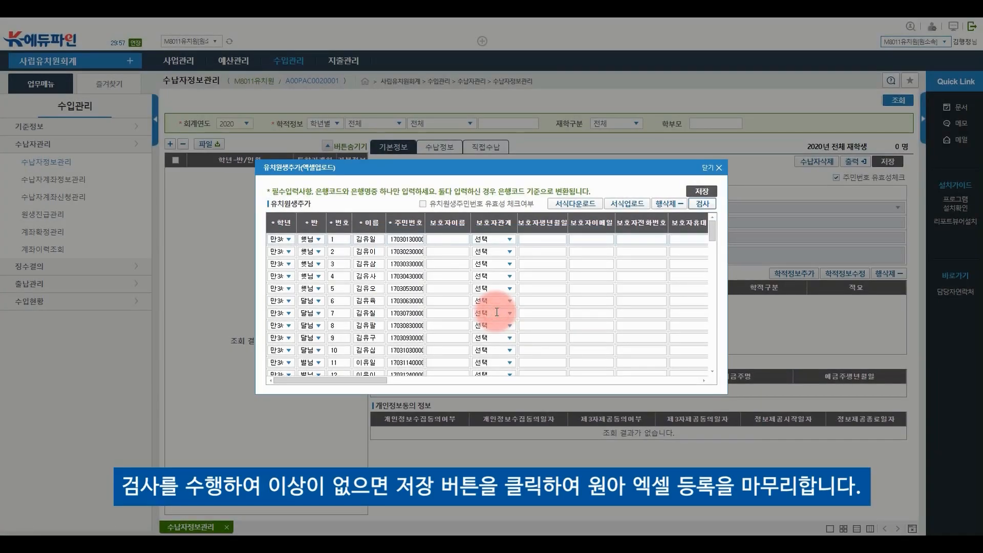
click(703, 193)
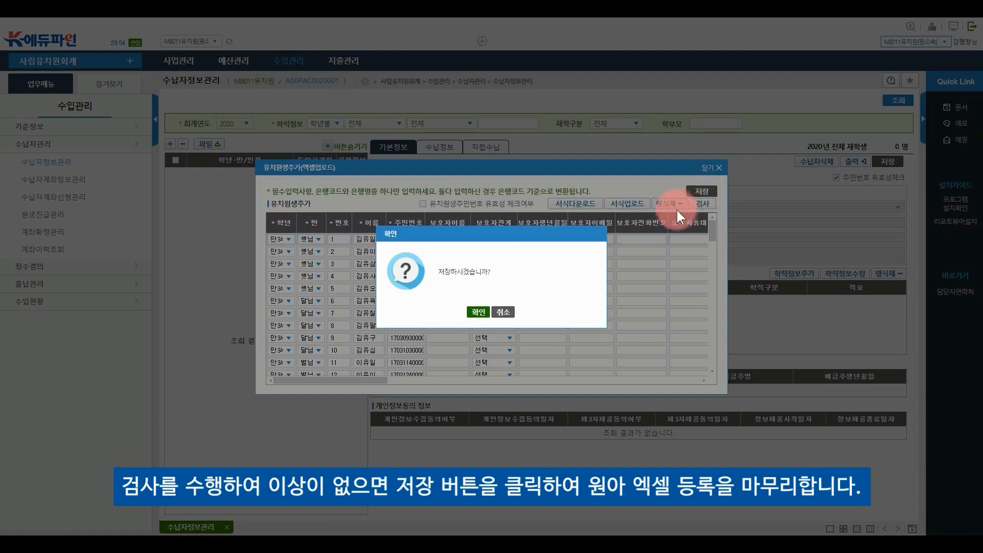
After the duplicate-student warning, delete the repeated last student row
click(477, 312)
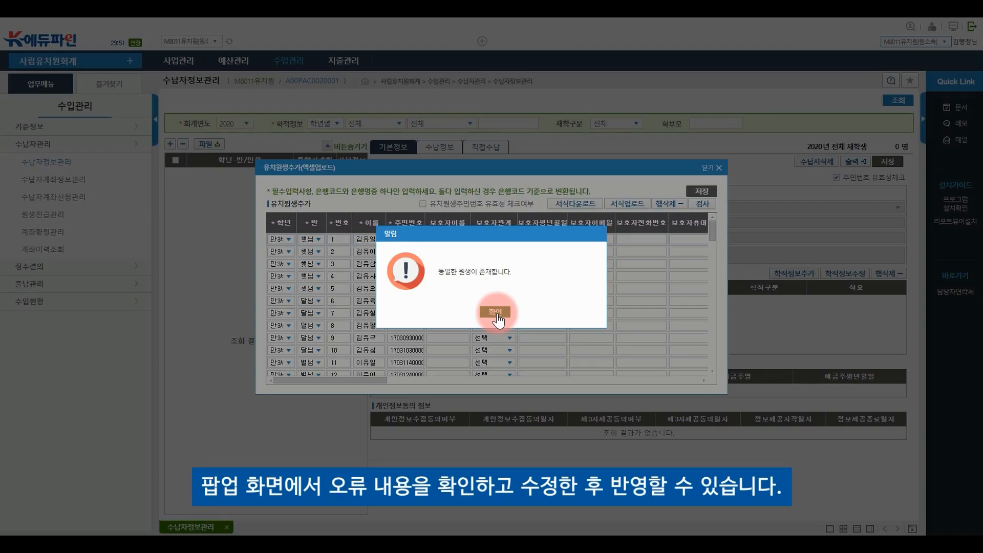
click(495, 311)
scroll(491, 333, down, 2)
scroll(492, 335, down, 10)
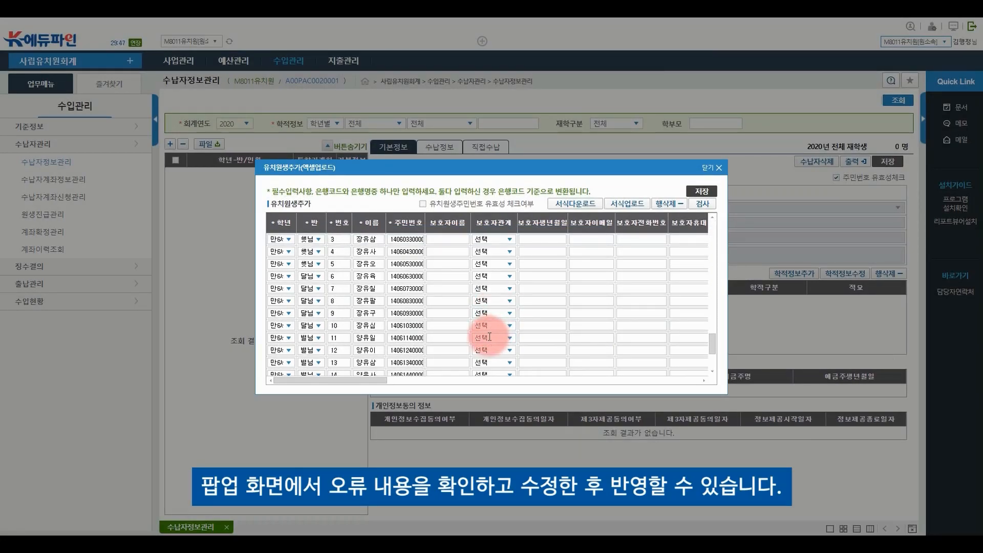
scroll(490, 337, down, 3)
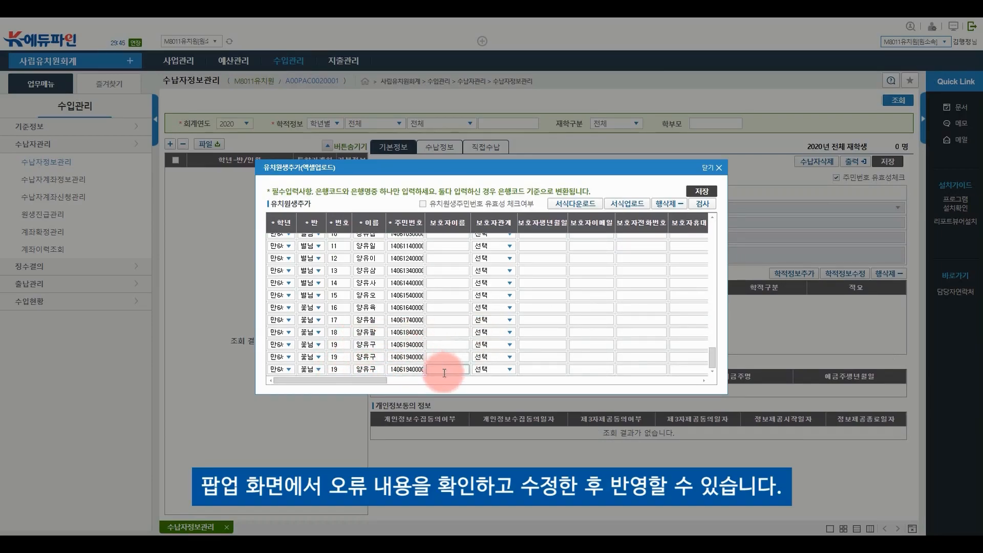
click(667, 203)
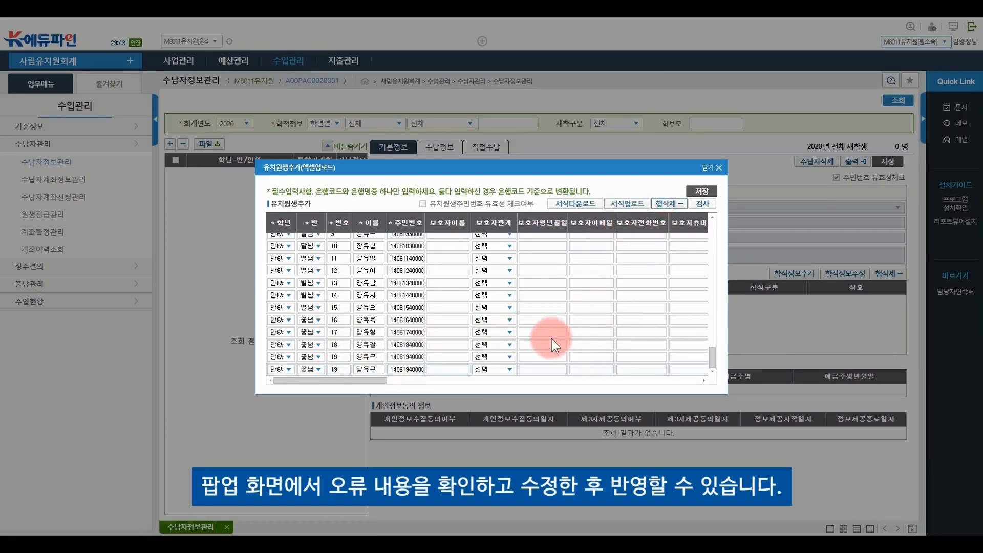
click(543, 368)
click(668, 203)
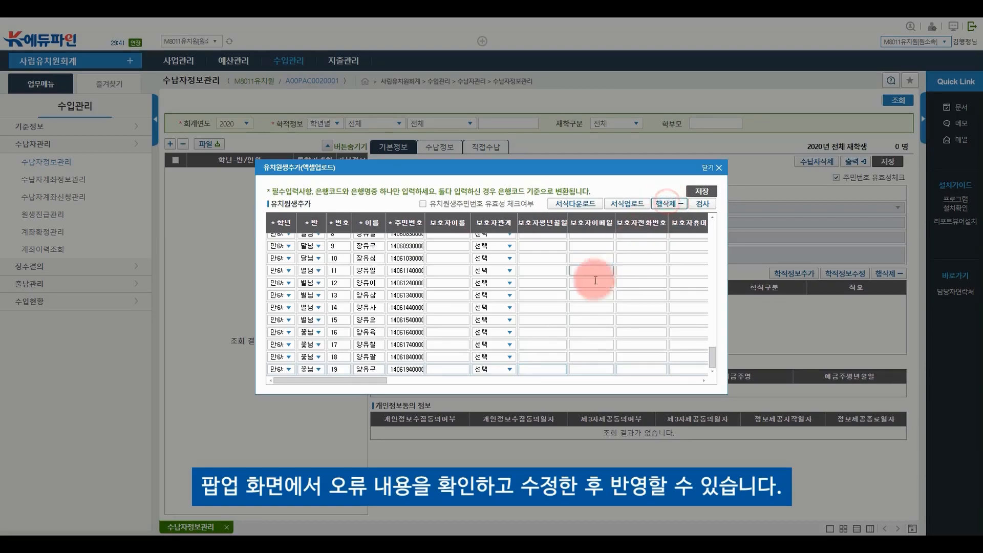
click(553, 370)
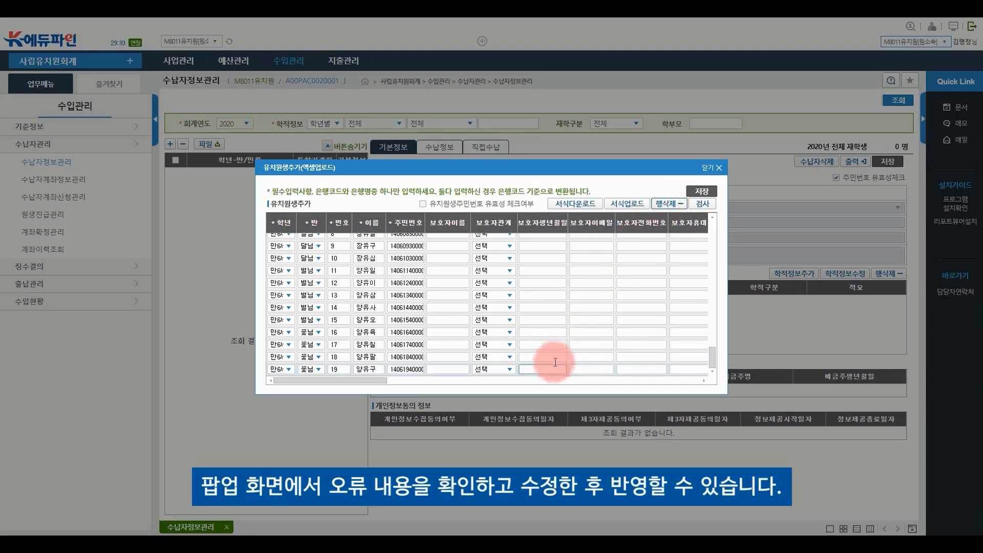
Re-run 검사 on the corrected student list and save it
click(702, 203)
click(496, 311)
click(700, 192)
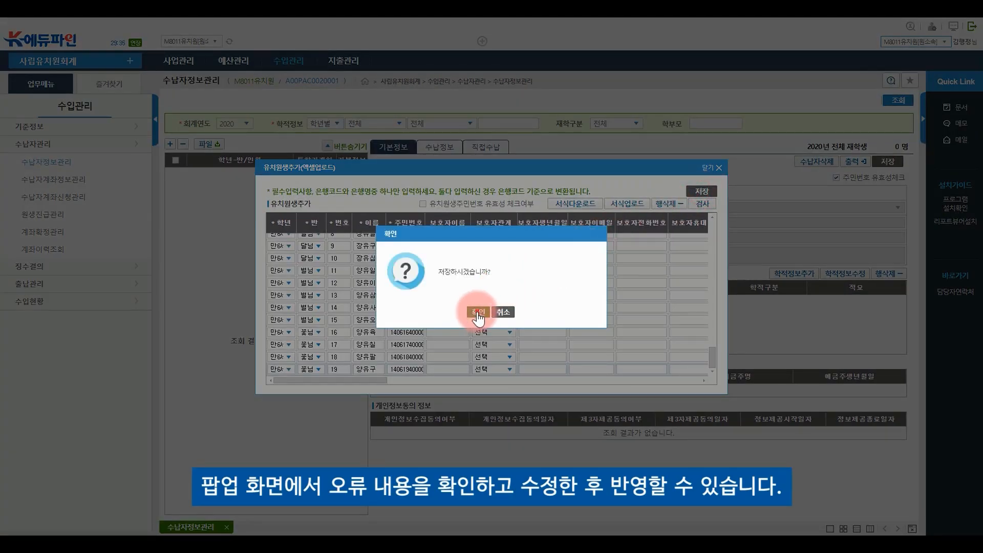
click(478, 310)
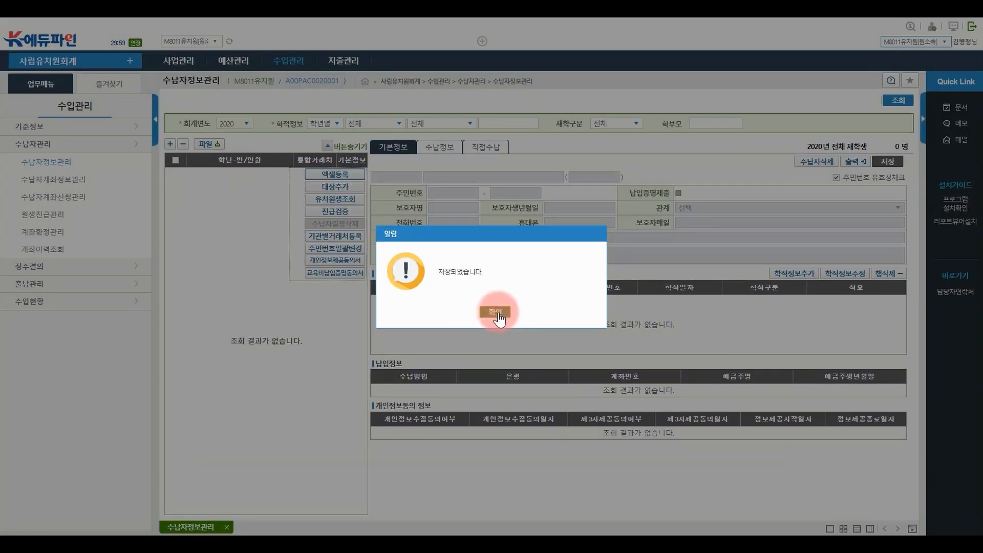
click(496, 311)
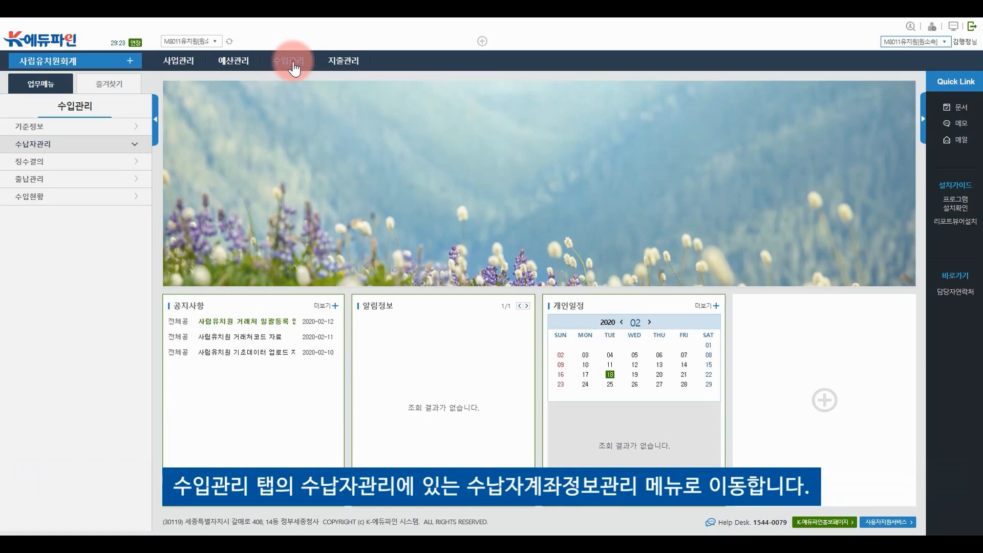
Load the 2020 children on 수납자계좌정보관리 and set the second child to 스쿨뱅킹 at 기업은행
click(293, 62)
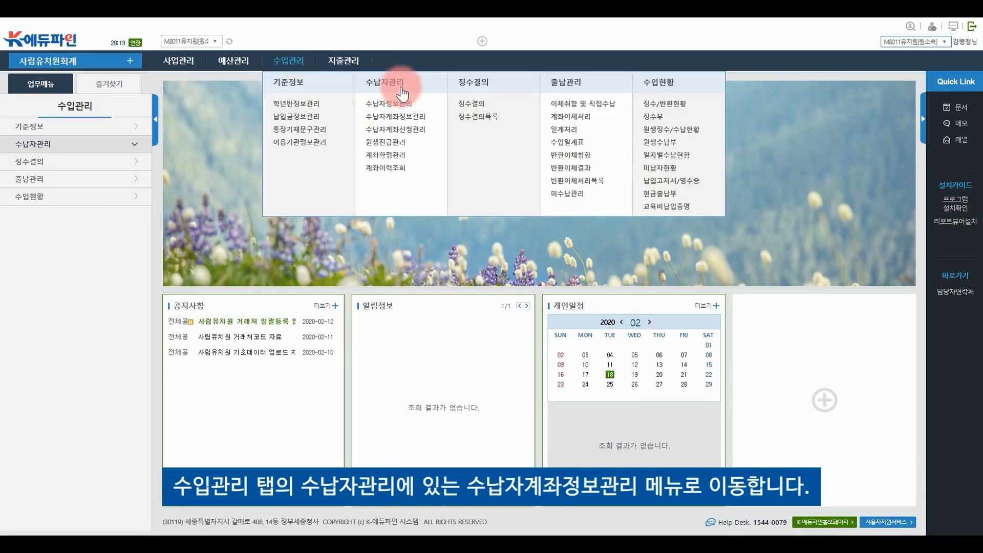
click(418, 119)
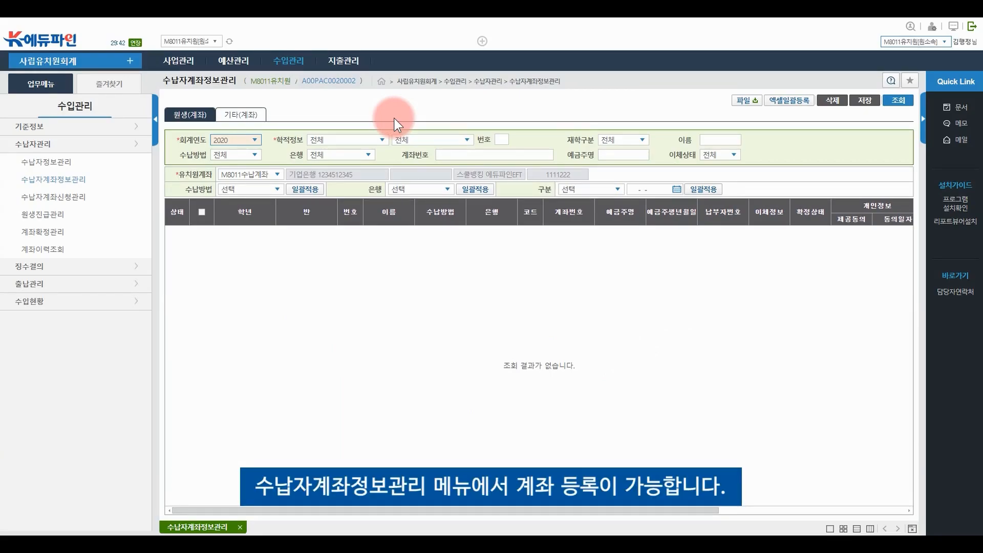
click(898, 100)
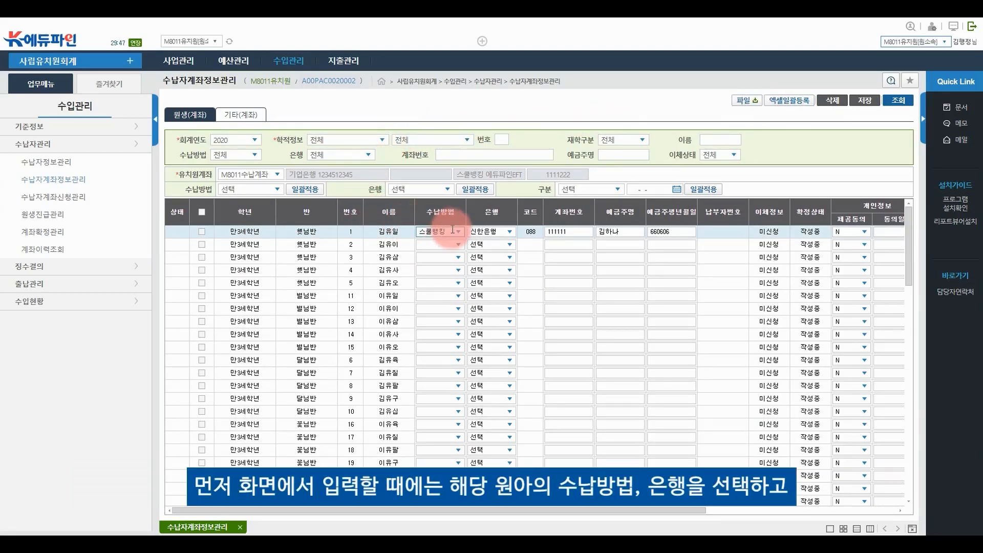
click(459, 230)
click(458, 244)
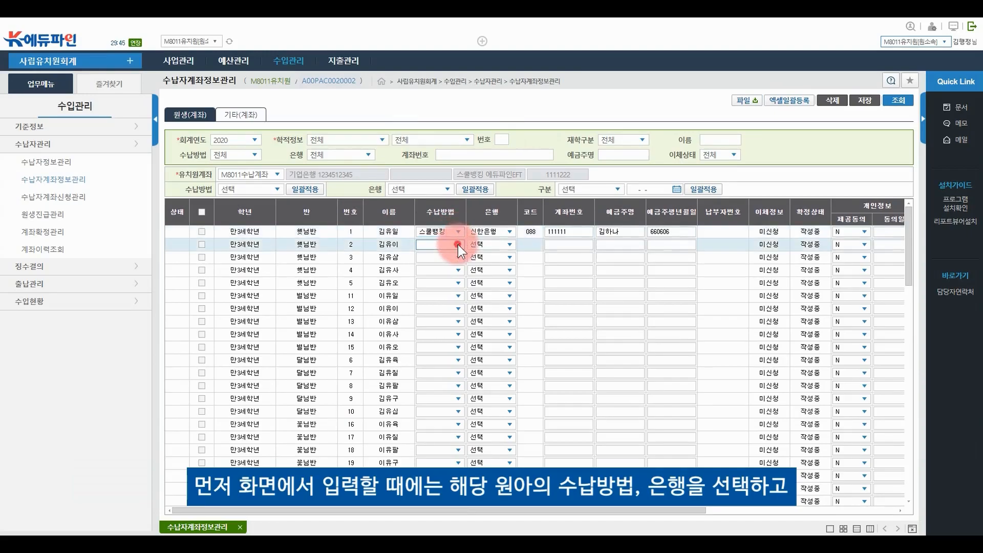
click(450, 263)
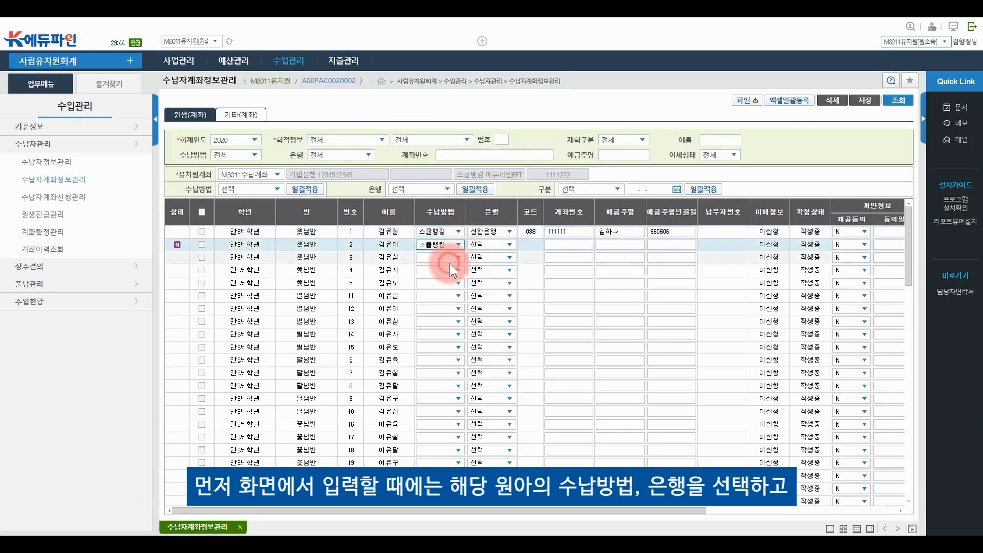
click(512, 244)
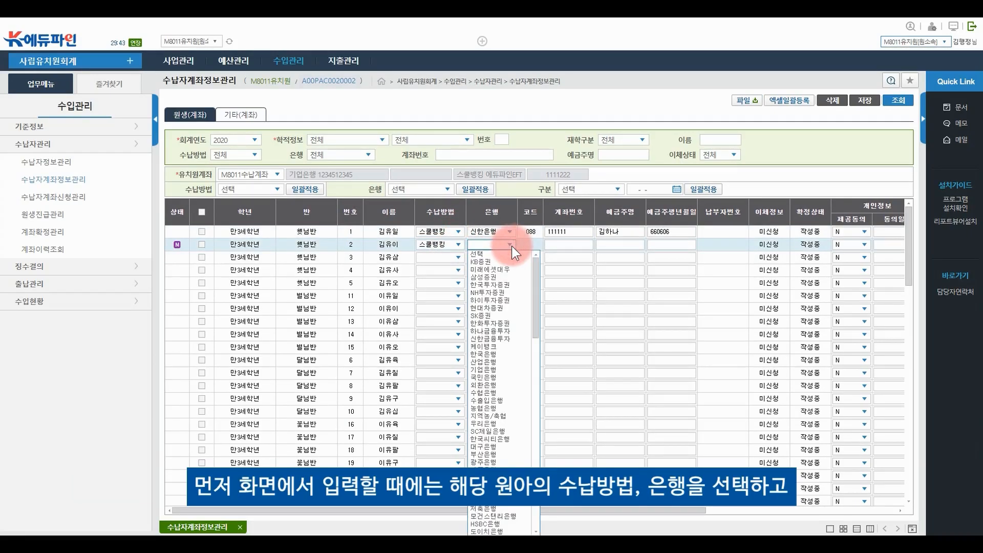
click(502, 371)
Enter the second child's account number, holder name and birthdate, then save
click(568, 246)
text(123)
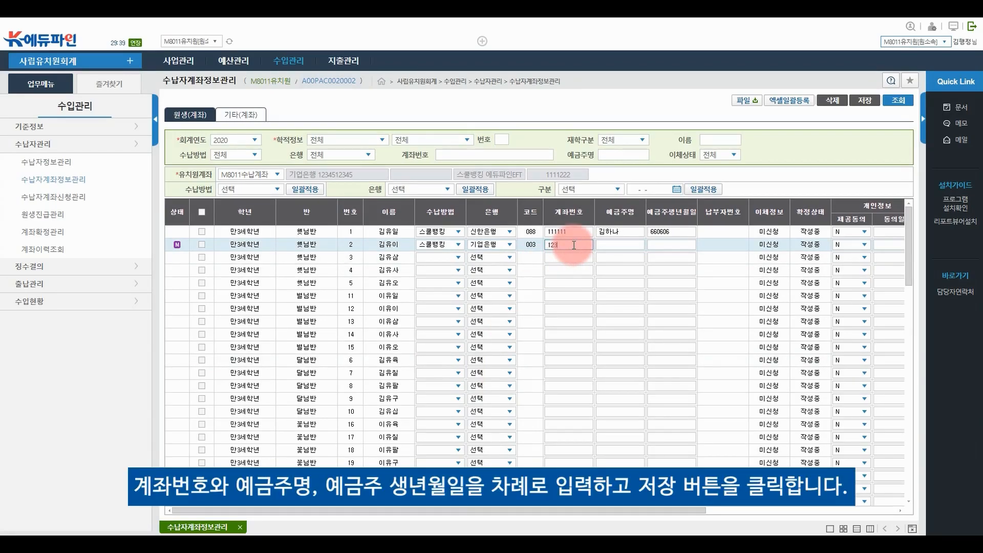
text(123)
click(613, 247)
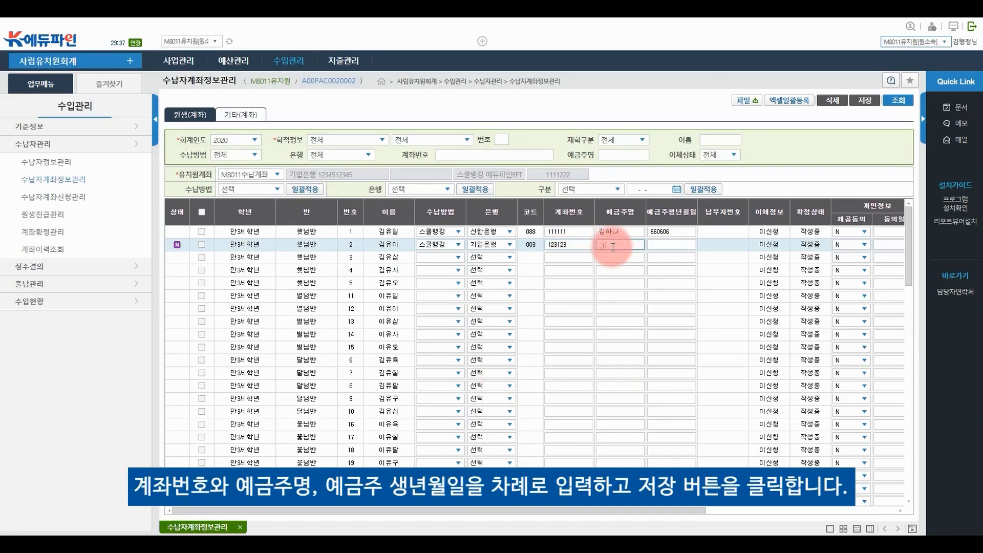
text(김둘)
click(673, 243)
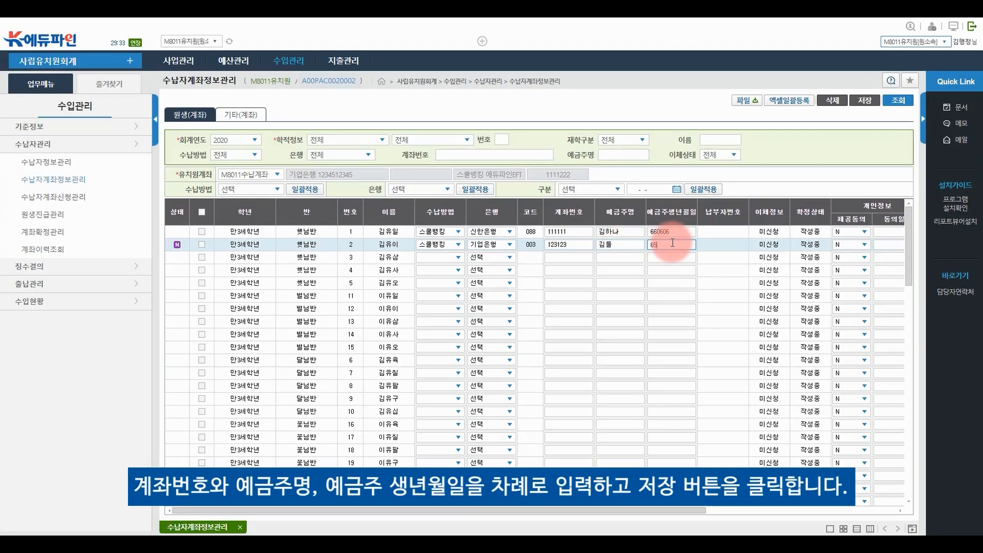
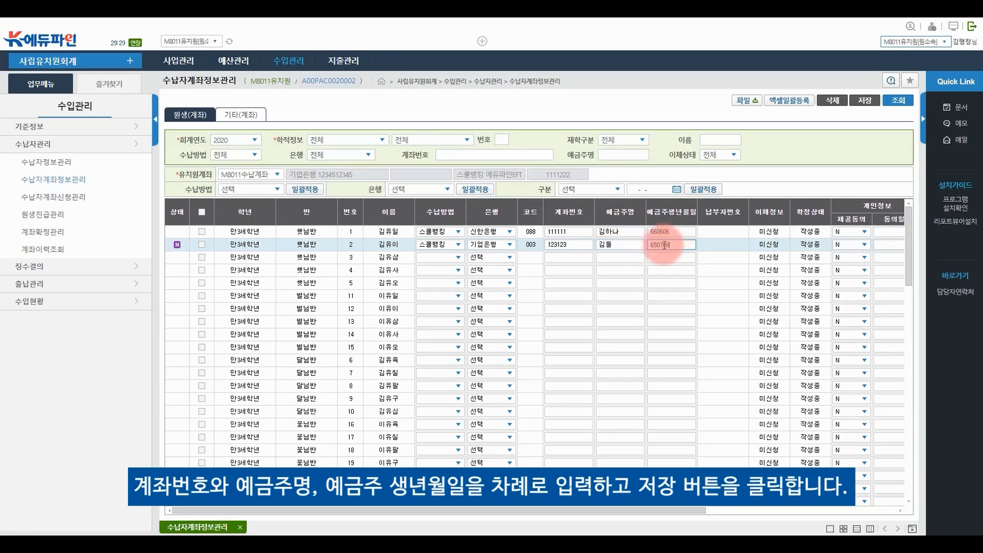
click(866, 101)
click(471, 315)
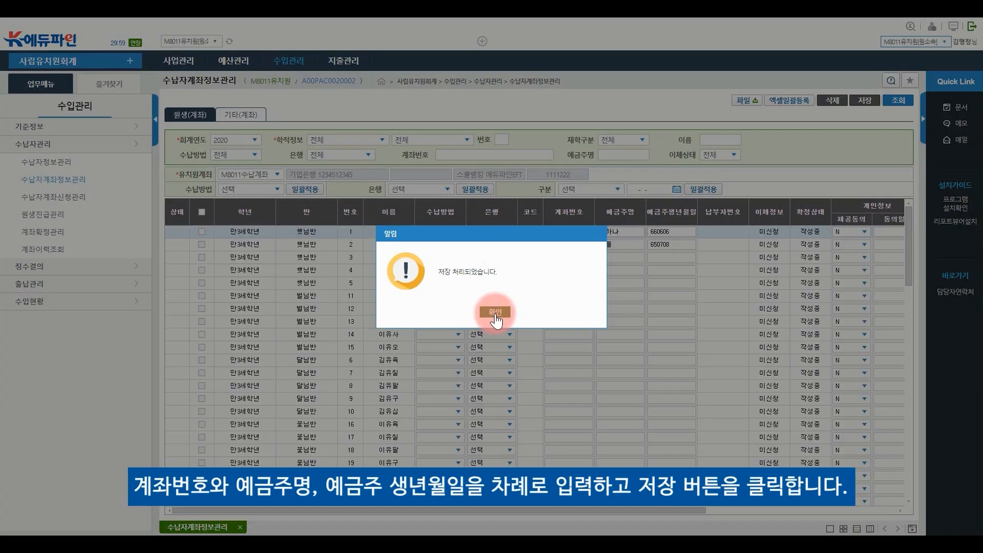
click(495, 313)
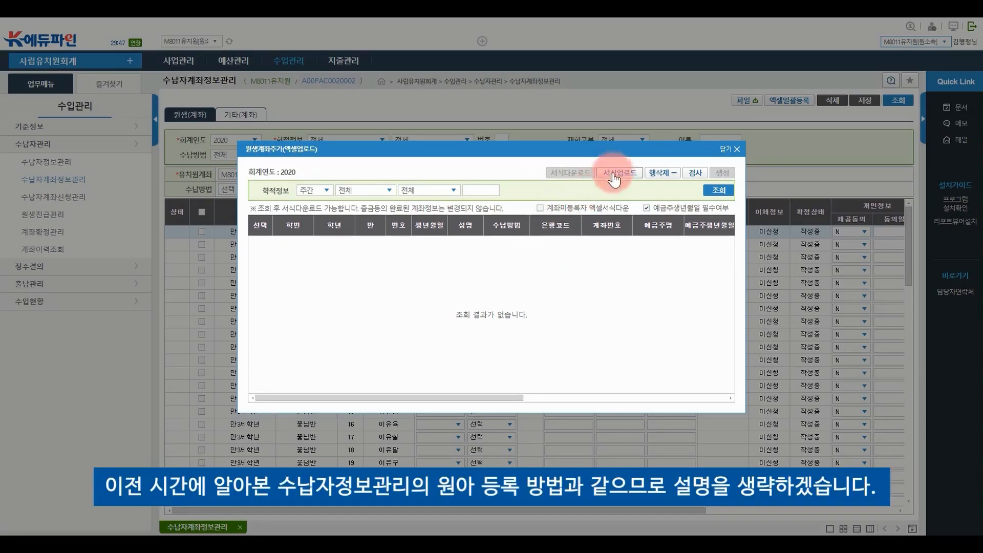
Close the 원생계좌추가(엑셀업로드) window to get back to the home screen
click(731, 149)
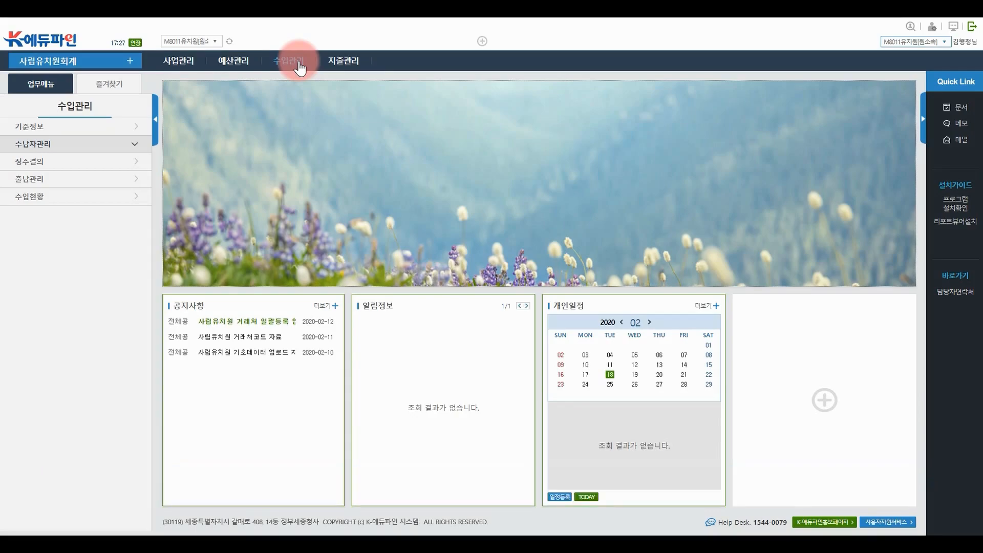
Open 수납자계좌신청관리 and load the children's account applications
click(300, 68)
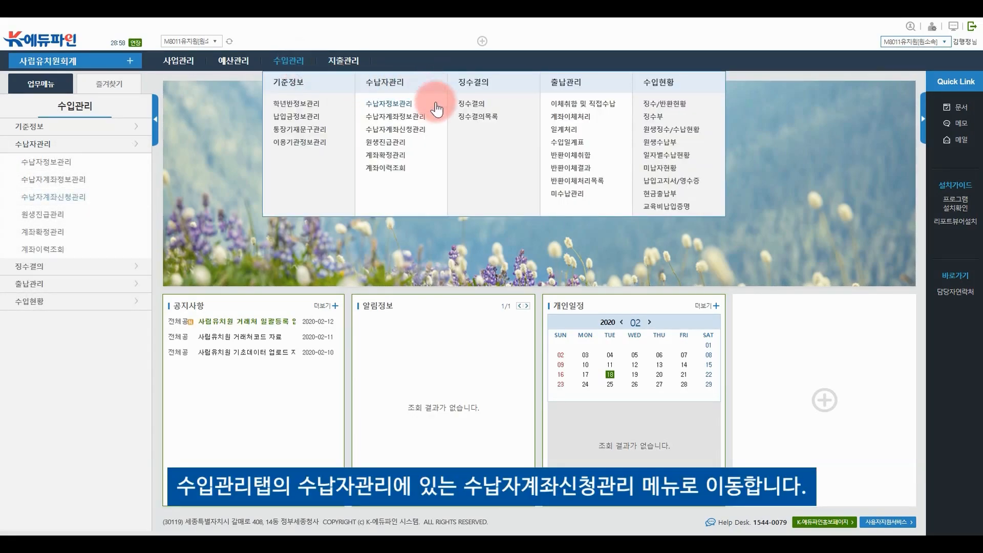
click(433, 131)
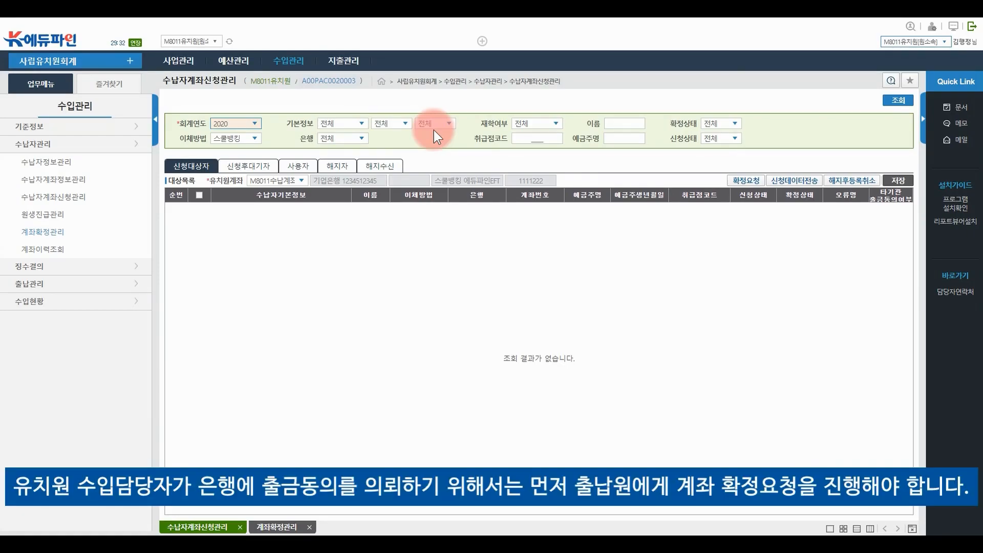
click(897, 100)
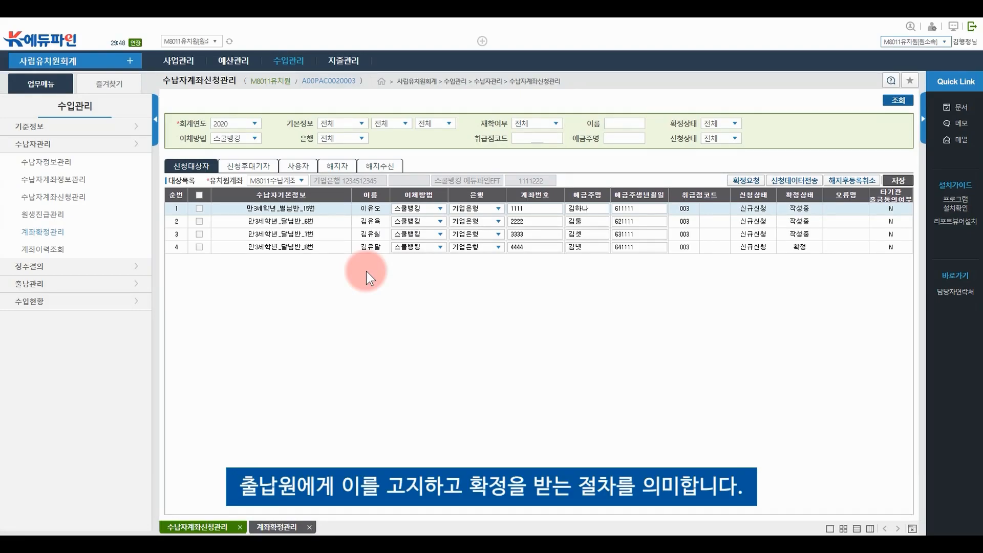
Send the first three 신규신청 accounts for 확정요청
click(198, 208)
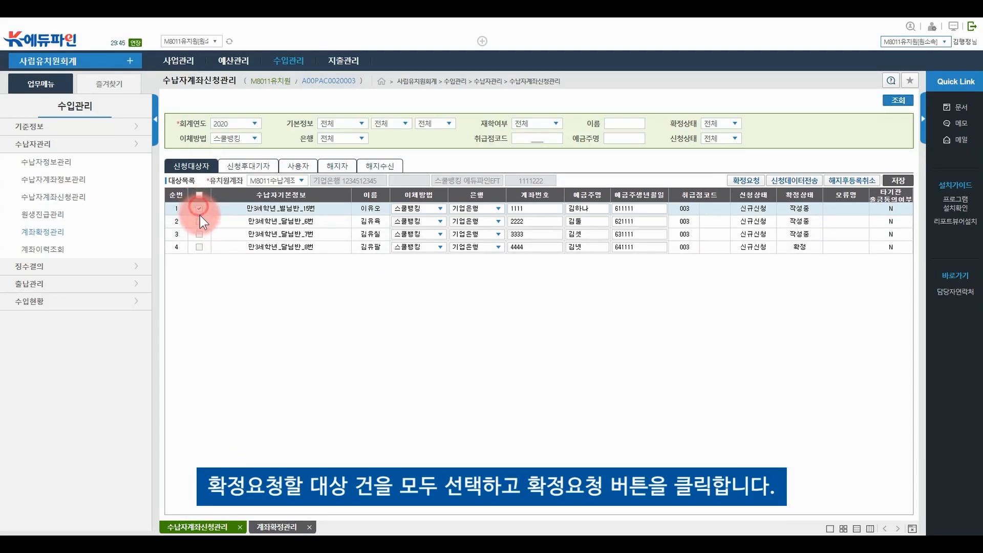
click(200, 221)
click(199, 233)
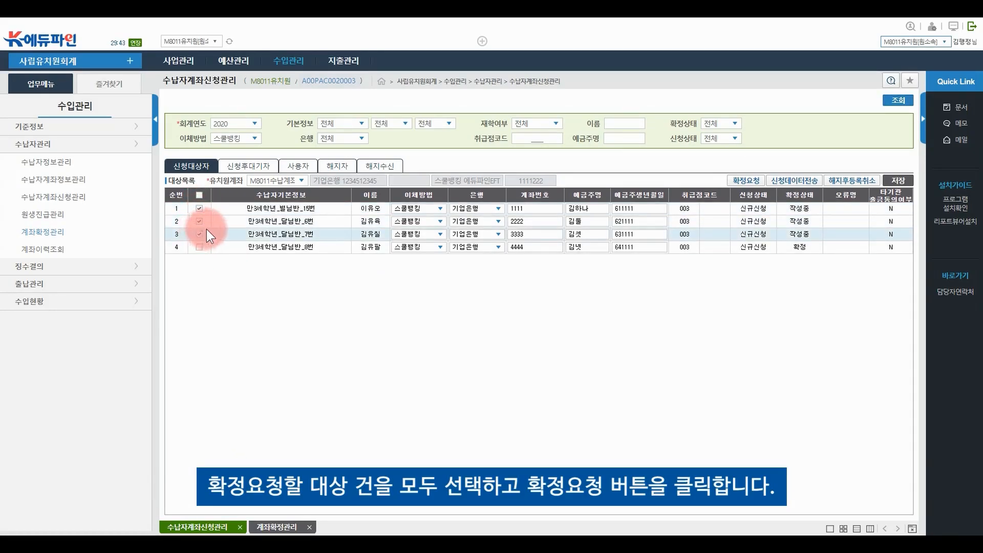
click(745, 180)
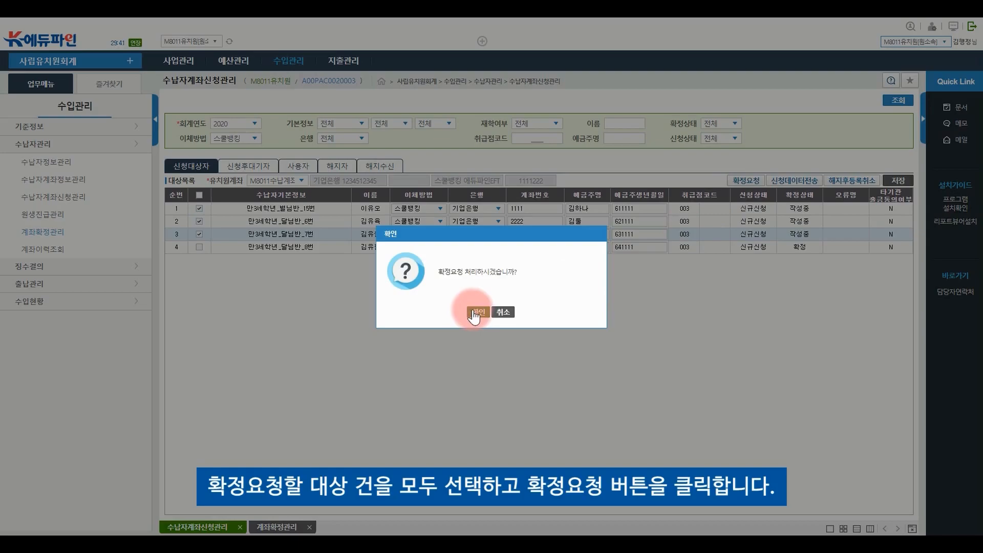
click(473, 314)
click(498, 311)
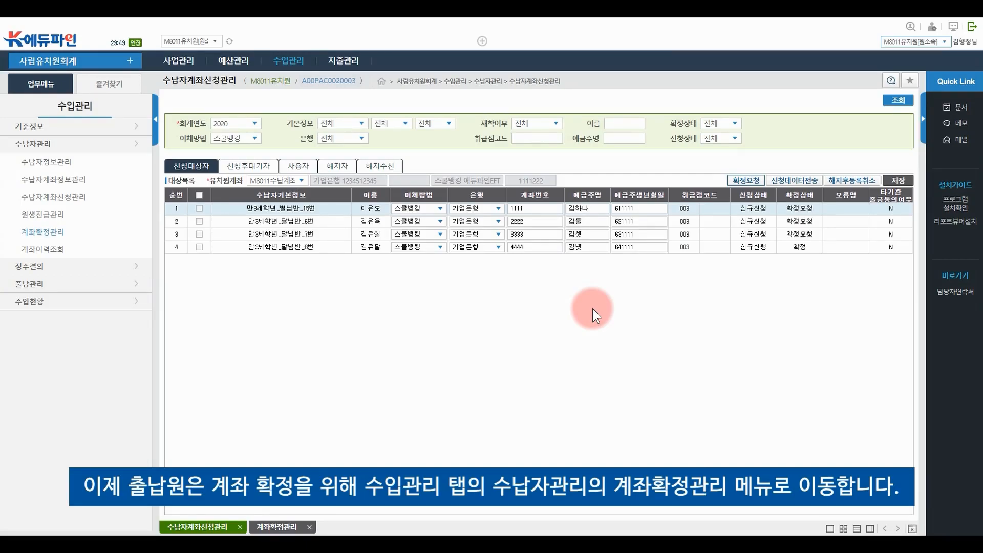
In 계좌확정관리, load the requested accounts and approve the first two with 확정
click(288, 60)
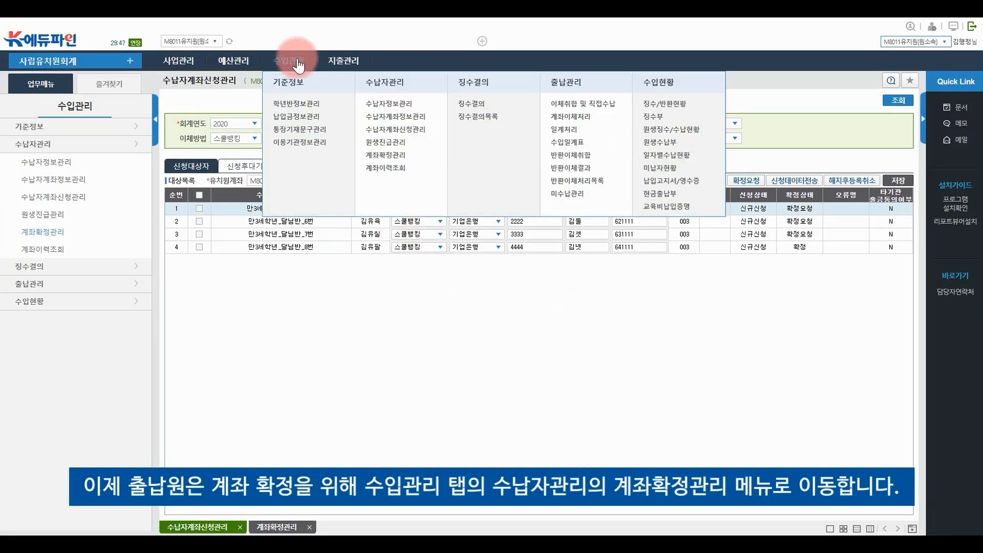
click(416, 155)
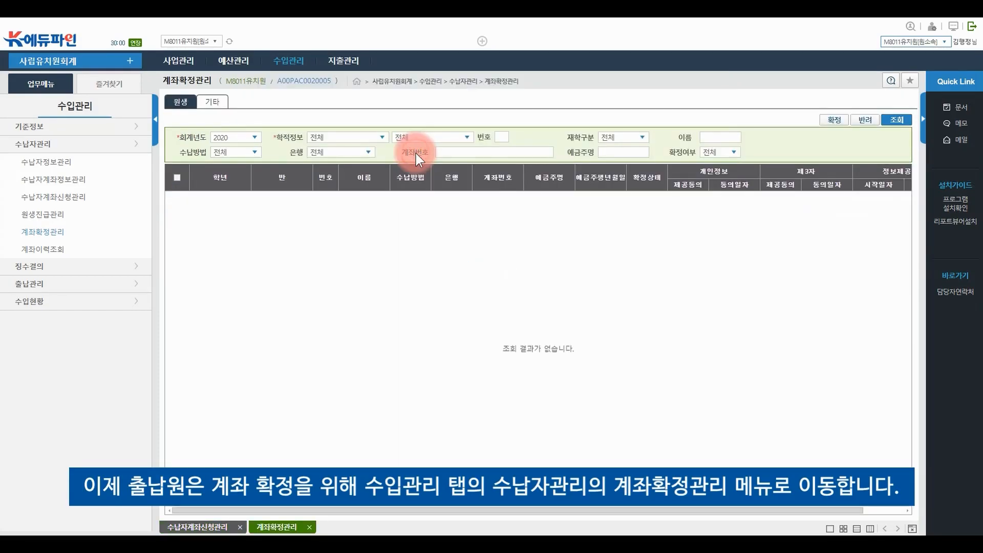
click(895, 122)
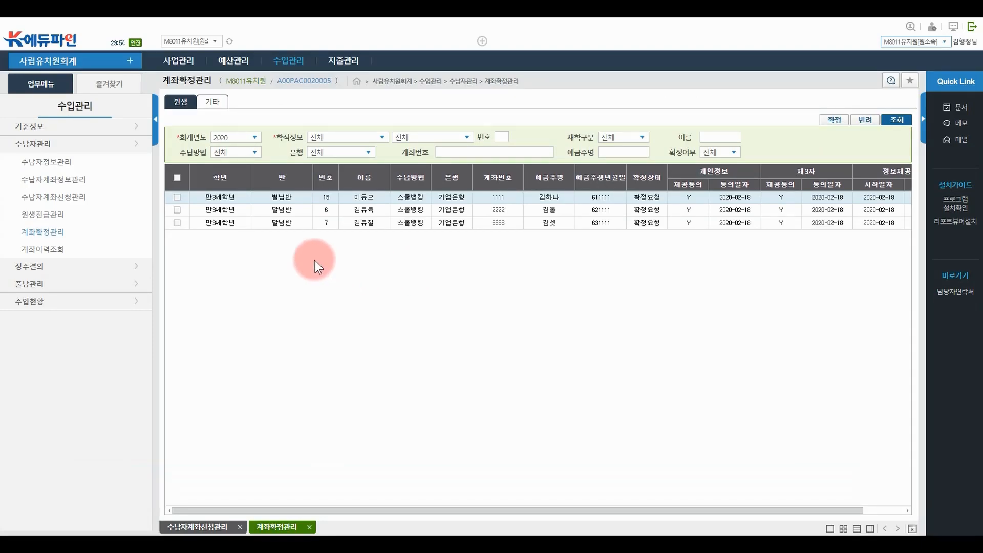
click(177, 197)
click(177, 210)
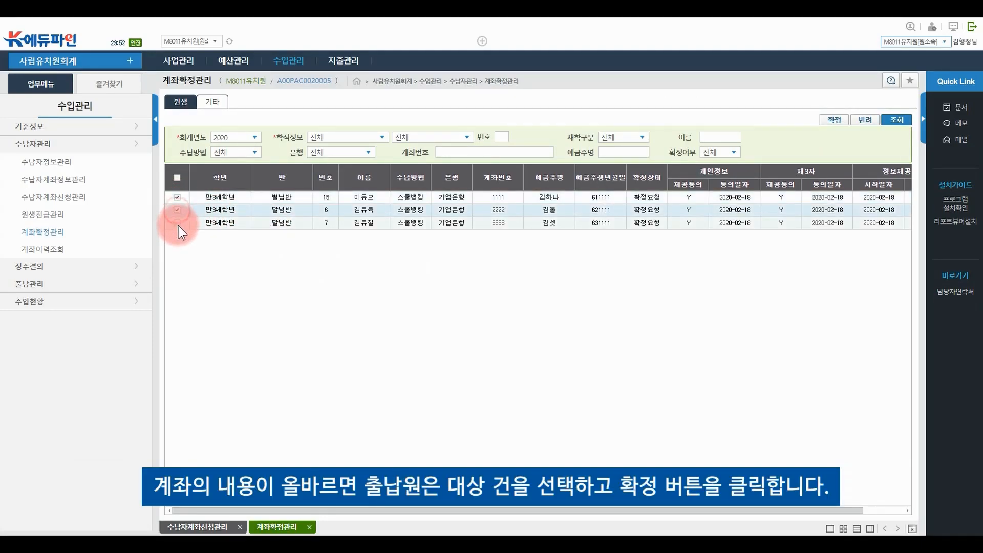
click(178, 223)
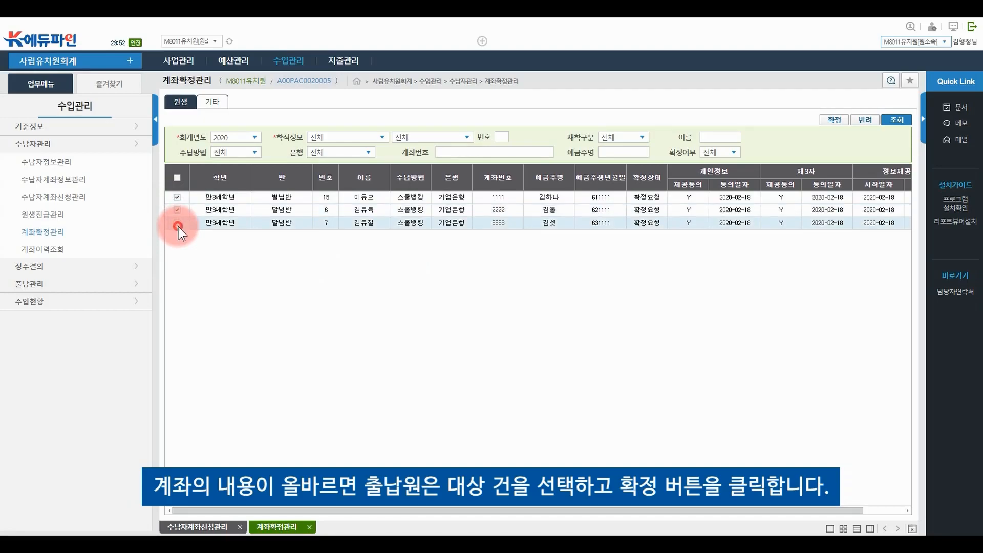
click(836, 120)
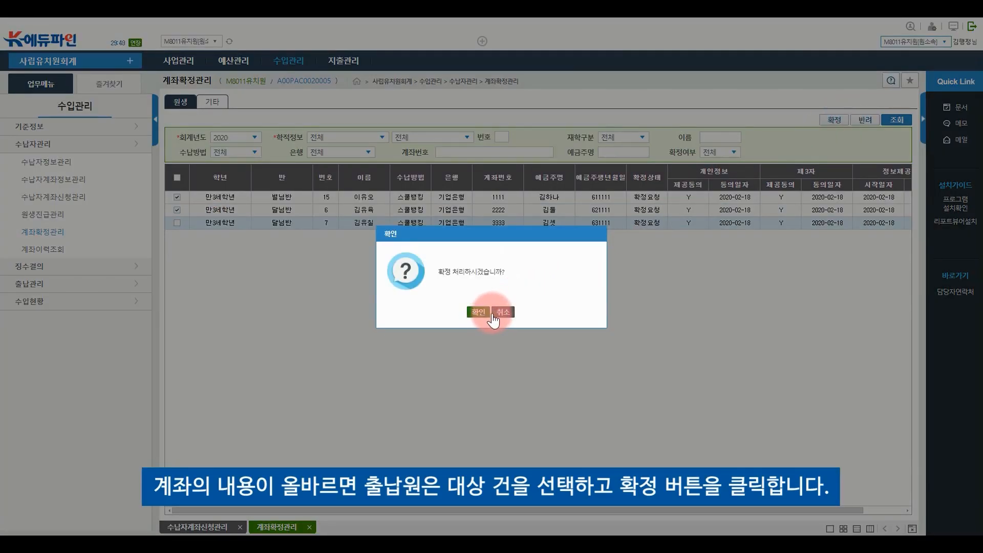
click(481, 313)
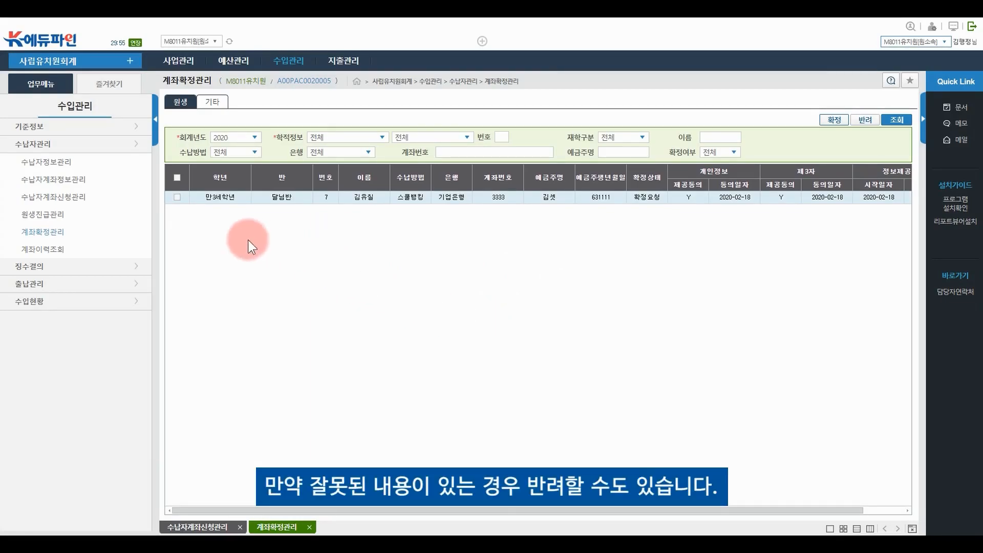
Reject the remaining account with 반려, then recheck statuses on 수납자계좌신청관리
click(176, 198)
click(865, 121)
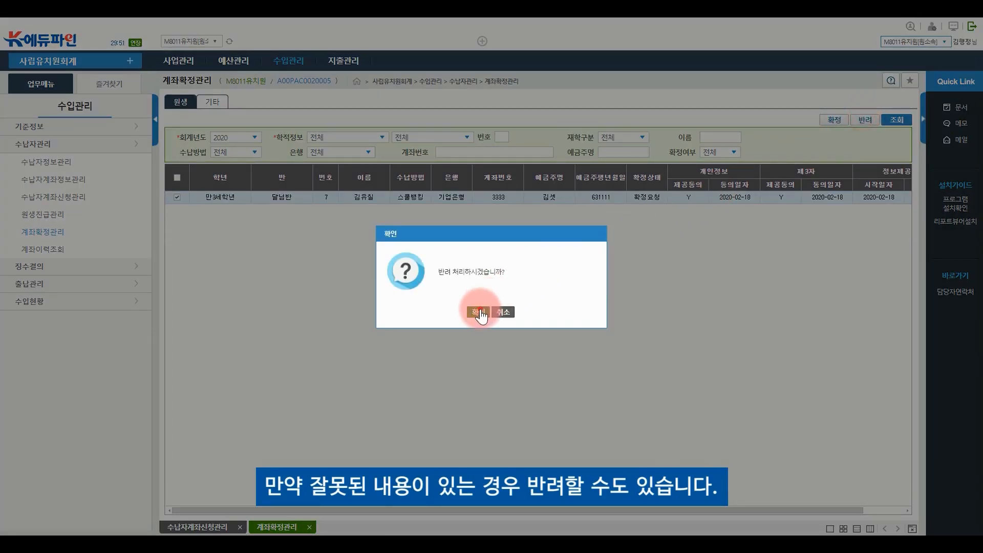
click(478, 313)
click(494, 311)
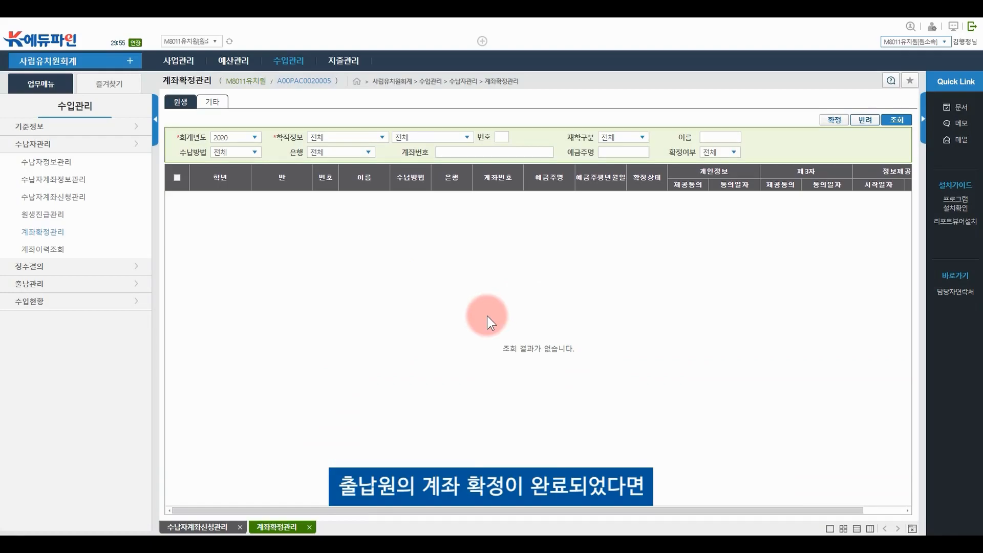
click(96, 196)
click(893, 103)
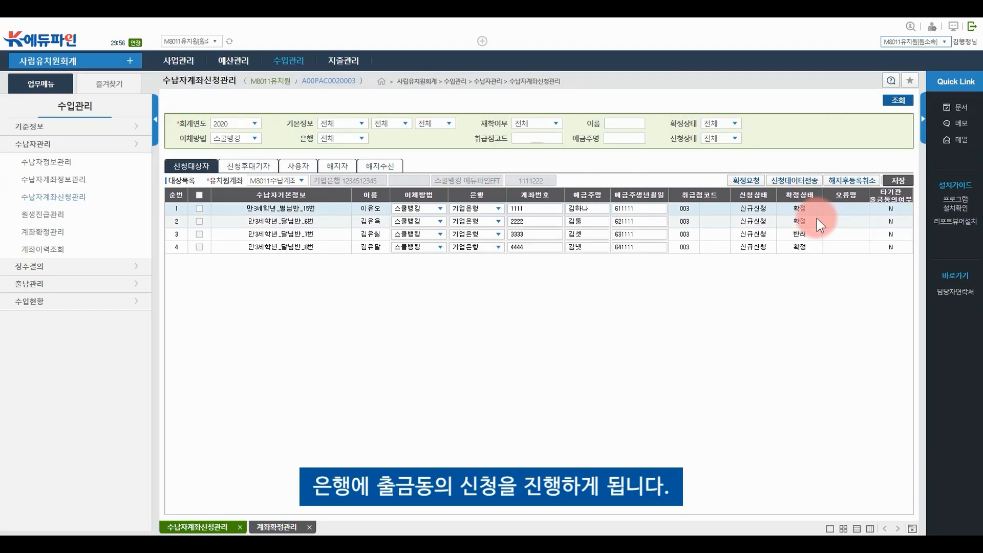
Transmit the checked applicants' withdrawal-consent data via 에듀파인EFT and acknowledge the failure alert
click(199, 209)
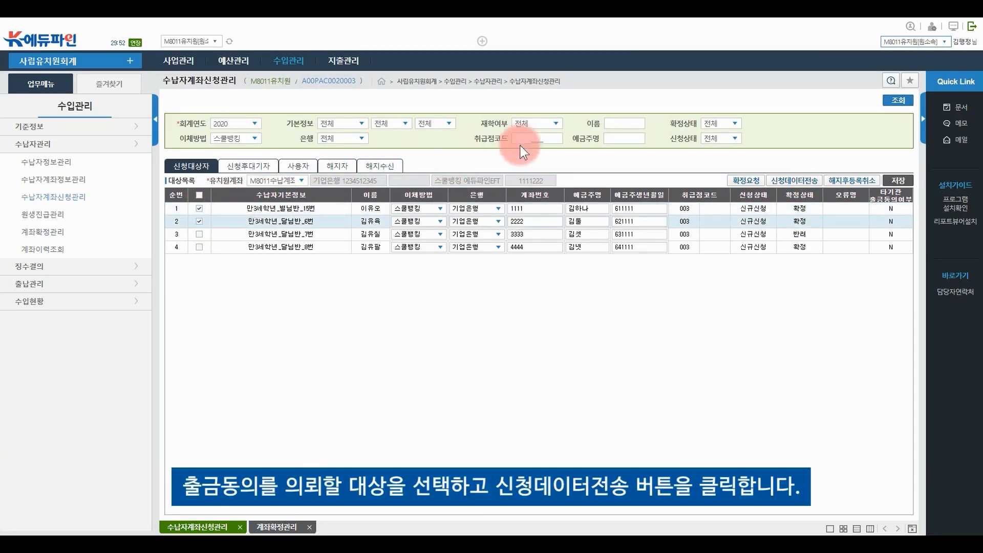
click(807, 182)
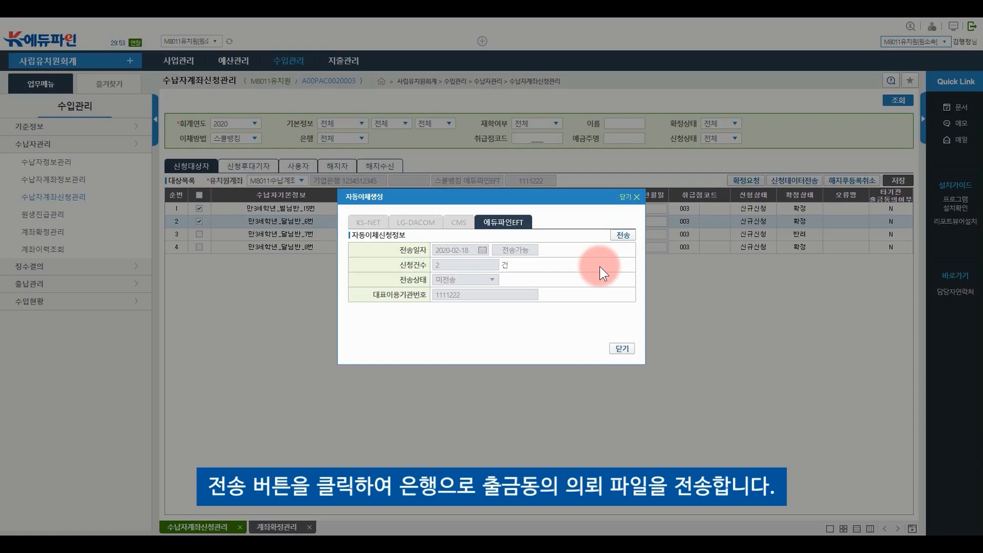
click(624, 236)
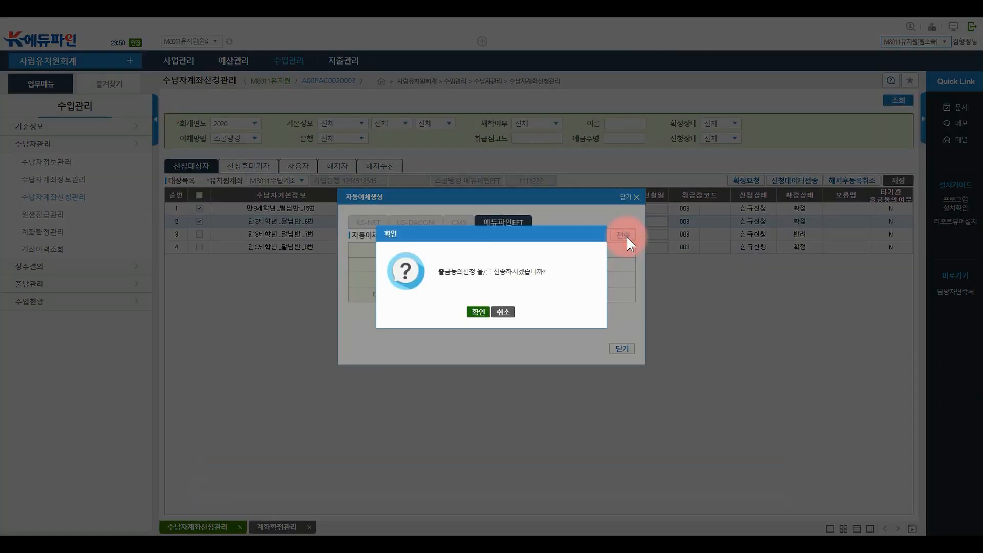
click(480, 312)
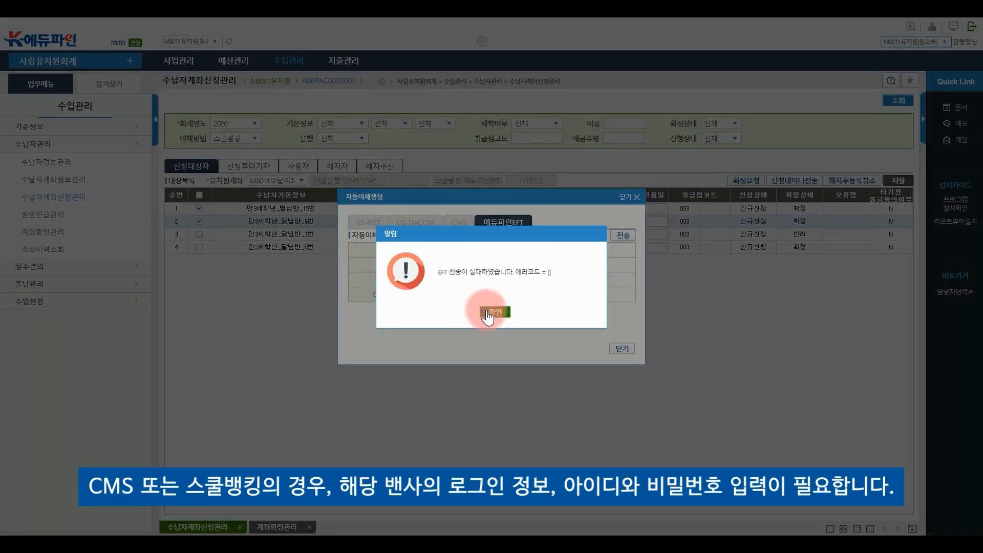
click(492, 312)
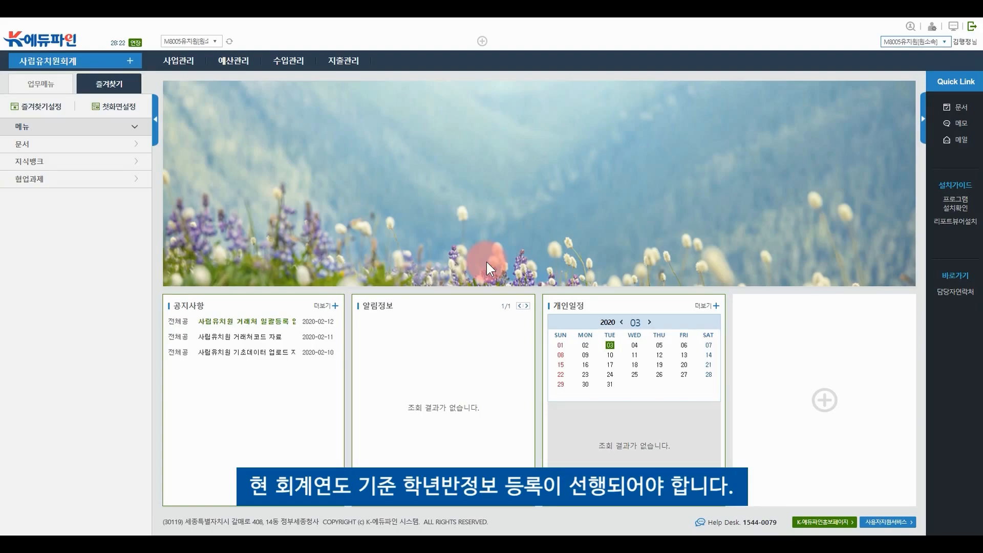
Open 원생진급관리 and list the 2019 classes and their students
click(288, 66)
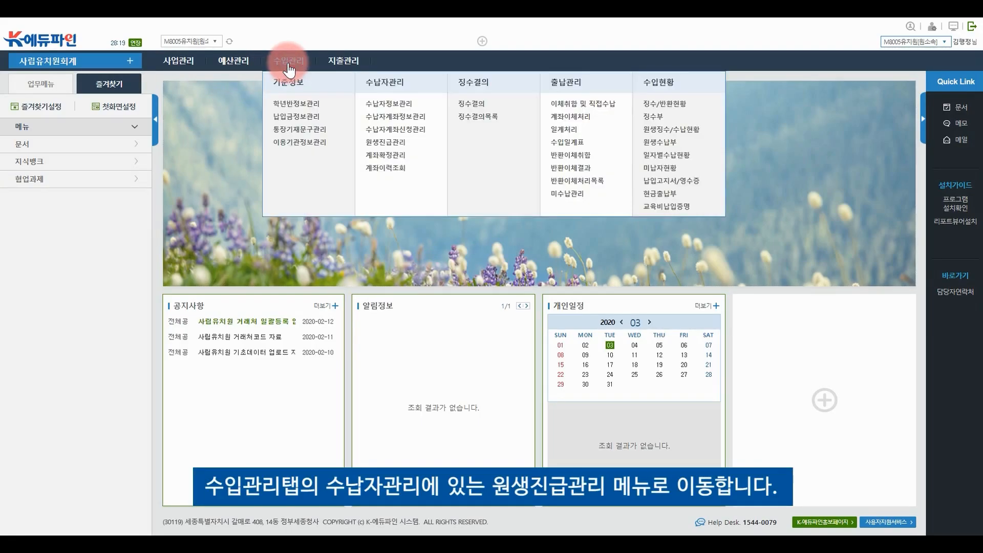
click(401, 145)
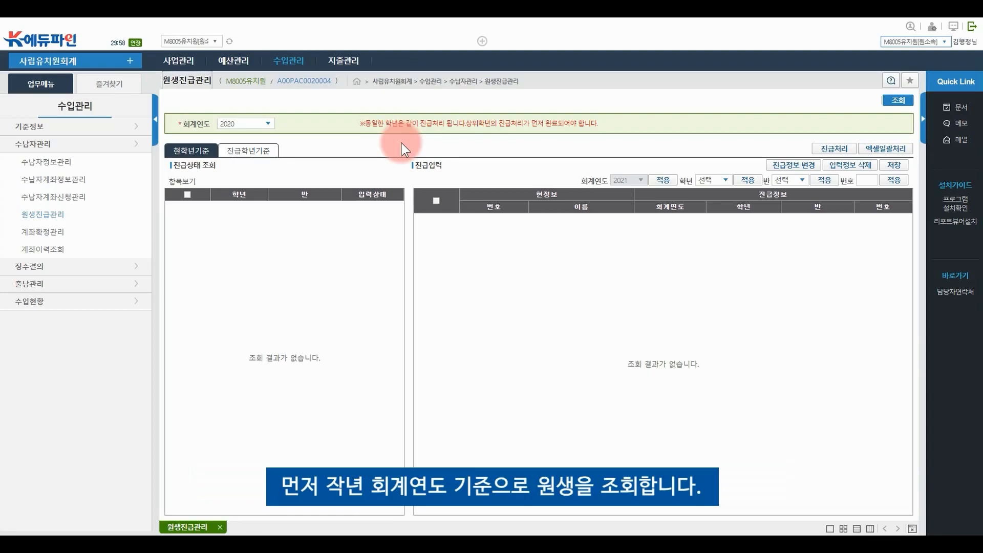
click(268, 124)
click(258, 159)
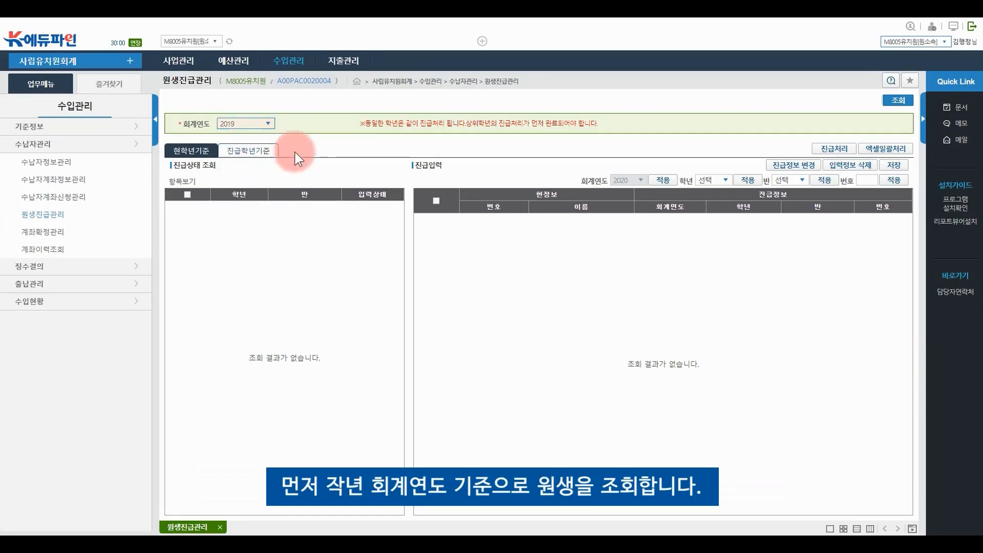
click(899, 101)
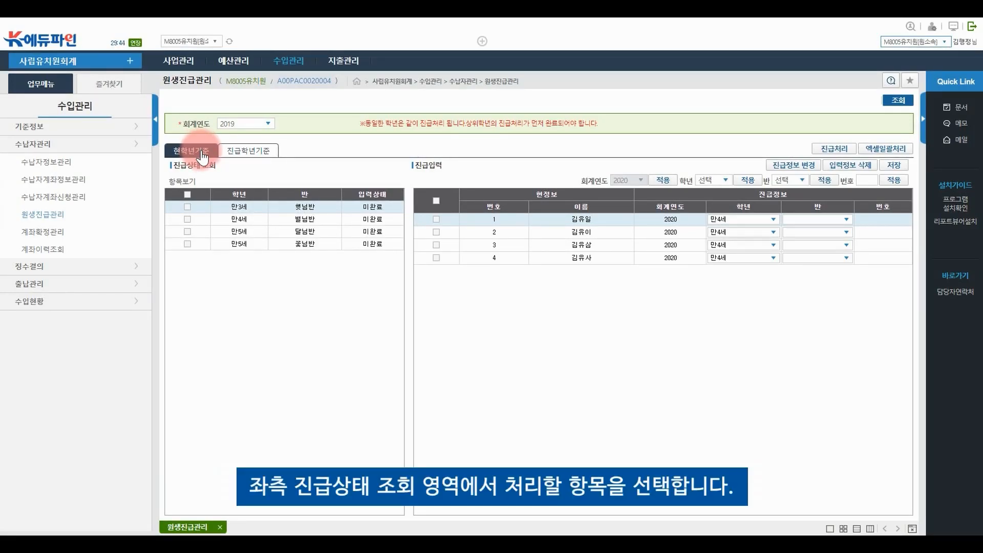
Load the 만5세 달님반 students and assign 달님반 to each of the four rows
click(316, 234)
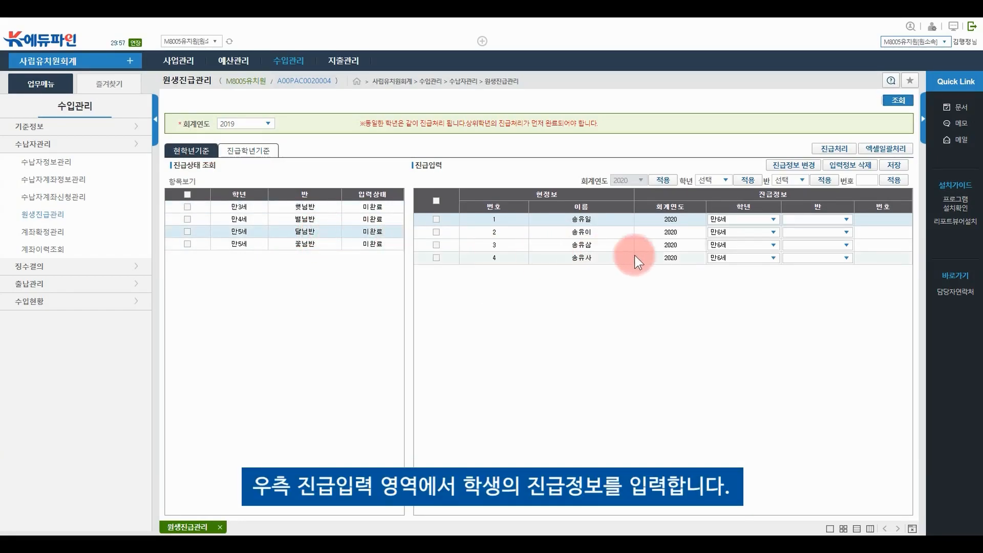
click(847, 219)
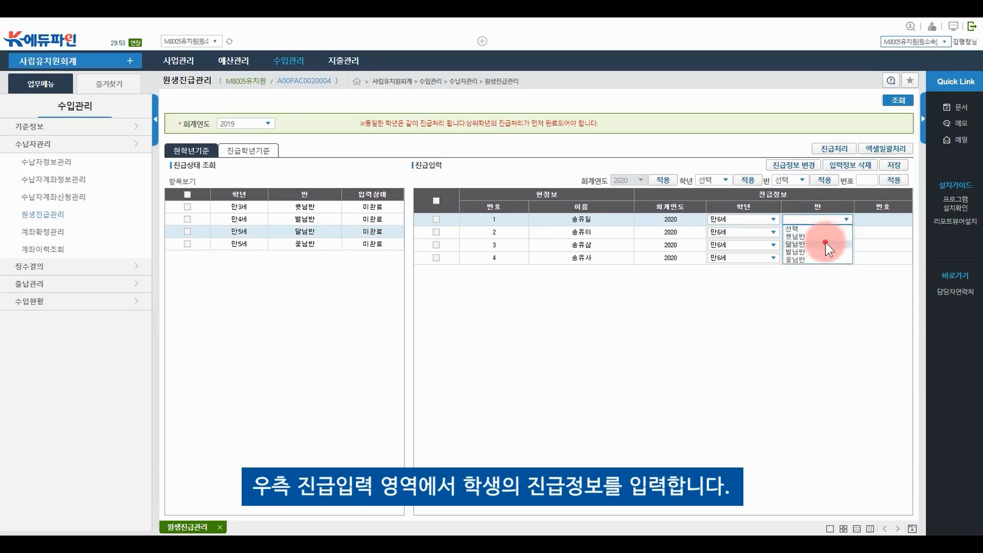
click(826, 243)
click(845, 236)
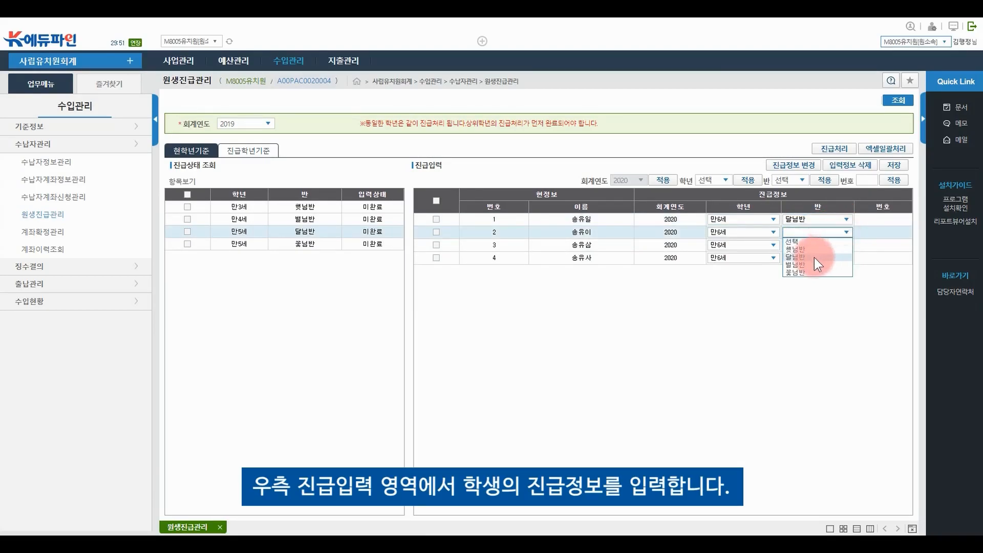
click(815, 257)
click(846, 245)
click(824, 270)
click(847, 257)
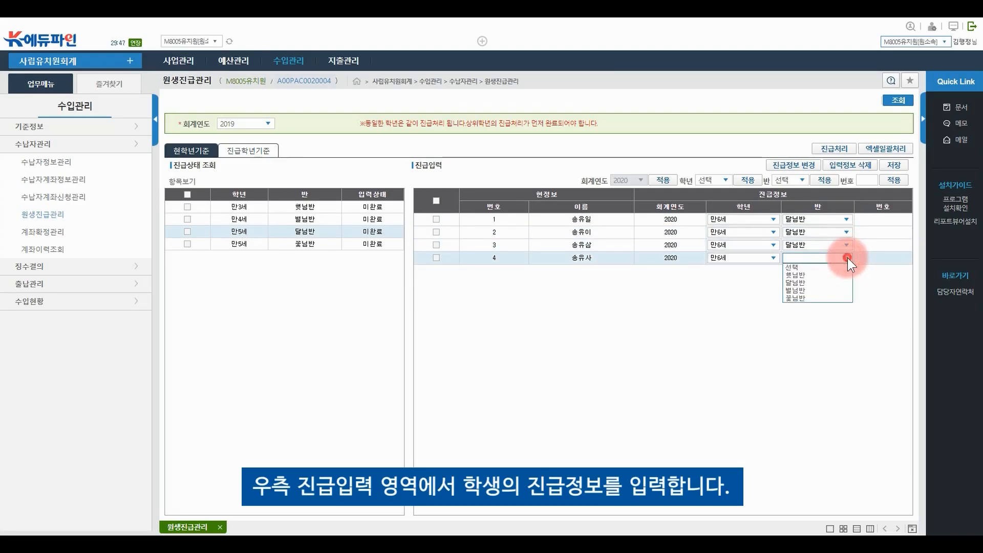
click(812, 281)
Enter class numbers 1, 2, 3 and 4 for the four students
click(882, 220)
text(1)
click(881, 232)
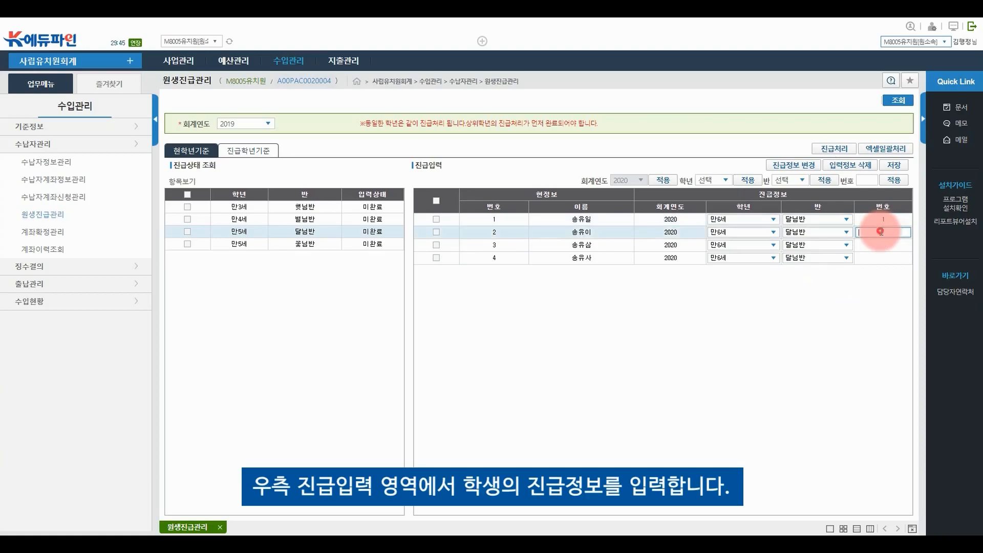
text(2)
click(875, 245)
text(3)
click(874, 258)
text(4)
click(870, 272)
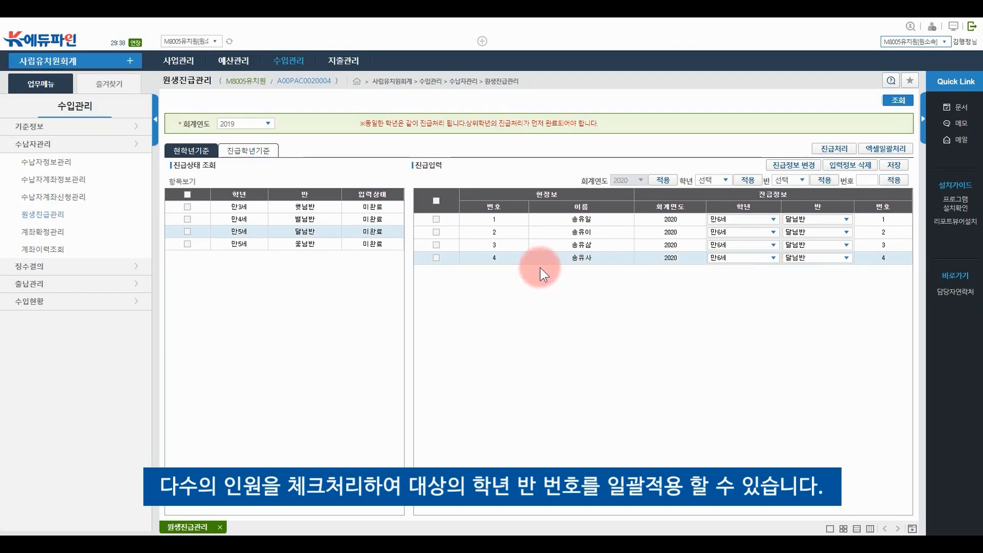
Bulk-apply class 별님반 and starting number 1 to all four checked students
click(435, 200)
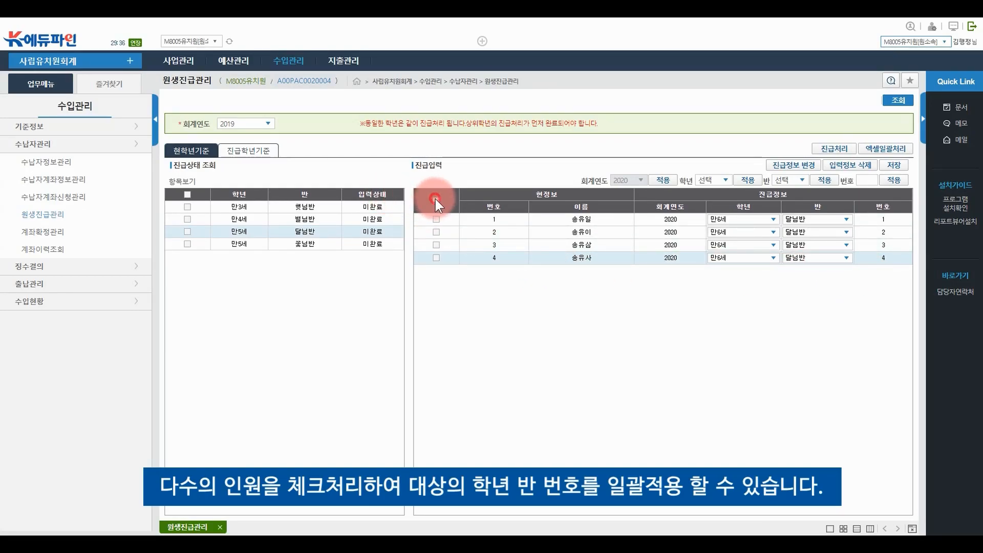
click(798, 182)
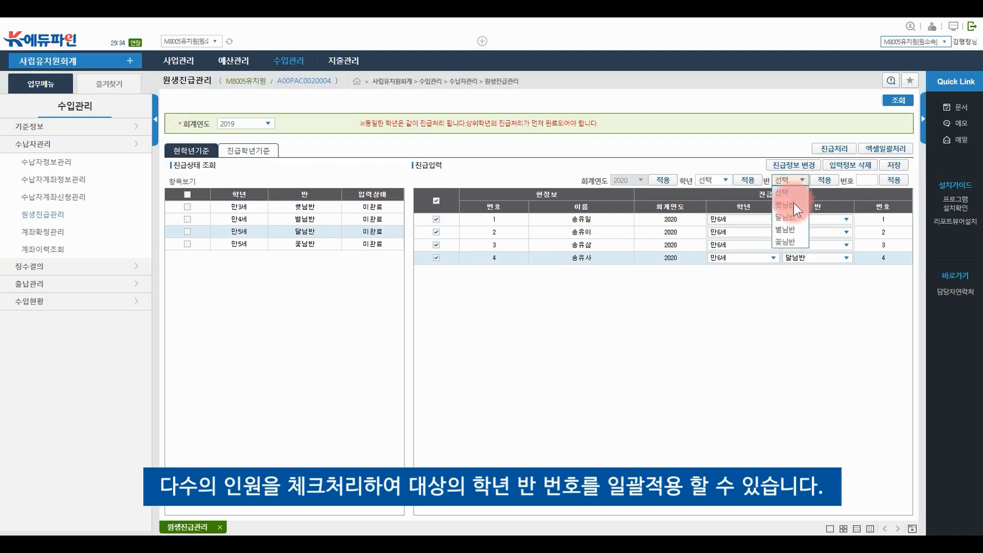
click(785, 229)
click(822, 182)
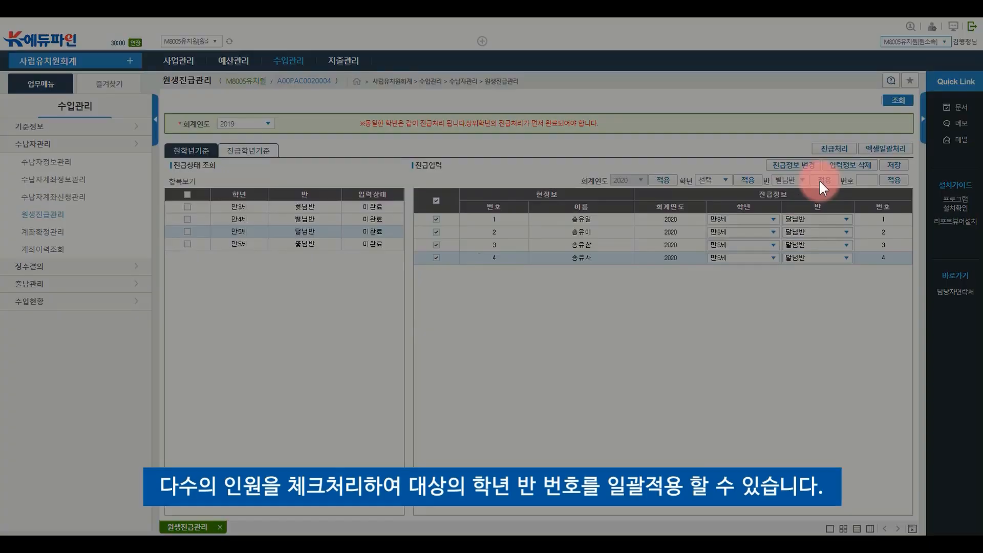
click(469, 312)
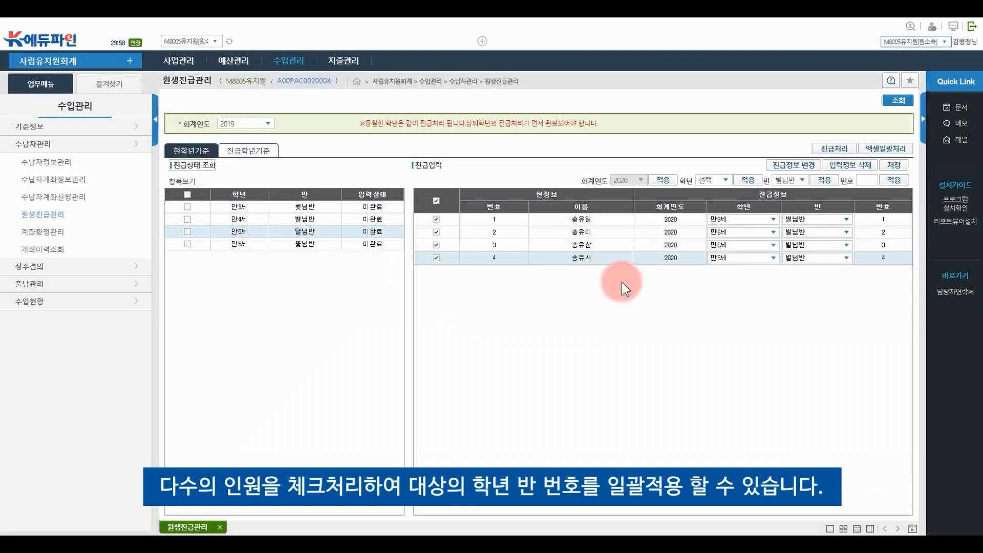
click(867, 181)
text(1)
click(894, 180)
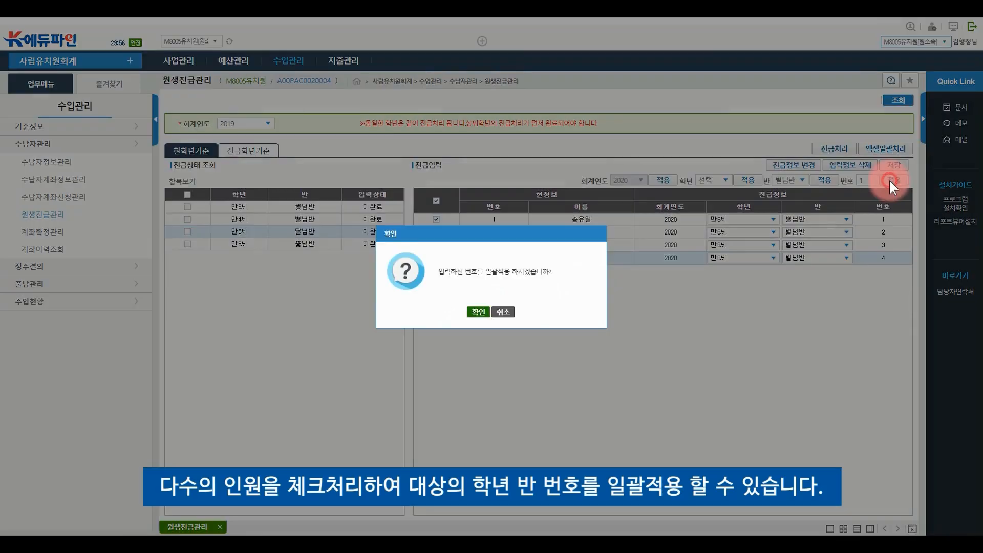
click(481, 313)
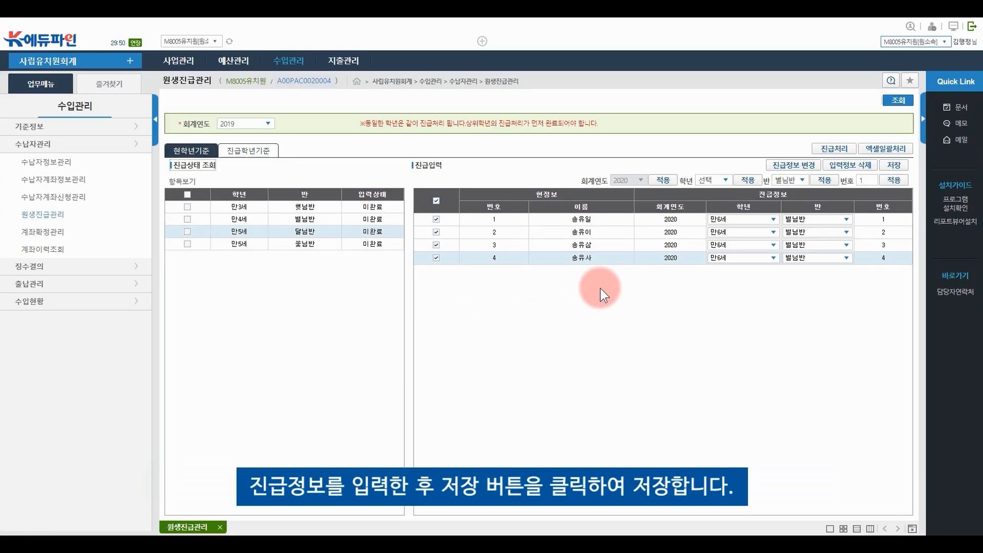
Save the 달님반 promotion details so the class reads 완료
click(893, 165)
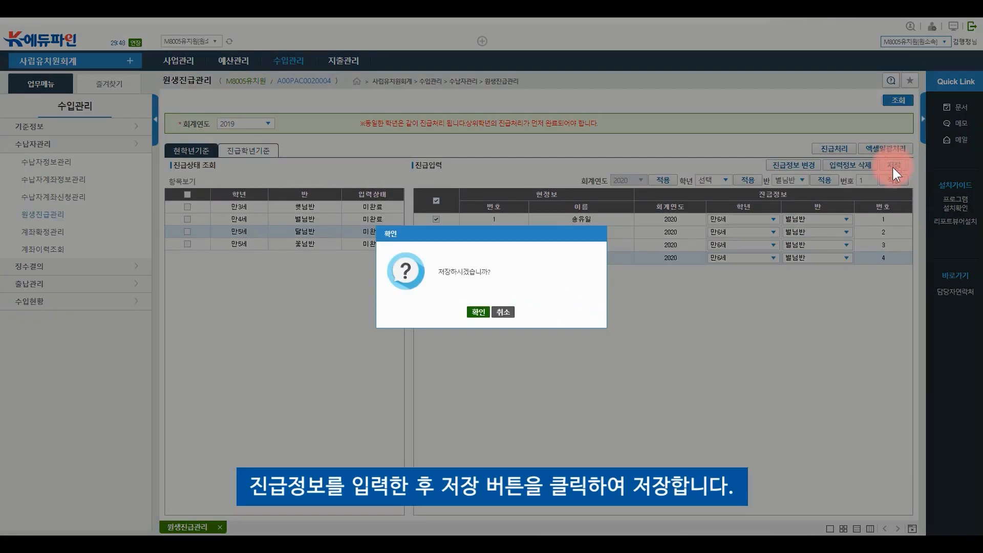
click(479, 312)
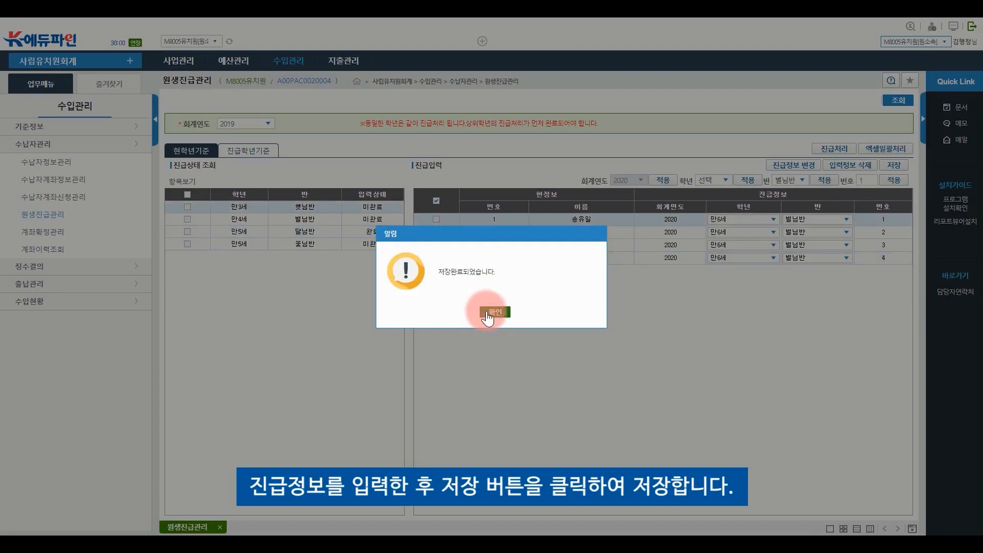
click(496, 311)
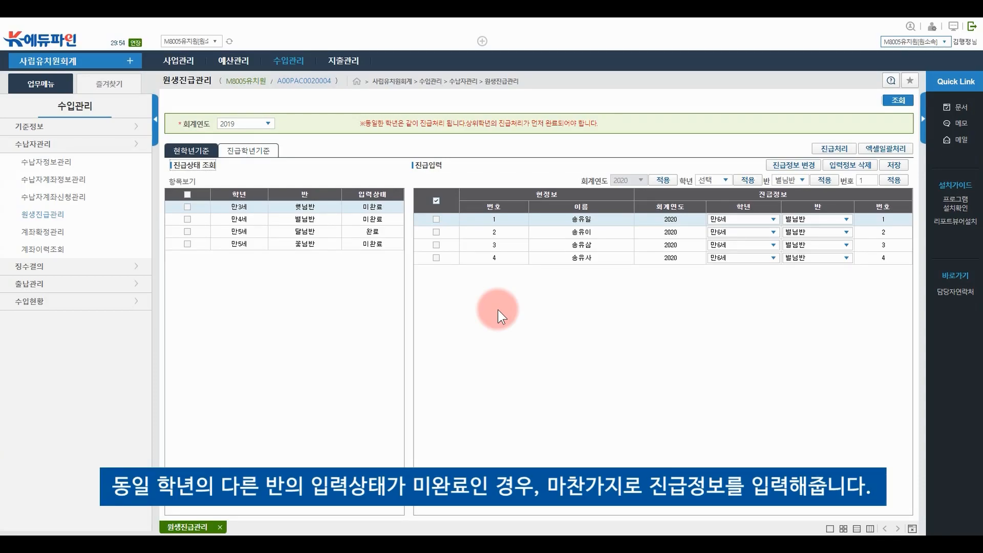
Load 만5세 꽃님반 students, bulk-apply class 꽃님반 and numbers 1–4, and save
click(374, 245)
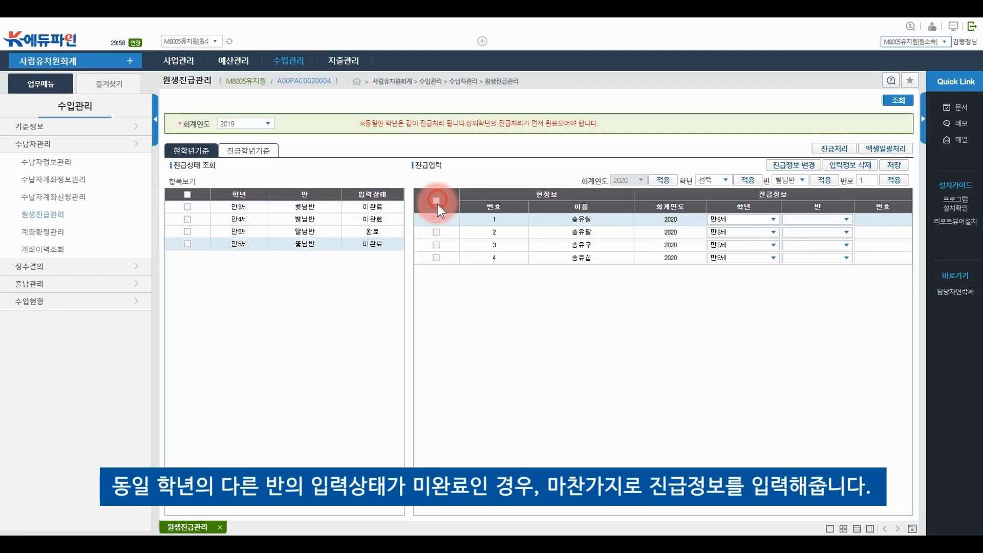
click(789, 180)
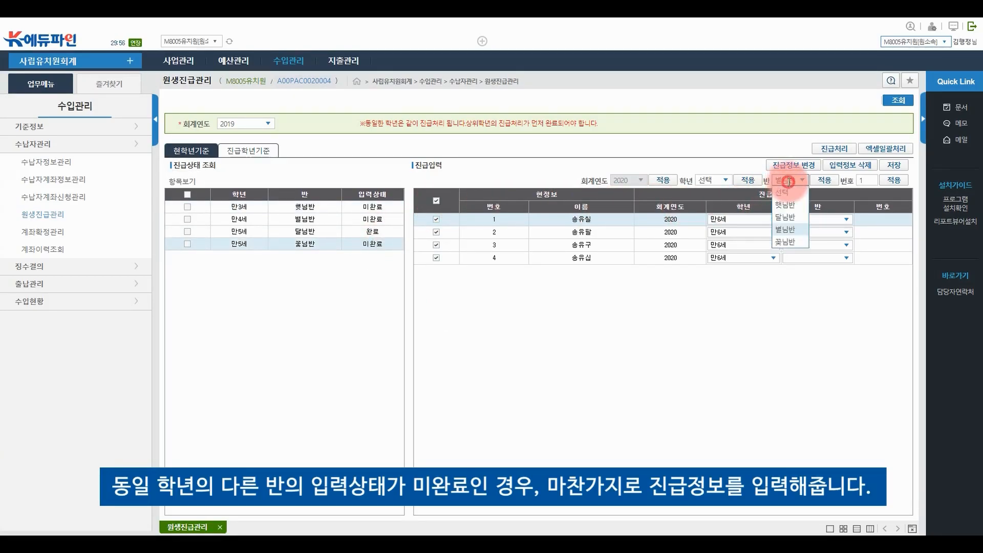
click(792, 239)
click(823, 180)
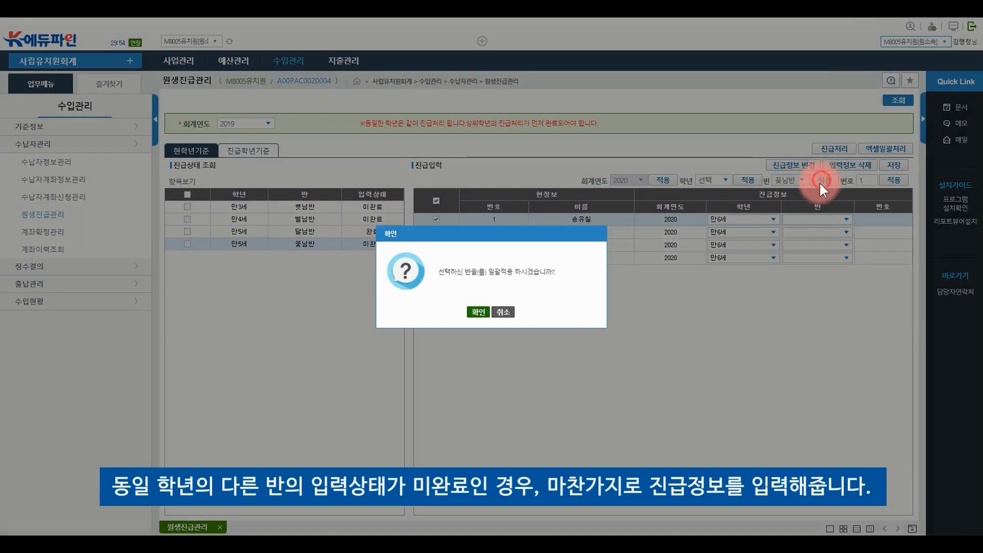
click(480, 305)
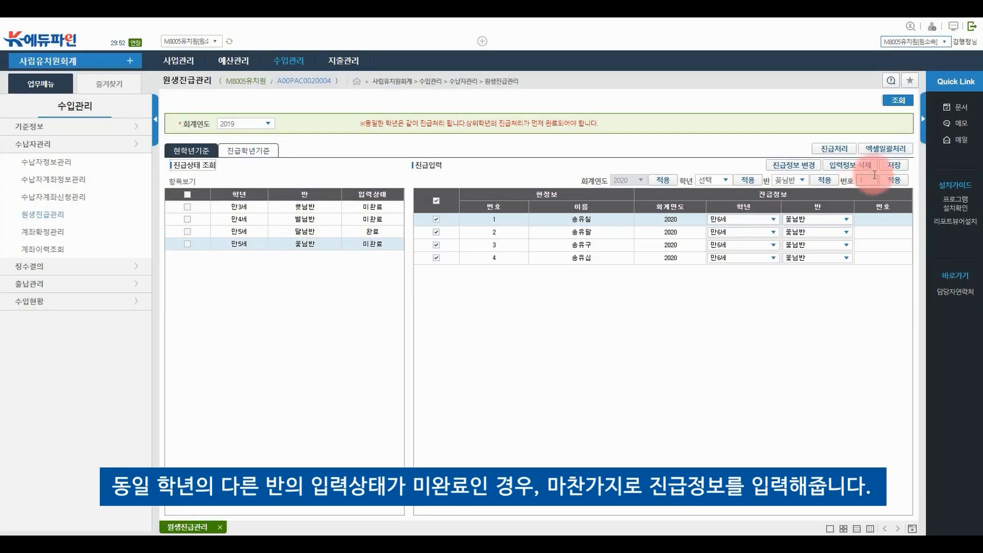
click(893, 180)
click(479, 312)
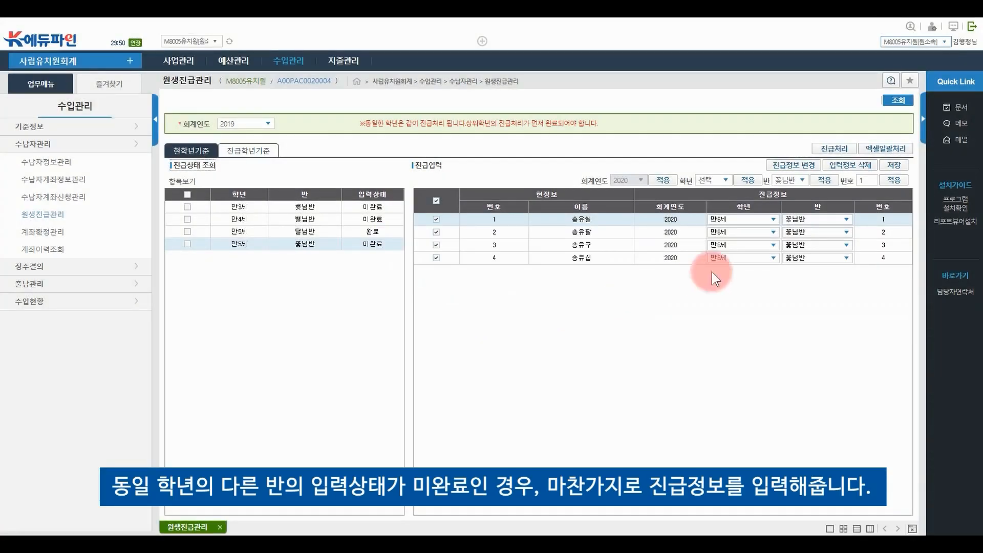
click(892, 164)
click(478, 310)
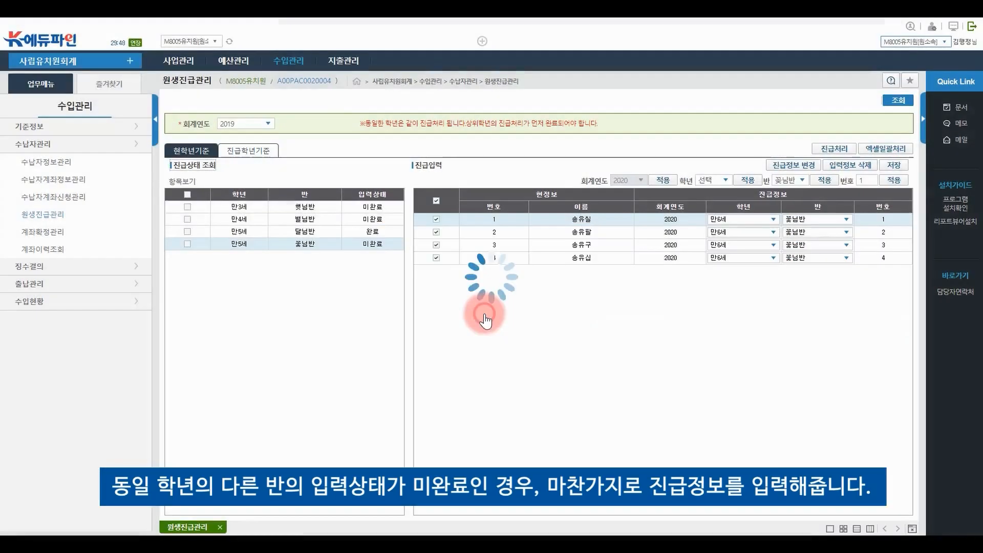
click(495, 313)
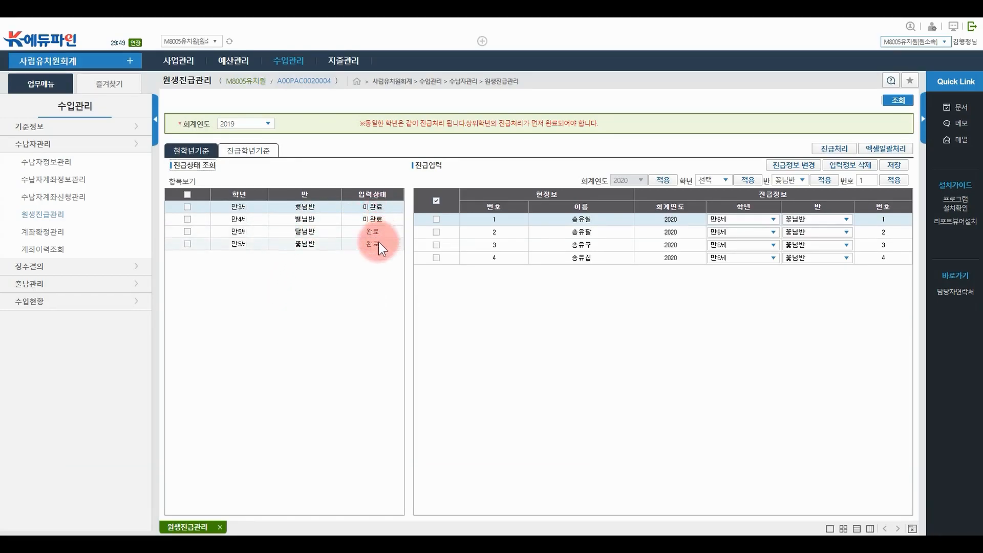
Promote the checked 만5세 달님반 and 꽃님반 classes with 진급처리
click(187, 231)
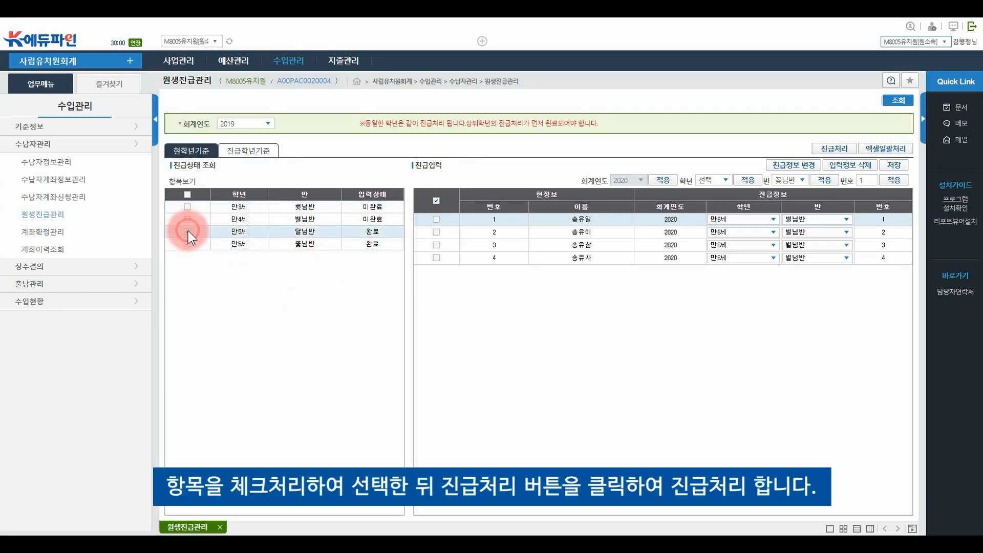
click(188, 232)
click(187, 244)
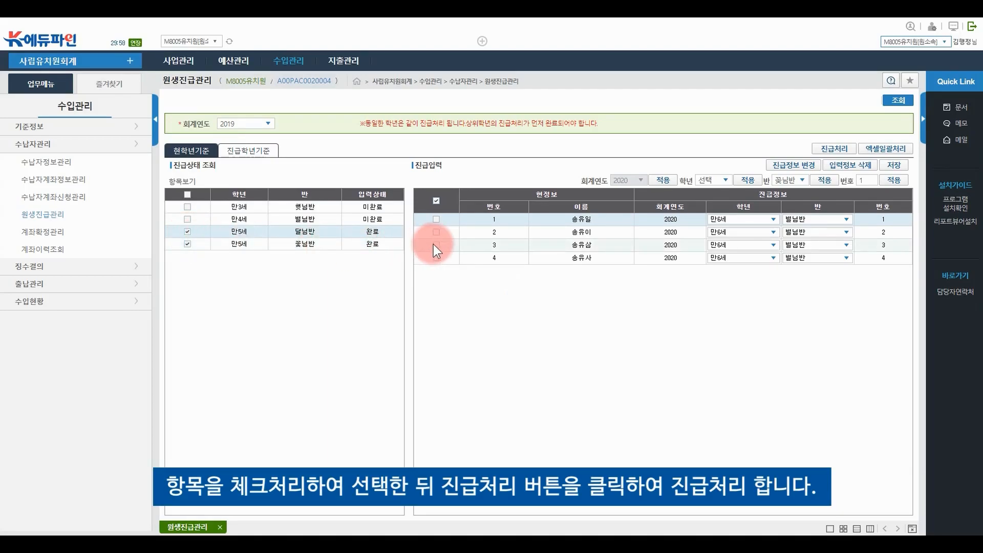
click(833, 149)
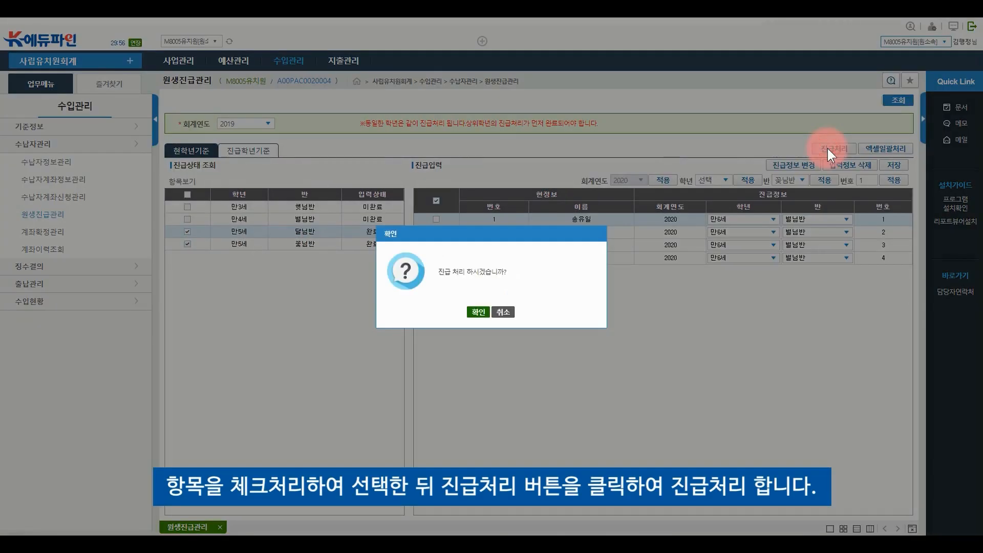
click(478, 312)
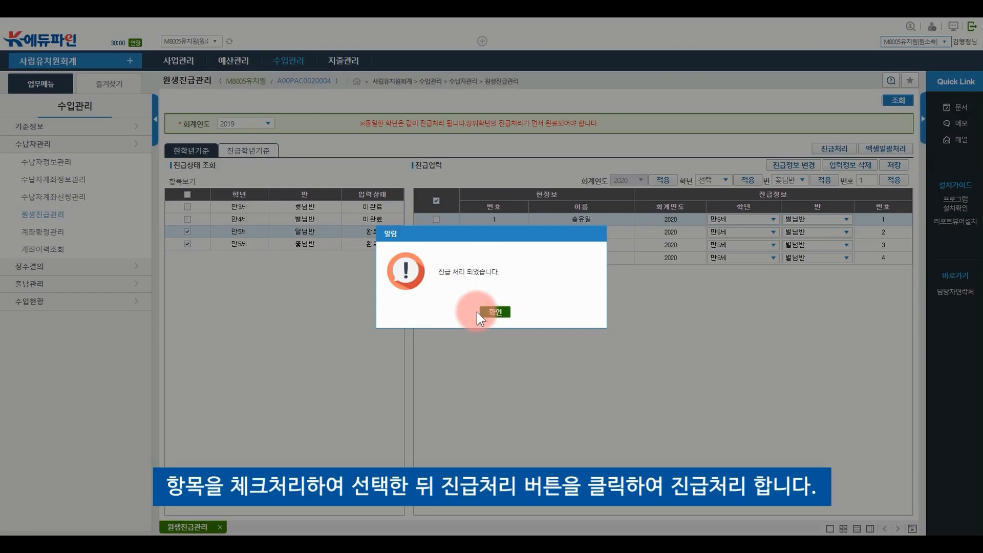
click(495, 312)
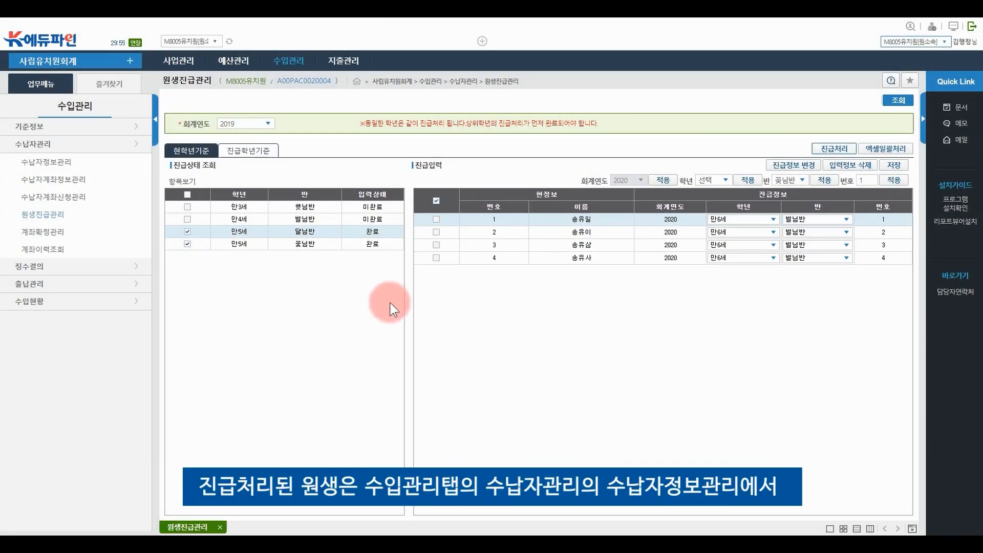
Look up 2020 payers in 수납자정보관리 to see the promoted students
mouse_move(290, 61)
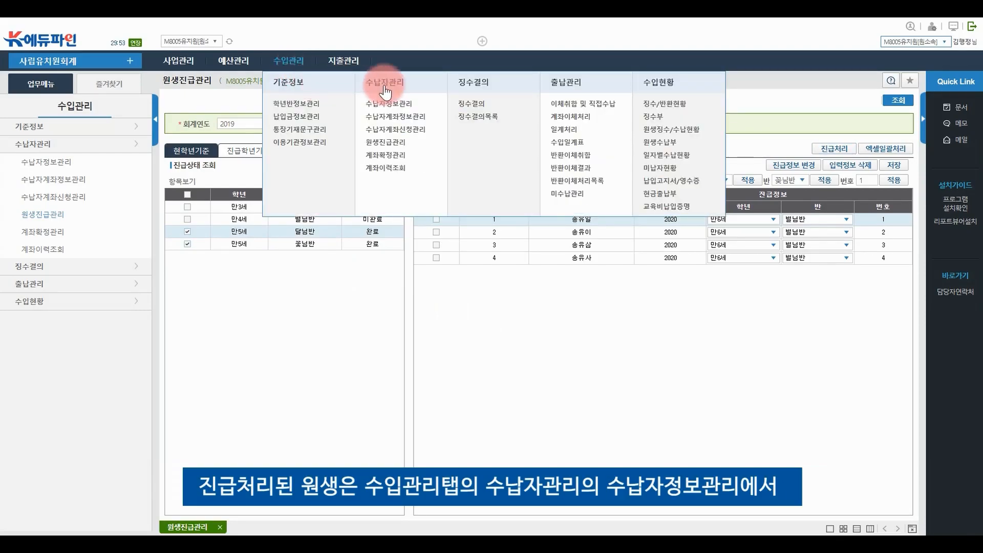
click(411, 106)
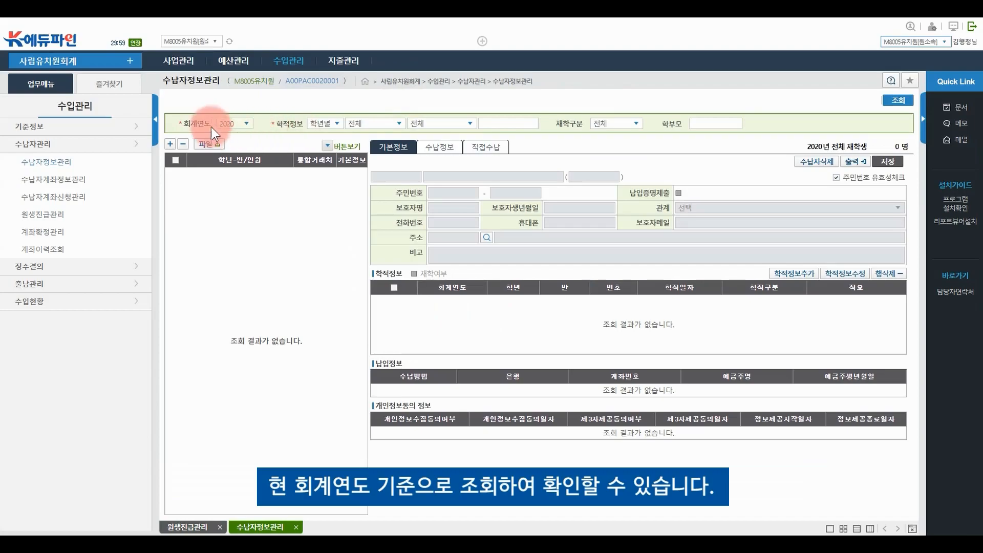
click(897, 102)
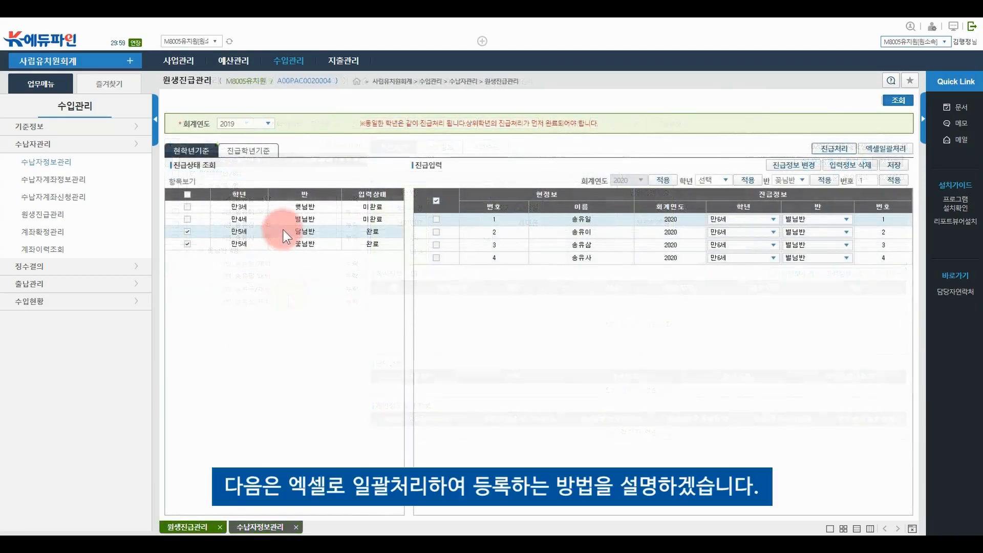
Select the 만4세 별님반 class and open the 엑셀일괄처리 window
click(189, 232)
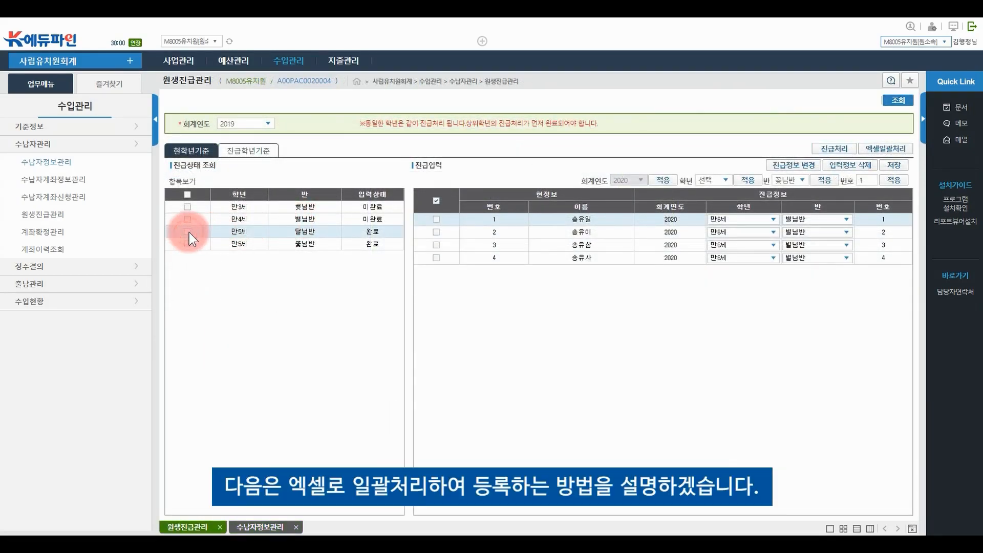
click(307, 220)
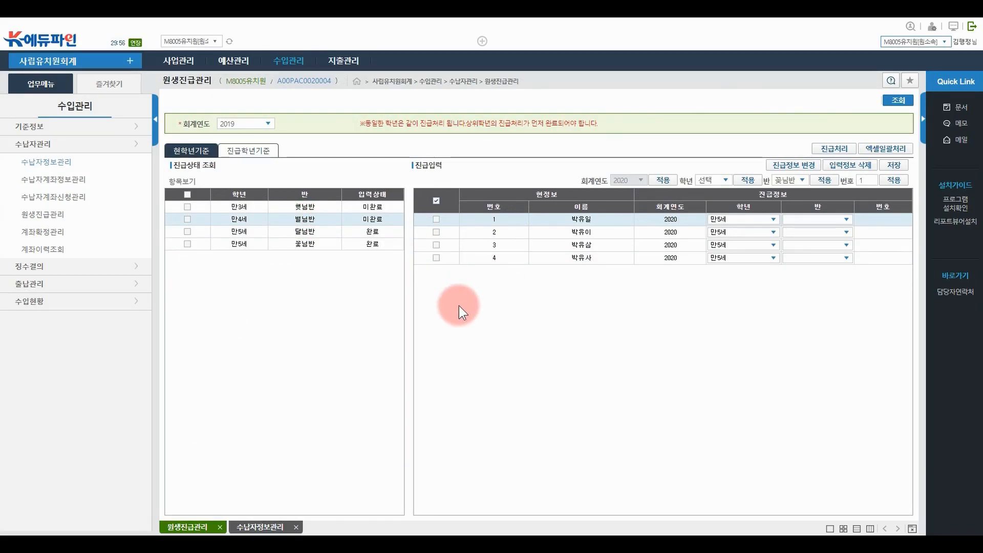
click(884, 149)
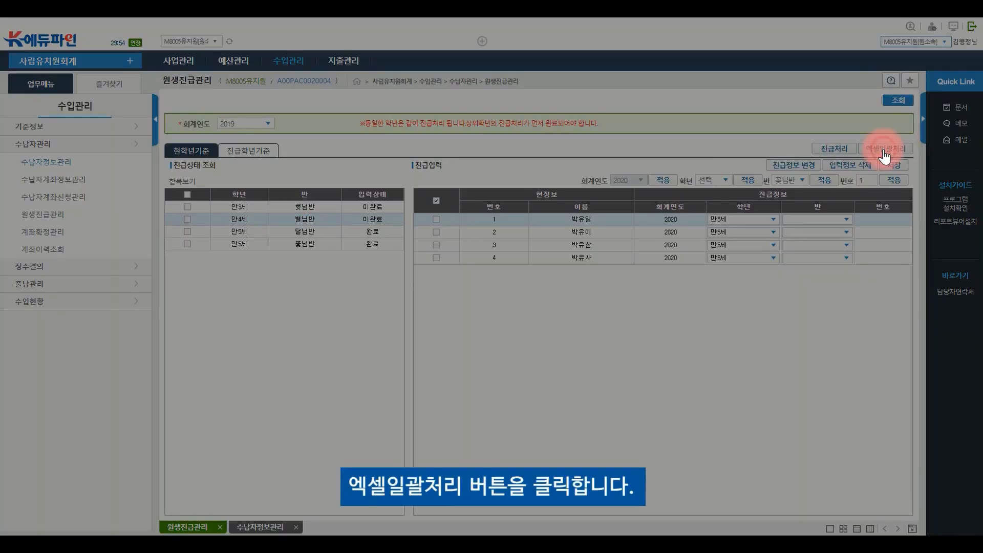
click(383, 301)
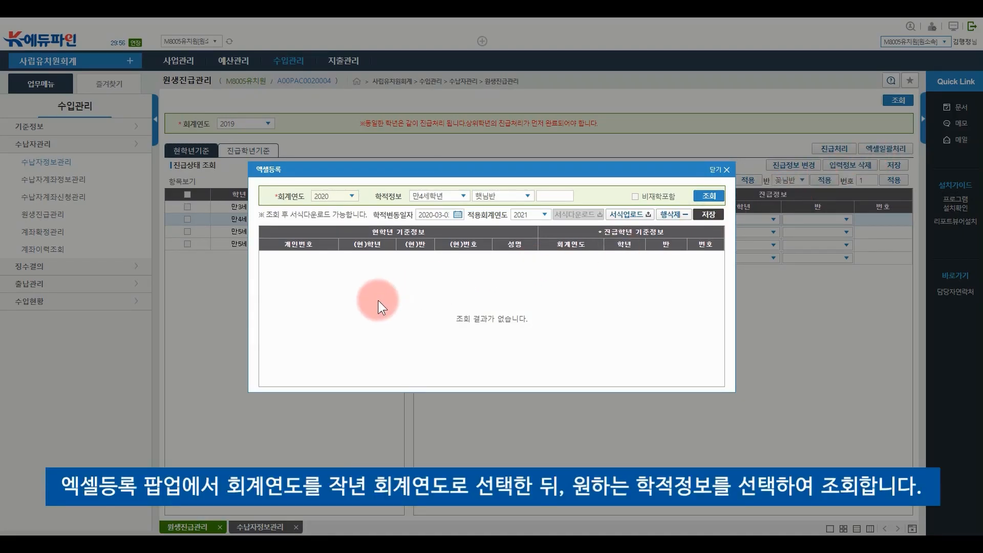
List the 2019 만4세학년 students and download the 원생진급관리.xls template
click(353, 195)
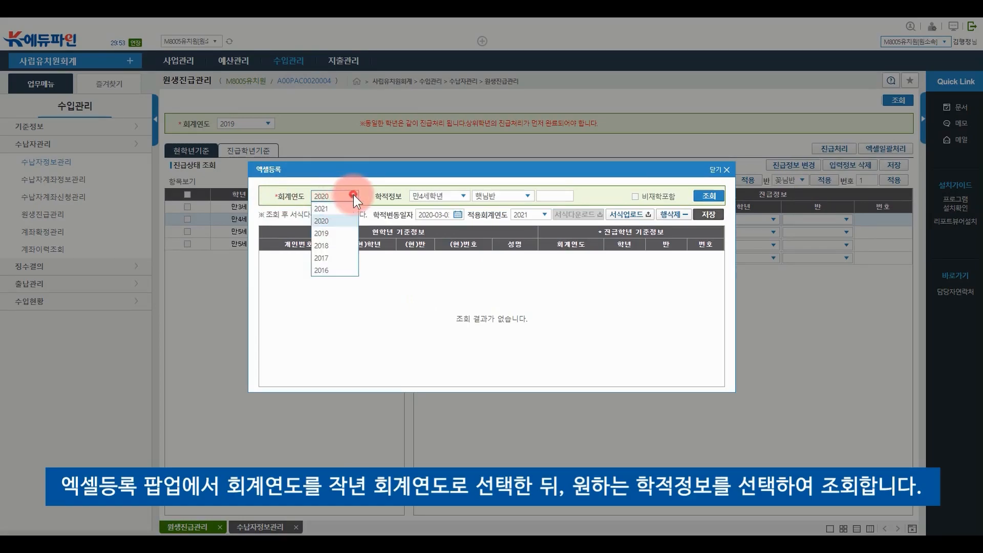
click(331, 233)
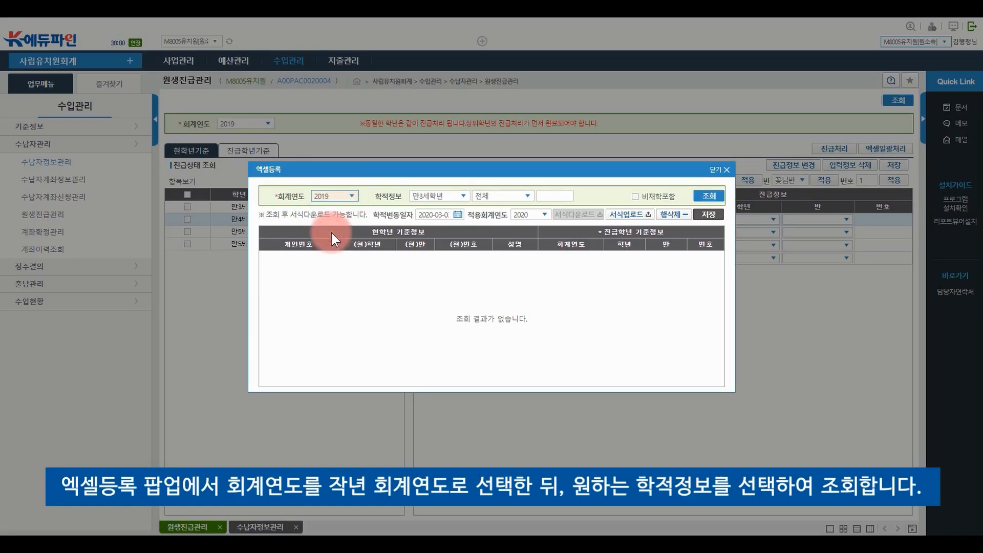
click(462, 198)
click(451, 216)
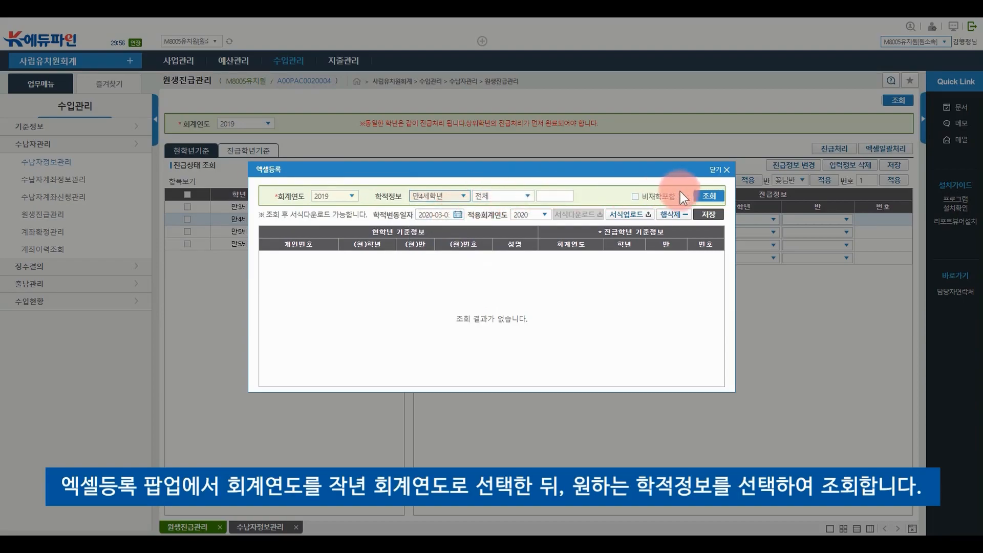
click(710, 197)
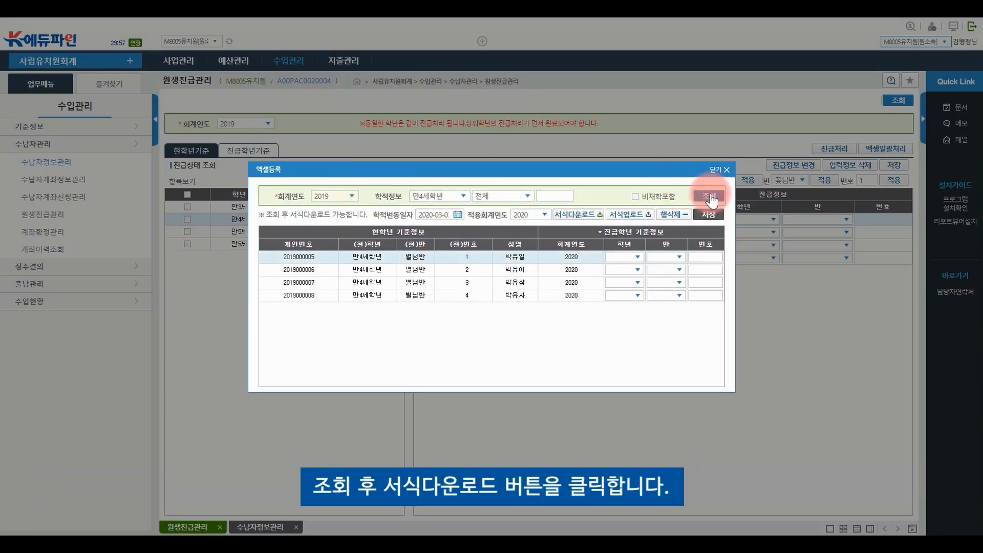
click(584, 217)
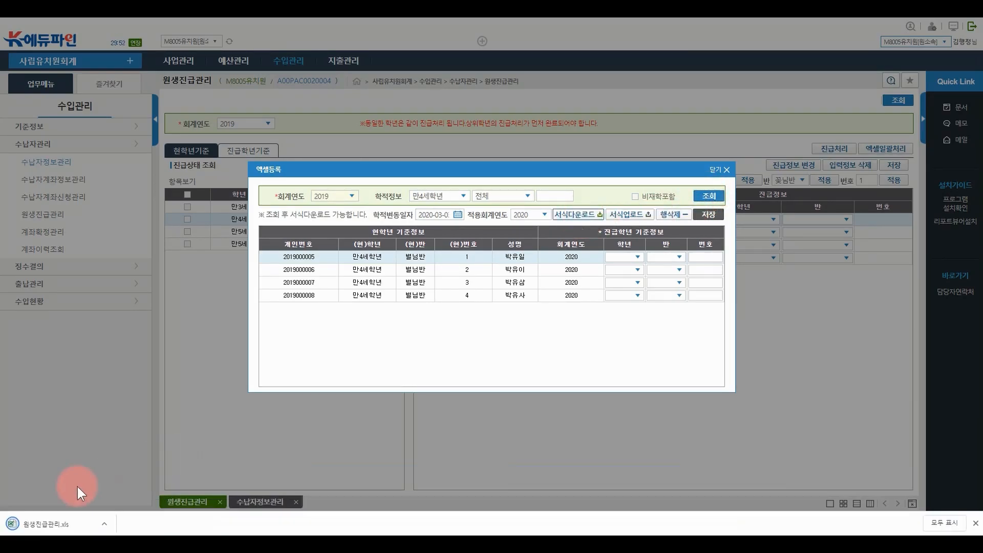
Open 원생진급관리.xls and compare the new grade entries in I3:I6 with C3:C6
click(50, 525)
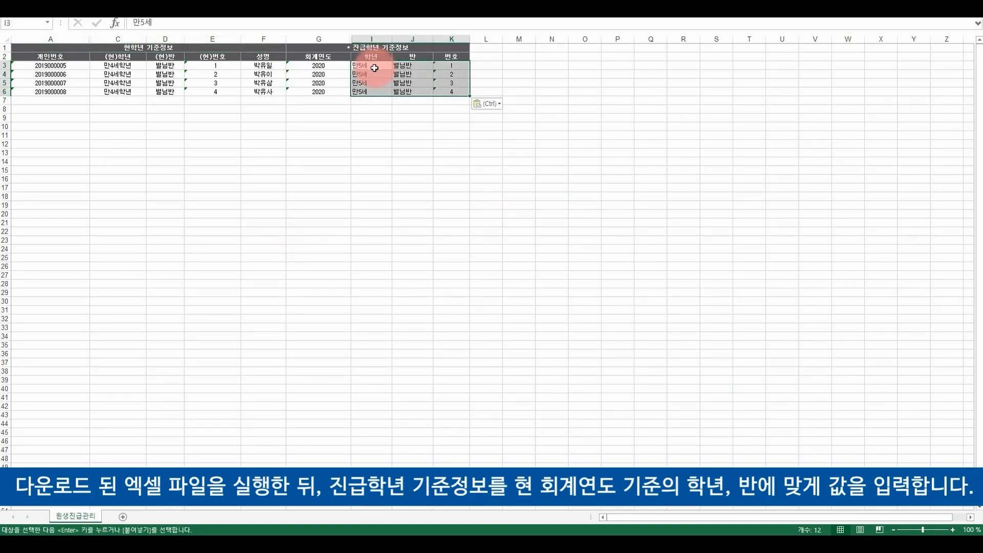
click(345, 112)
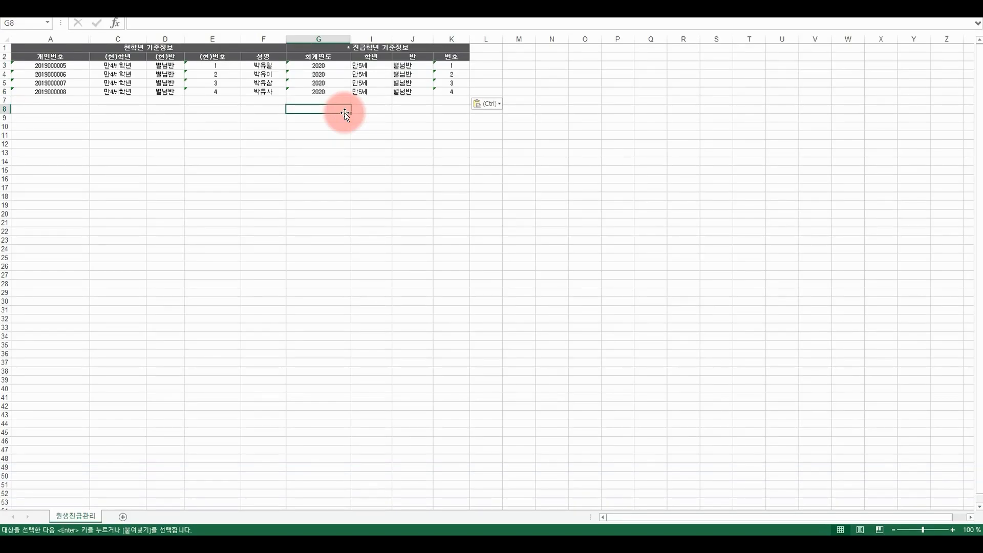
key(Escape)
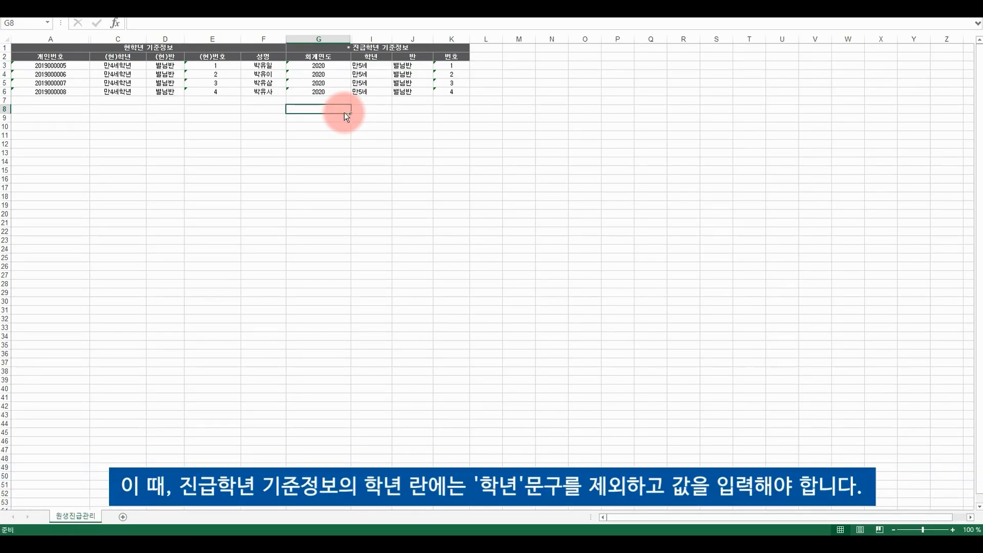
click(378, 66)
drag(378, 66, 377, 92)
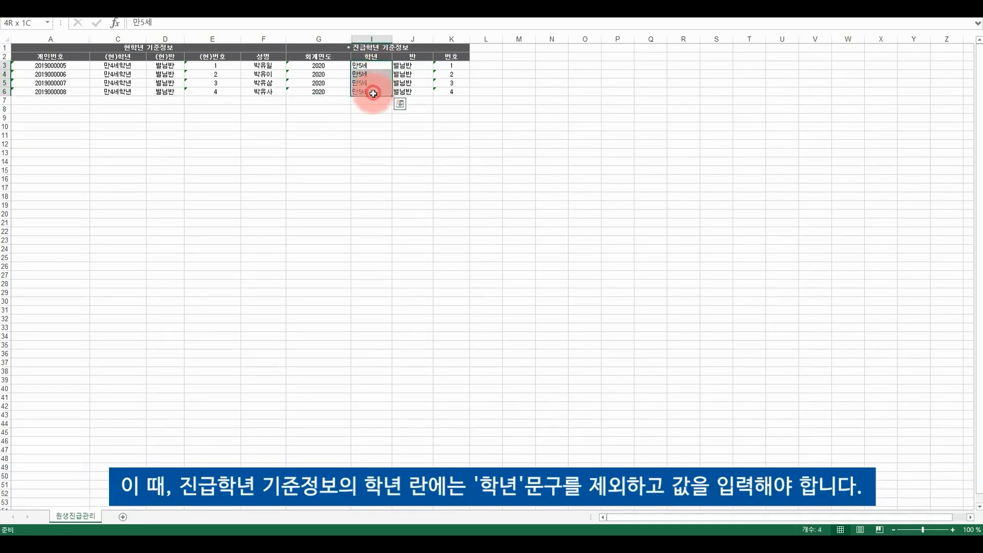
drag(123, 63, 123, 92)
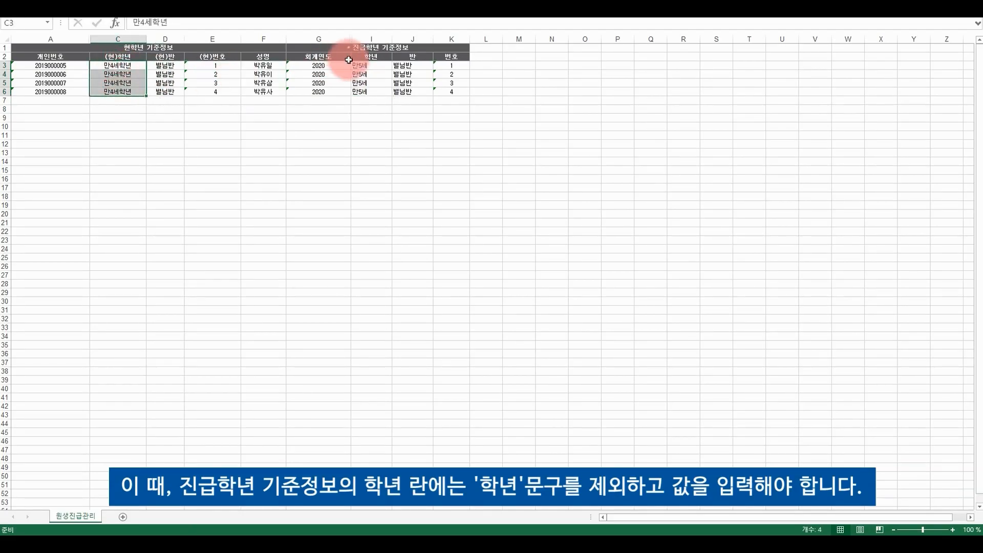
drag(369, 65, 367, 93)
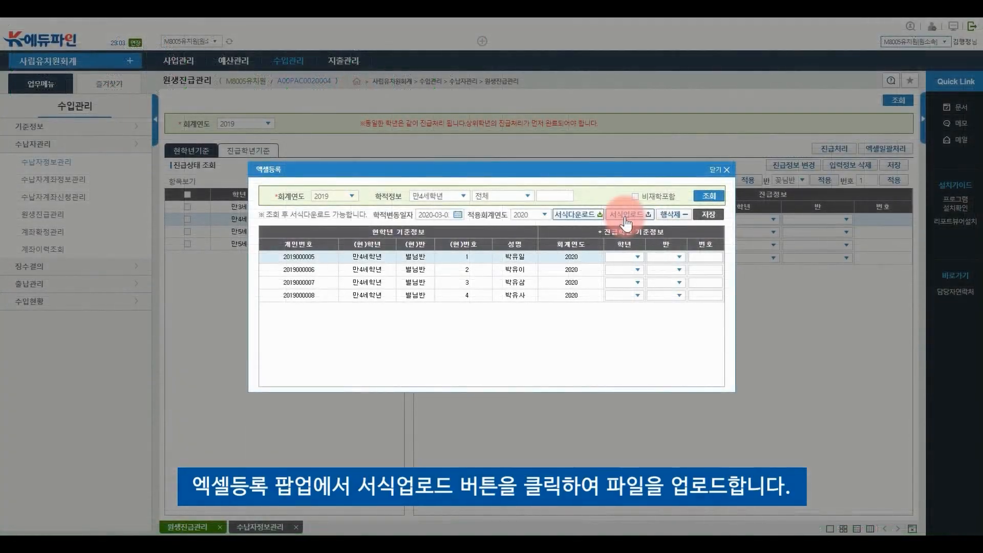
Upload the filled 원생진급관리 file from Downloads and save, promoting the four 별님반 students to 만5세 별님반
click(626, 218)
click(41, 69)
click(105, 63)
double_click(106, 64)
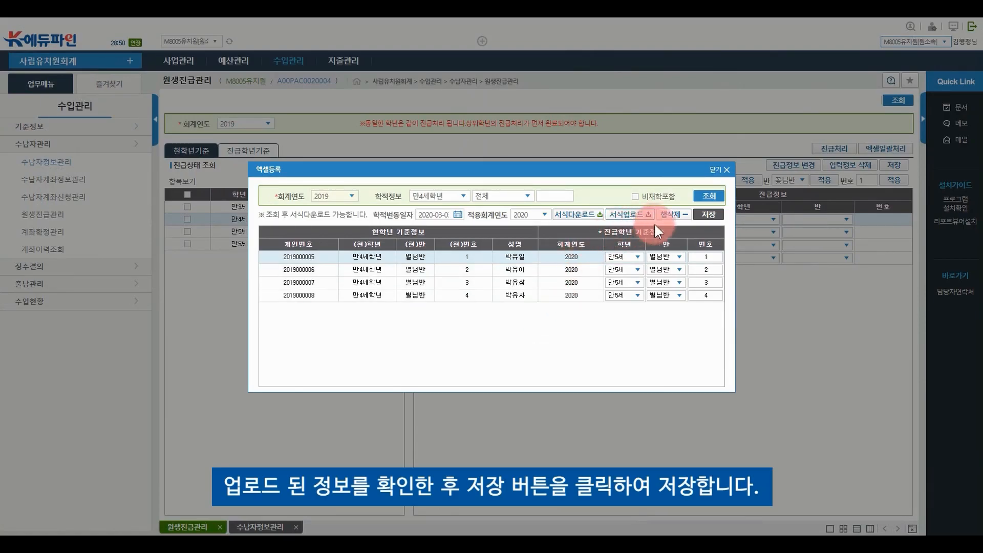
click(713, 216)
click(477, 312)
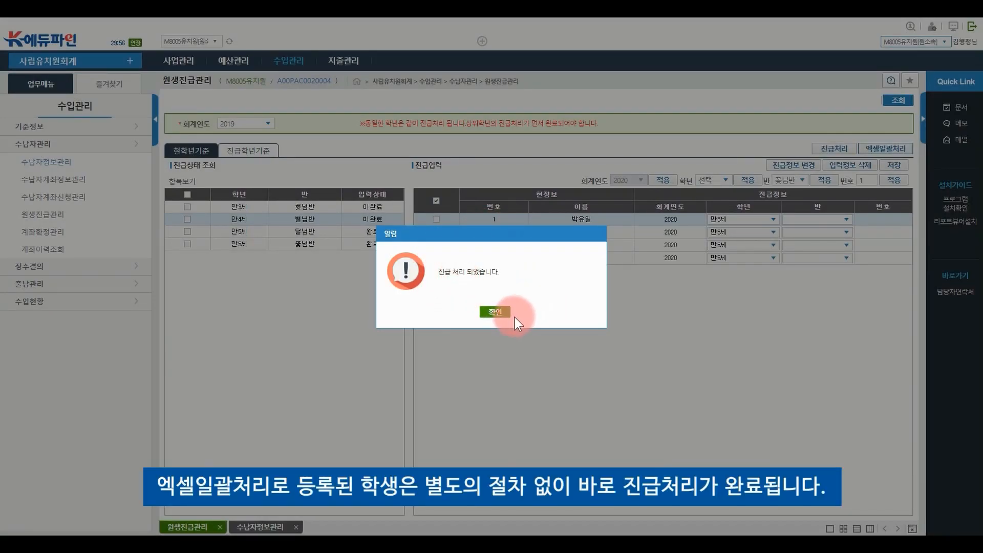
click(494, 312)
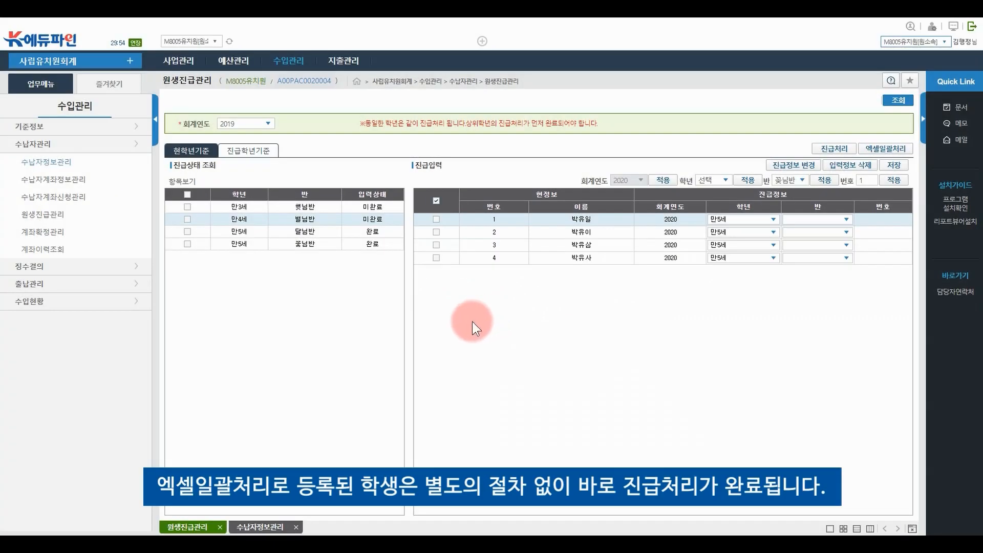
click(262, 527)
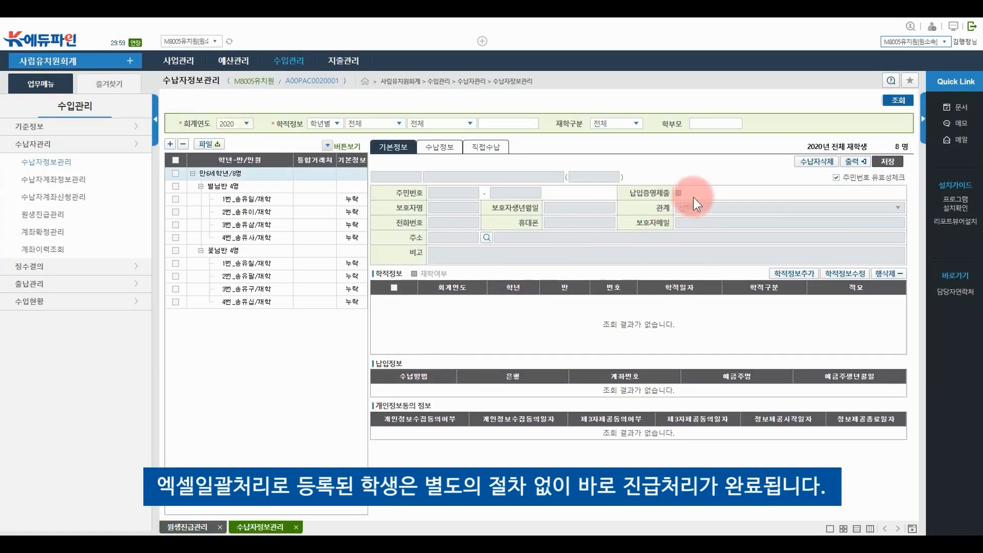
Reload the 수납자정보관리 payer list to check the promoted students, then go to the 수입관리 menu
click(898, 100)
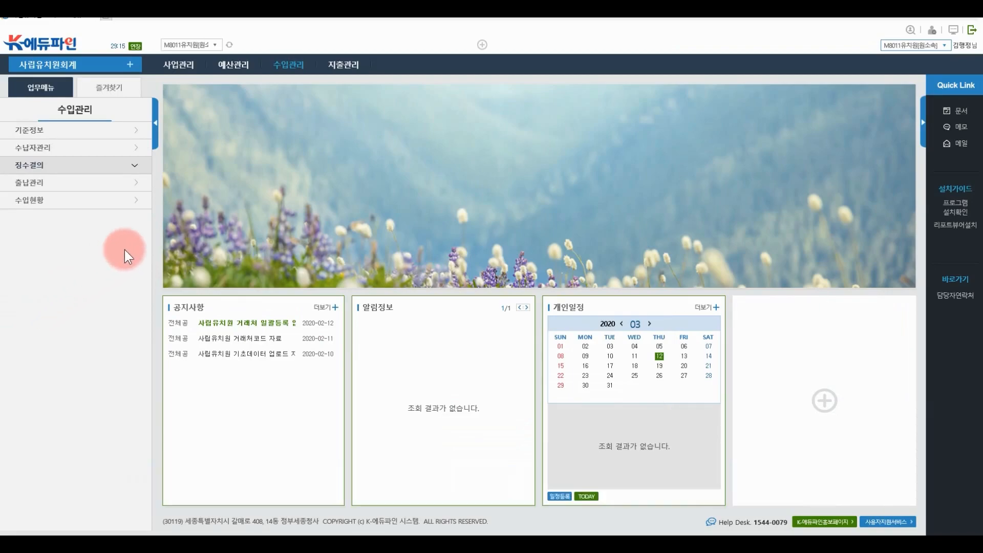
click(284, 66)
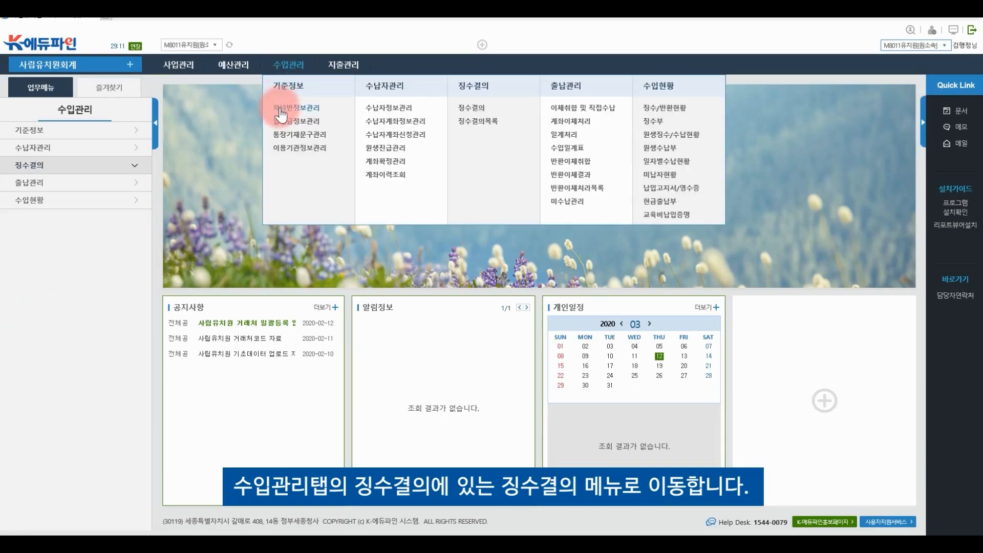
Start a new 징수결의 with 제목 and 개요 both '2020 전입금 징수결의 테스트'
click(470, 108)
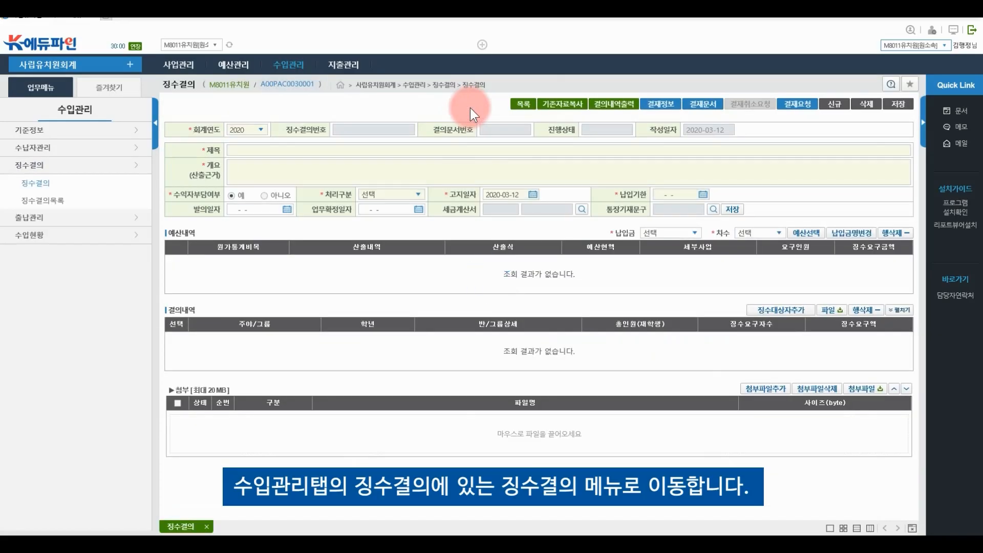
click(464, 150)
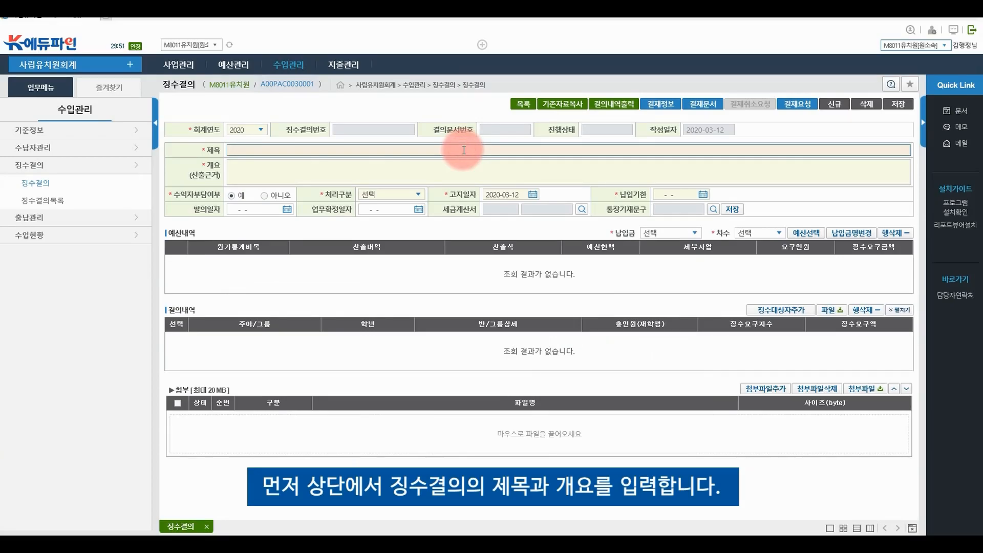
text(2020 전입금 징수결의 테스트)
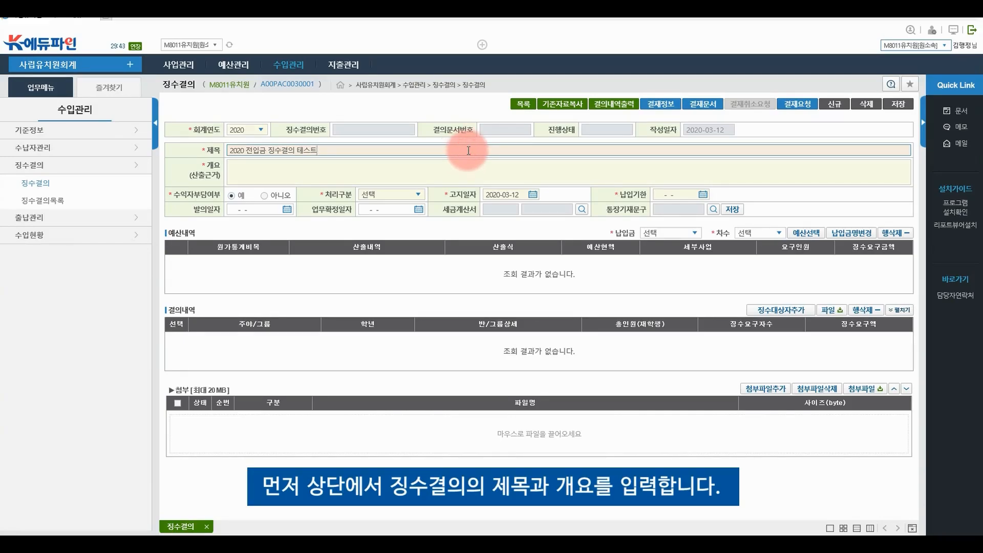
key(ctrl+a)
key(ctrl+c)
click(455, 171)
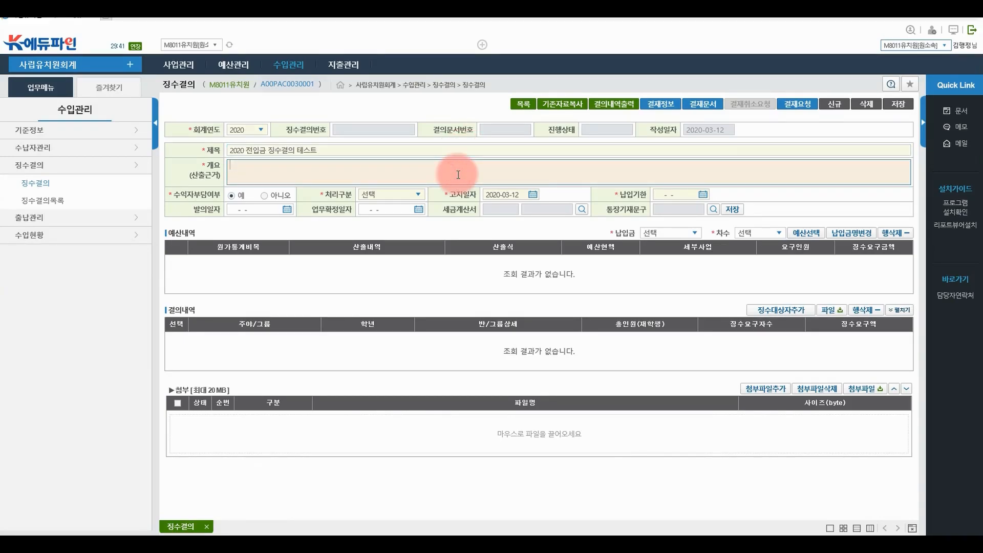
key(ctrl+v)
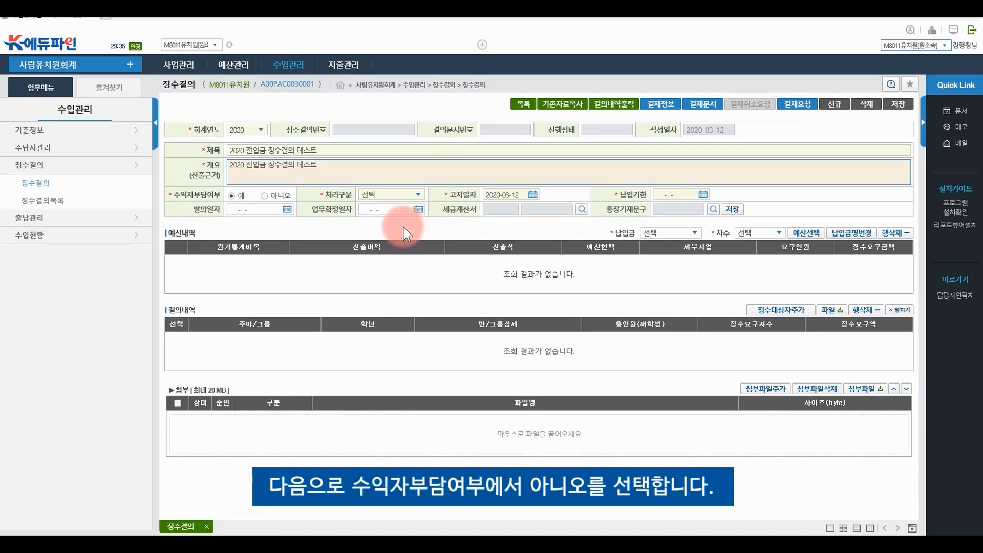
Set 수익자부담여부 to 아니오, 처리구분 to 전입금징수결의, and 입금계좌 to M8011유치원
click(264, 196)
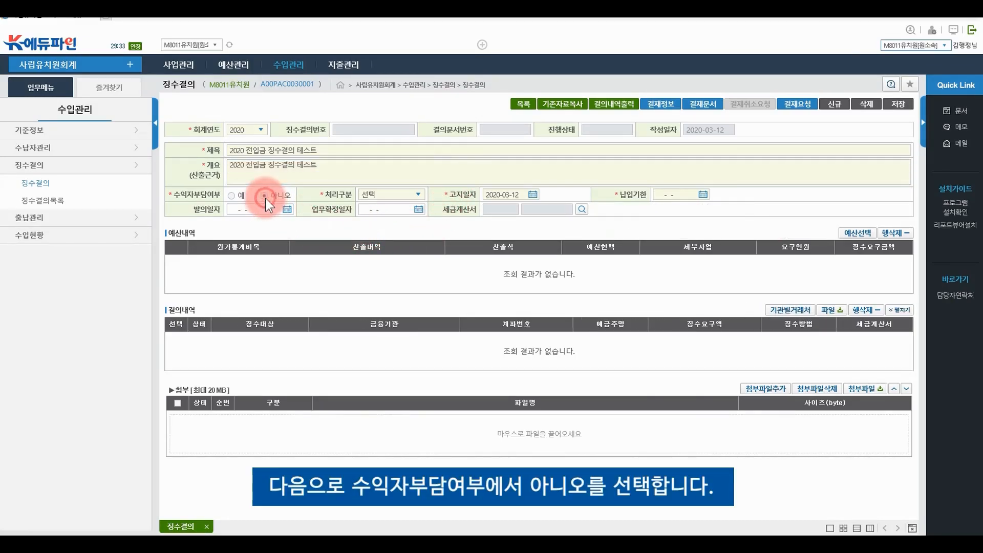
click(368, 194)
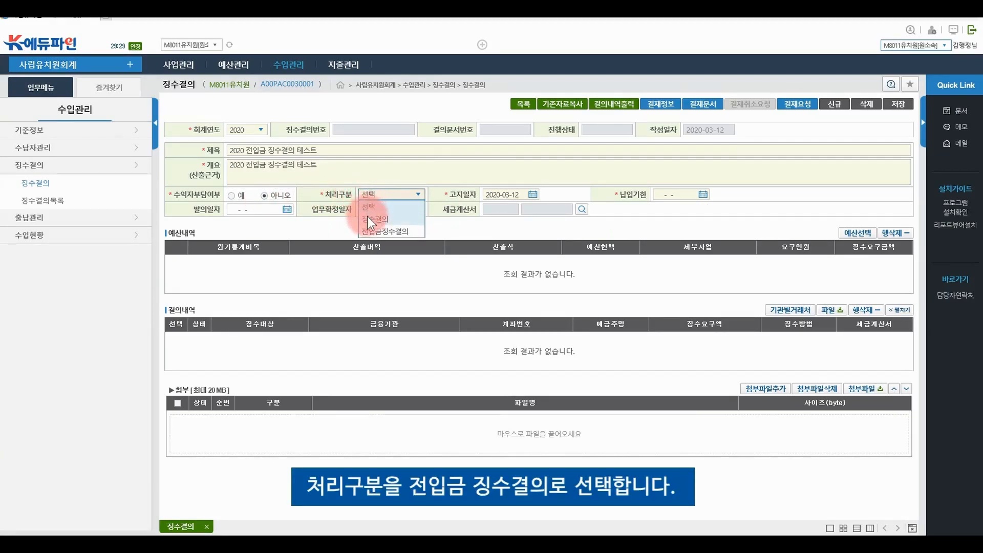
click(368, 230)
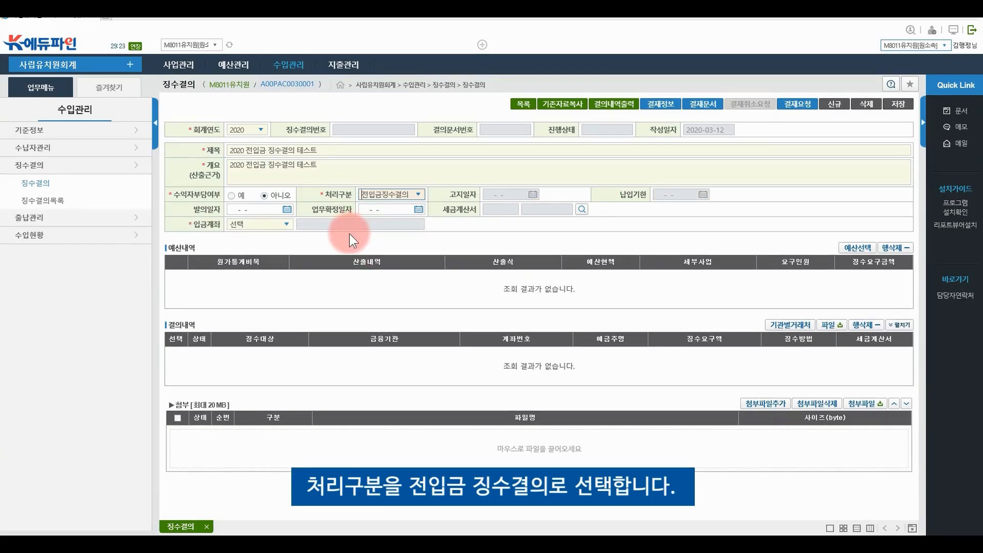
click(281, 224)
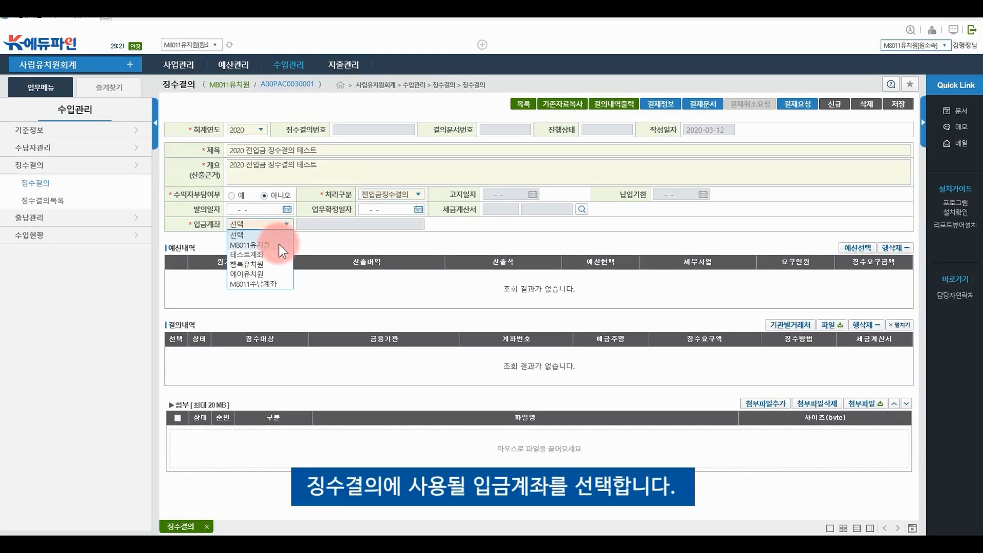
click(278, 245)
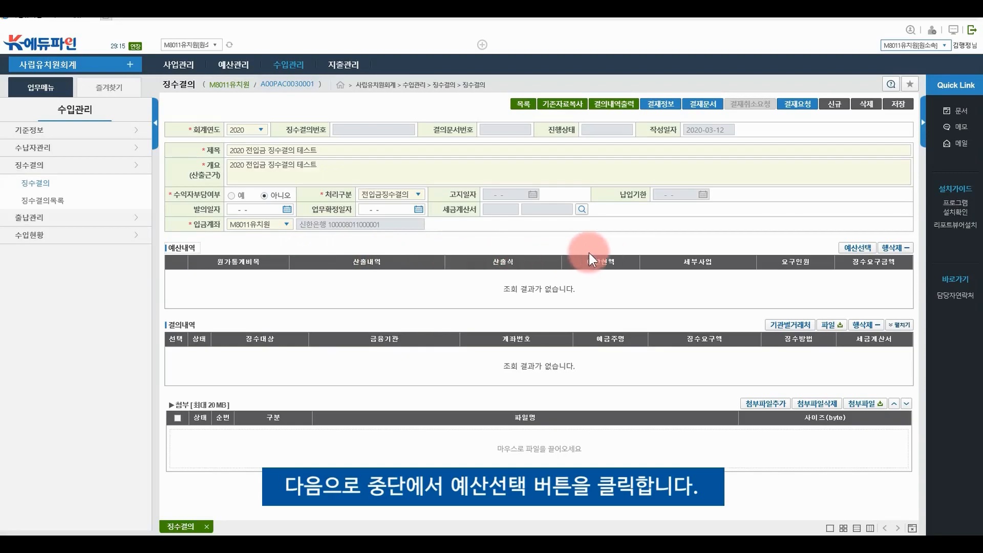
Add the [D1201]방과후과정운영보조금 budget line (84,000,000) to the resolution's 예산내역
click(852, 248)
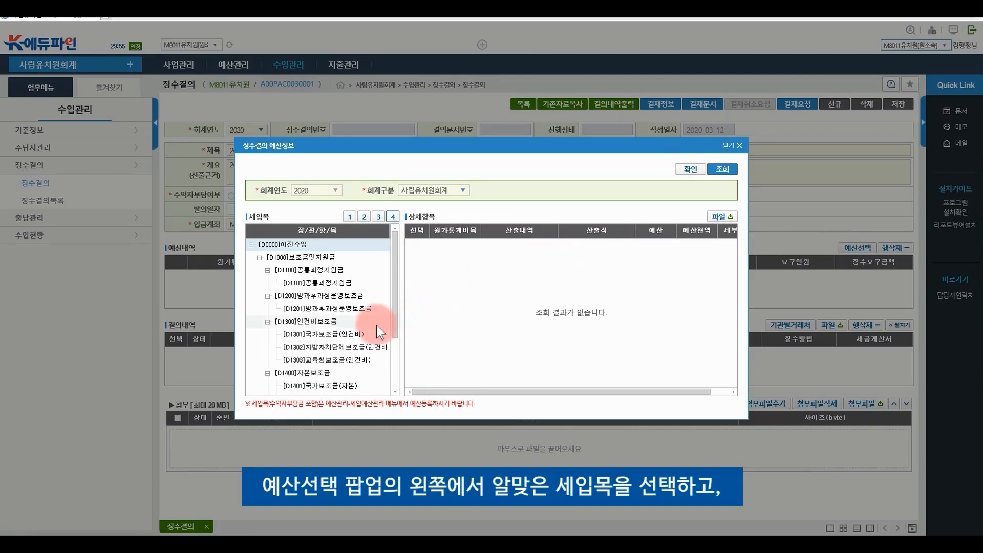
click(374, 309)
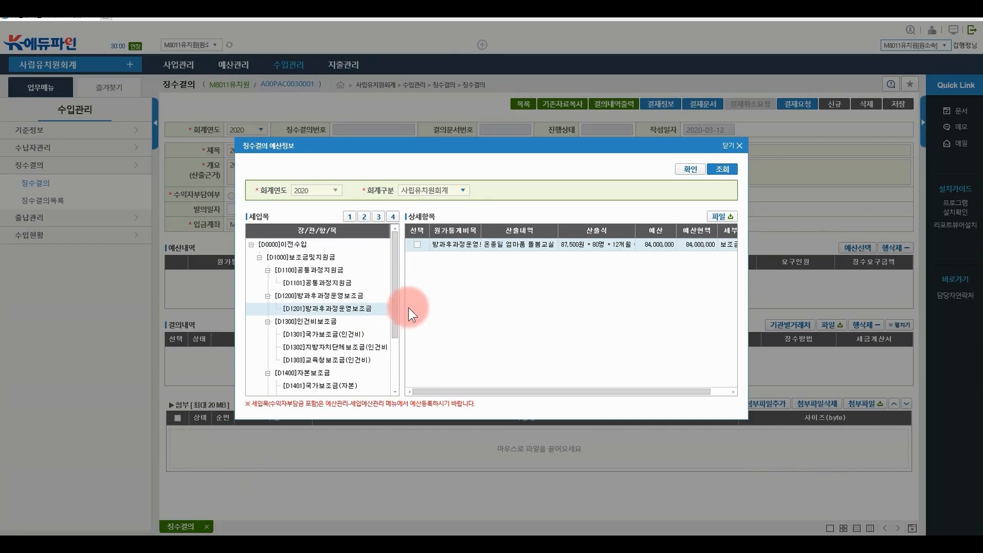
click(418, 244)
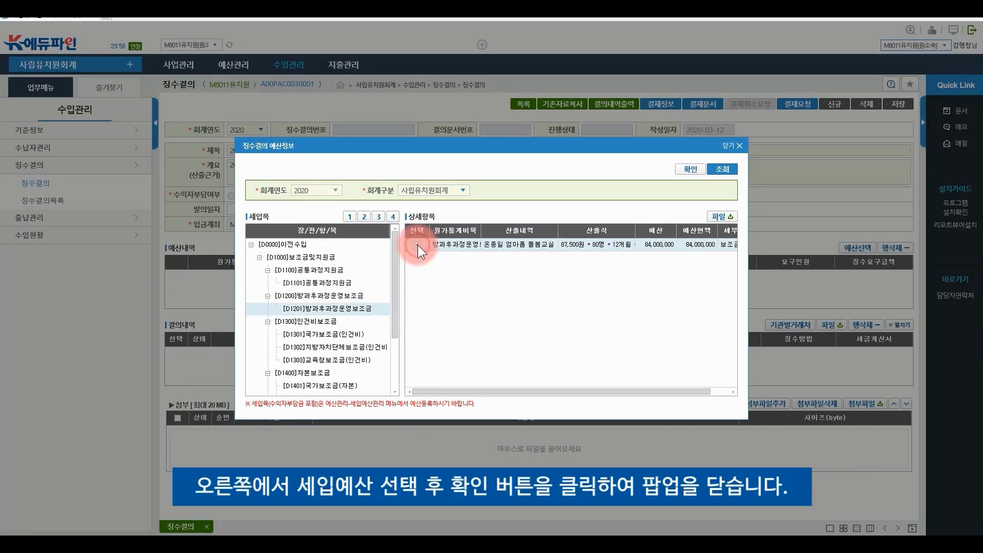
click(697, 179)
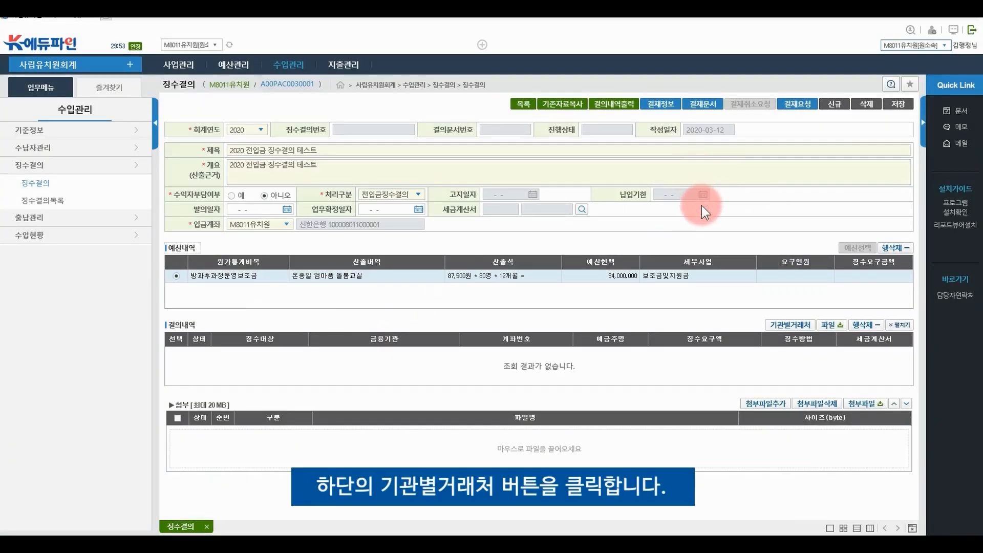
click(774, 327)
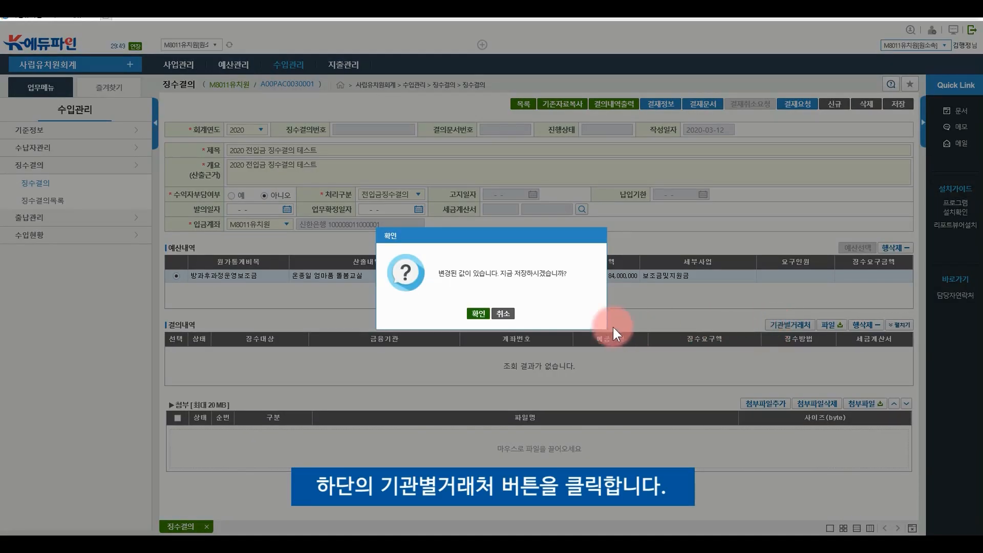
click(480, 313)
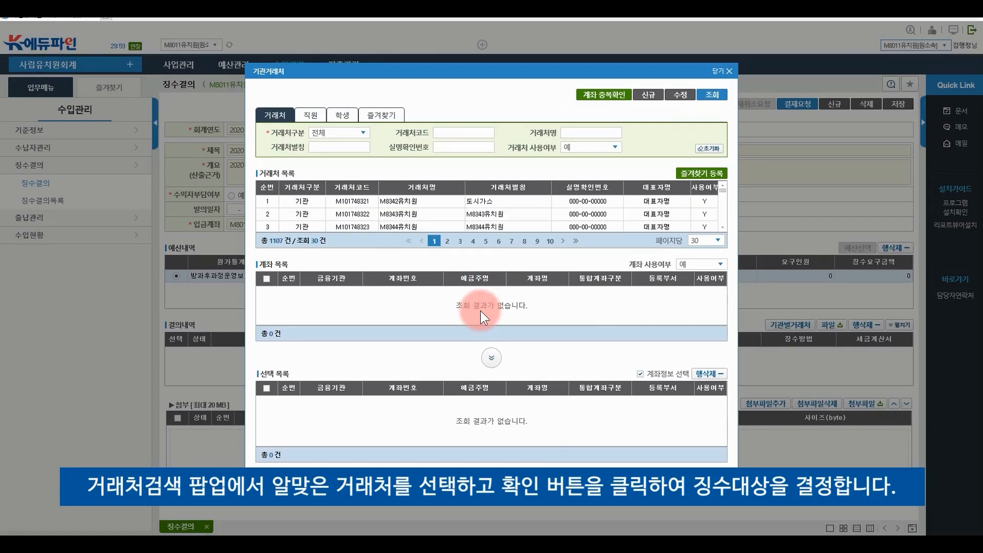
Search payers for 교육지원 and add oo교육지원청 with its 농협은행 account to 결의내역
click(563, 132)
text(교유)
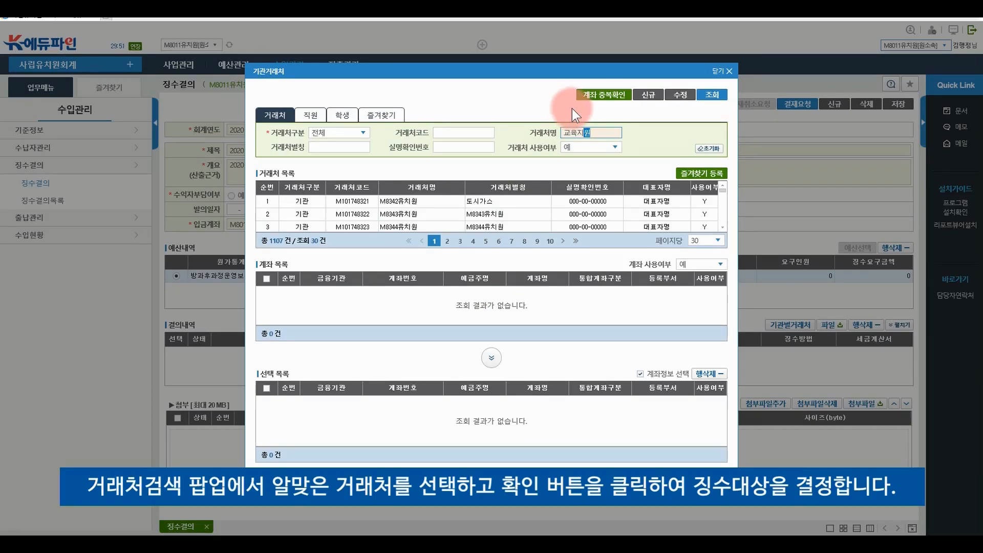
click(711, 98)
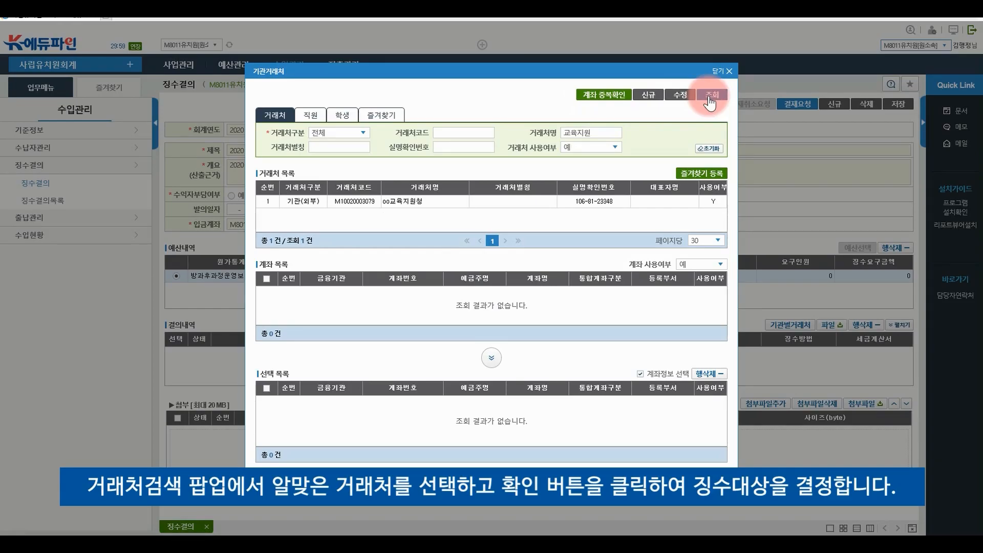
click(393, 198)
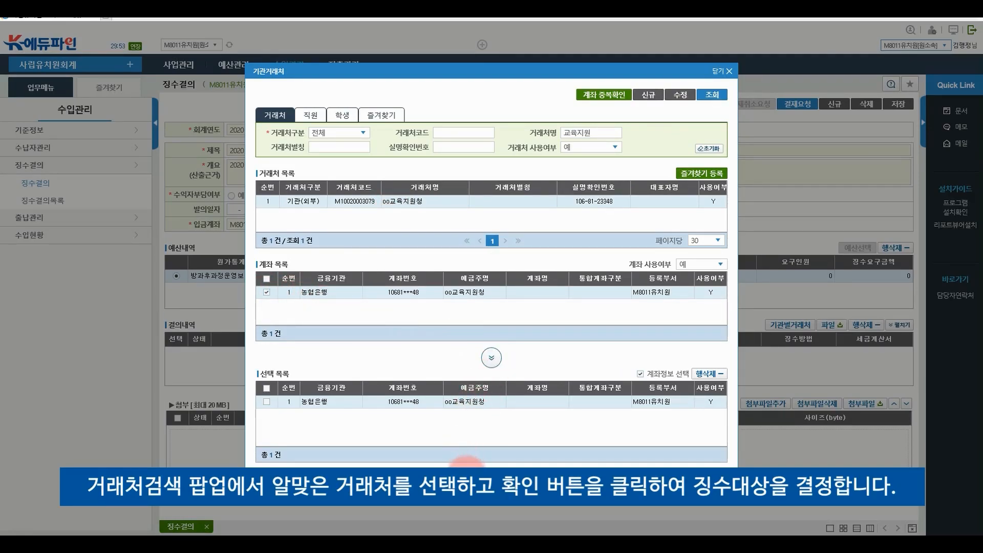
click(479, 475)
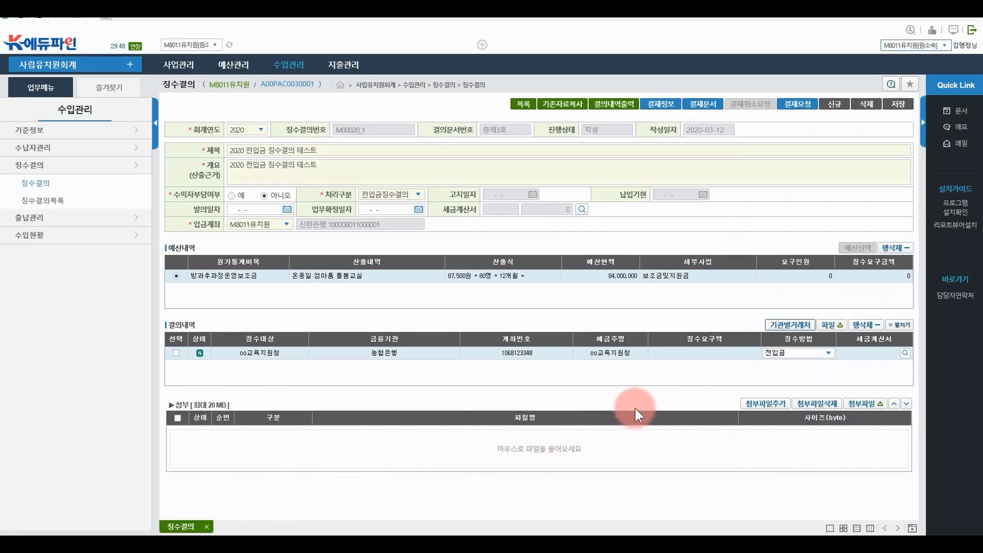
Enter 5,450,000 as oo교육지원청's 징수요구액, save, and submit the resolution for approval
click(691, 354)
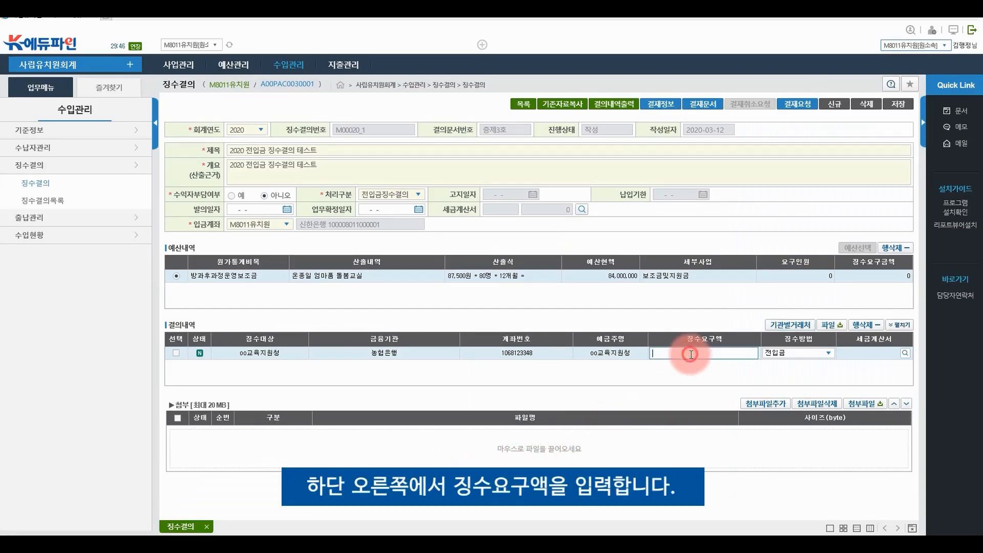
text(5,4)
text(50,000)
click(667, 377)
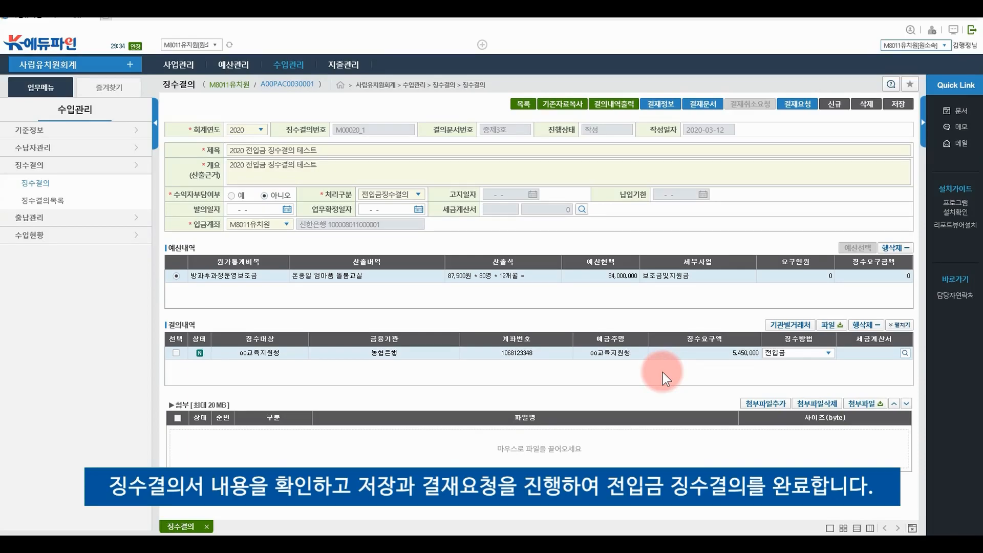
click(891, 106)
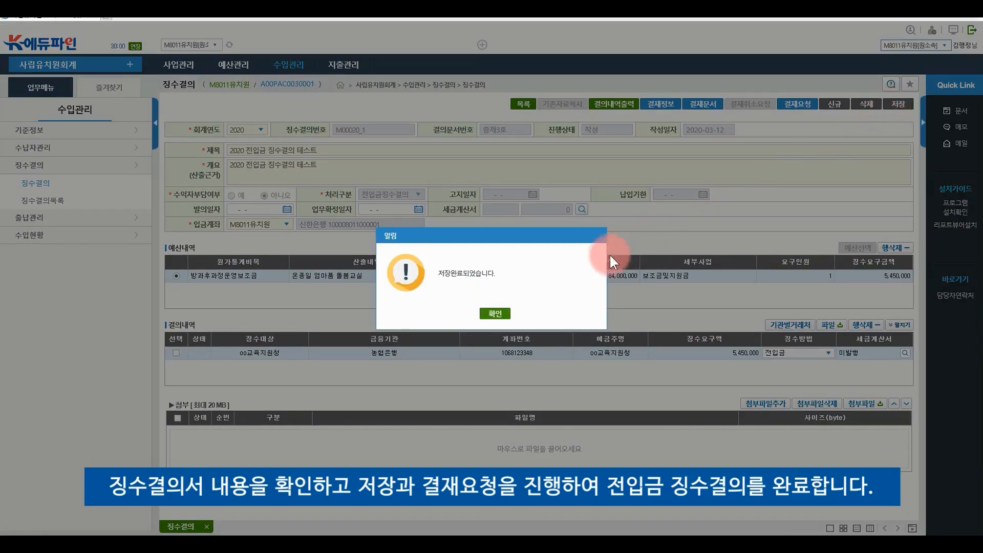
click(492, 314)
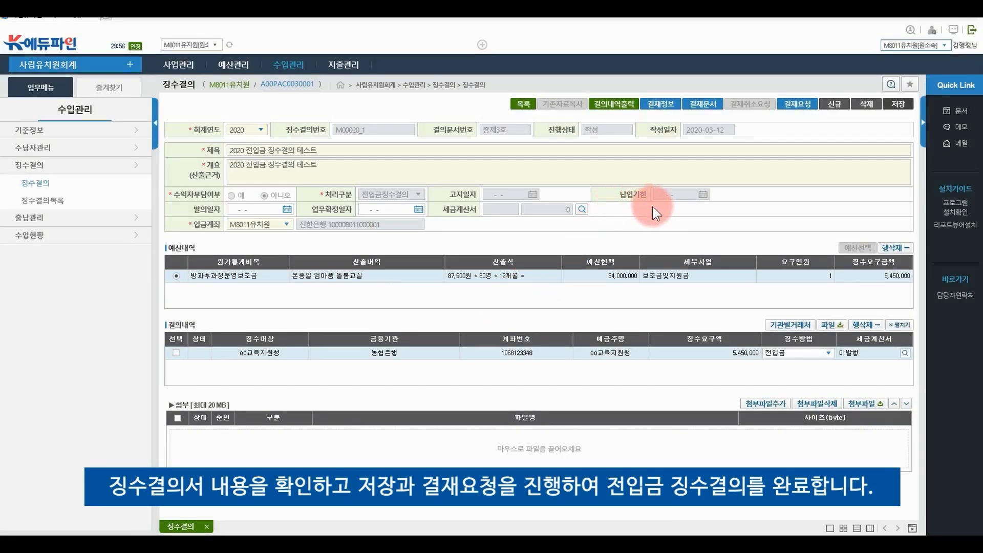
click(810, 100)
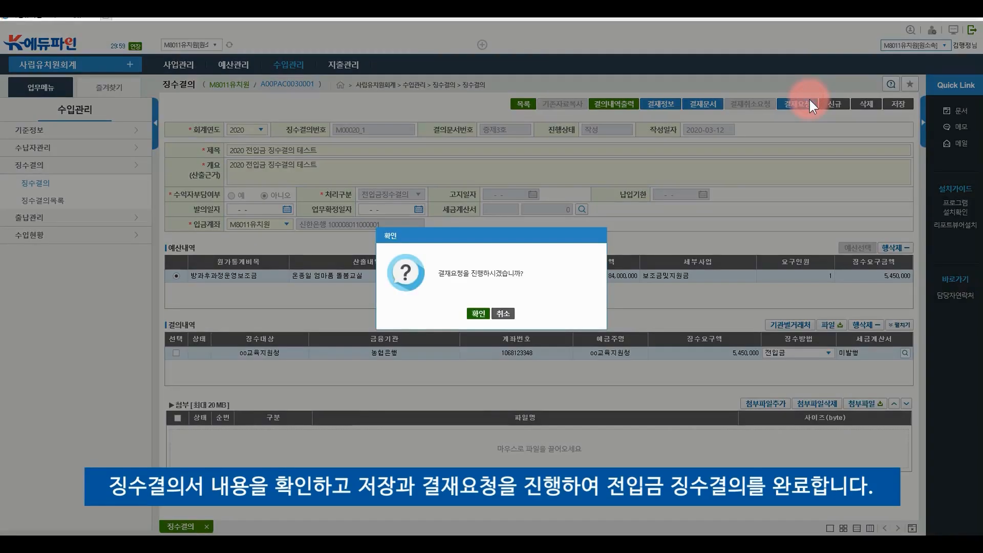
click(476, 315)
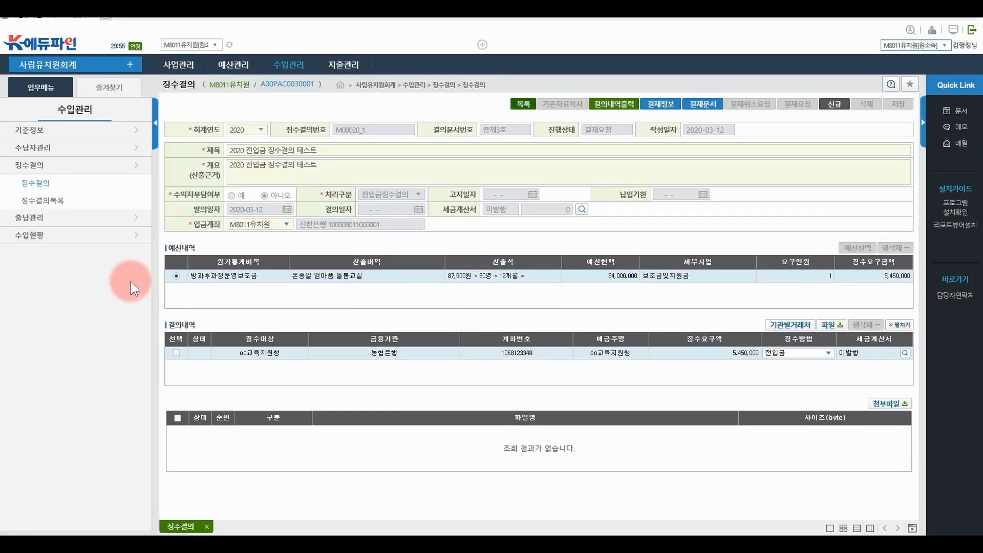
Search 징수결의목록 to confirm the 전입금 resolution shows 결재완료 for 5,450,000
click(296, 69)
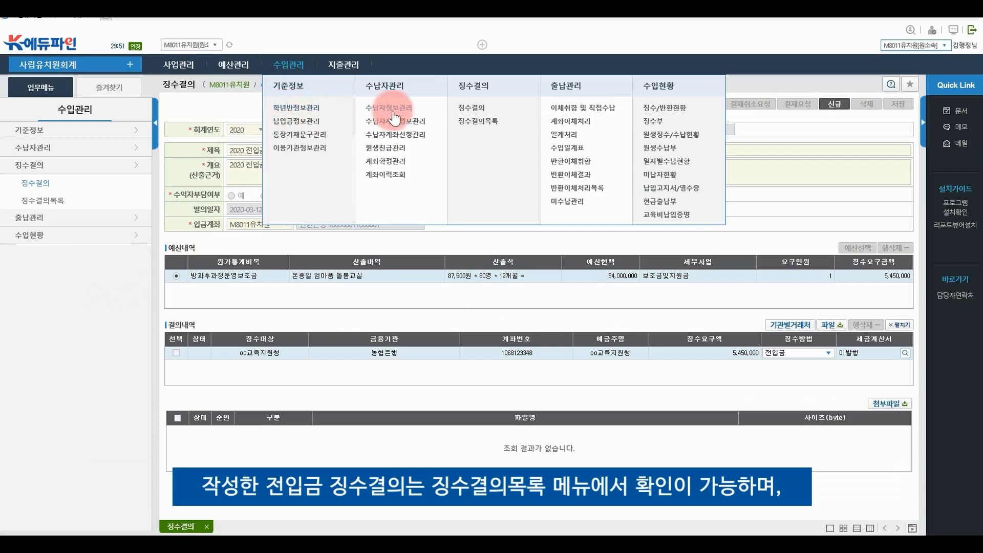
click(476, 123)
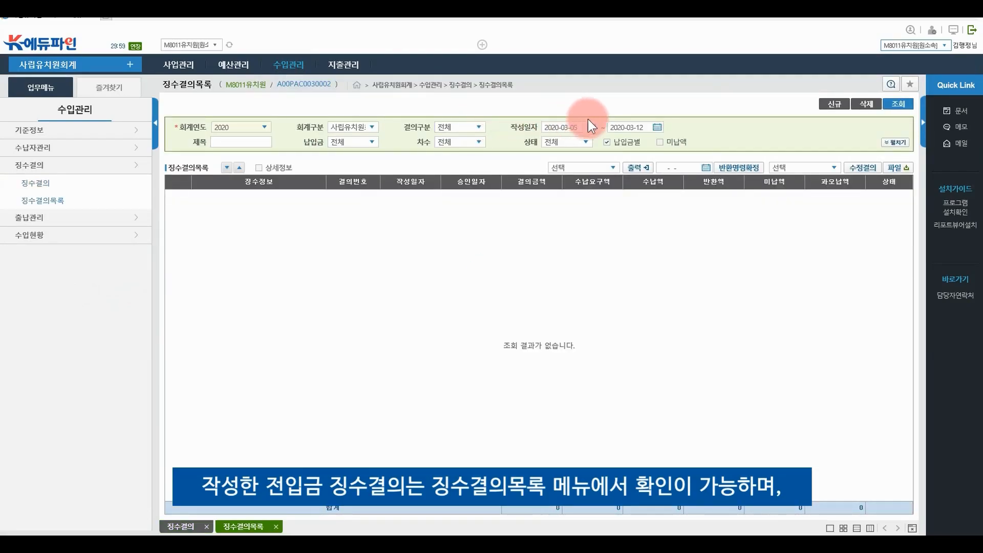
click(905, 105)
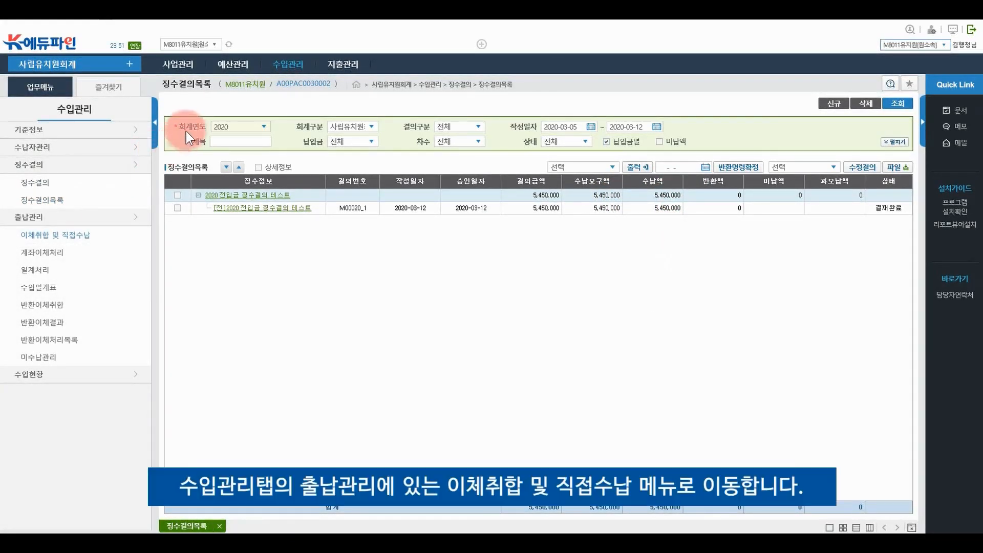
mouse_move(288, 70)
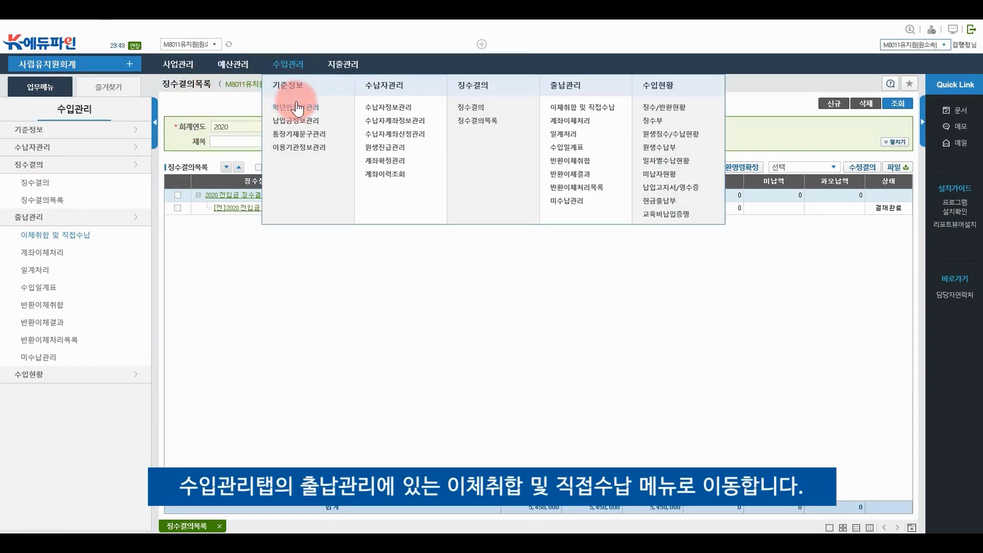
List 이체취합 및 직접수납 transfer collections filtered to 진행상태 완료
click(567, 105)
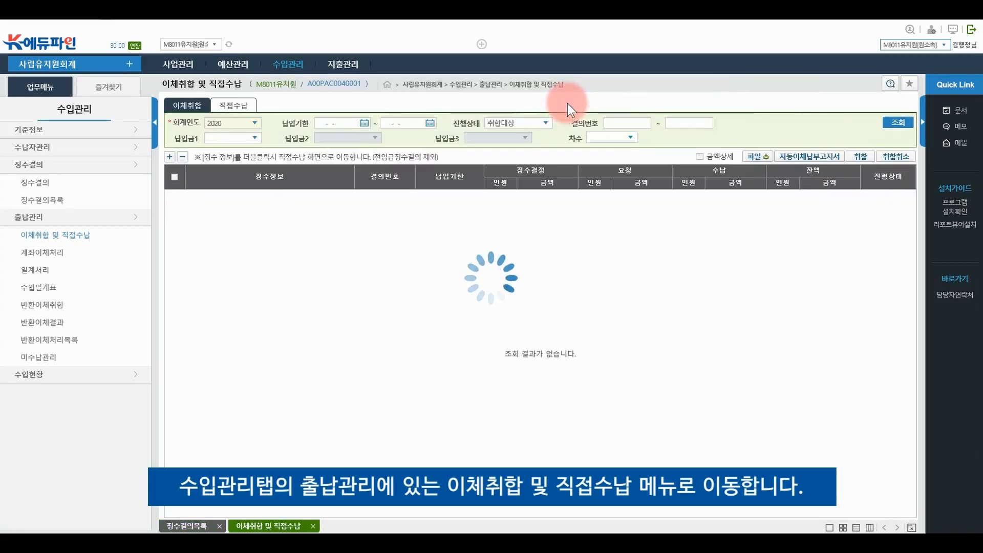
click(538, 121)
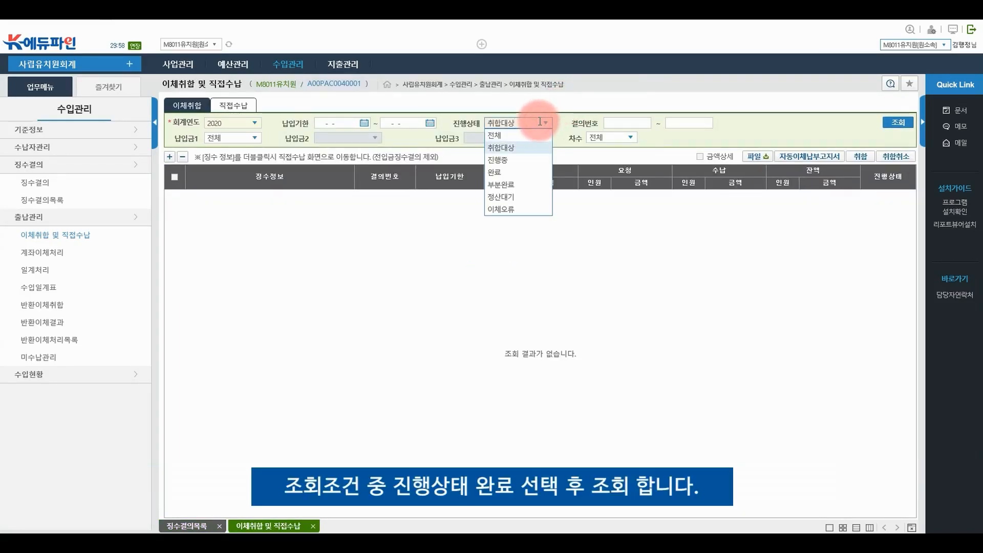
click(518, 171)
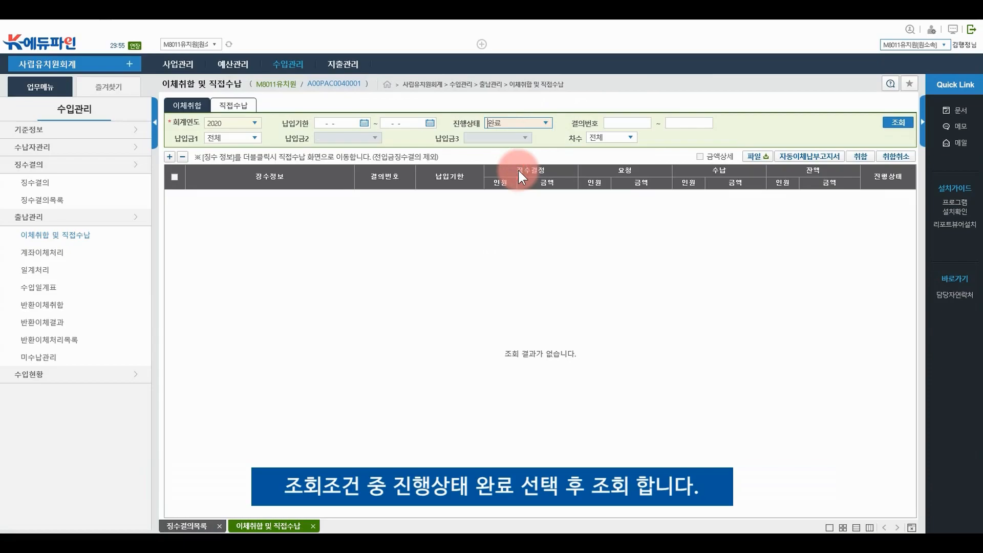
click(890, 125)
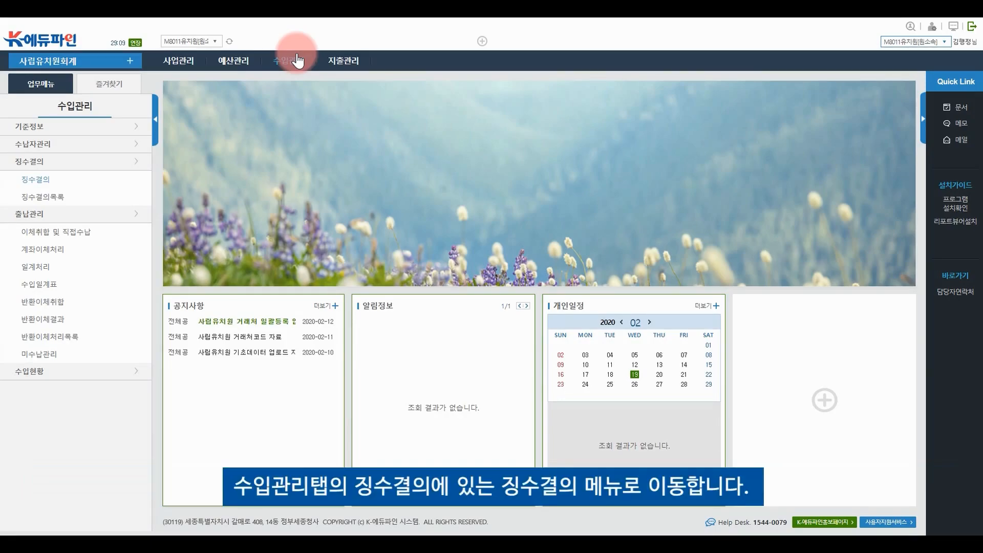
Start a new 징수결의 with 제목 and 개요 both '2020 일반 징수결의 테스트'
click(297, 60)
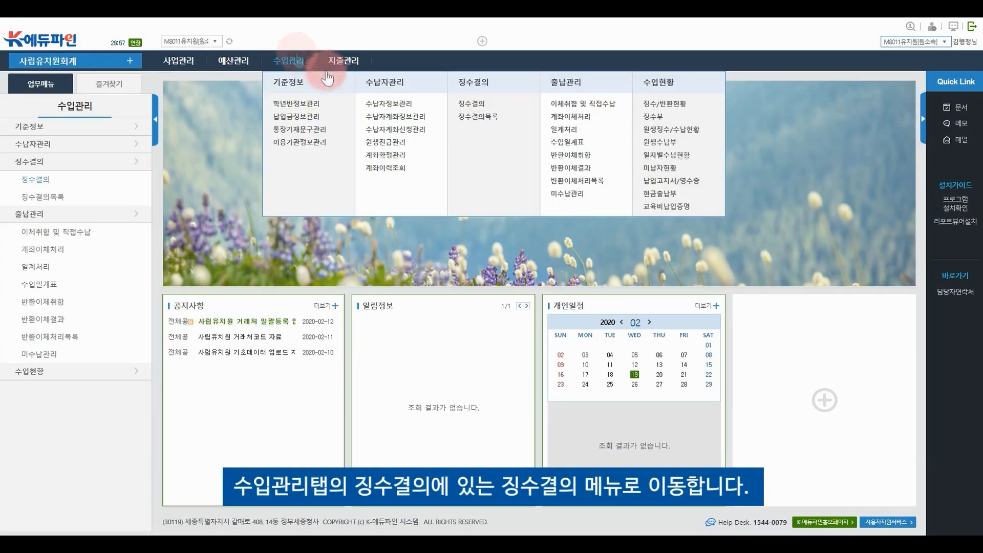
click(489, 104)
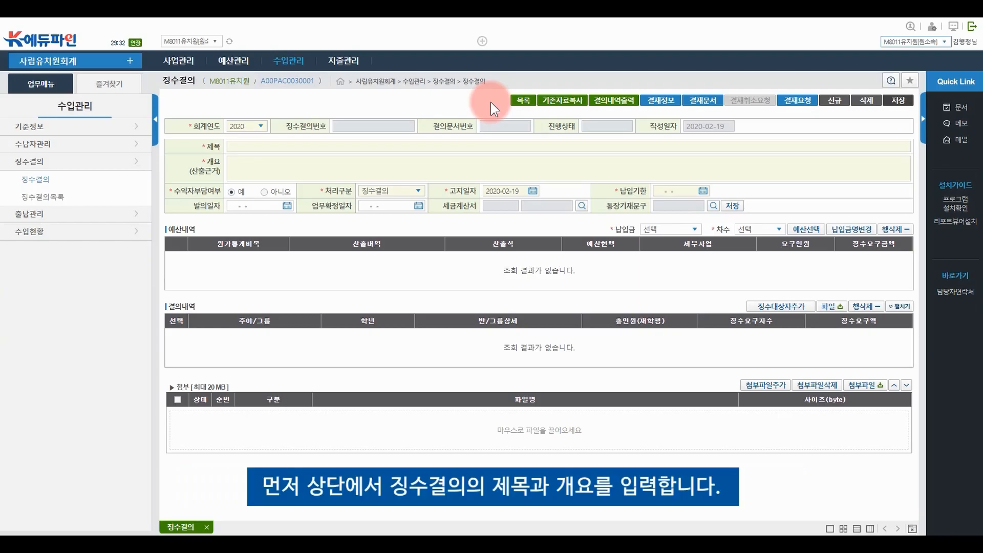
click(429, 143)
text(2020 일반 징ㅅ수결의 테스트)
key(ctrl+a)
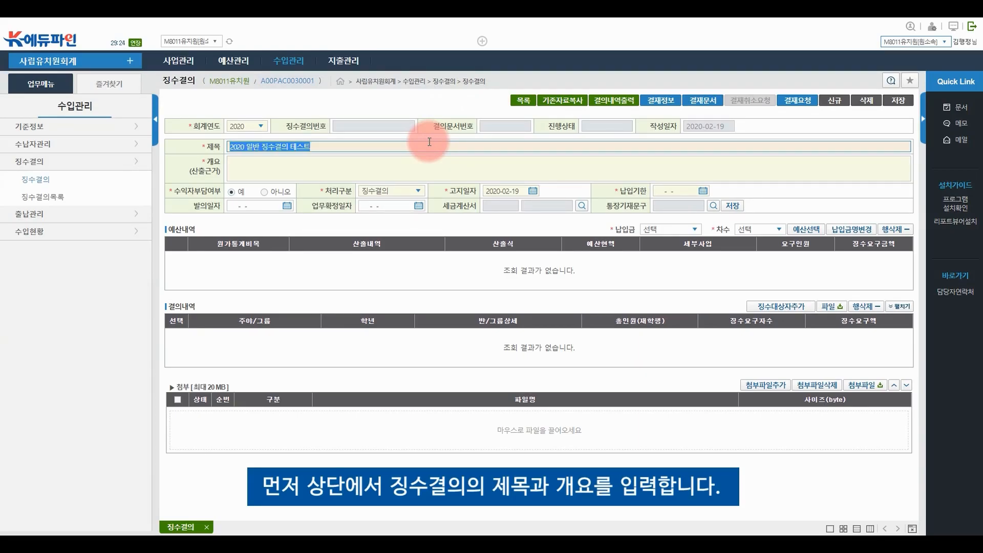
key(ctrl+c)
click(398, 156)
key(ctrl+v)
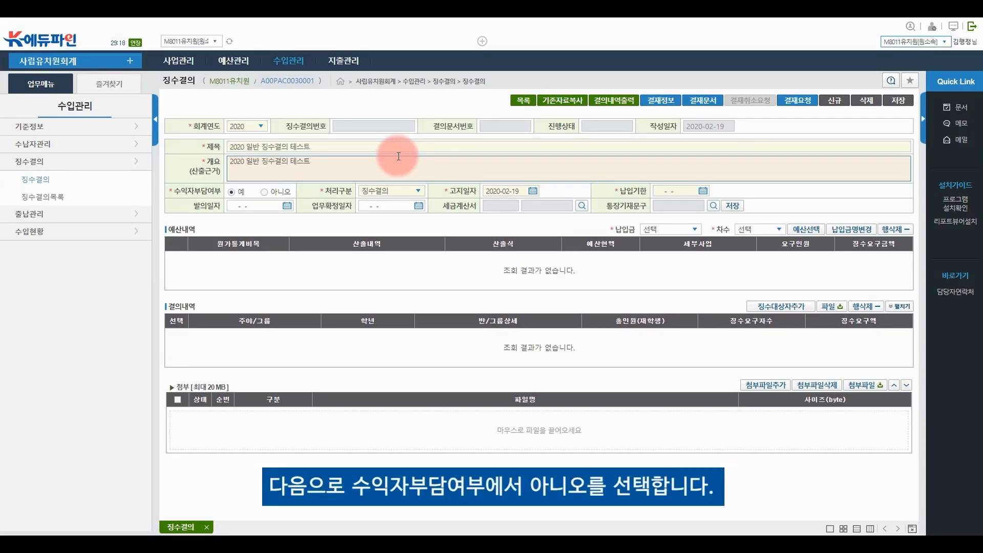
Set 수익자부담여부 아니오, 처리구분 징수결의, 고지일자 2020-02-19 and 납입기한 2020-02-26
click(266, 192)
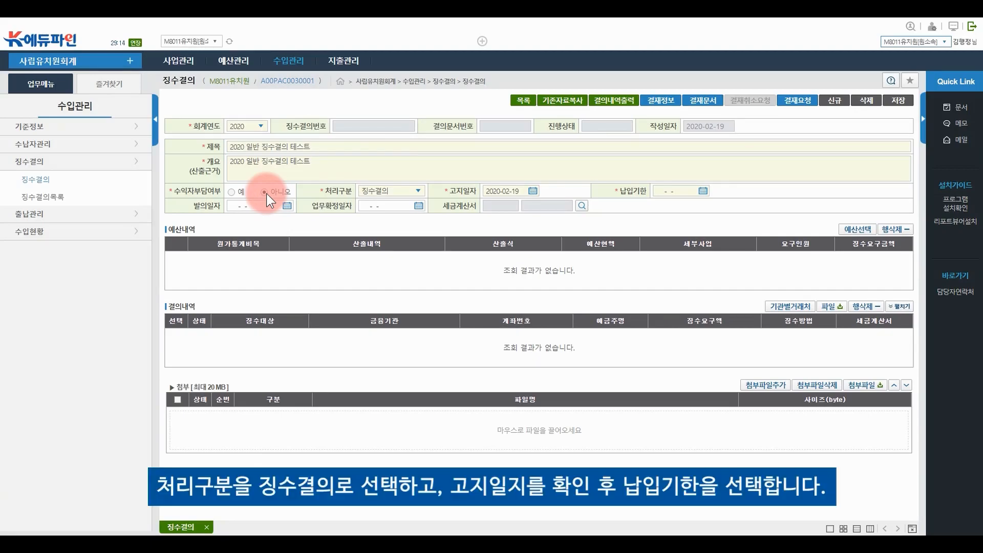
click(382, 191)
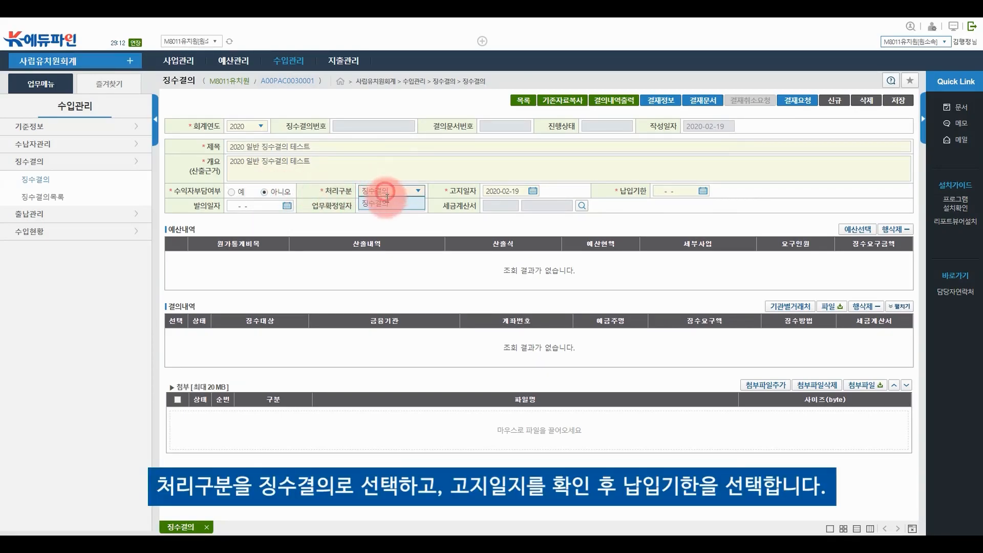
click(386, 202)
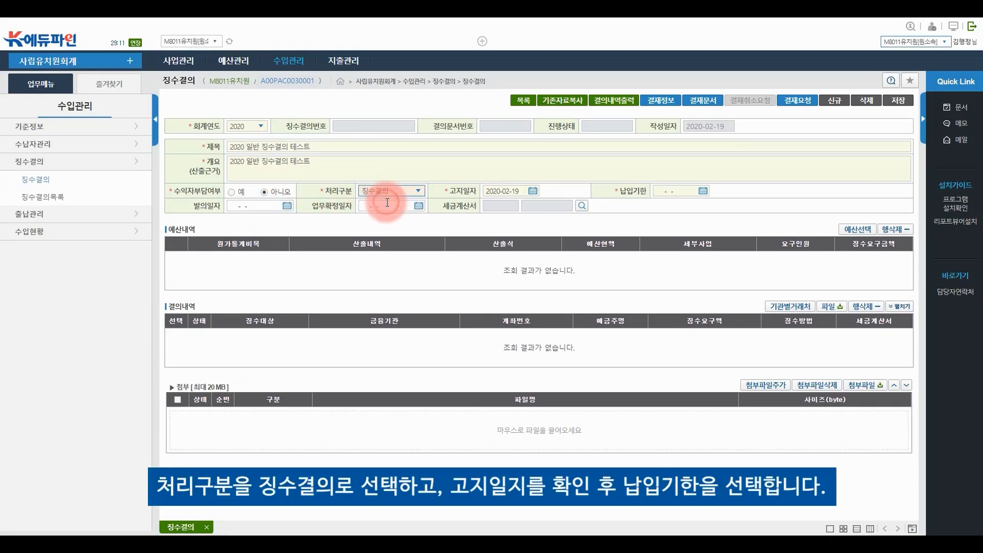
click(532, 191)
click(534, 273)
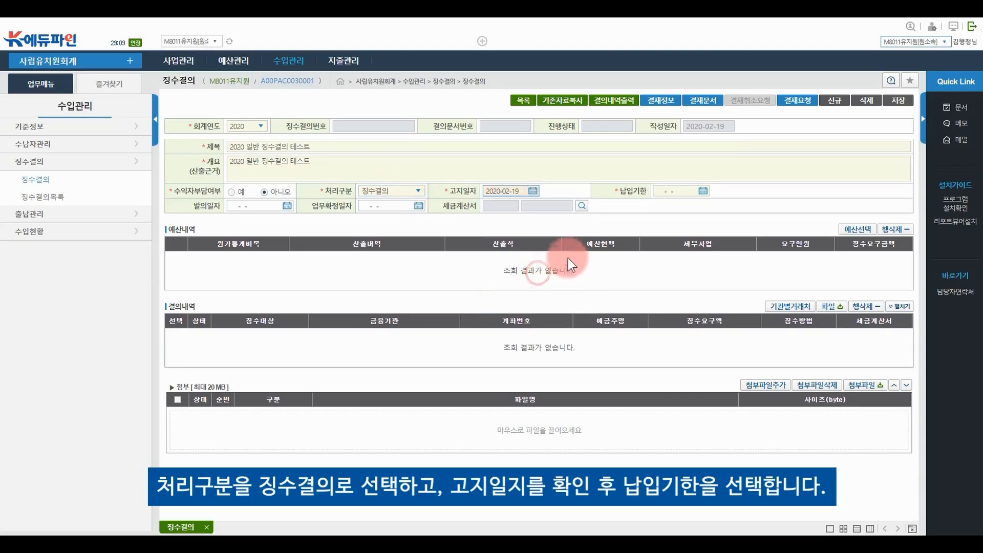
click(702, 190)
click(705, 290)
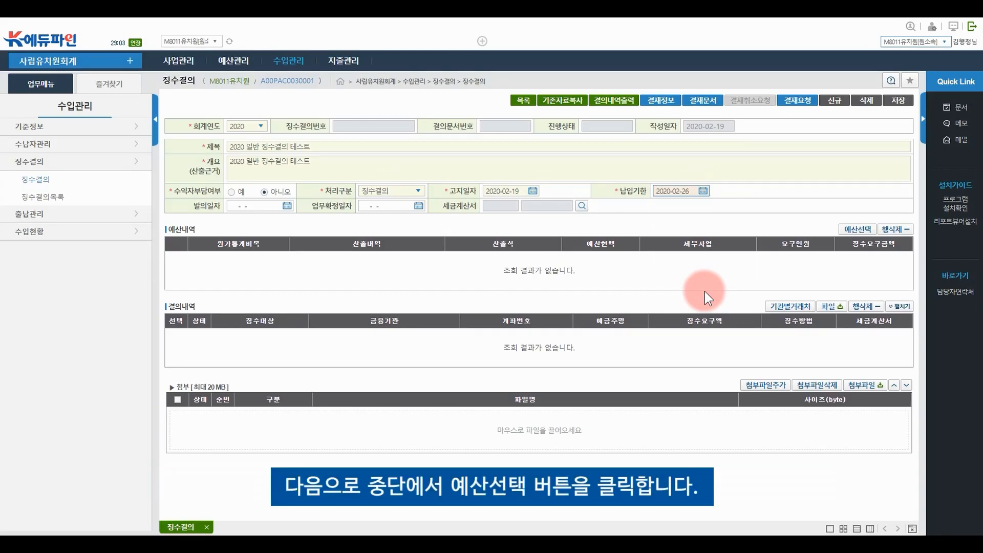
Add the [D1301]국가보조금(인건비) 교원 지원 인건비 budget line (32,700,000) to the resolution
click(850, 229)
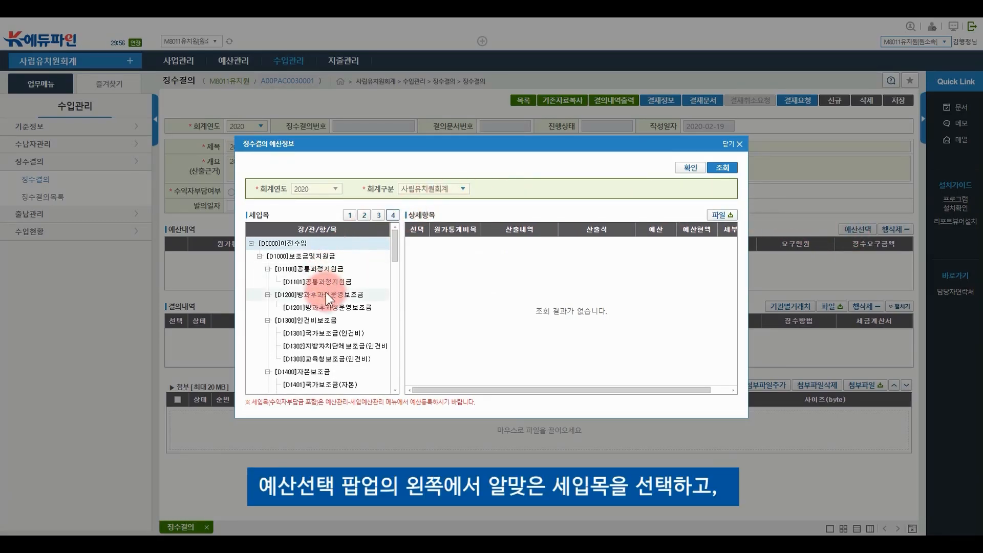
click(326, 332)
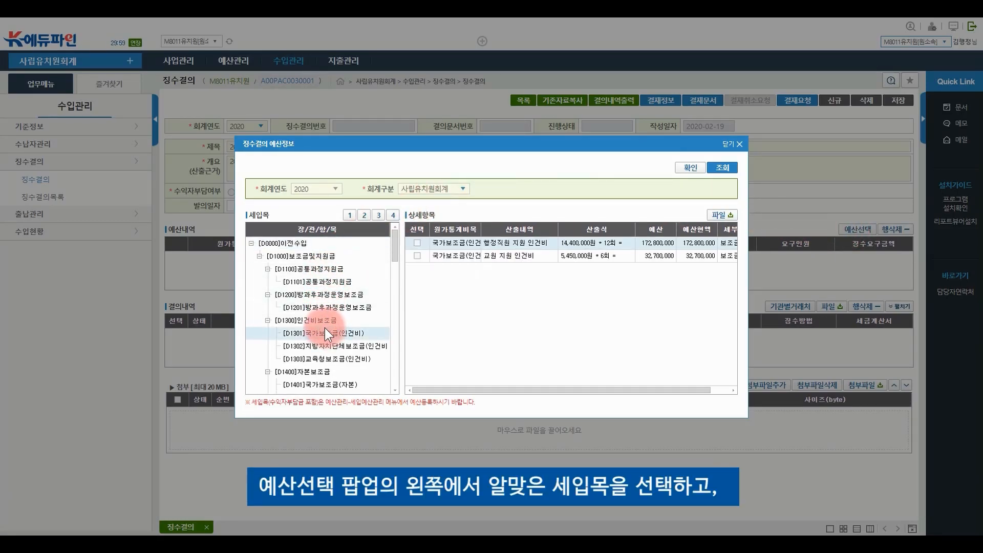
click(419, 256)
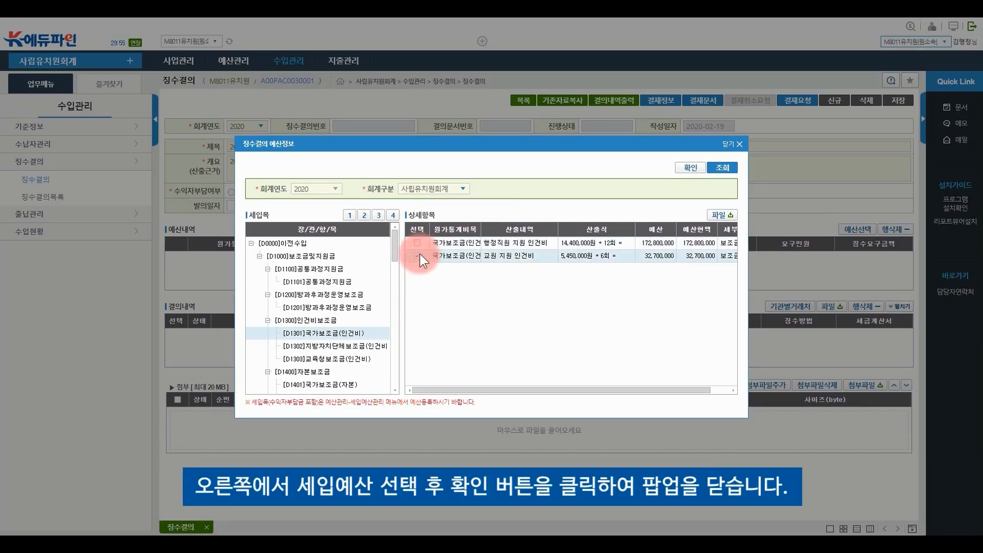
click(689, 169)
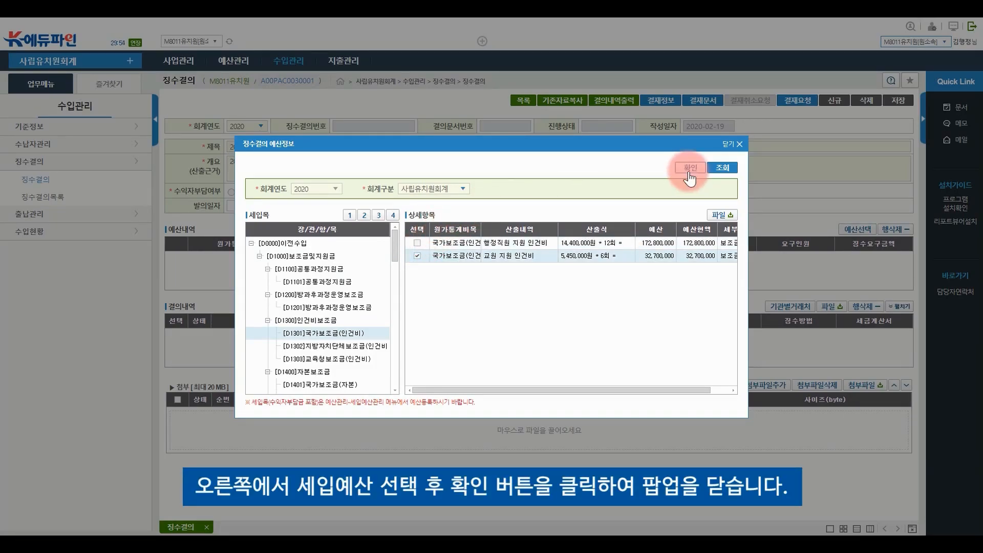
click(690, 169)
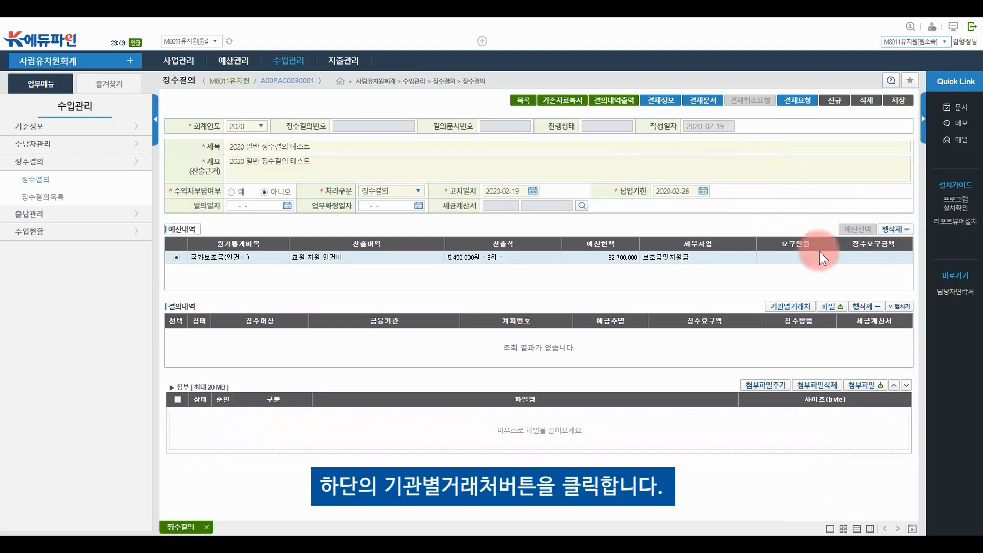
Save the resolution, then add oo교육지원청 and its 농협은행 account as the payer from a 교육지원 search
click(778, 306)
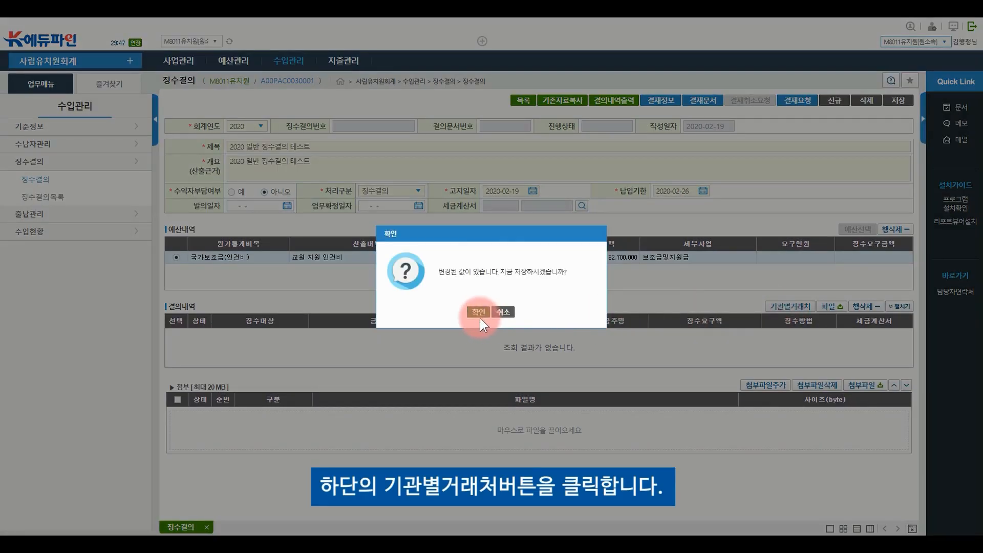
click(482, 314)
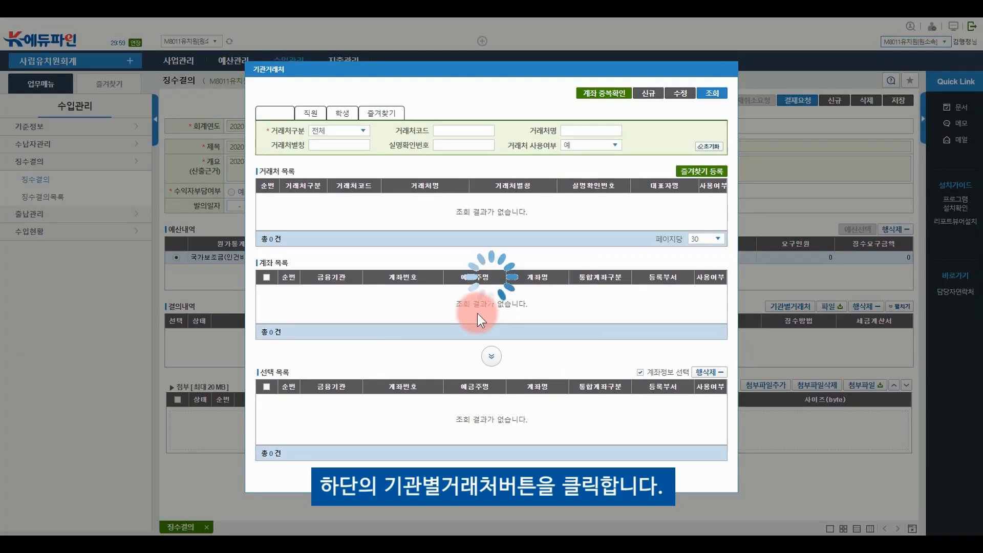
click(593, 131)
click(593, 130)
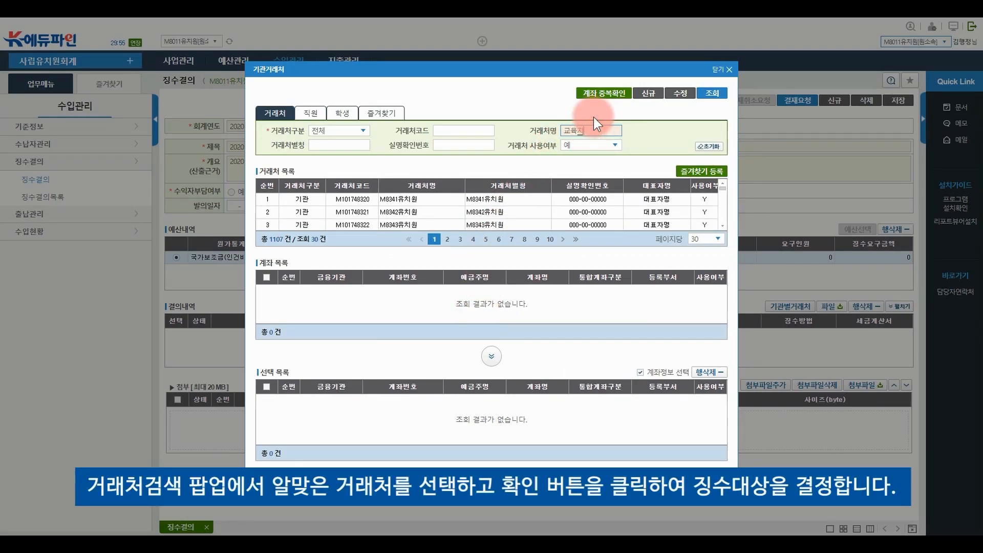
click(712, 94)
click(311, 200)
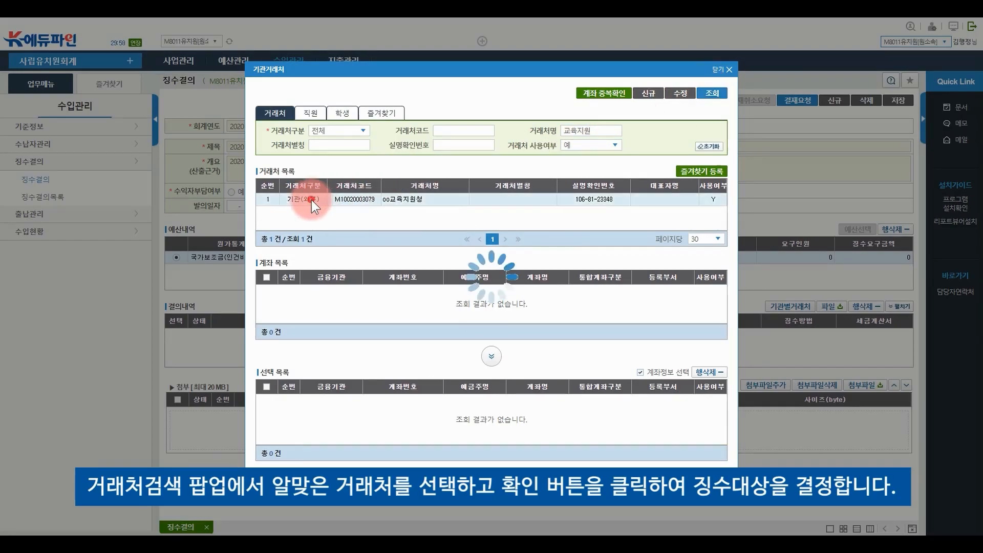
click(266, 291)
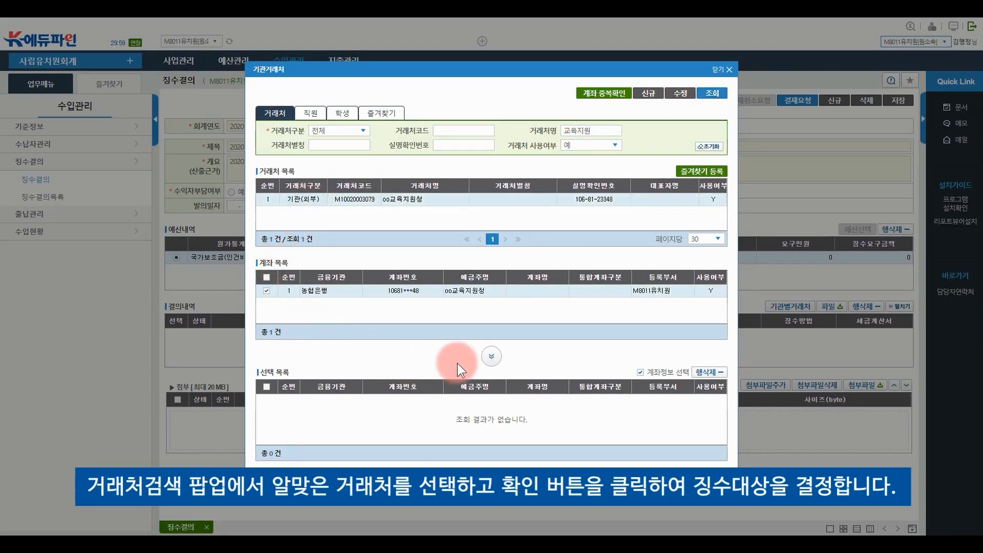
click(491, 357)
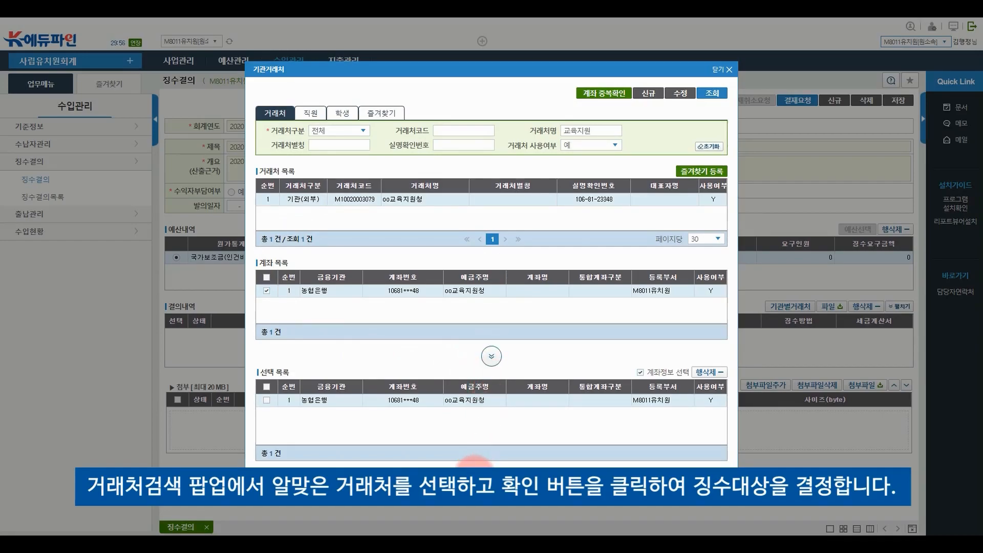
click(476, 474)
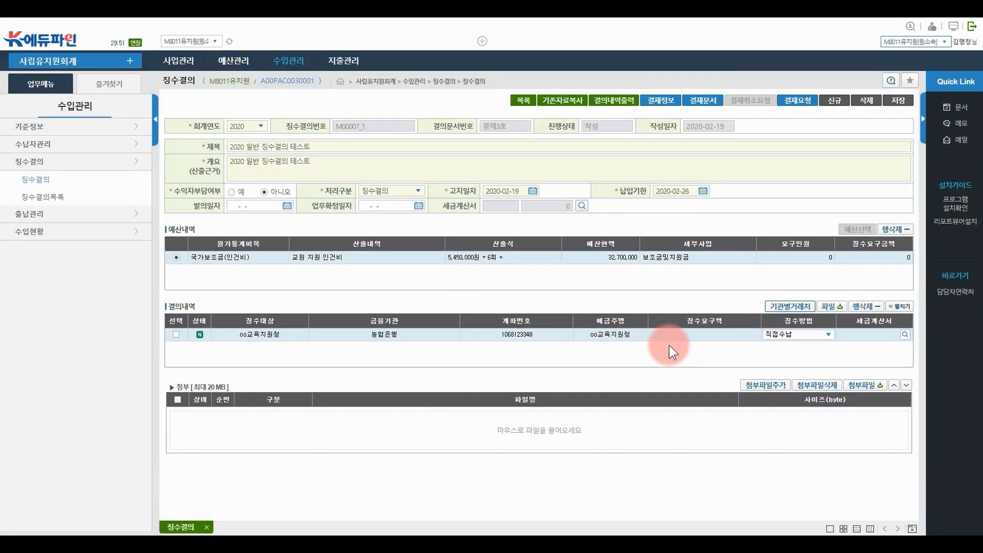
Enter 5,450,000 as the amount to collect from oo교육지원청
click(701, 334)
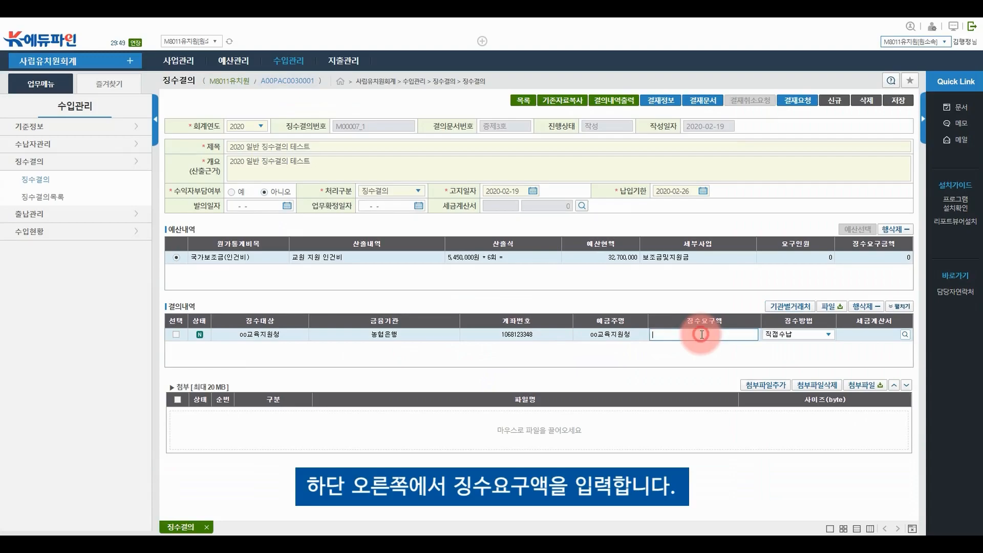
text(5,450,000)
key(Return)
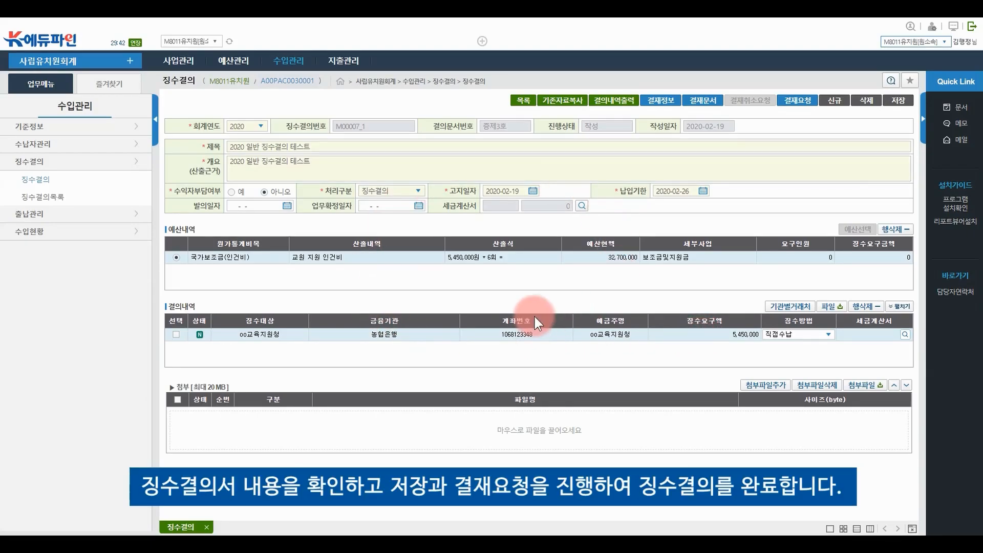
Save the collection resolution and send it for approval
click(890, 103)
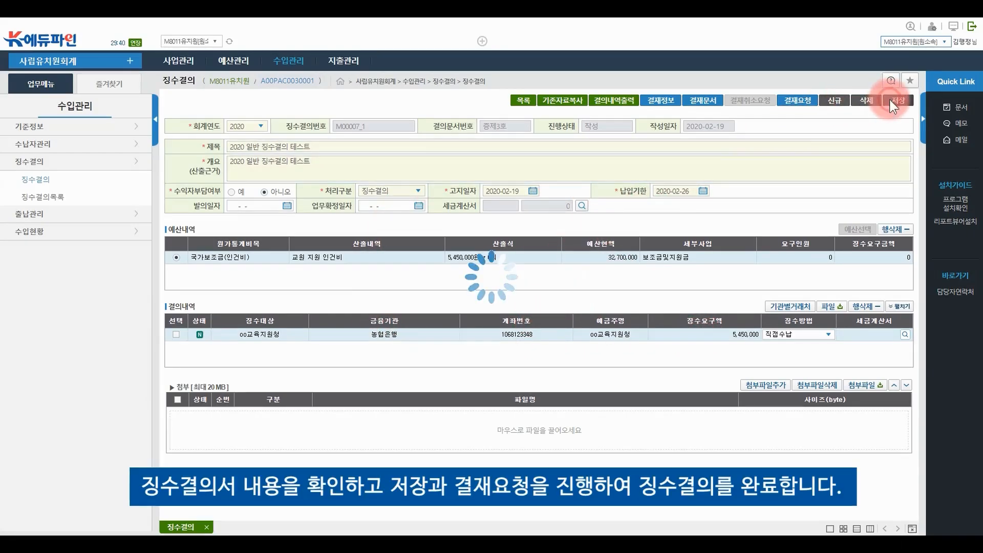
click(494, 313)
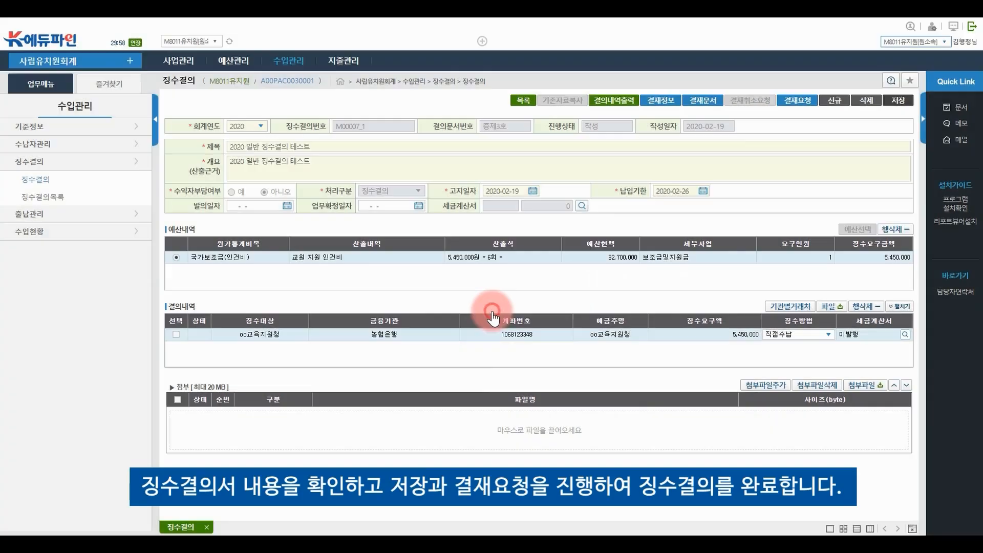
click(799, 101)
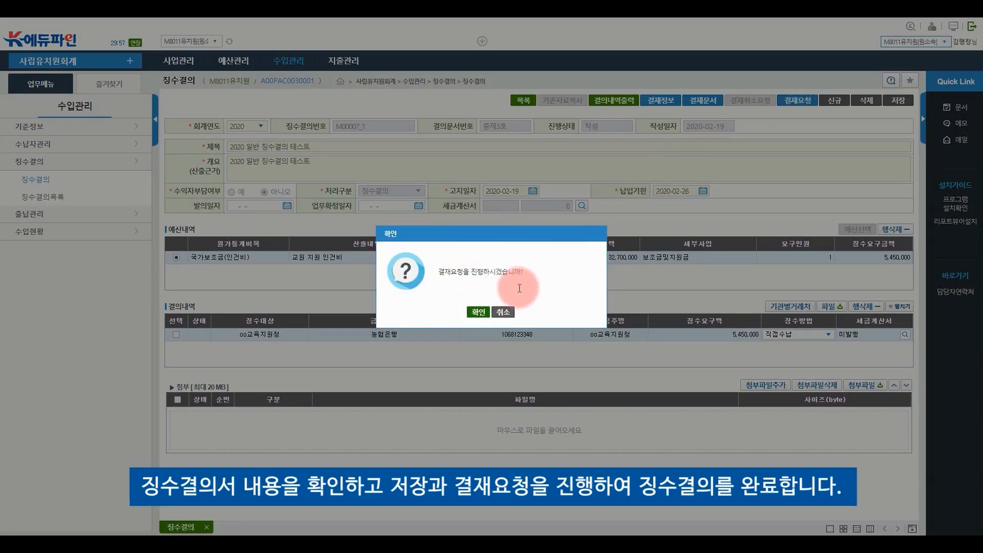
click(478, 312)
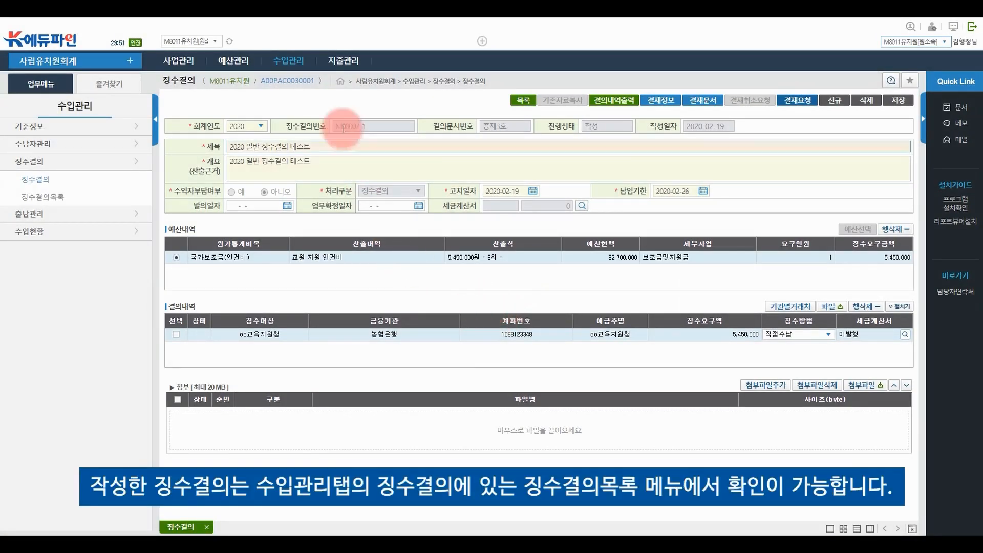
Open 징수결의목록, retrieve the resolutions, and tick the [징]2020 일반 징수결의 테스트 entry
click(292, 64)
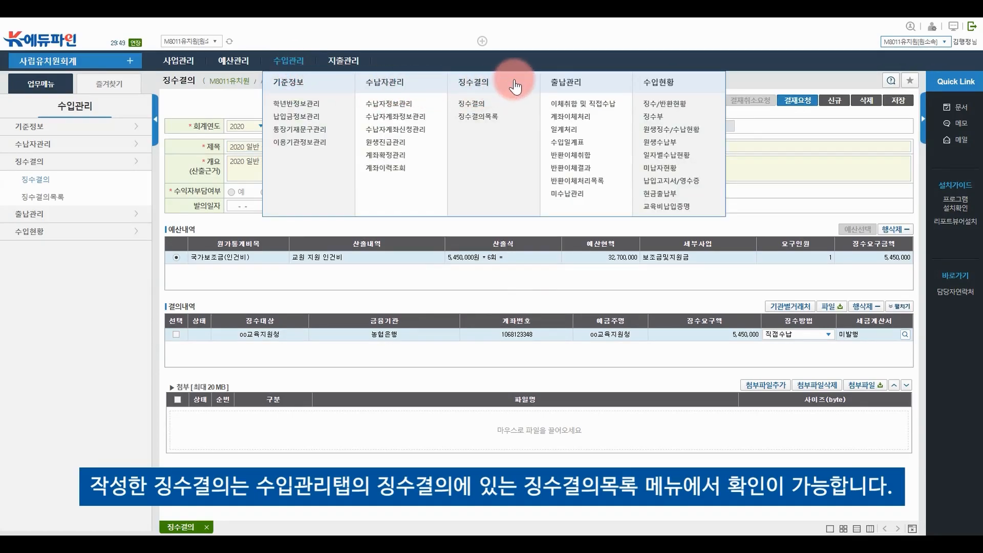
click(489, 121)
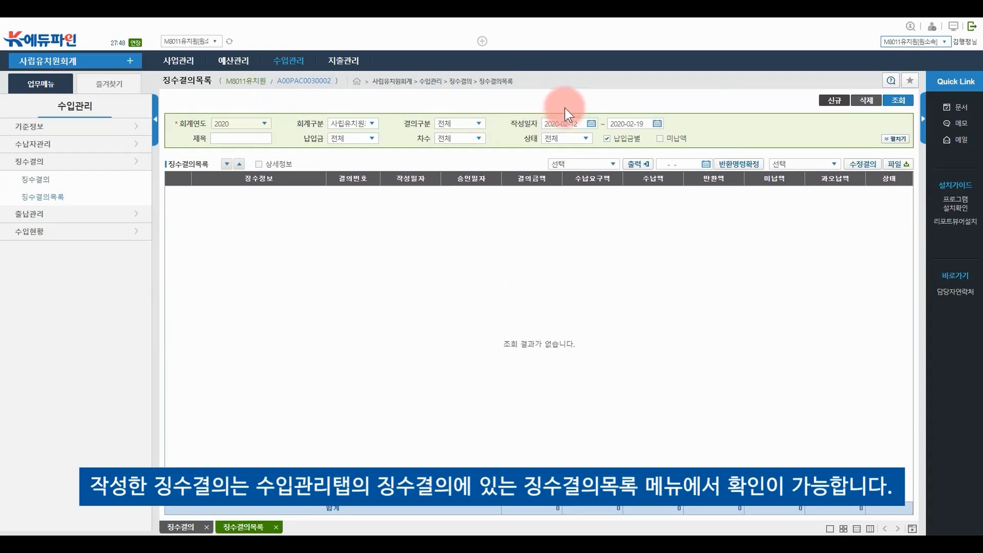
click(901, 101)
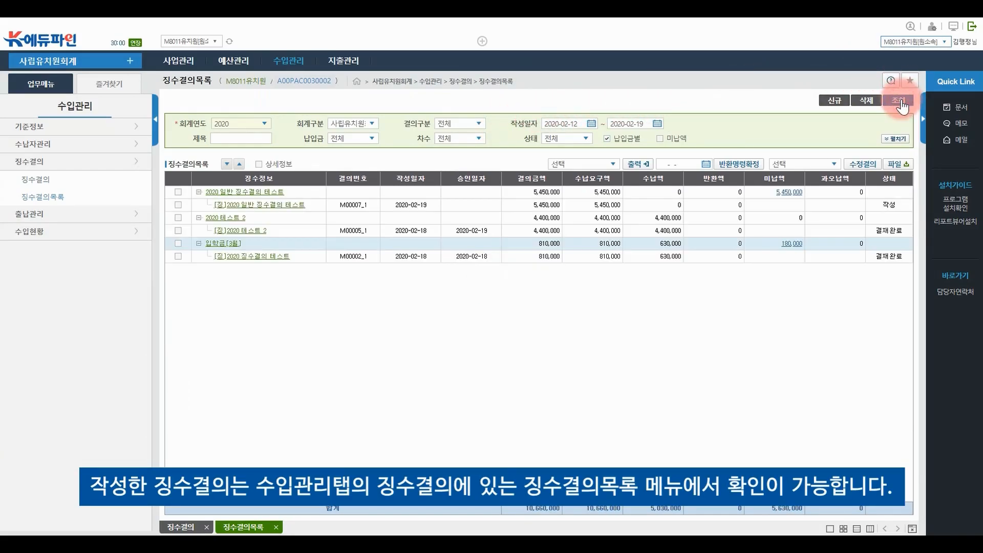
click(178, 205)
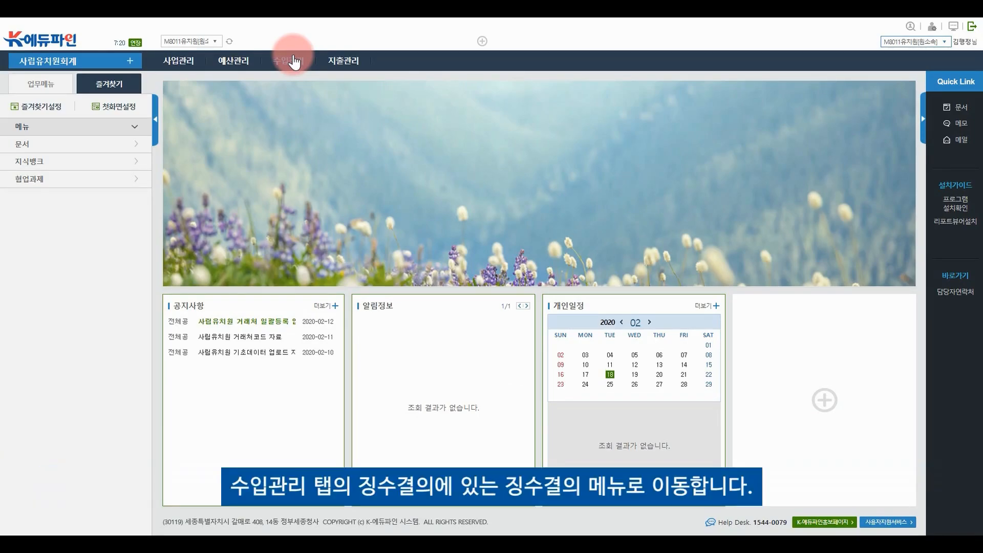
Open a new 징수결의 form with title and overview '2020 징수결의 테스트'
click(293, 61)
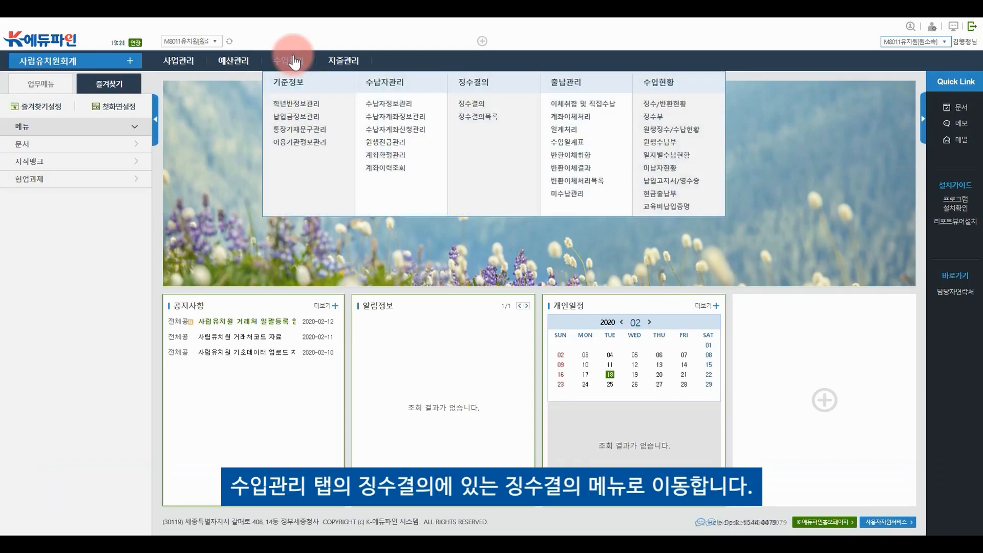
click(475, 105)
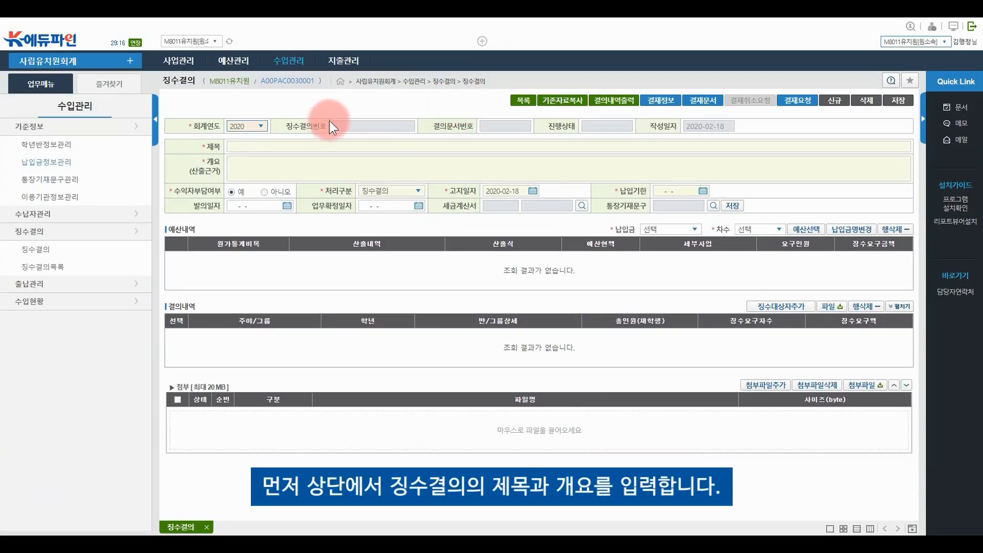
click(283, 146)
text(2020 징수결의 테스트)
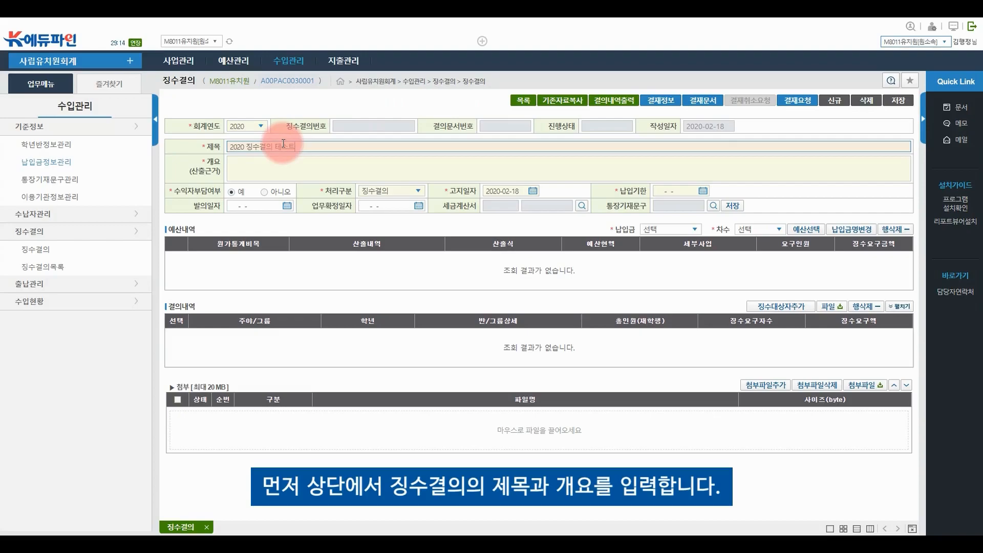
click(280, 163)
text(2020 징수결의 테스트)
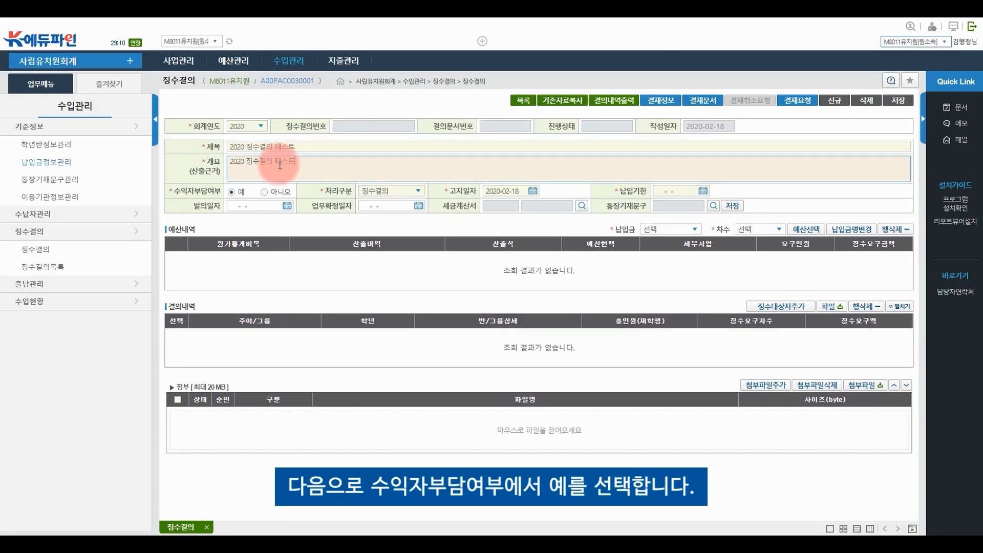
Set 수익자부담여부 to 예, keep 처리구분 징수결의, and set 납입기한 to 2020-02-28
click(229, 192)
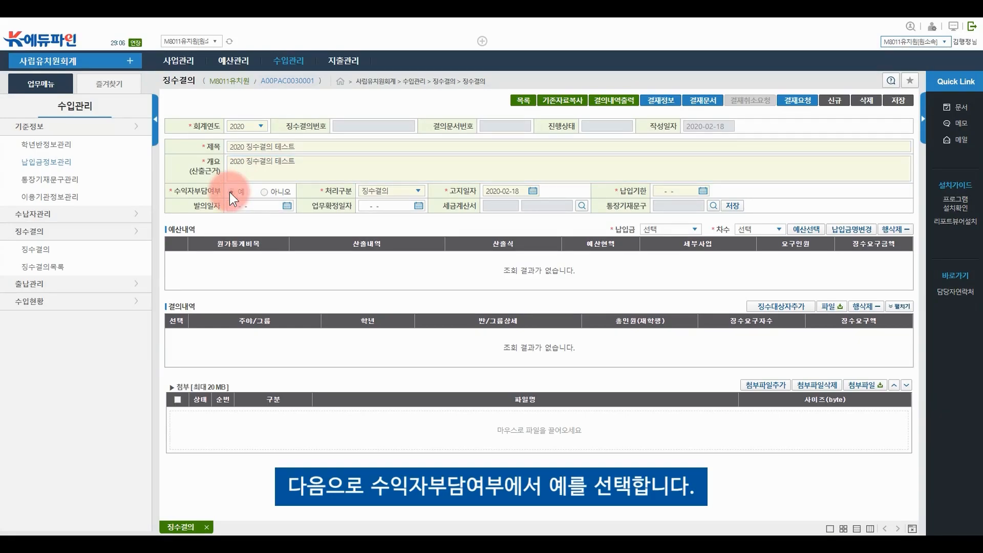
click(405, 190)
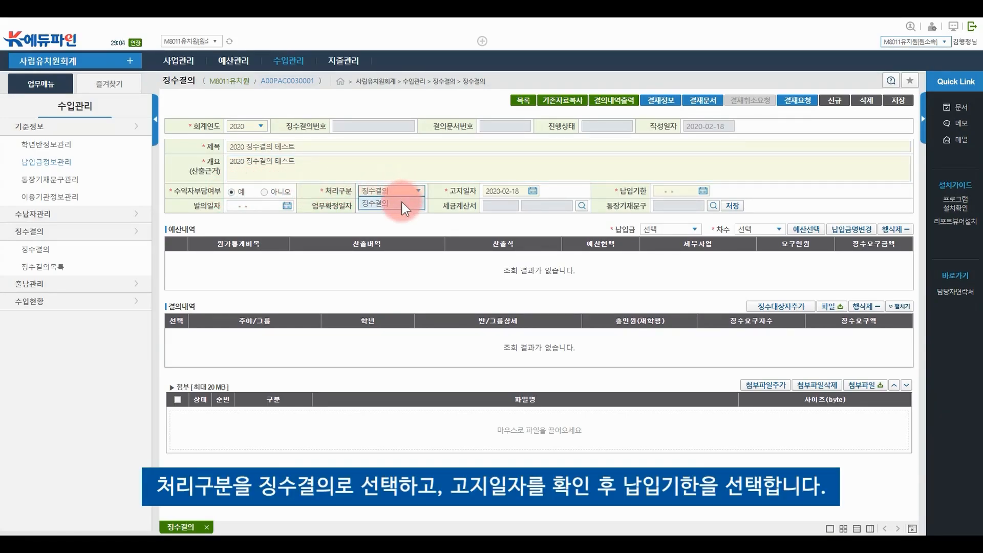
click(402, 202)
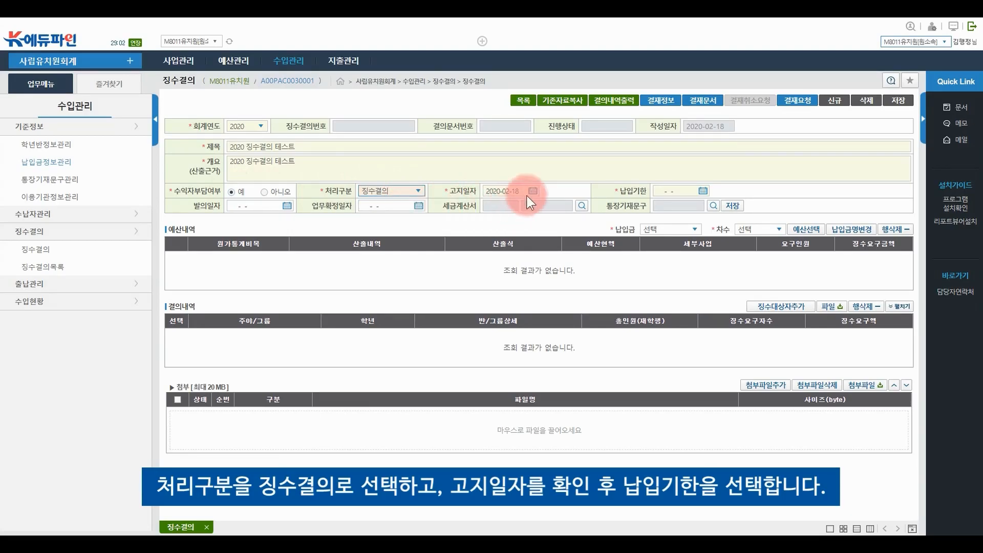
click(703, 191)
click(732, 287)
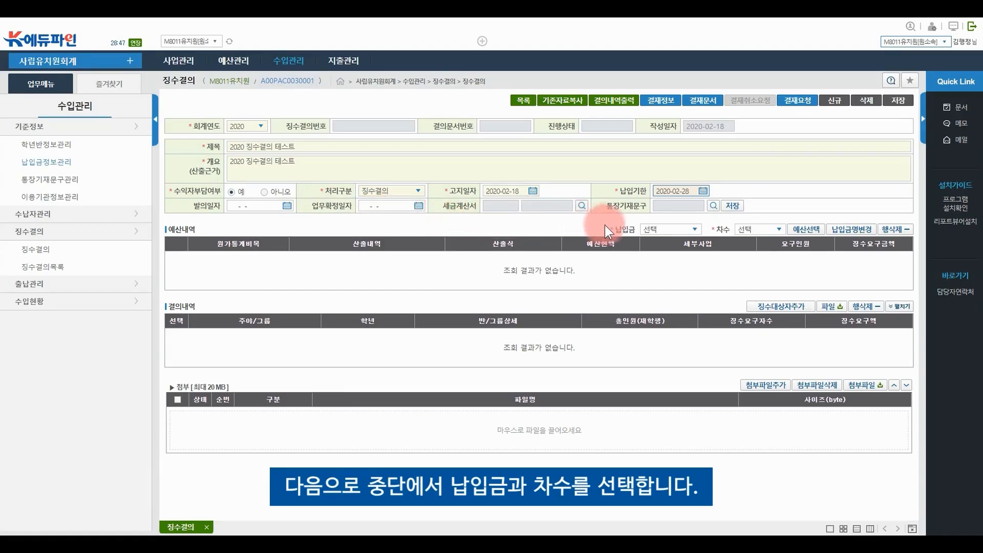
Set the payment item to 입학금 and the collection round to 3월
click(661, 230)
click(665, 251)
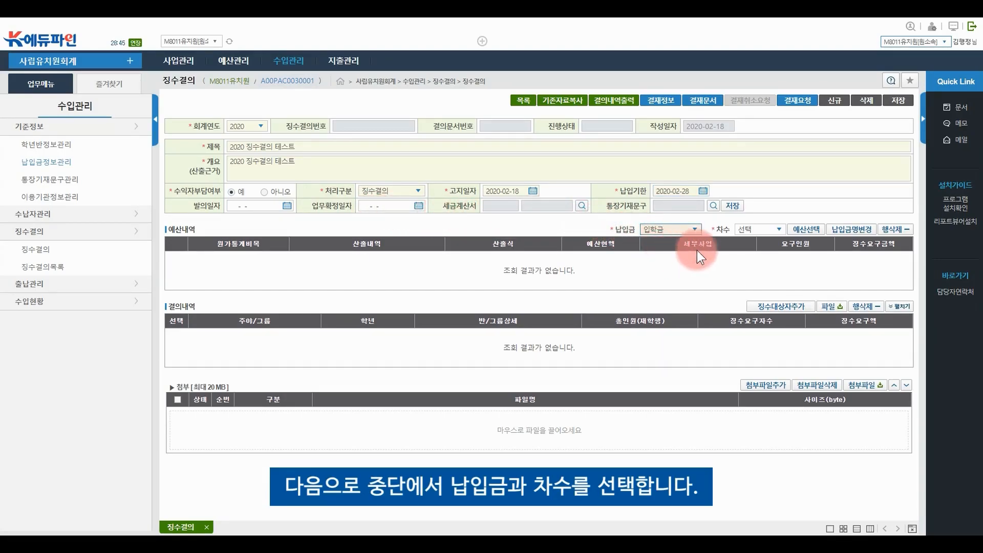
click(755, 230)
click(755, 255)
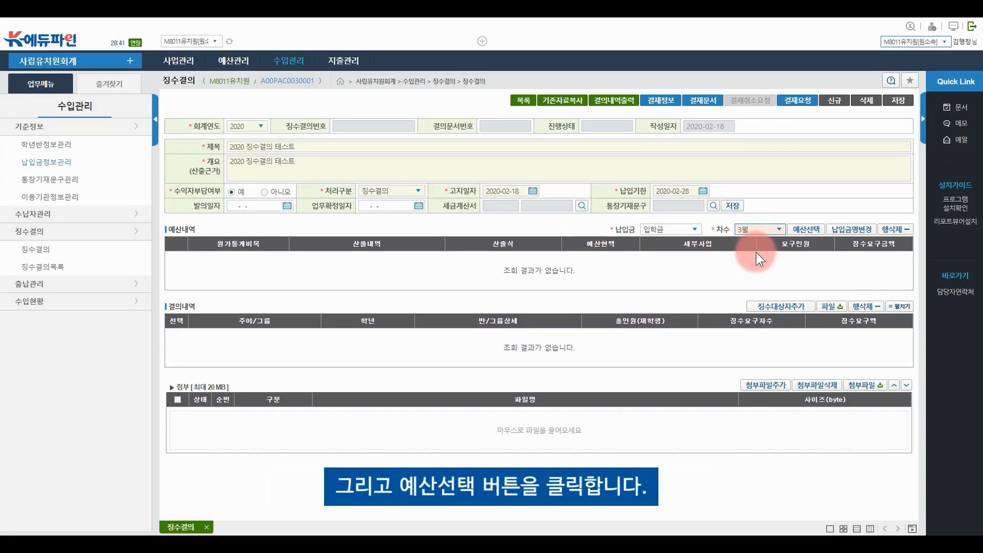
Attach the 신입생 입학금 budget line (7,200,000) to the resolution
click(809, 233)
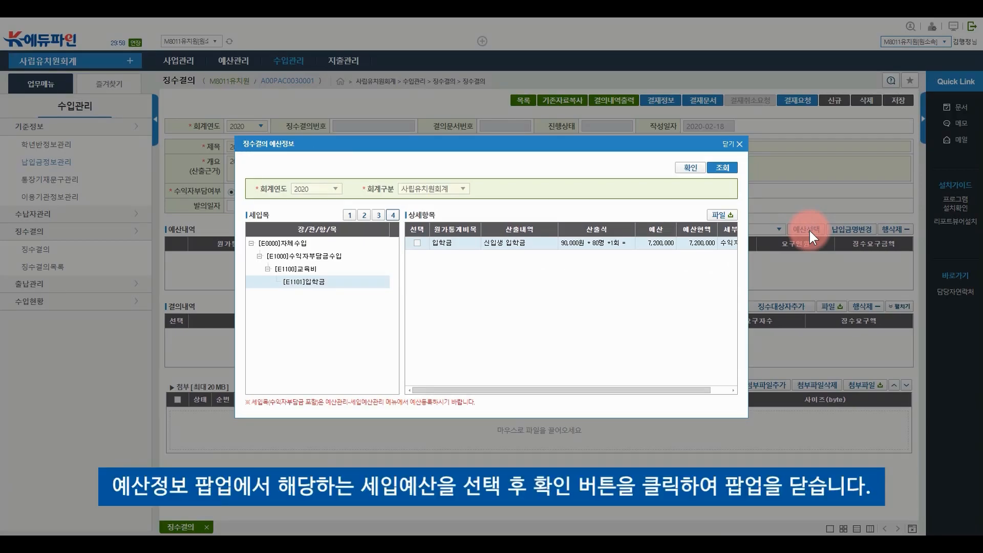
click(417, 243)
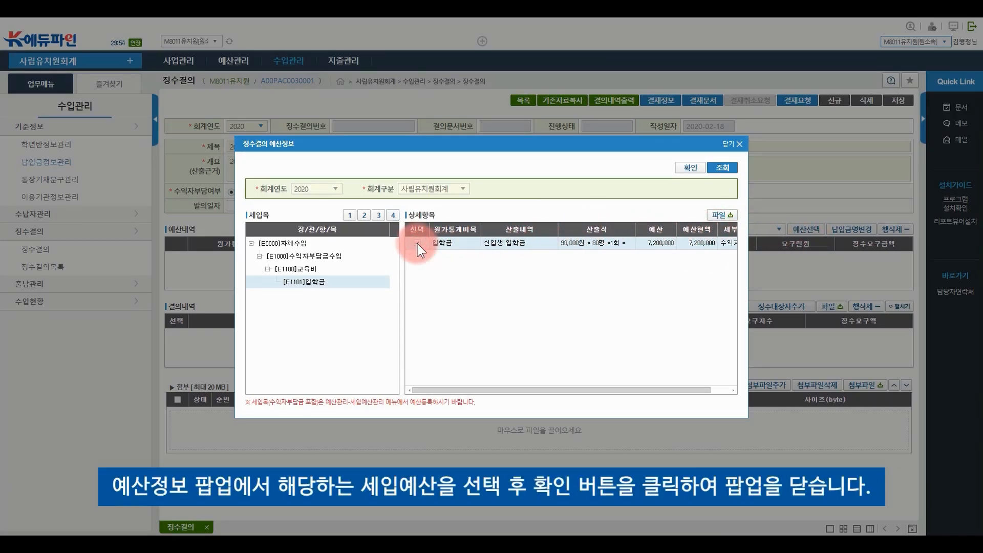
click(703, 174)
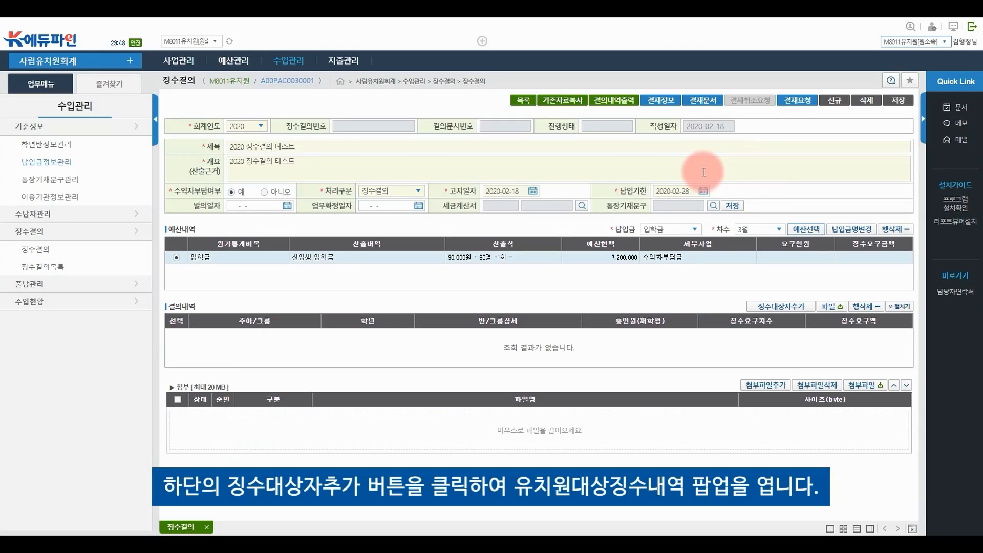
click(771, 310)
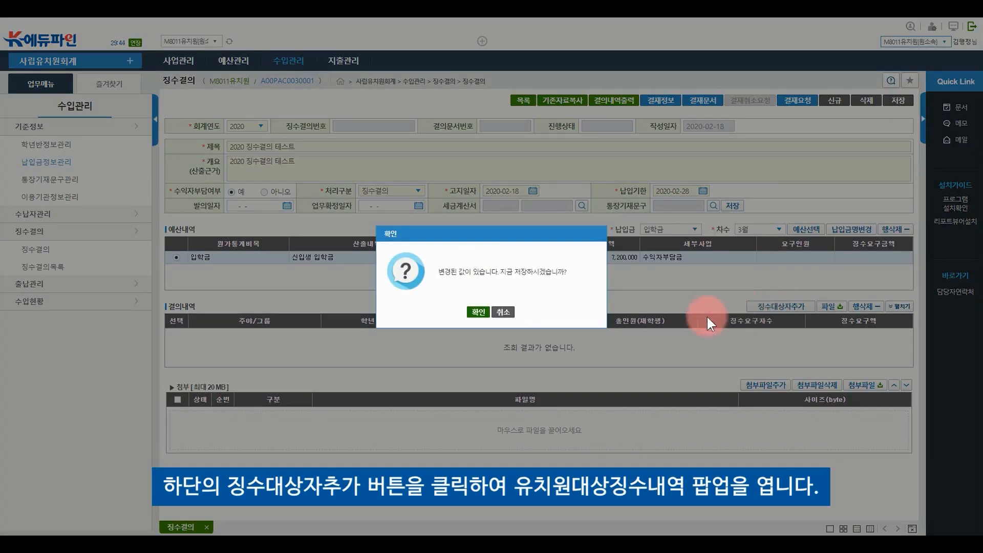
Save, load the kindergarten children, set a 90,000 per-child target, and tick child 1
click(481, 319)
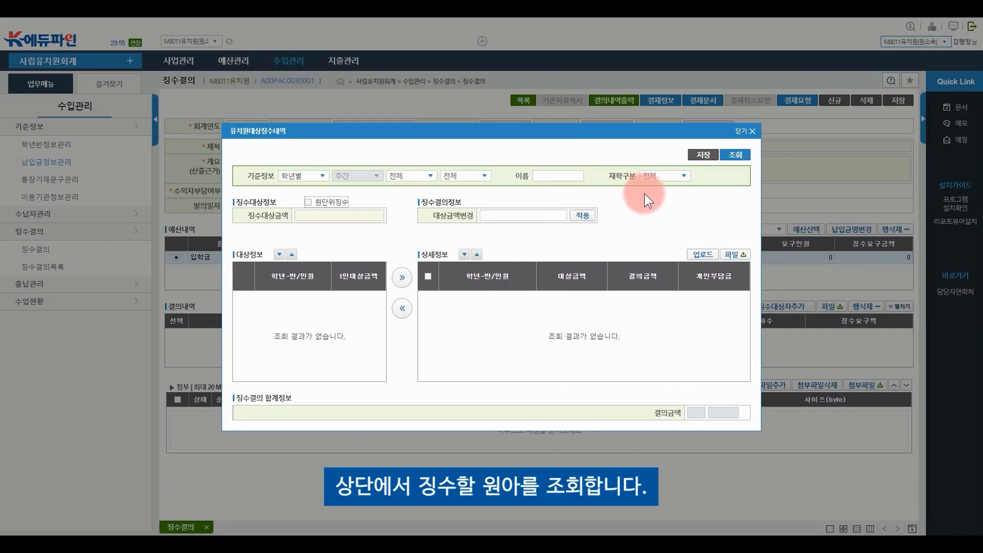
click(740, 154)
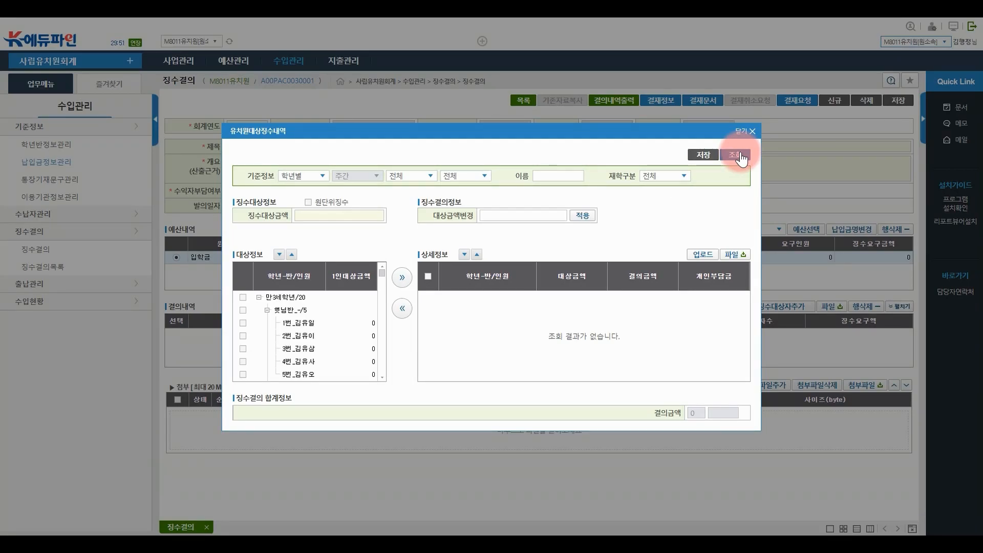
click(340, 217)
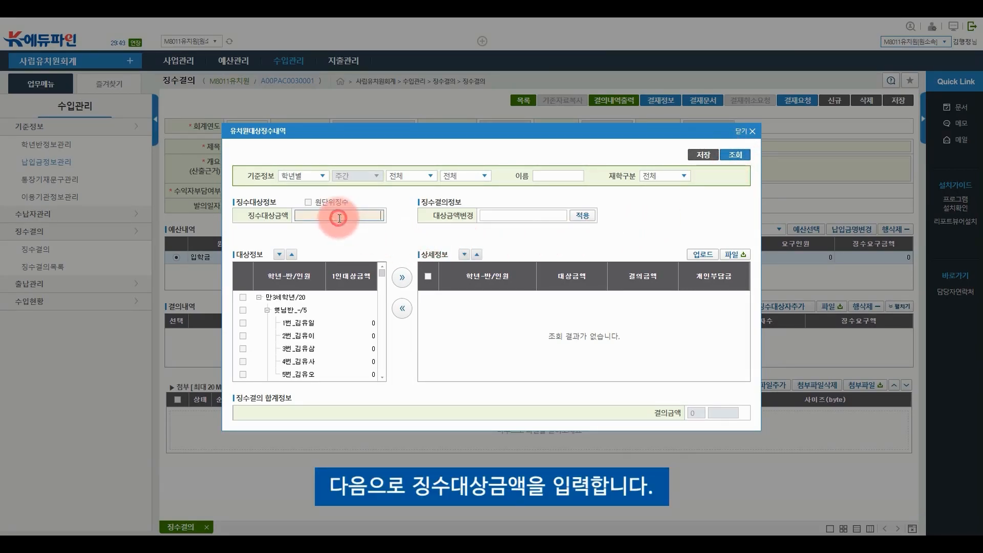
text(90,000)
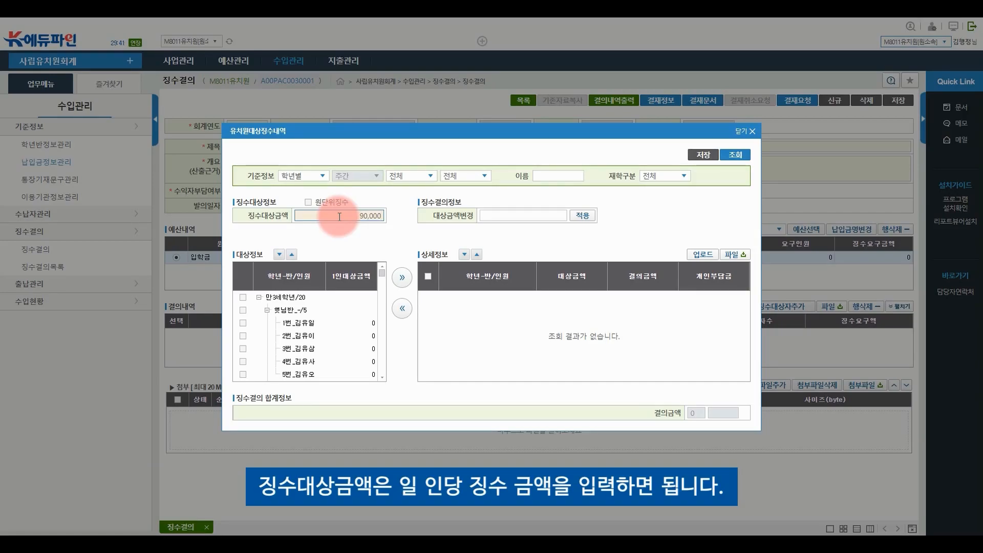
click(243, 323)
Tick children 2–7, 14 and 15 and move them into the collection details
click(243, 336)
click(244, 349)
click(244, 361)
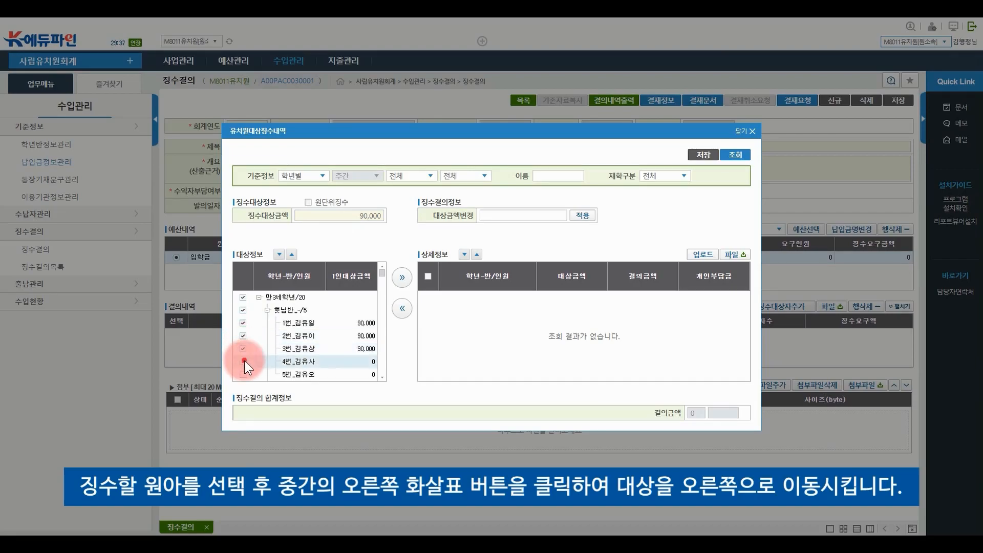
click(244, 374)
scroll(247, 360, down, 1)
scroll(247, 360, down, 3)
click(245, 350)
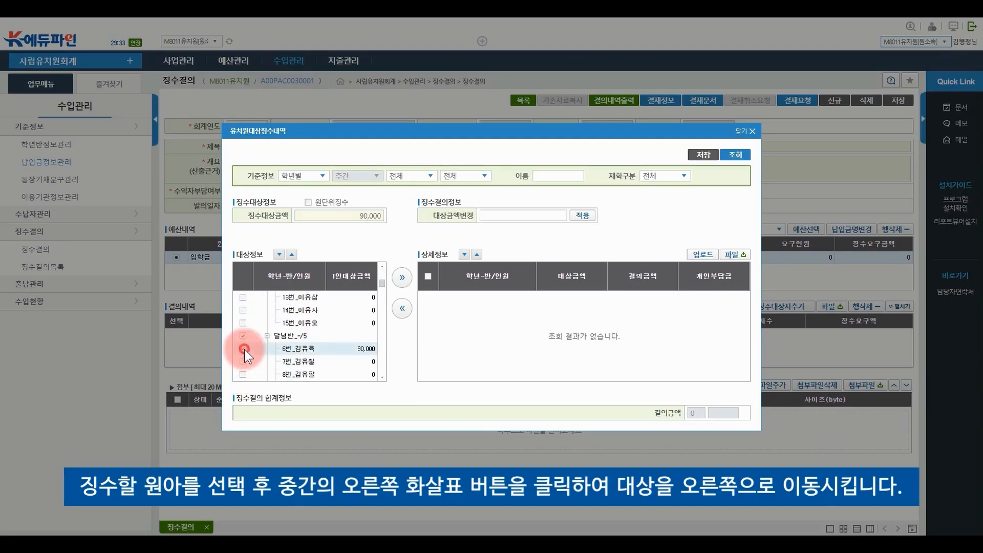
click(244, 362)
click(243, 324)
click(243, 310)
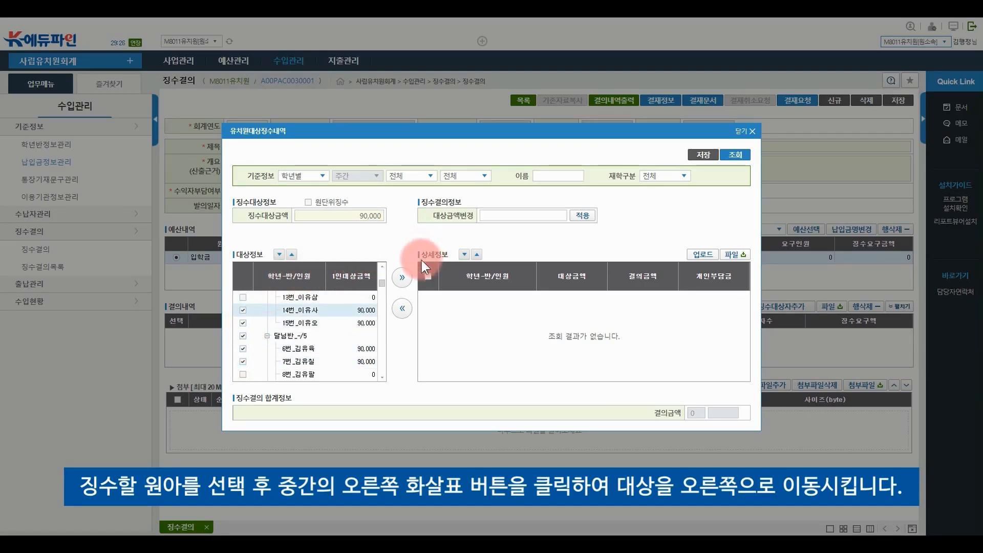
click(402, 278)
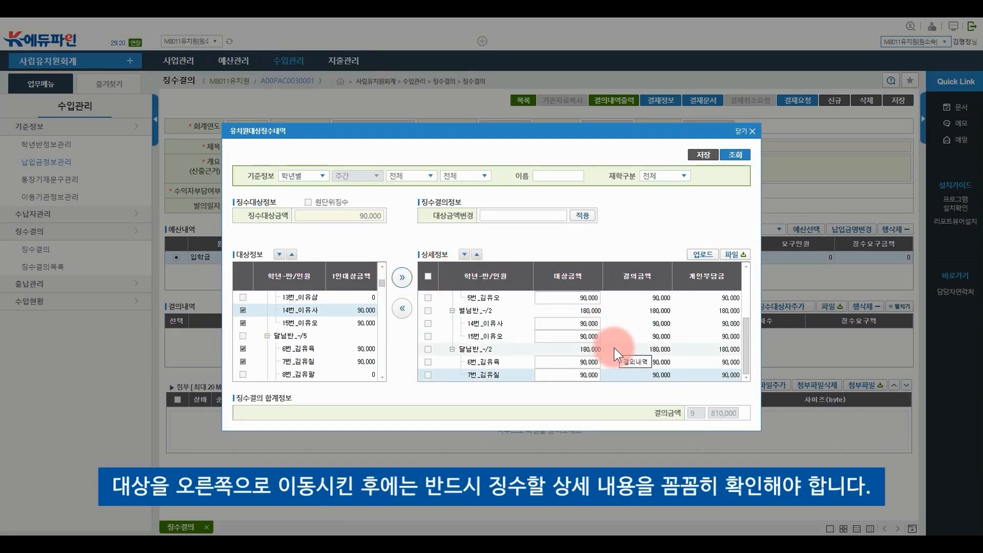
Review the 810,000 collection details, save them, and close the child list
scroll(613, 348, up, 2)
scroll(613, 349, up, 1)
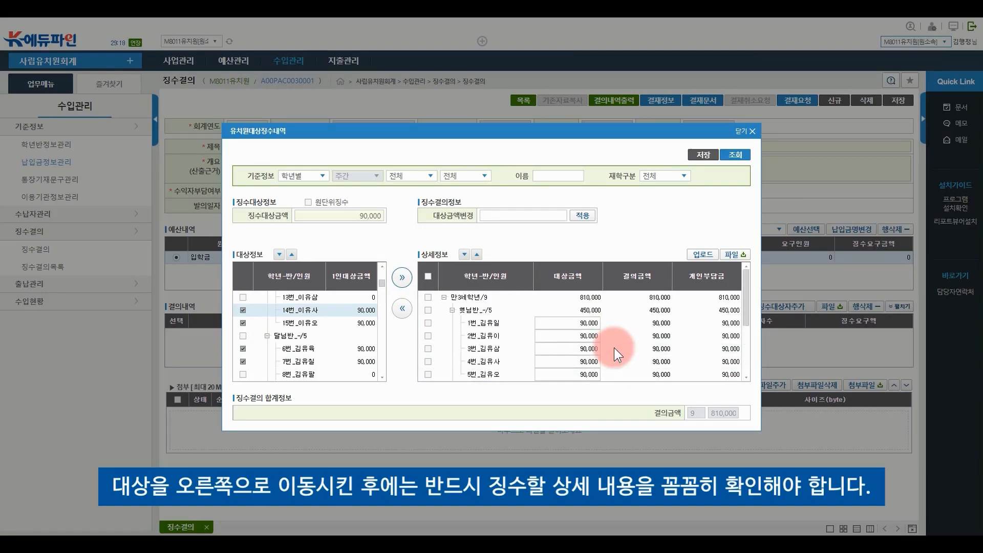
scroll(612, 348, down, 3)
scroll(612, 349, down, 1)
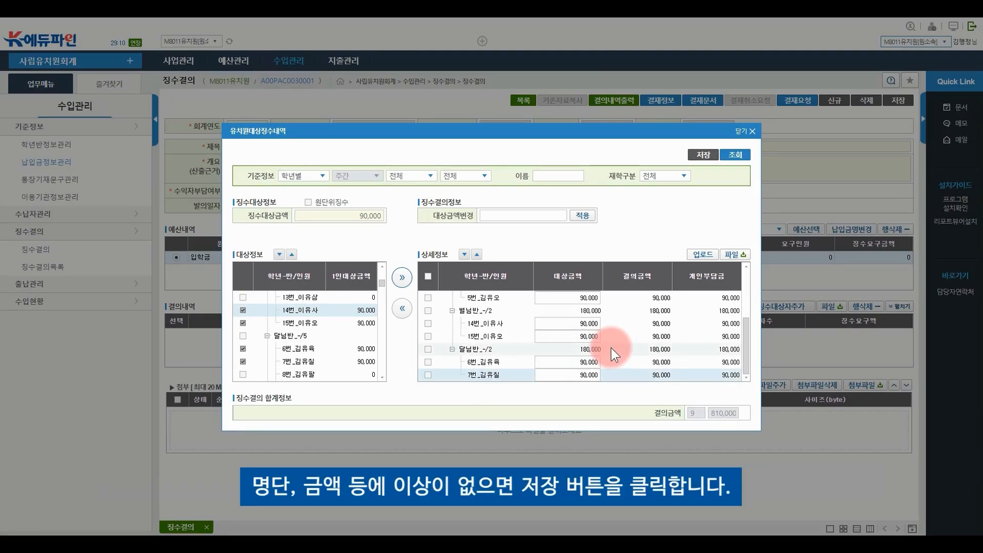
click(703, 155)
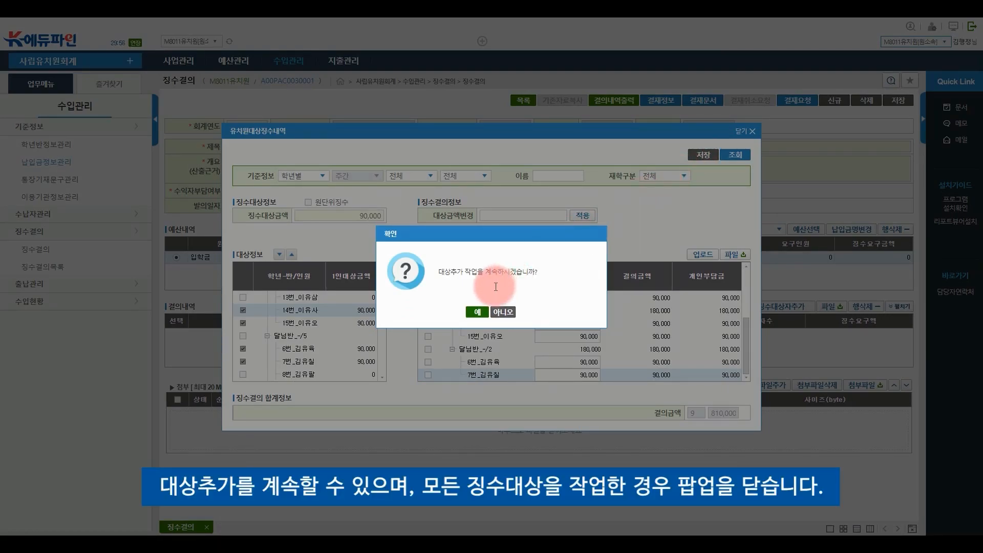
click(508, 312)
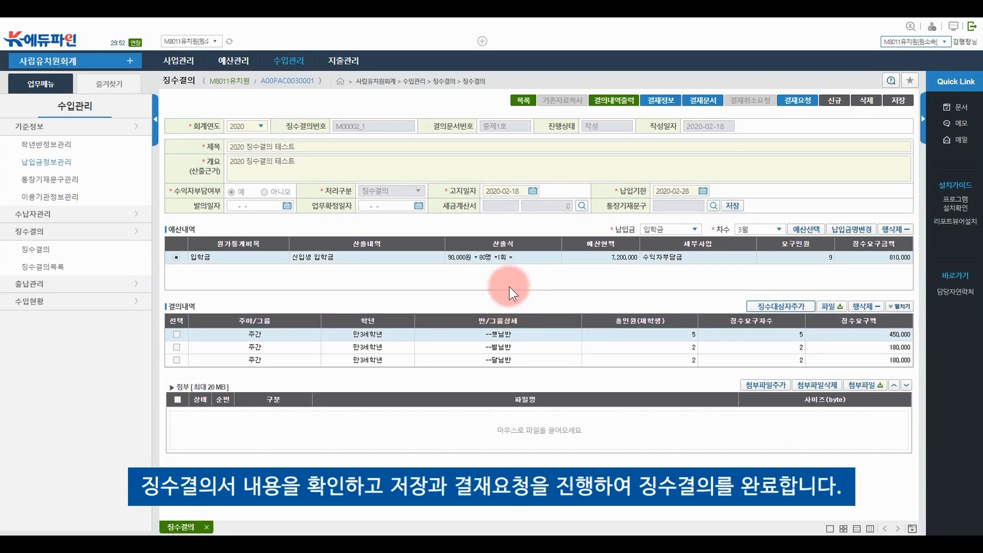
Save the 2020 징수결의 테스트 resolution and confirm its approval request
click(893, 103)
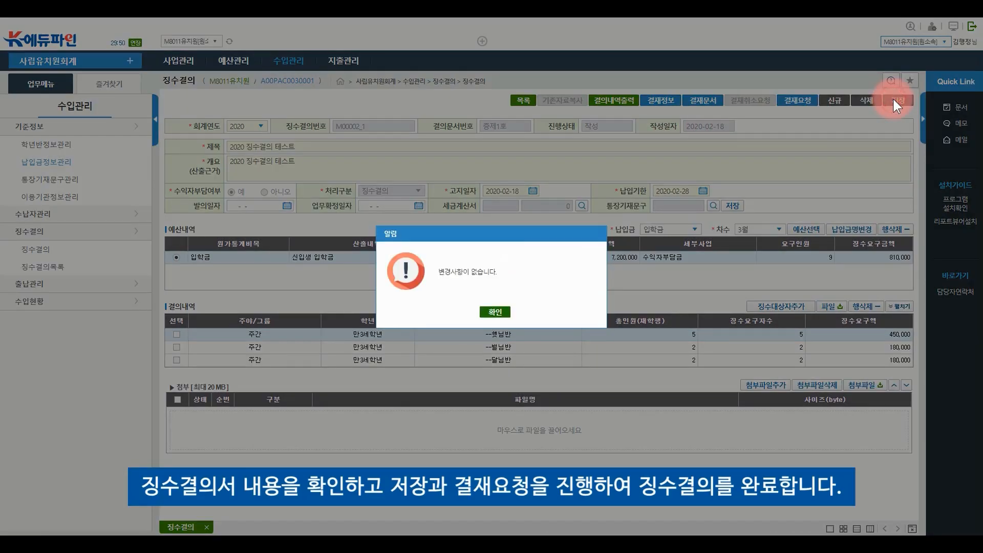
click(495, 308)
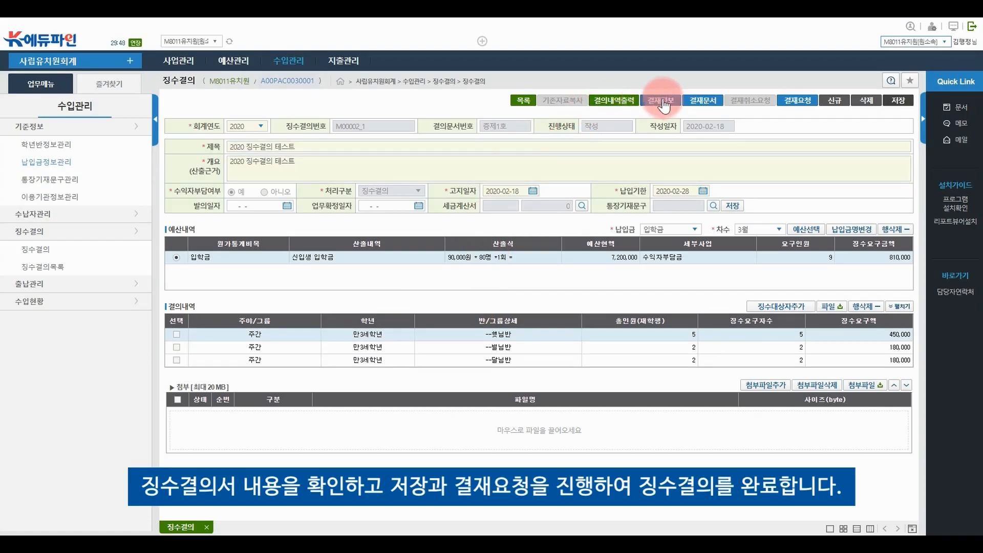
click(796, 103)
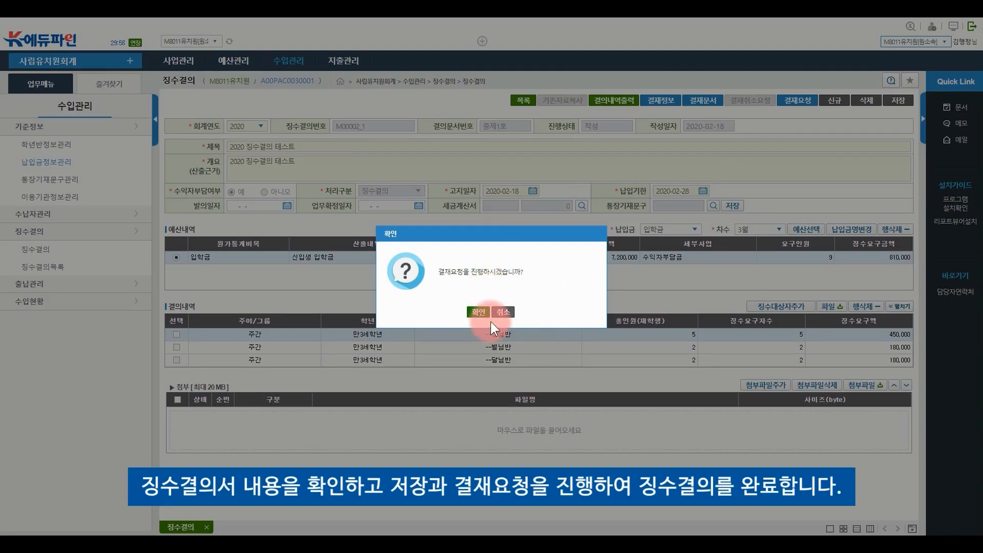
click(504, 312)
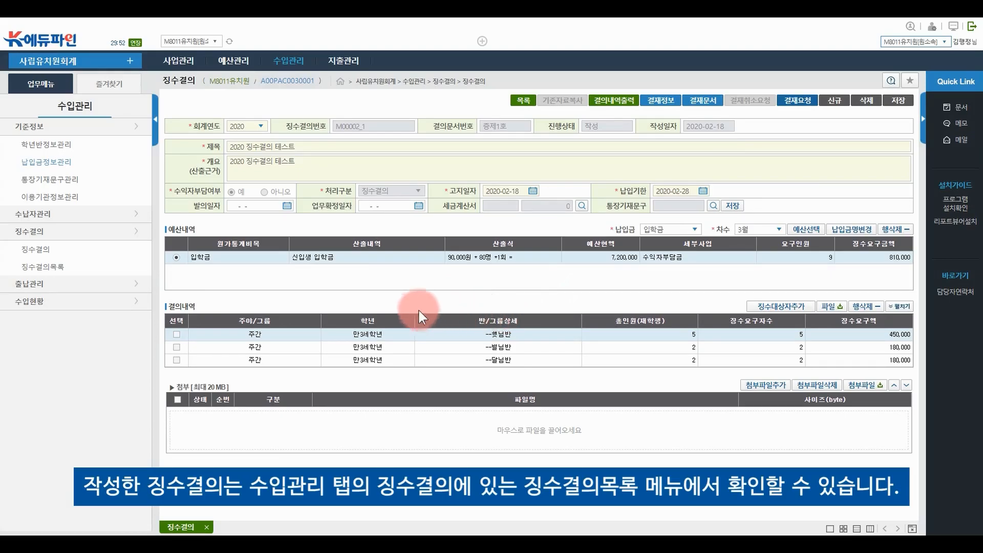
mouse_move(285, 62)
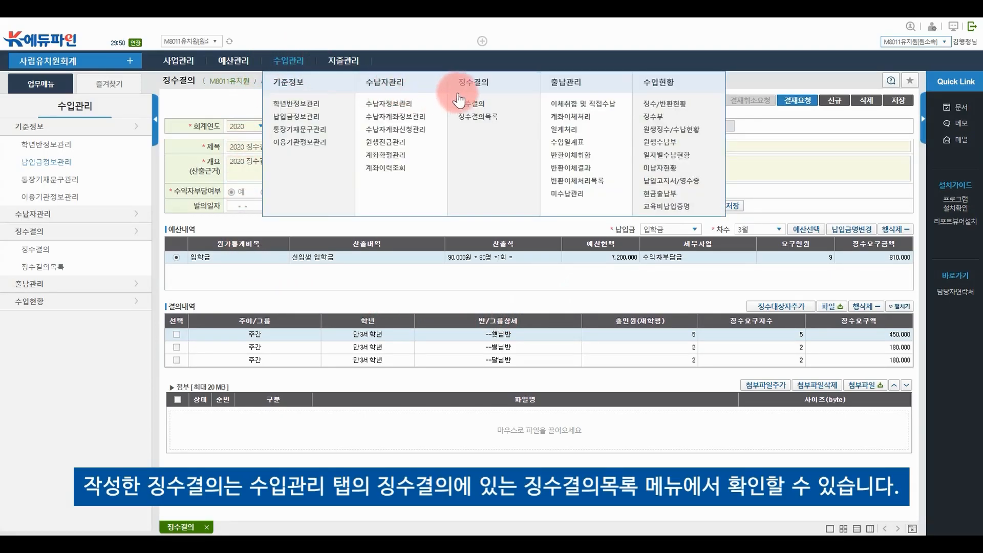
Retrieve the saved collection resolutions, then bring up the 수입관리 function menu
click(476, 117)
click(900, 101)
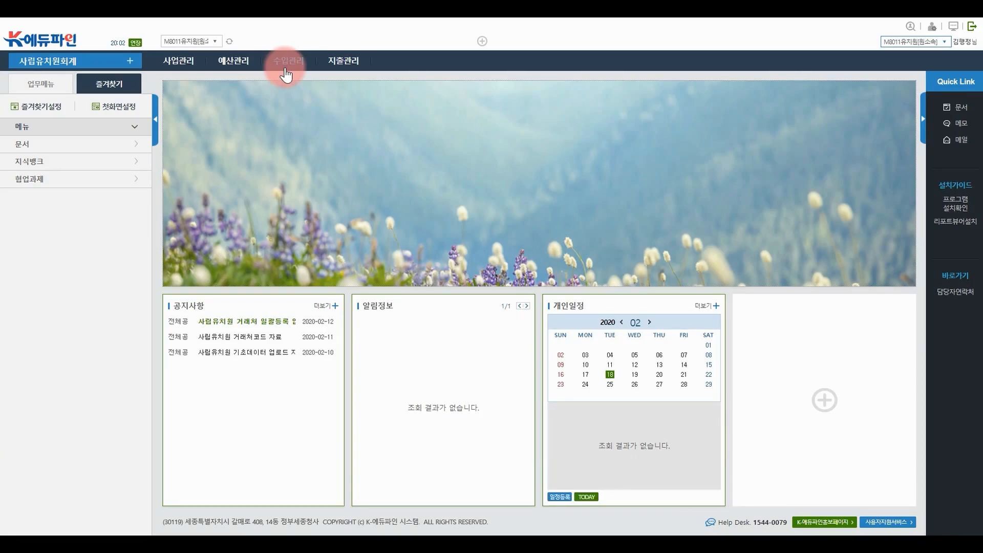
click(285, 72)
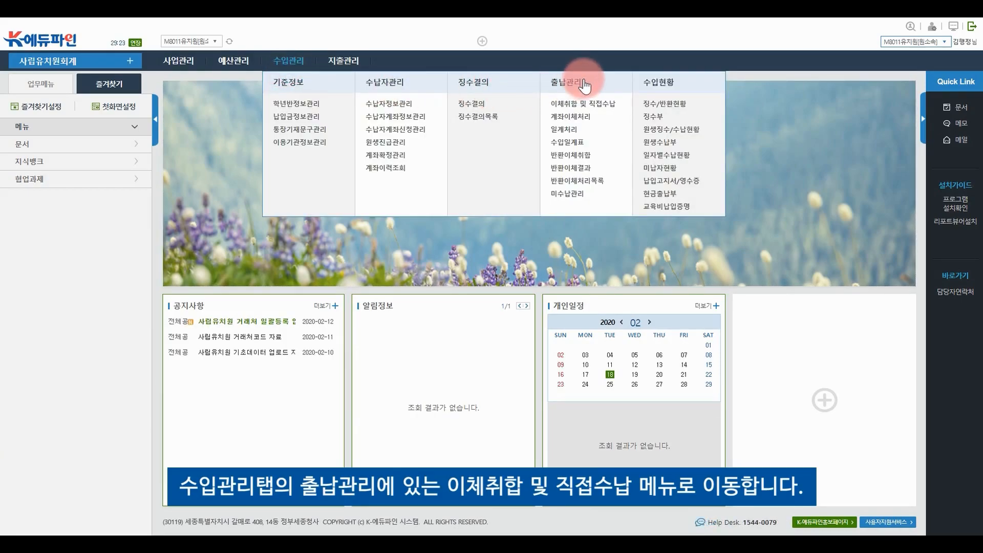
Retrieve pending collections in 이체취합 및 직접수납 and aggregate the 입학금[3월] 직접수납 line
click(603, 110)
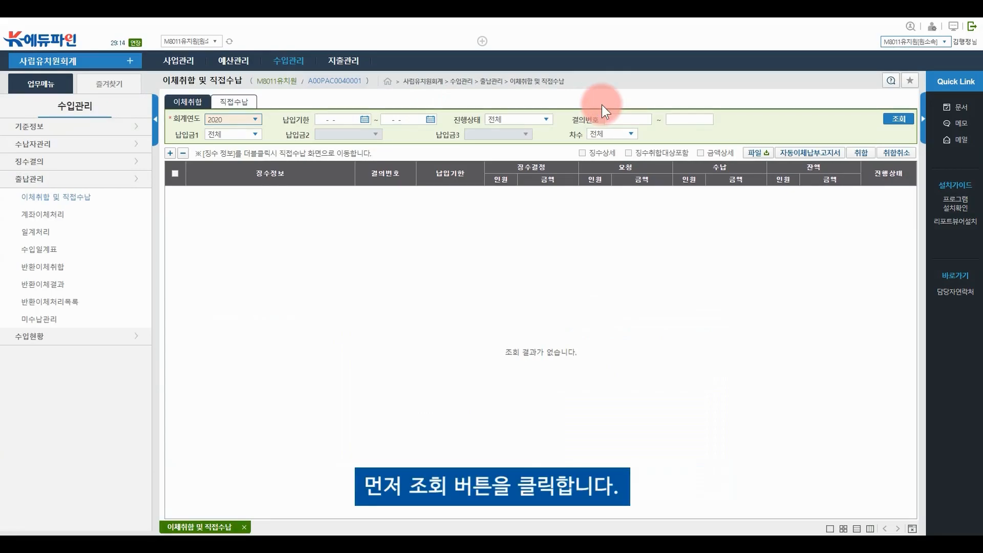
click(901, 121)
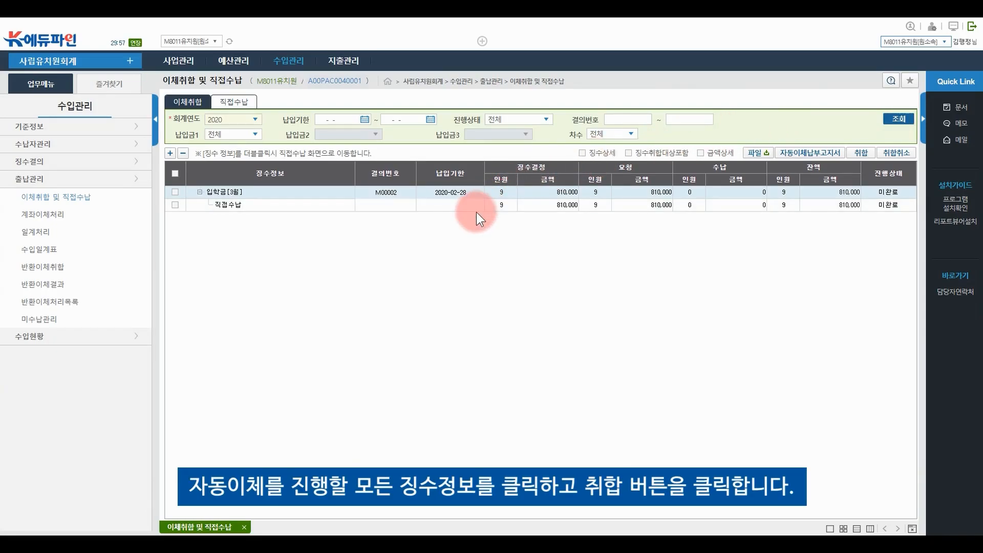
click(176, 204)
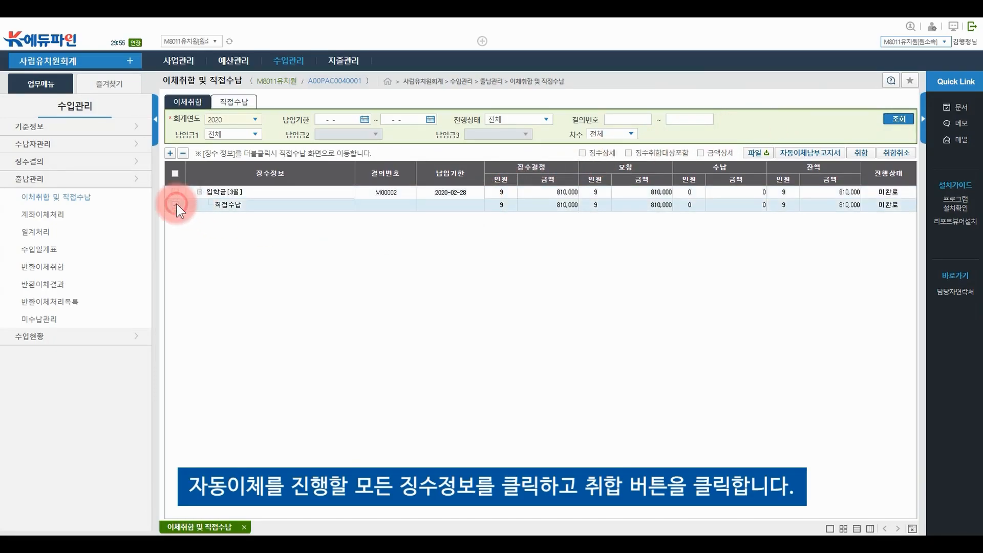
click(859, 153)
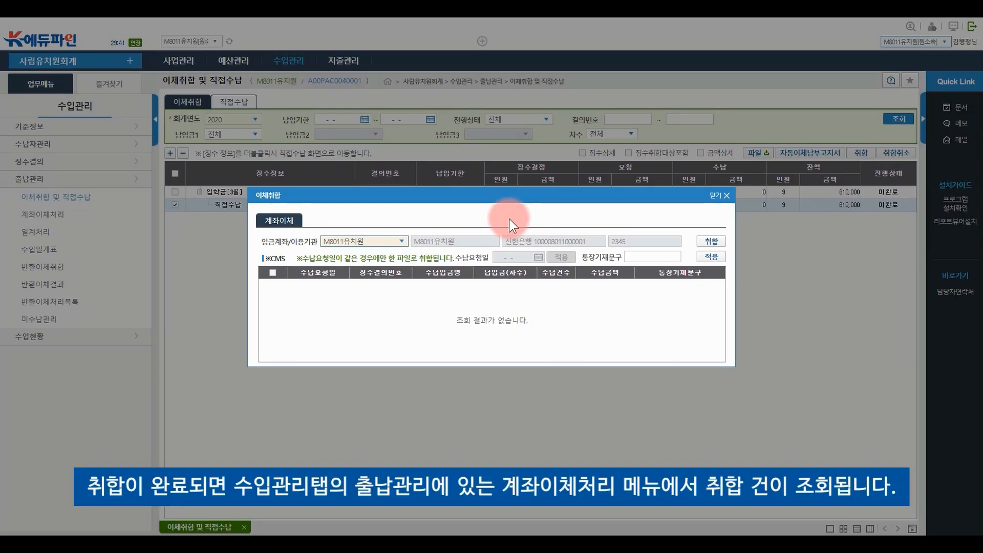
click(717, 195)
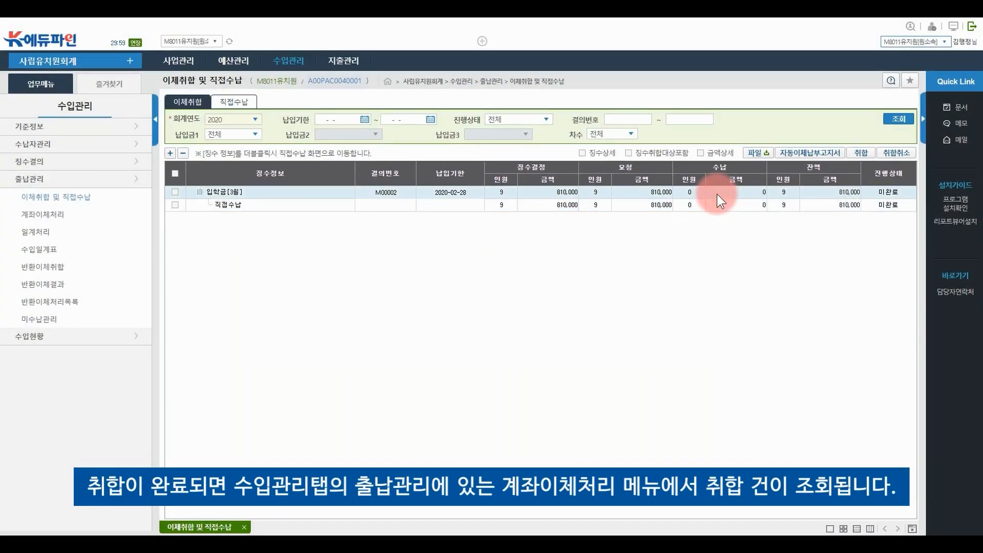
mouse_move(290, 62)
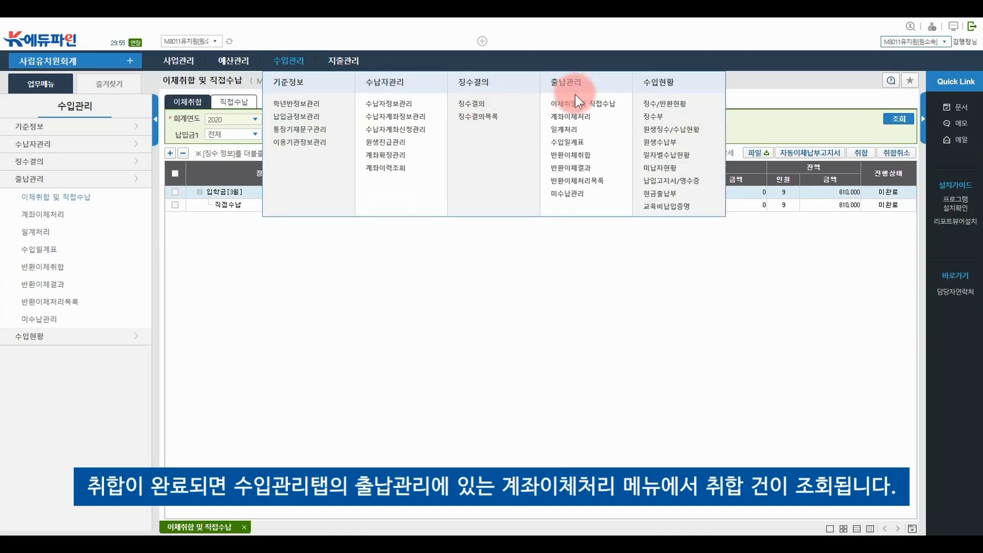
Open the 계좌이체처리 calendar and try 이체파일생성 and 결과파일적용, dismissing both tick-items-first alerts
click(584, 121)
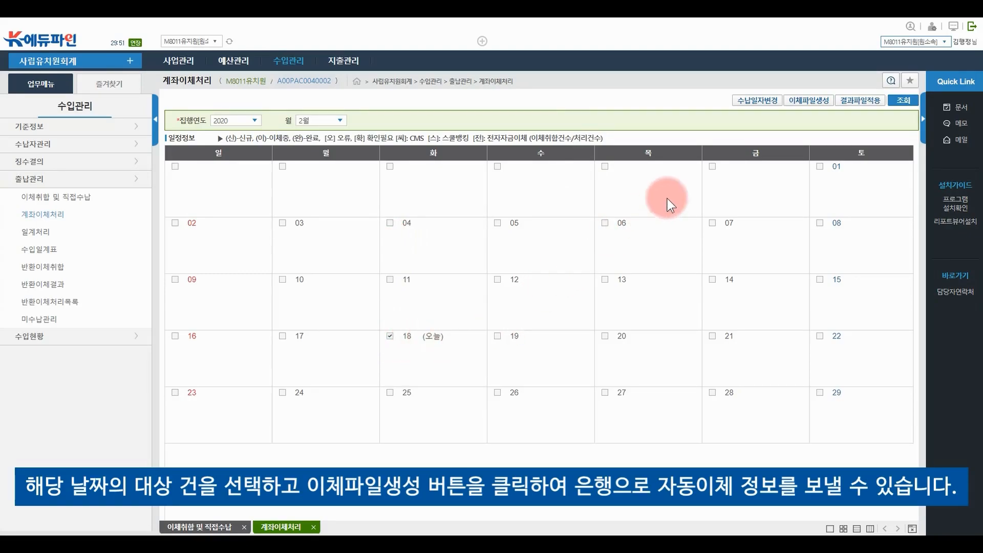
click(805, 105)
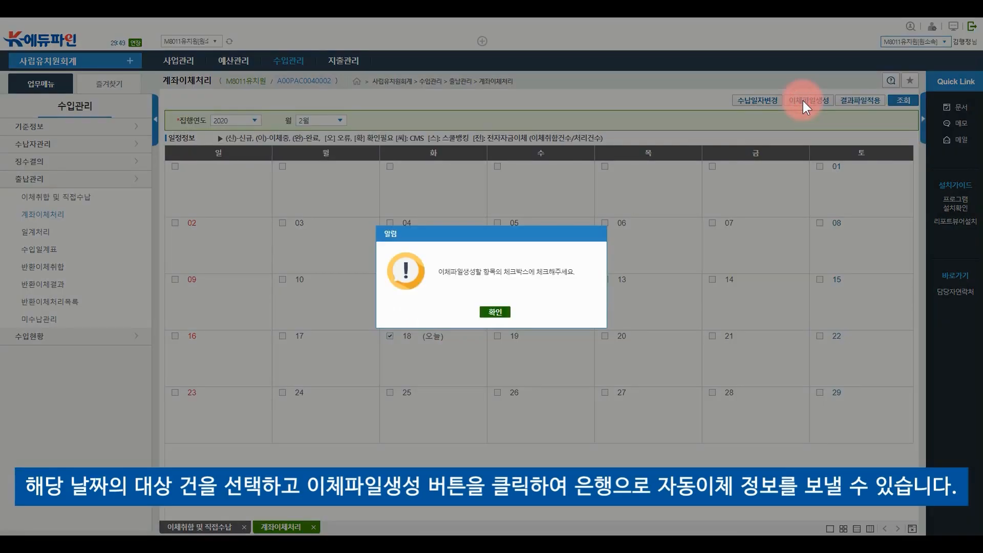
click(496, 313)
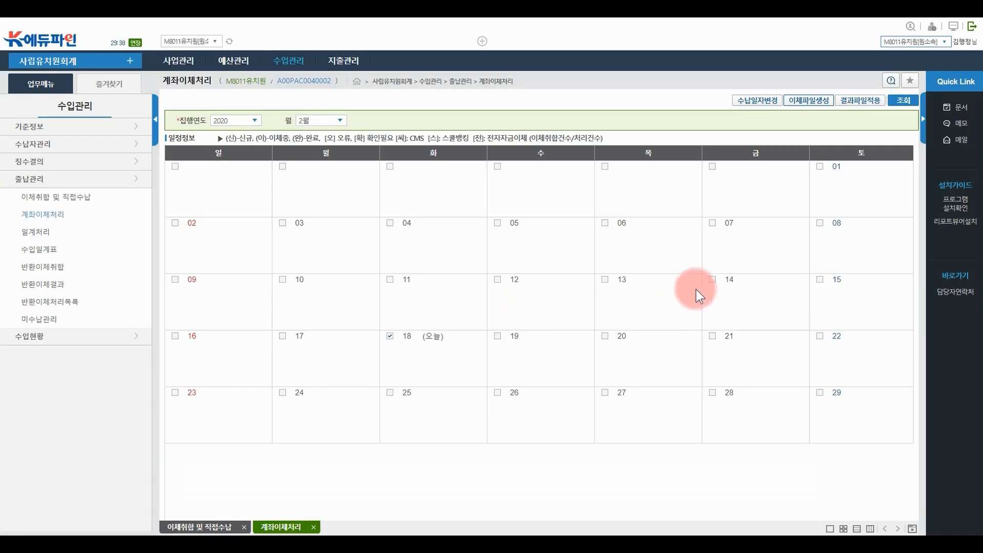
click(864, 107)
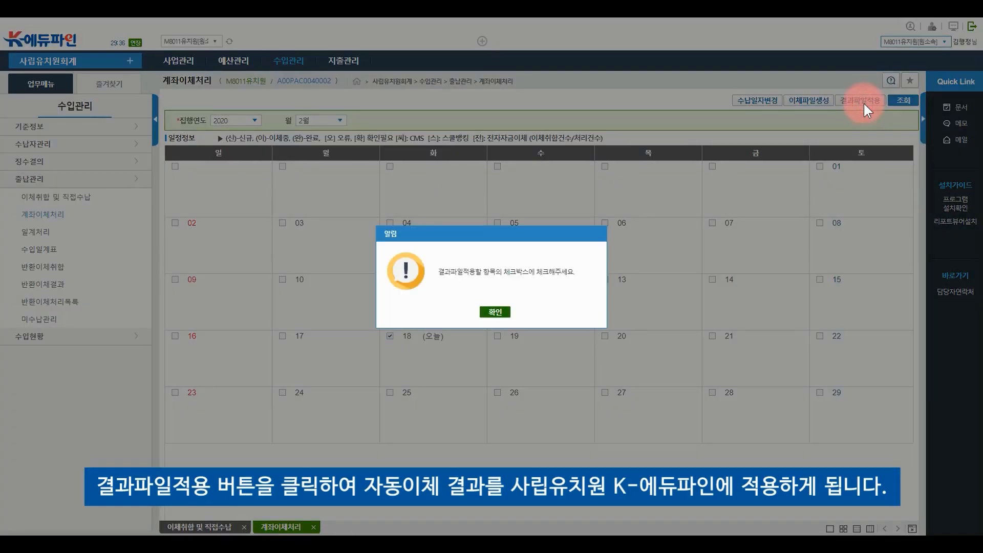
click(494, 312)
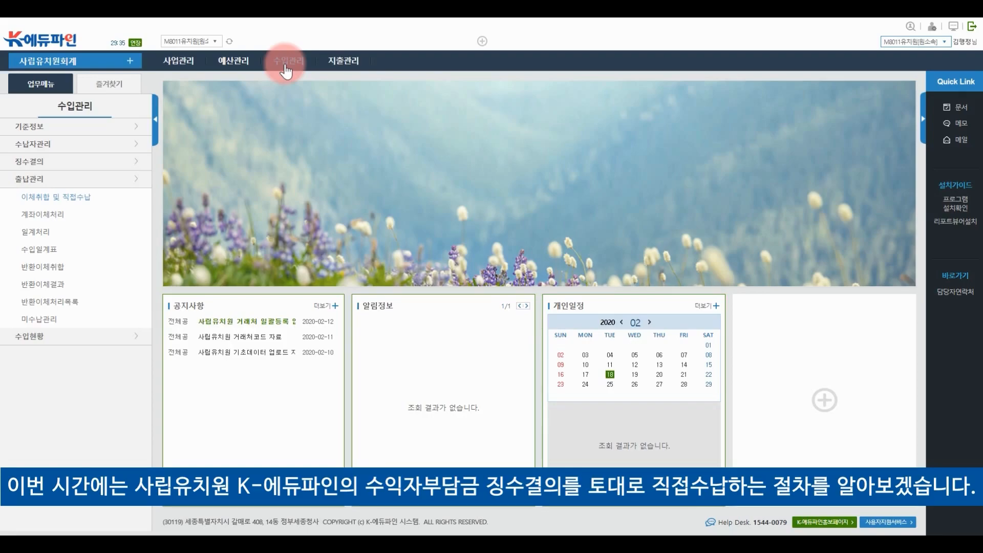
Retrieve the pending collections on 이체취합 및 직접수납 and open 입학금[3월] for direct payment
mouse_move(287, 71)
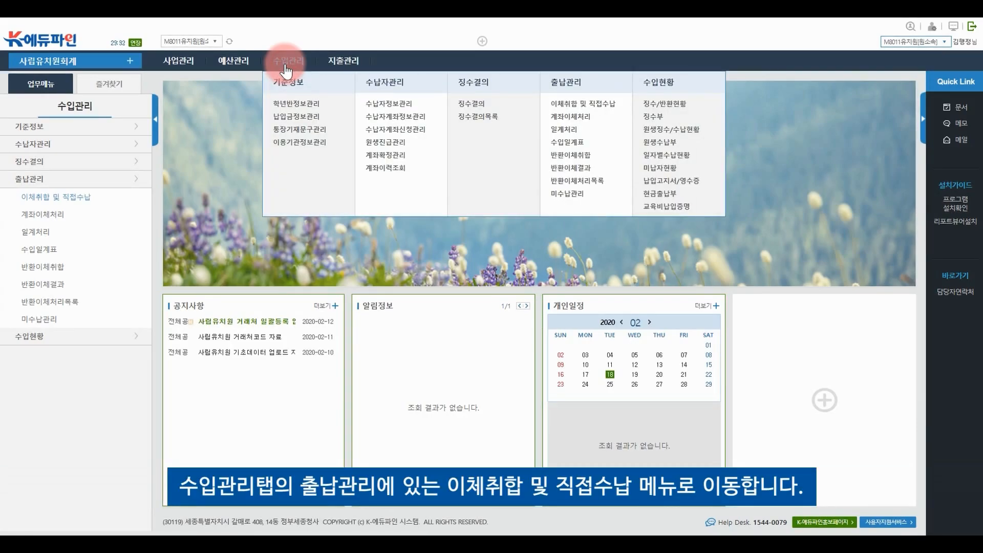
click(622, 104)
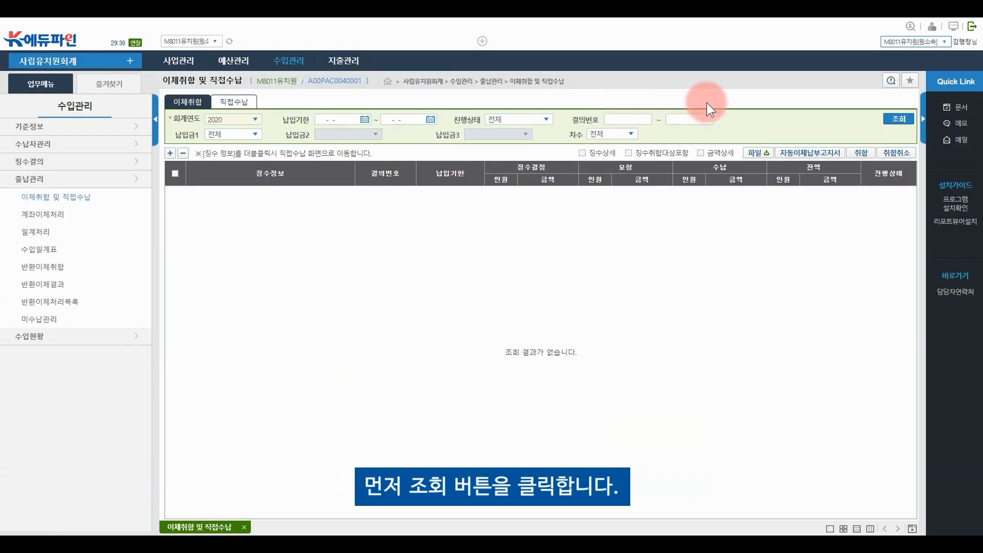
click(900, 121)
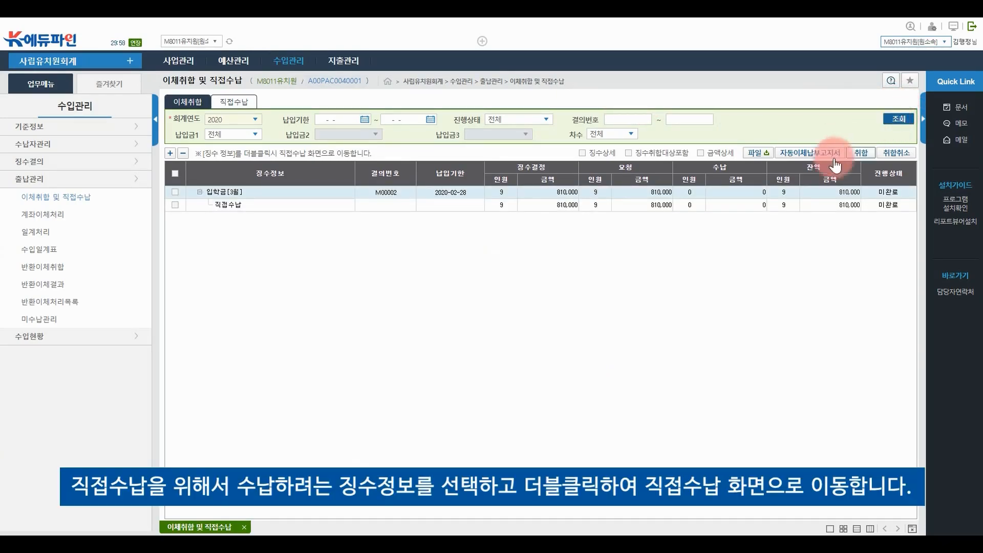
double_click(259, 205)
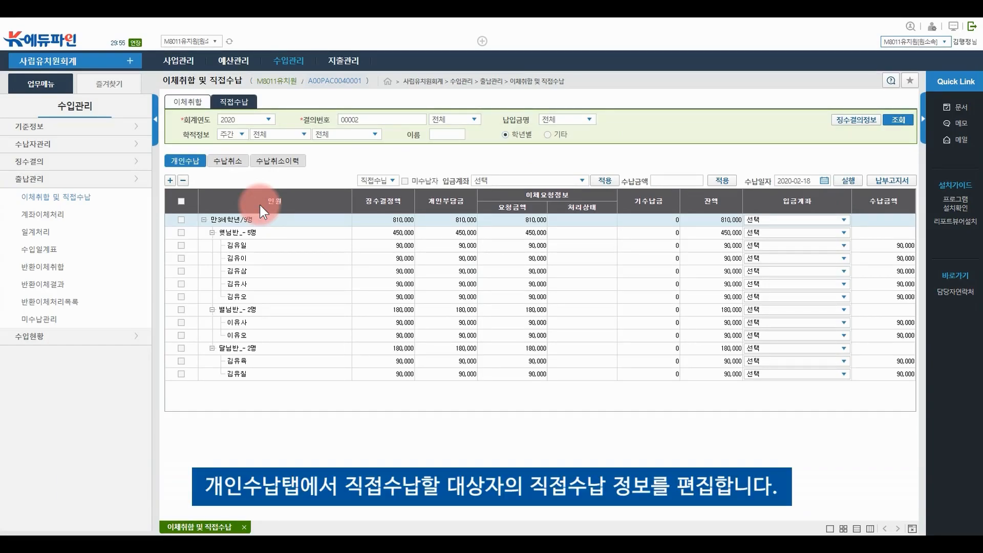
Set the first 햇님반 child's deposit account to M8011유치원 and tick four 햇님반 children
click(195, 243)
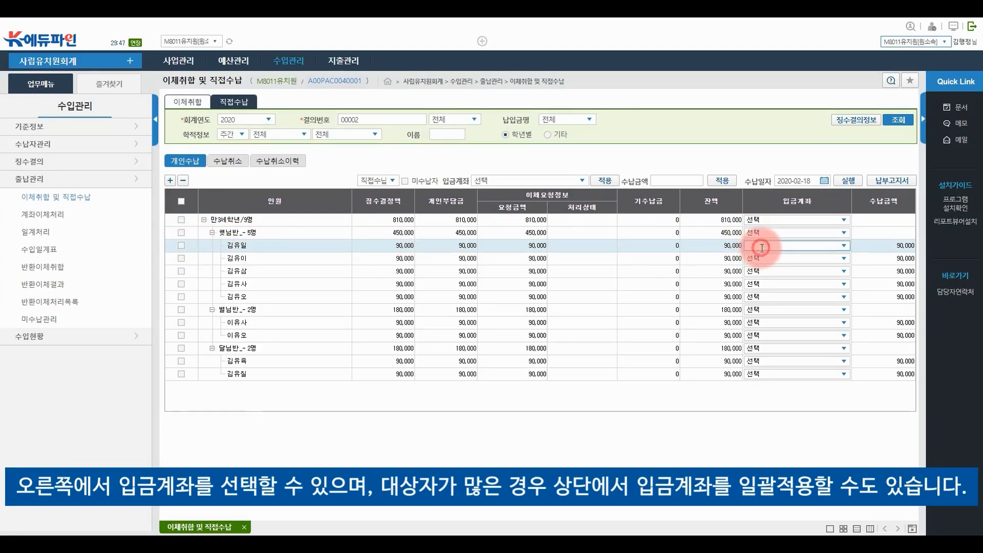
click(843, 246)
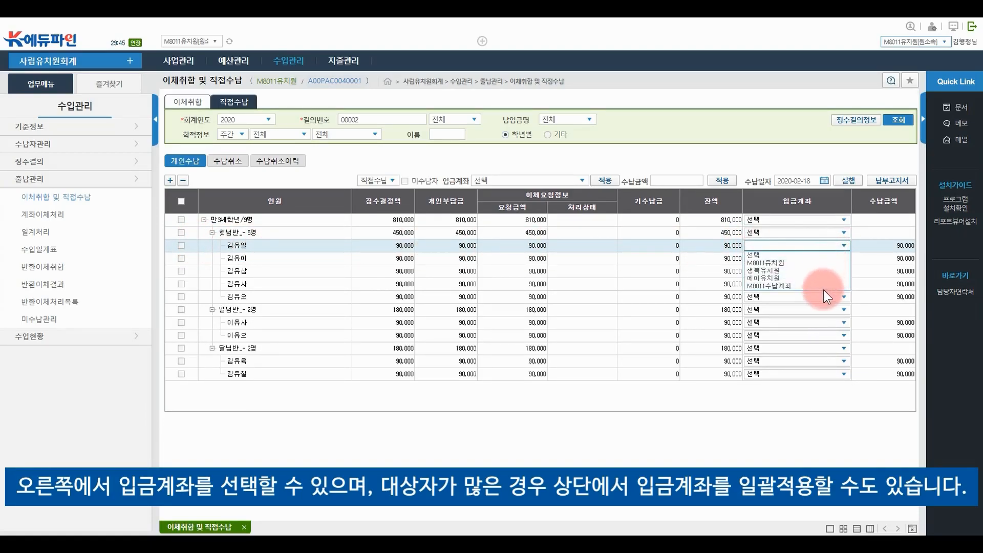
click(828, 264)
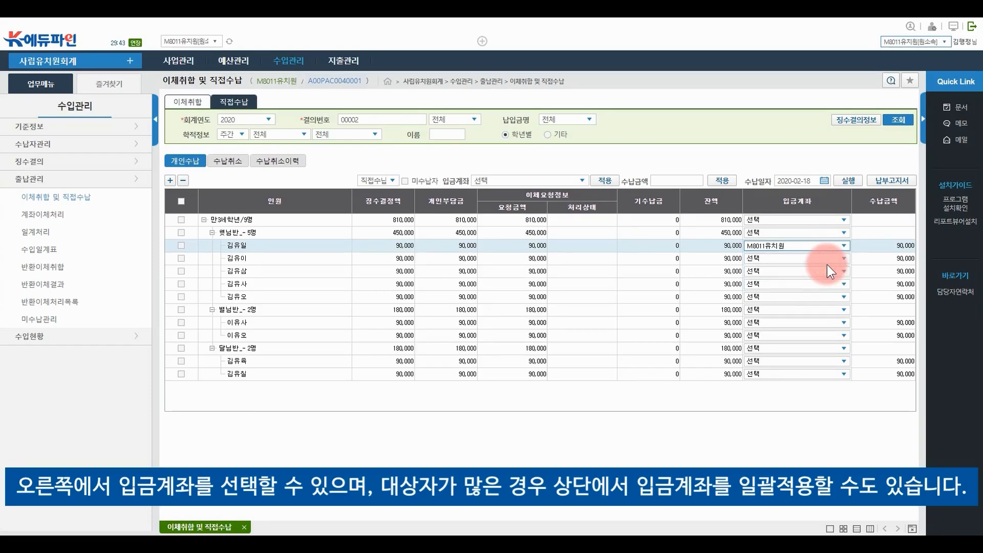
click(180, 246)
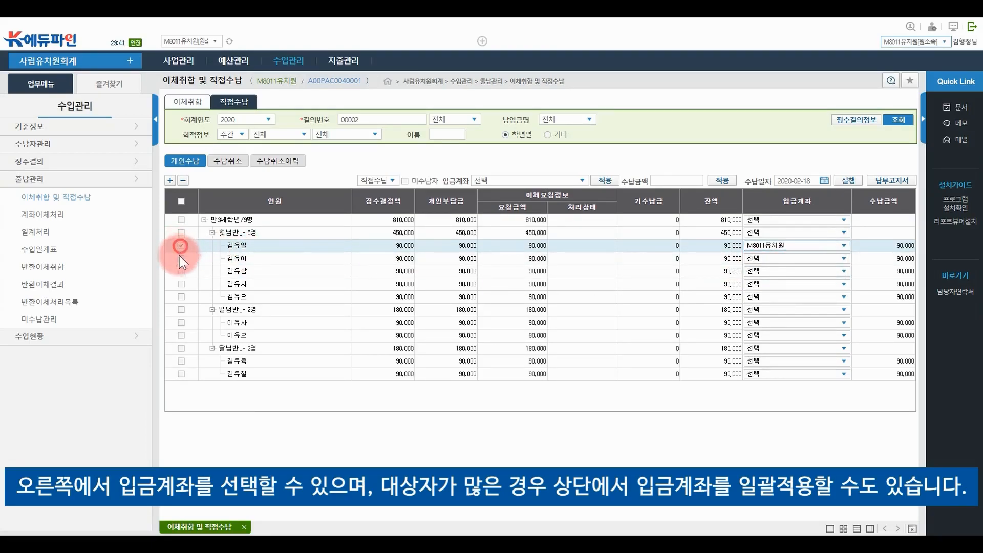
click(180, 258)
click(181, 271)
click(181, 284)
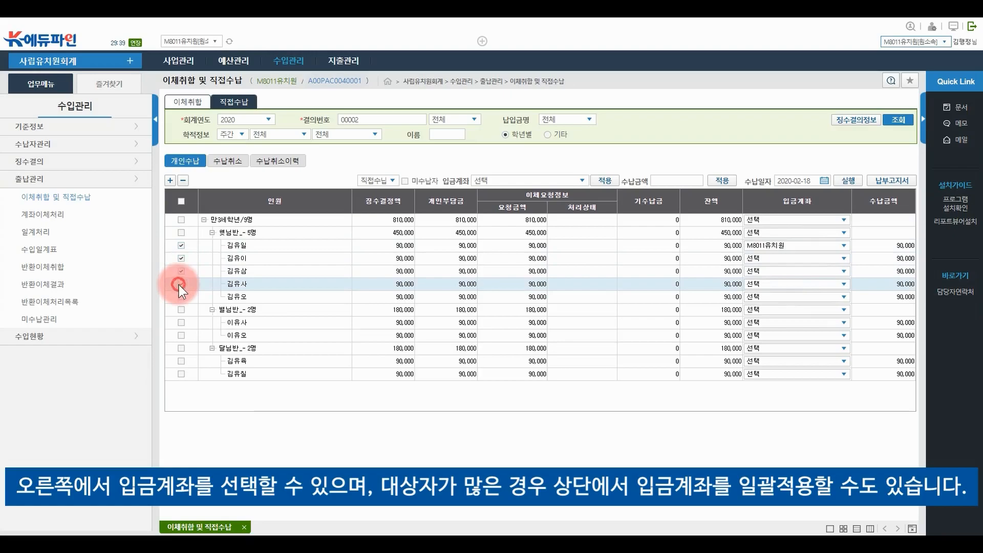
Apply M8011수납계좌 to the four ticked children and execute their 90,000 direct payments
click(582, 180)
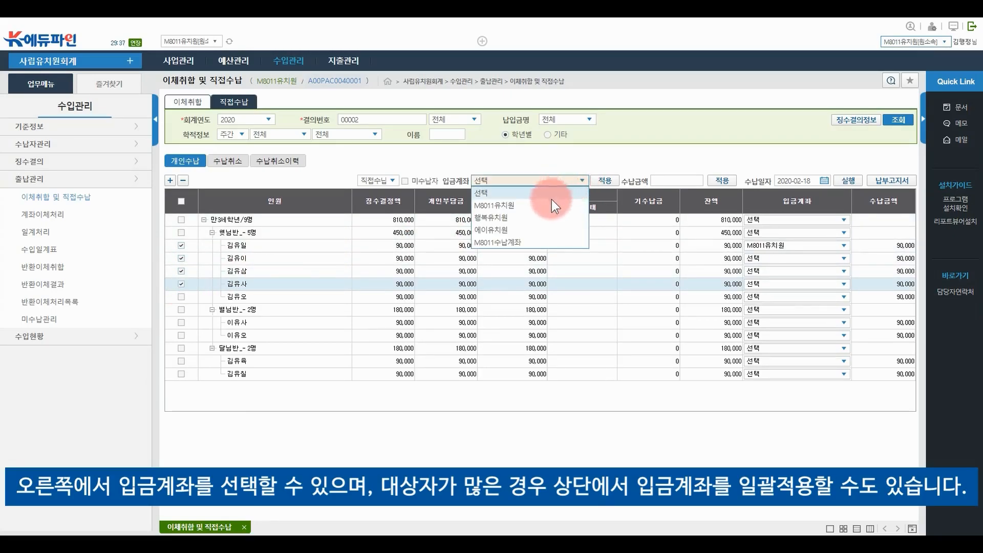
click(547, 242)
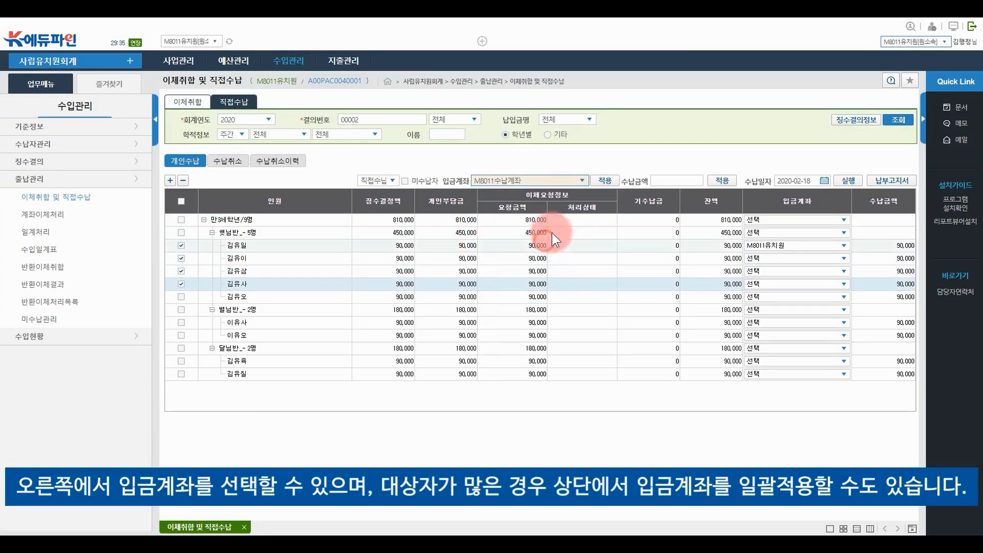
click(606, 180)
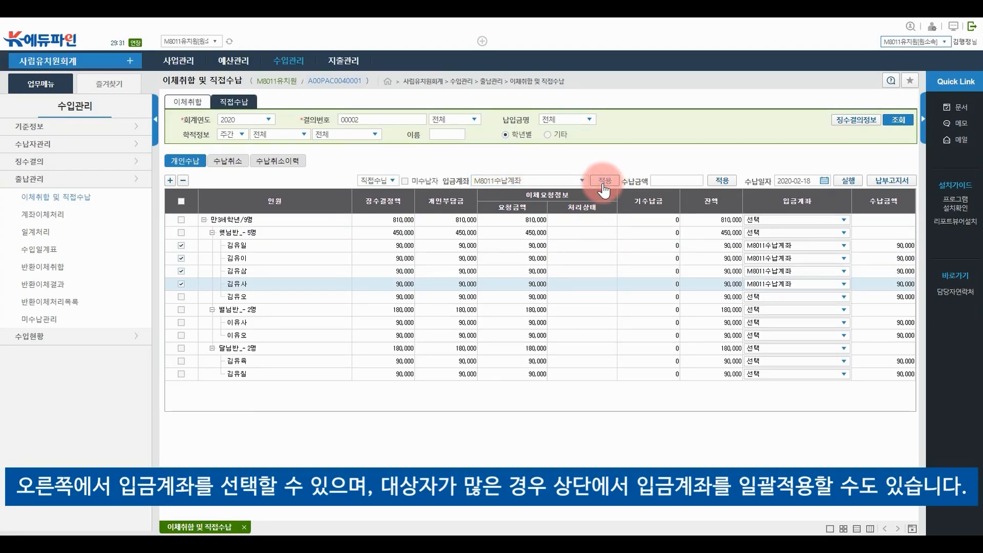
click(669, 183)
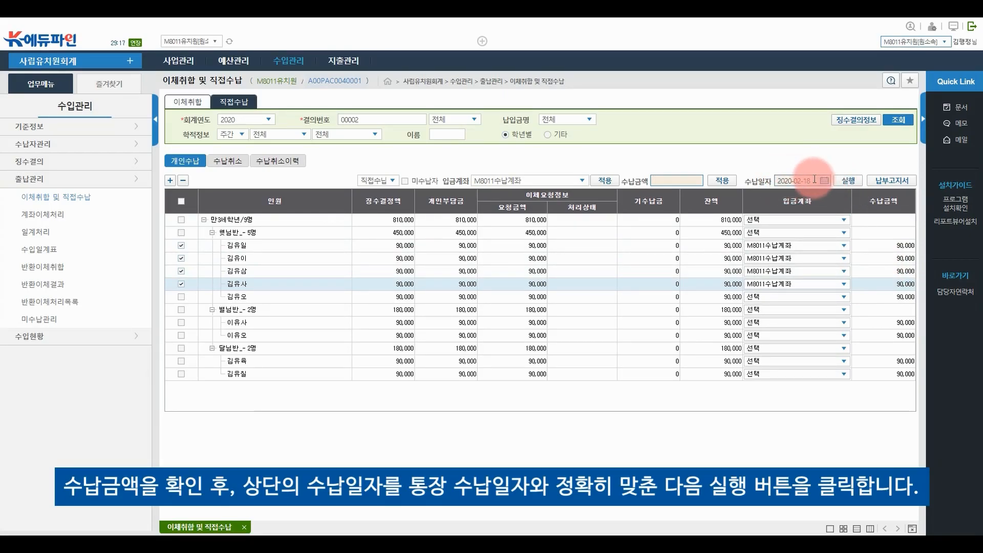
click(846, 182)
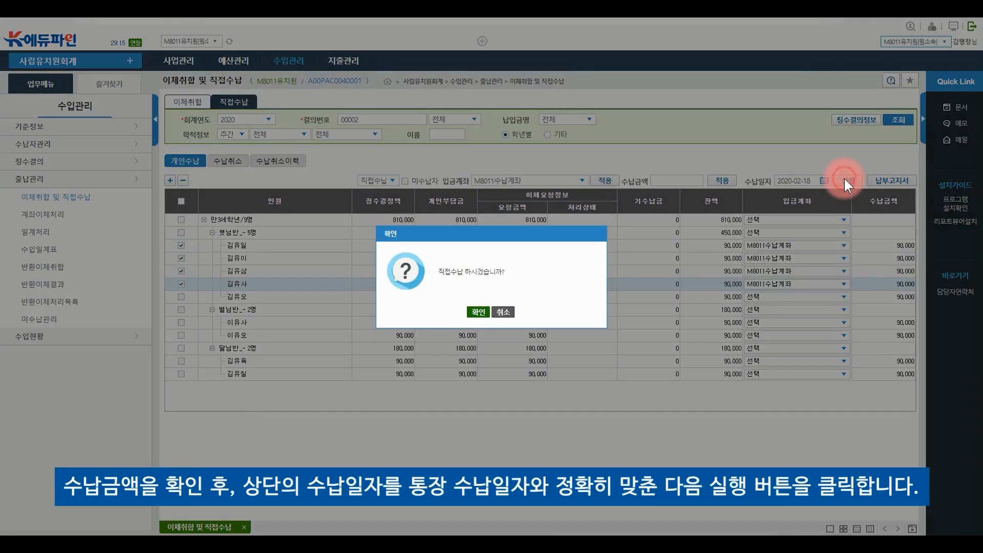
click(470, 312)
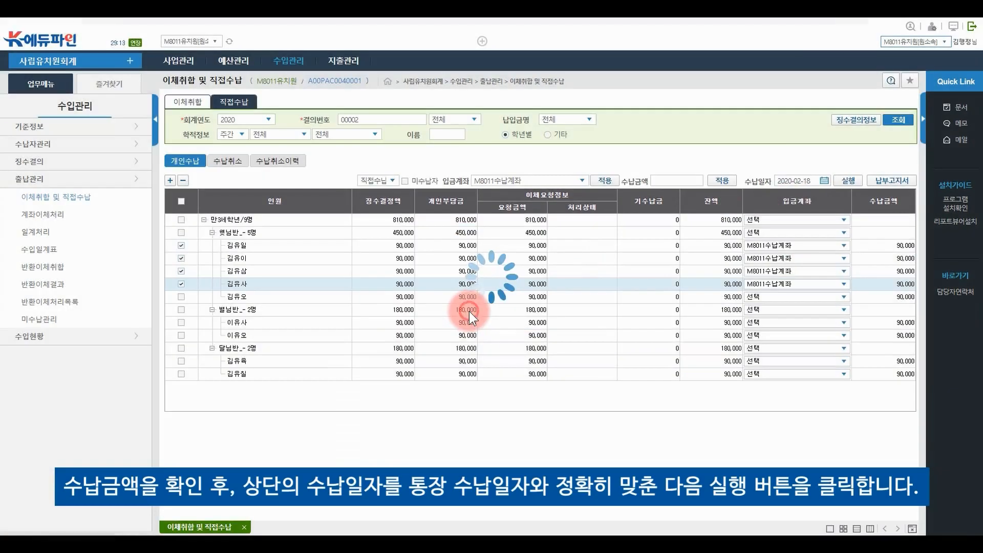
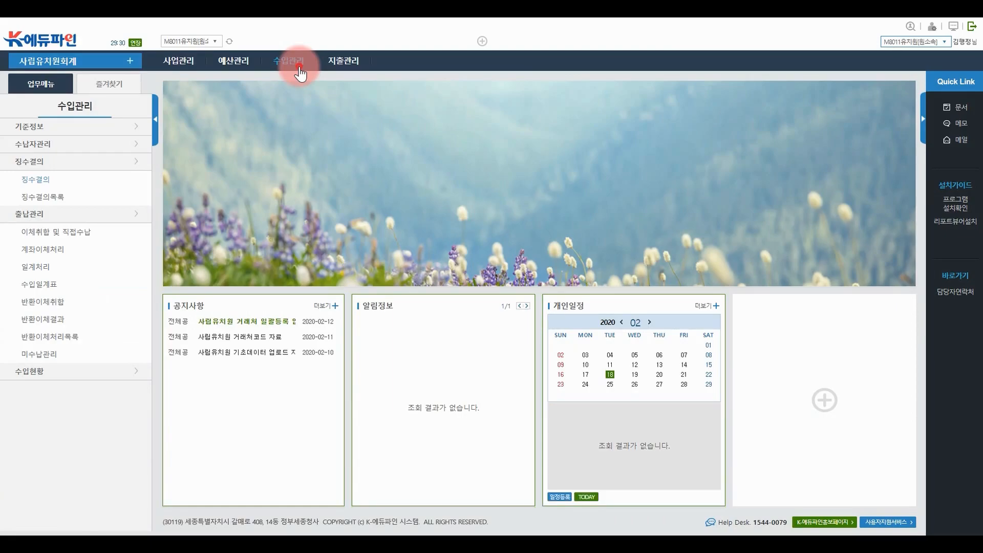
Load the 일계처리 daily closing for receipt date 2020-02-19
click(301, 74)
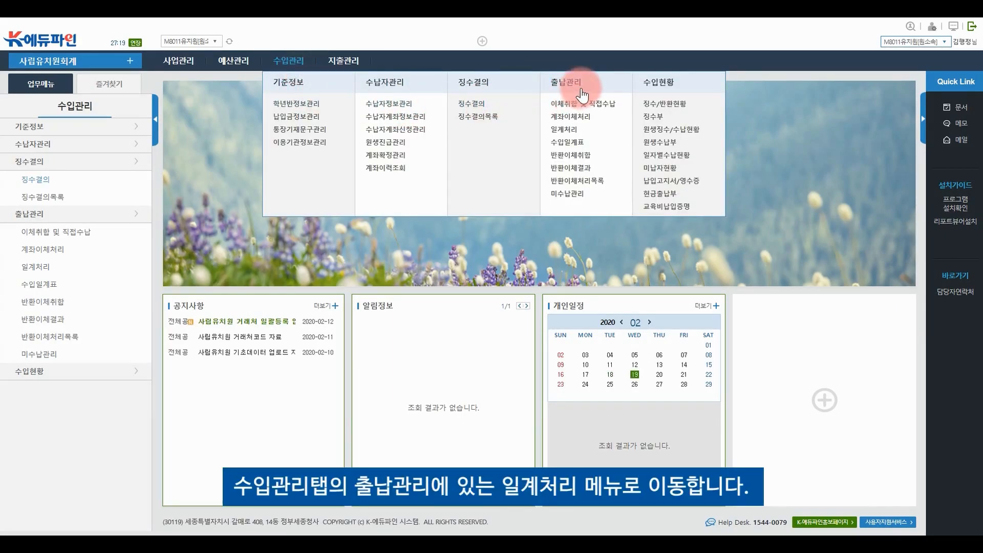
click(589, 132)
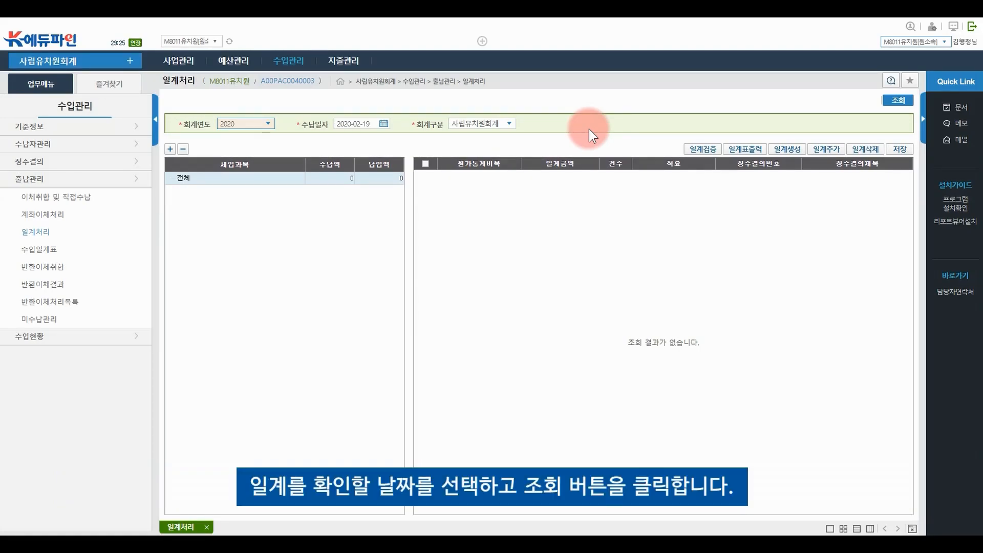
click(384, 124)
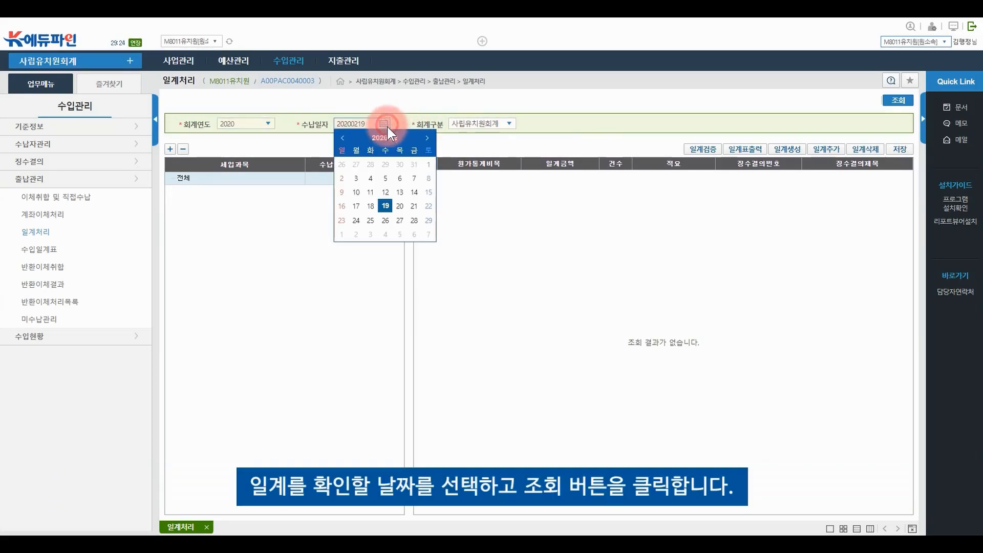
click(383, 204)
click(886, 101)
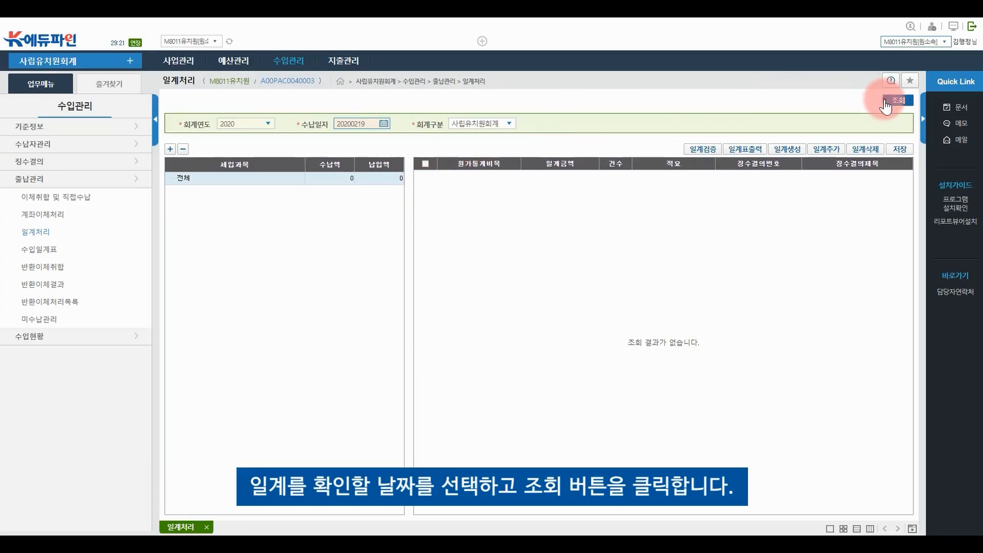
Expand the income tree and show the entries under 보조금및지원금 and 수익자부담금수입
click(169, 149)
click(169, 149)
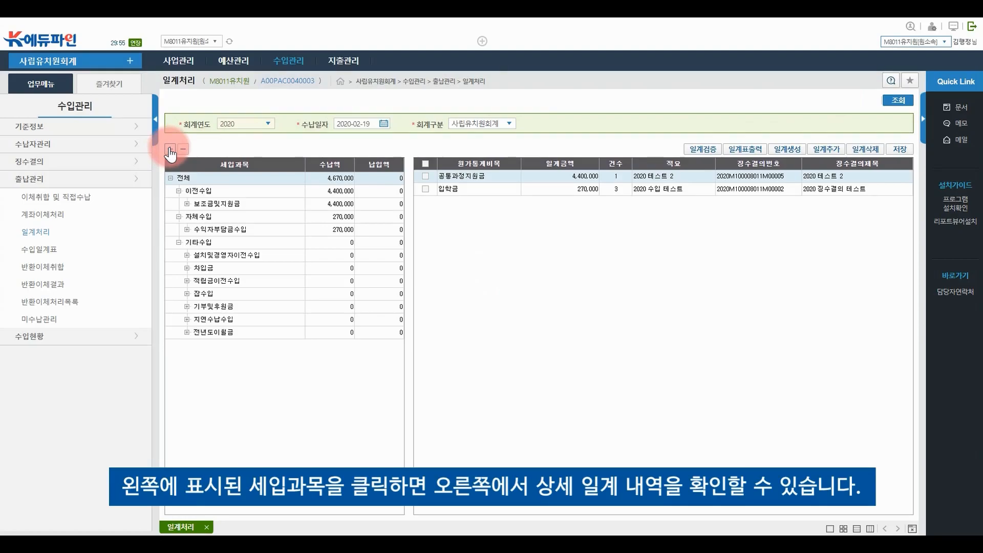
click(204, 194)
click(296, 204)
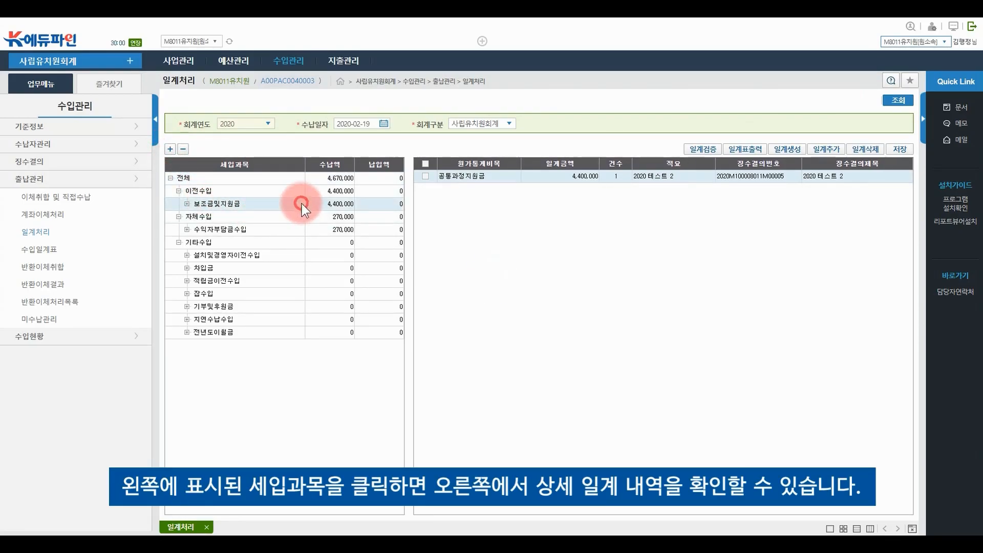
click(321, 230)
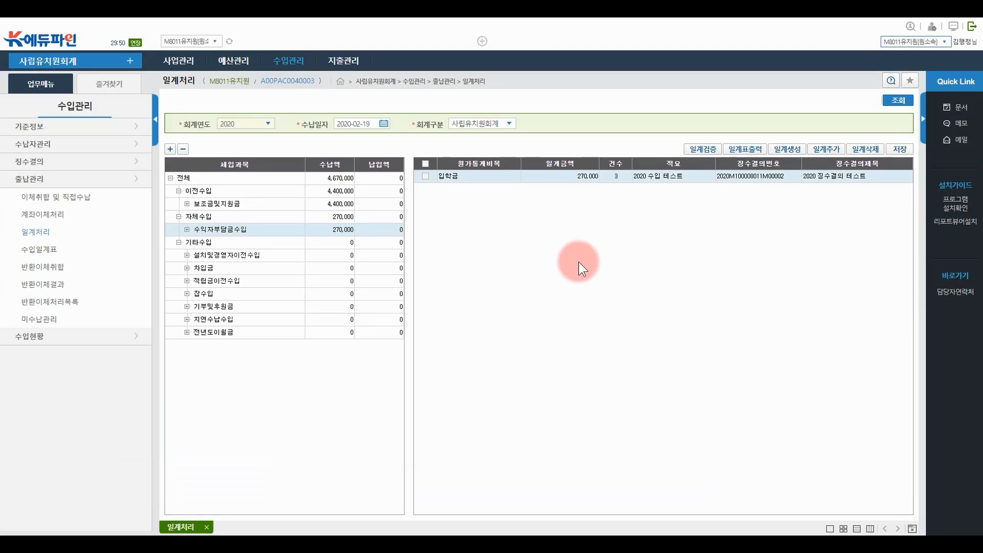
click(288, 61)
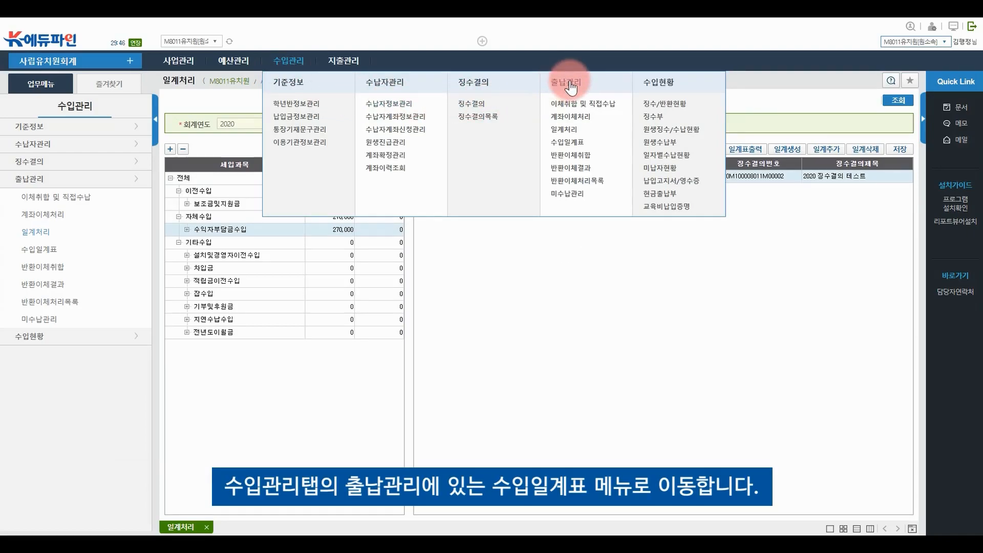
List the 수입일계표 daily income reports for 2020-01-20 to 2020-02-19
click(593, 145)
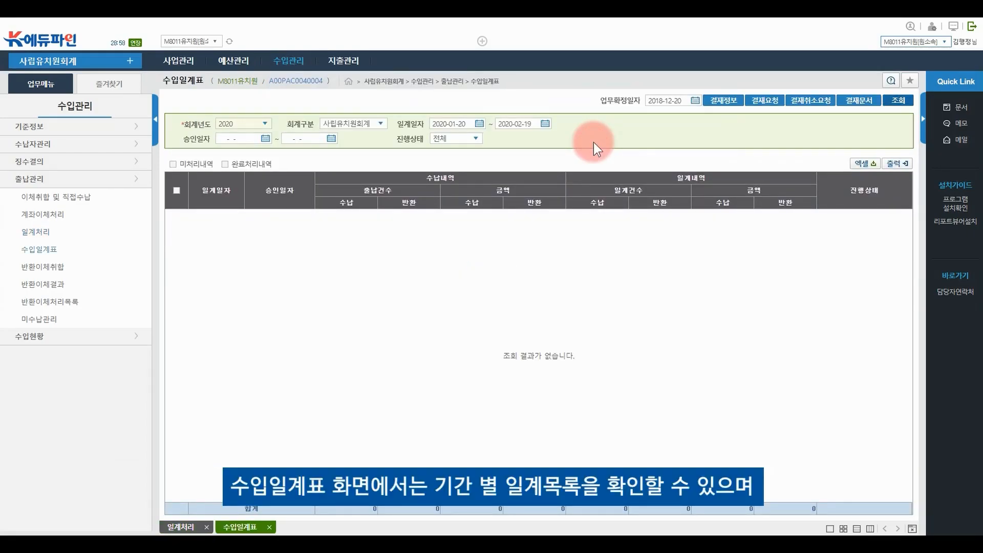
click(905, 102)
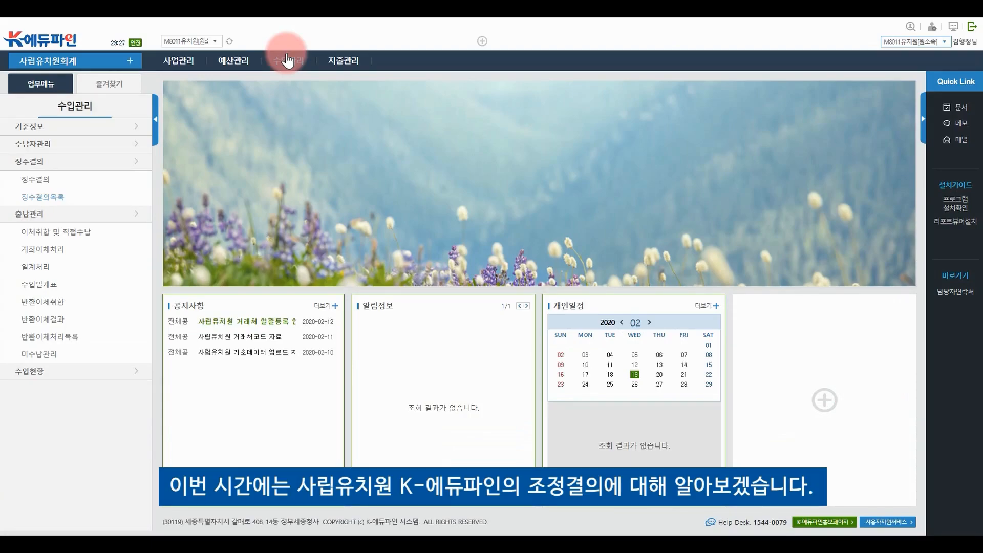
In 징수결의목록, tick '[징]조정결의 용 징수결의' and create a 조정결의(감액) revision
click(287, 60)
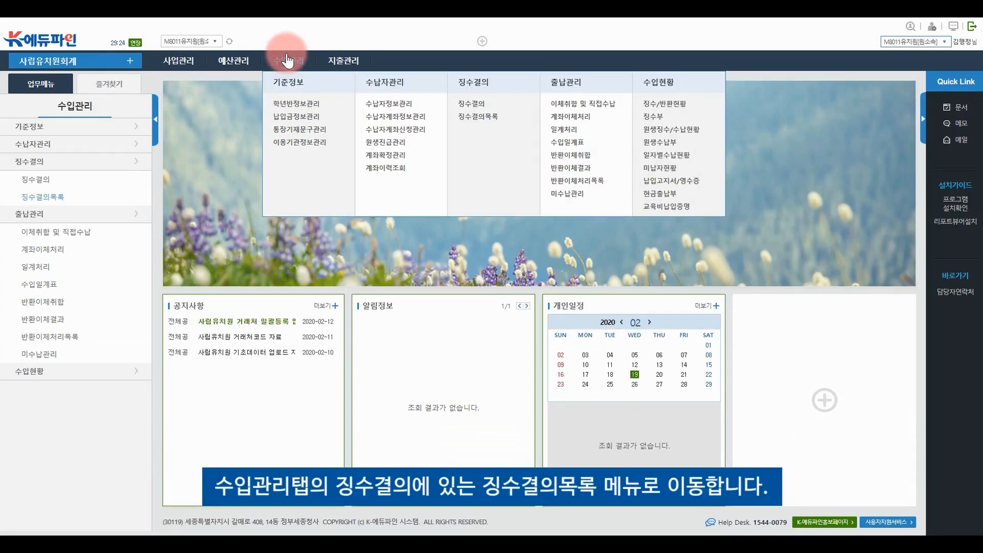
click(504, 122)
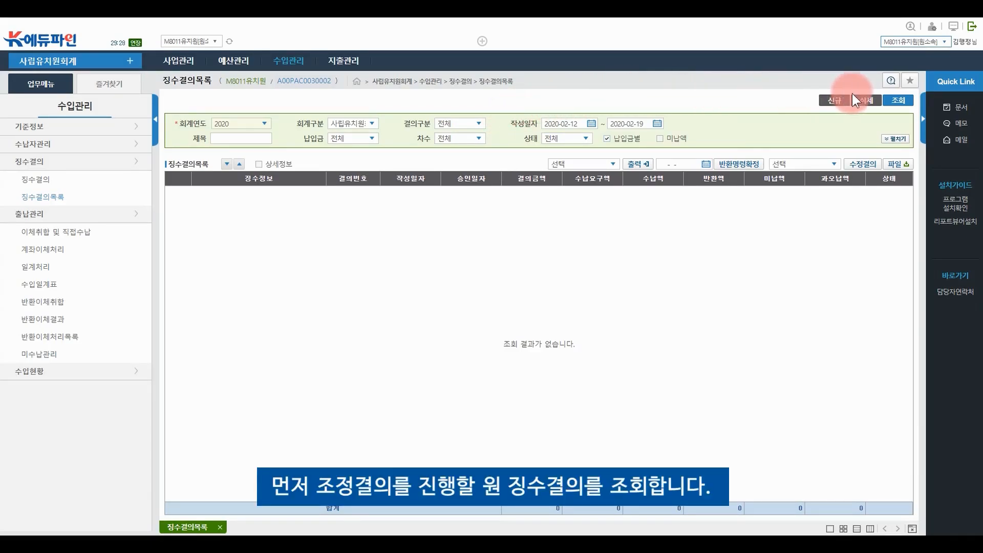
click(893, 103)
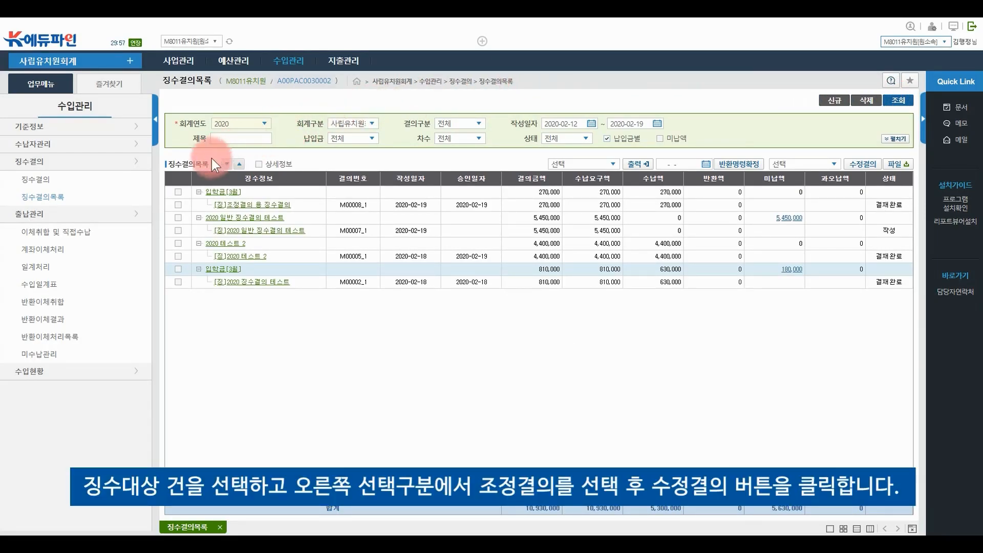
click(179, 205)
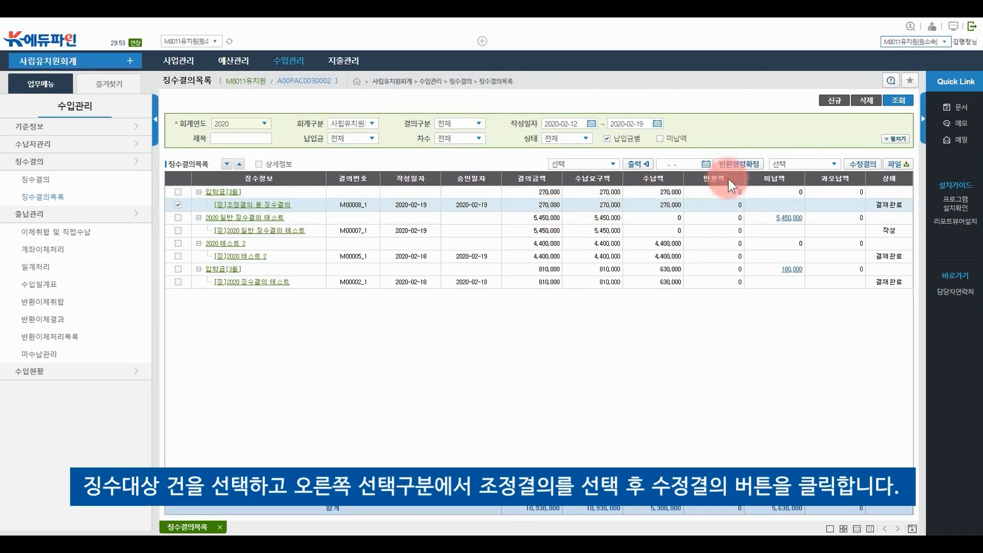
click(795, 164)
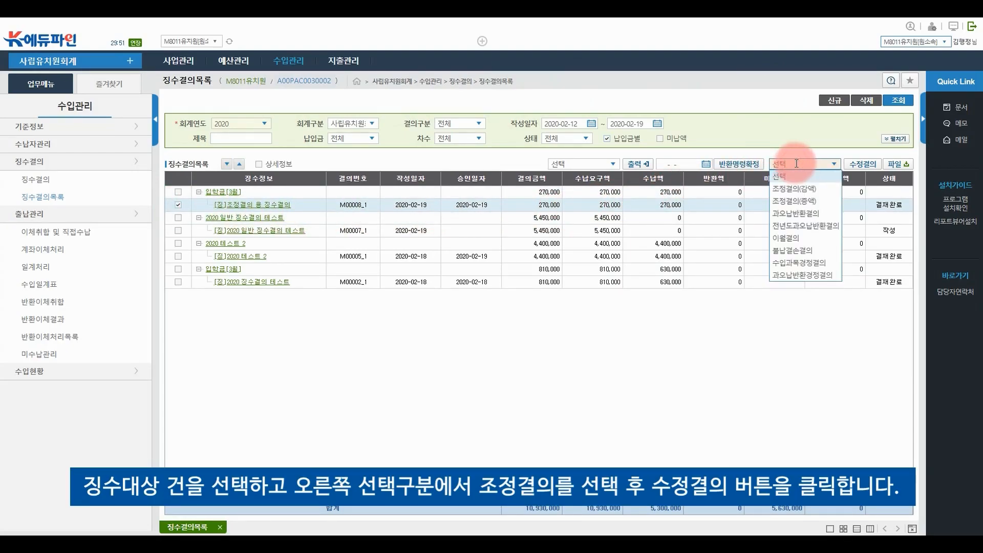
click(822, 189)
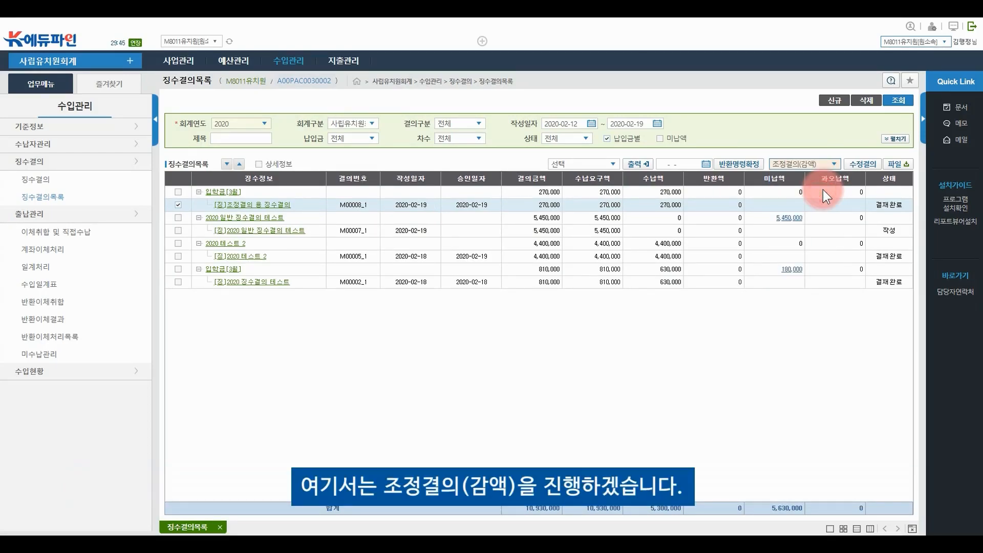
click(861, 165)
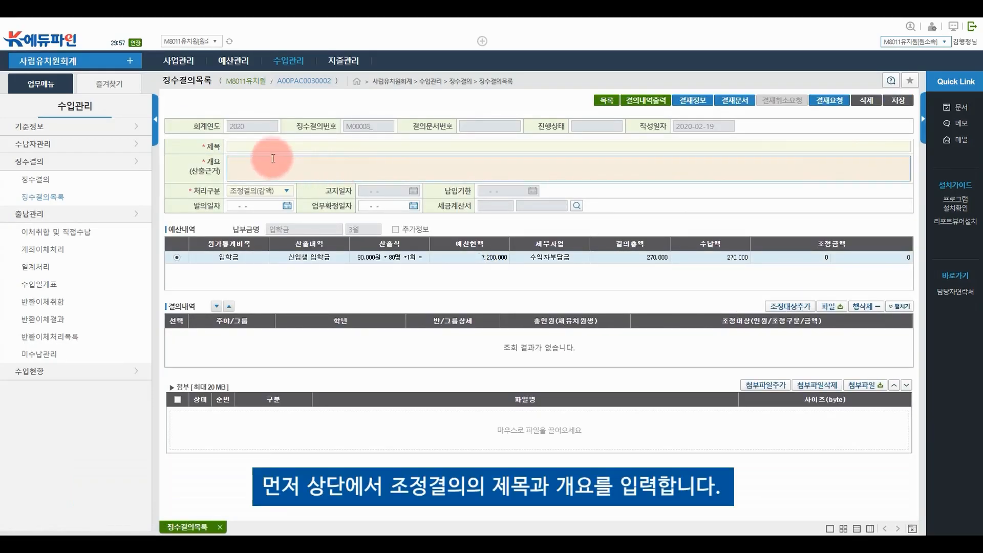
Set title and 개요 to 조정결의(감액), keep 처리구분 조정결의(감액), and save to add targets
click(272, 147)
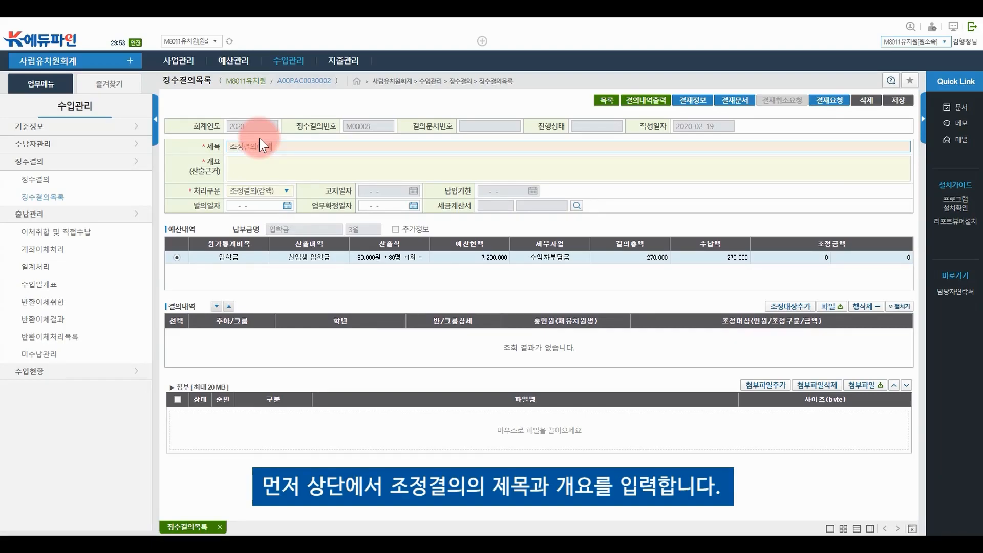
drag(301, 145, 216, 145)
key(ctrl+c)
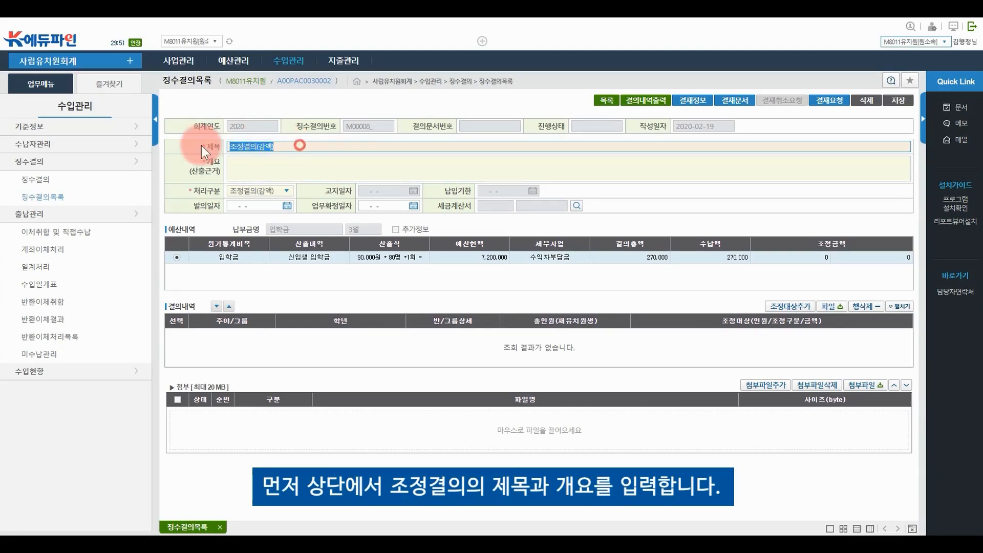
click(260, 163)
key(ctrl+v)
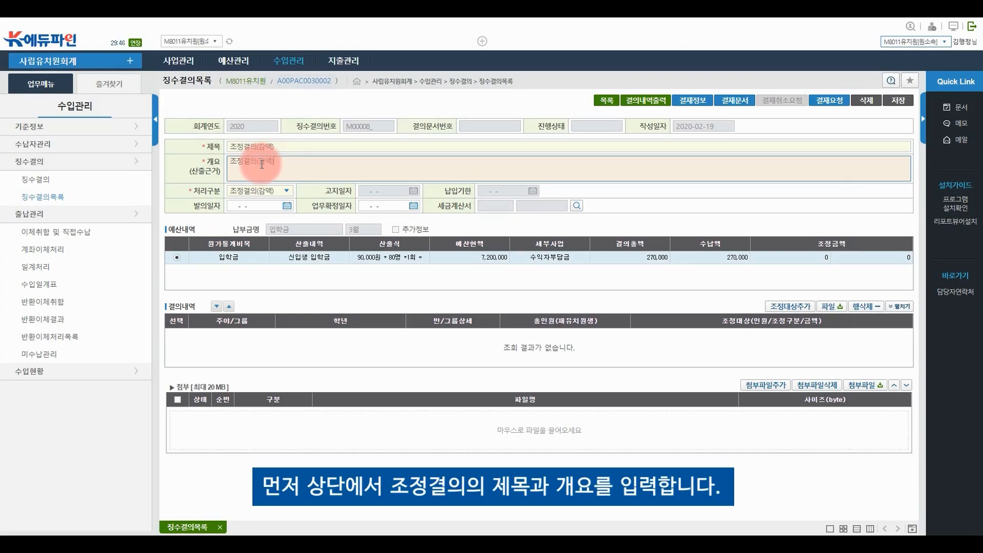
click(274, 192)
click(275, 214)
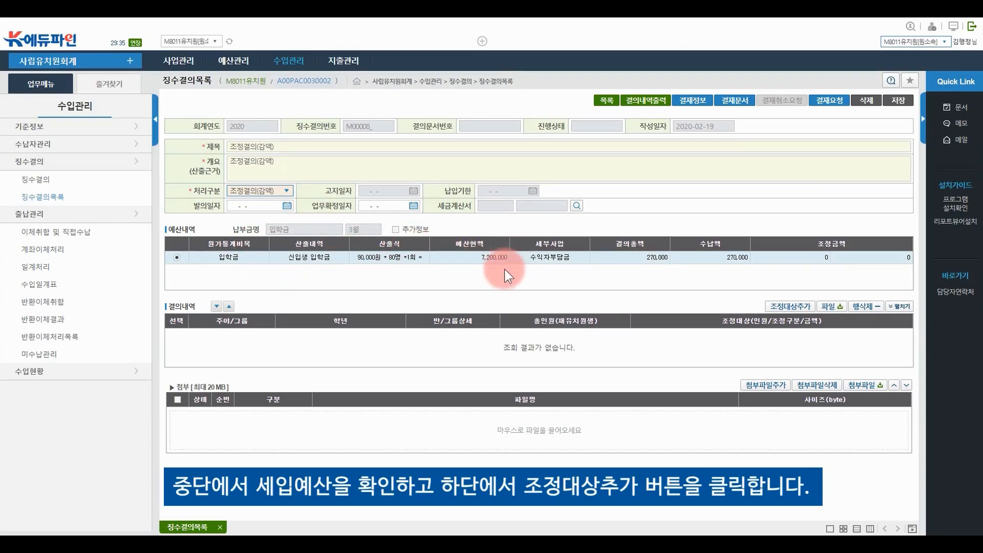
click(783, 307)
click(481, 307)
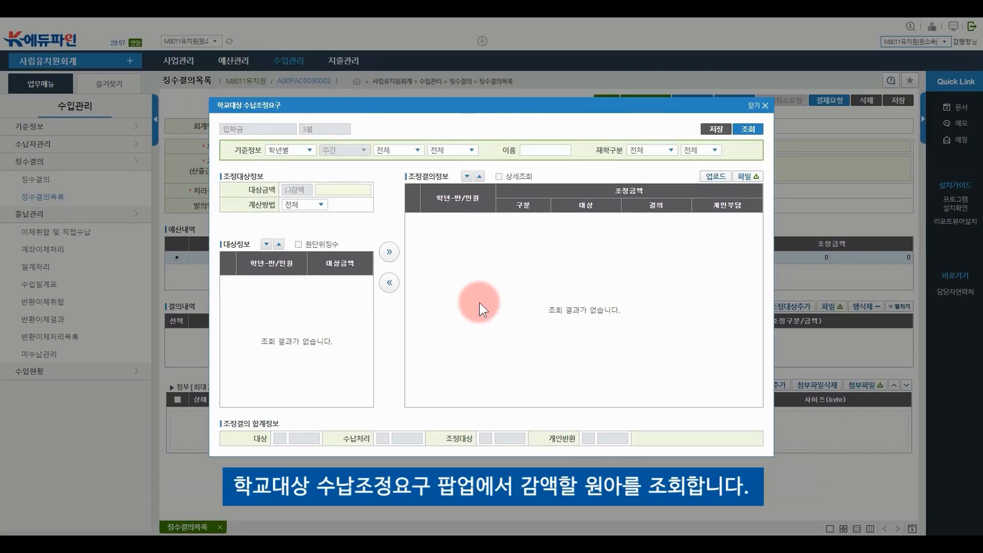
Add three 햇님반 children as 30,000 입학금 reductions each (−90,000 total) and save
click(751, 130)
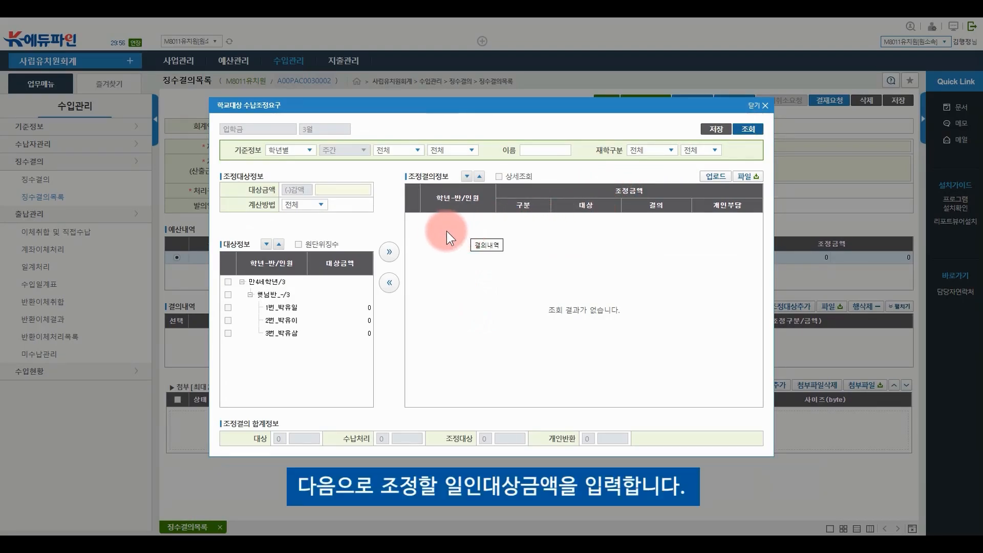
click(329, 188)
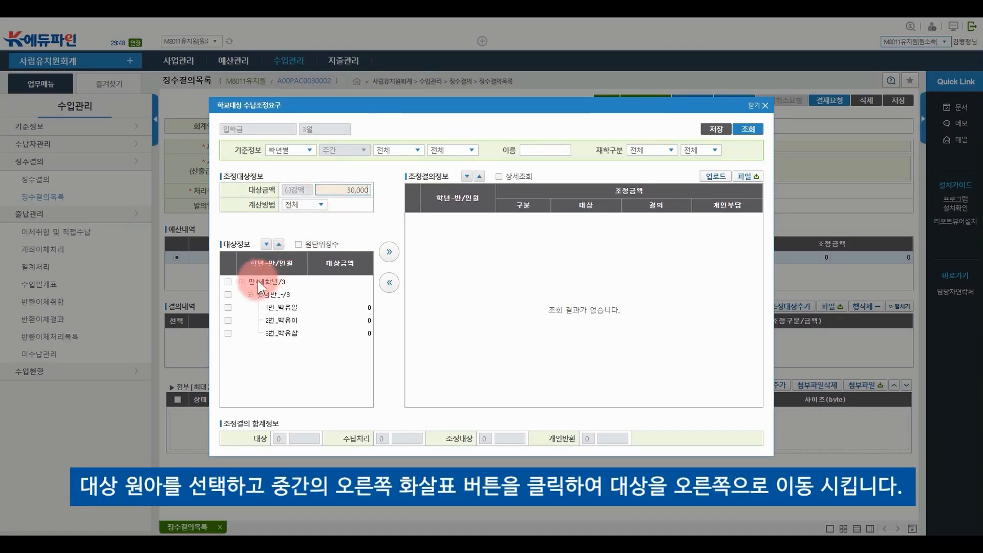
click(228, 307)
click(229, 321)
click(228, 334)
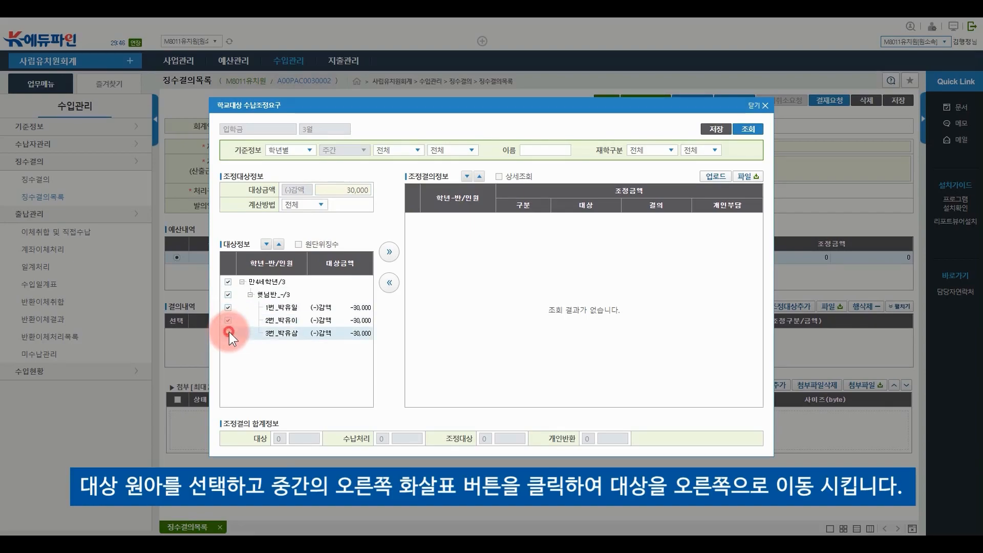
click(390, 252)
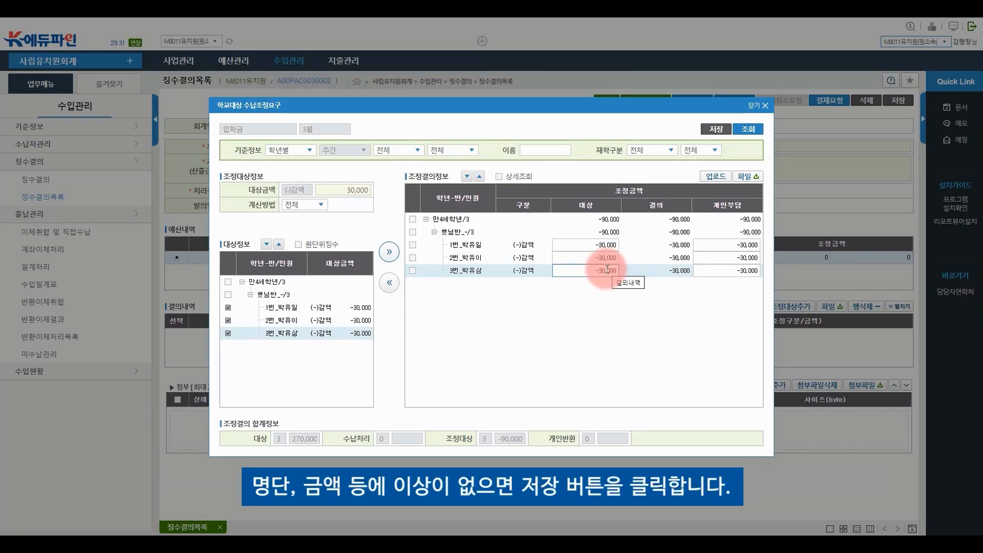
click(714, 131)
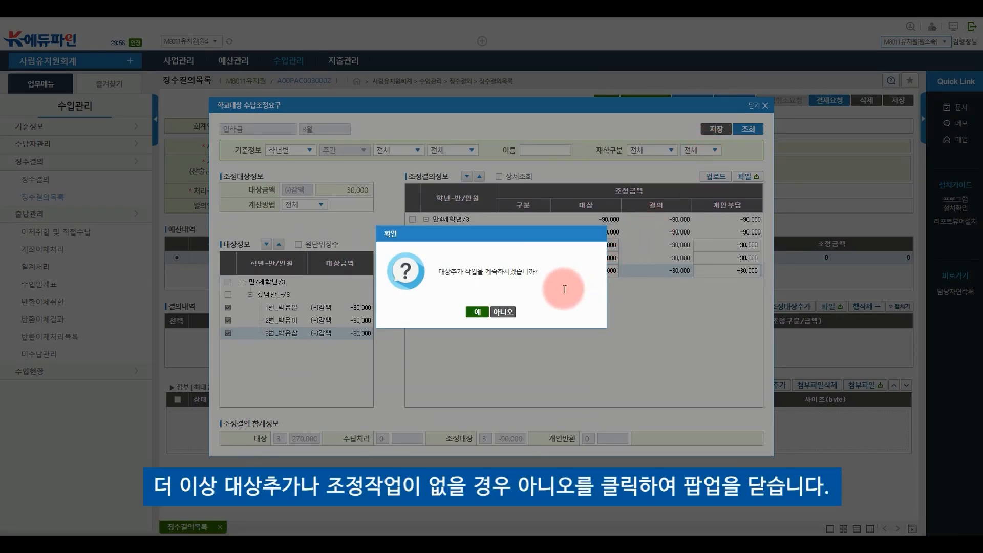
click(502, 312)
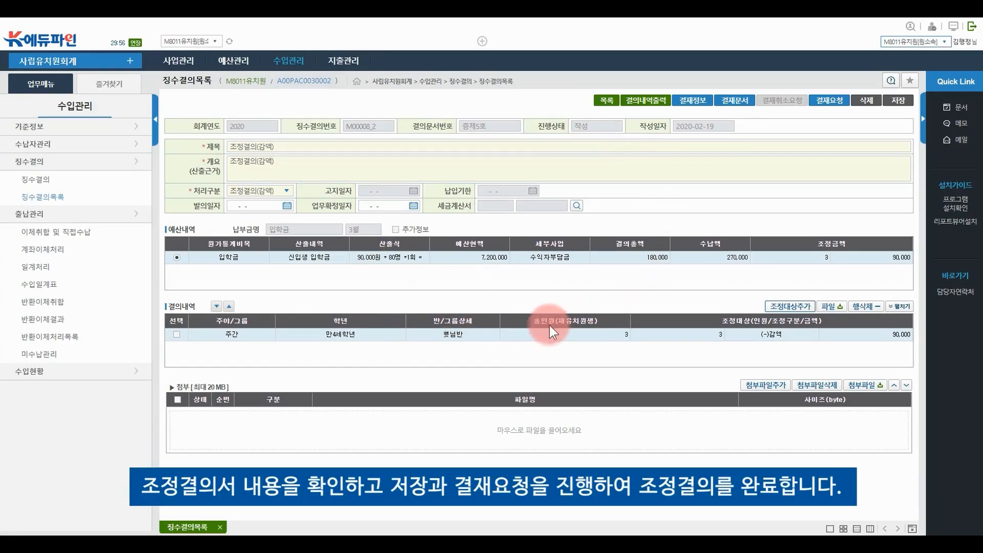
Save the 조정결의(감액) without requesting approval and return to the 징수결의목록 list
click(899, 100)
click(496, 311)
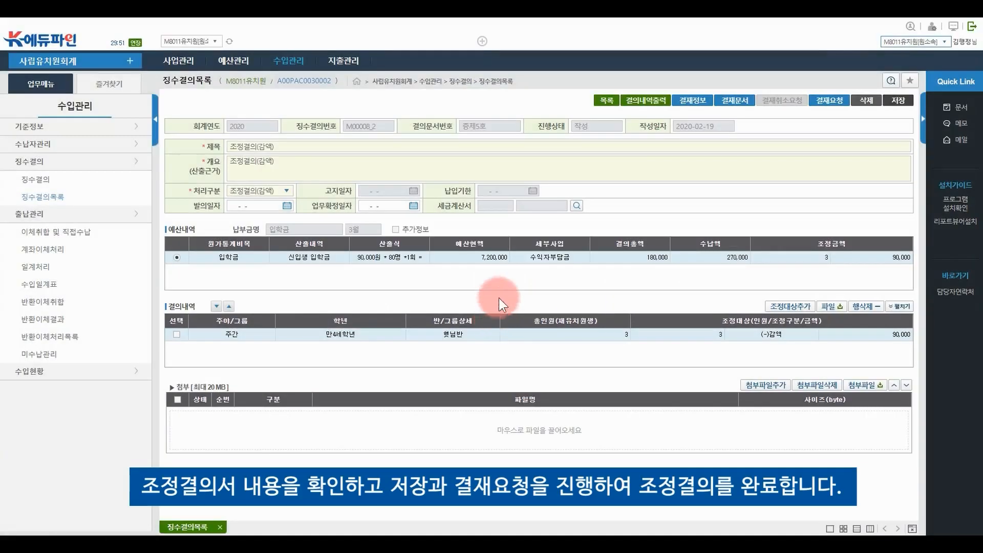
click(834, 101)
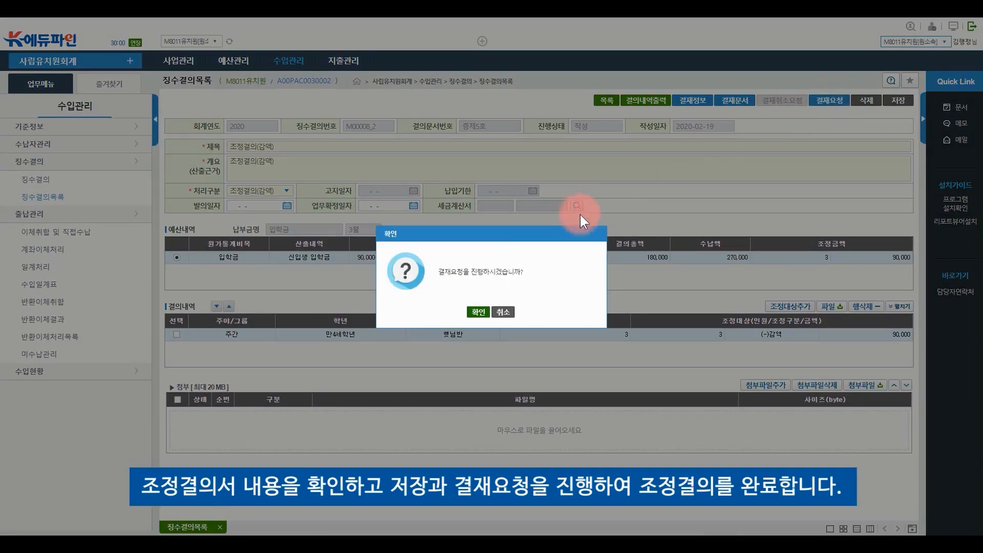
click(505, 312)
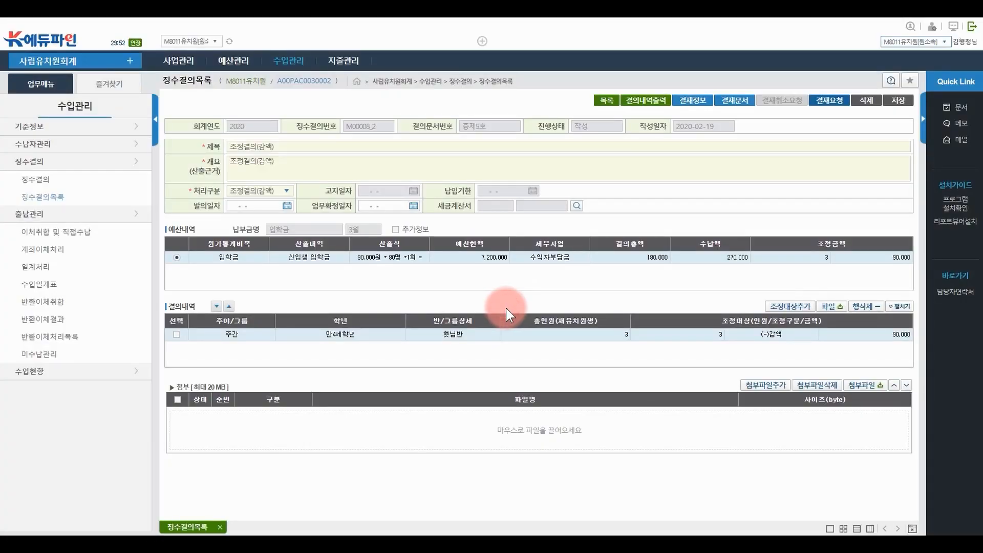
click(608, 101)
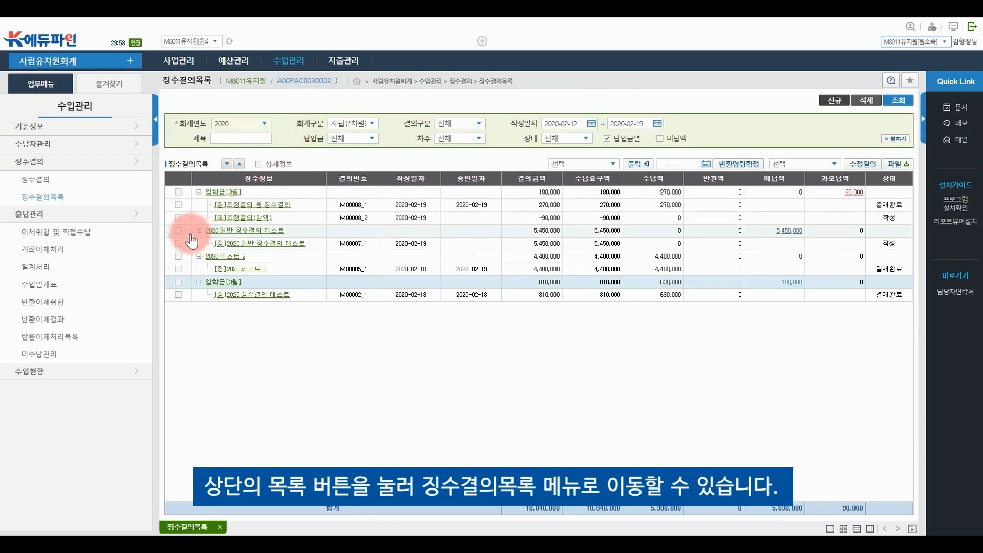
click(178, 218)
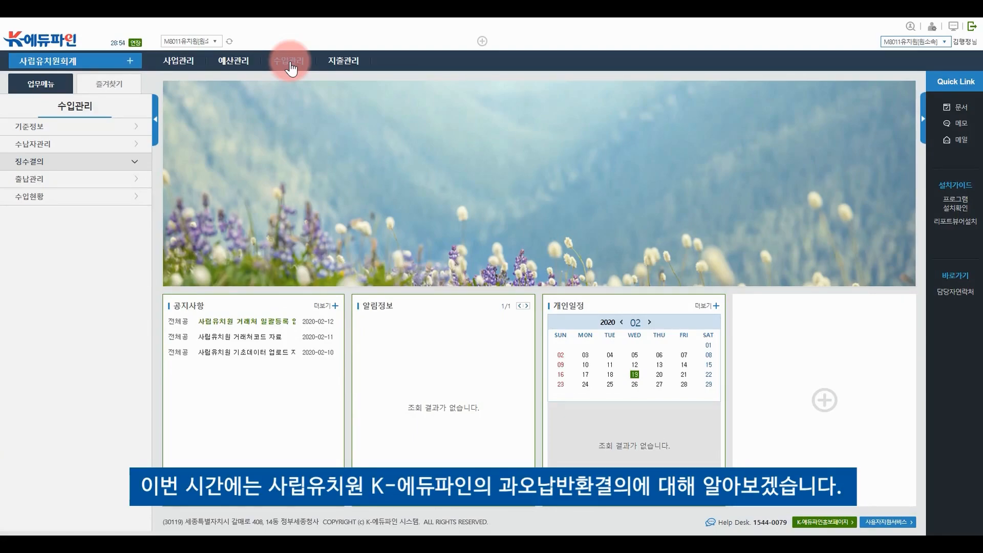
In 징수결의목록, tick record M00009_1 and create a 과오납반환결의 revision
click(290, 63)
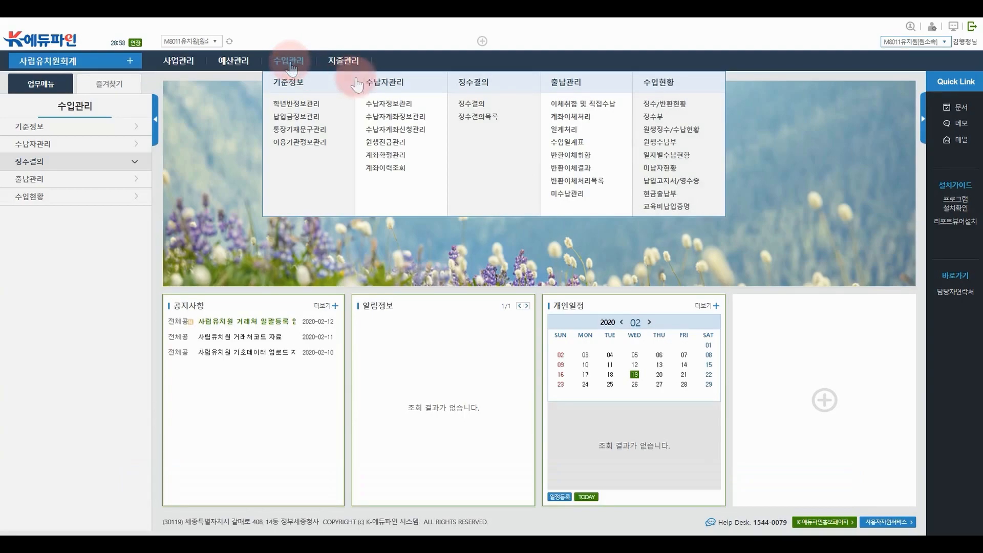
click(504, 83)
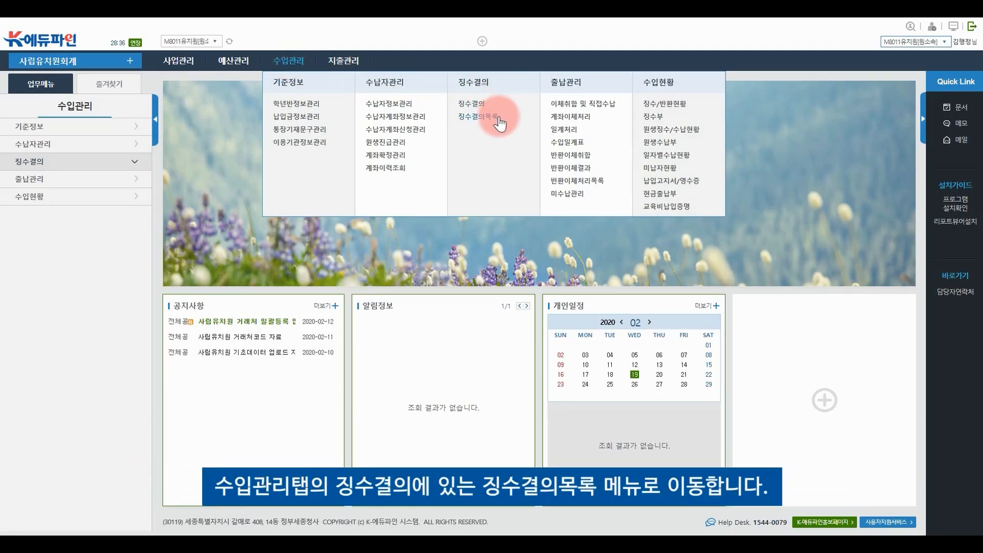
click(499, 116)
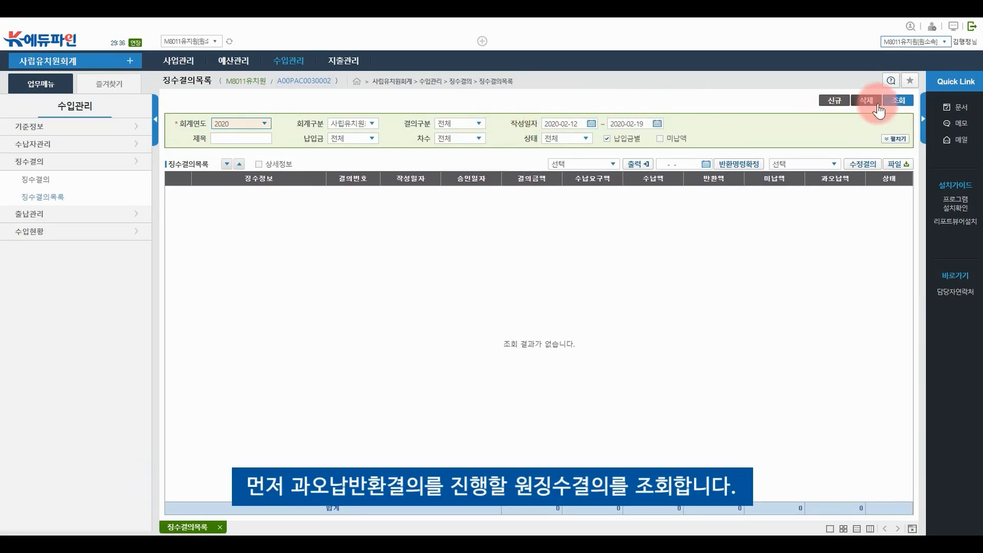
click(896, 102)
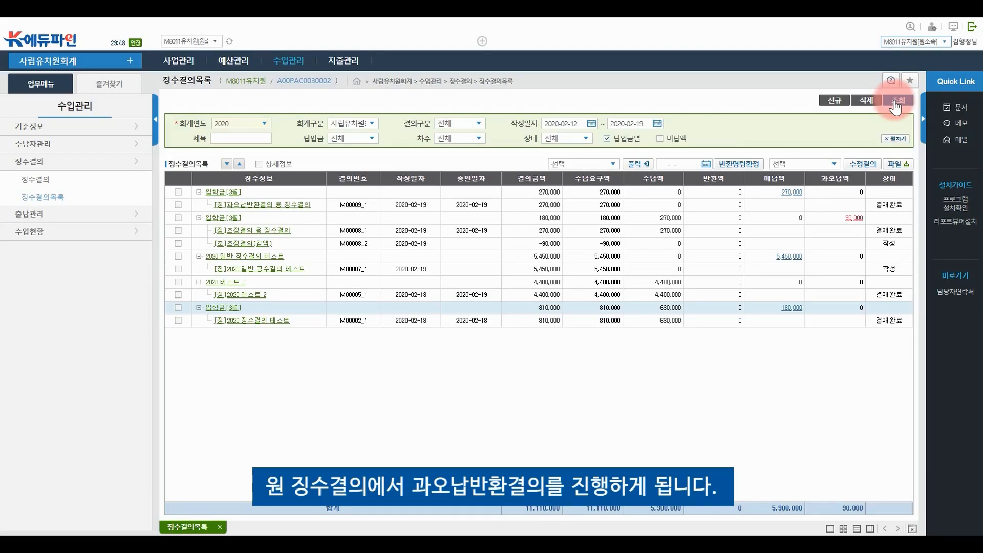
click(178, 205)
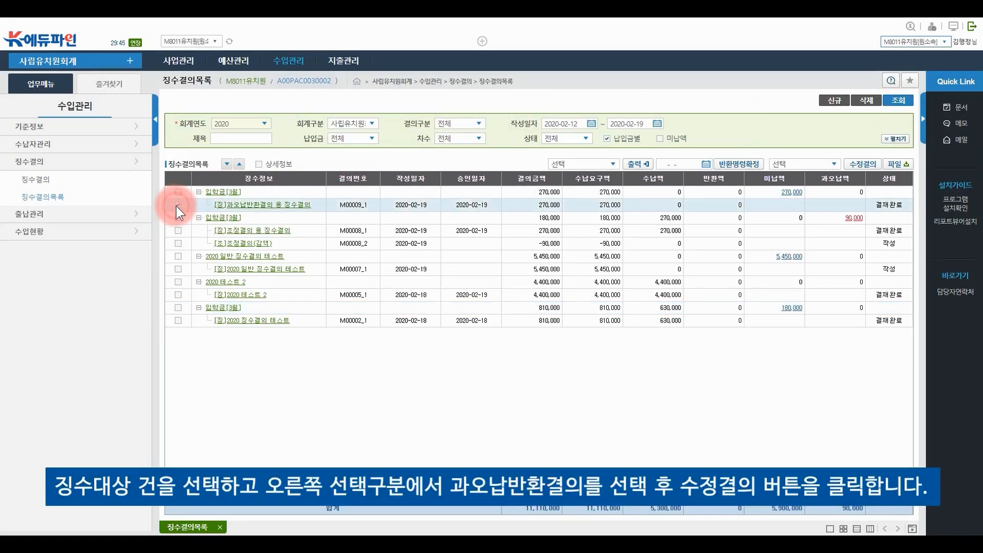
click(805, 164)
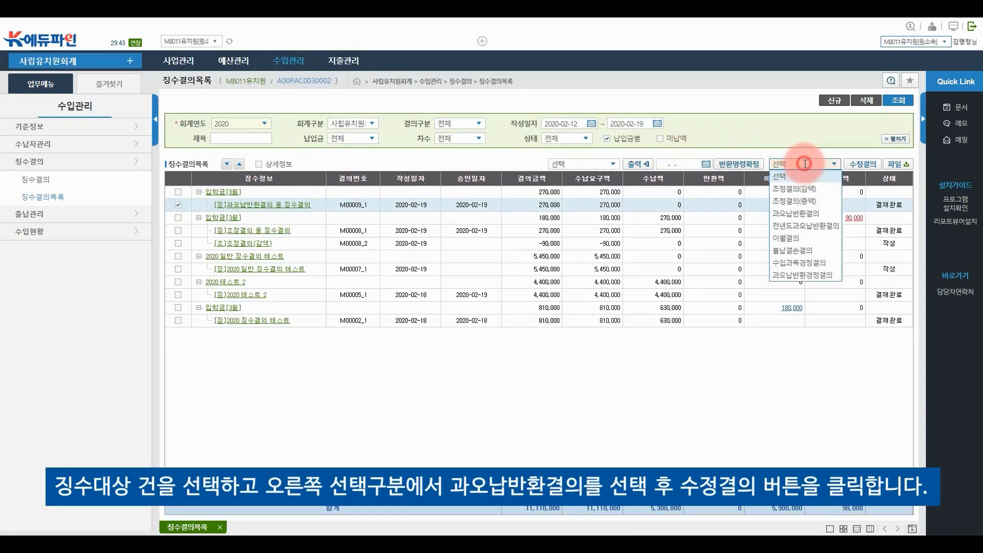
click(836, 212)
click(865, 164)
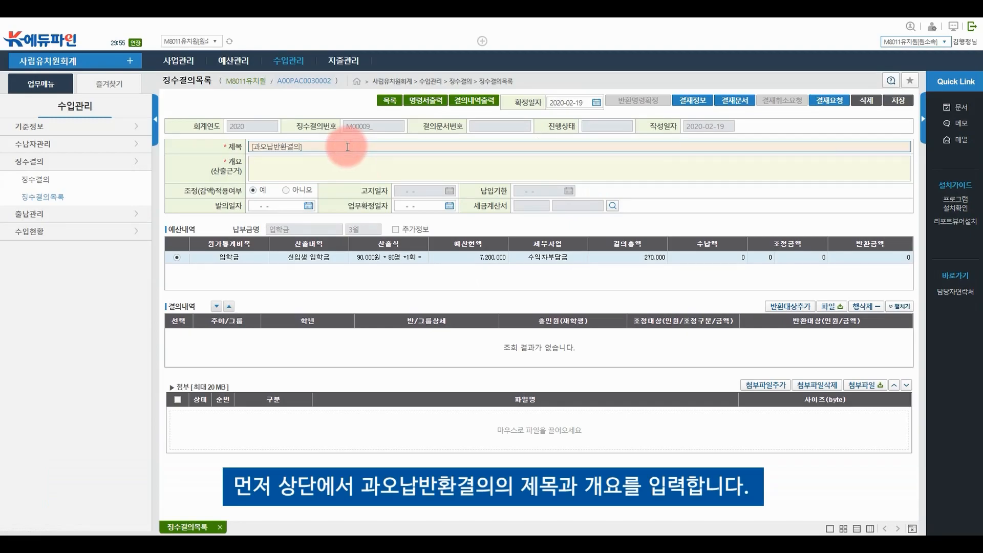
Make title and 개요 '[과오납반환결의] 과오납반환', keeping 조정(감액)적용여부 at 예
text(과오납반환)
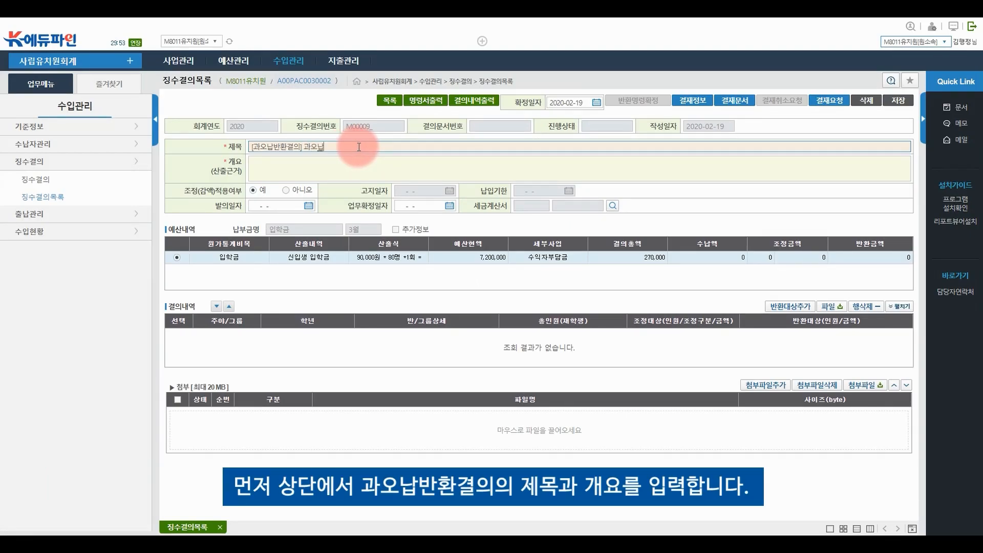
key(ctrl+a)
key(ctrl+c)
click(353, 163)
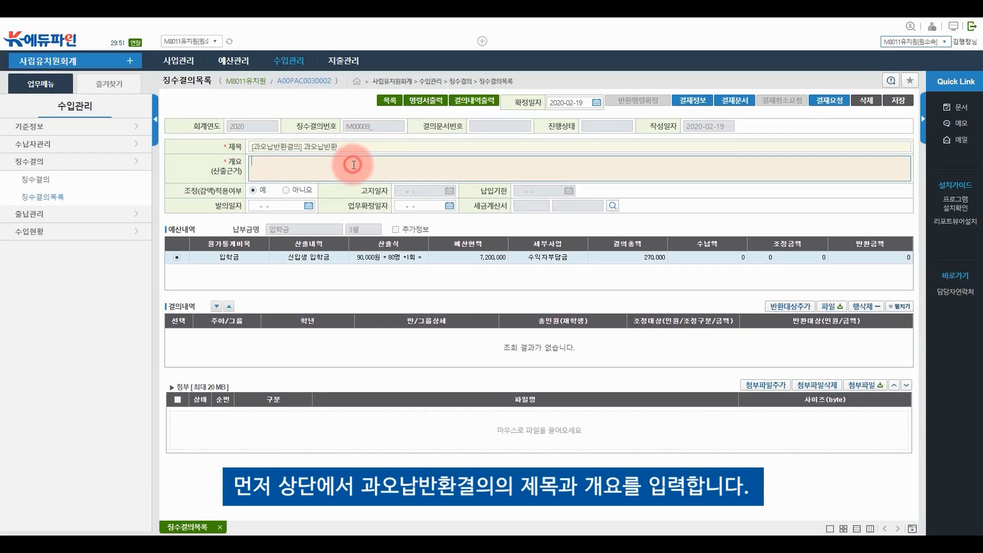
key(ctrl+v)
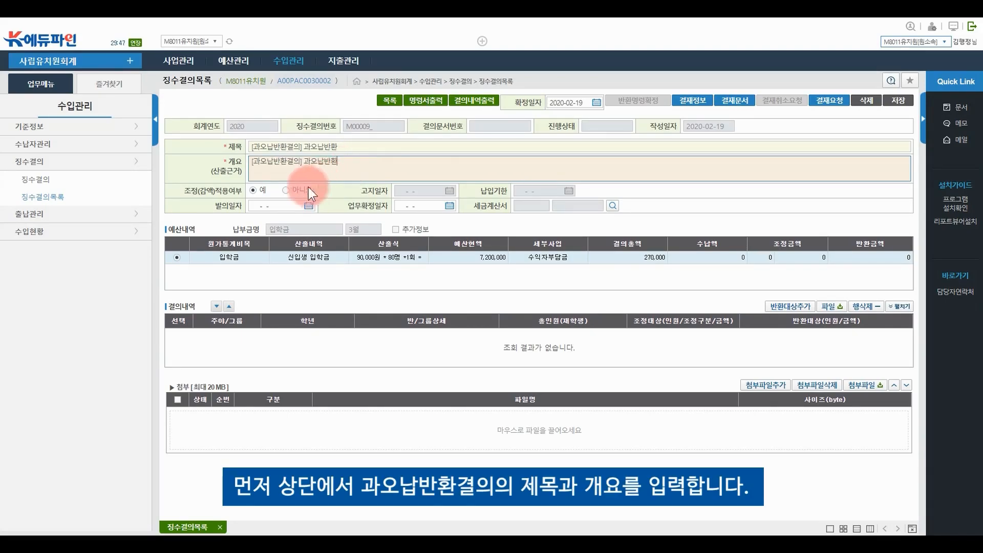
click(264, 189)
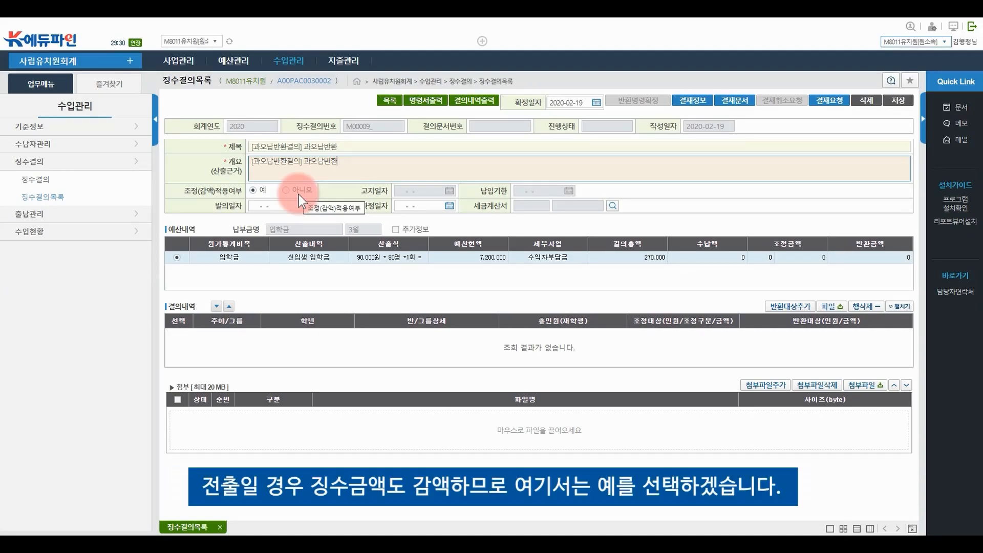
click(258, 189)
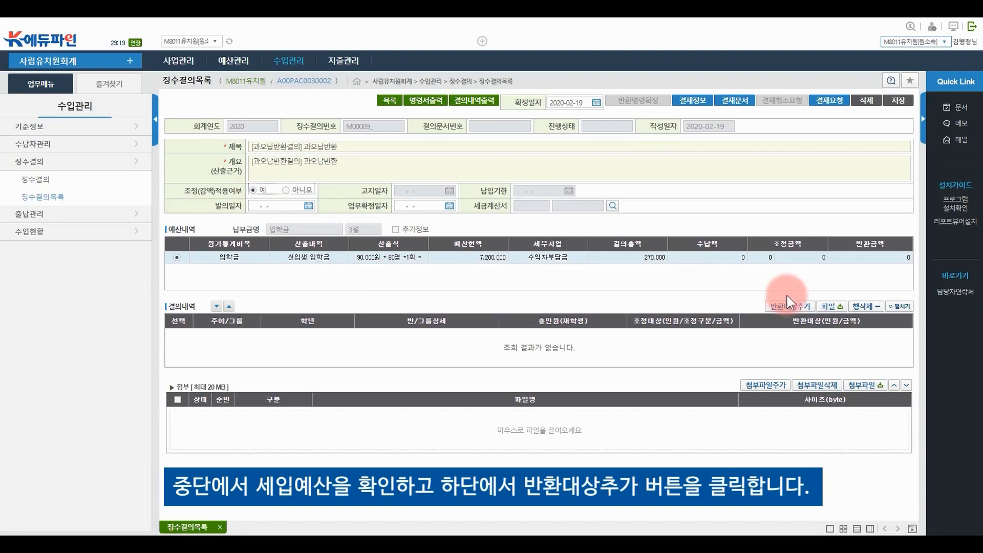
Save the form and add 꽃님반 student no. 16 as a 90,000 refund target
click(793, 307)
click(473, 312)
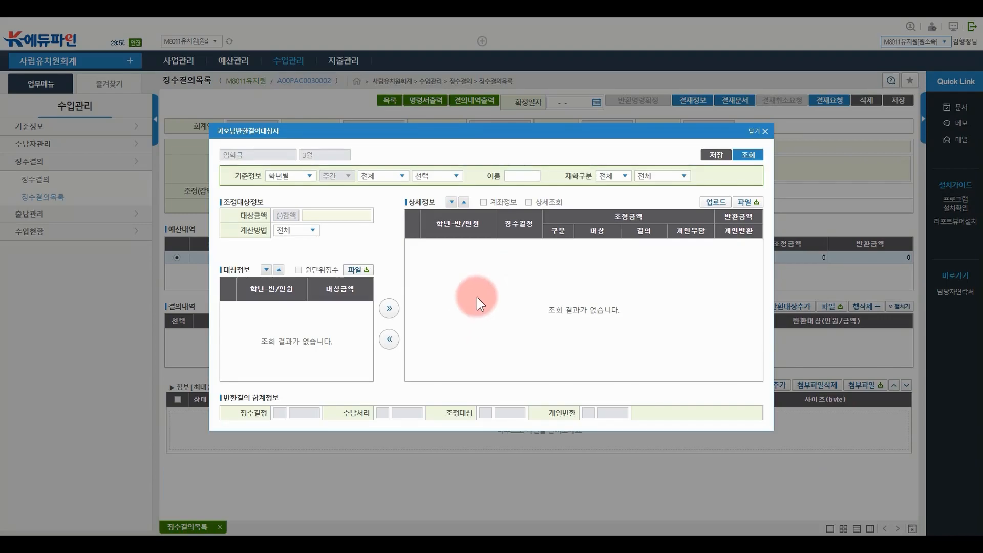
click(749, 155)
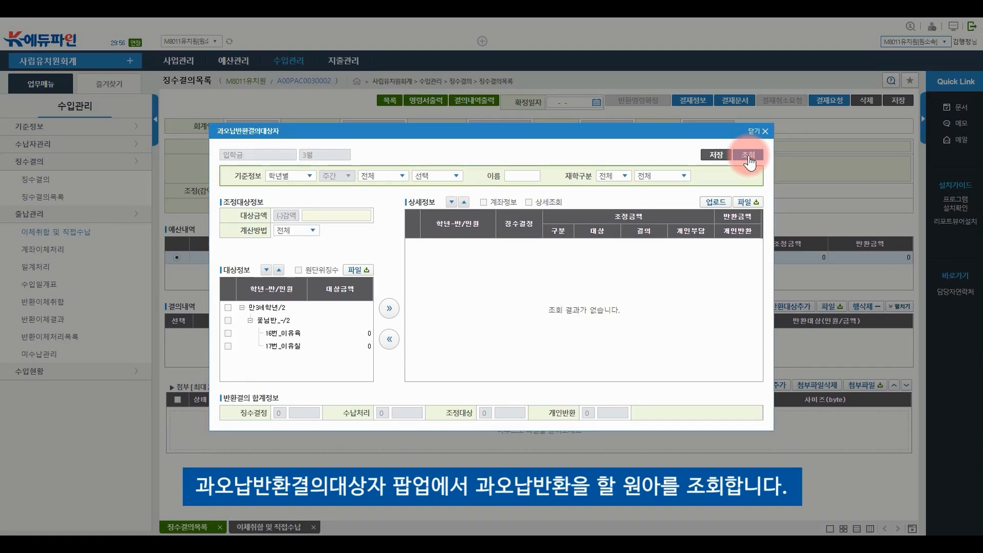
click(357, 216)
text(90,00)
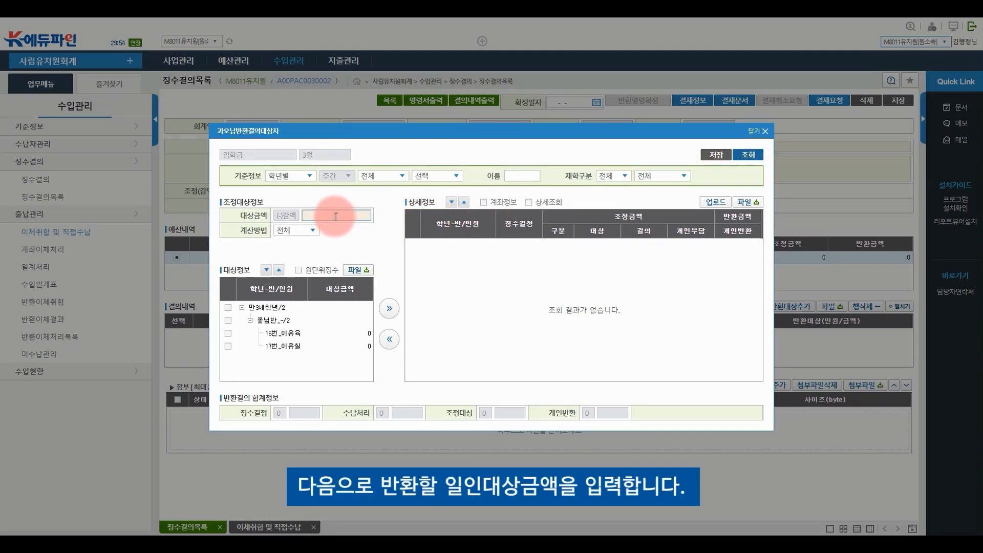
text(0)
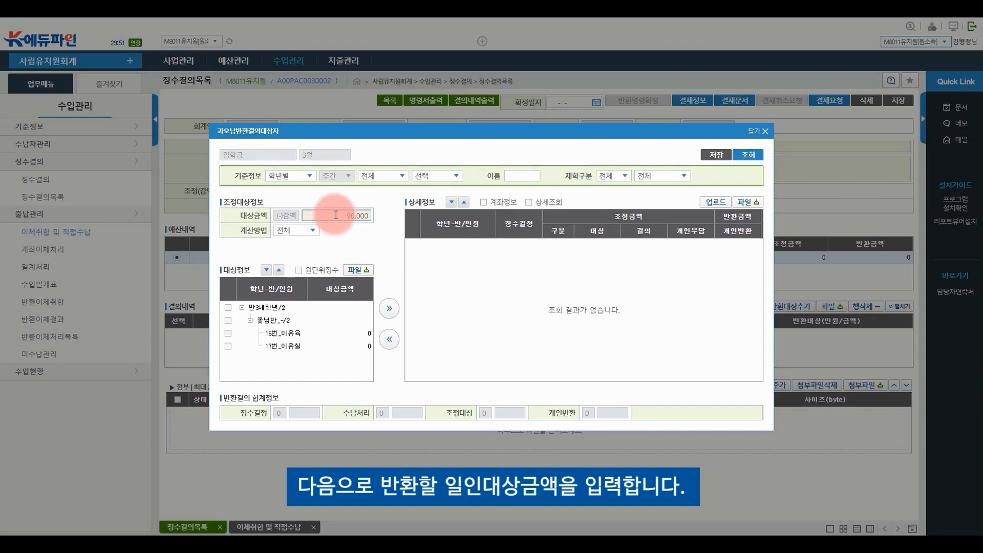
click(228, 333)
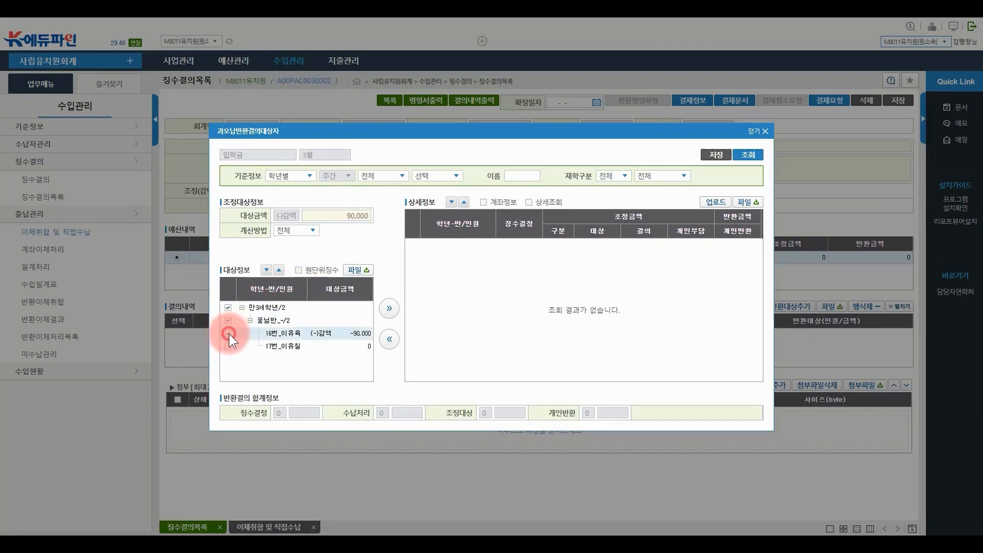
click(390, 309)
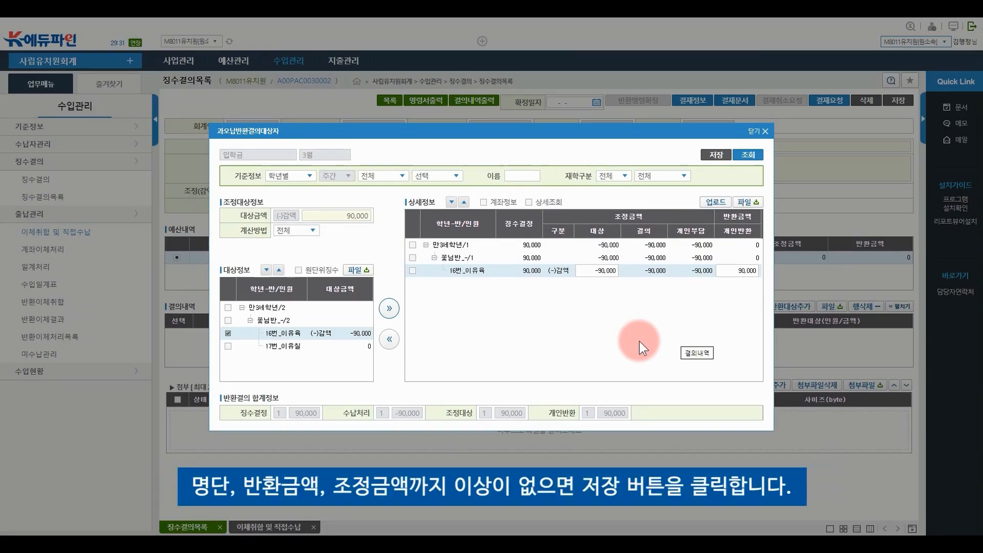
click(723, 161)
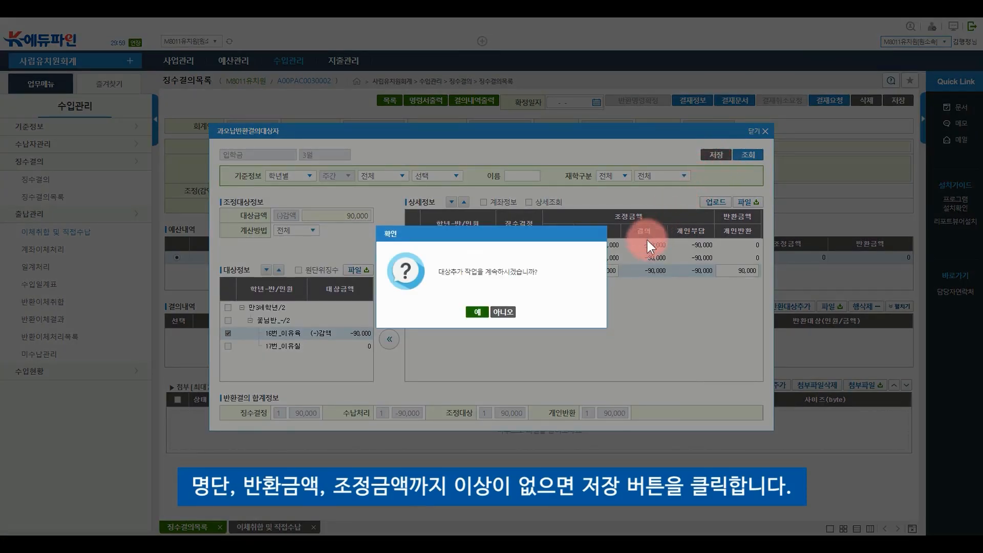
click(503, 312)
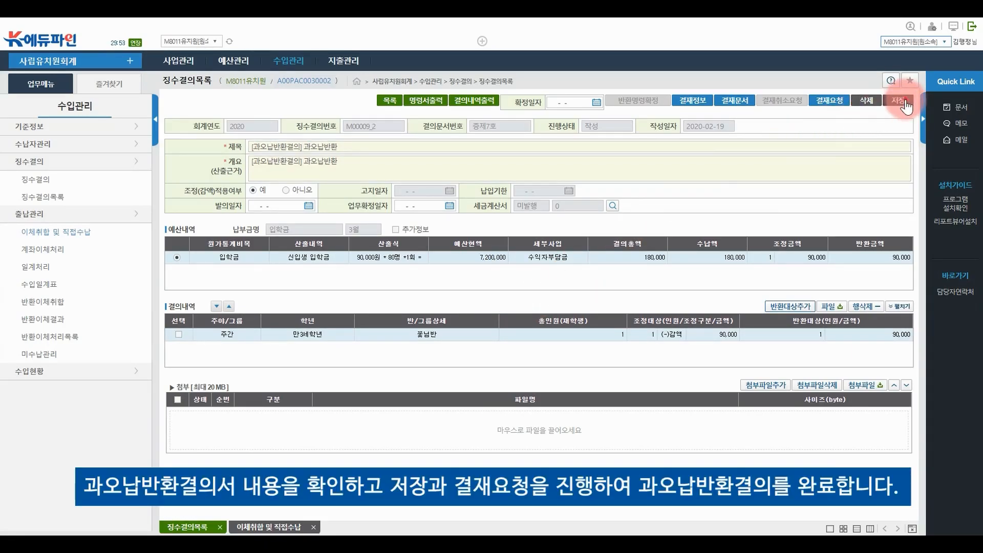
click(898, 100)
click(494, 313)
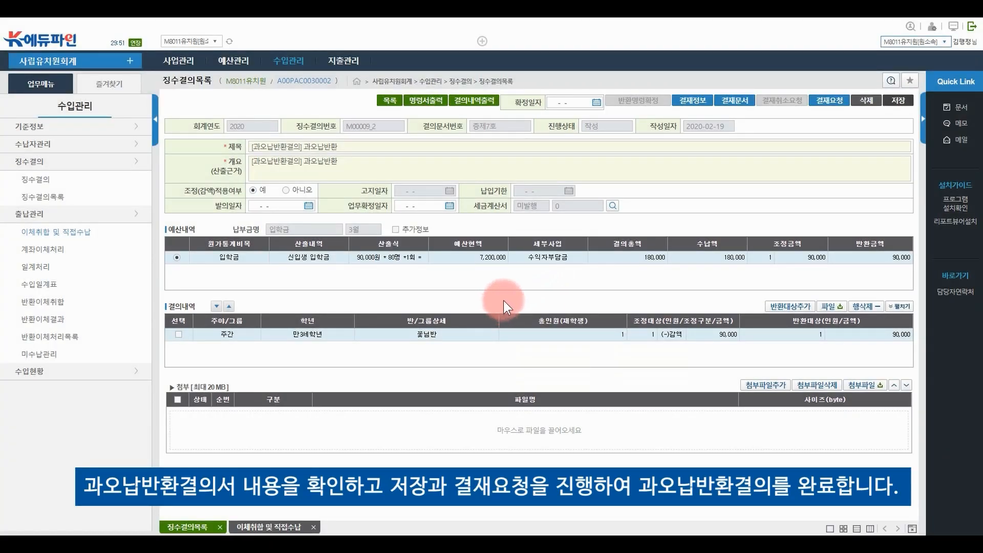
click(827, 100)
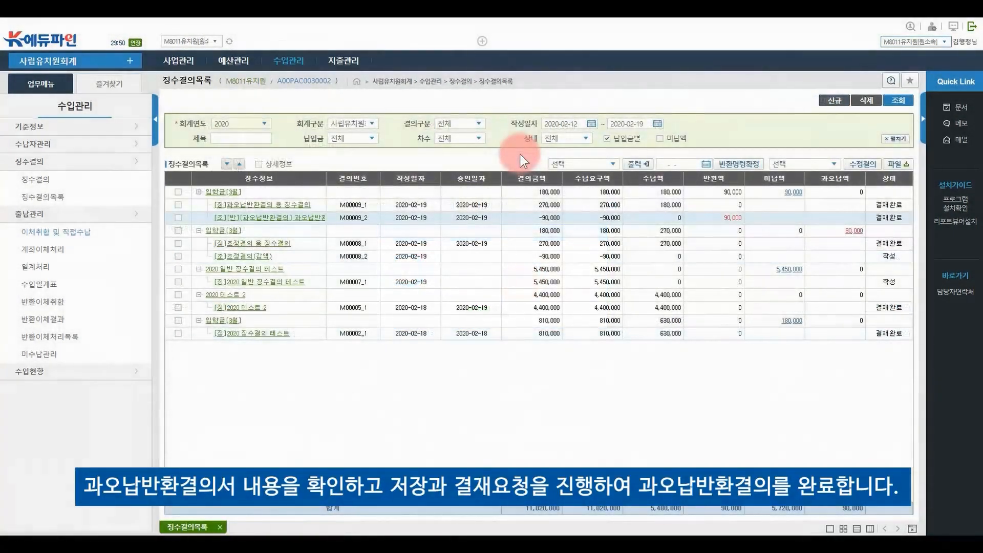
click(178, 217)
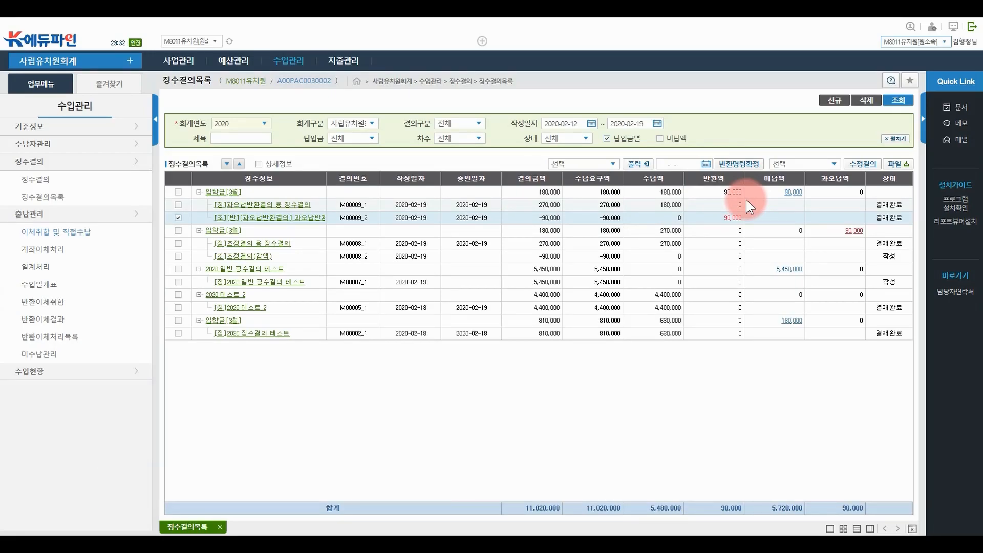
Confirm the refund order for 과오납반환결의 M00009_2 with 확정일자 2020-02-19
click(705, 163)
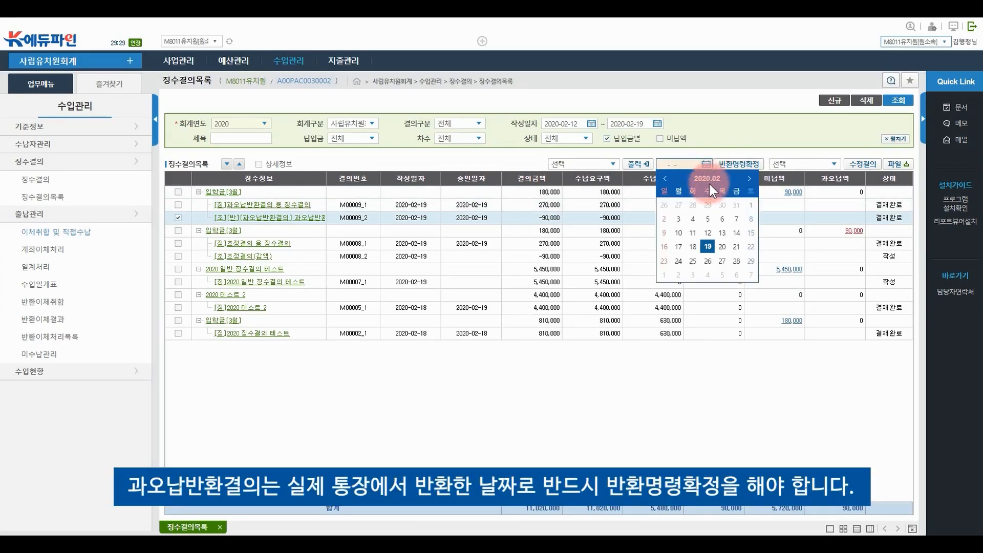
click(708, 246)
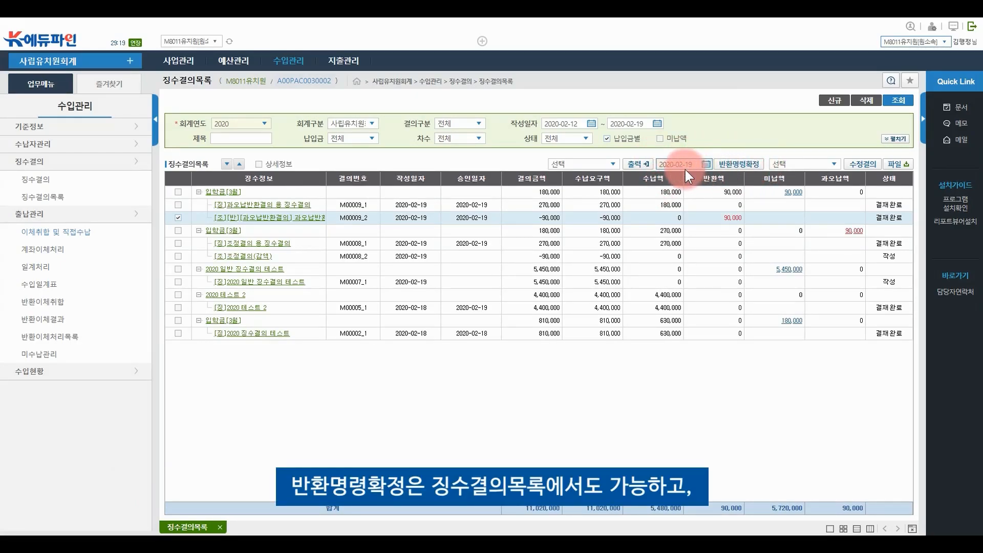
click(295, 220)
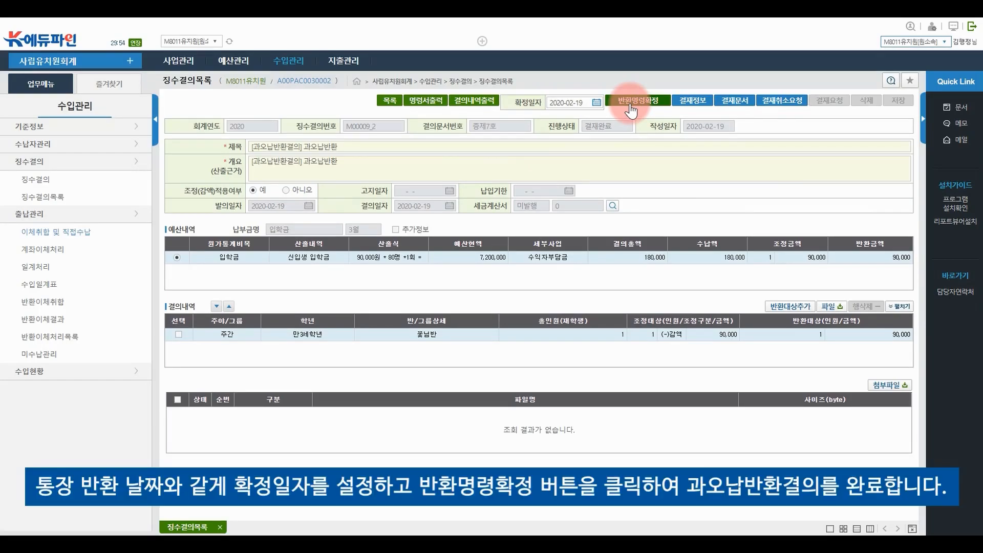
click(595, 103)
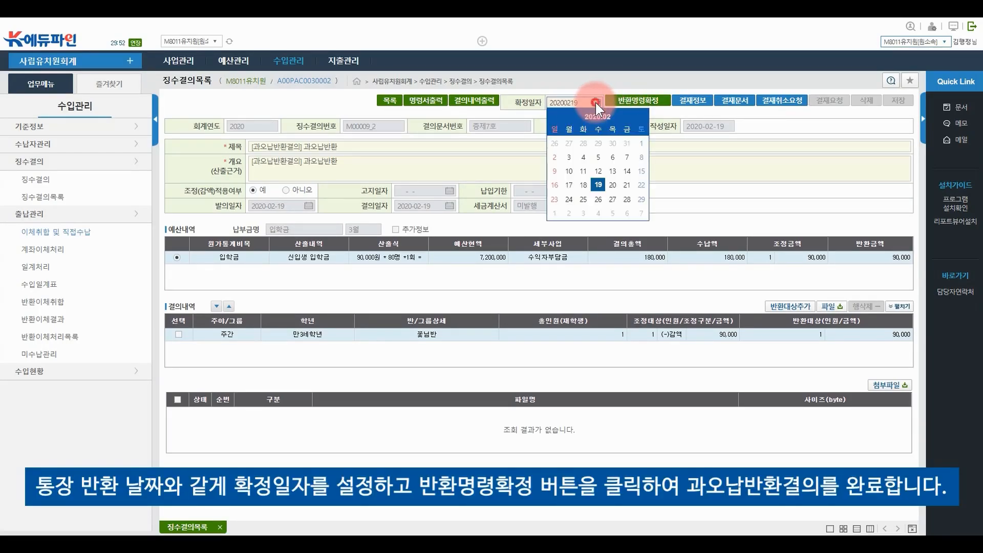
click(599, 185)
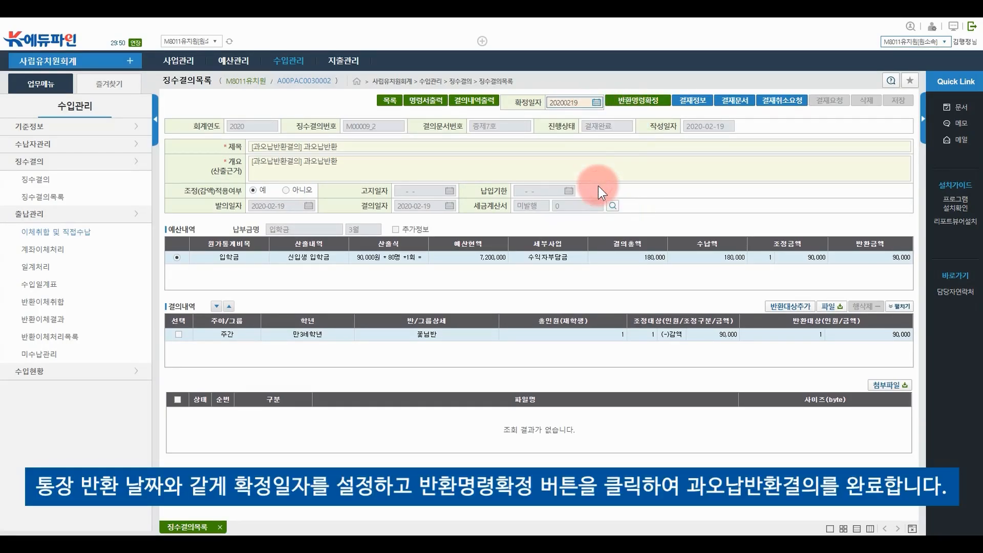
click(621, 109)
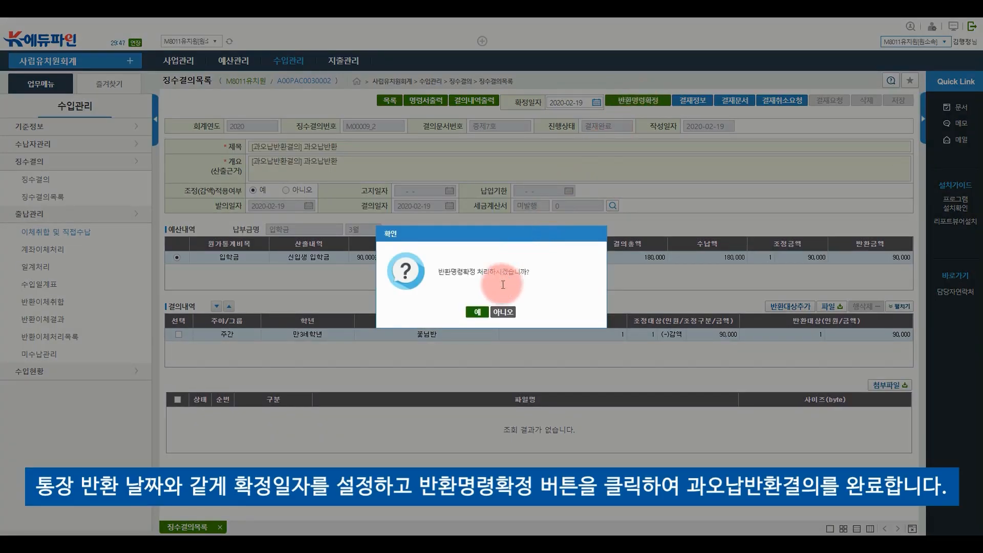
click(475, 313)
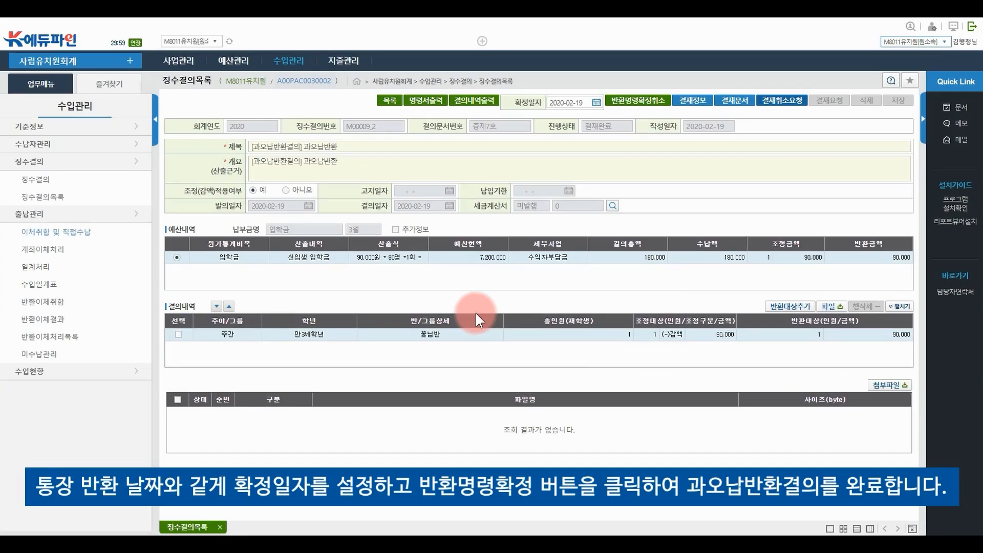
Return from the refund resolution details to the 징수결의목록 list
click(389, 102)
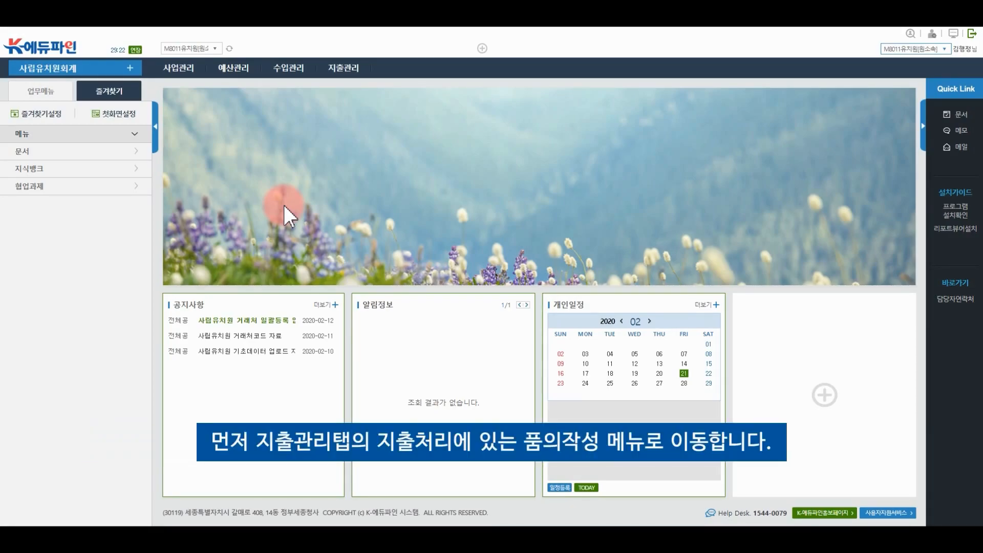
Open a blank 품의작성 form and enter 컴퓨터 구입 as its title and summary
click(345, 75)
click(432, 95)
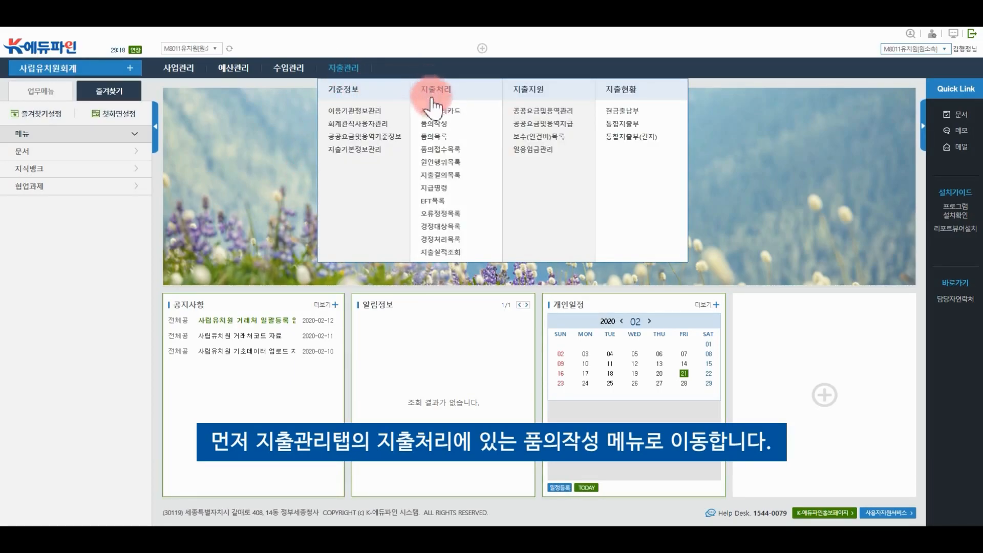
click(438, 124)
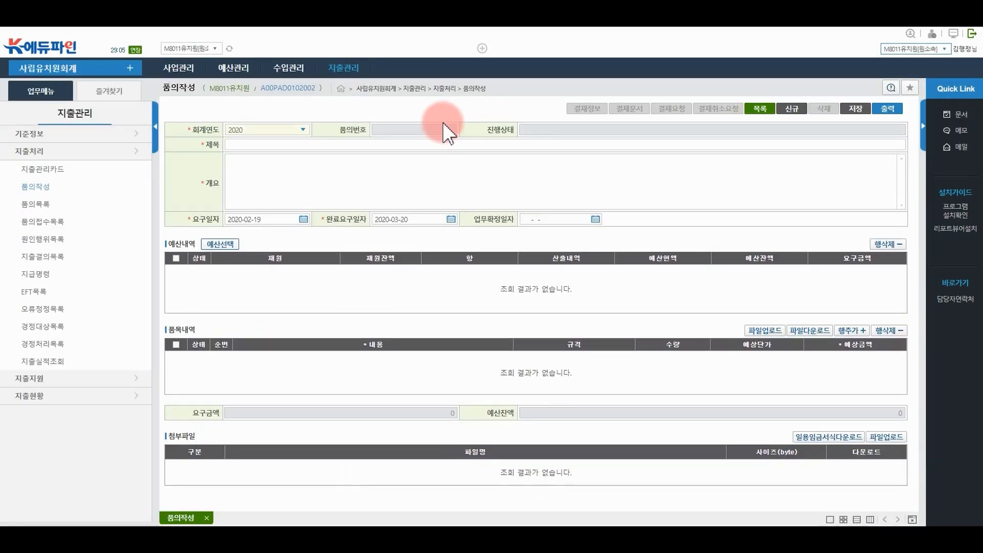
click(309, 143)
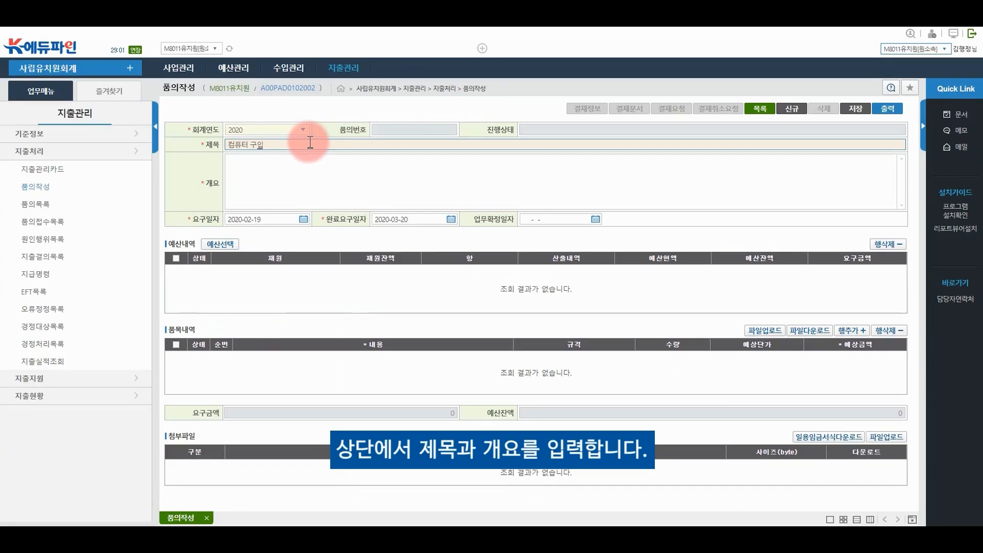
key(Tab)
text(컴)
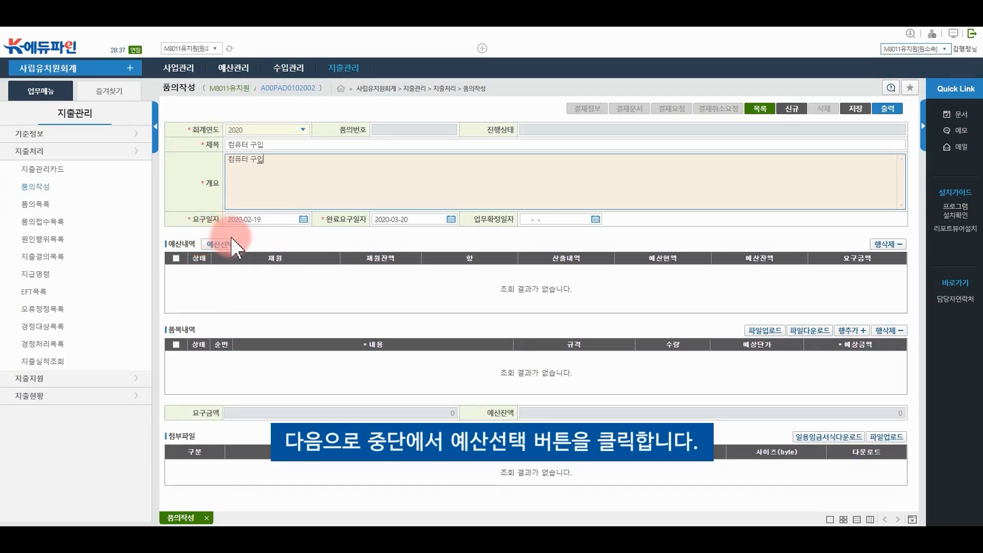
Attach the 재료비 budget line and add a 컴퓨터 item with expected amount 1,000,000
click(221, 246)
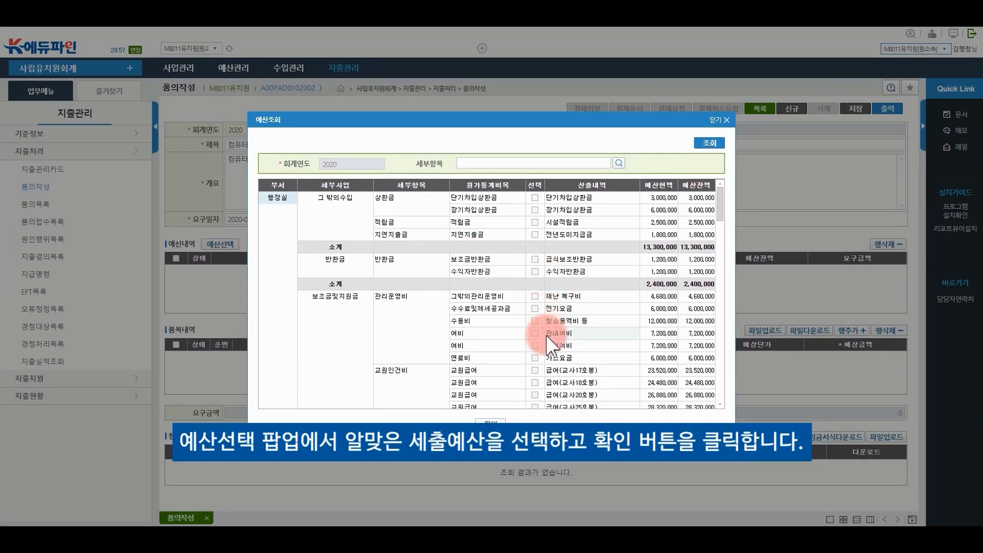
scroll(542, 358, down, 3)
scroll(545, 348, down, 2)
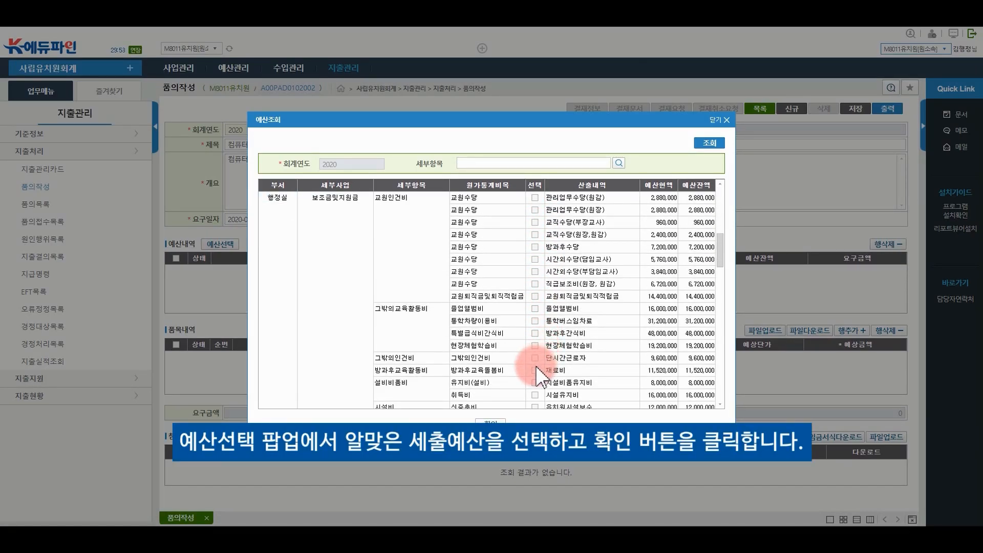
click(535, 370)
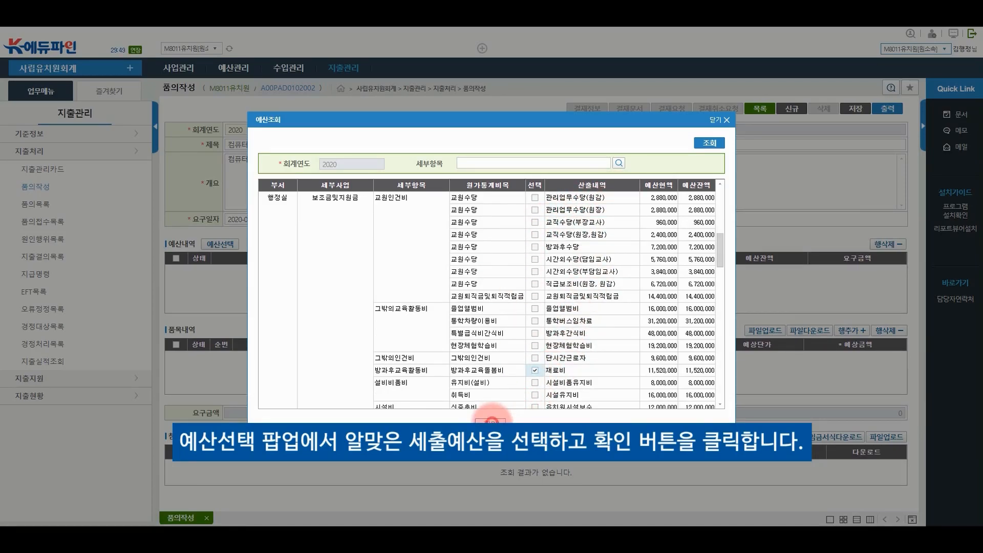
click(491, 422)
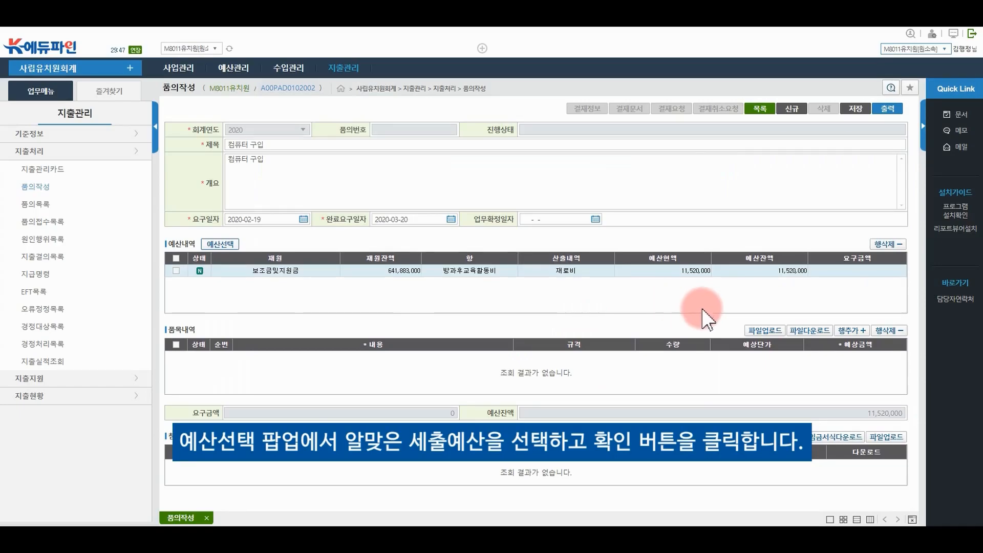
click(861, 332)
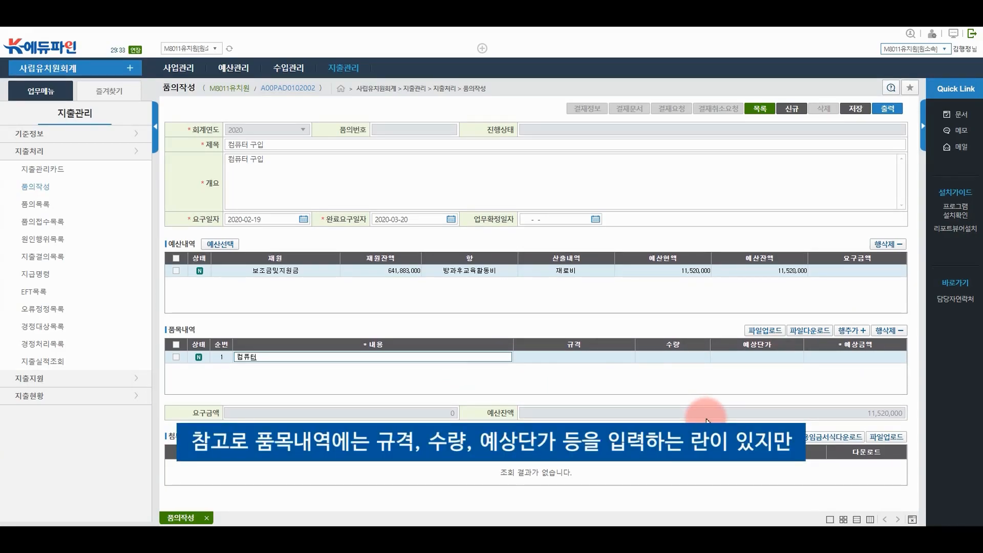
click(855, 357)
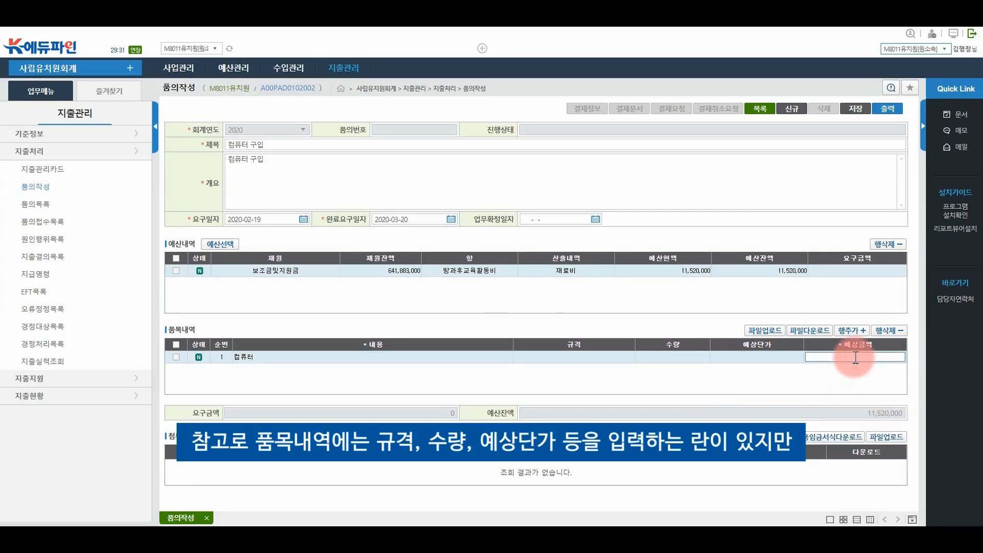
text(1,000,00)
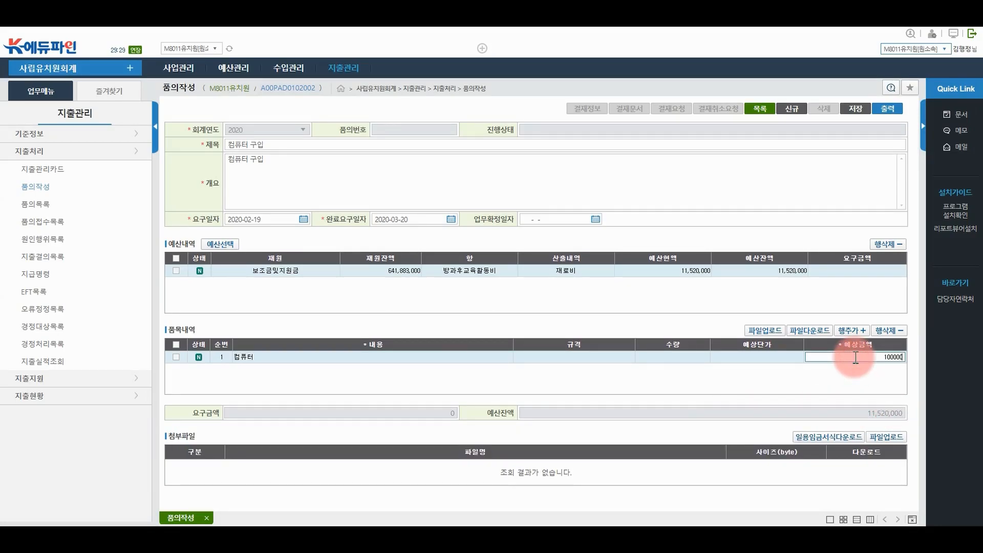
text(0)
click(872, 386)
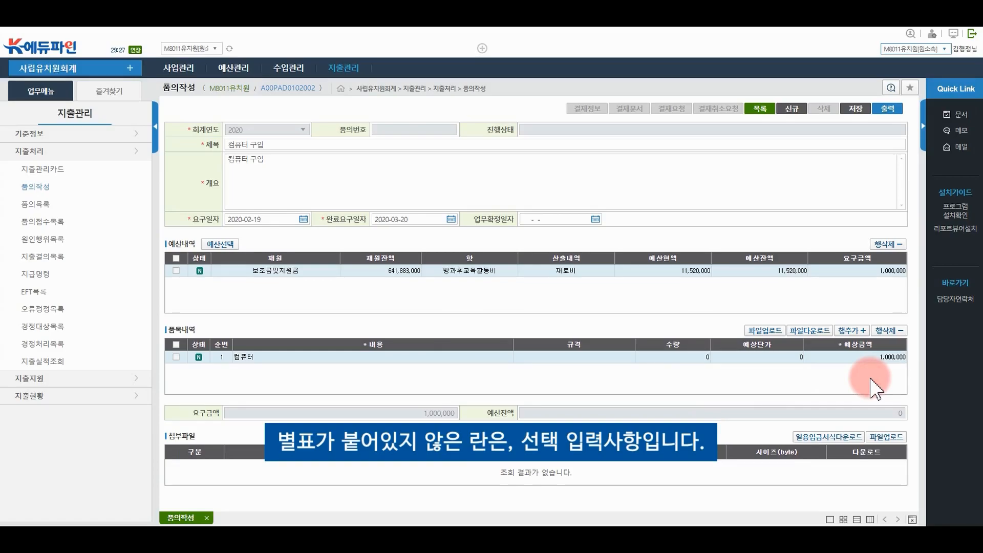
Save the 컴퓨터 구입 proposal and request its approval
click(854, 109)
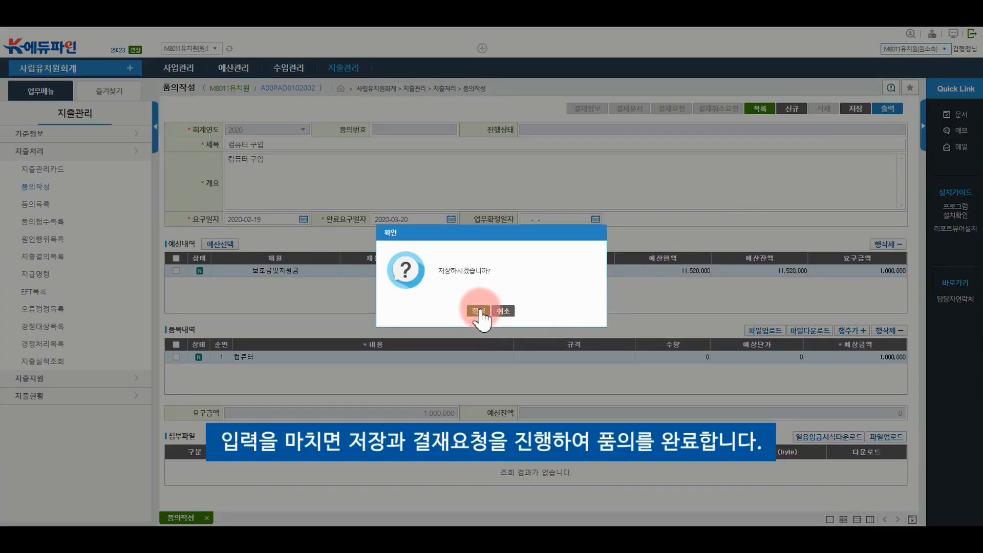
click(477, 311)
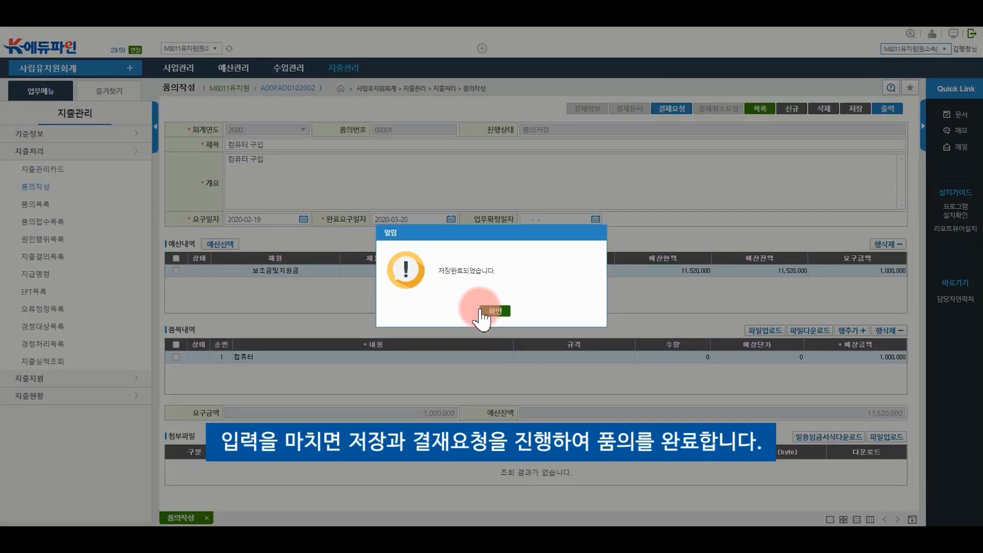
click(494, 311)
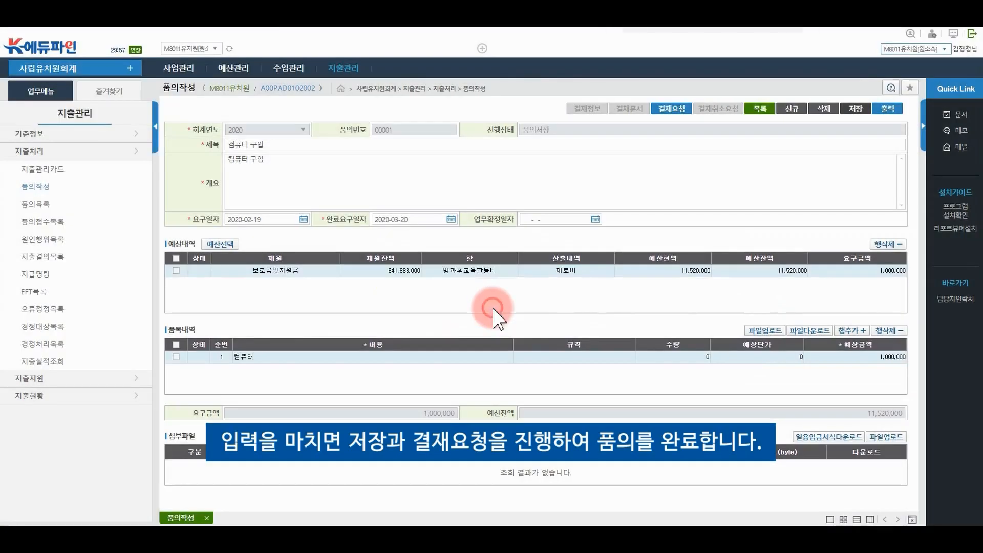
click(684, 108)
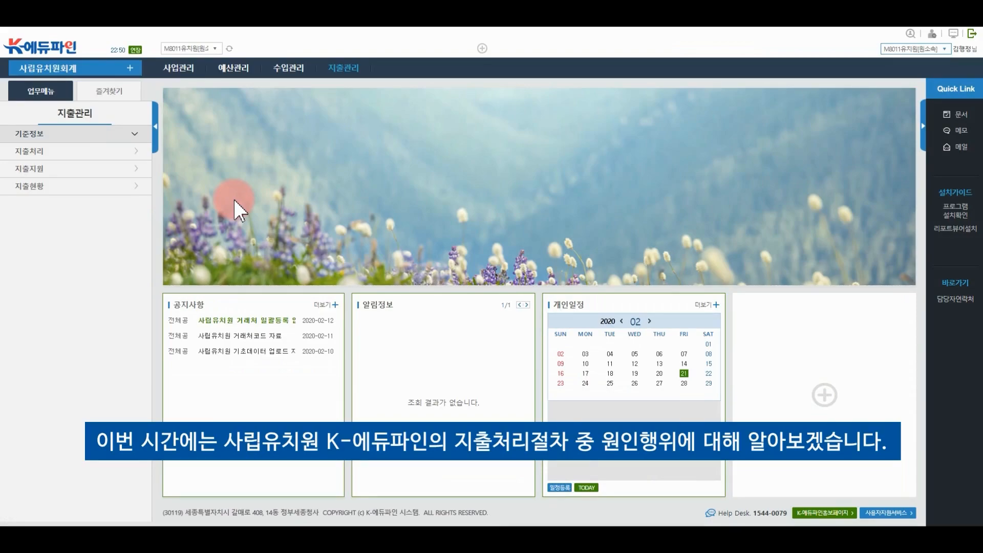
In 품의접수목록, mark the approved 컴퓨터 구입 proposal as received (접수)
click(343, 72)
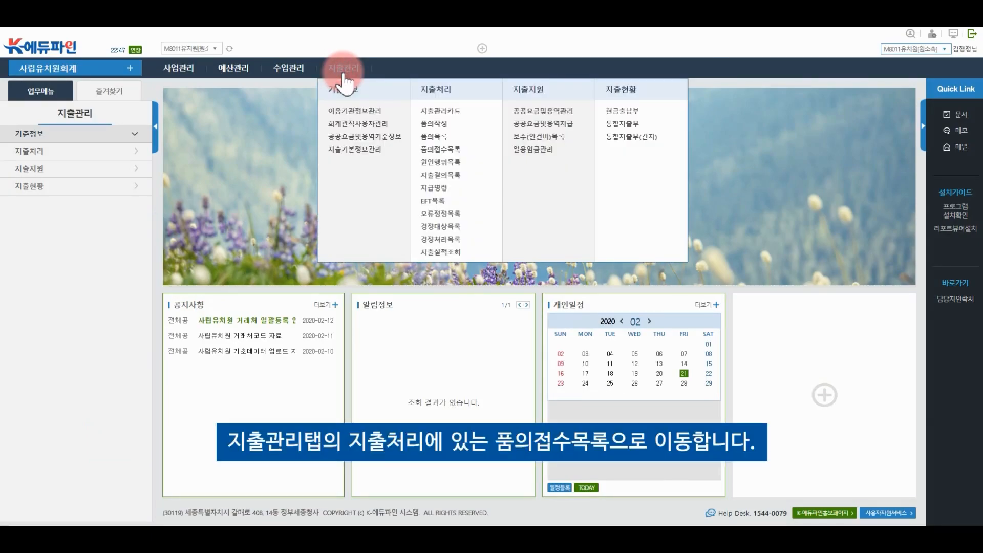
click(439, 149)
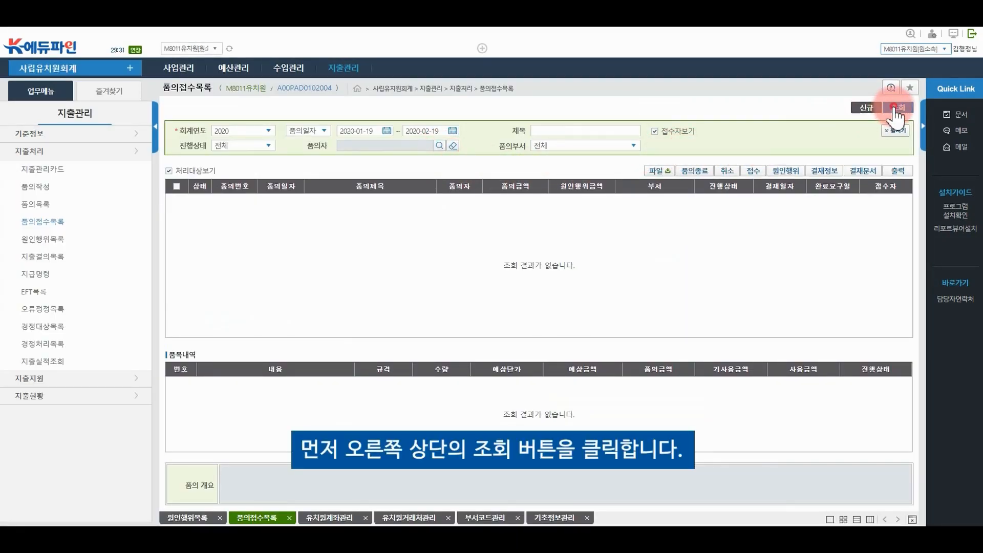
click(895, 109)
click(701, 205)
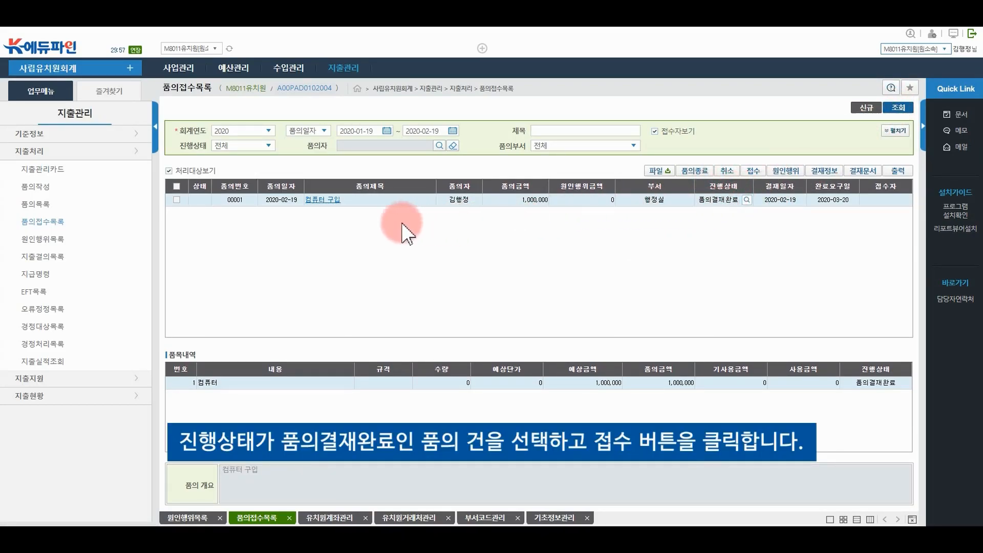
click(177, 200)
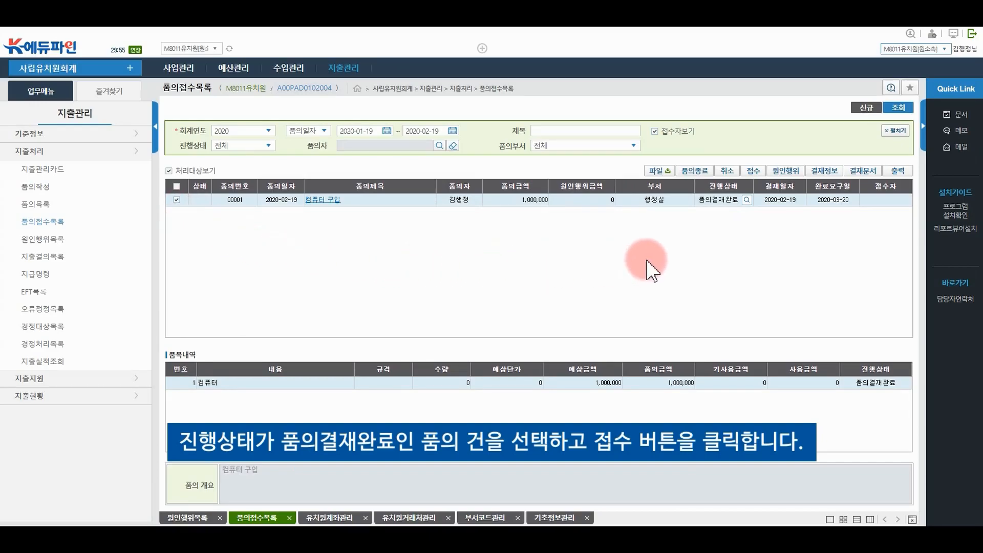
click(753, 171)
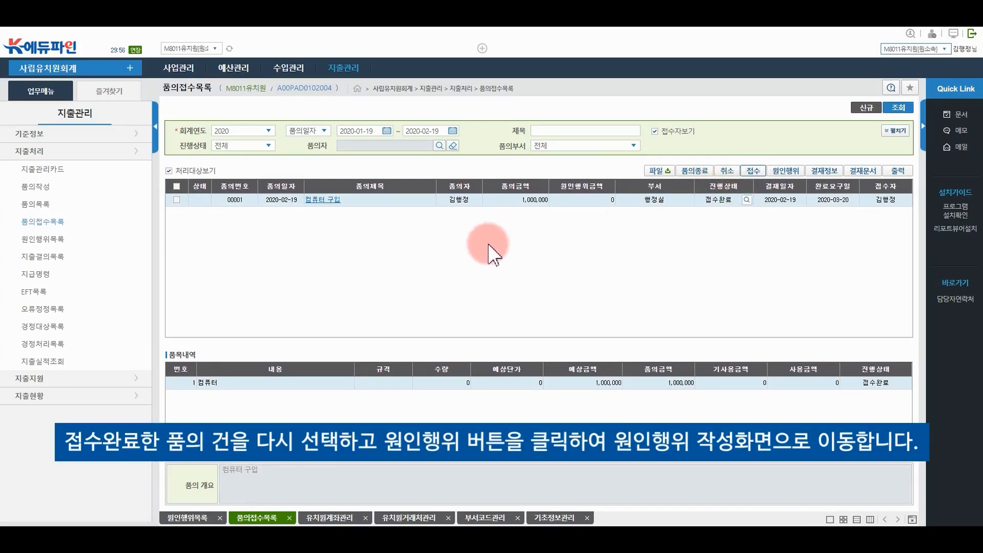
Start a 원인행위 form from the received 컴퓨터 구입 request
click(175, 200)
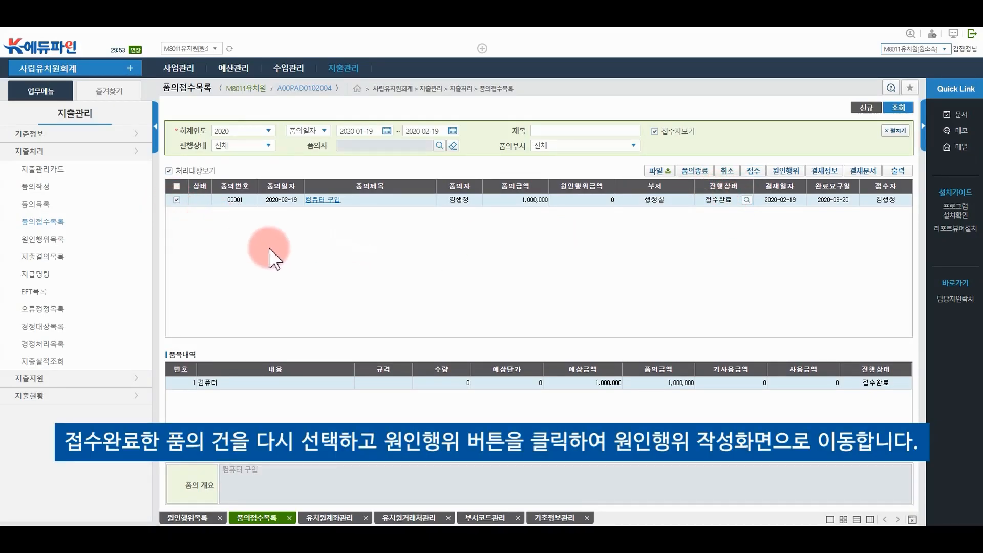
click(784, 173)
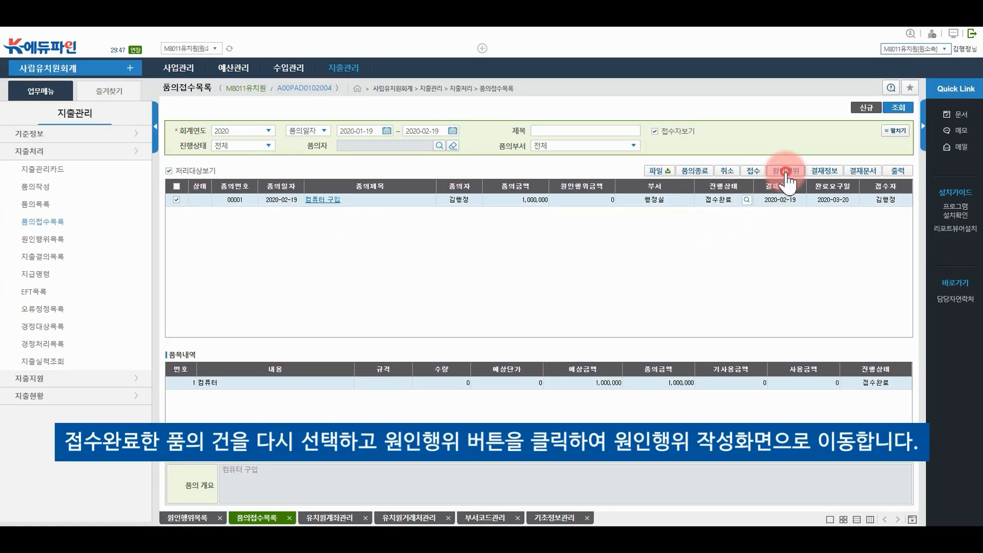
click(786, 172)
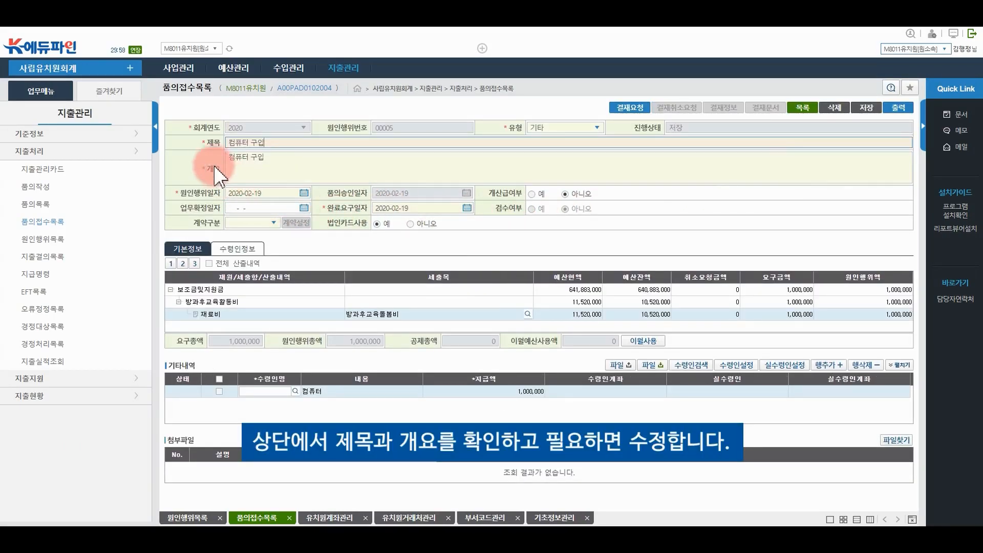
Search vendors for 컴퓨터 and set that vendor's 국민은행 account as the item's payee
click(276, 160)
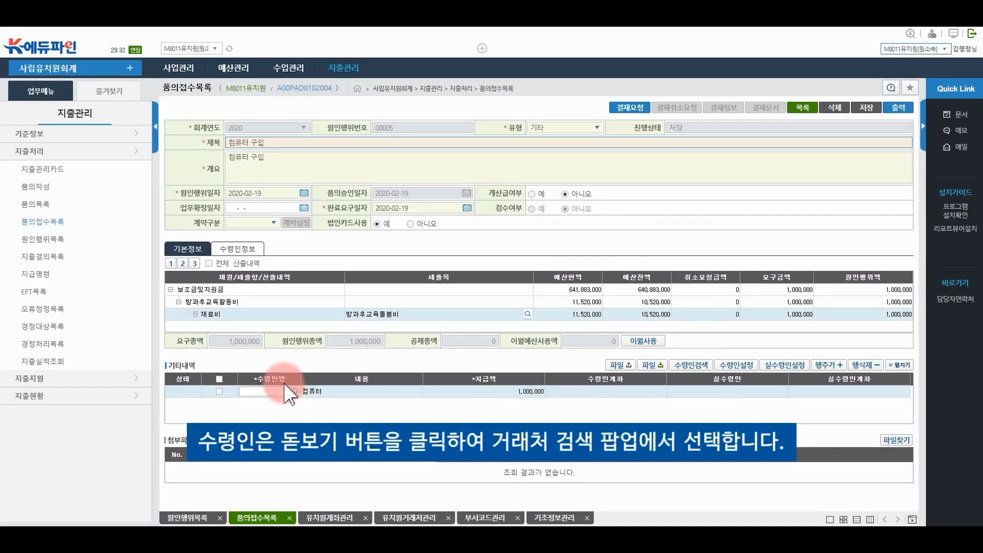
click(296, 392)
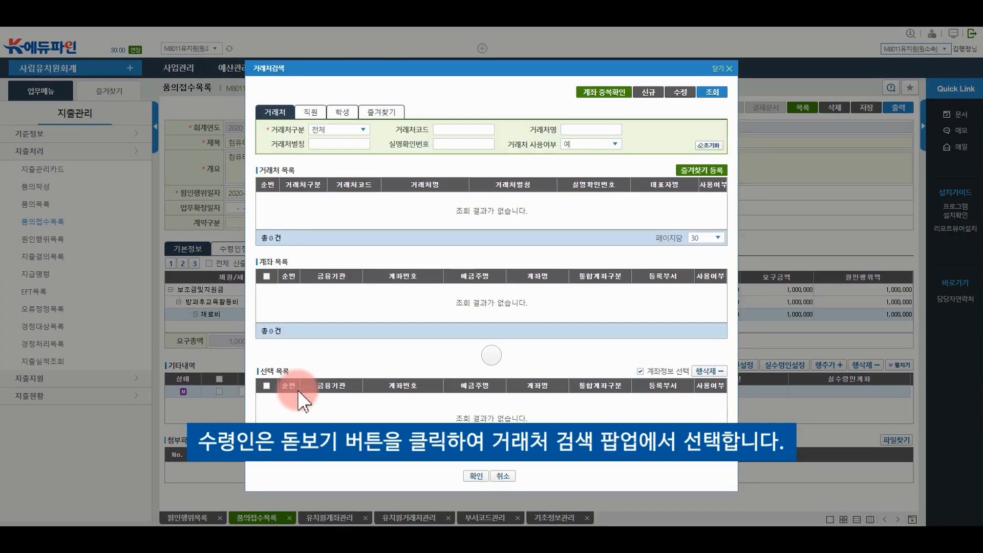
click(578, 128)
text(흐)
text(퓨터)
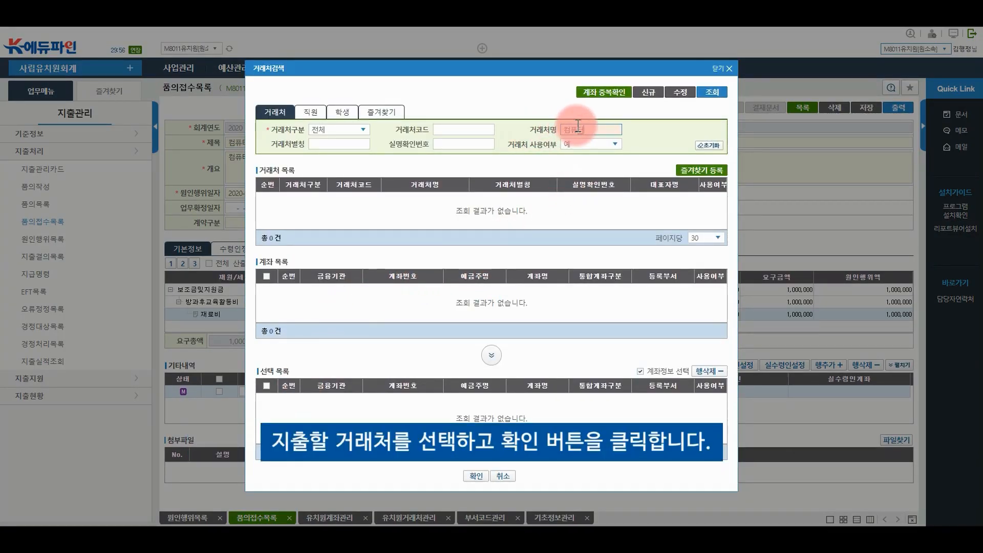
click(714, 93)
click(300, 198)
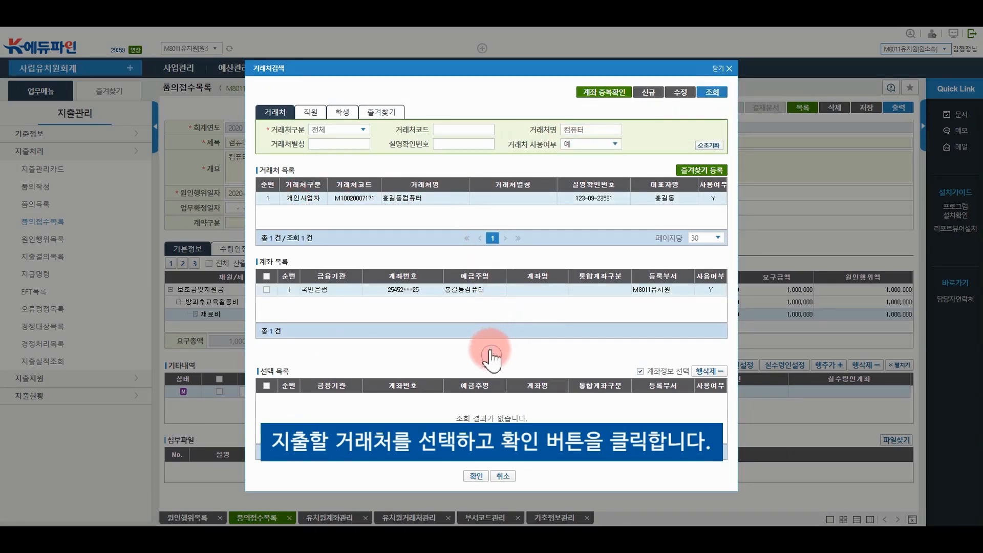
click(267, 290)
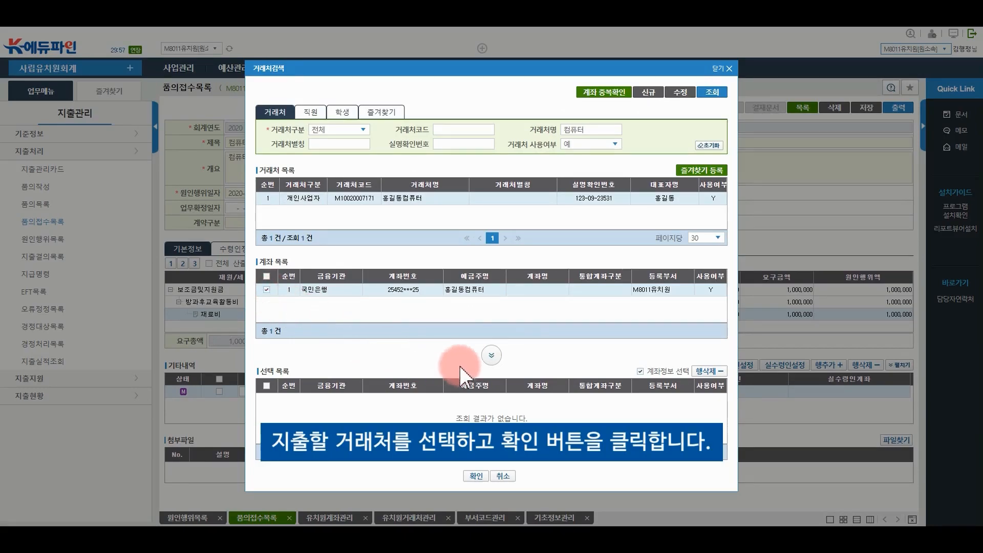
click(492, 355)
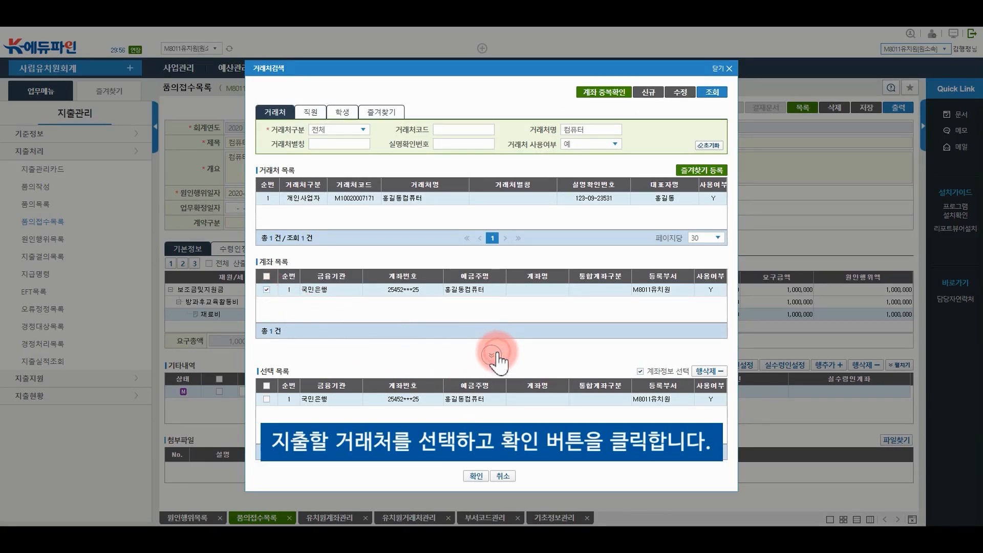
click(476, 476)
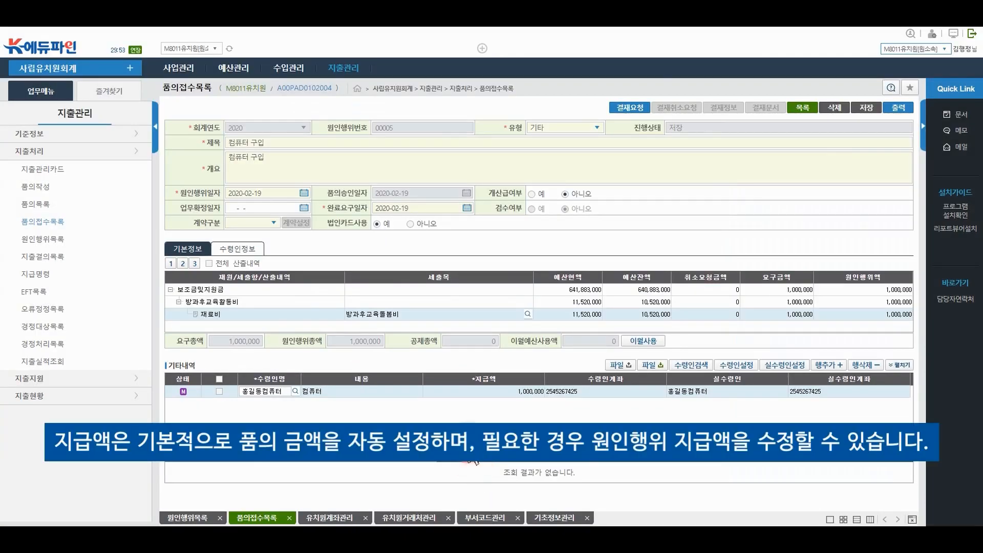
Change the 지급액 to 900,000, save the 원인행위, and request its approval
click(526, 391)
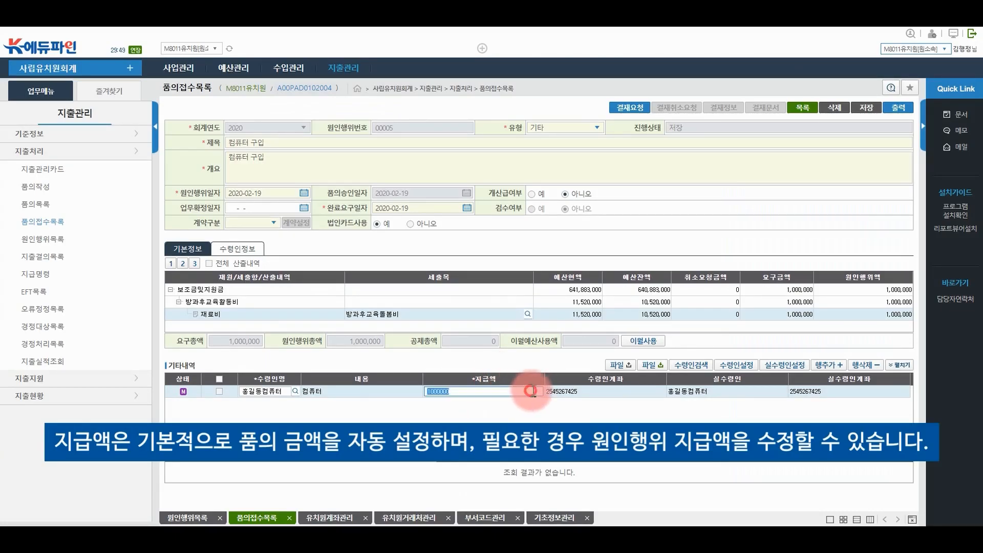
click(447, 410)
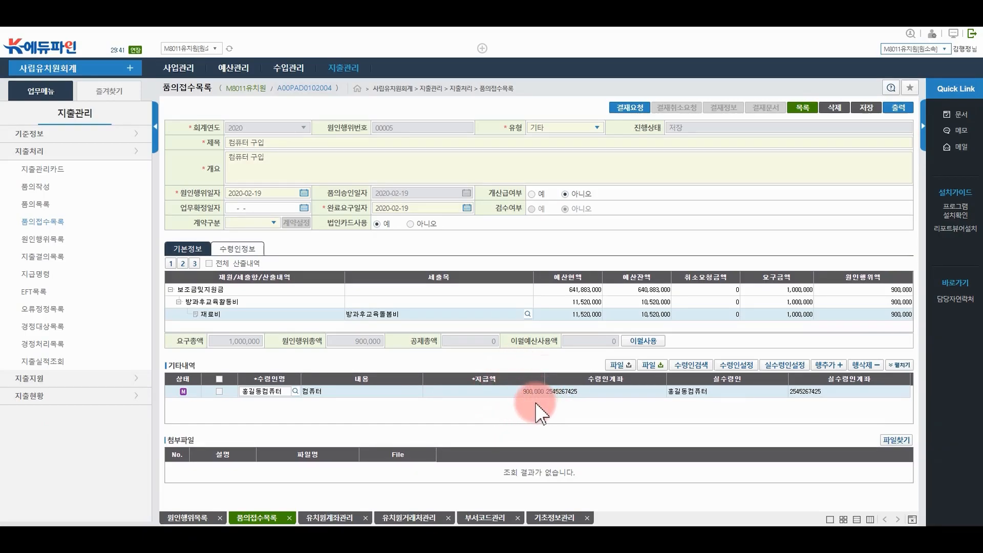
click(866, 110)
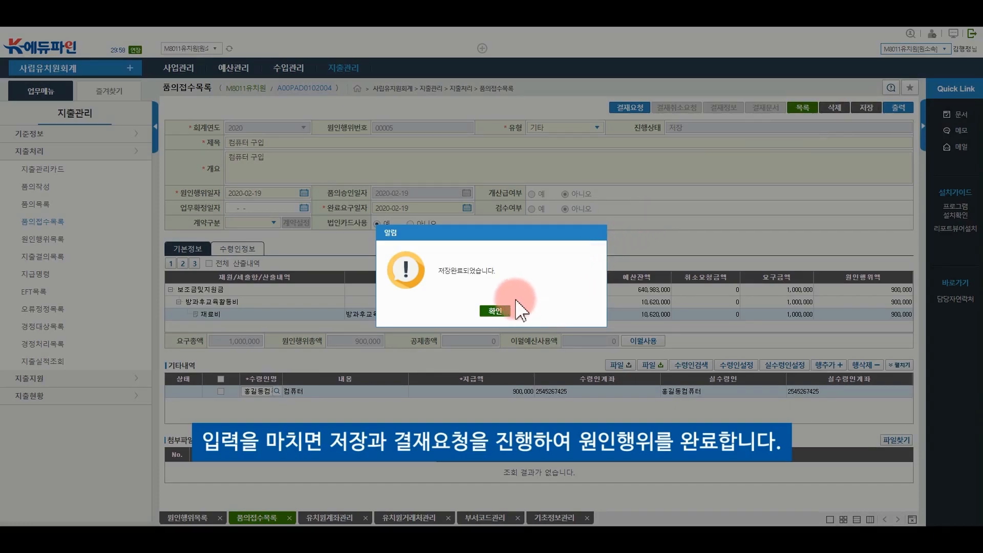
click(495, 311)
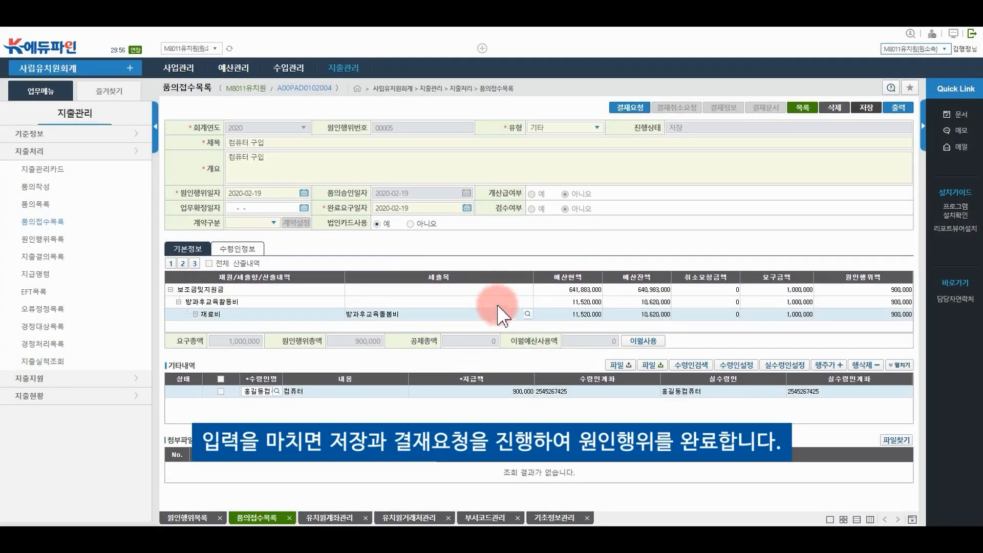
click(631, 109)
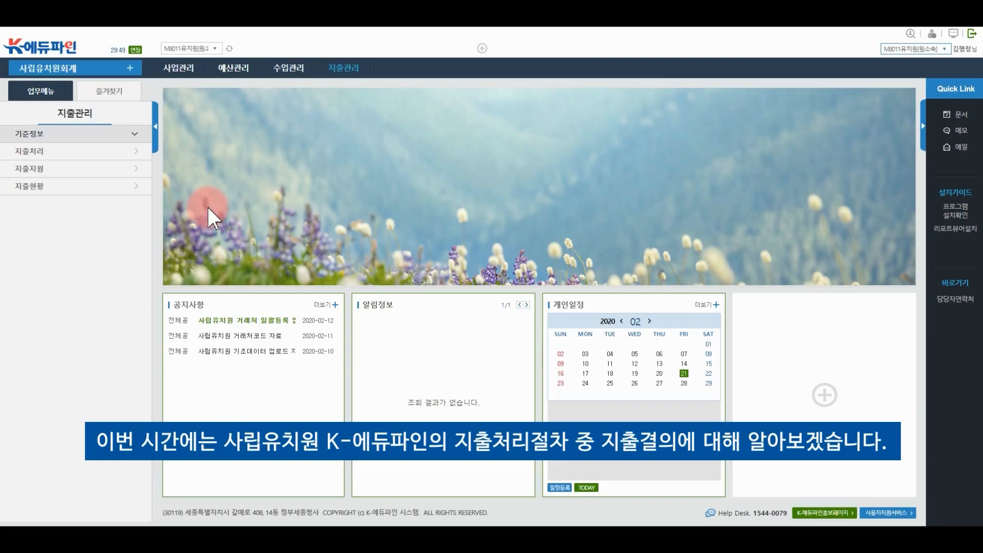
Load 원인행위목록, select the 컴퓨터 구입 record, and start a 지출결의 for it
click(358, 73)
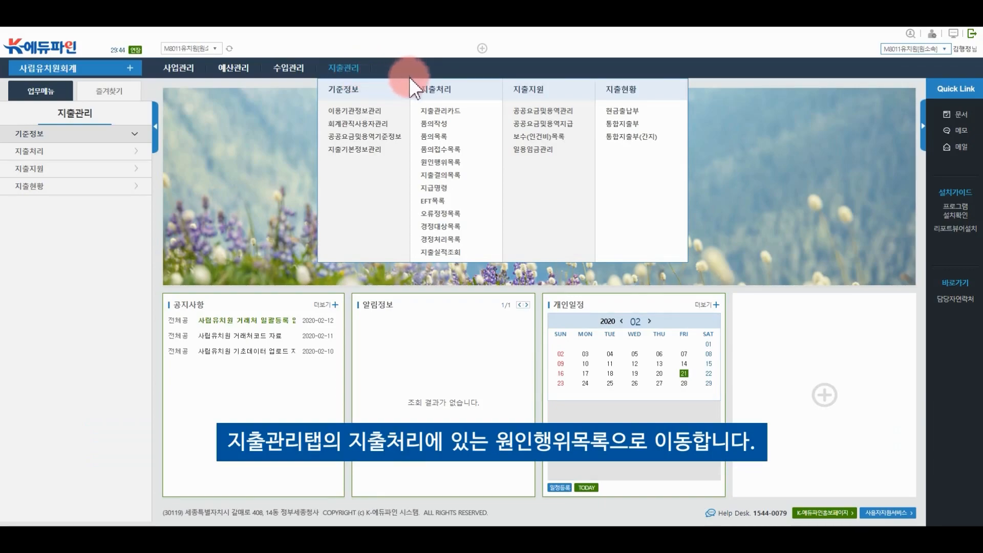
click(453, 162)
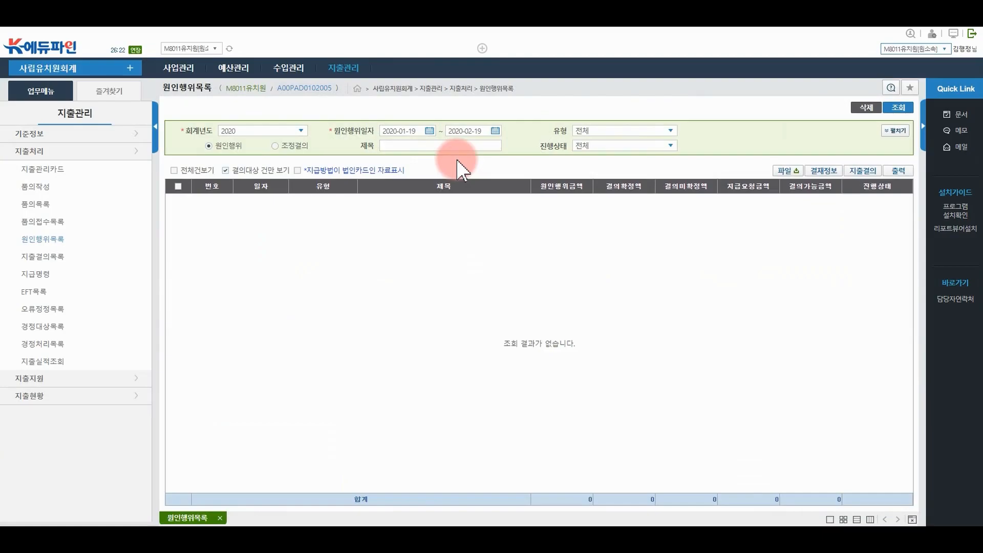
click(901, 107)
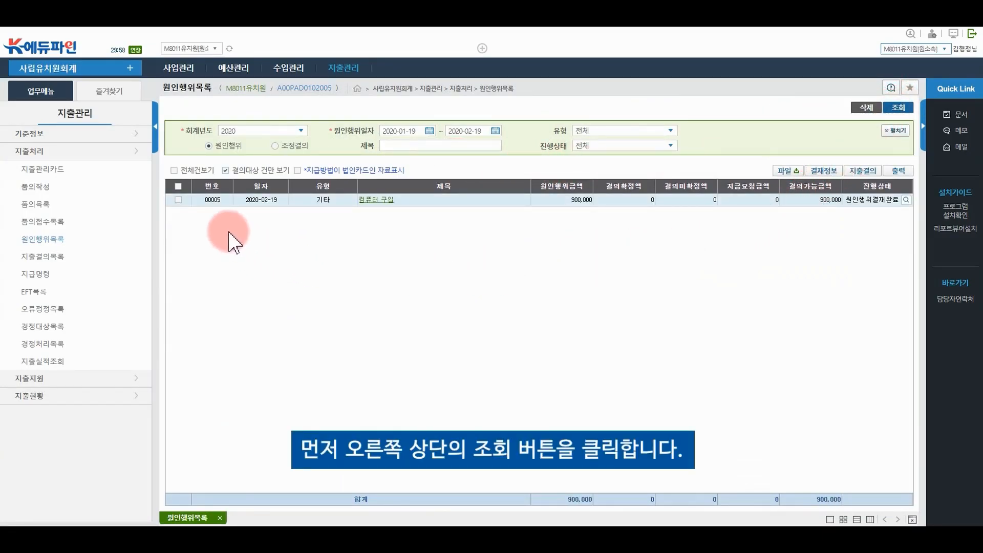
click(177, 200)
click(853, 173)
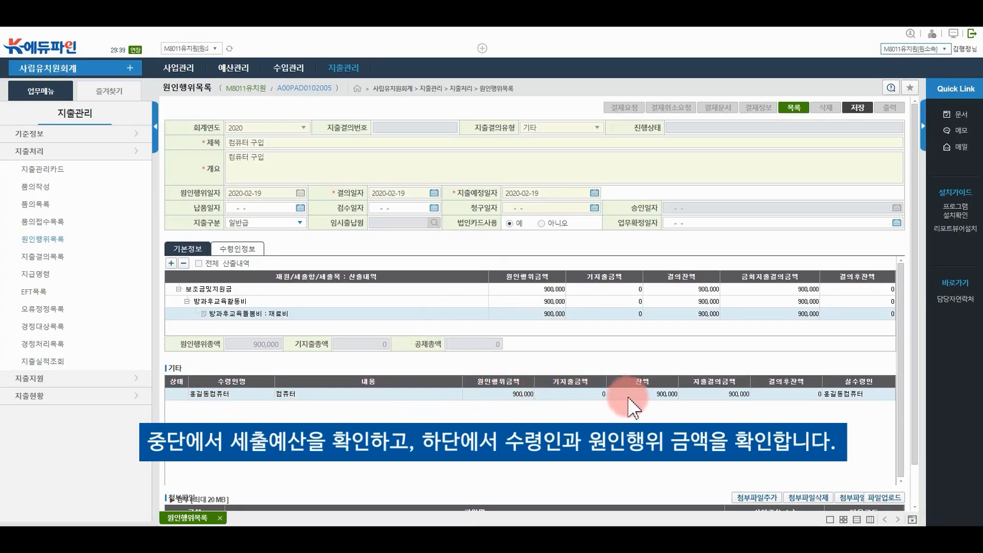
Enter 300,000 as the 컴퓨터 지출결의금액 in the 기타 grid
click(737, 395)
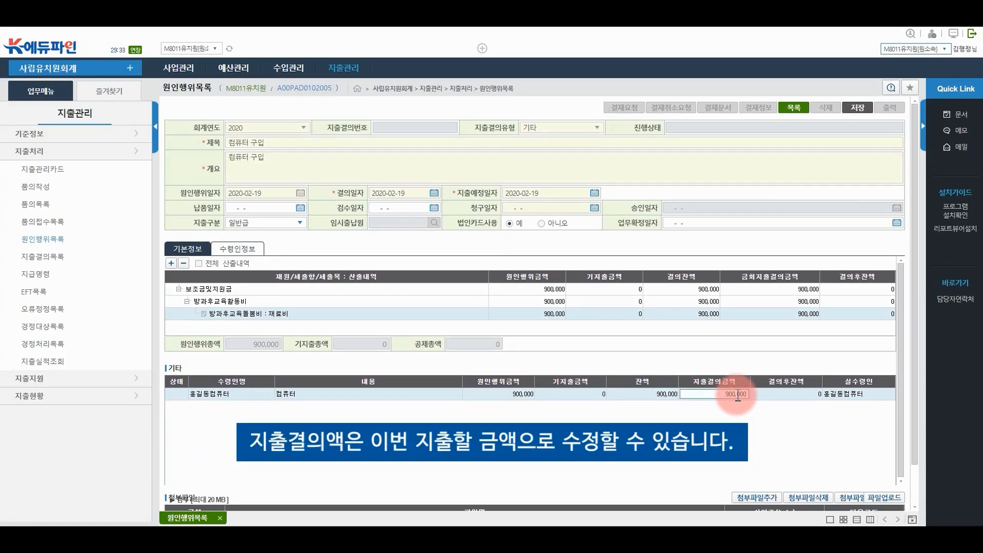
text(3,000)
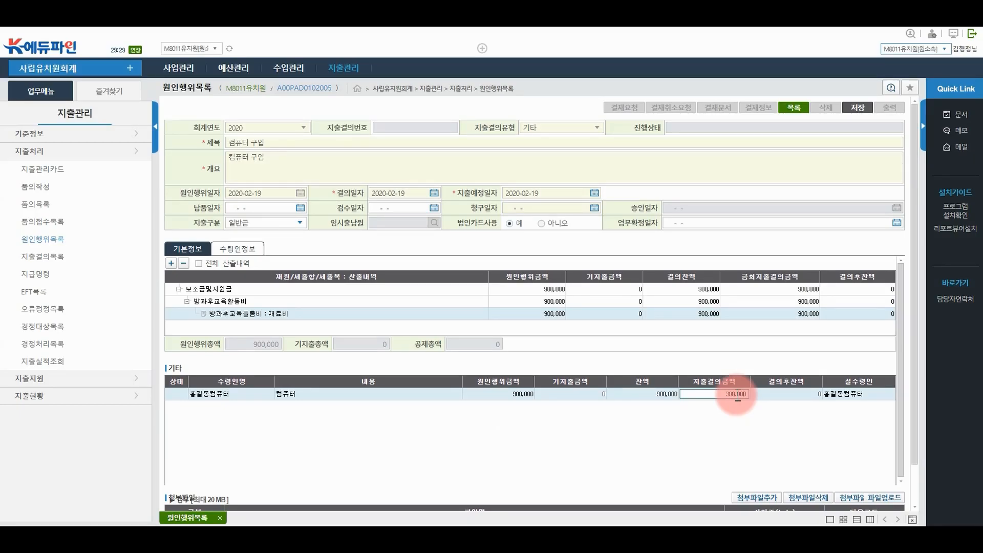
click(736, 418)
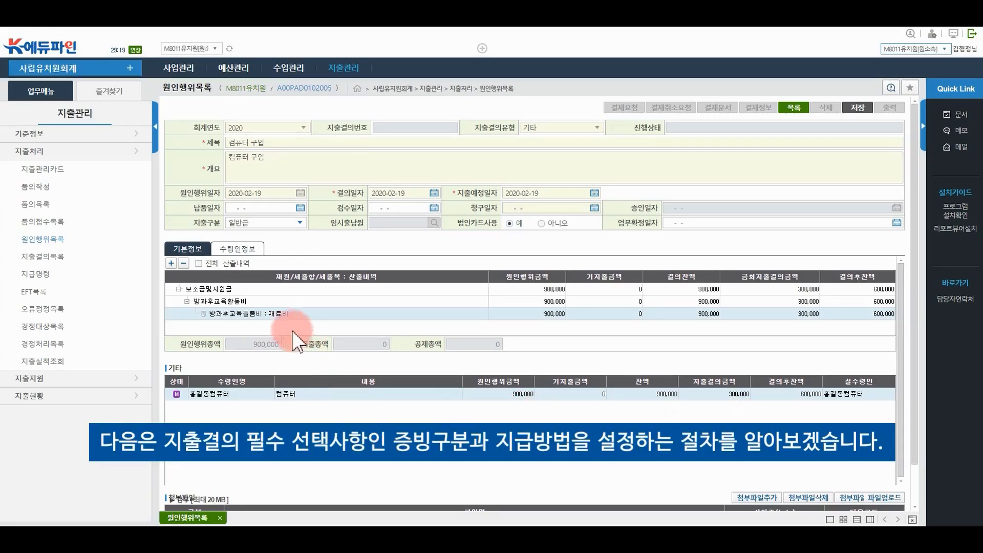
Set the payee's 증빙구분 to 기타 and 지급방법 to 계좌이체
click(237, 251)
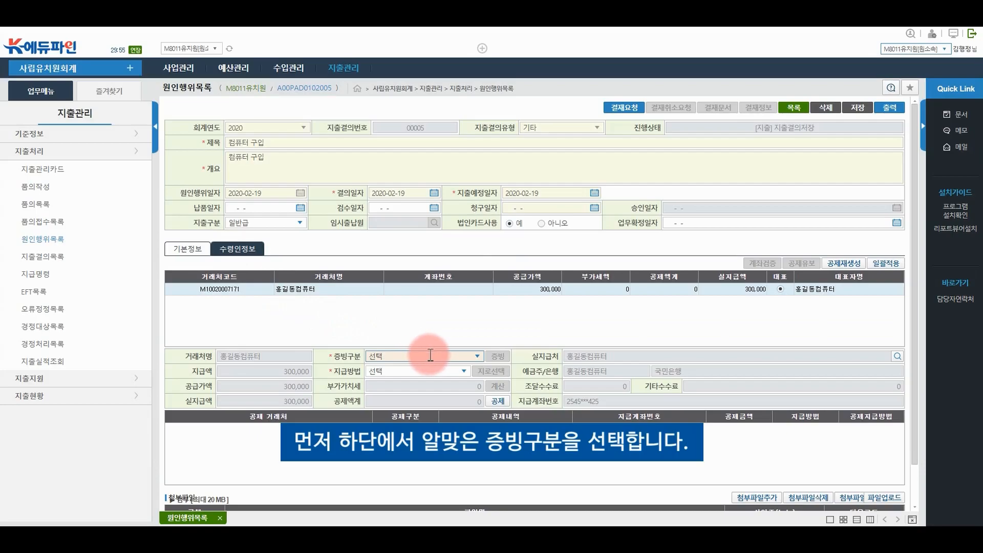
click(479, 357)
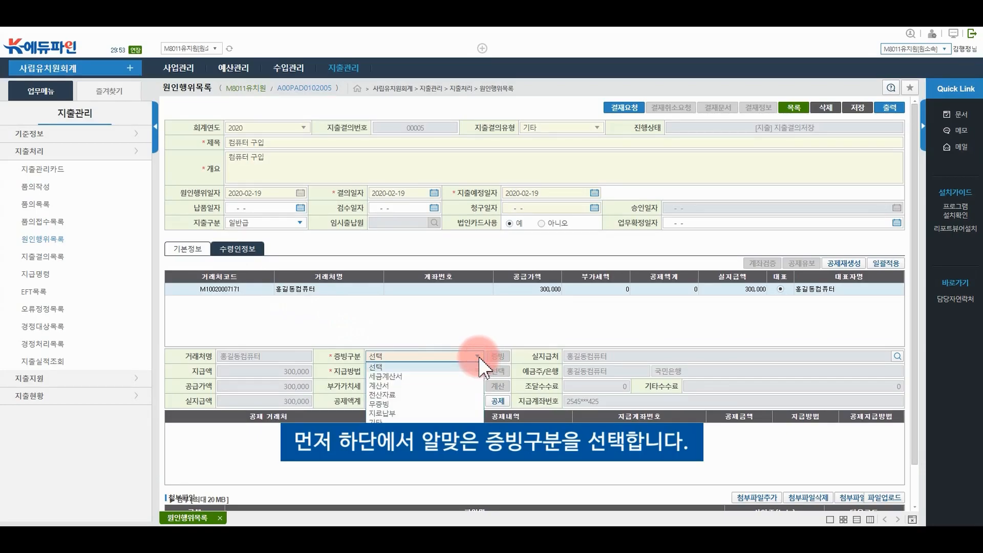
click(398, 417)
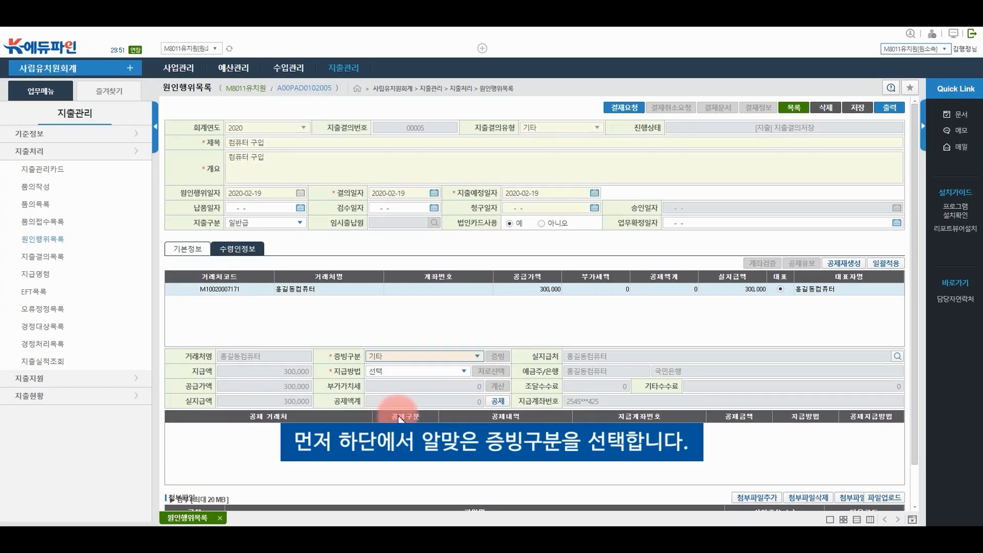
click(464, 371)
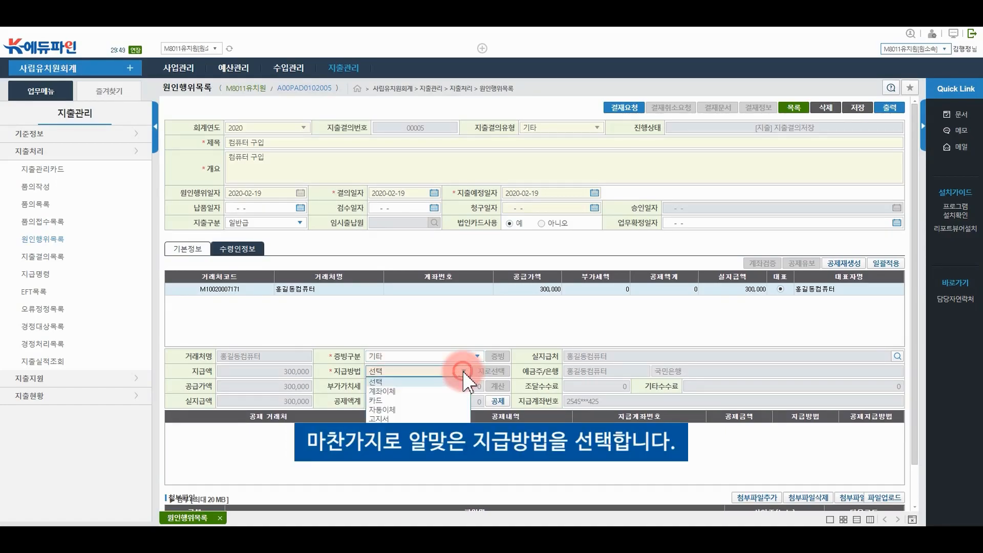
click(436, 392)
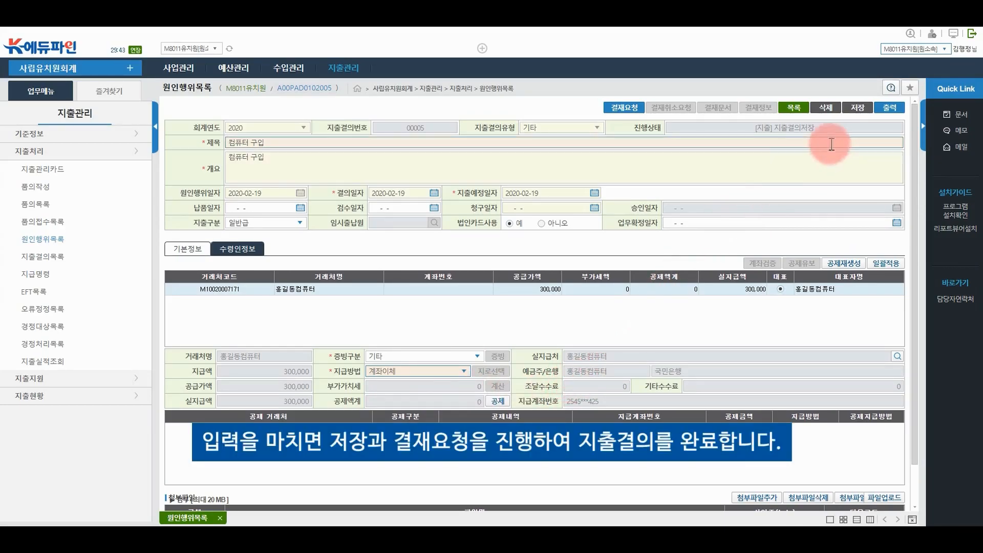
Save the 컴퓨터 구입 expenditure resolution and acknowledge the save-complete notice
click(866, 107)
click(478, 311)
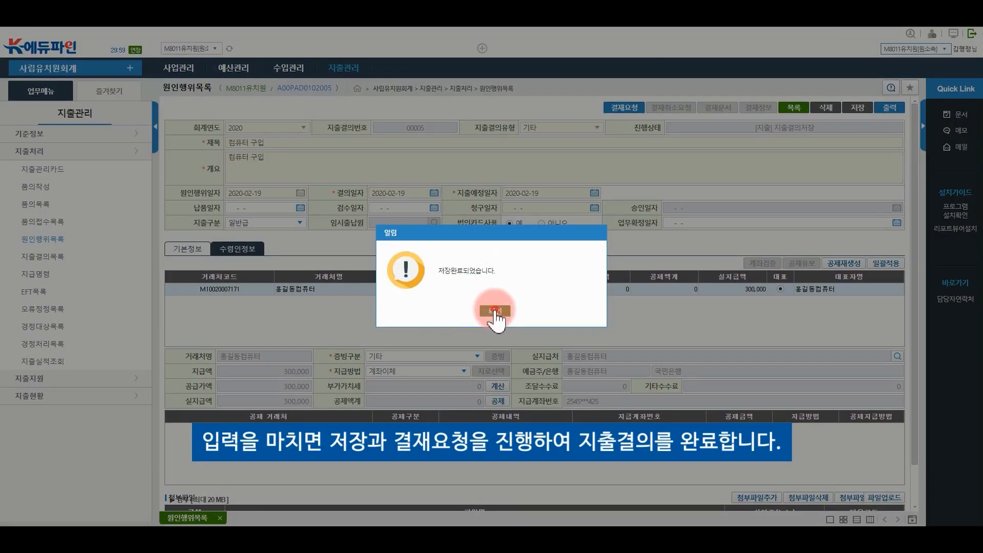
click(495, 311)
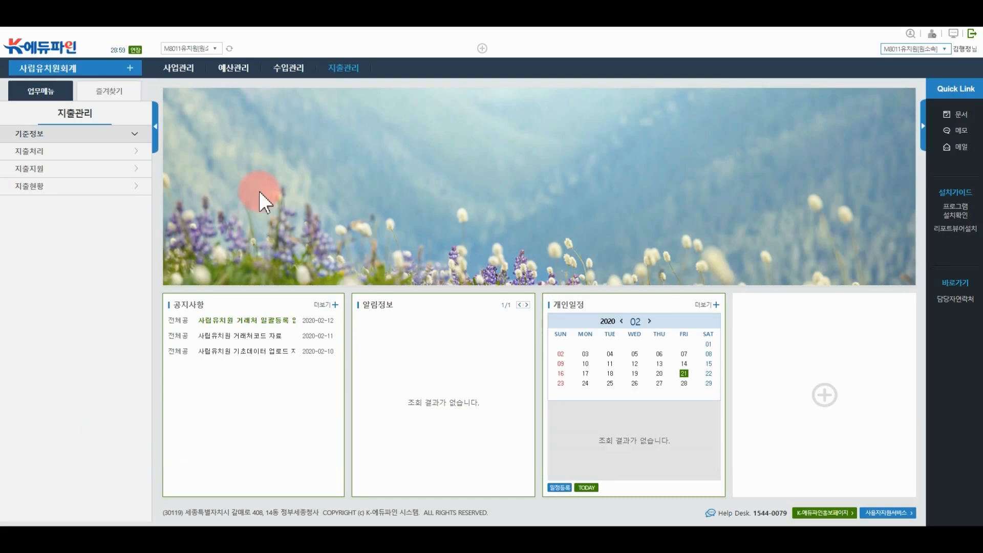
On the 지급명령 page, include resolution 00005 and save the 300,000 payment order
mouse_move(357, 69)
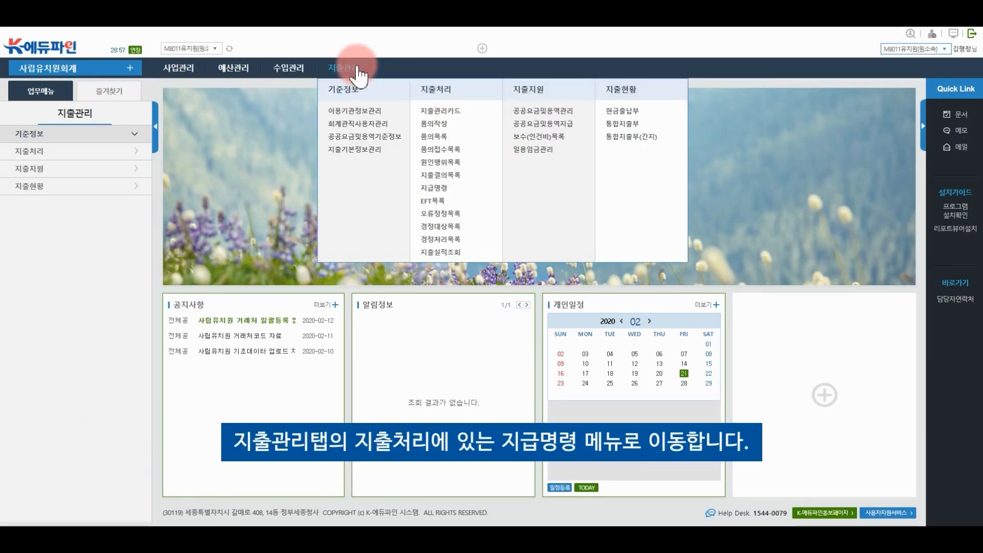
click(433, 189)
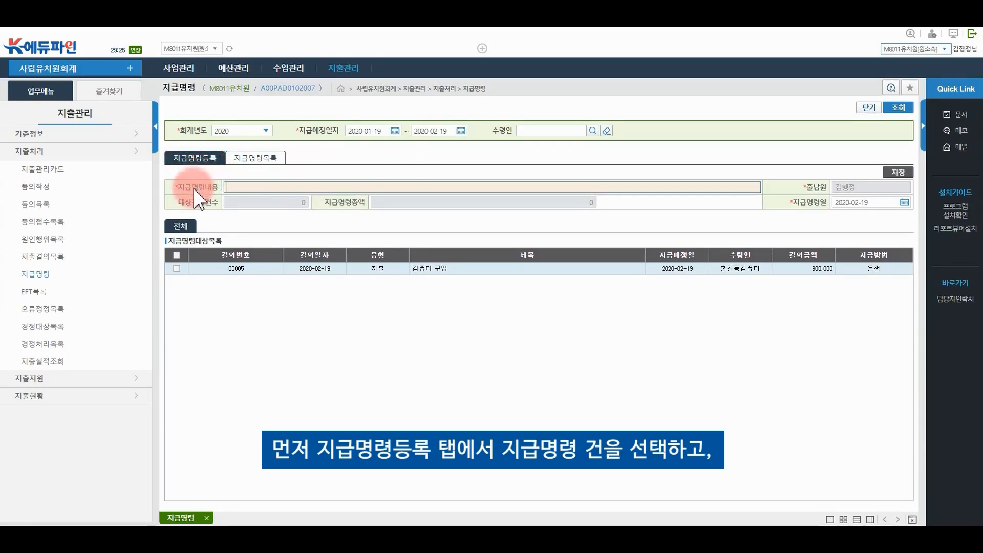
click(177, 268)
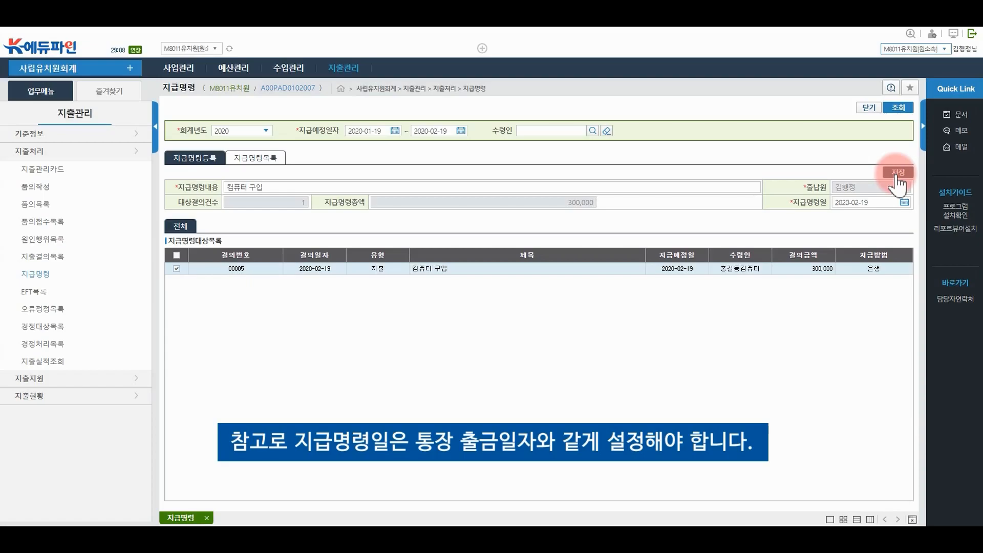
click(896, 175)
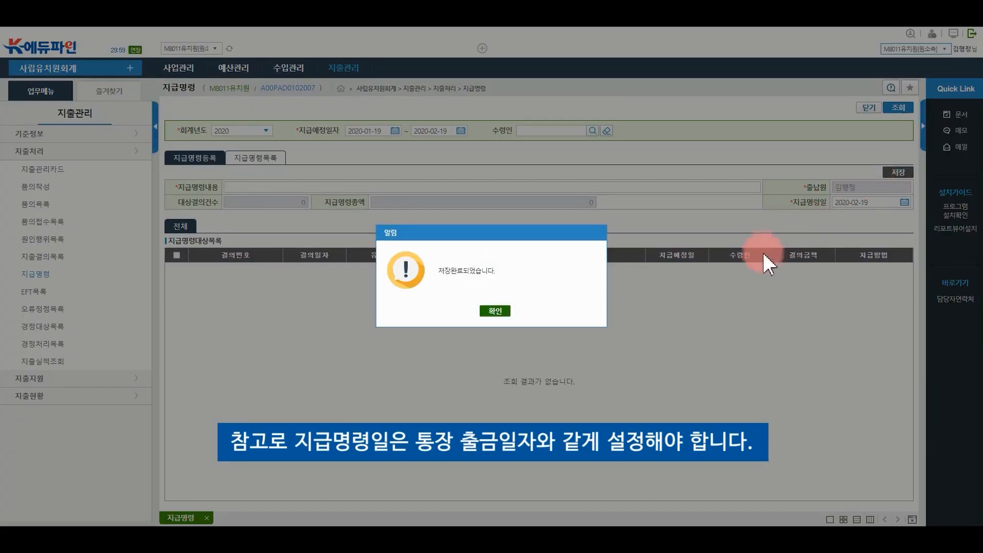
click(495, 311)
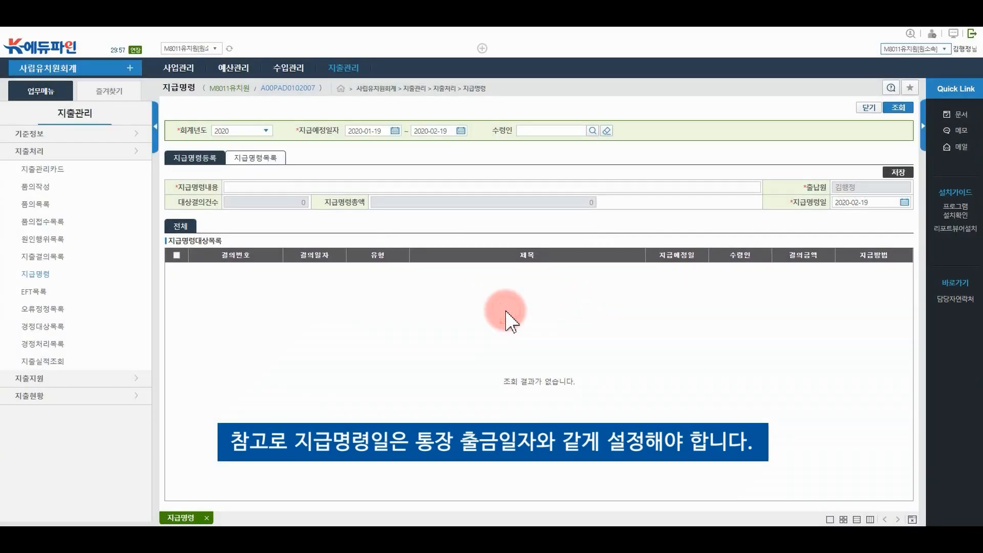
Confirm the transfer (이체확정) for the unconfirmed 컴퓨터 구입 payment order in 지급명령목록
click(251, 160)
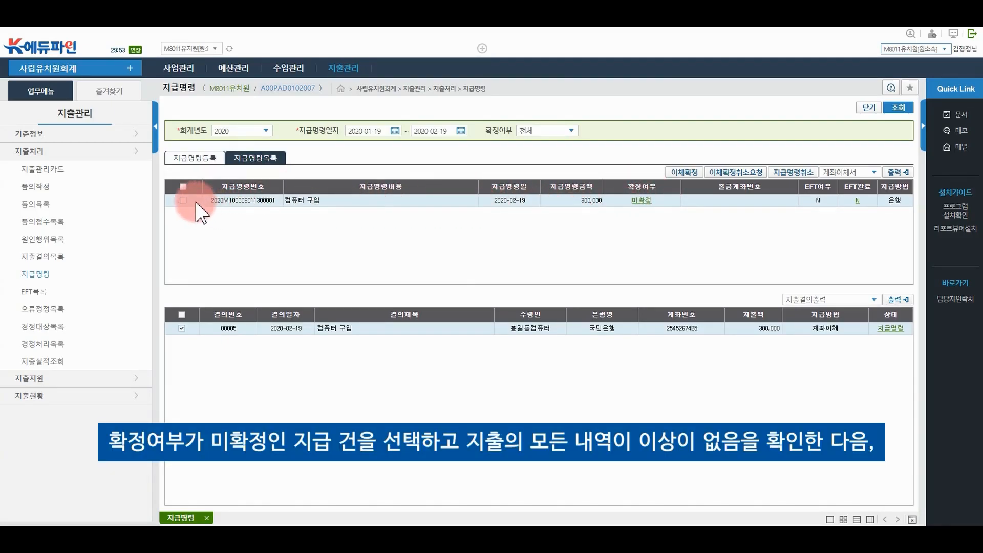
click(182, 200)
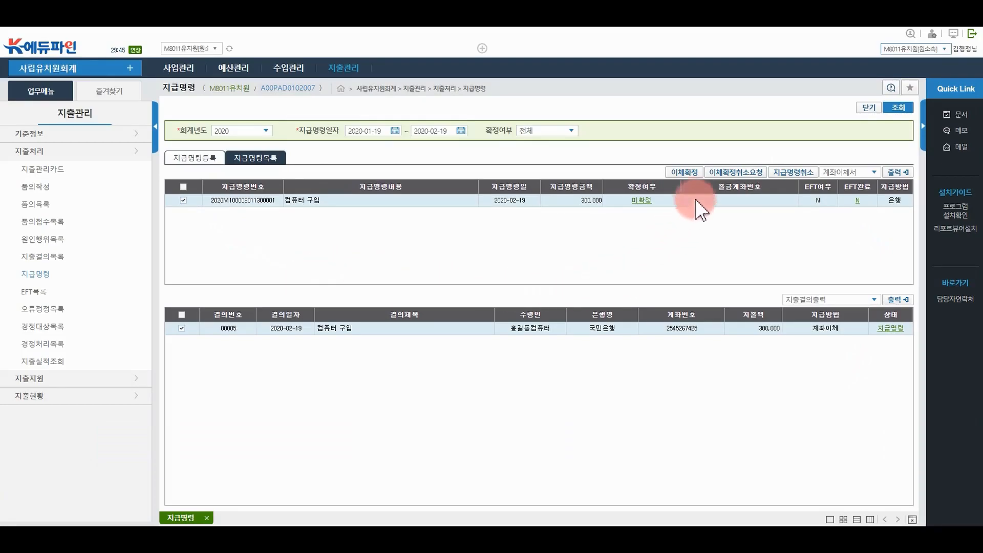
click(684, 172)
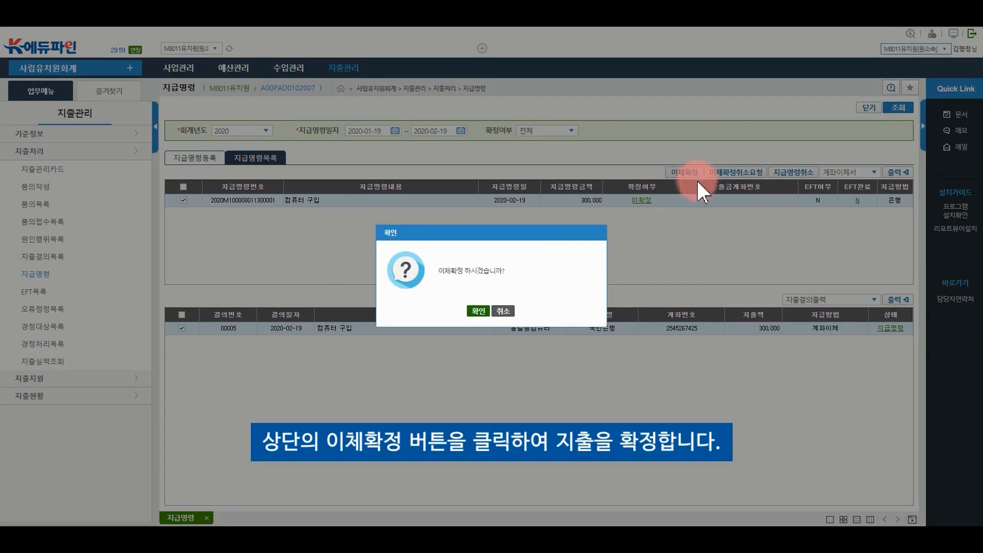
click(478, 313)
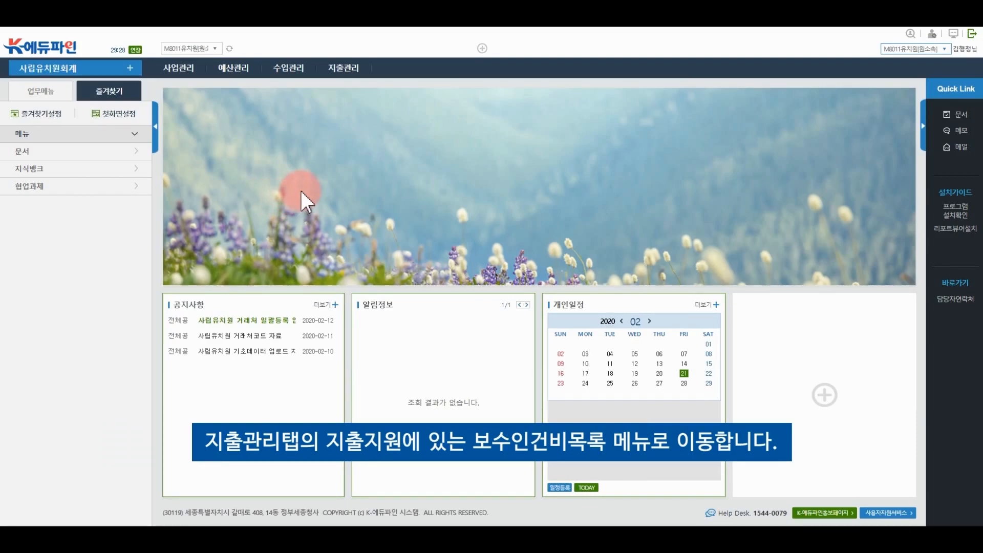
Go to 지출관리 > 보수(인건비)목록 to see the 2020-02 salary list
click(345, 69)
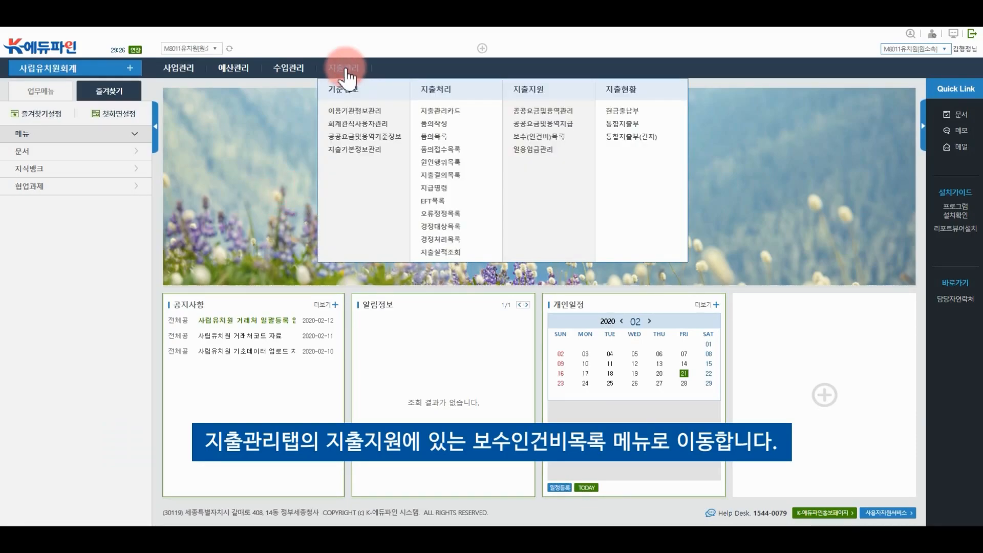
click(521, 136)
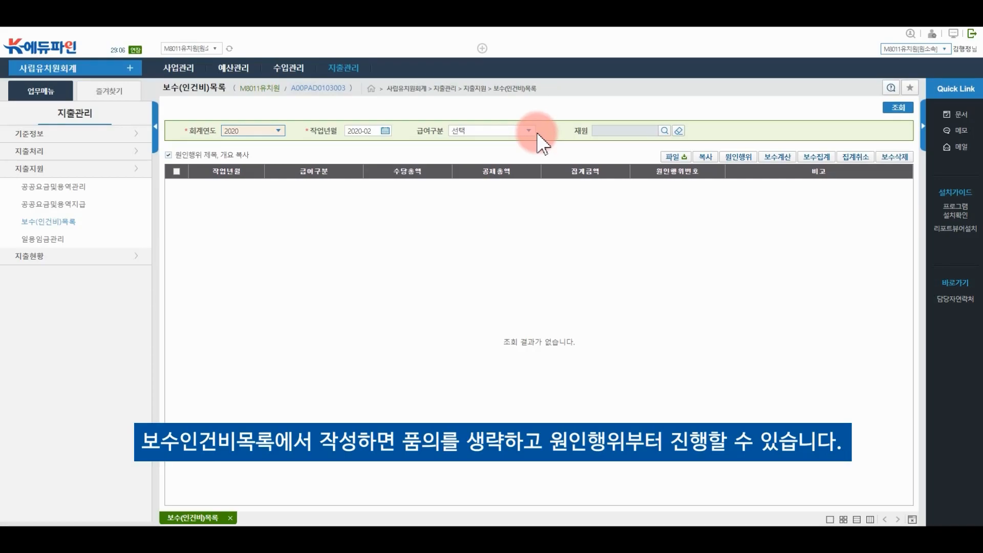
Start a new 보수계산 with 급여구분 set to 월급여
click(778, 157)
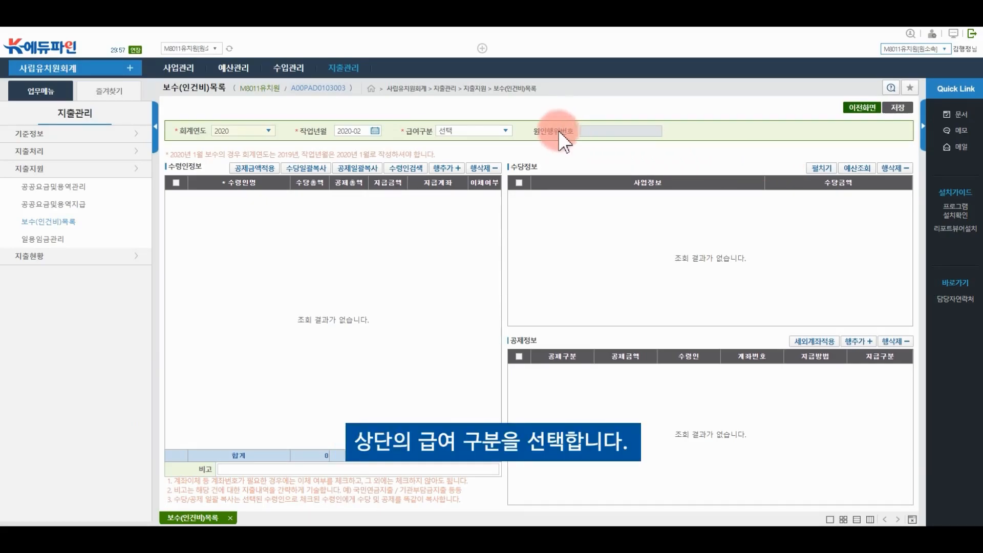
click(506, 130)
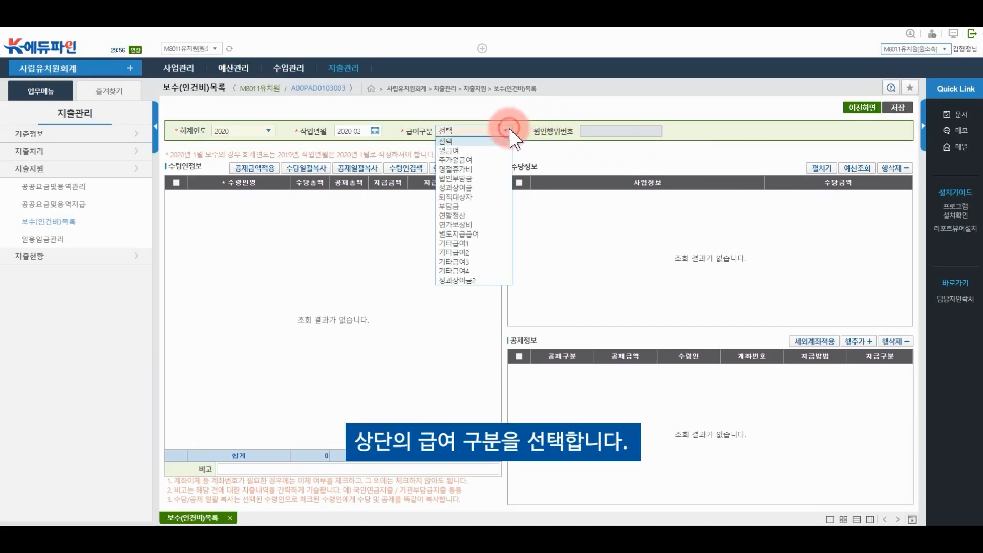
click(473, 150)
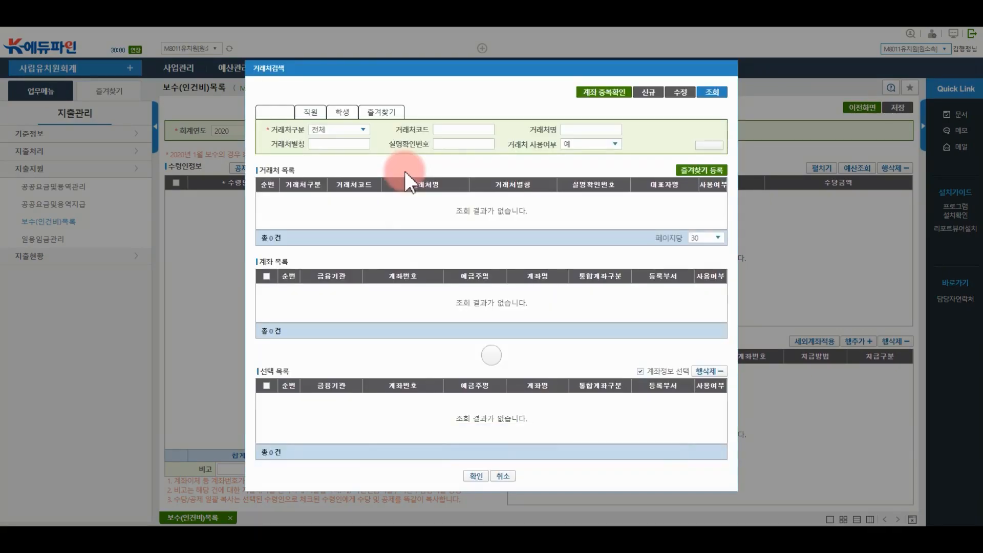
Search staff by 거래처명 and add two staff members' bank accounts as salary recipients
click(592, 129)
text(김)
click(712, 92)
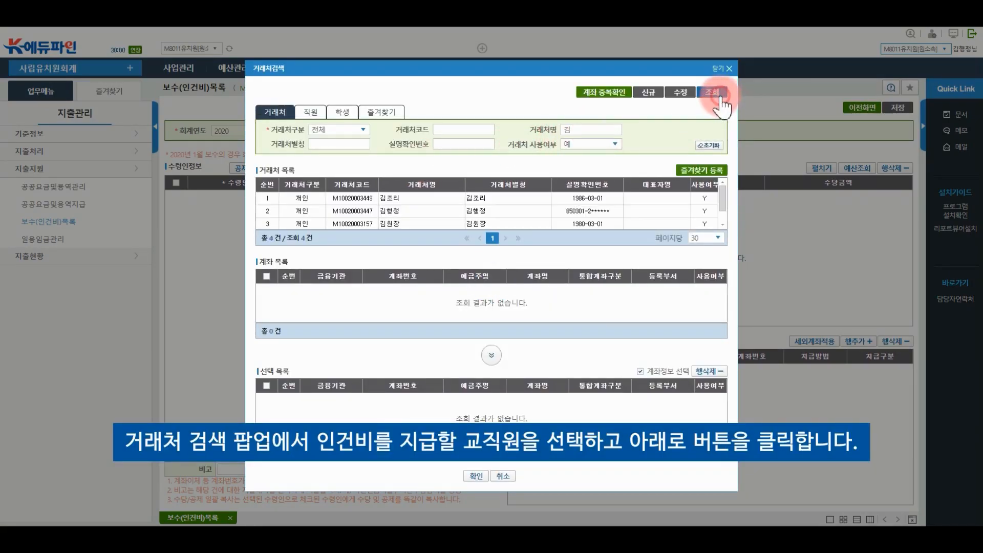
click(280, 211)
click(266, 289)
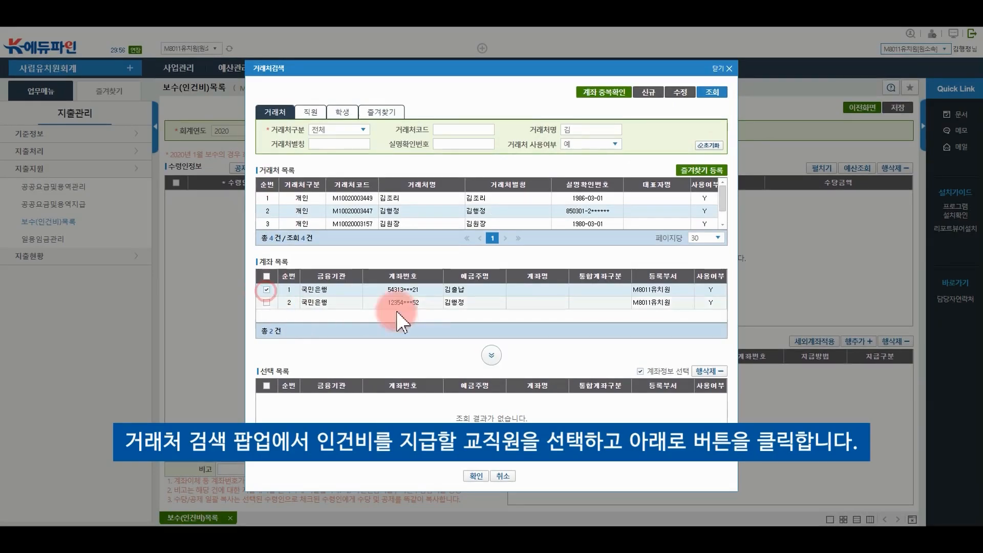
click(493, 355)
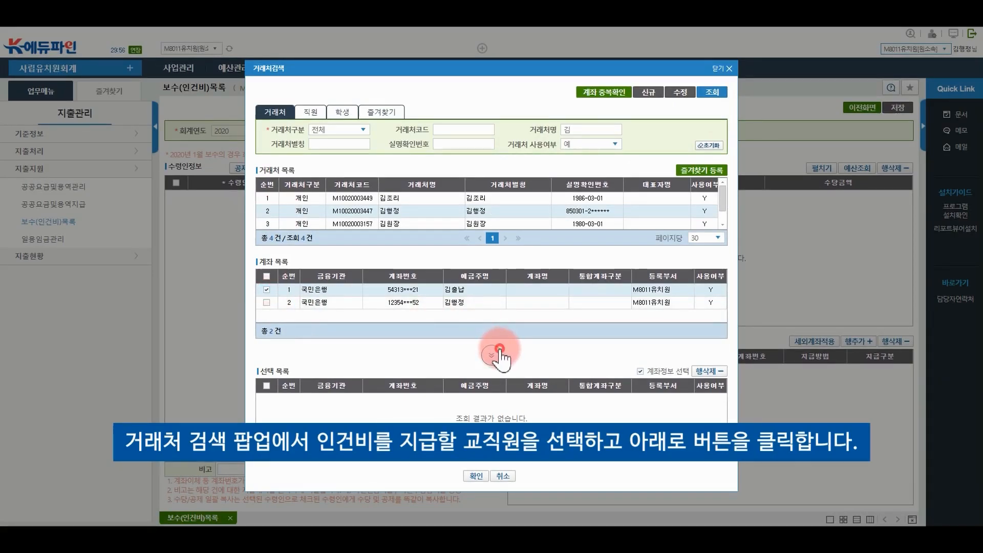
click(486, 223)
click(266, 290)
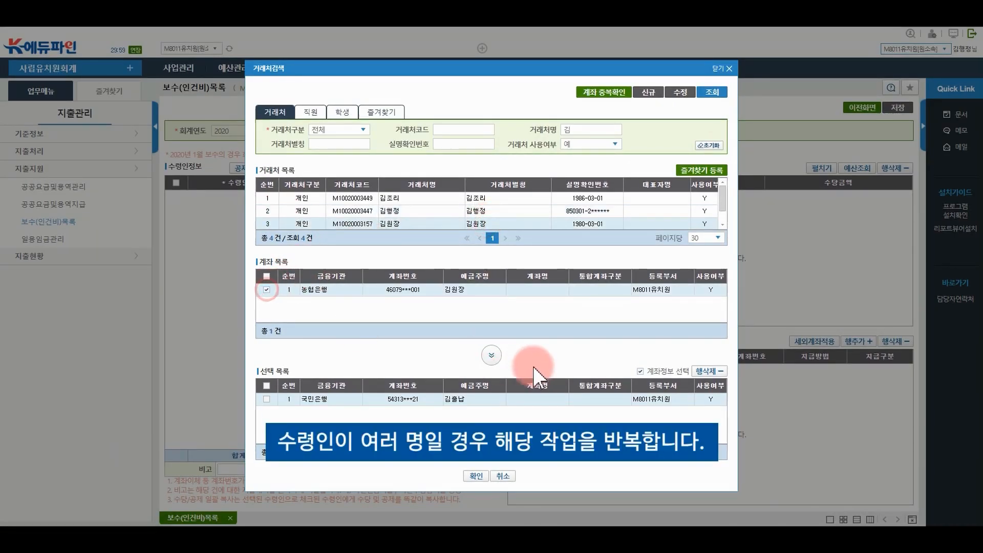
click(491, 355)
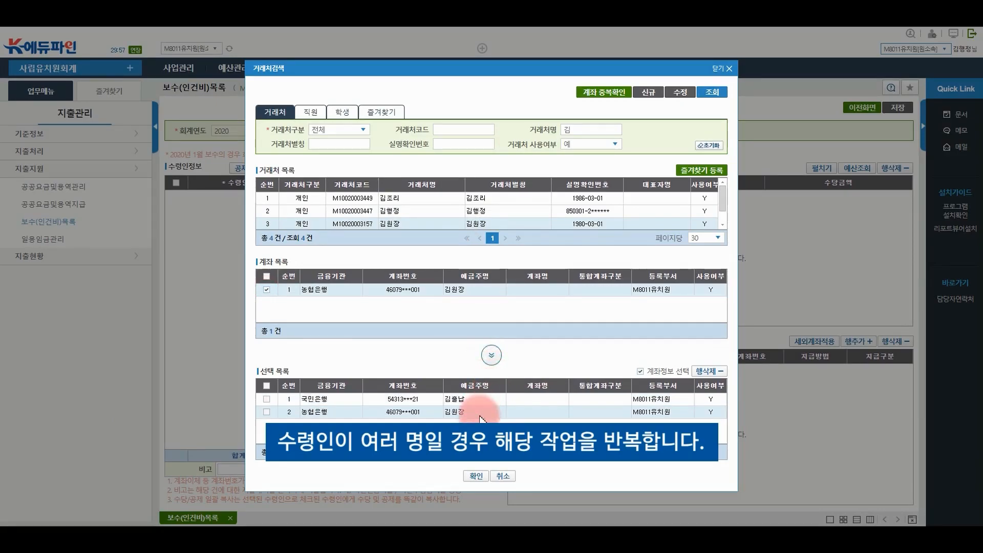
click(470, 478)
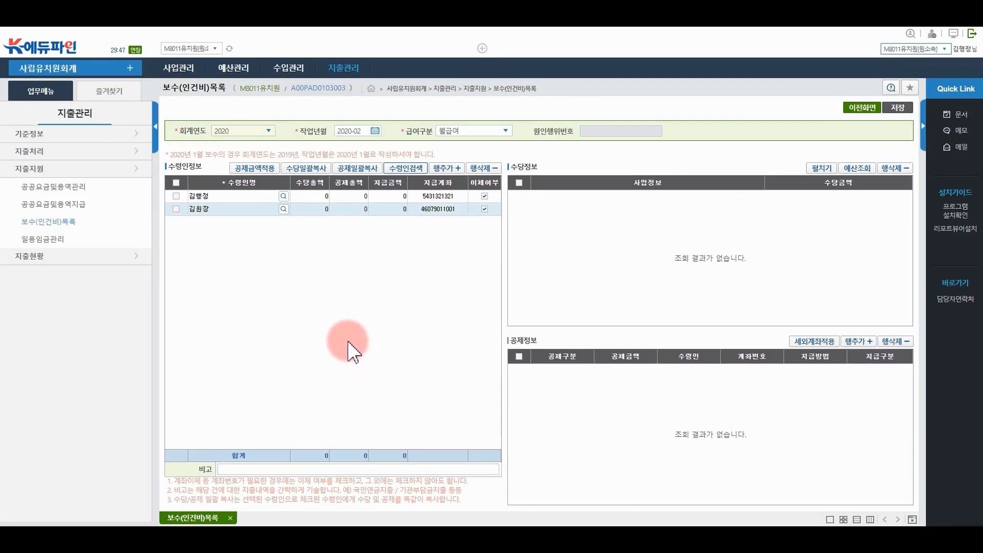
For the first recipient, add the 급여(교사17호봉) budget line to 수당정보
click(314, 197)
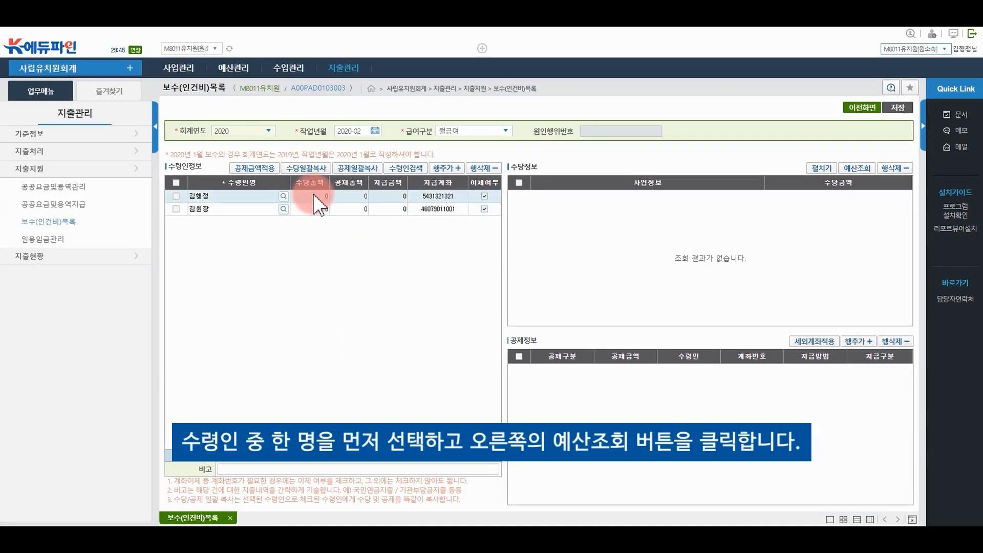
click(850, 171)
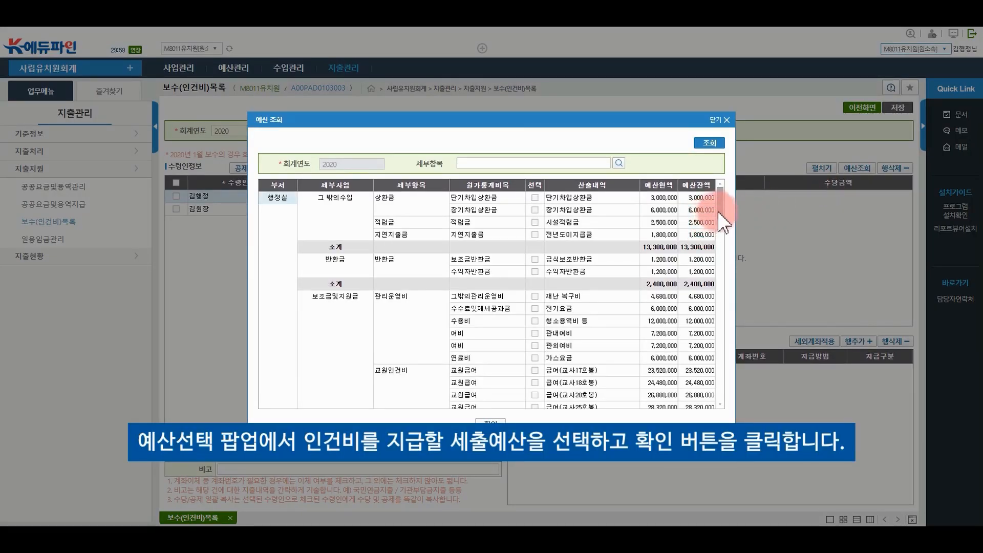
drag(720, 207, 721, 224)
click(535, 272)
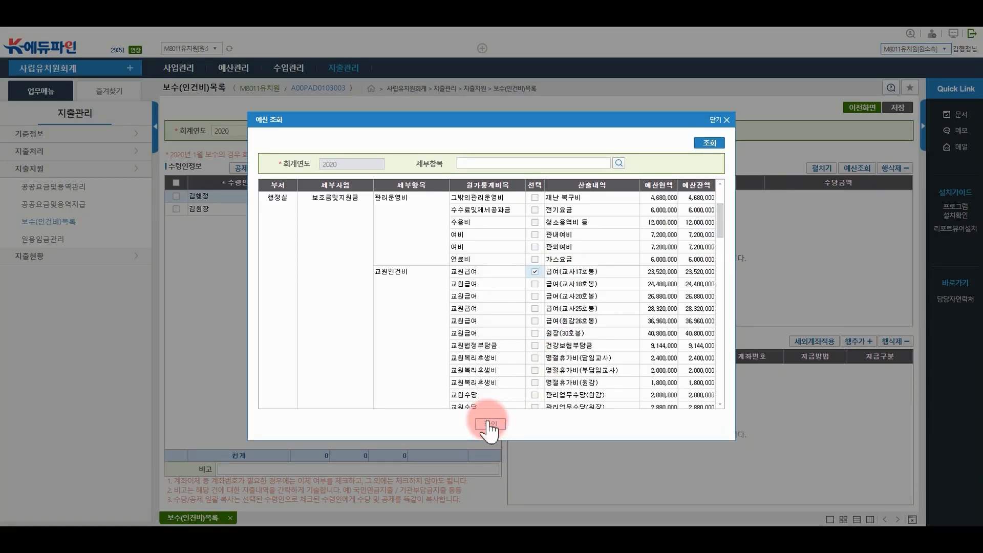
click(489, 424)
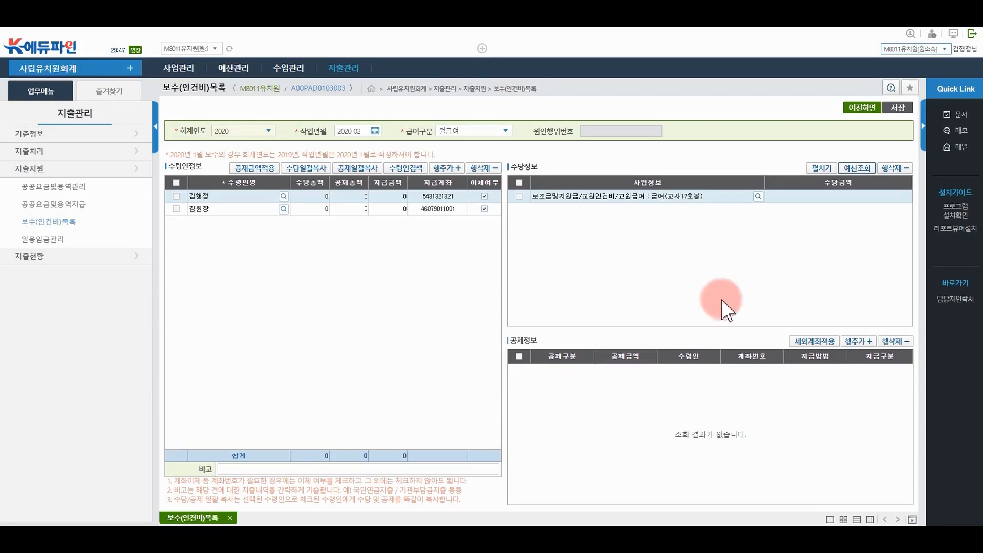
Begin entering the 2,000,000 allowance in that line's 수당금액 cell
click(829, 198)
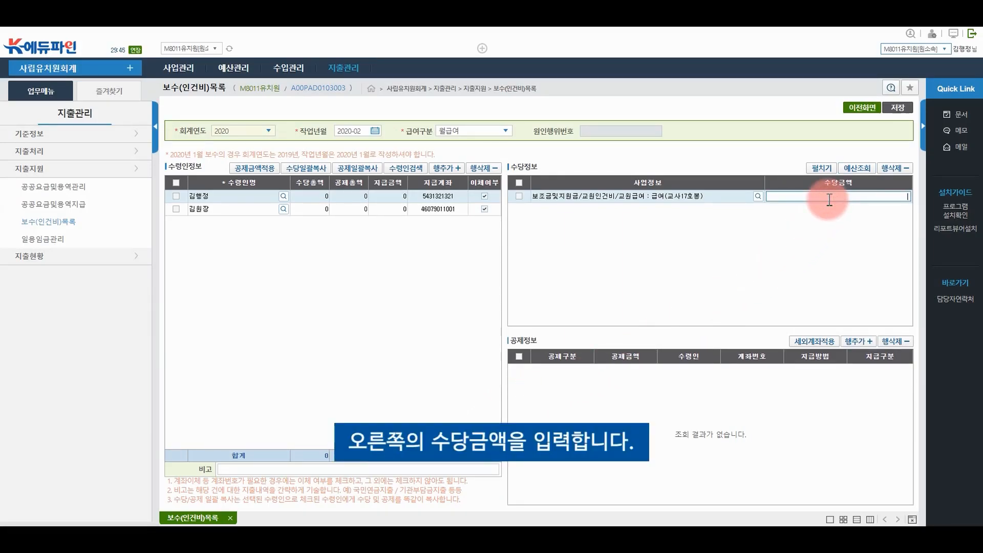
click(829, 199)
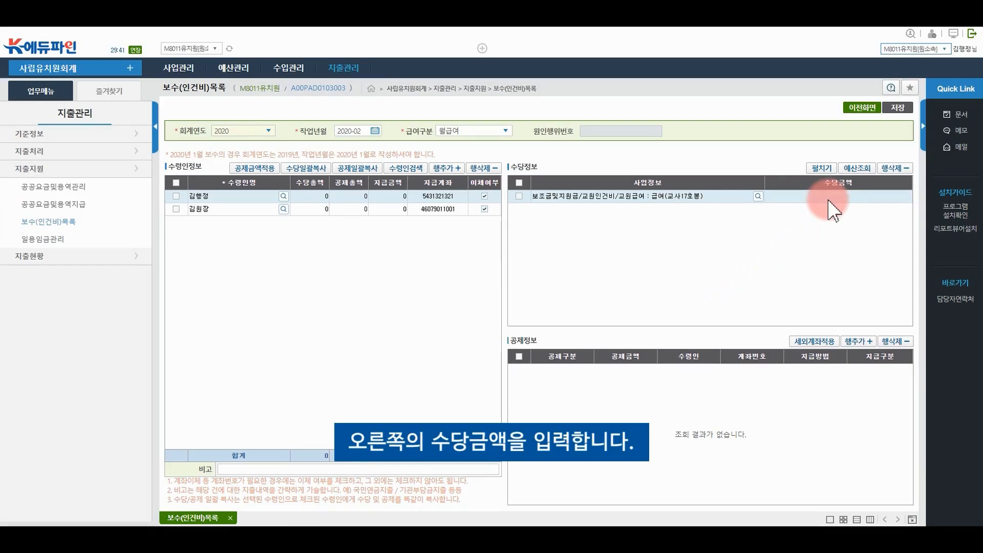
click(829, 200)
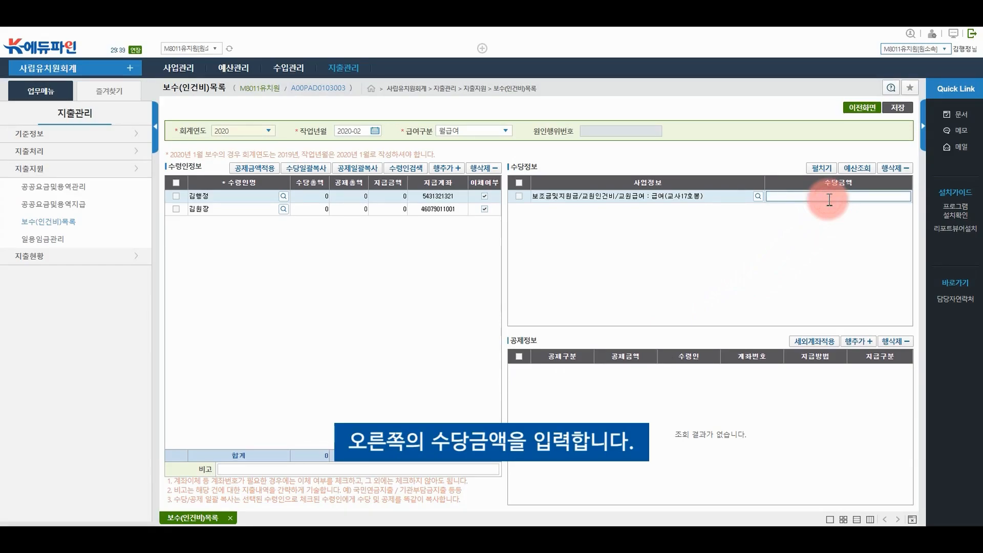
text(20)
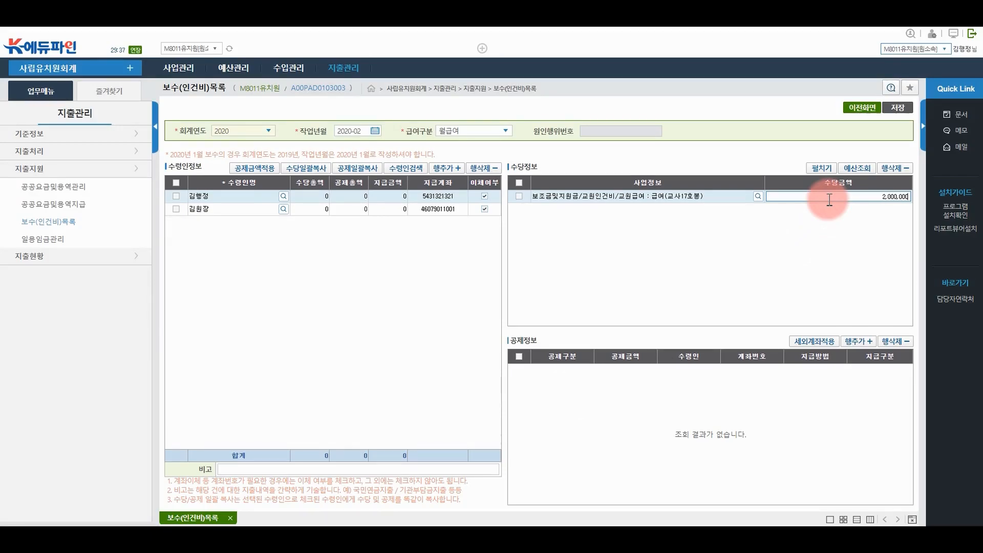
Commit the 2,000,000 allowance and add a 60,000 소득세 deduction in 공제정보
click(688, 297)
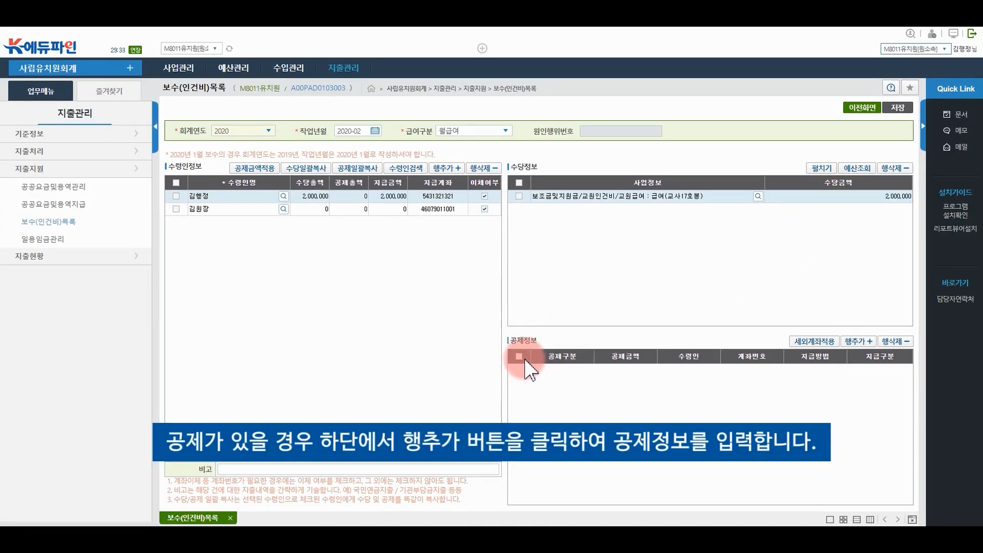
click(866, 342)
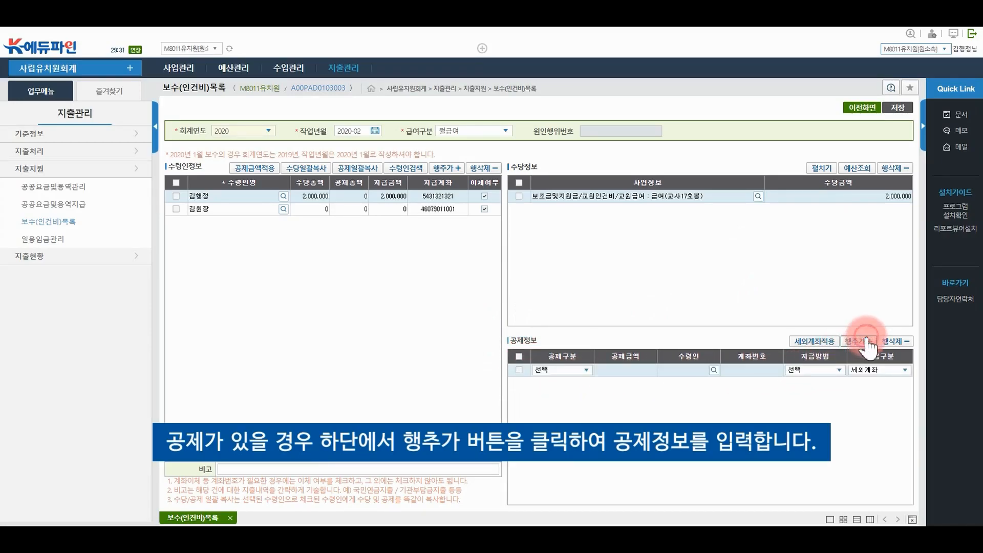
click(585, 370)
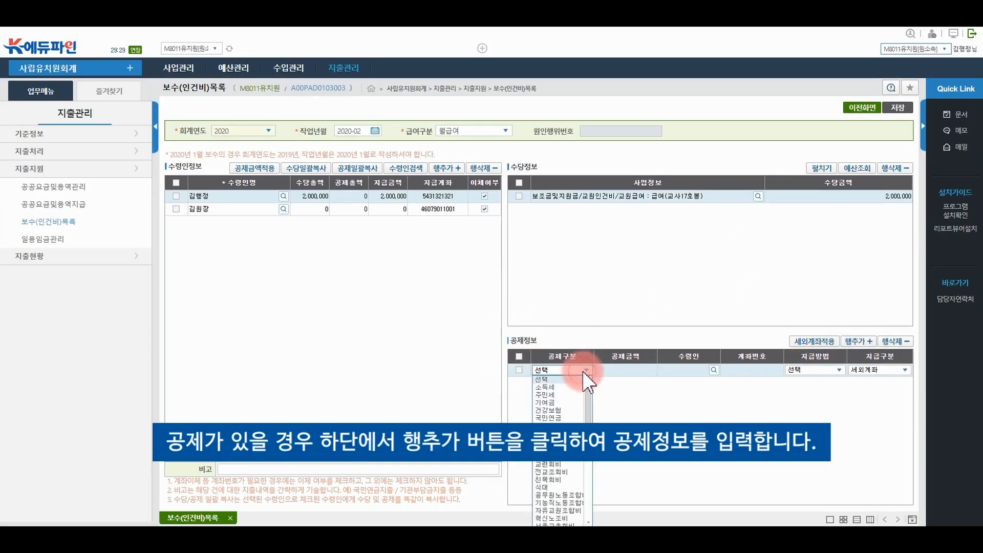
click(571, 387)
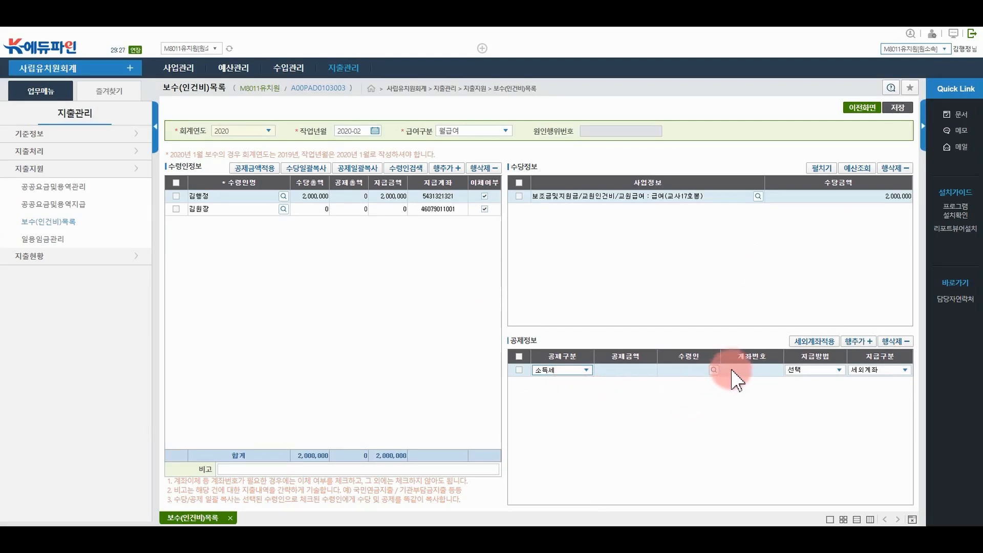
click(648, 369)
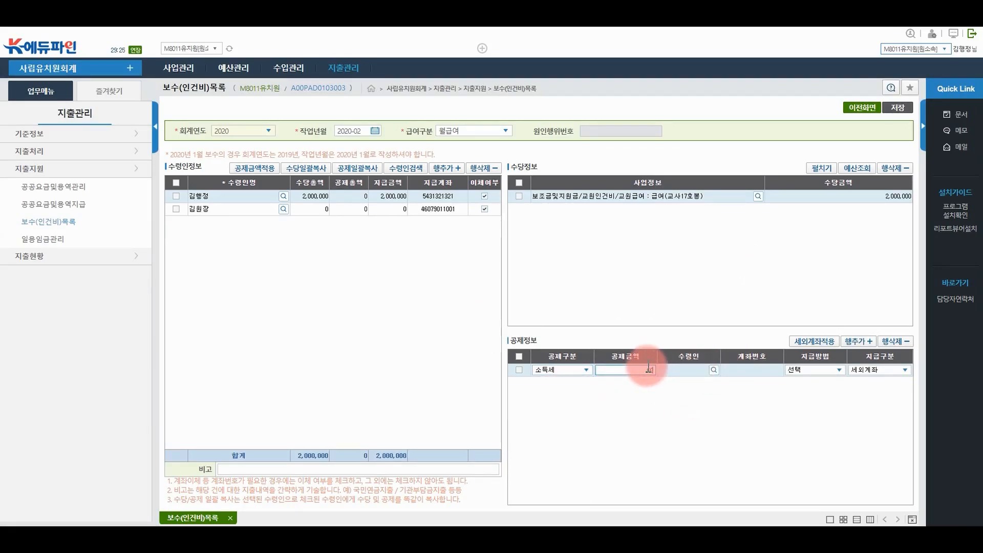
text(600000)
key(Return)
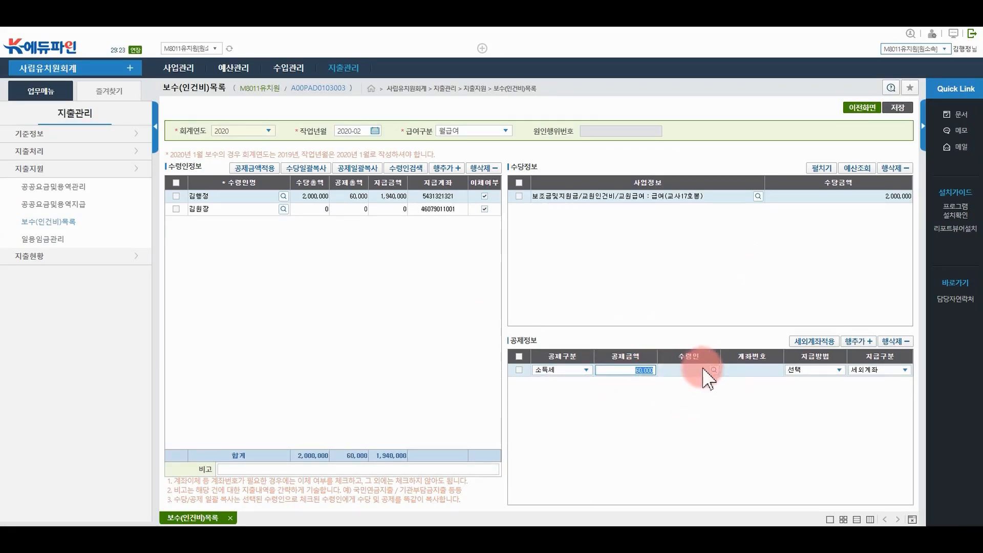
Set the deduction's payee to M8343유치원's second bank account
click(716, 378)
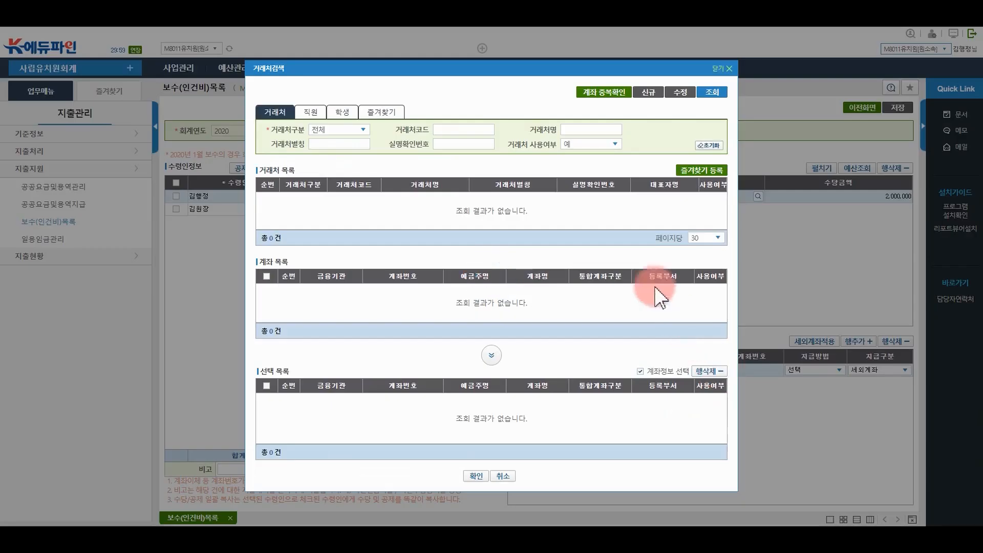
click(713, 92)
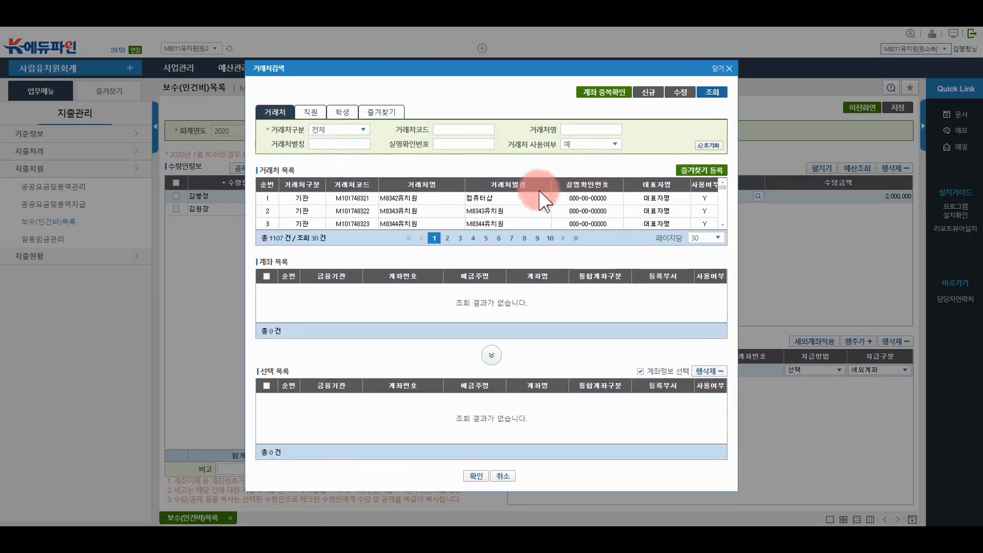
click(500, 211)
click(450, 290)
click(277, 298)
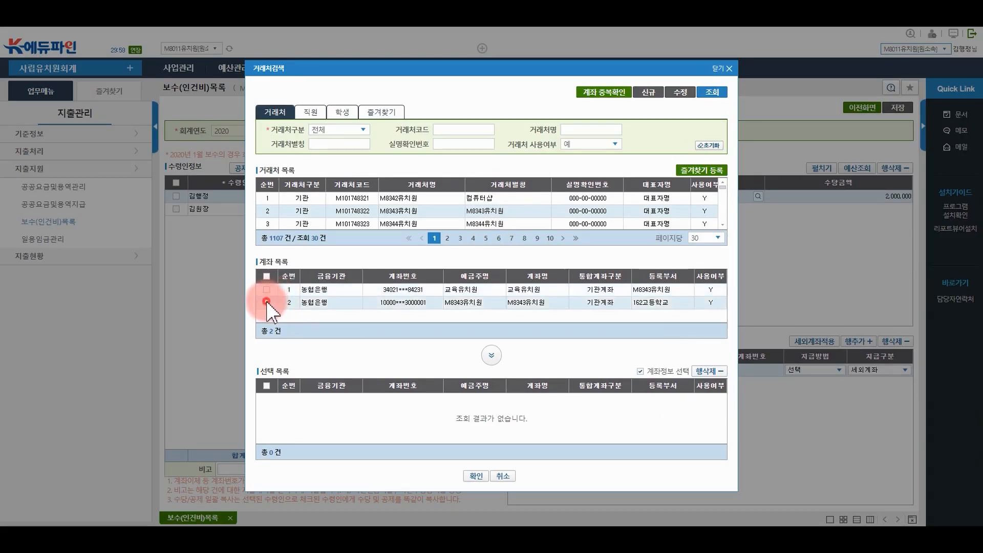
click(491, 355)
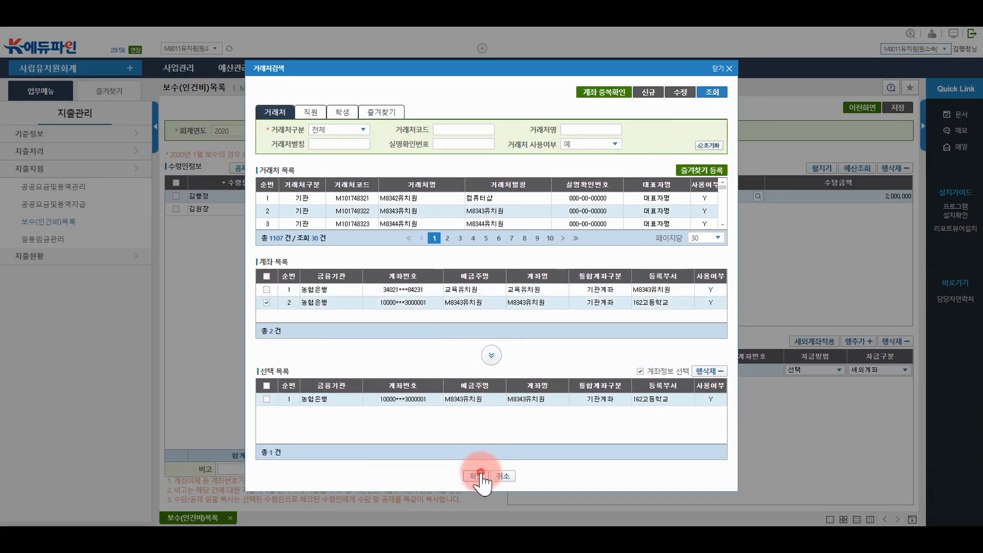
click(477, 472)
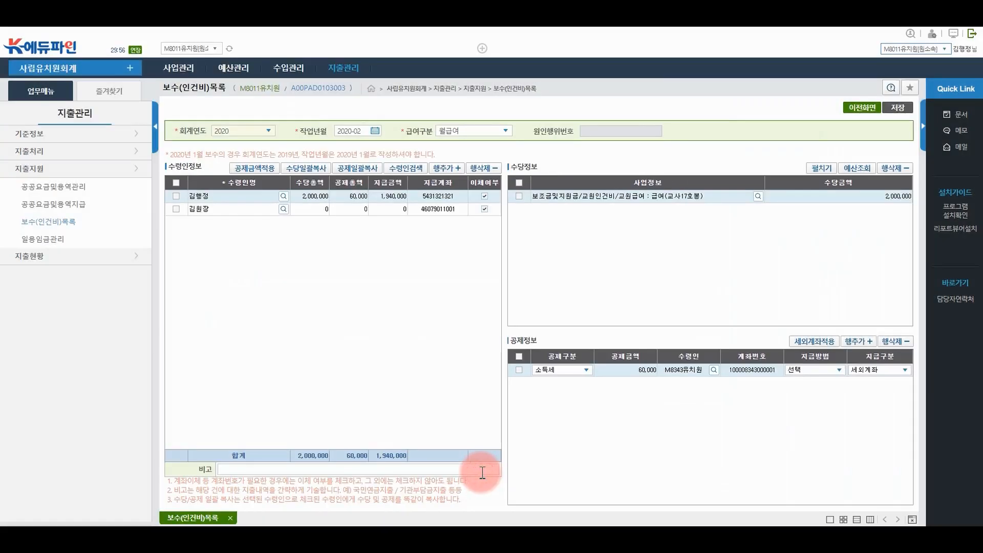
Set the deduction's payment method to 자동이체 and payment type to 즉시지급
click(810, 370)
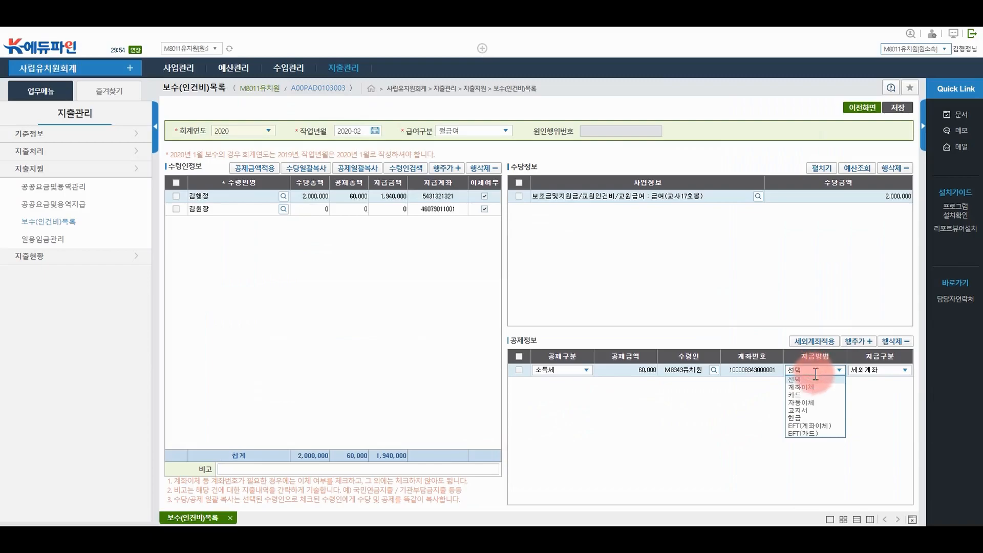
click(811, 403)
click(870, 370)
click(867, 393)
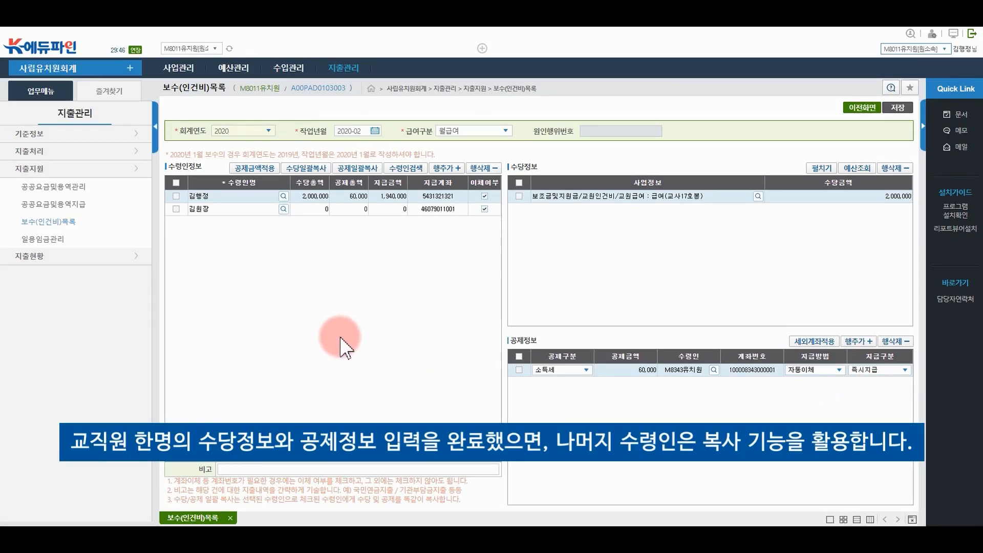
Copy the first recipient's allowance and deduction to the second via 수당일괄복사/공제일괄복사, then save
click(176, 209)
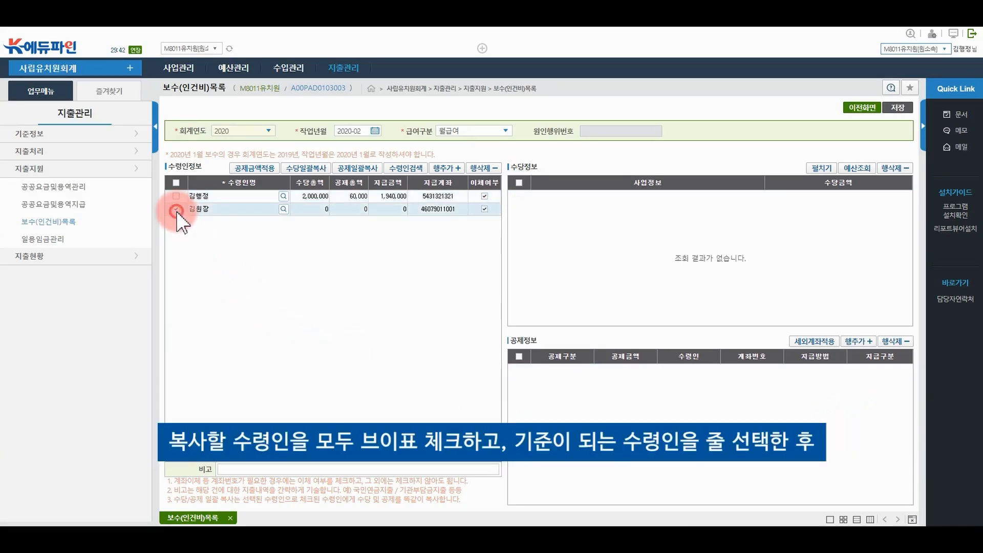
click(218, 196)
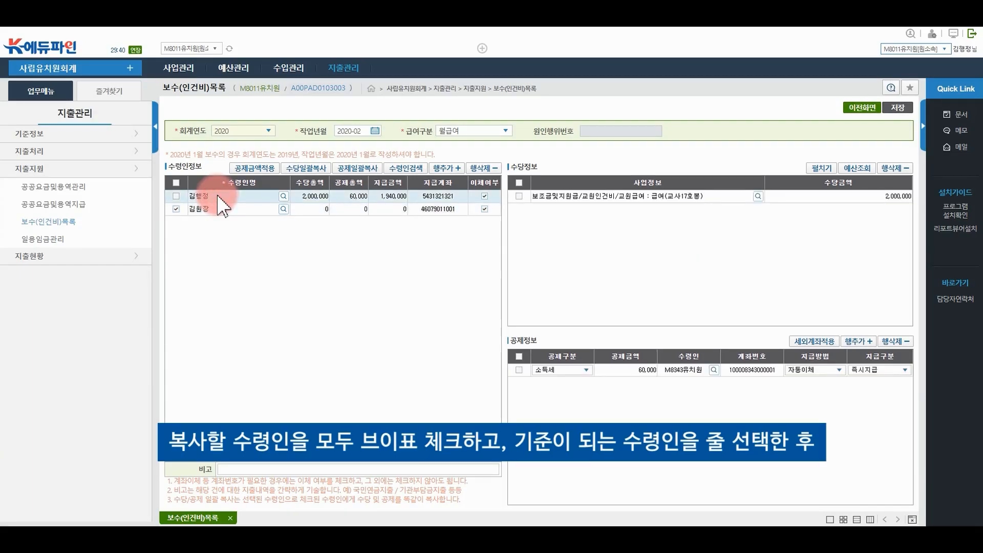
click(309, 175)
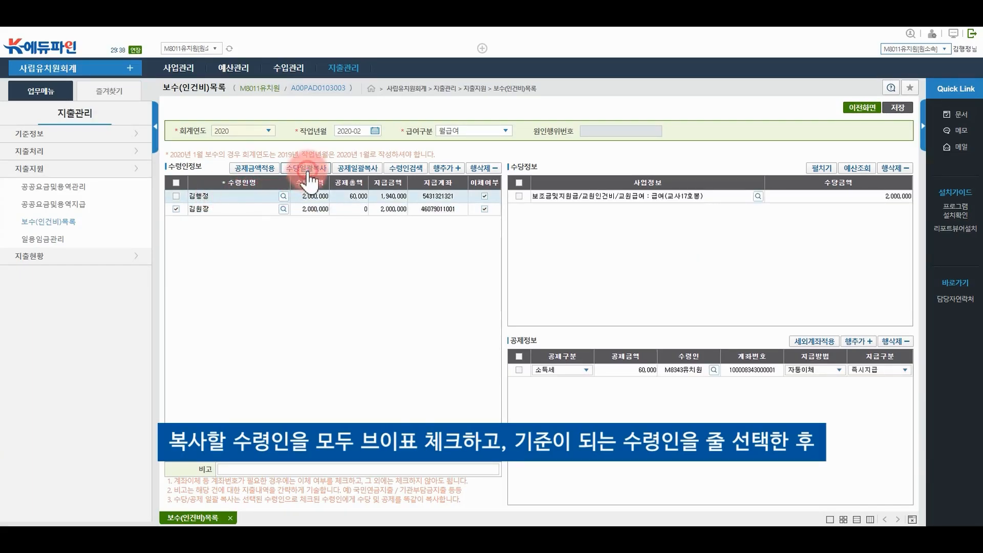
click(343, 173)
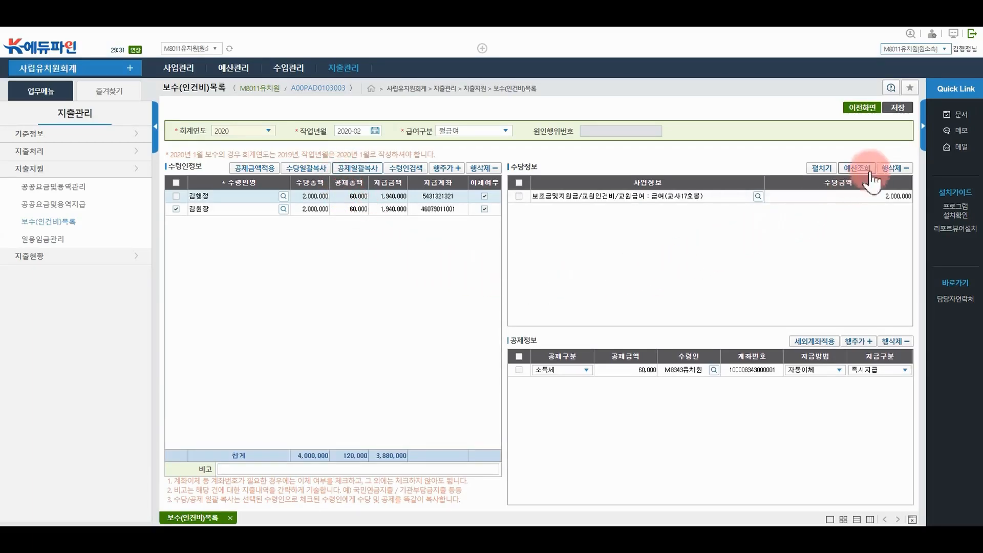
click(897, 107)
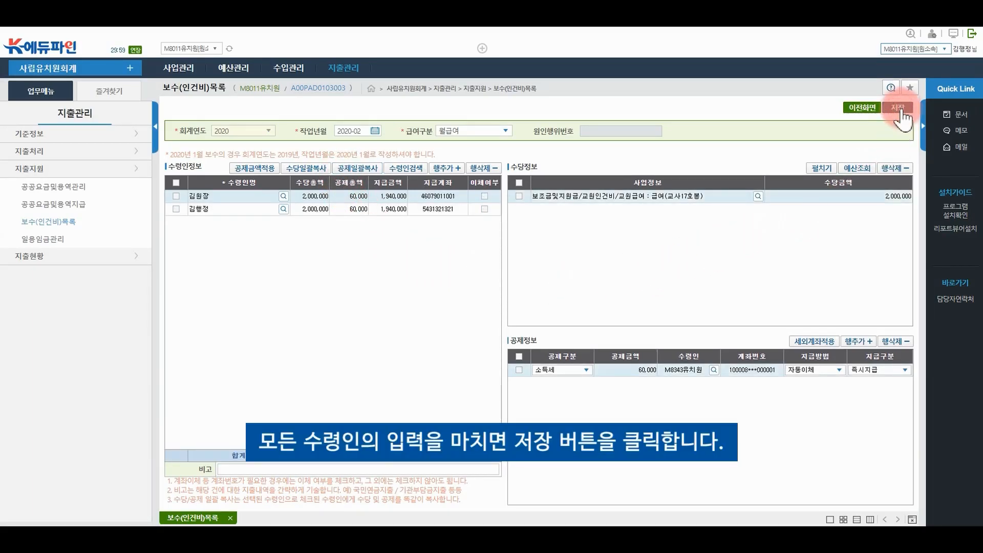
Back on the pay list, run 보수집계 on the 2020년 02월 record, totalling 4,000,000
click(865, 110)
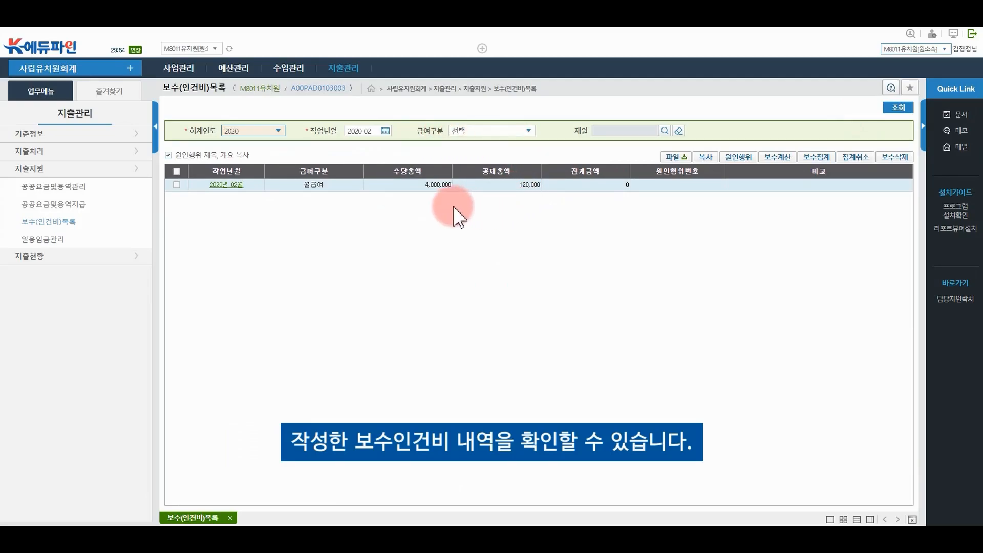
click(176, 185)
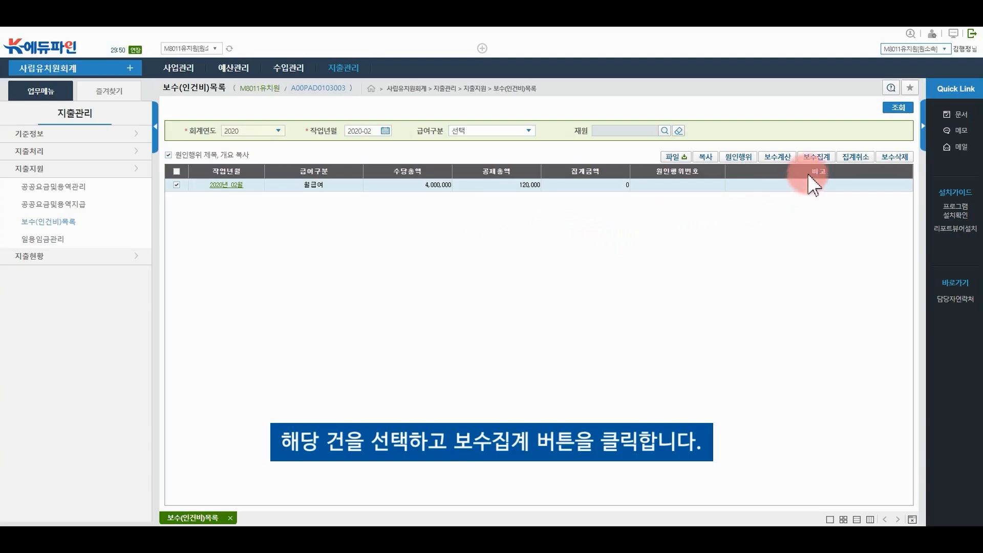
click(817, 162)
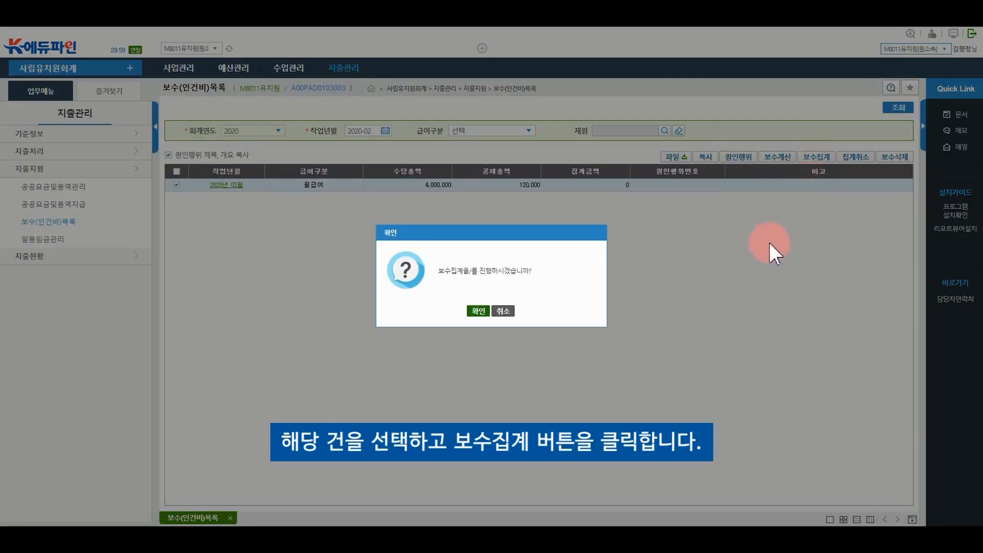
click(481, 309)
click(493, 310)
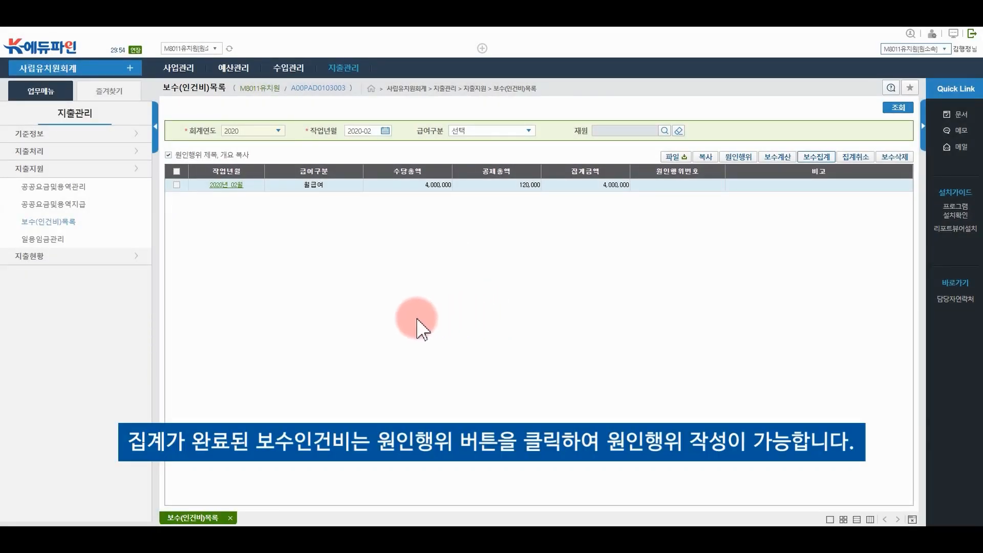
Save the 4,000,000 2020년 02월 보수 원인행위 and request its approval
click(177, 185)
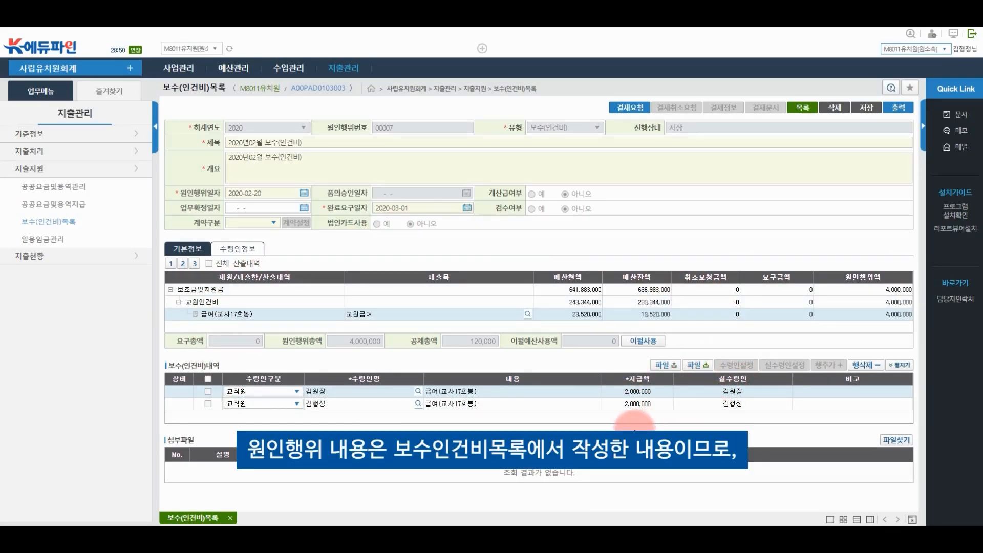
click(866, 108)
click(495, 314)
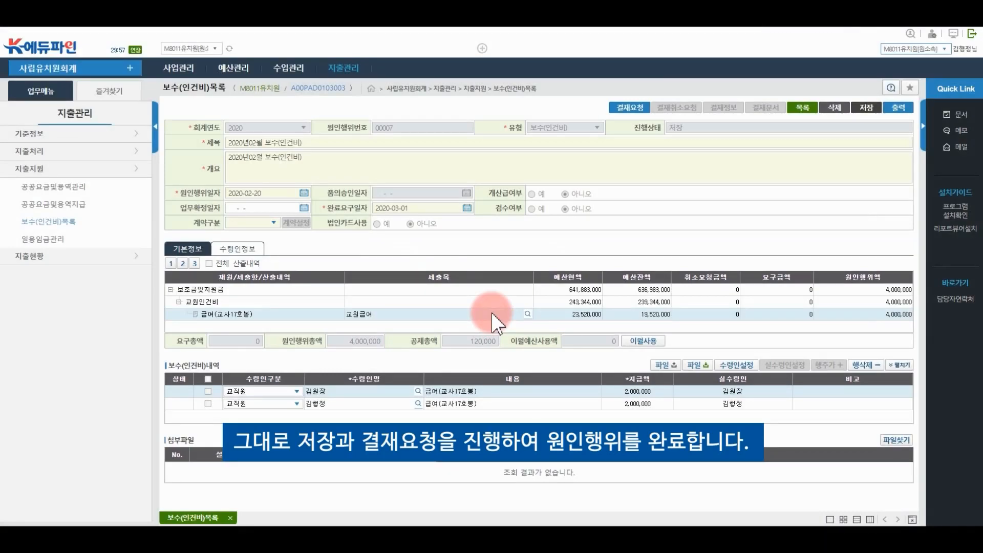
click(621, 116)
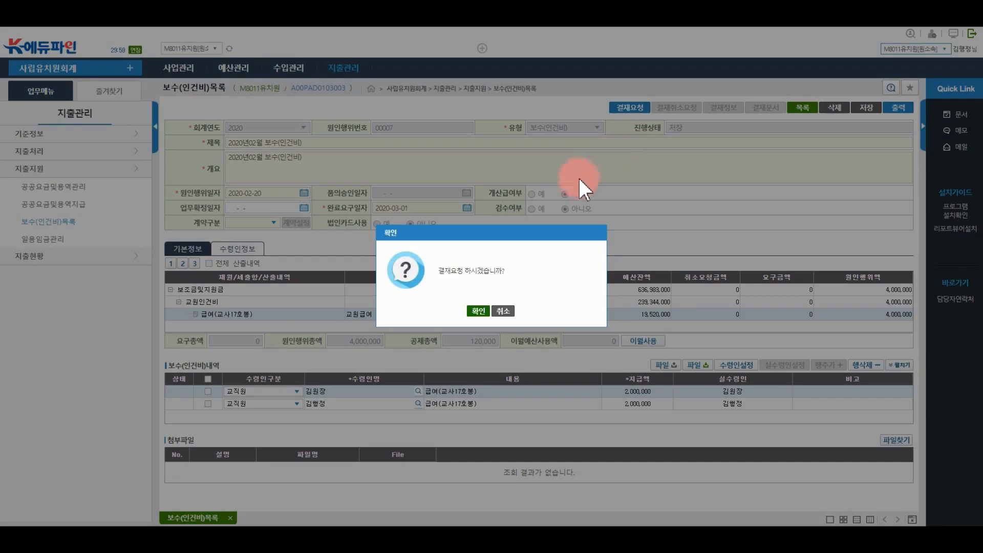
click(481, 312)
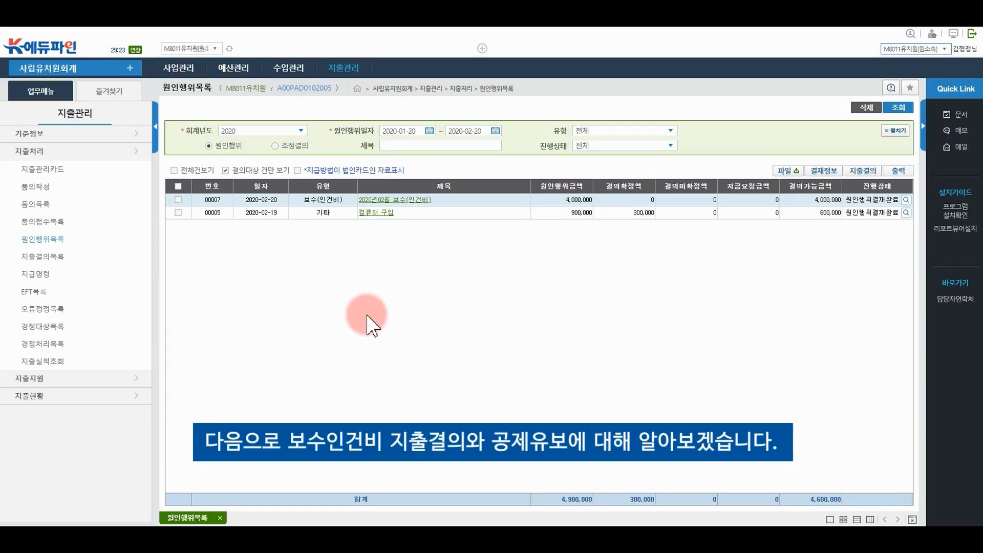
Begin a 지출결의 from the approved 2020년02월 보수(인건비) 원인행위
click(179, 200)
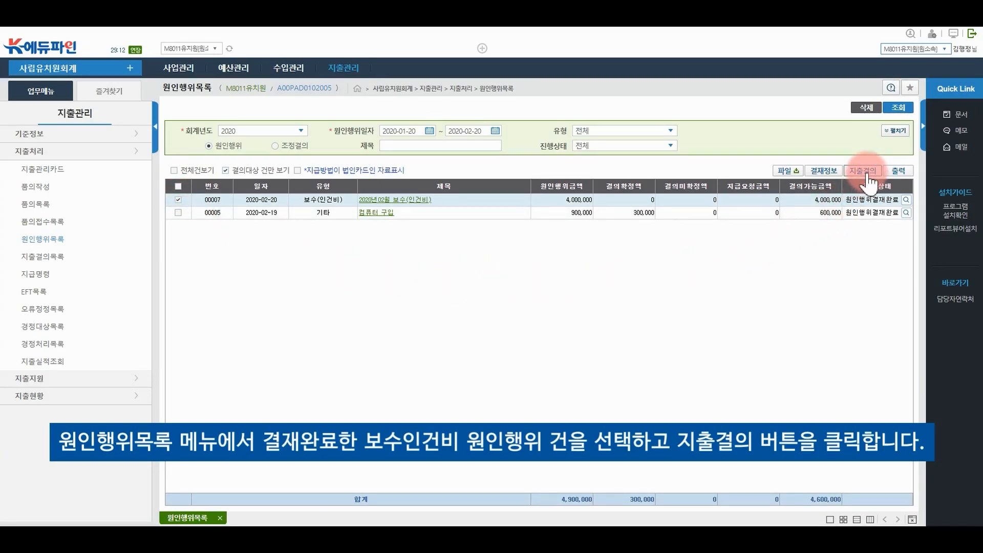
click(867, 173)
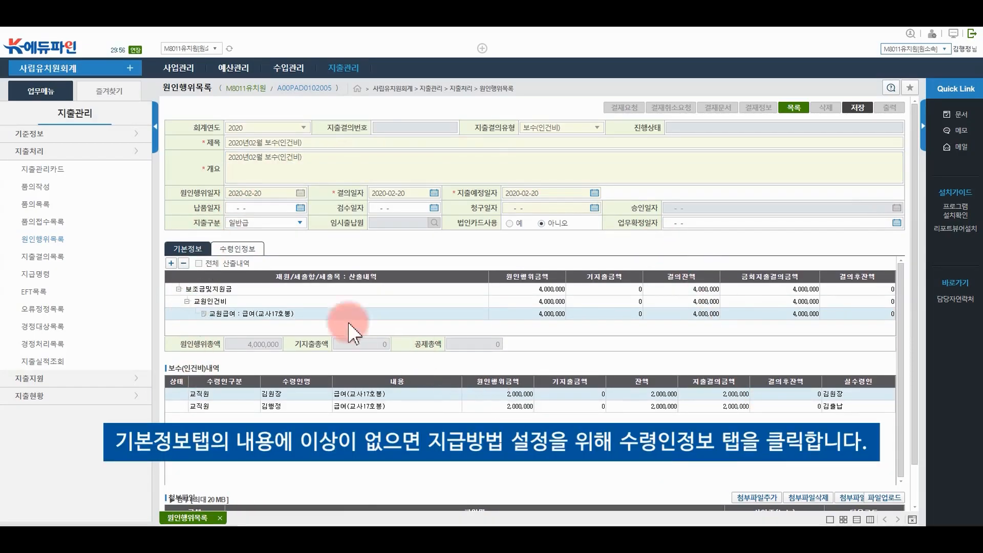
Set 지급방법 to 현금 for both payees in 수령인정보
click(248, 257)
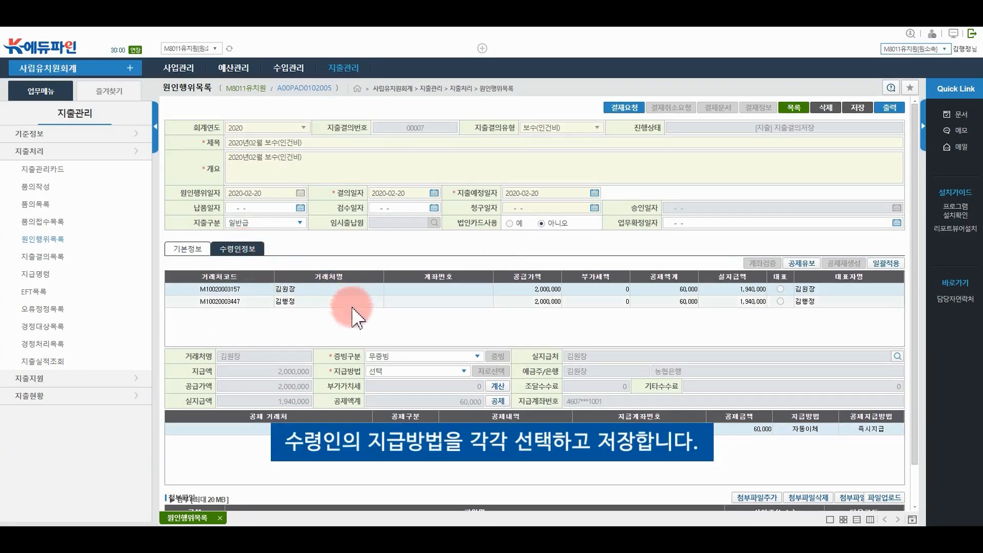
click(464, 372)
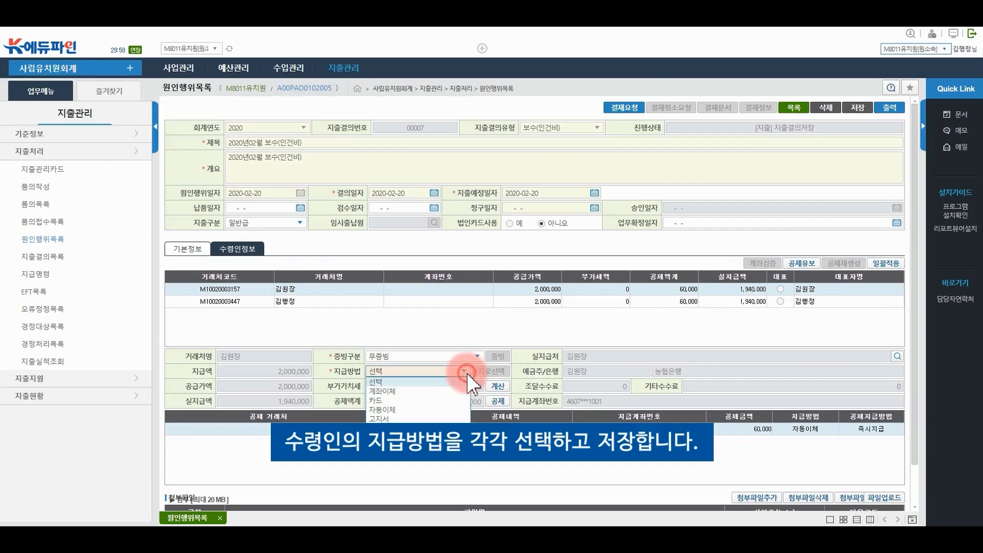
click(383, 412)
click(366, 306)
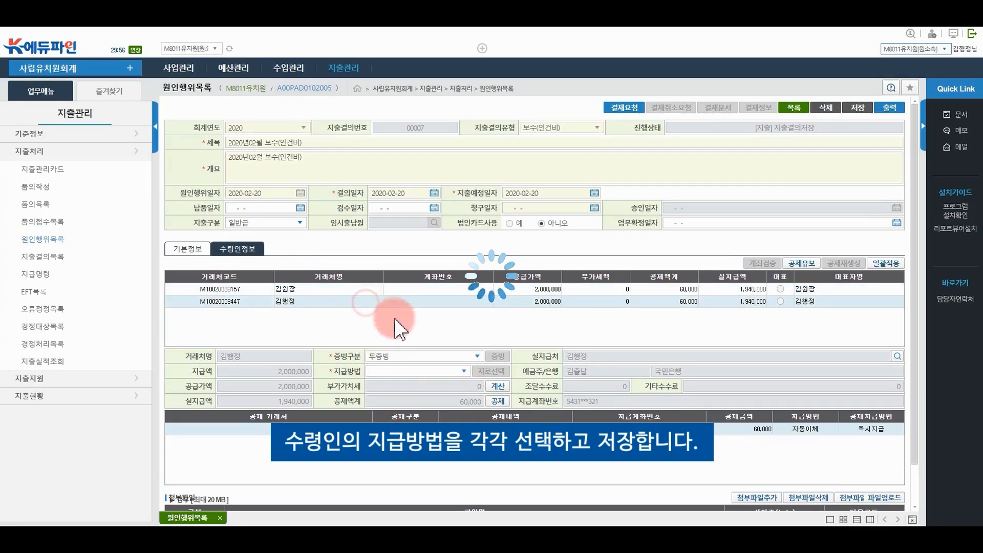
click(463, 372)
click(389, 419)
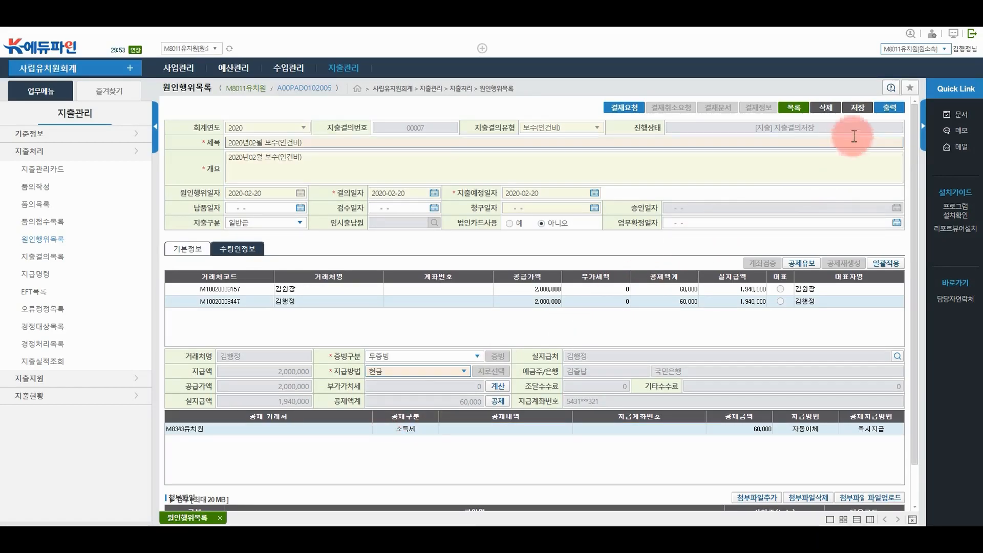
Save the expenditure resolution as 00007 and mark the first payee as 대표
click(858, 108)
click(478, 311)
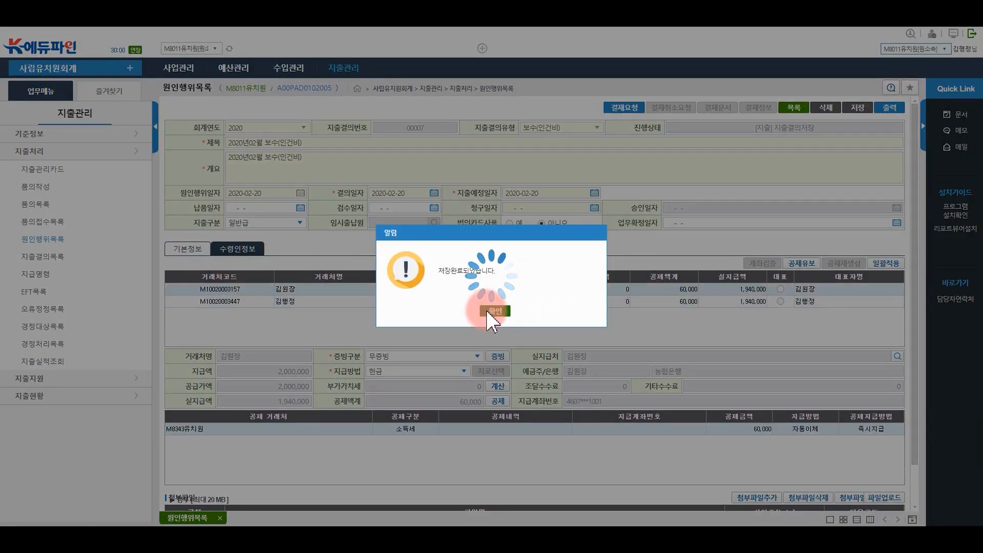
click(487, 308)
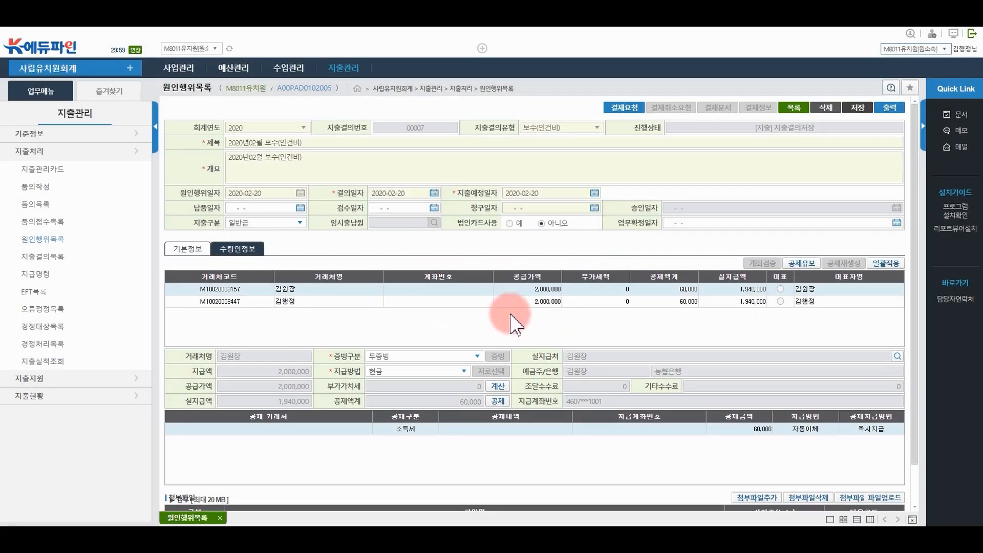
click(781, 289)
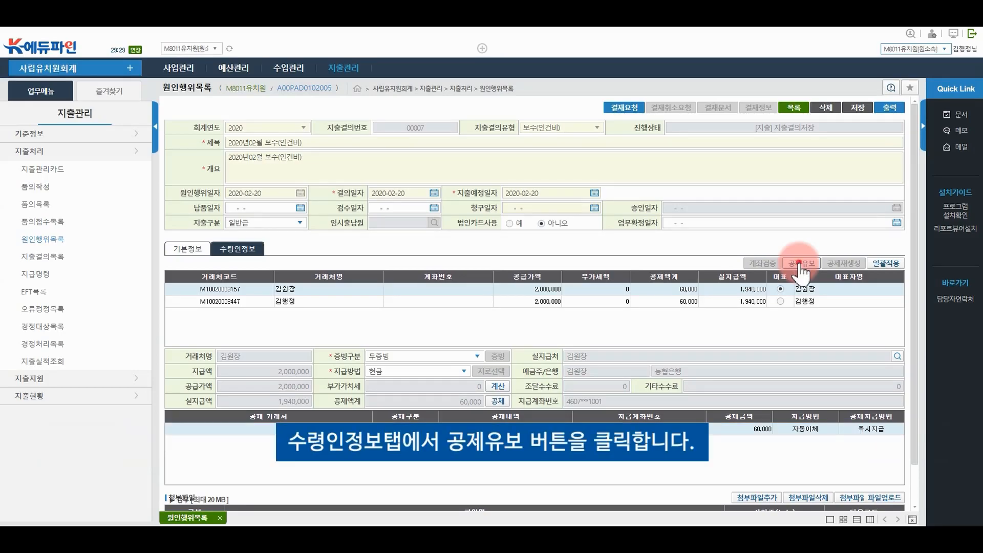
Set both payees' 60,000 소득세 deductions to 공제(유보) with 일괄적용 and save the hold settings
click(801, 263)
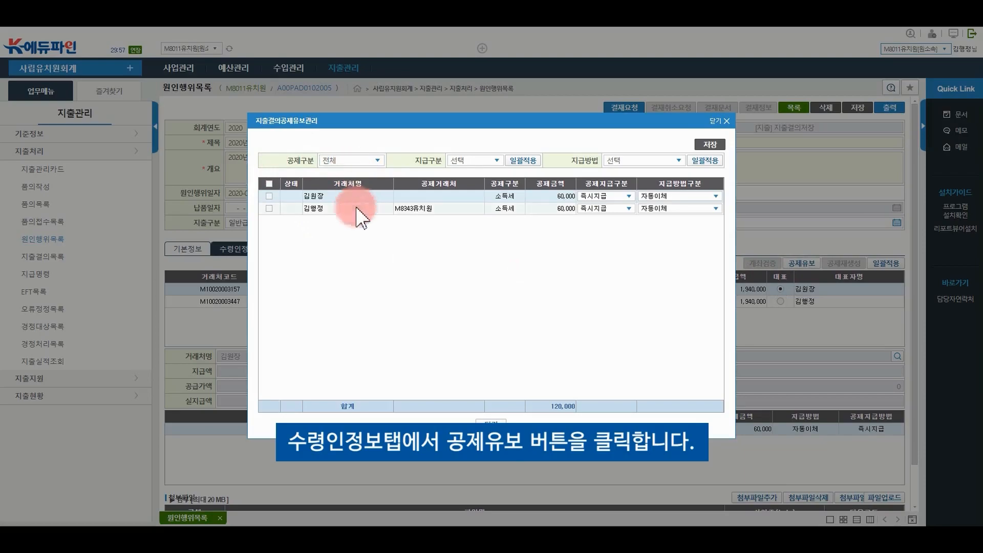
click(268, 184)
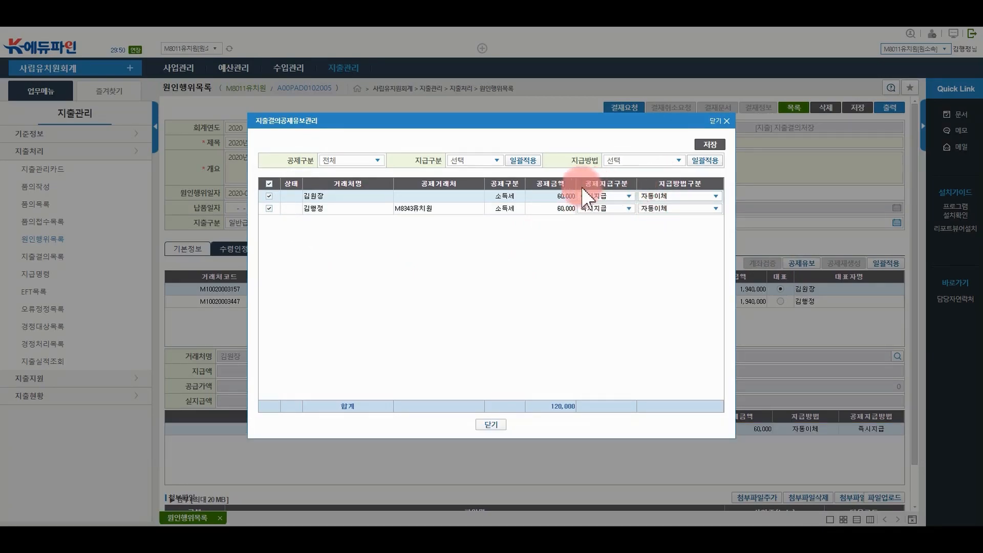
click(501, 158)
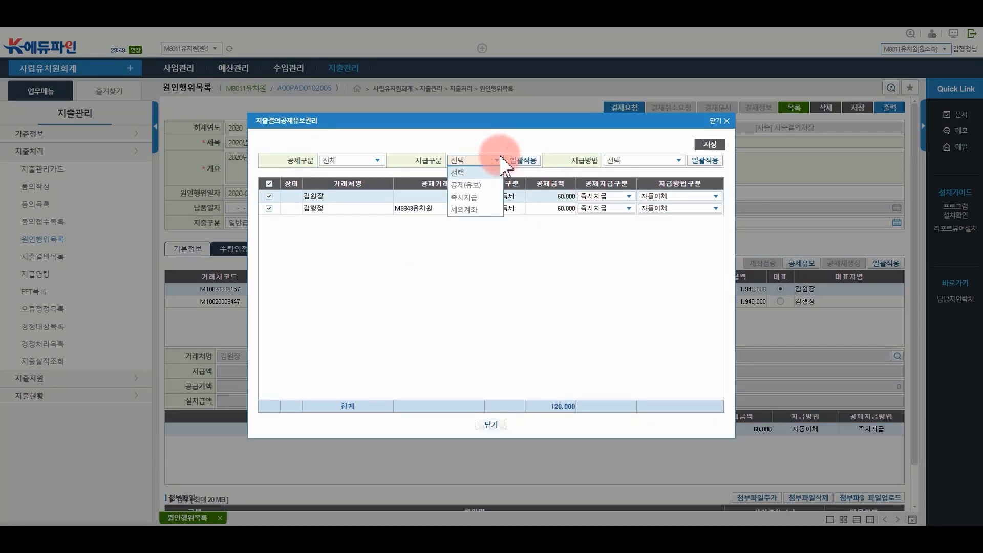
click(491, 185)
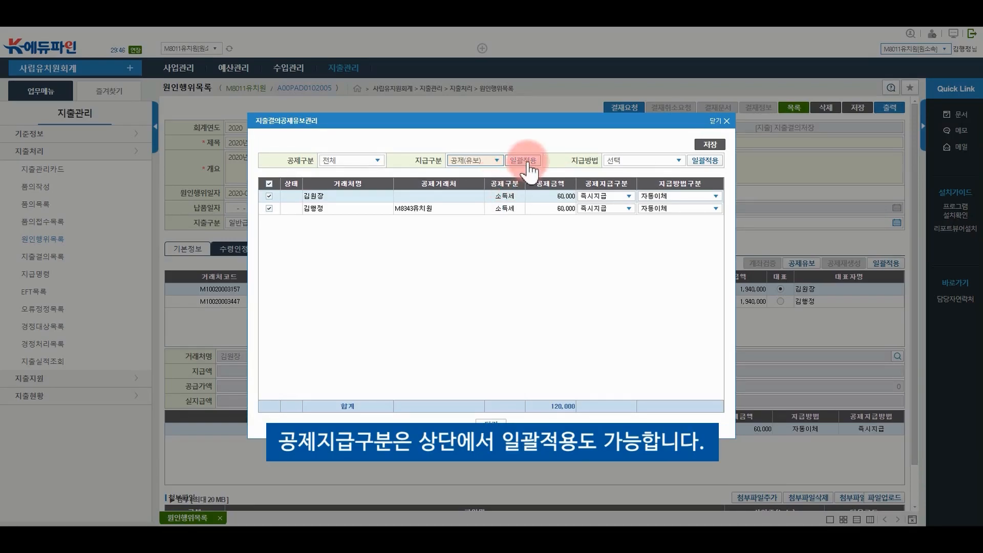
click(528, 164)
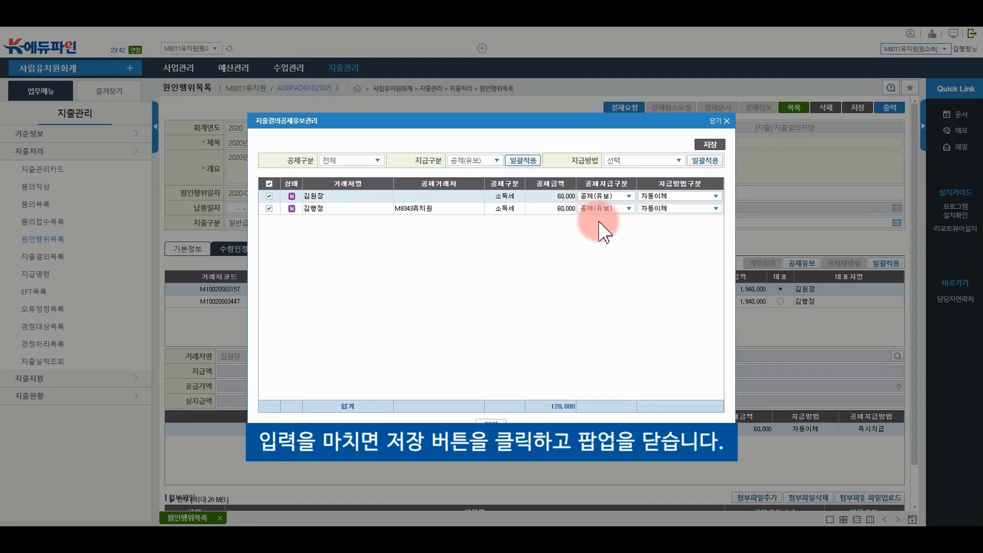
click(700, 144)
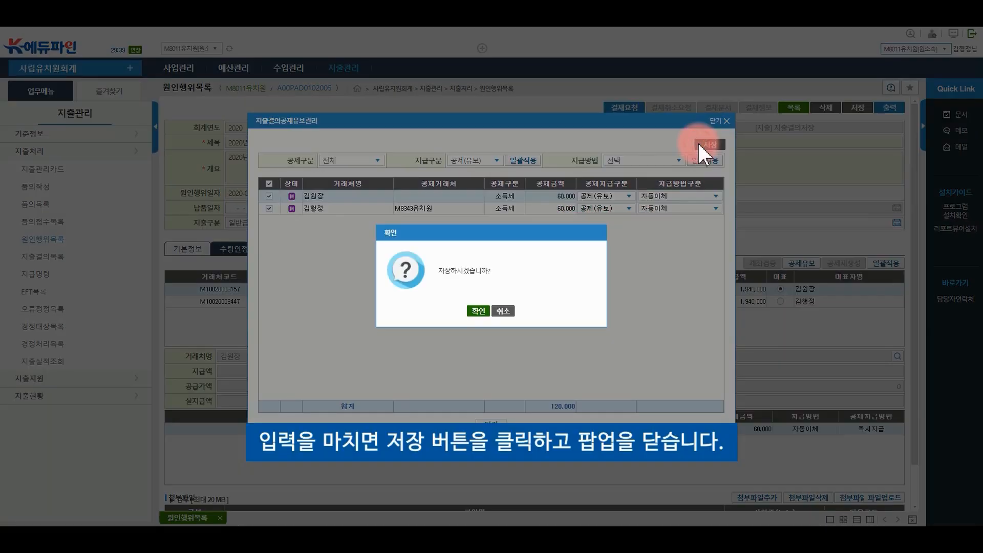
click(478, 311)
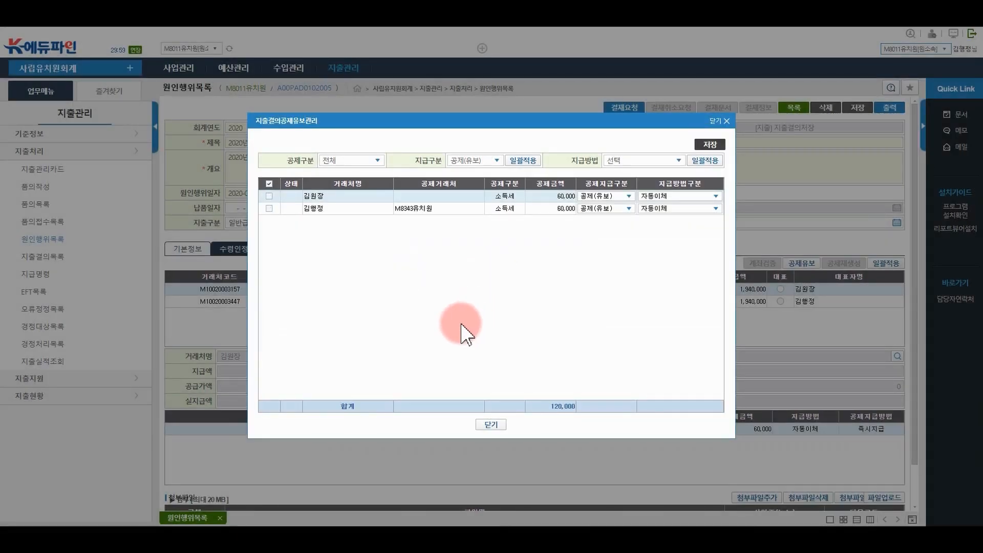
click(484, 425)
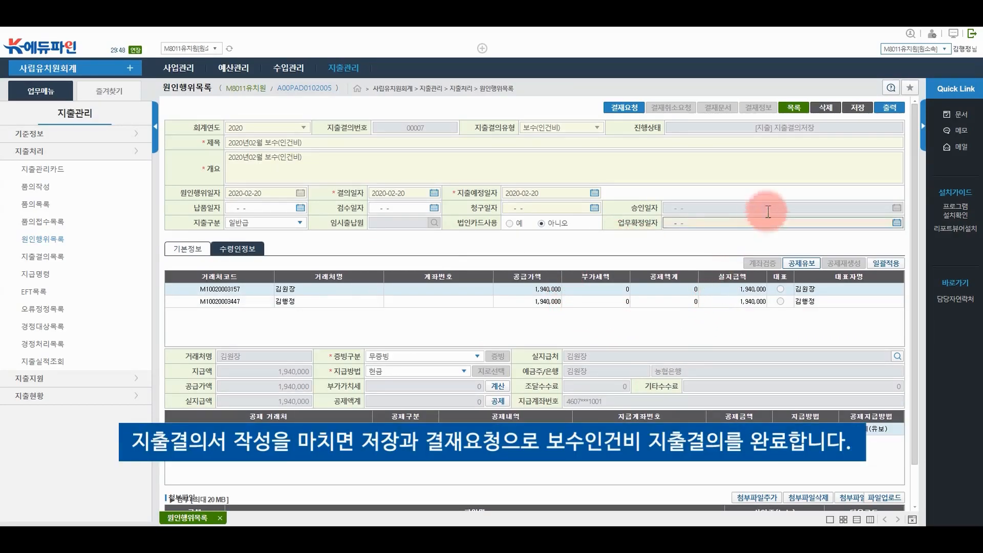
Save the 2020년02월 보수(인건비) expenditure resolution and submit it for approval (결재요청)
click(850, 109)
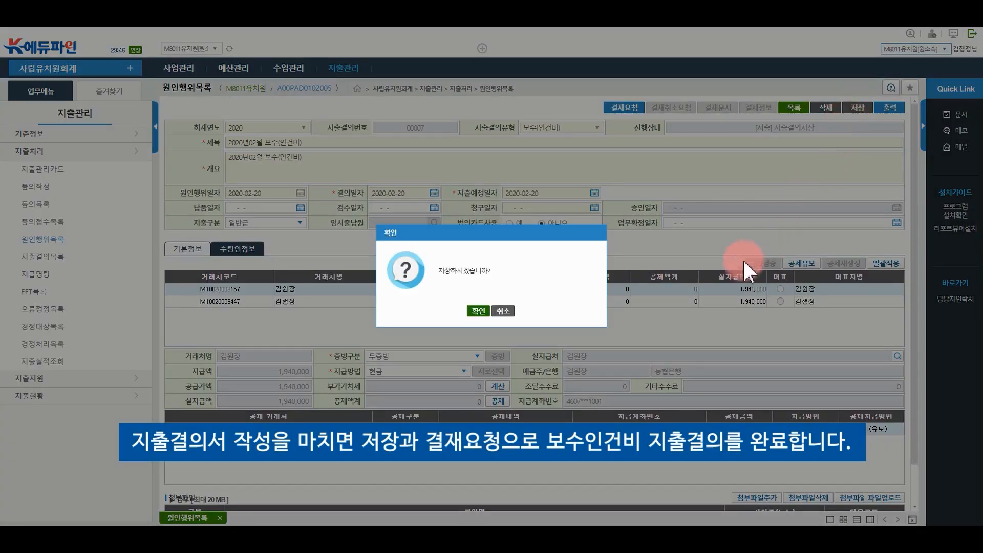
click(481, 312)
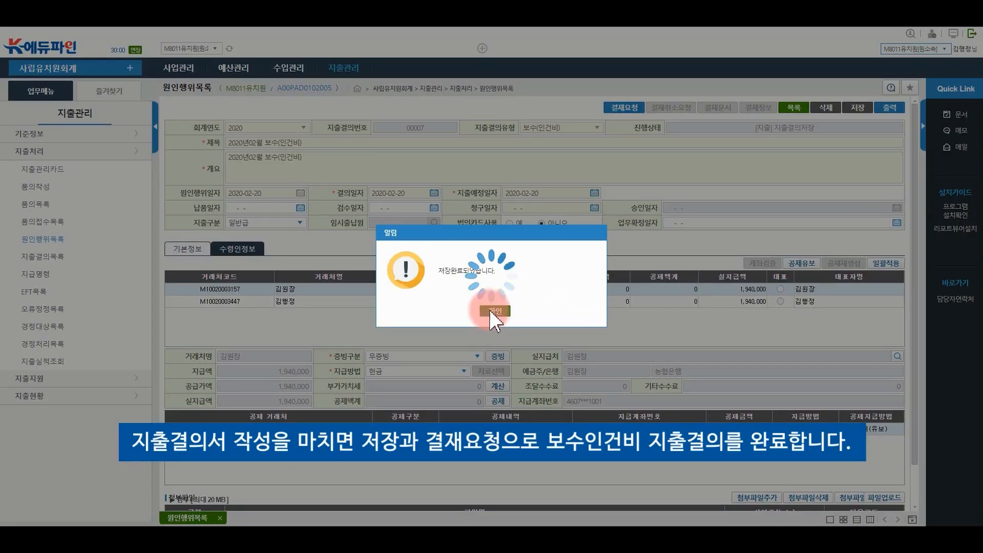
click(491, 310)
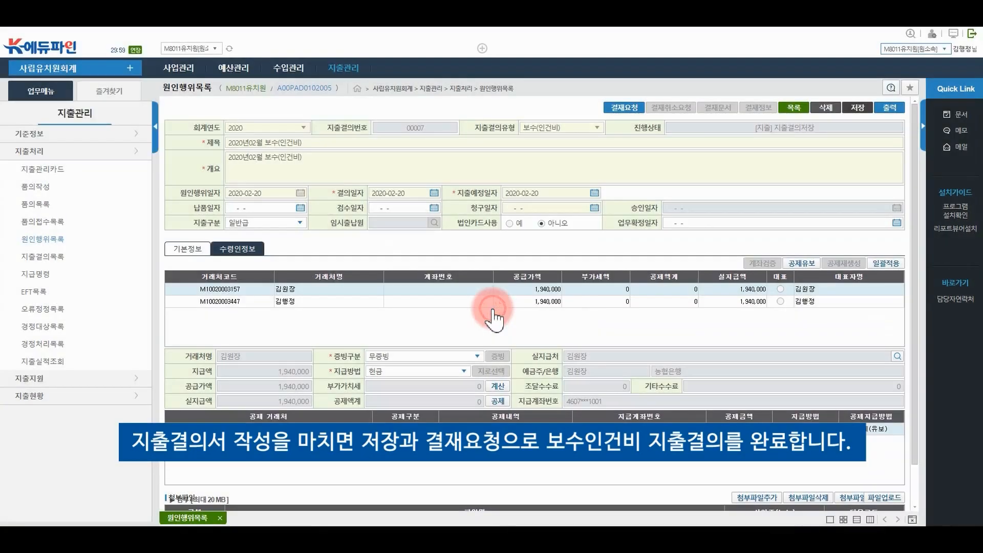
click(629, 113)
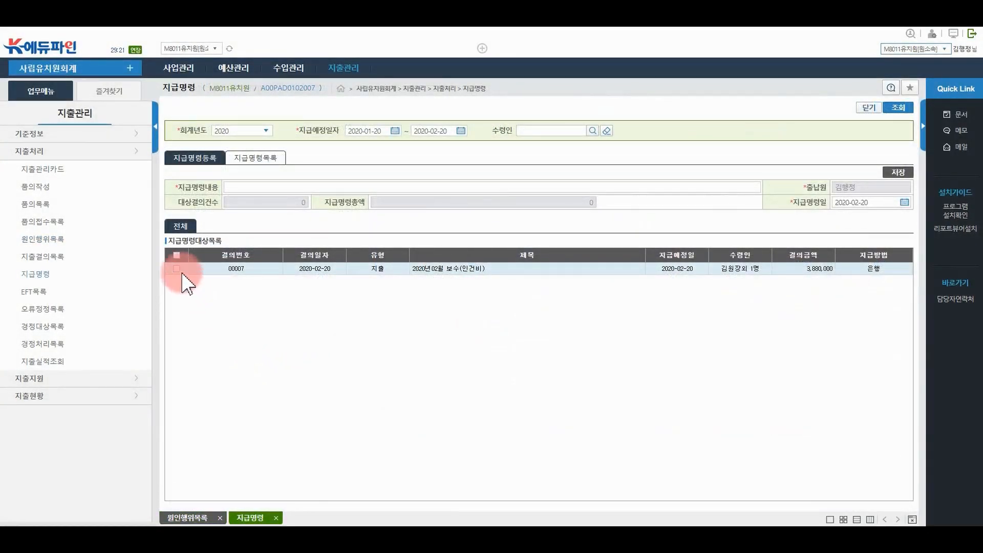
click(182, 274)
Register the 3,880,000 salary payment order and view it in the 지급명령목록
click(904, 172)
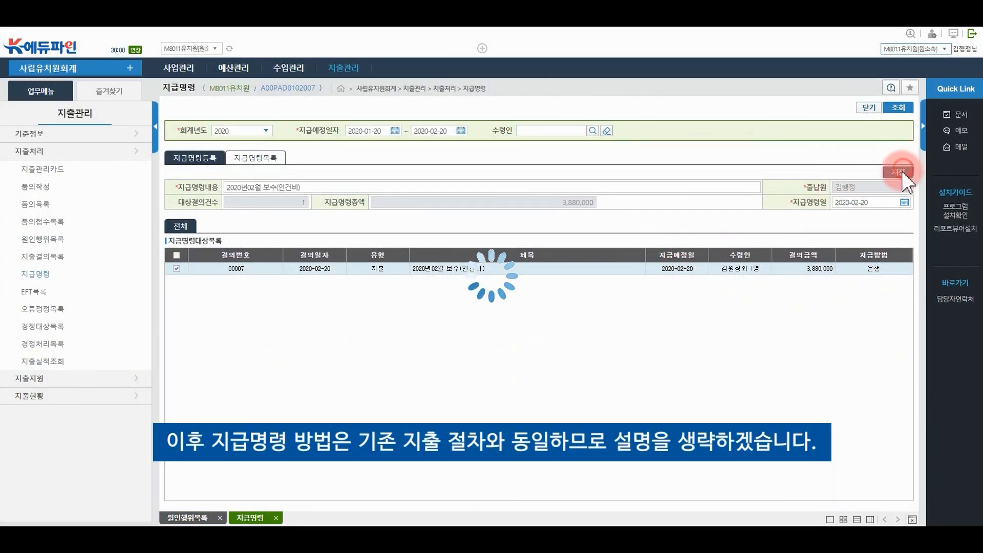
click(494, 310)
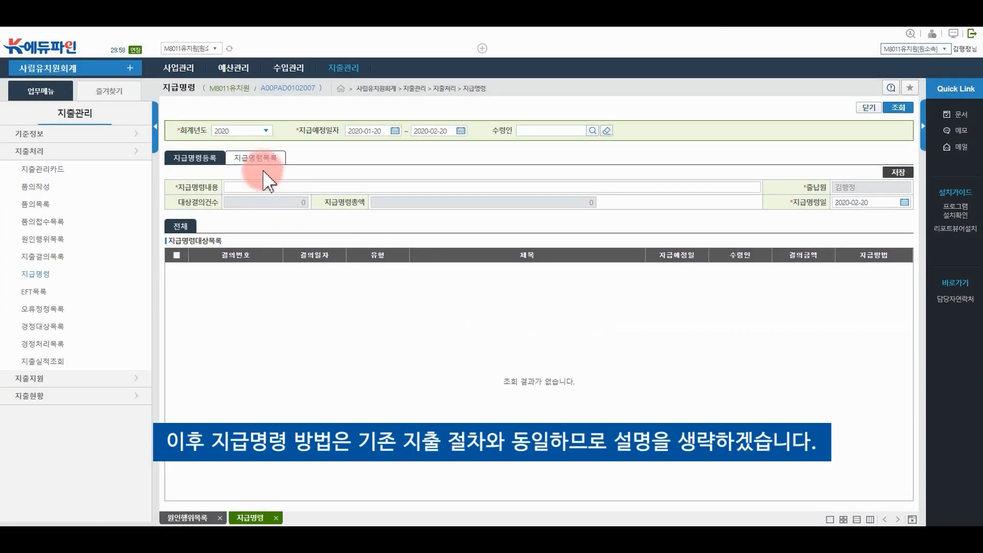
click(256, 158)
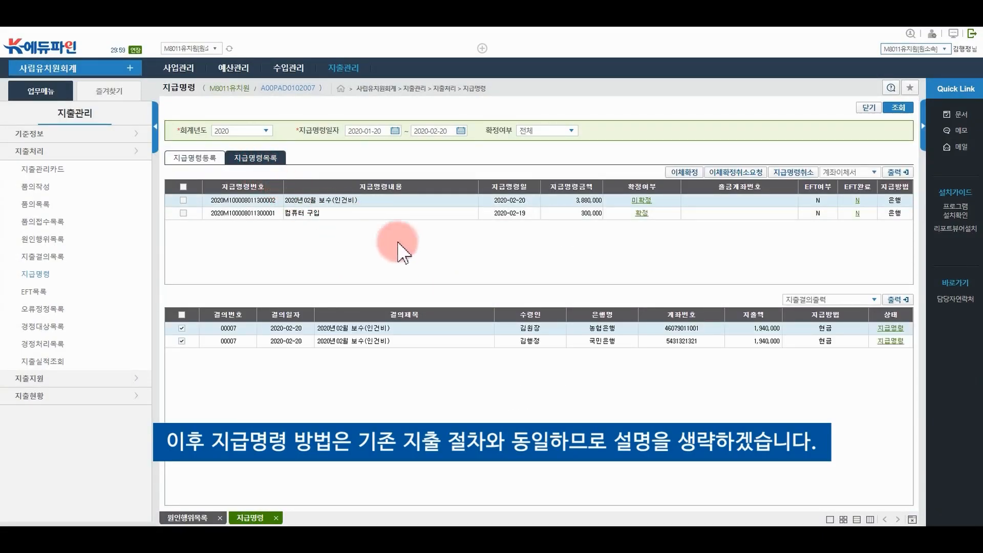